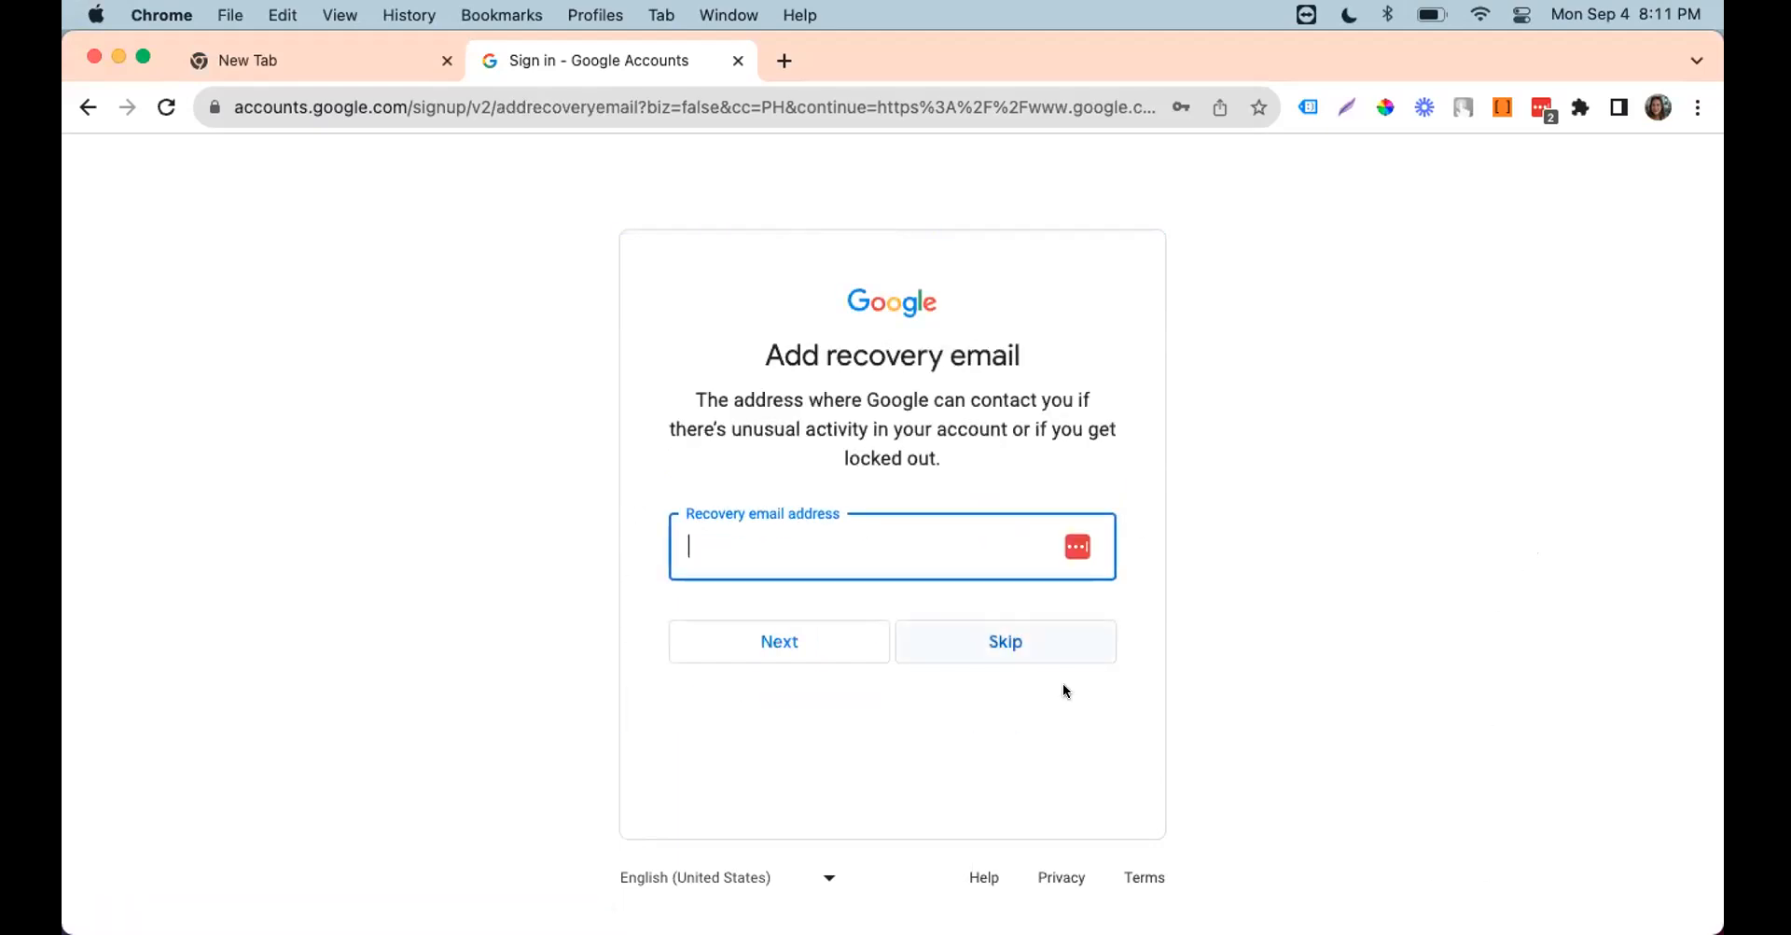
Step: Skip adding a recovery email and phone number, then continue past the account review
left_click(959, 633)
left_click(1016, 599)
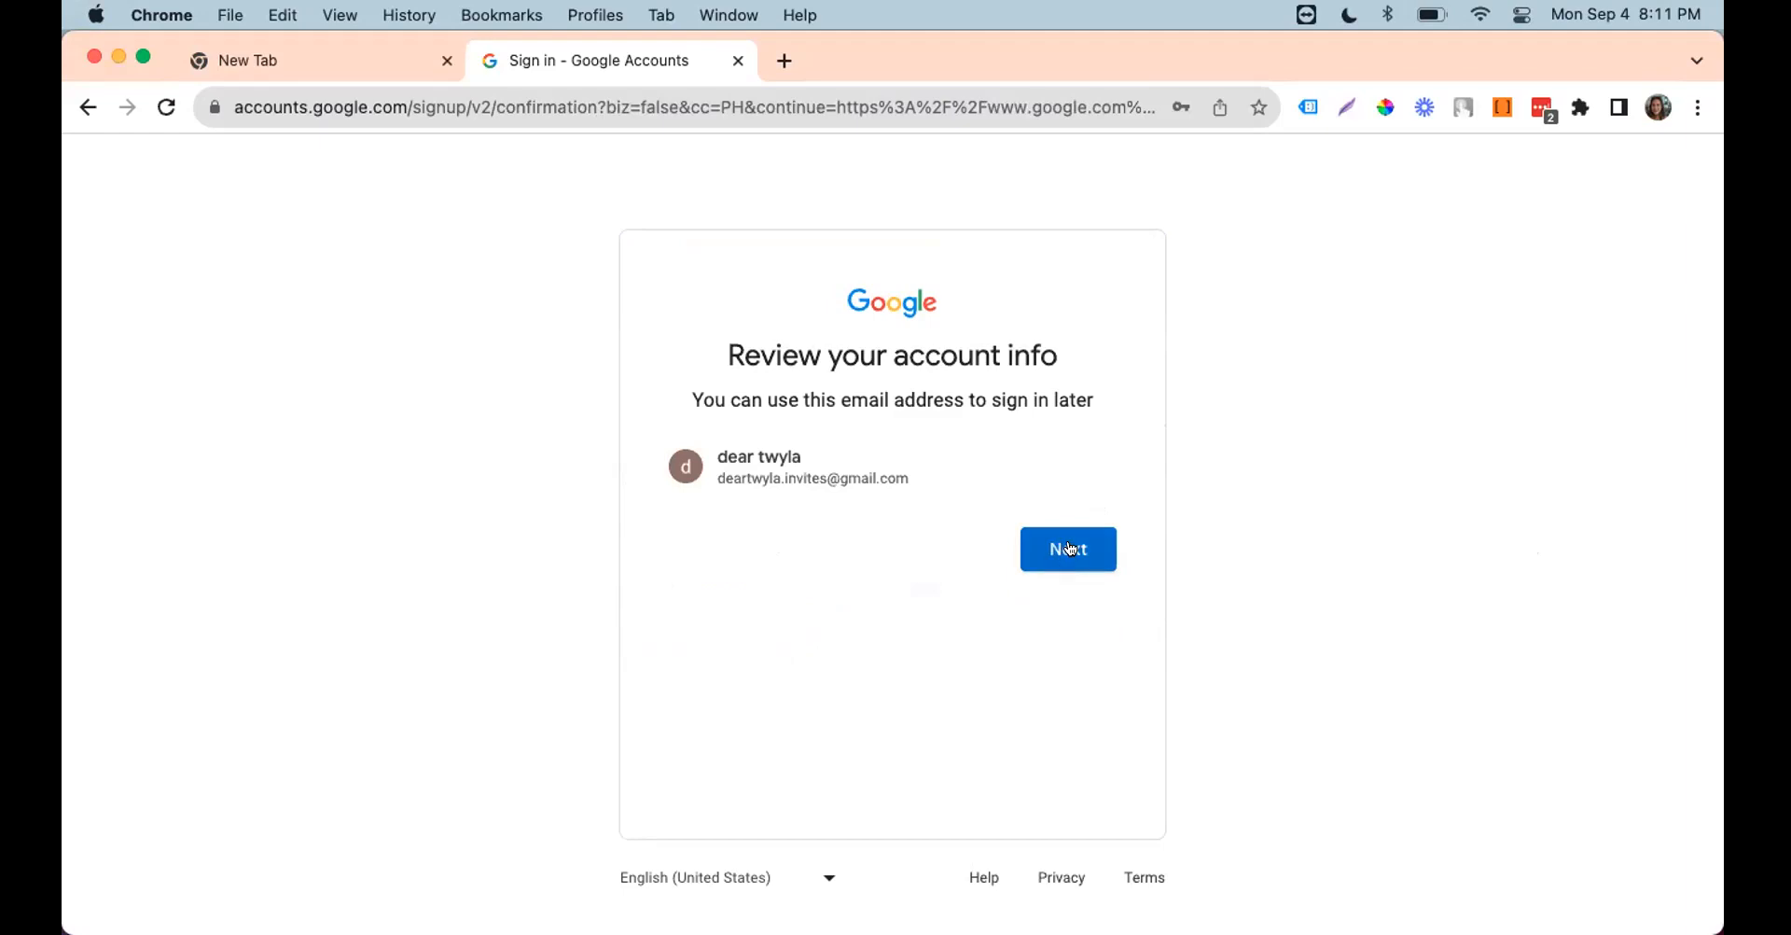
left_click(1073, 547)
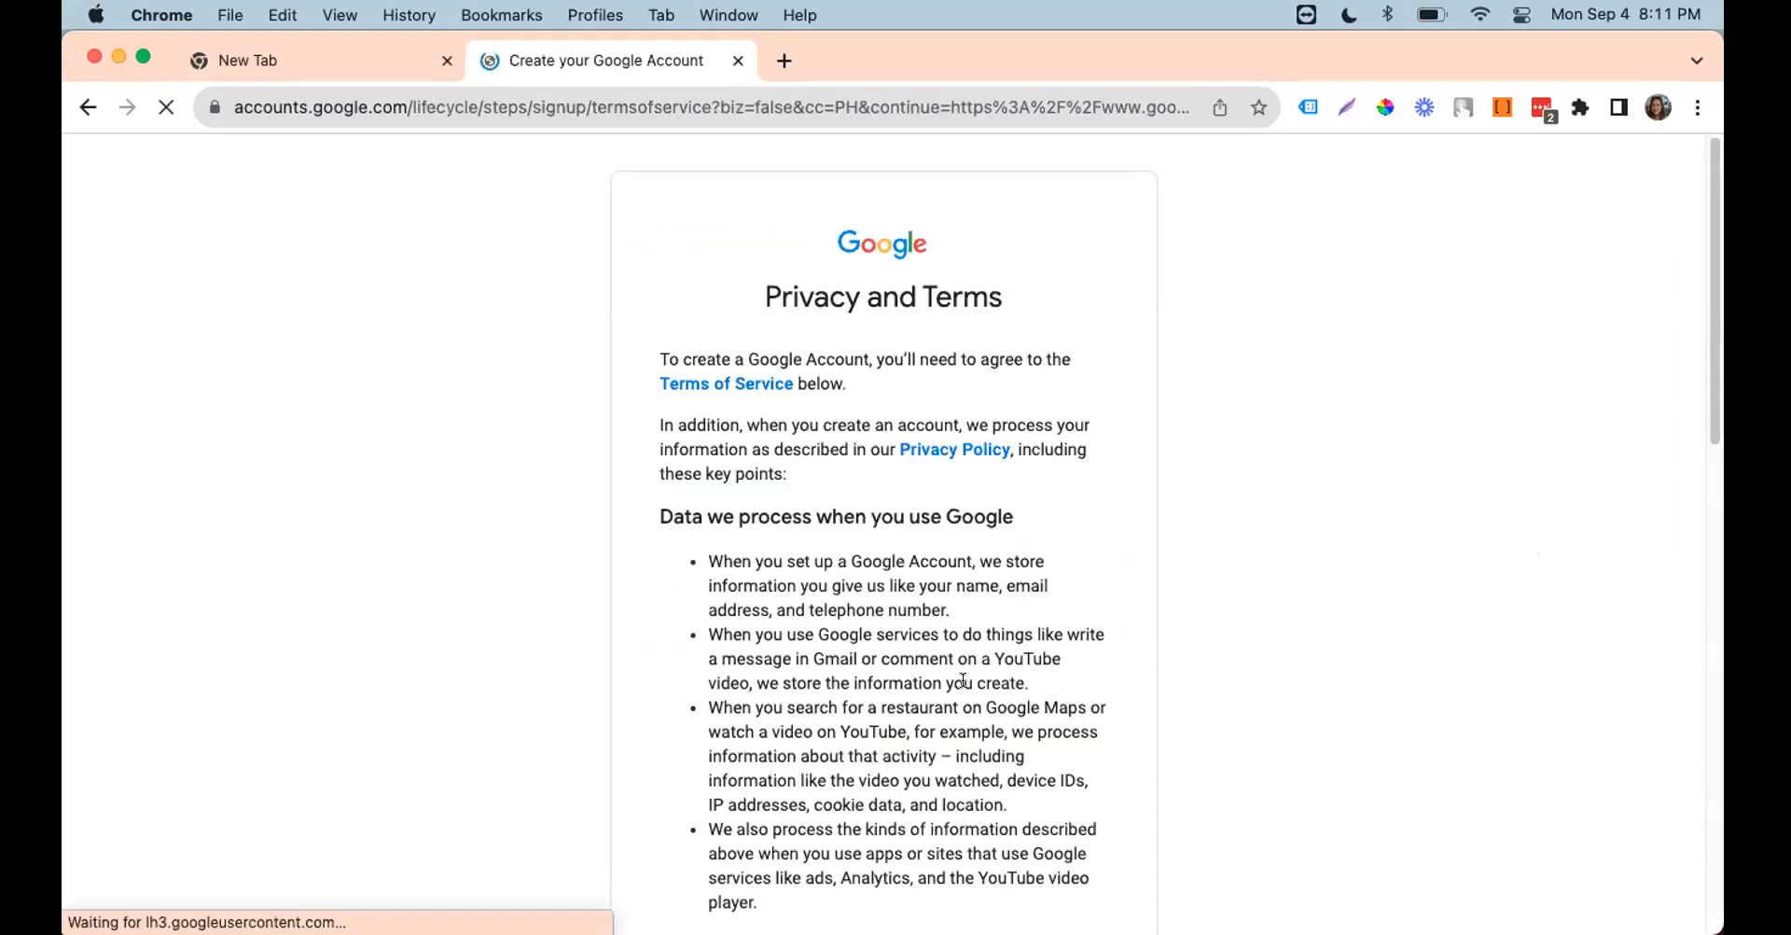
Step: Dismiss the password update prompt and agree to Google's privacy and terms
scroll(1160, 320, "down", 5)
left_click(1260, 145)
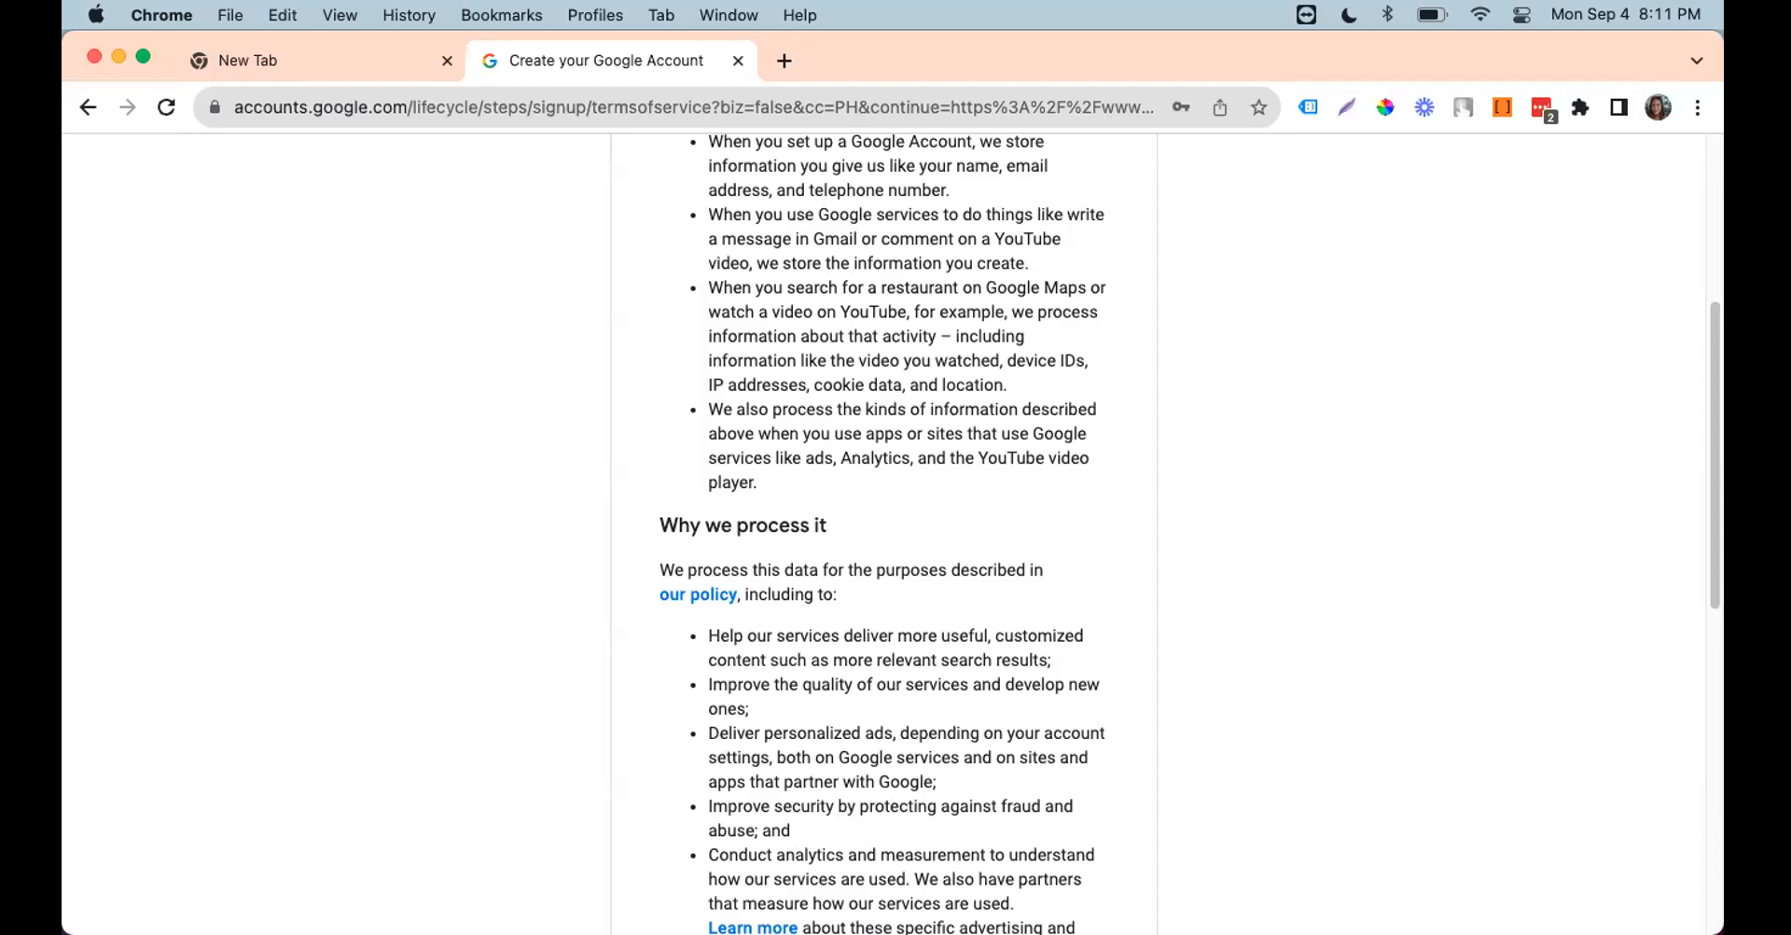
scroll(475, 611, "down", 10)
left_click(1061, 751)
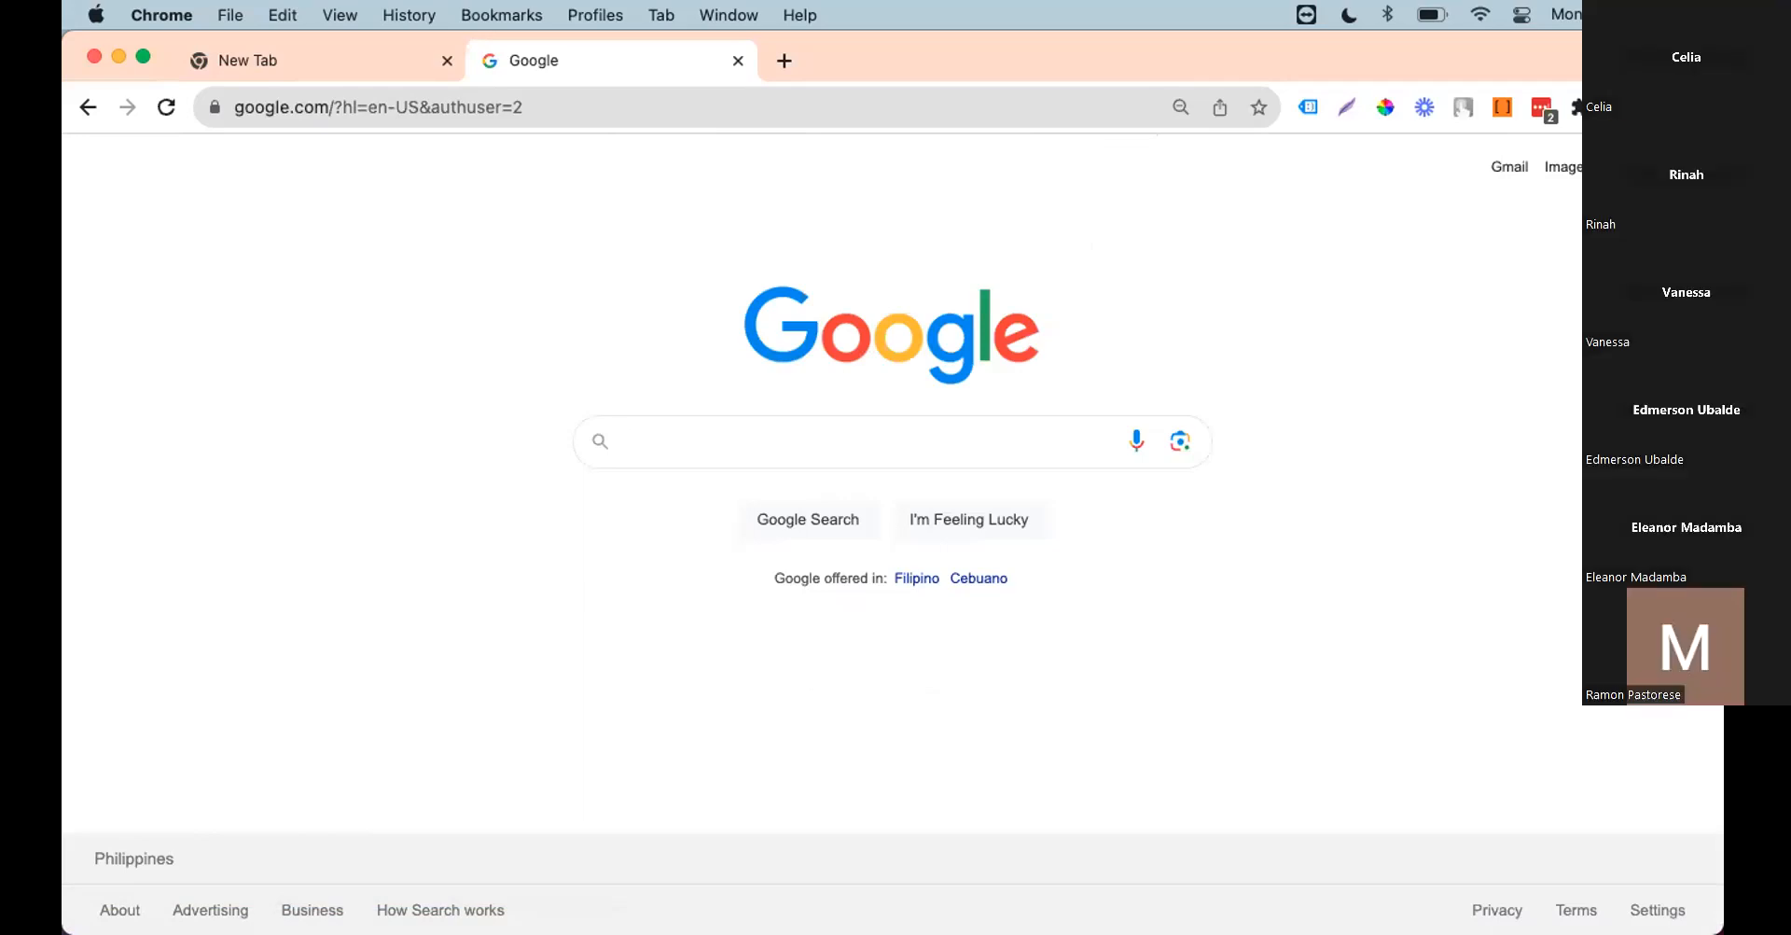
left_click(1032, 146)
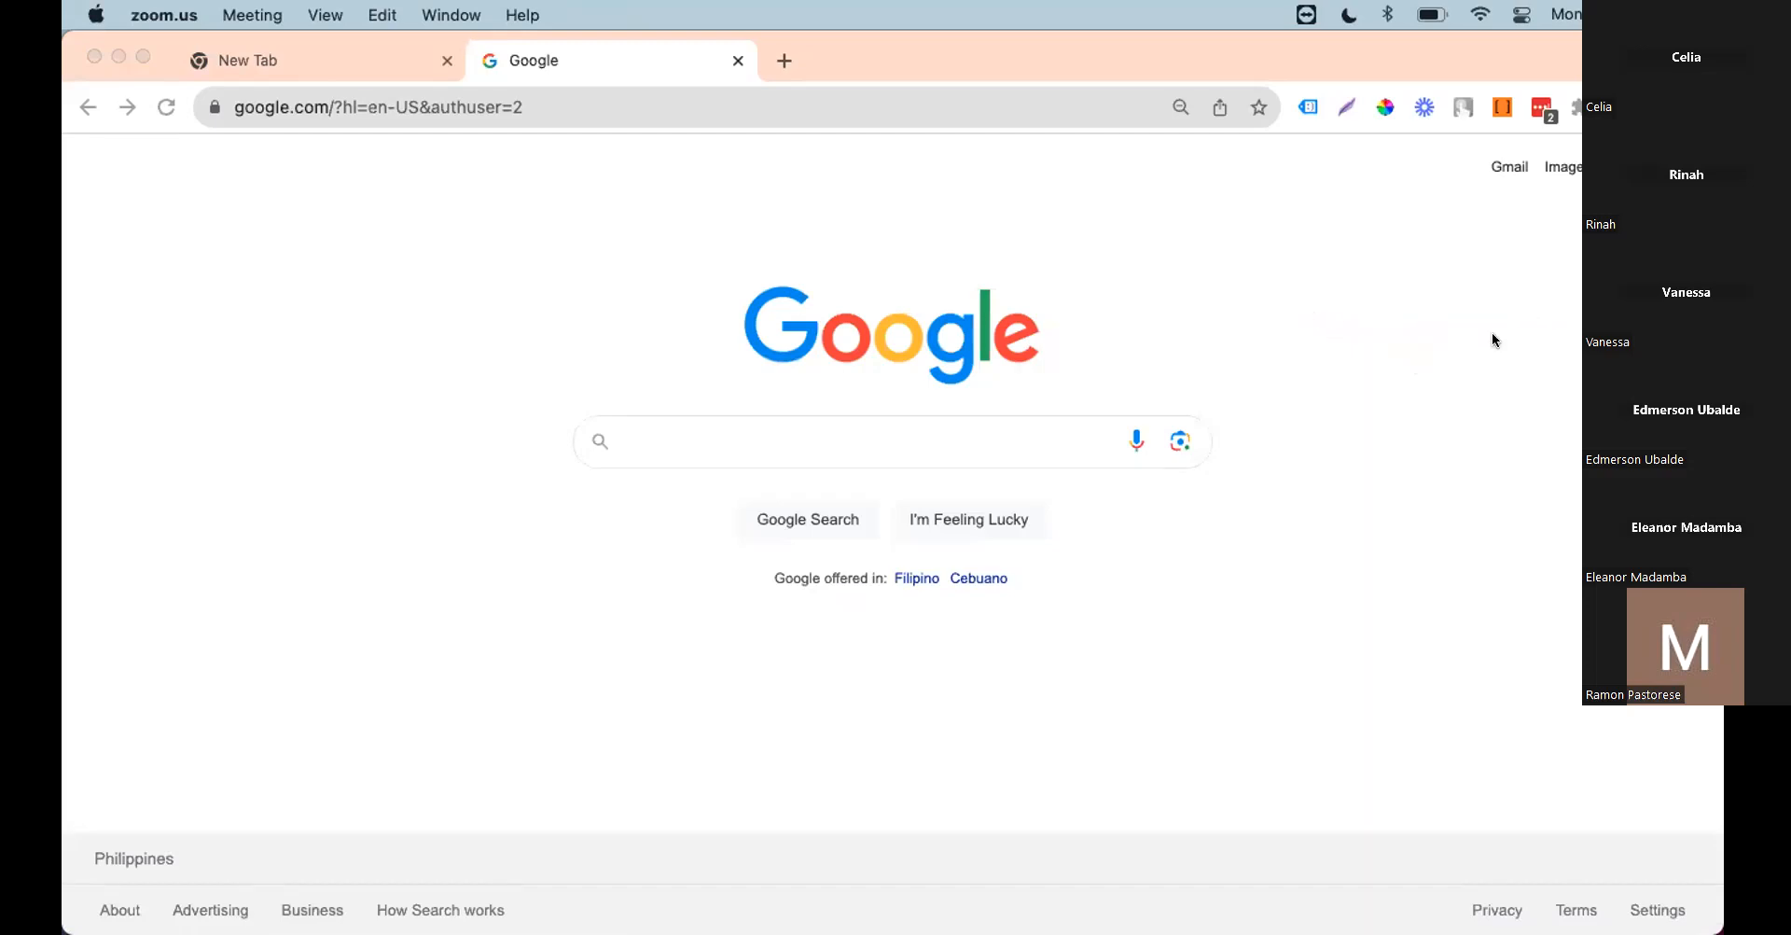
left_click(1407, 142)
left_click(1105, 109)
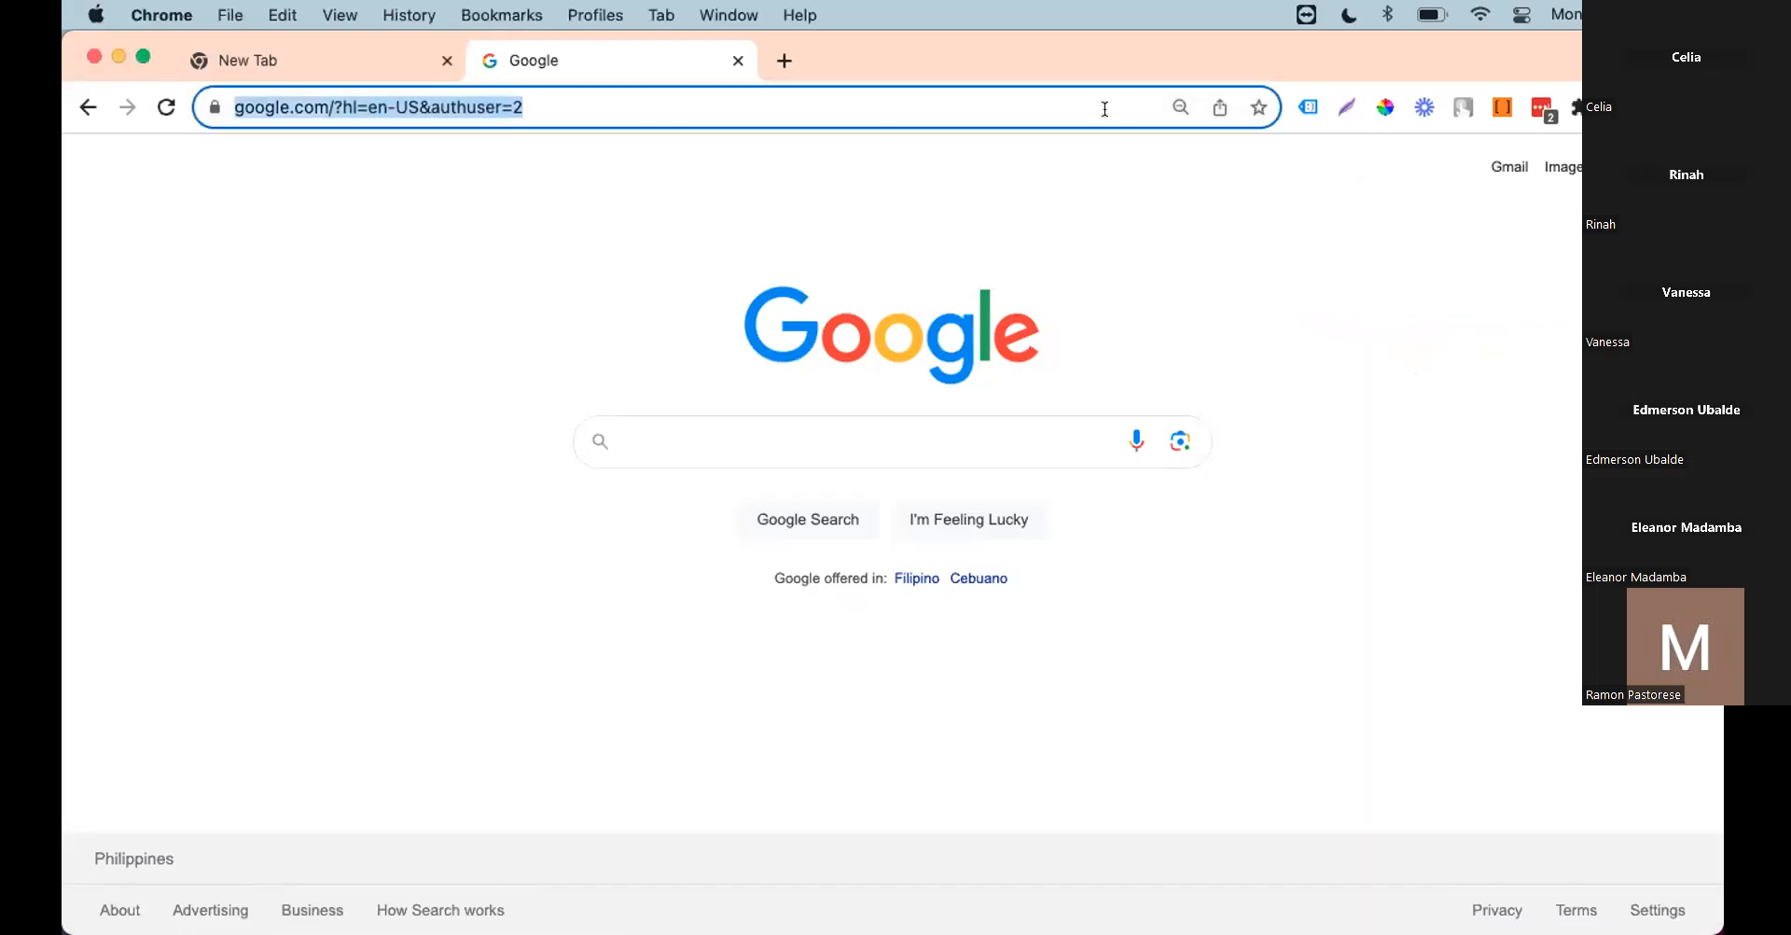
key("Return")
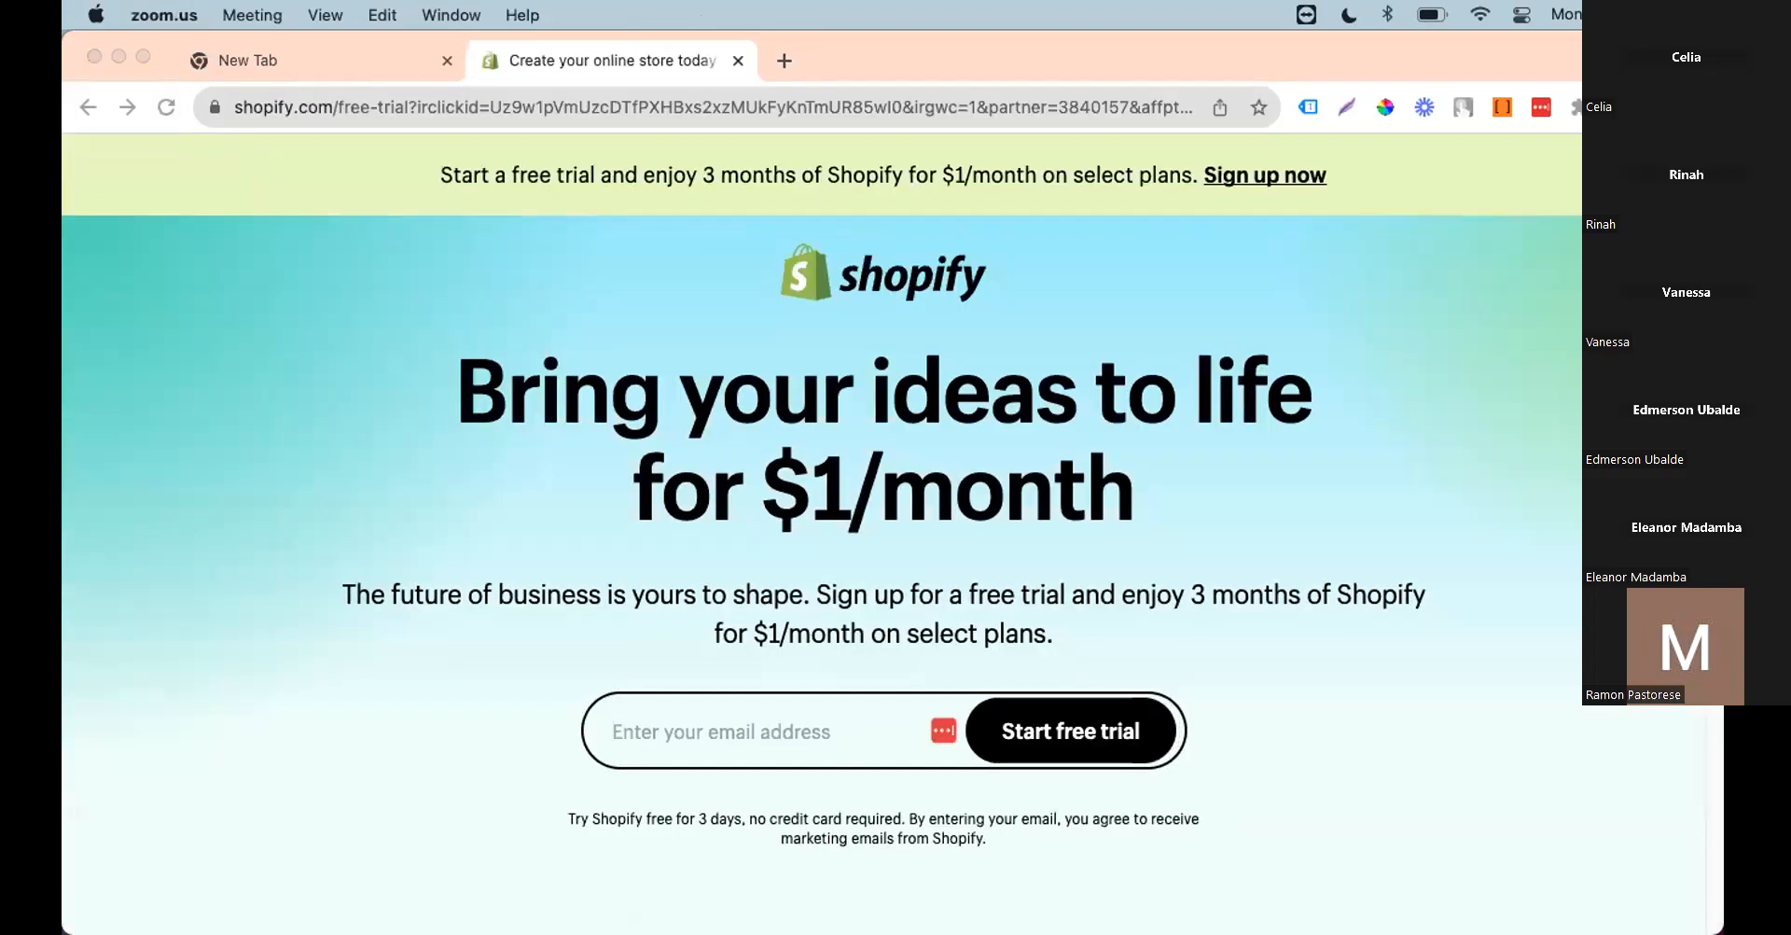
scroll(998, 450, "down", 3)
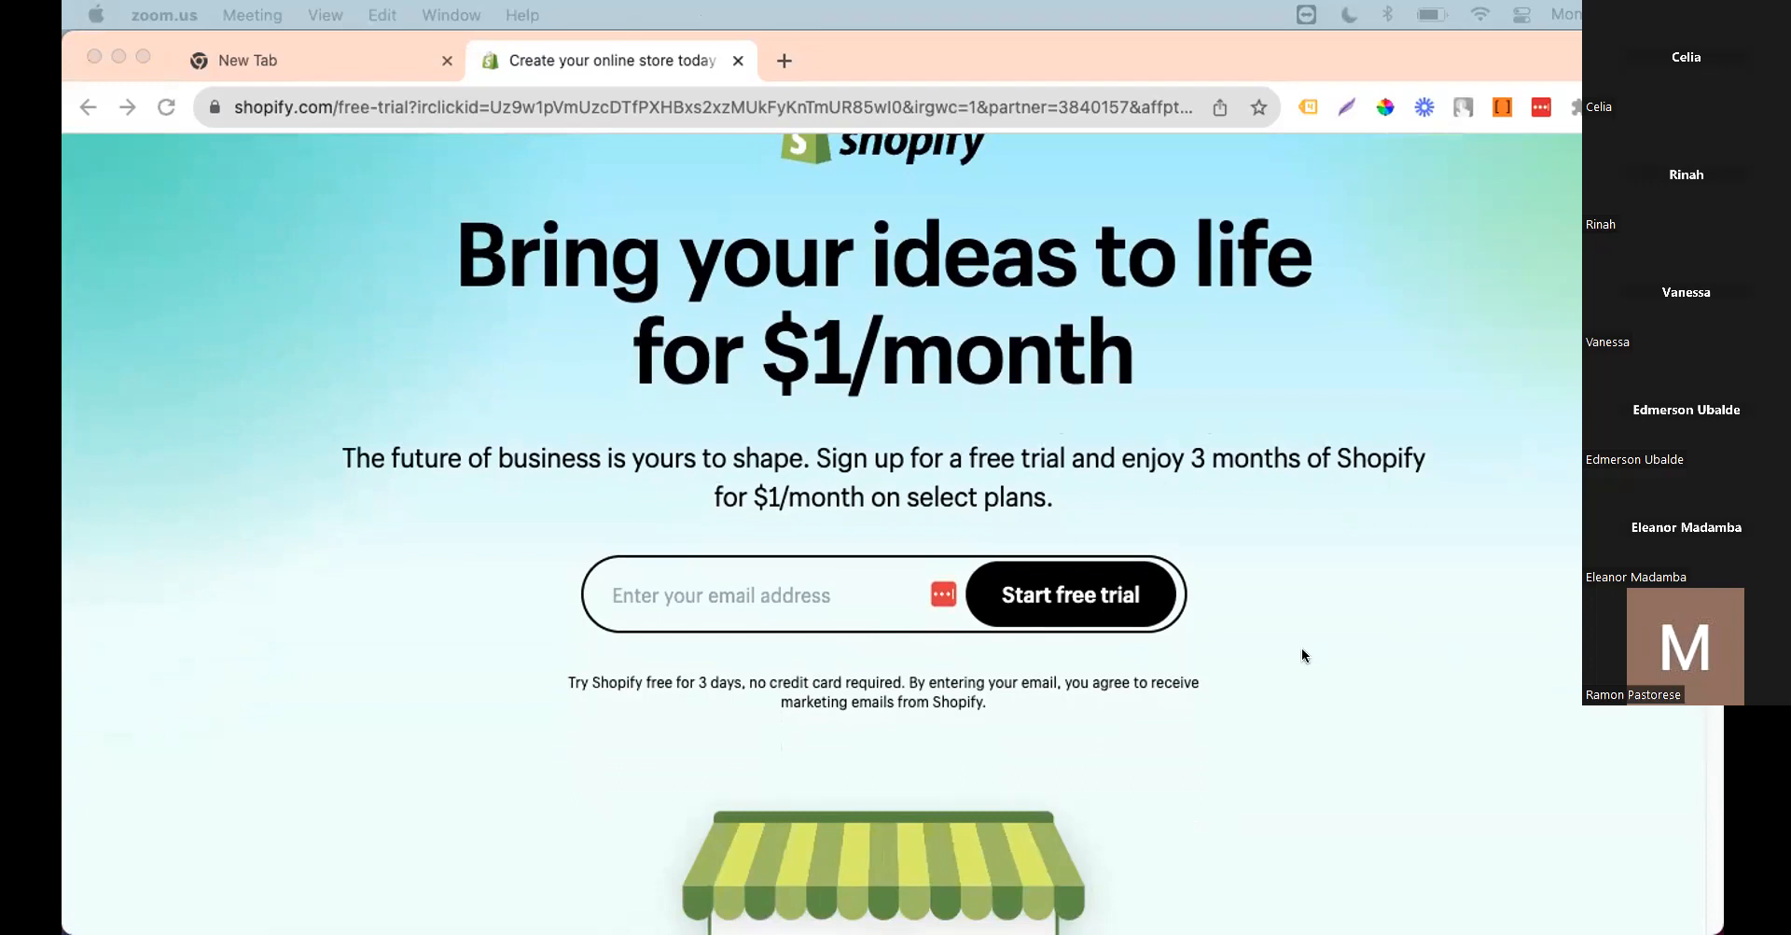
scroll(1302, 650, "down", 4)
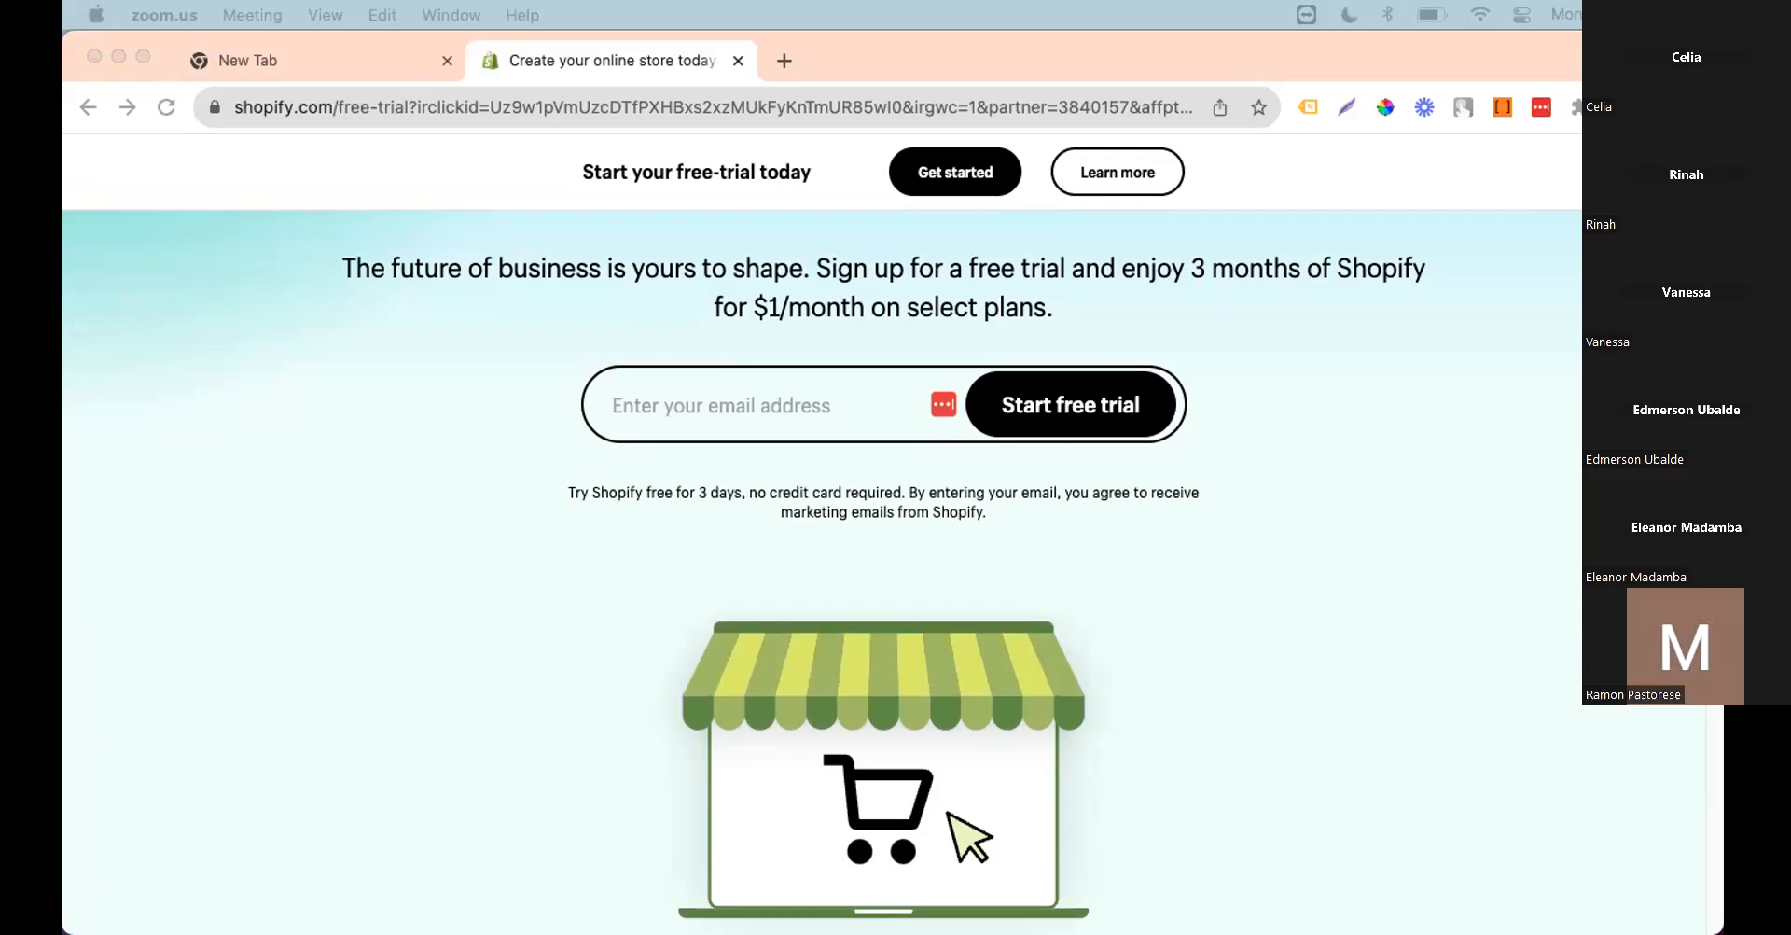
Step: Paste the Shopify referral link into a sticky note and enlarge its text
left_click_drag(1736, 2, 1479, 156)
triple_click(1411, 175)
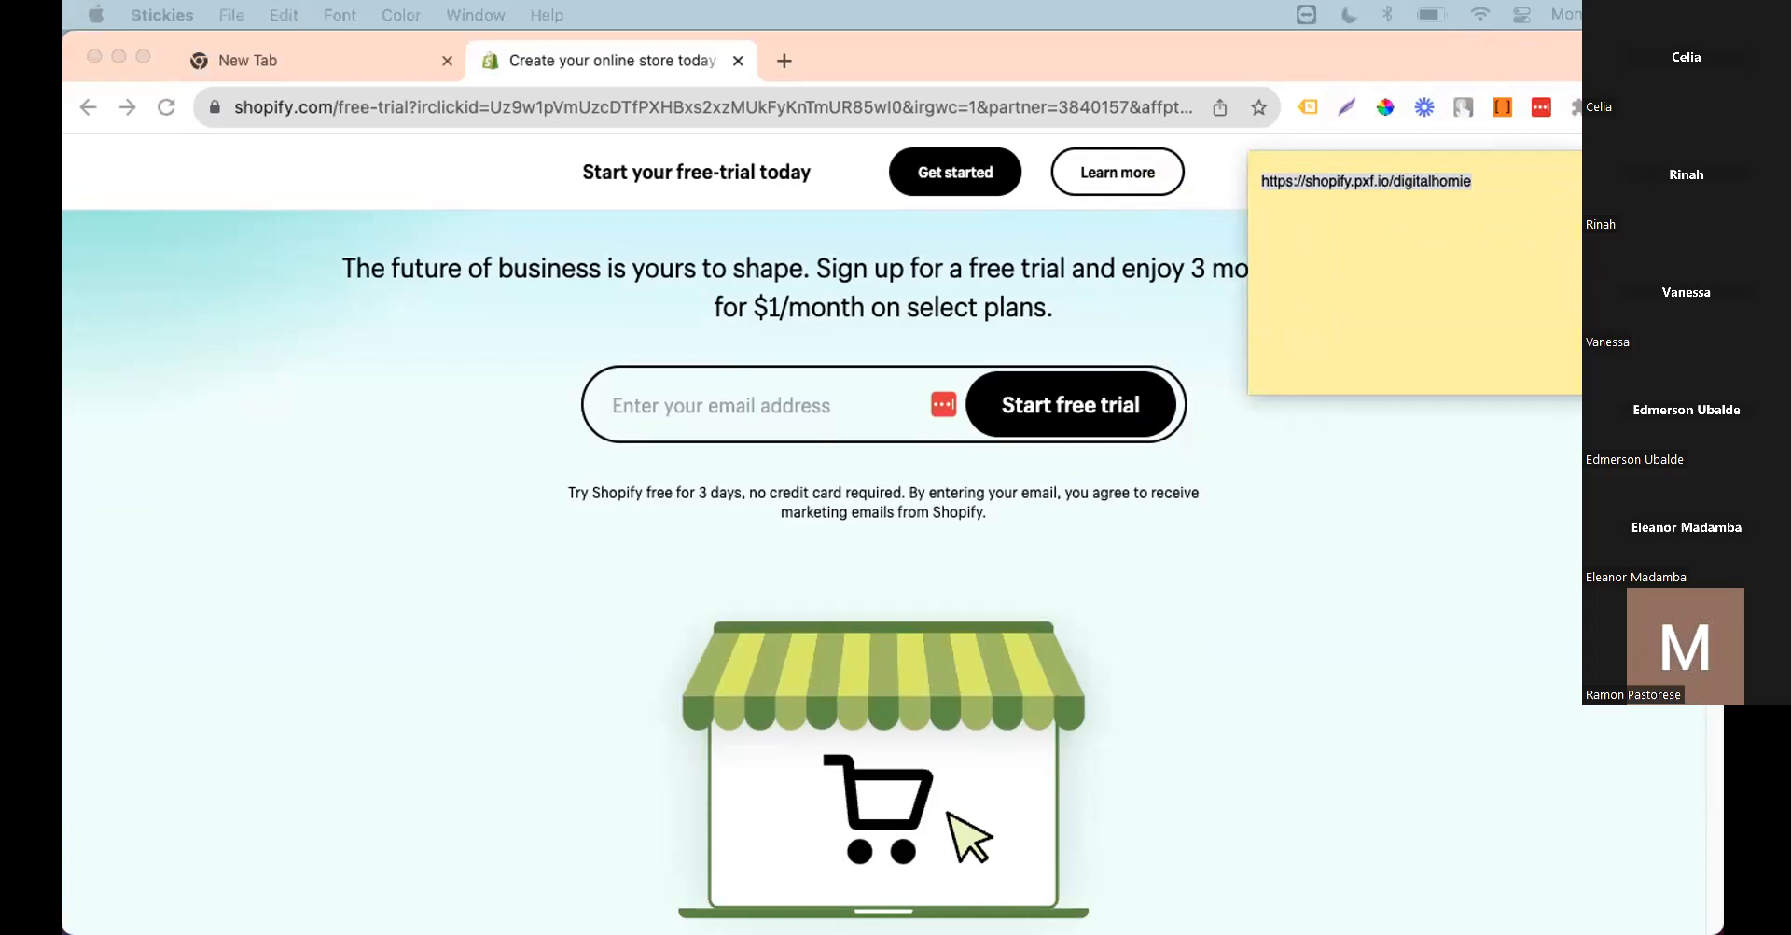
left_click(1389, 181)
triple_click(1388, 181)
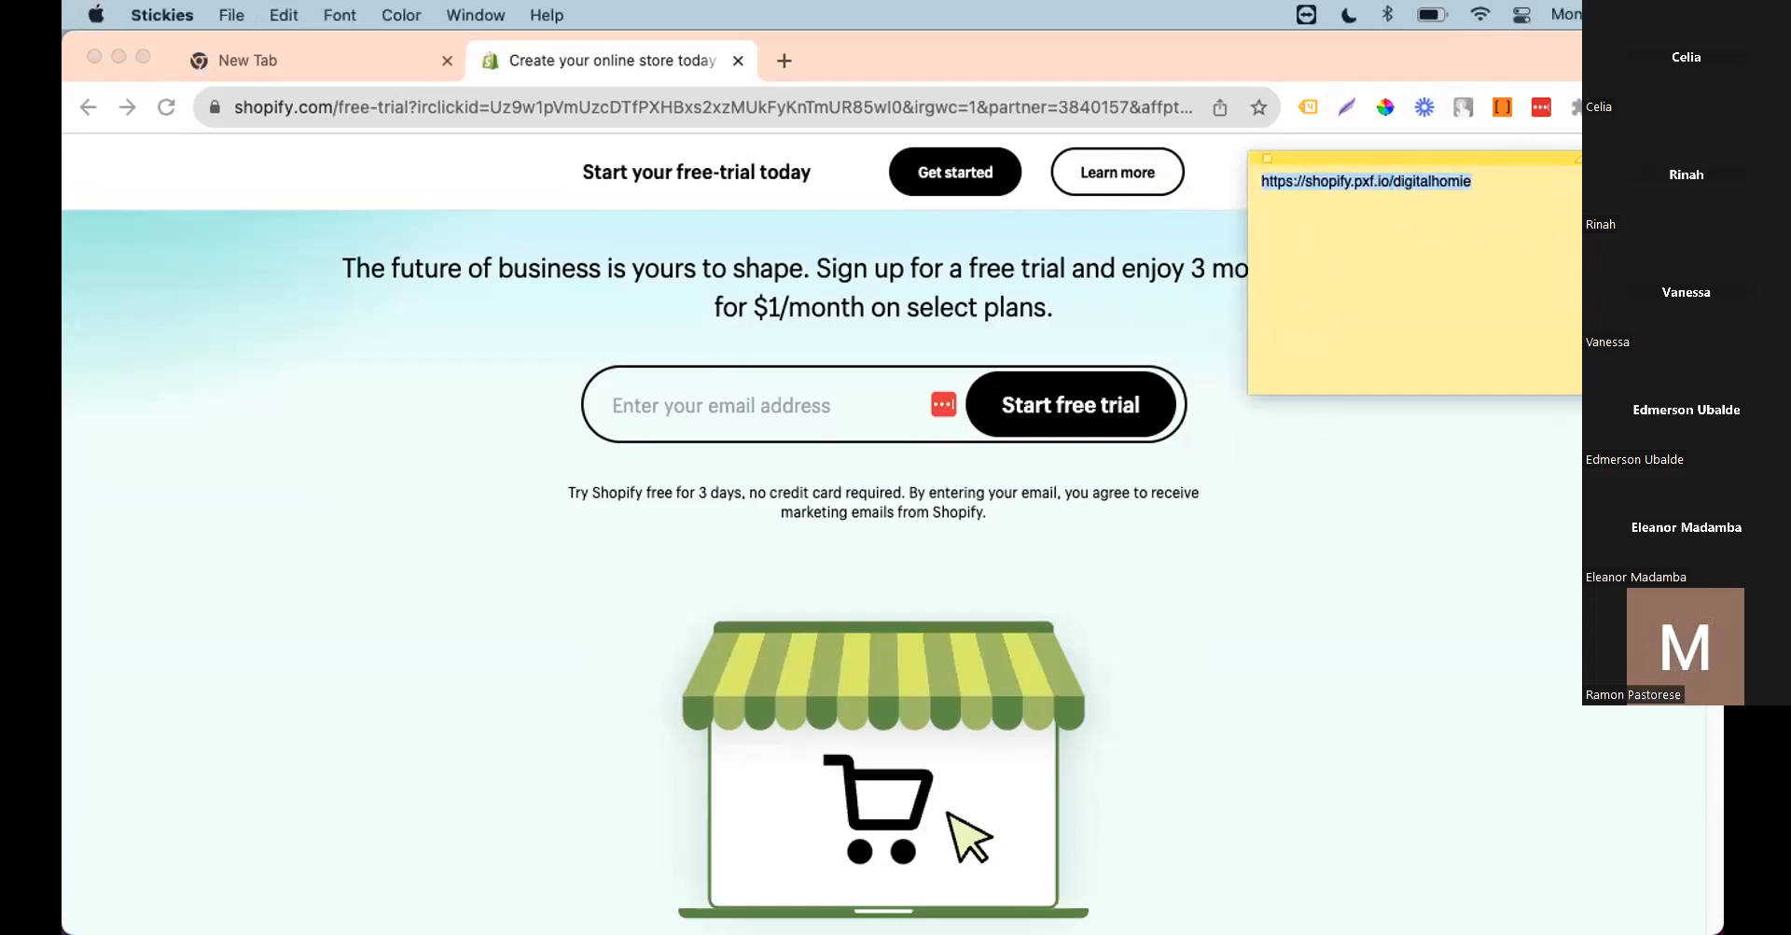
key("super+Tab")
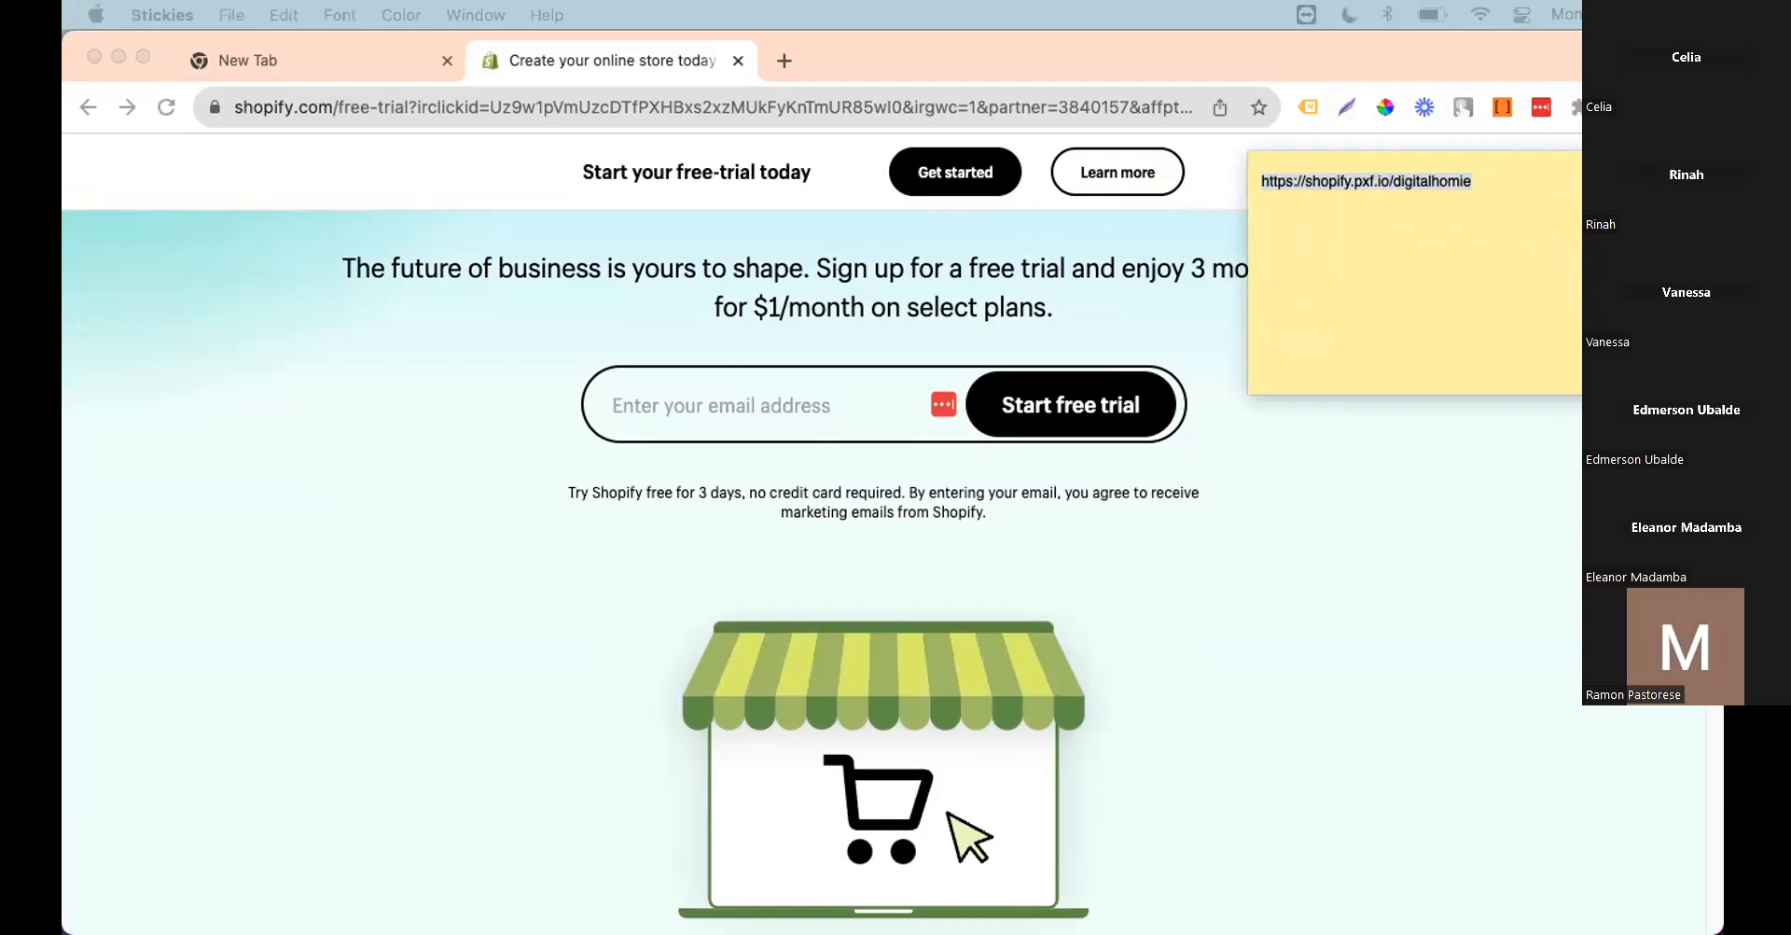
left_click(1279, 189)
triple_click(1358, 179)
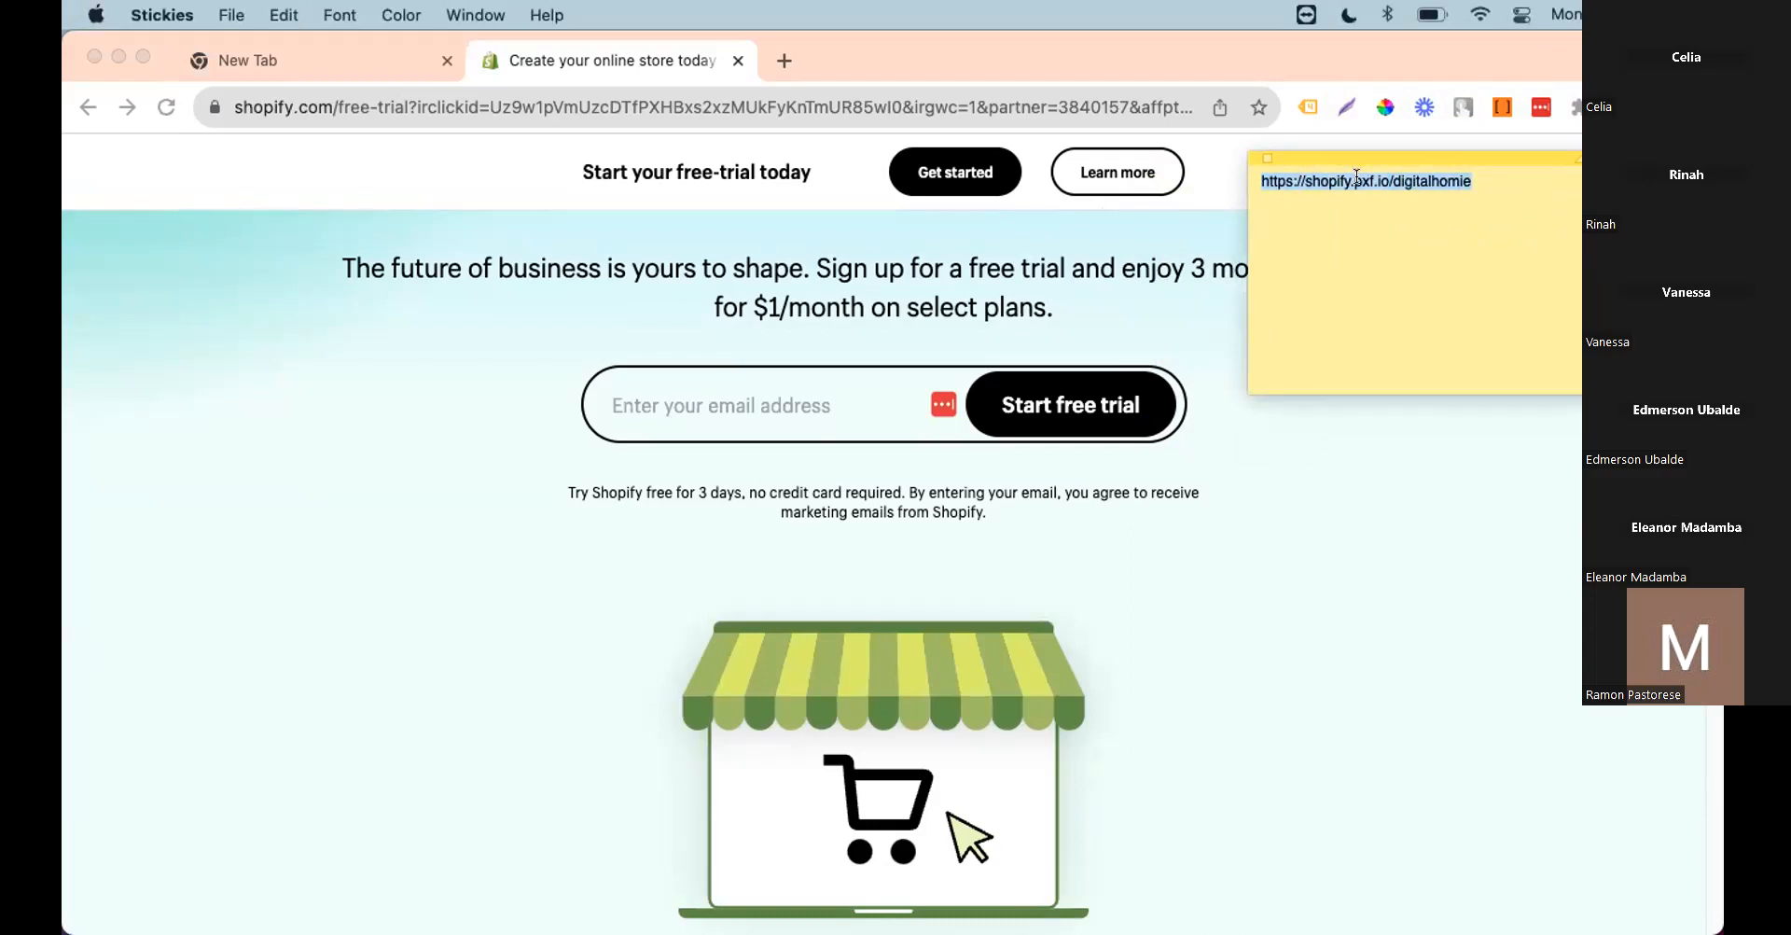
key("super+plus")
key("super+plus")
key("super+plus")
key("super+plus")
key("super+plus")
key("super+plus")
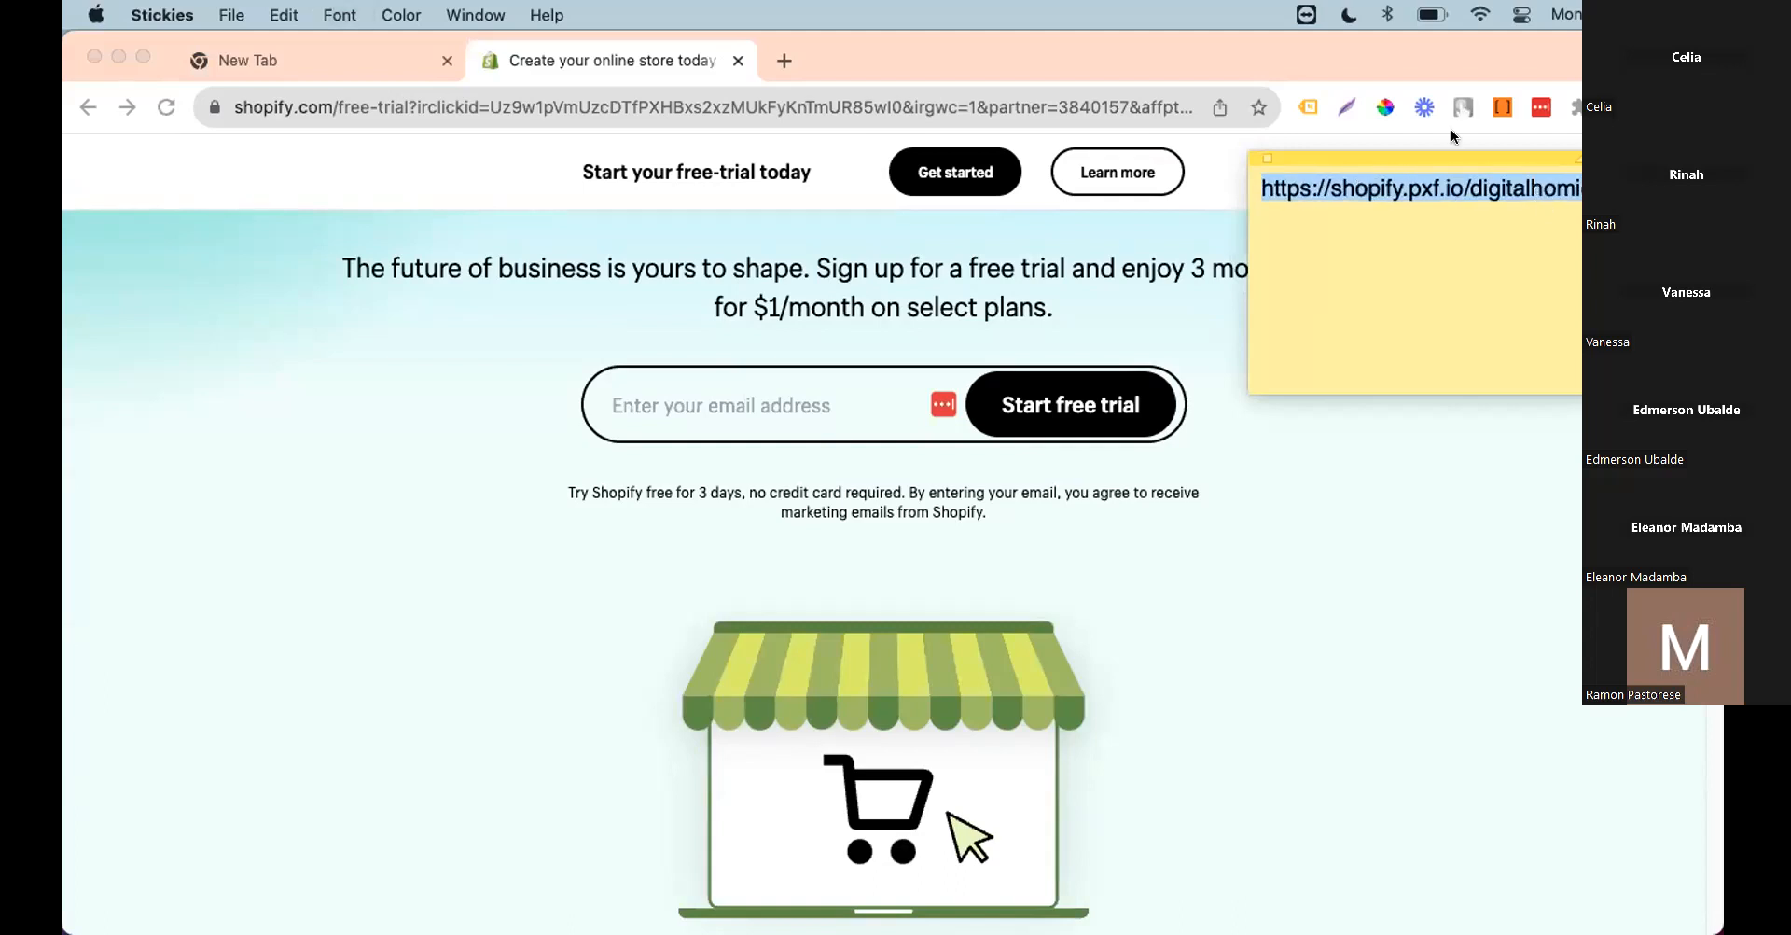
Step: Move the sticky note off the page, leaving the trial's e-mail field ready
left_click_drag(1452, 175, 966, 230)
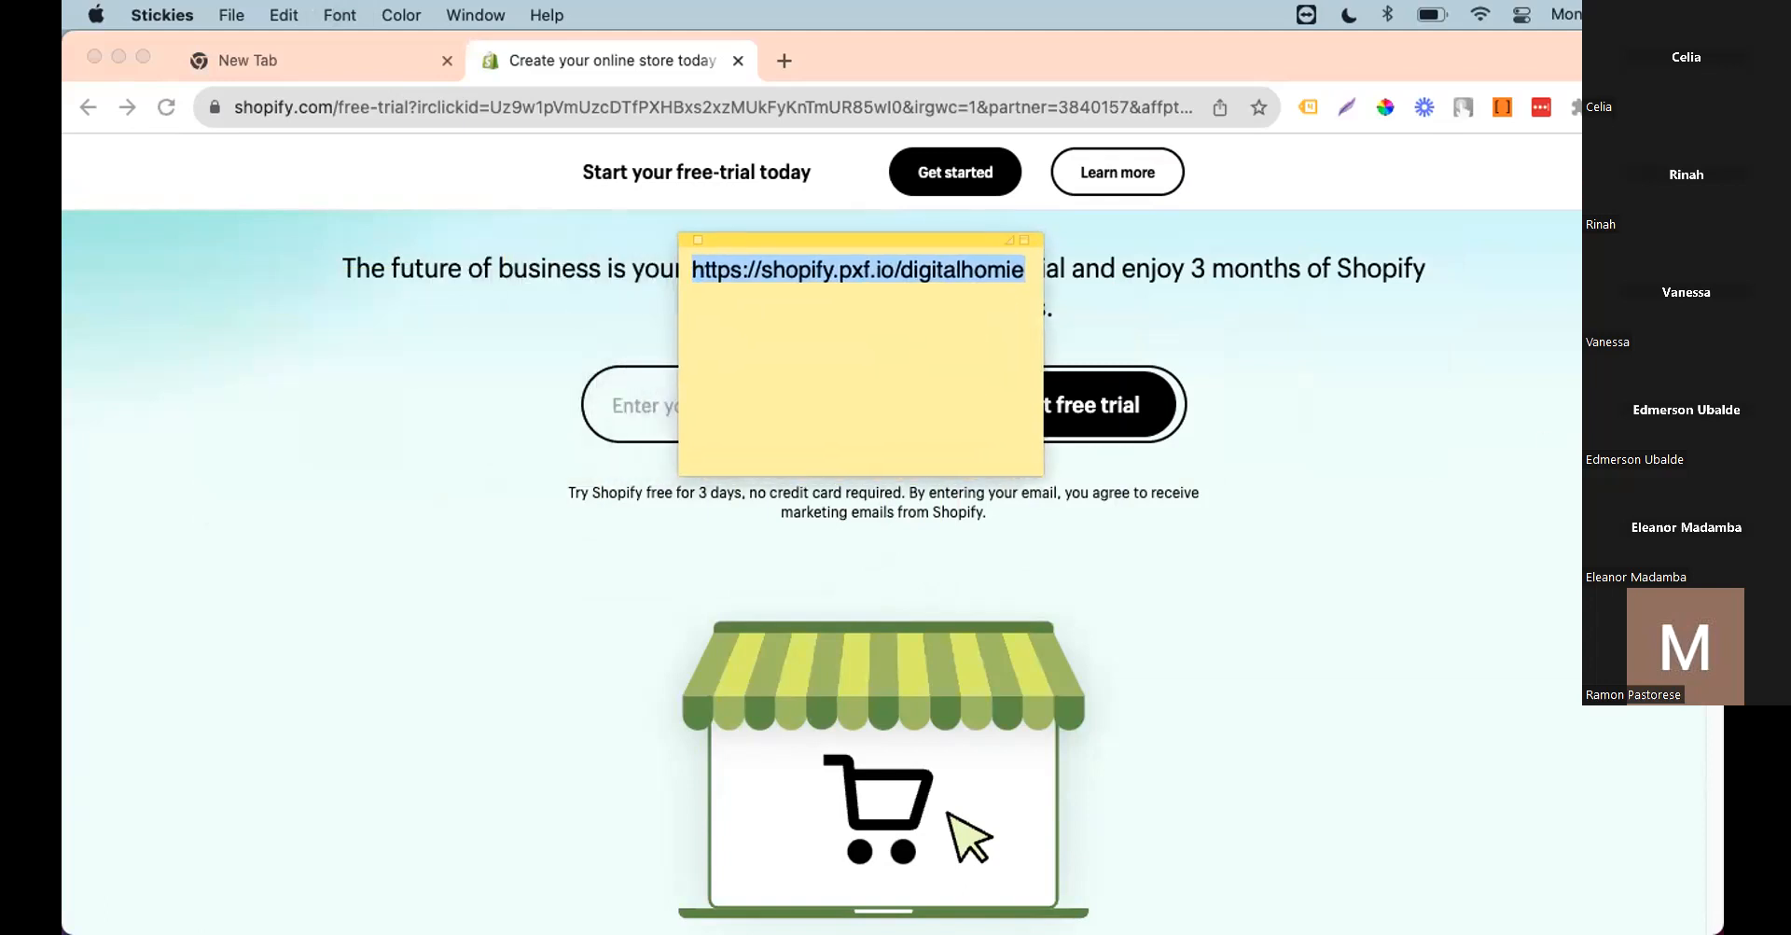
left_click_drag(948, 237, 965, 281)
left_click(871, 429)
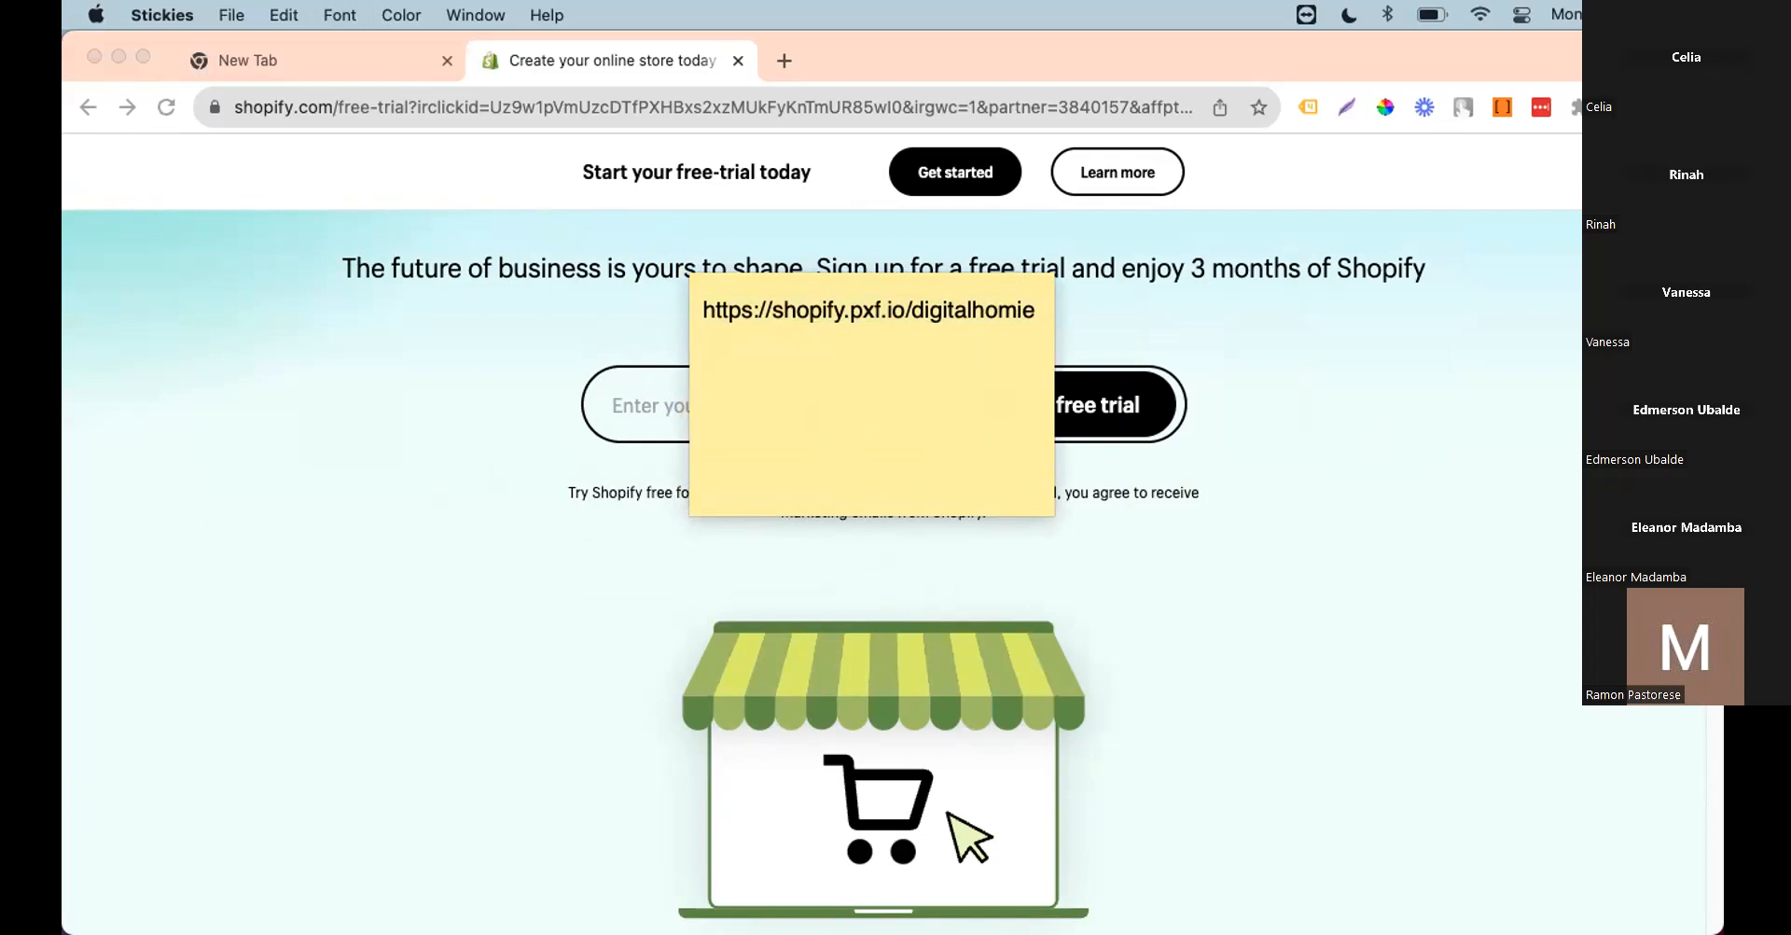
left_click_drag(1001, 280, 1773, 224)
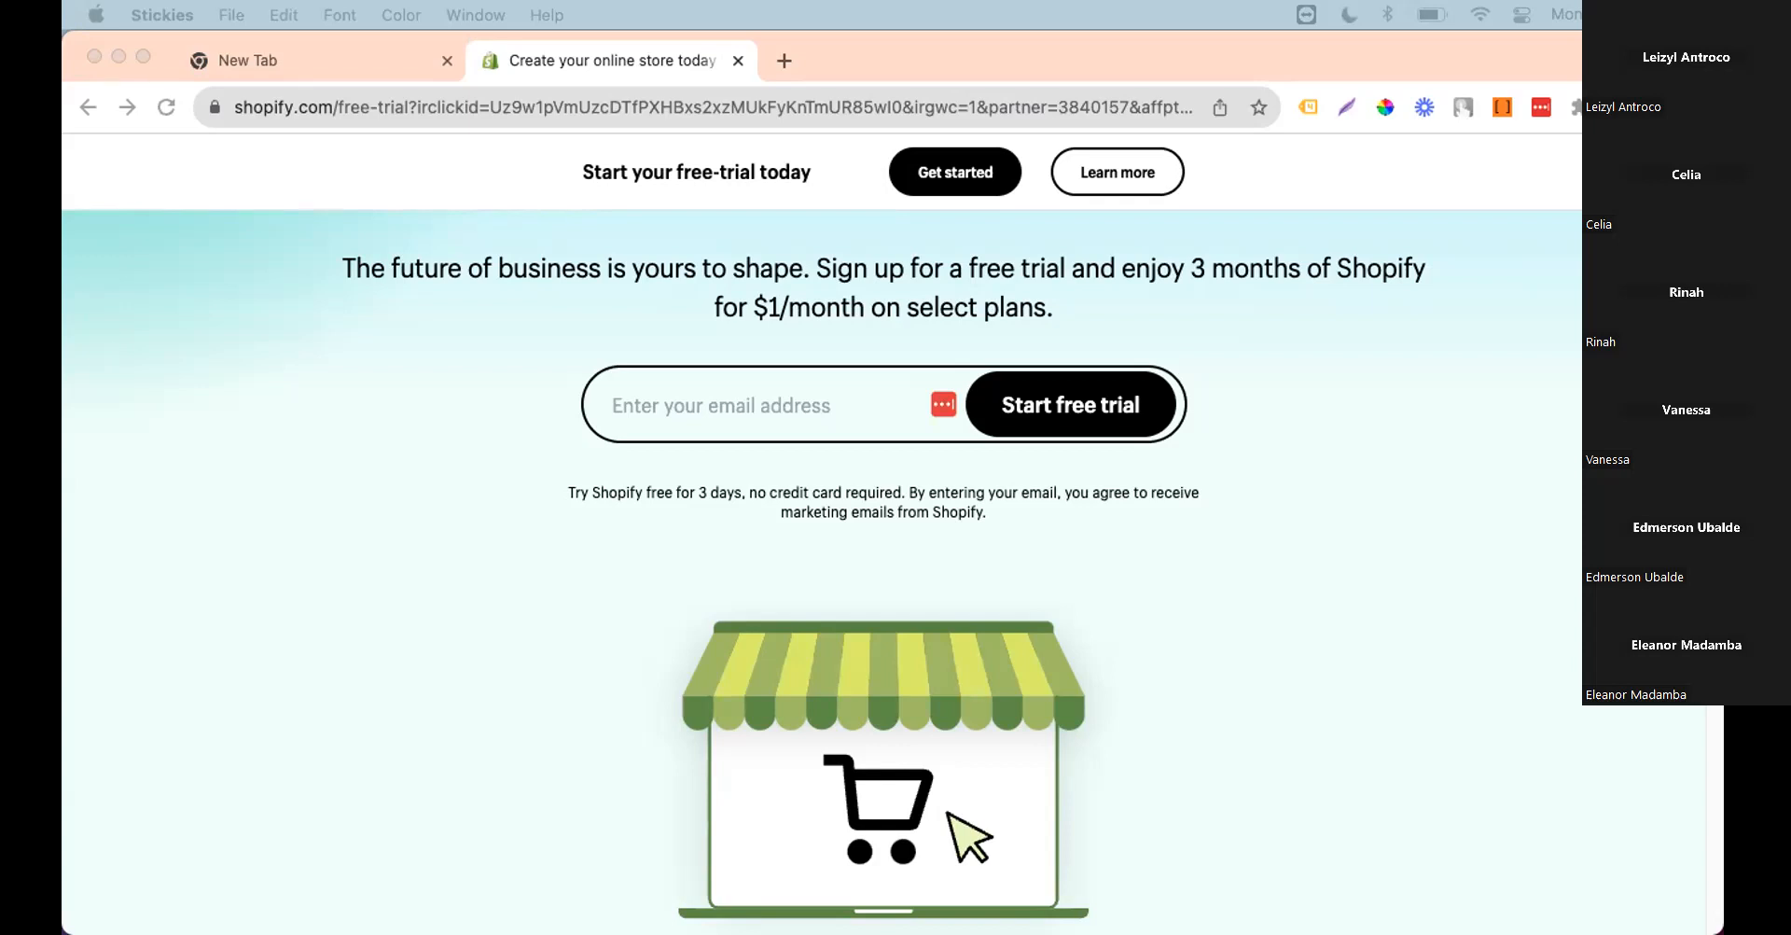
left_click(729, 423)
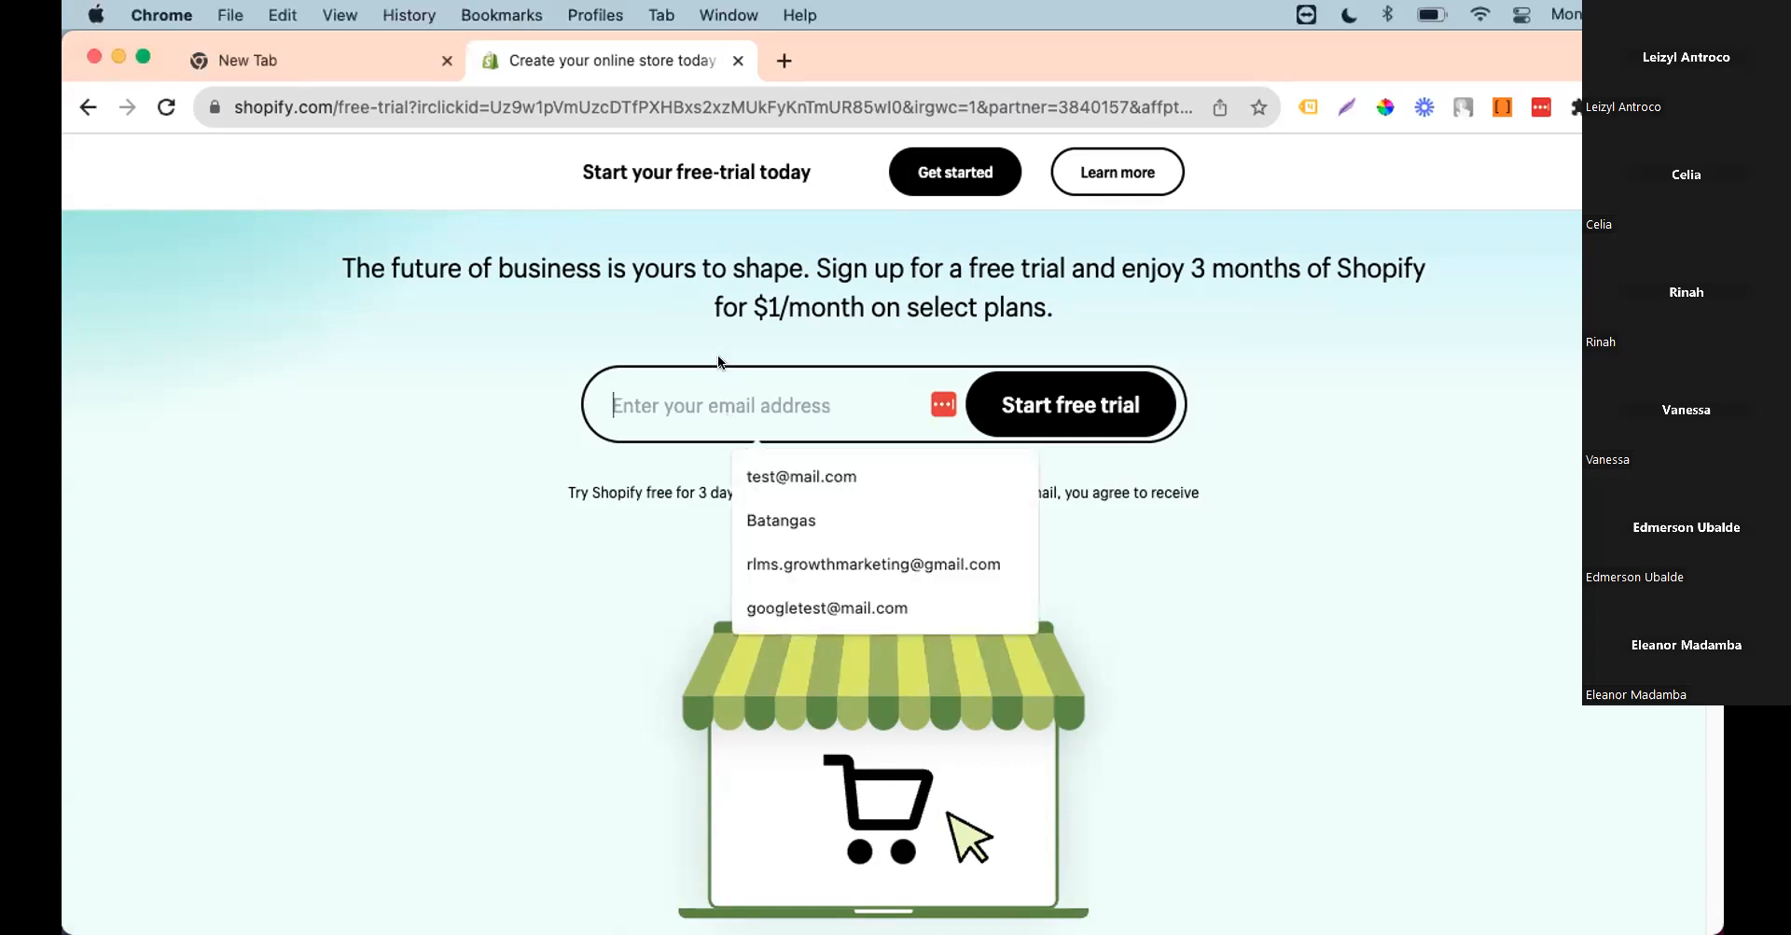
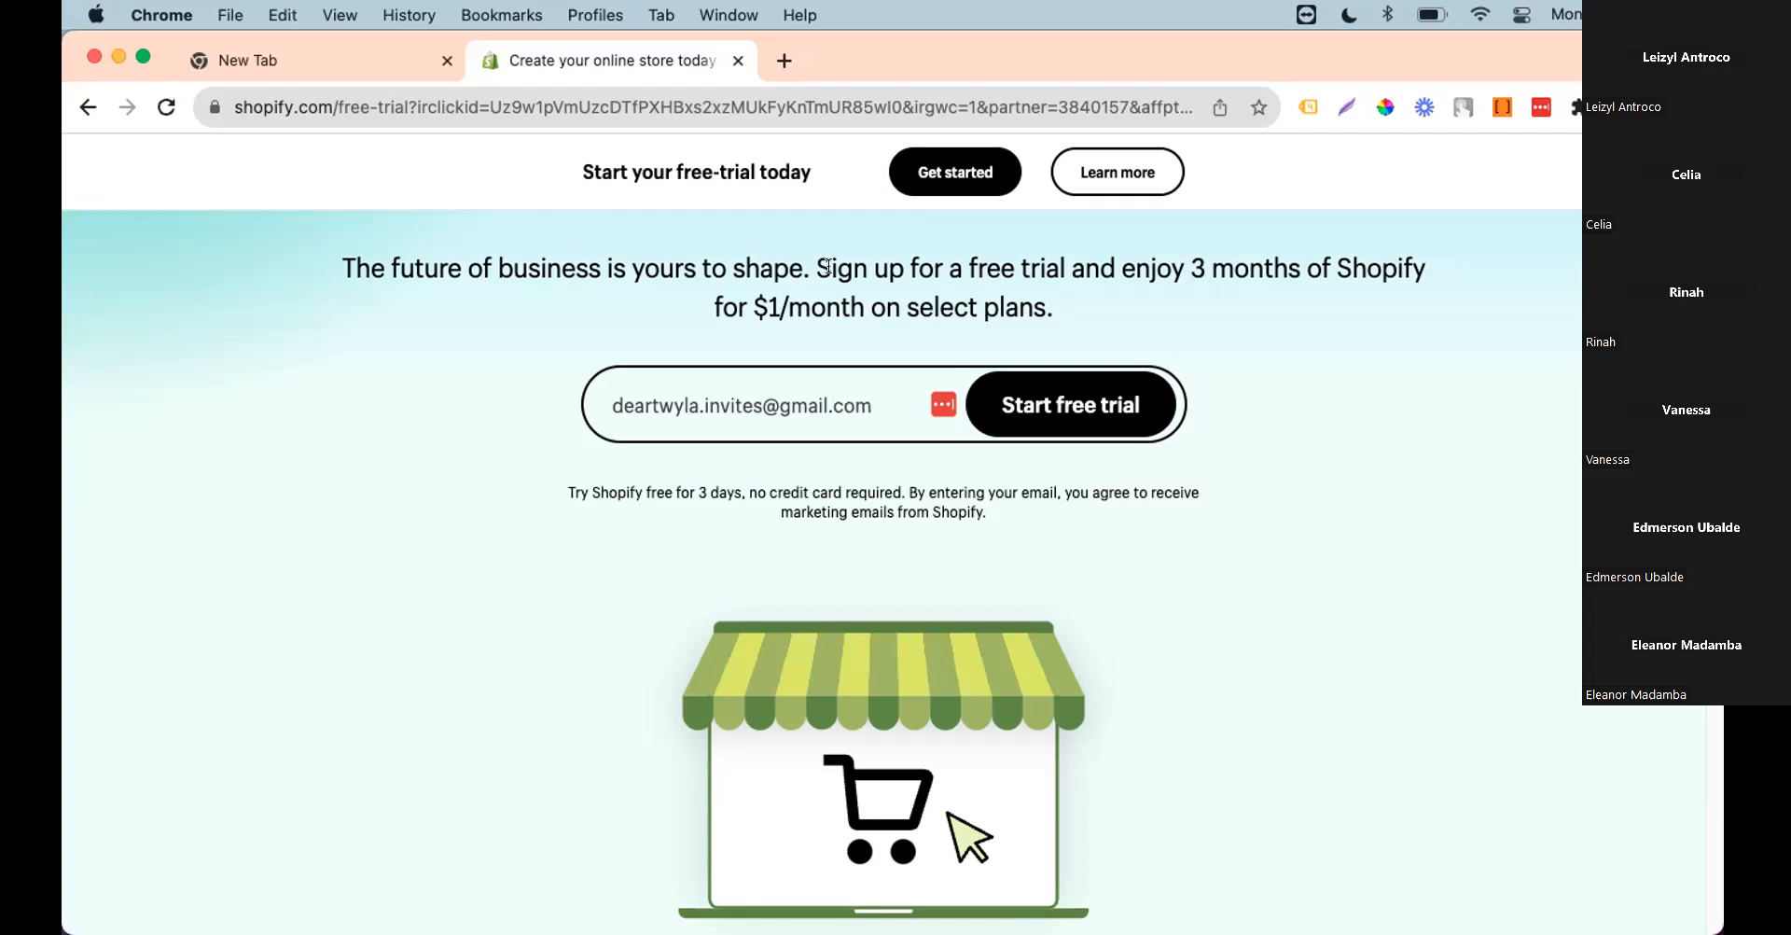
Step: Enter the account's Gmail address, correcting the ending to .com, and start the free trial
left_click(1073, 405)
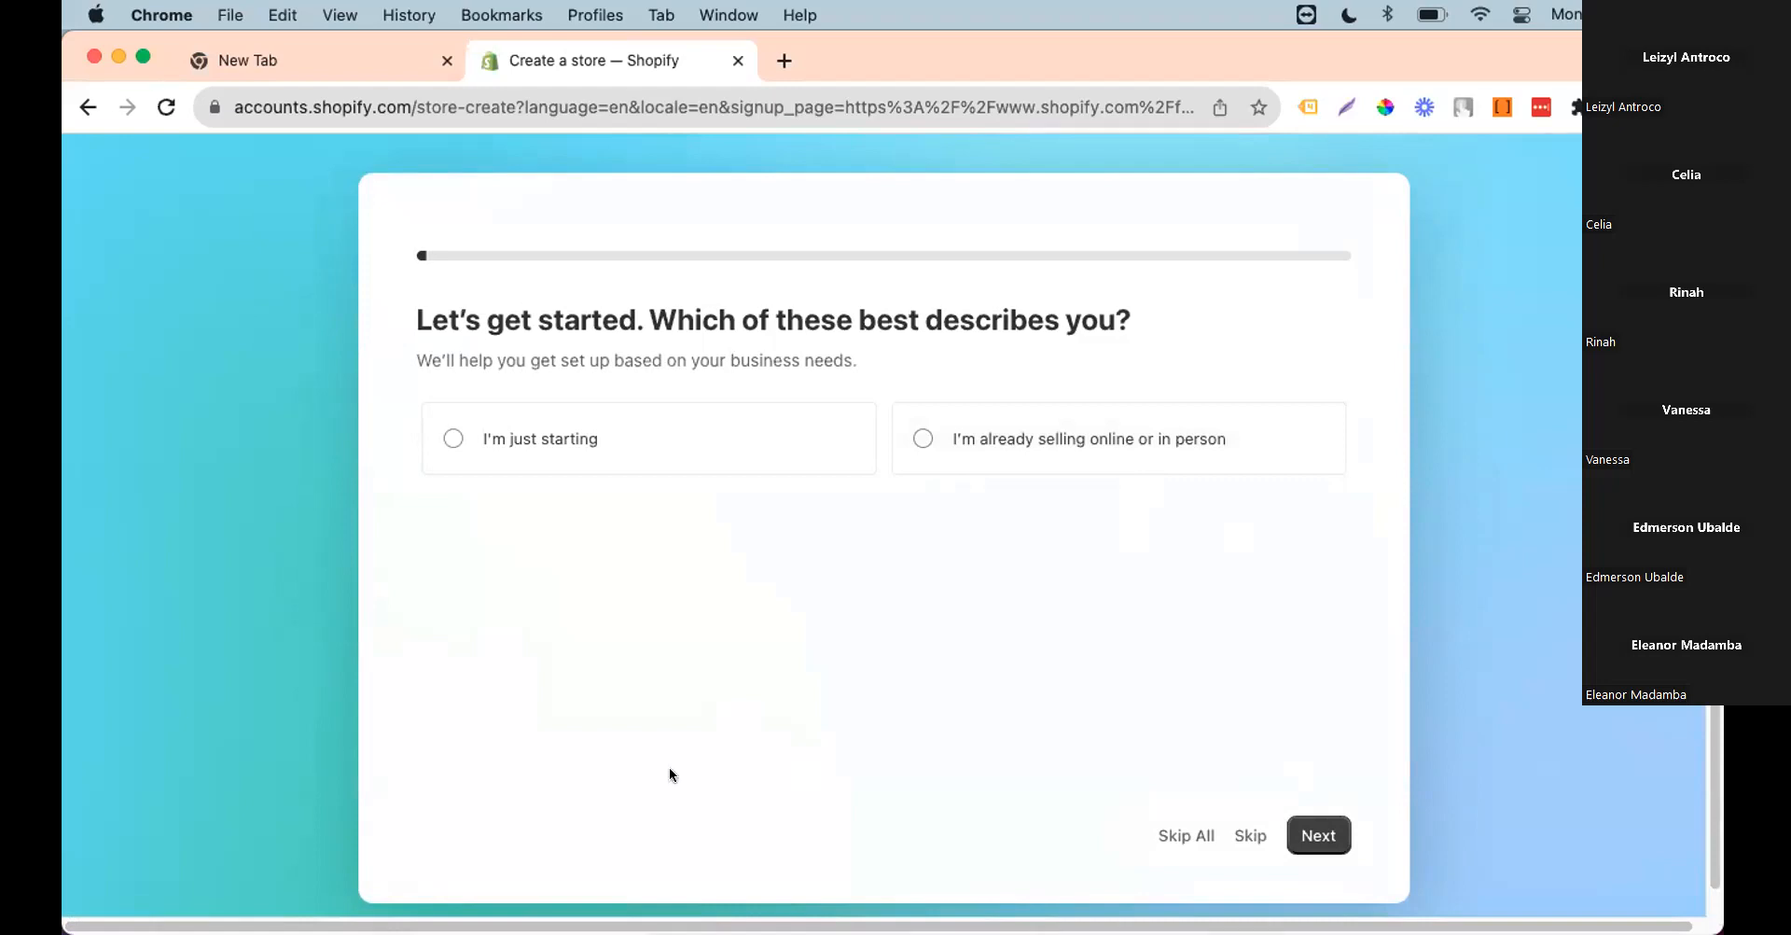
Step: Answer setup: just starting, an online store, print-on-demand products, business location Philippines
left_click(587, 463)
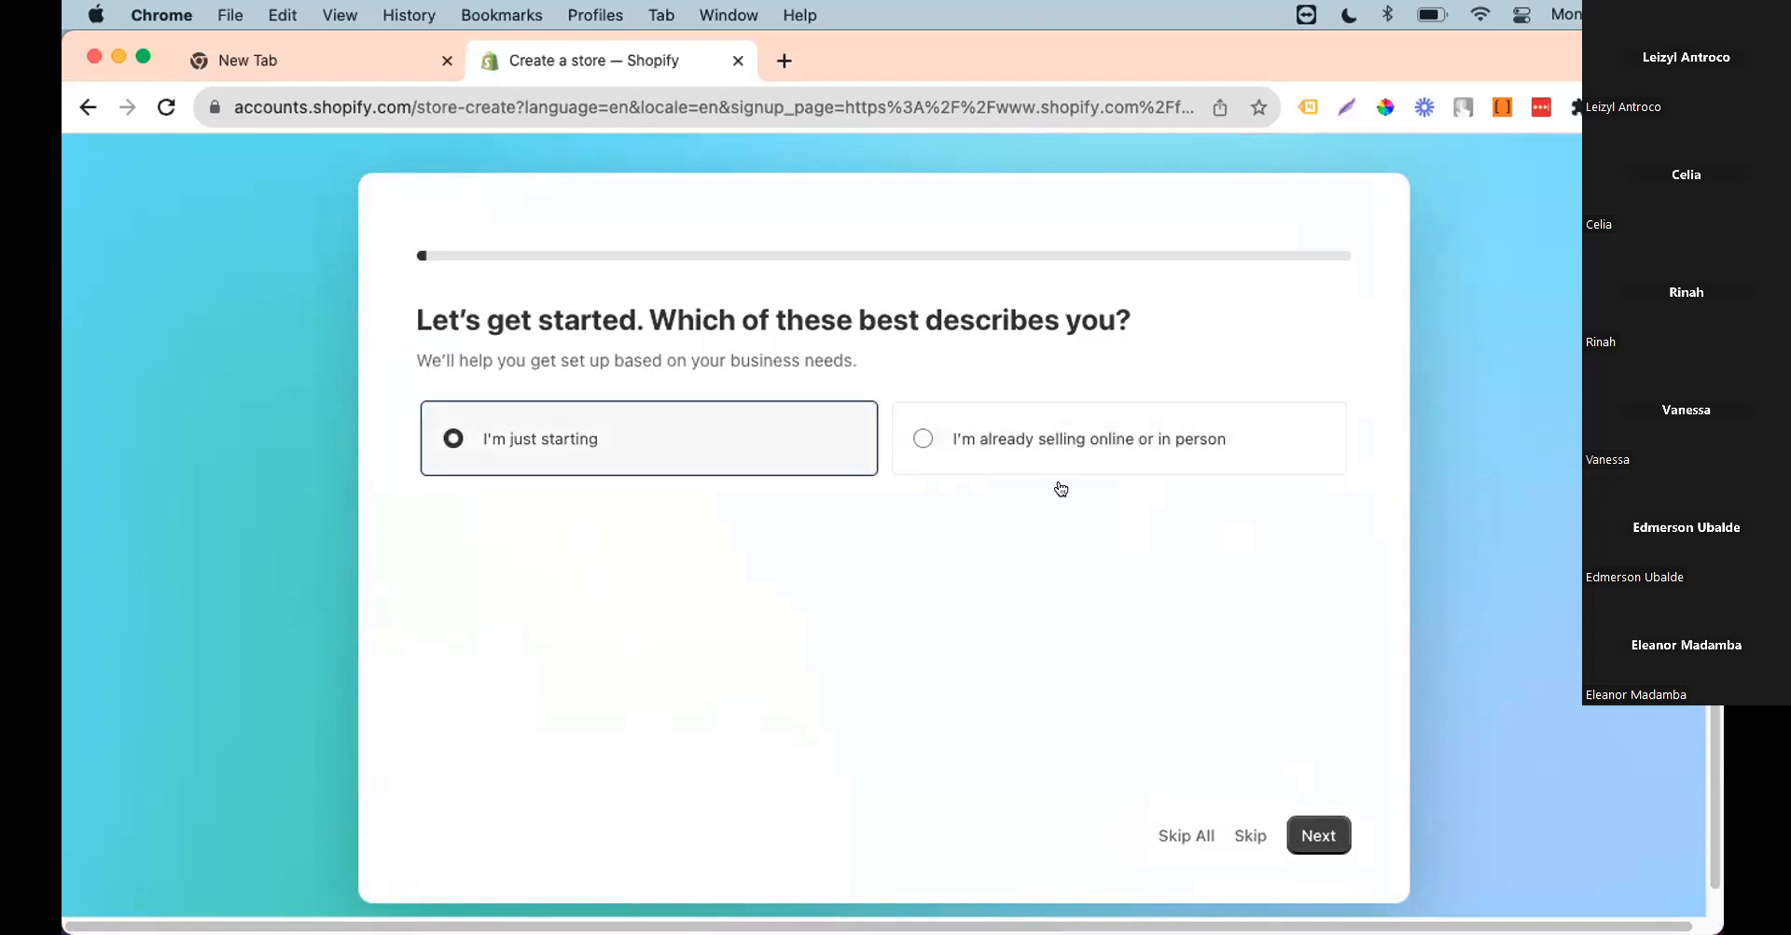
left_click(1311, 838)
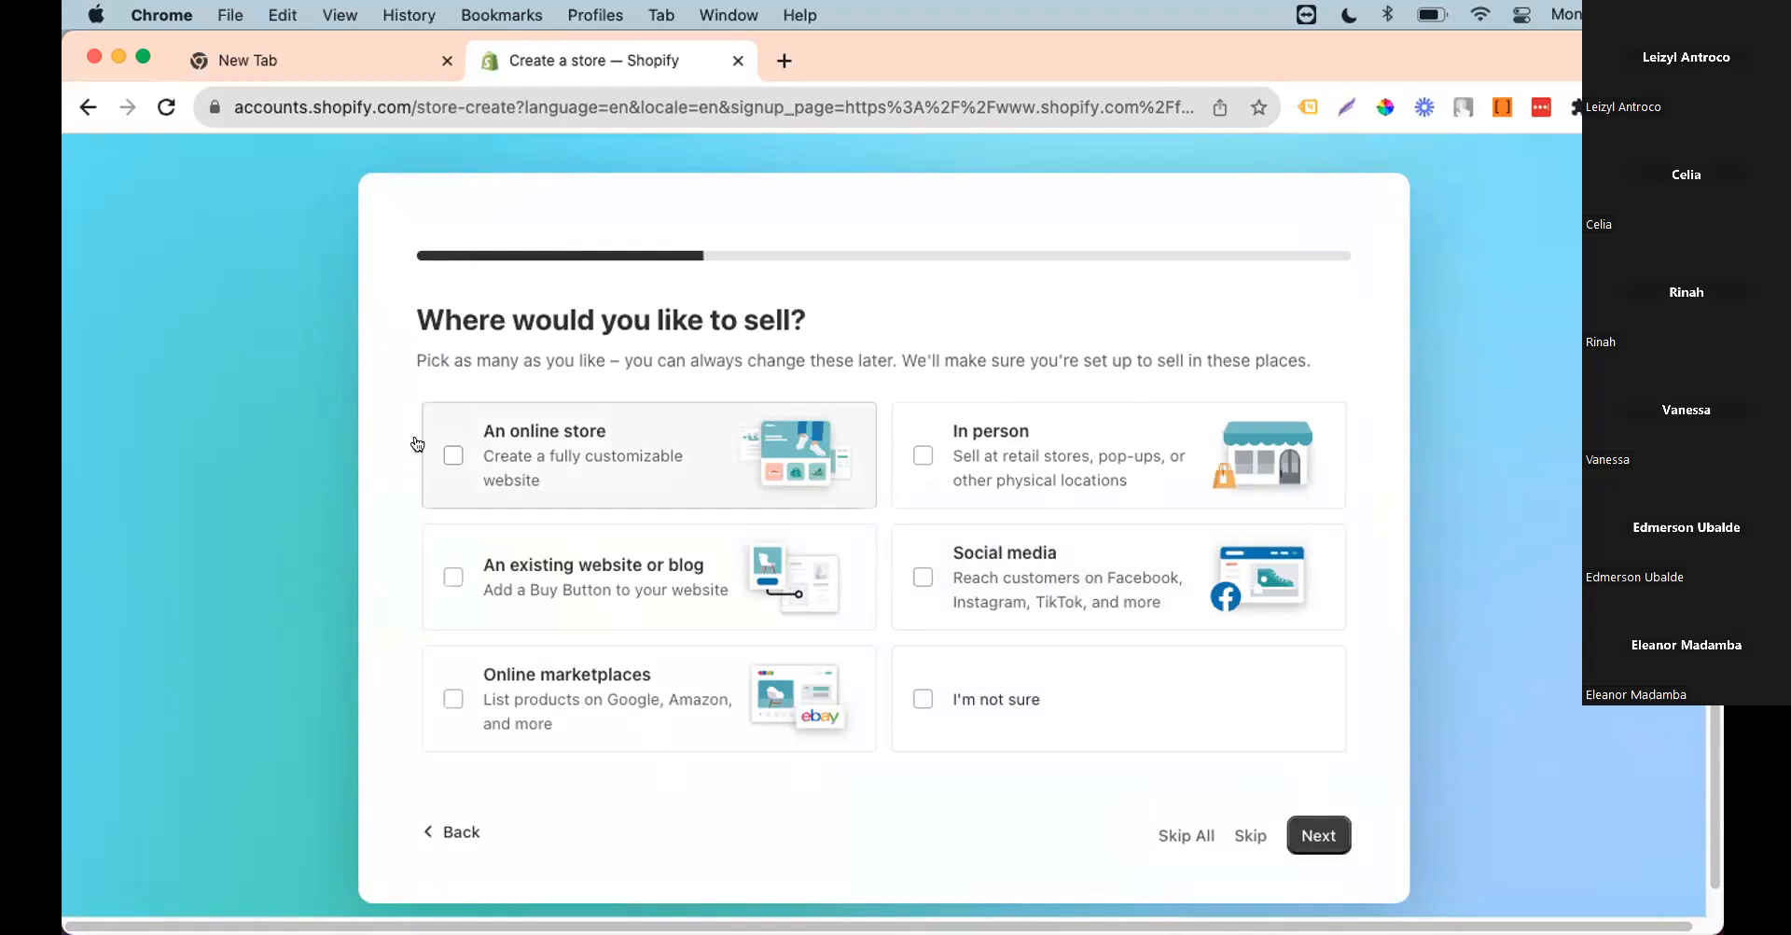
left_click(453, 454)
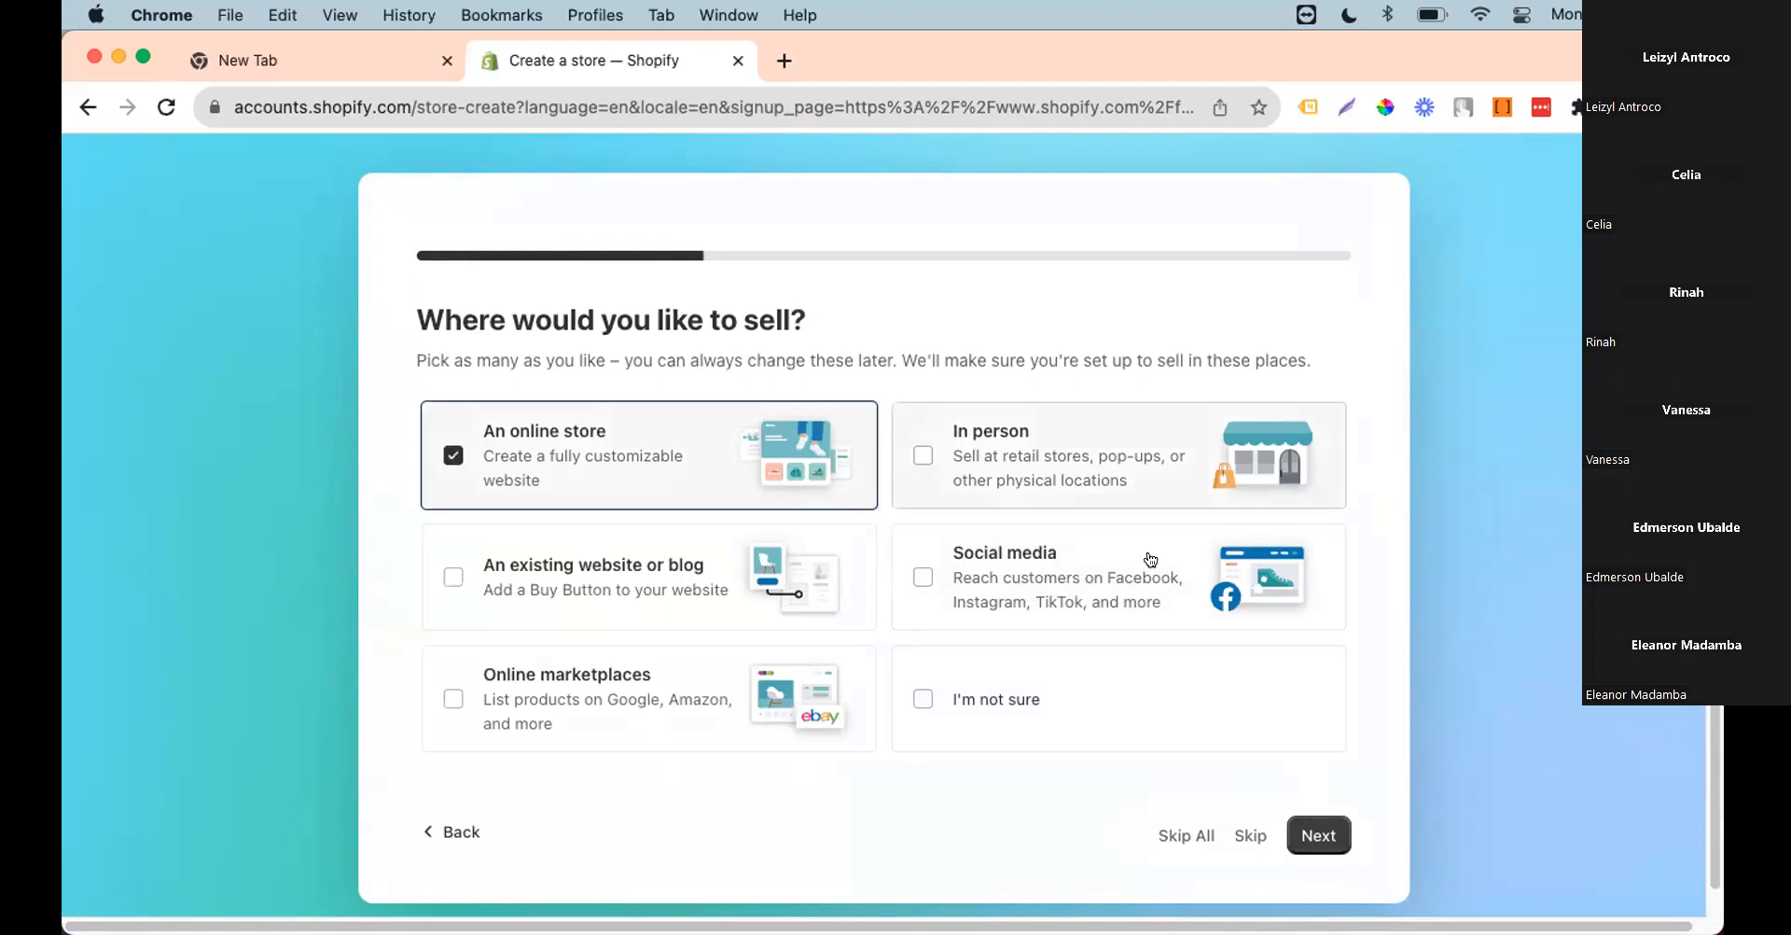
left_click(1310, 836)
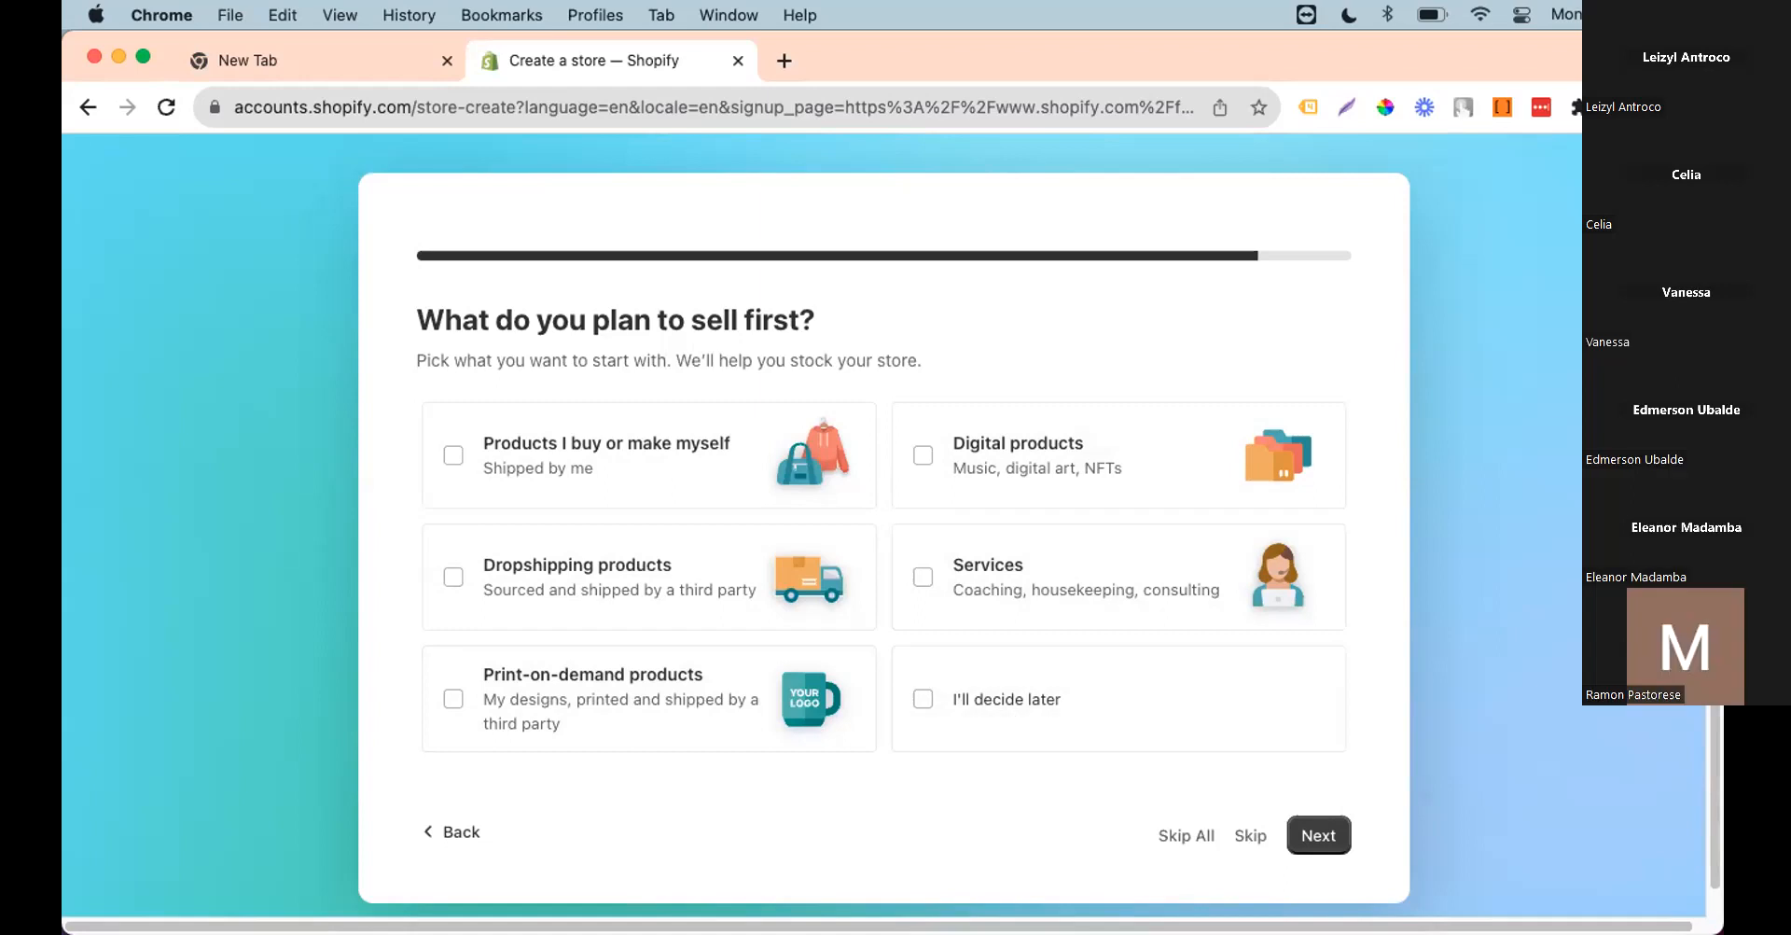
left_click(453, 699)
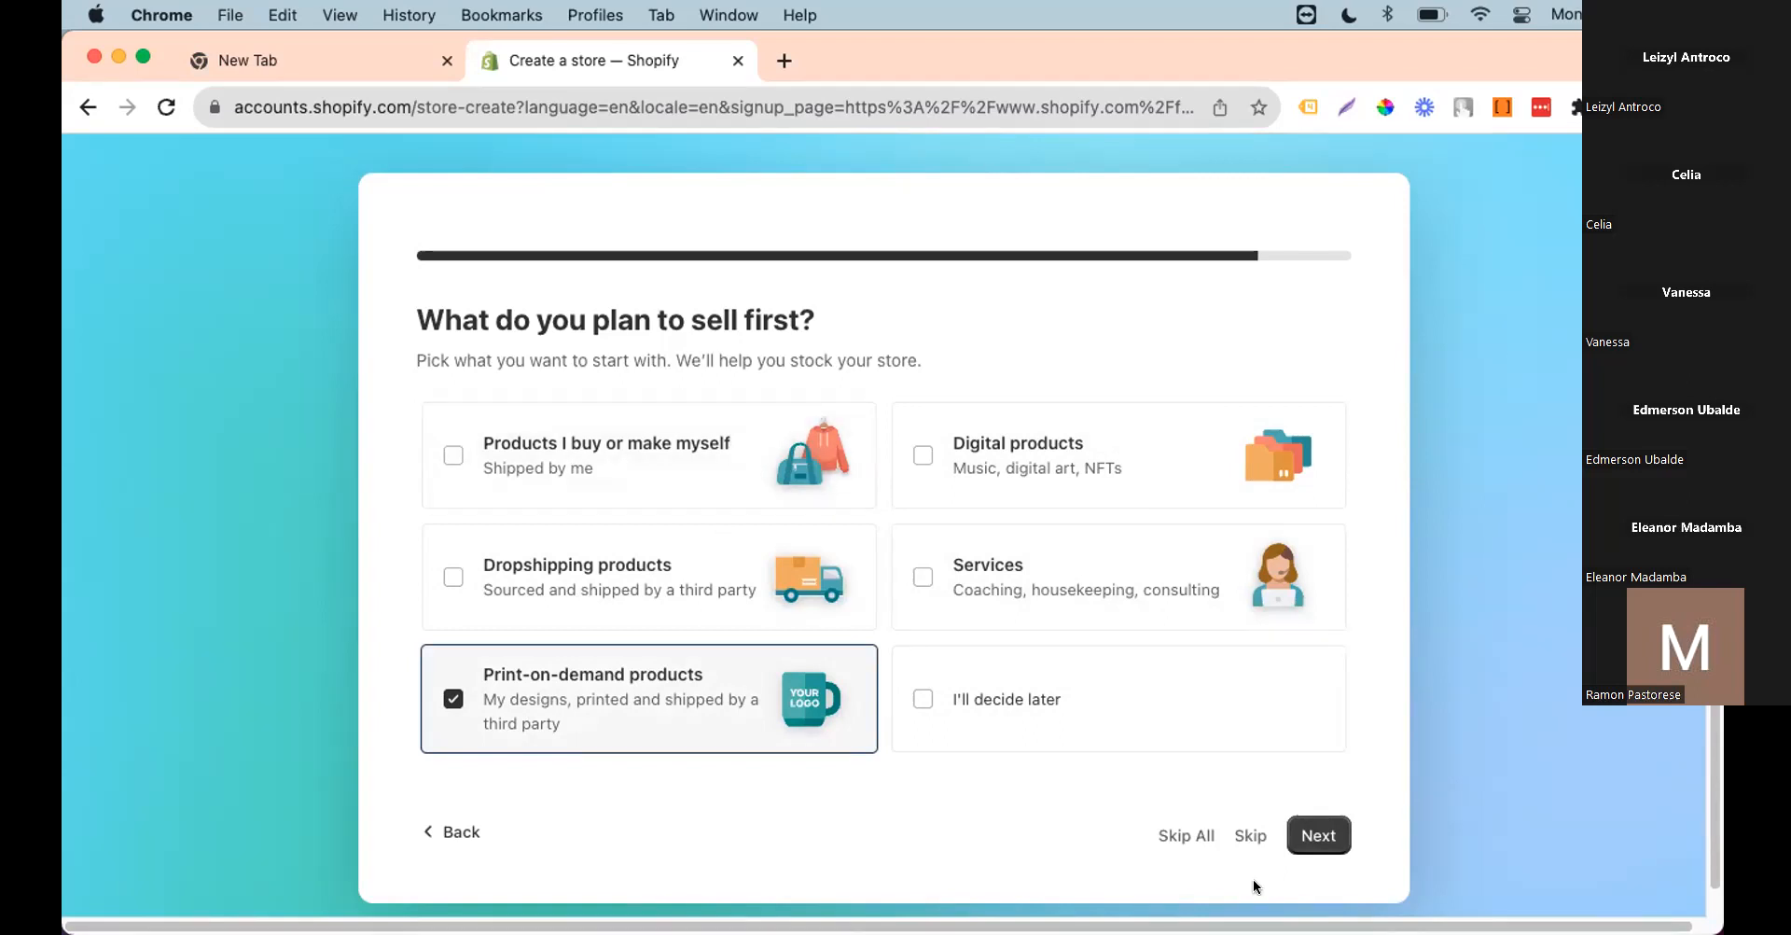
left_click(1316, 835)
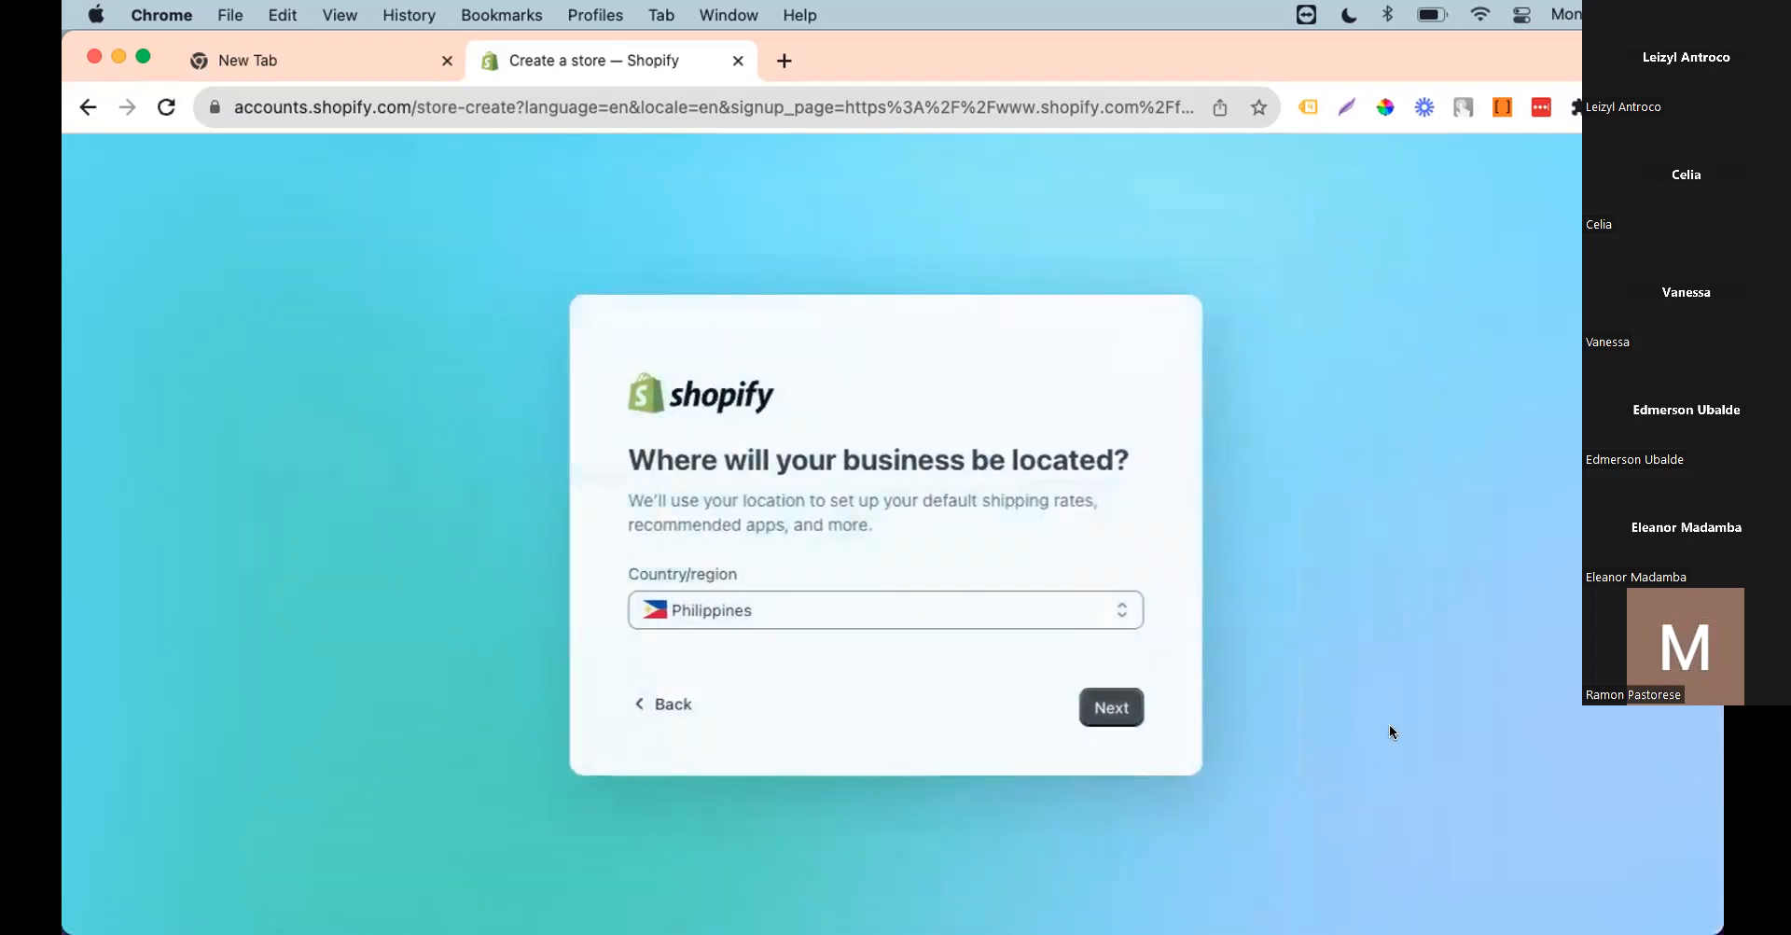
left_click(1117, 713)
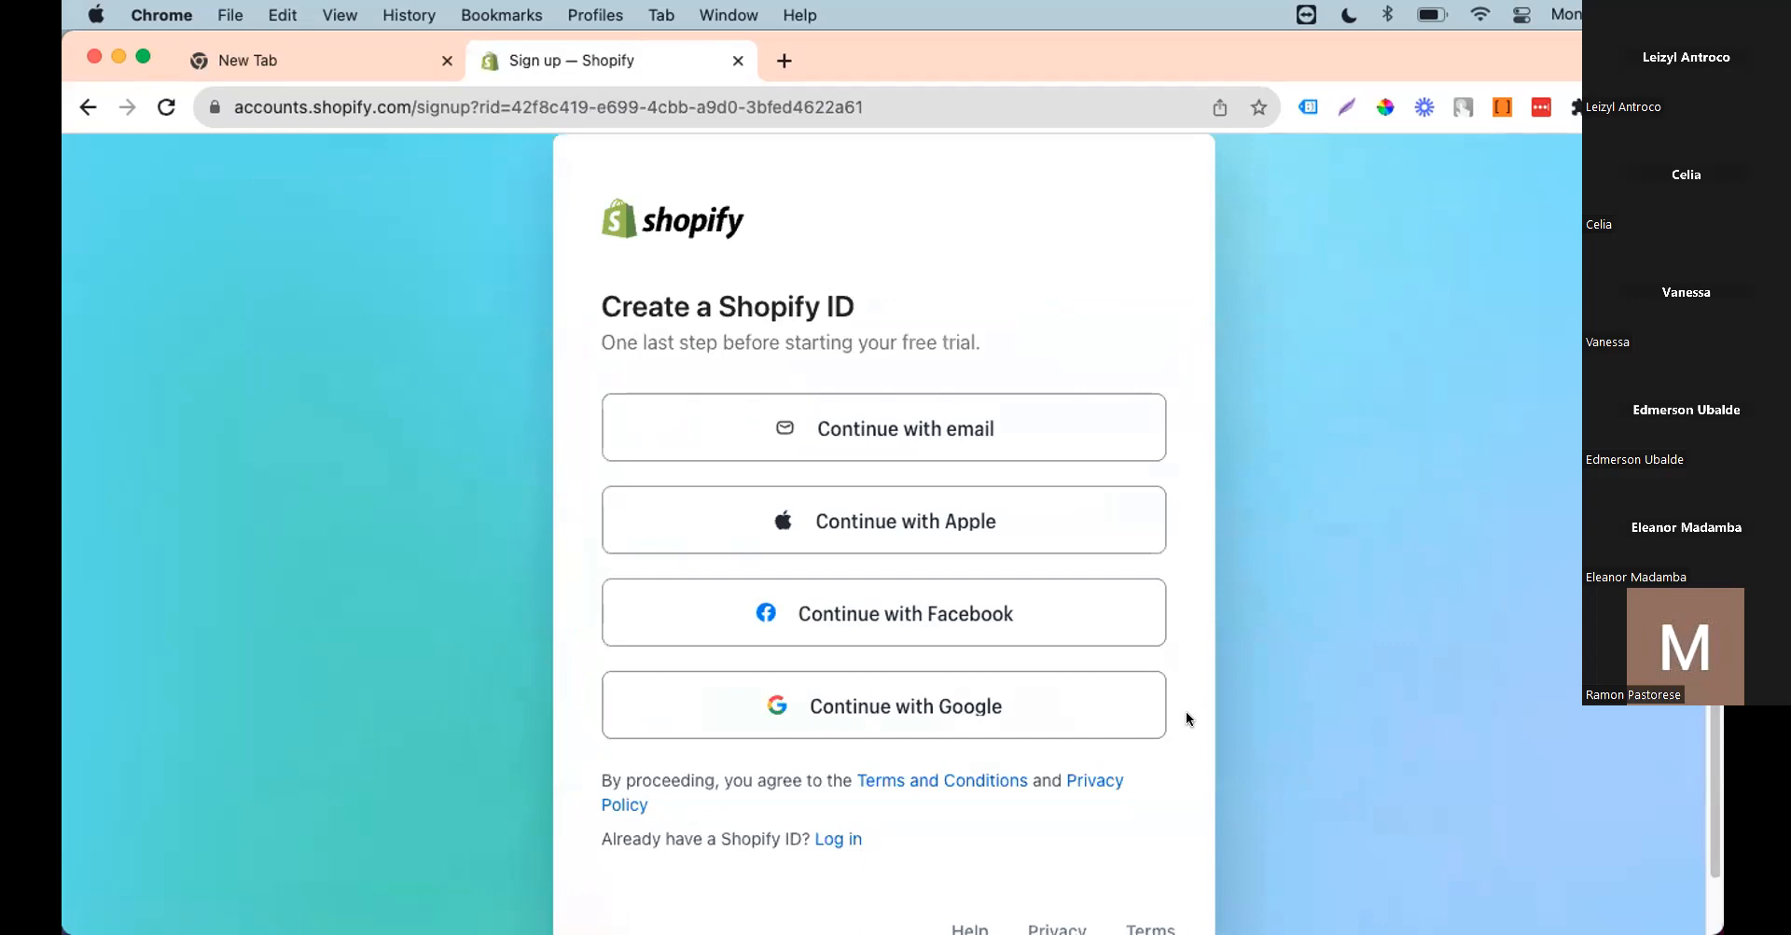
Step: Create the Shopify ID with the Google account
left_click(953, 711)
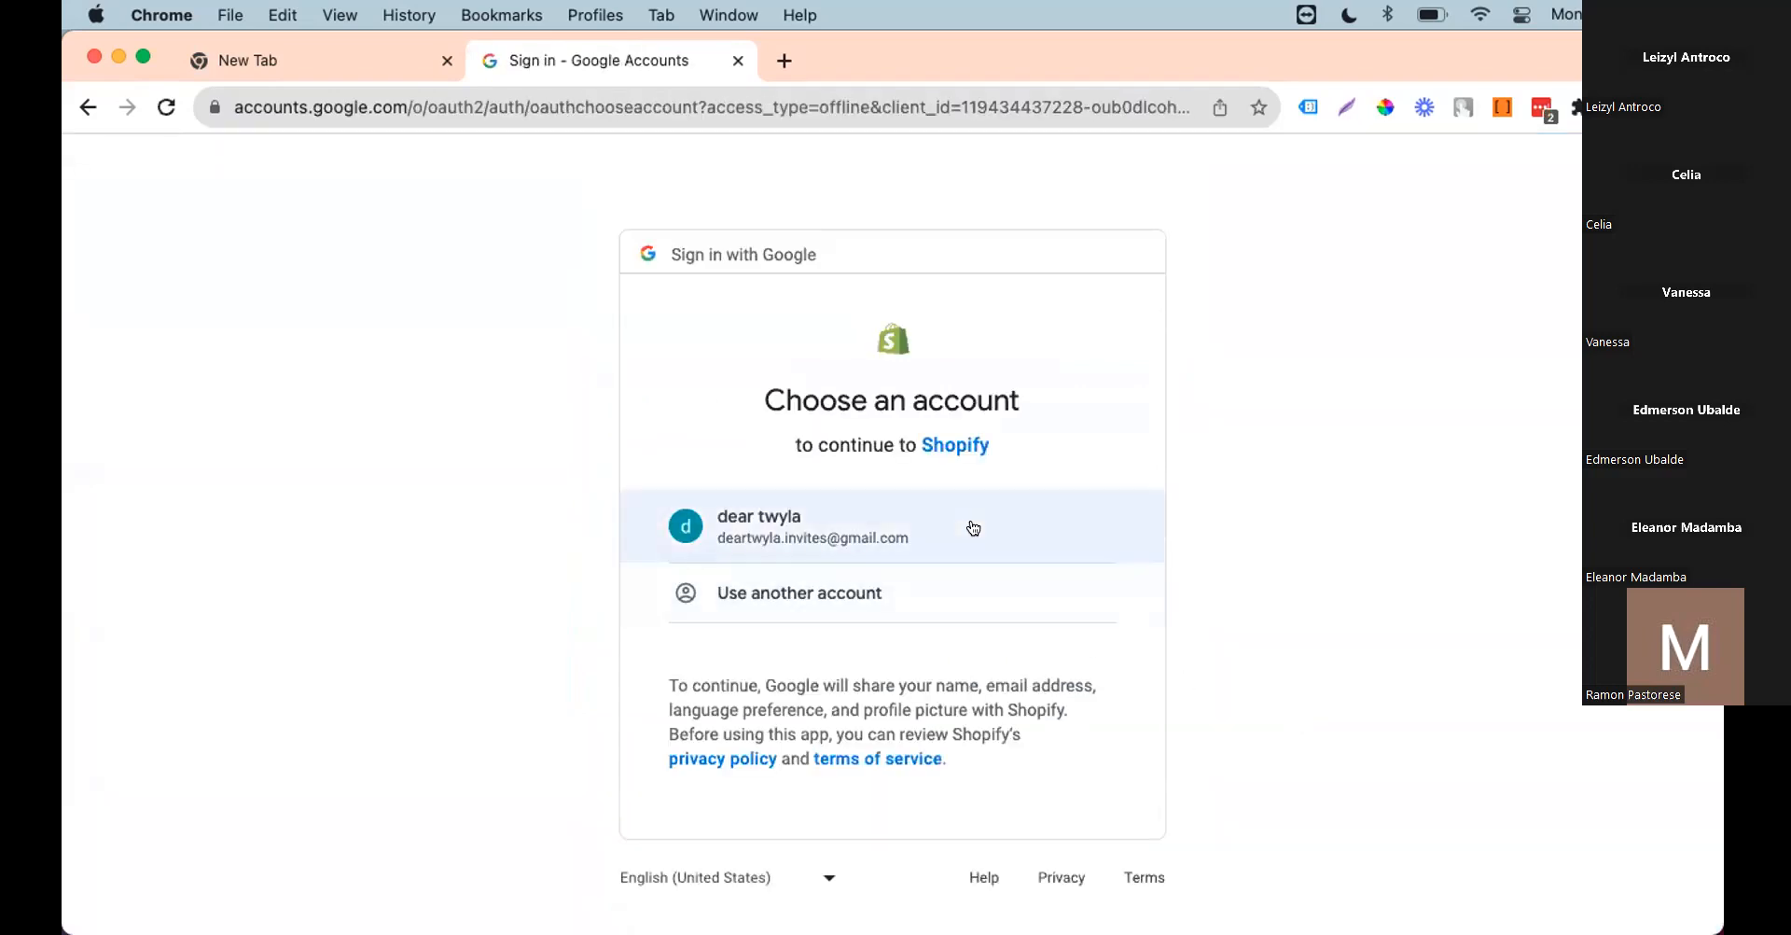
left_click(833, 532)
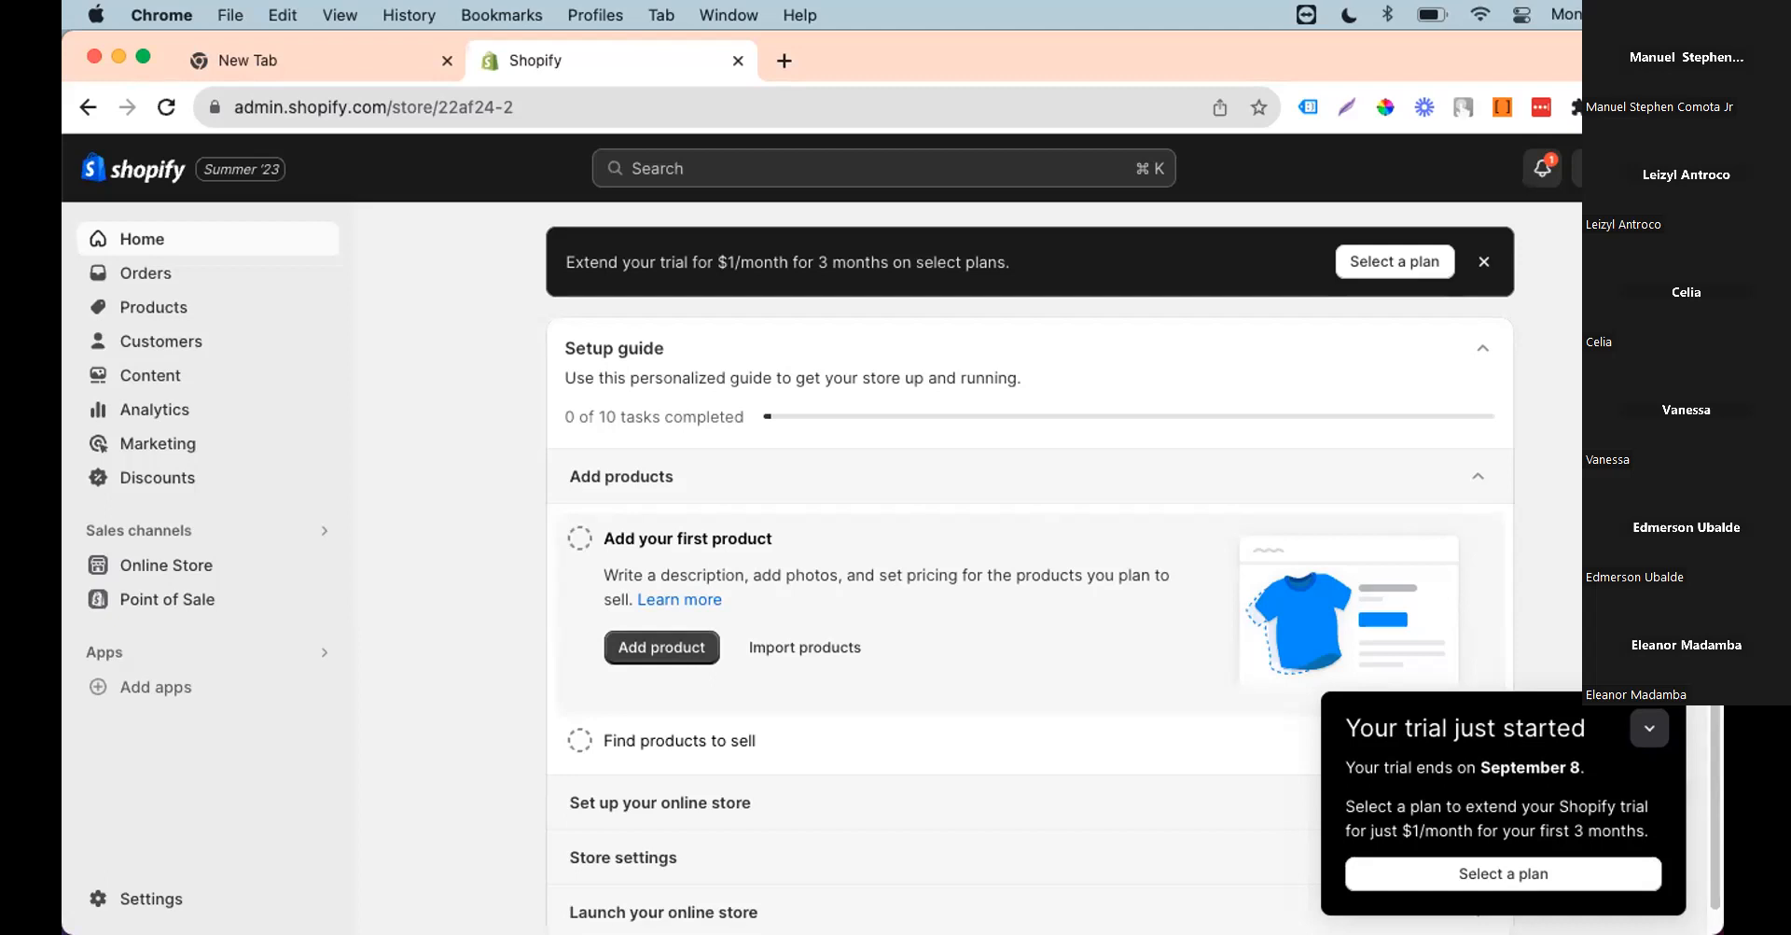
key("ctrl+Up")
left_click(1279, 671)
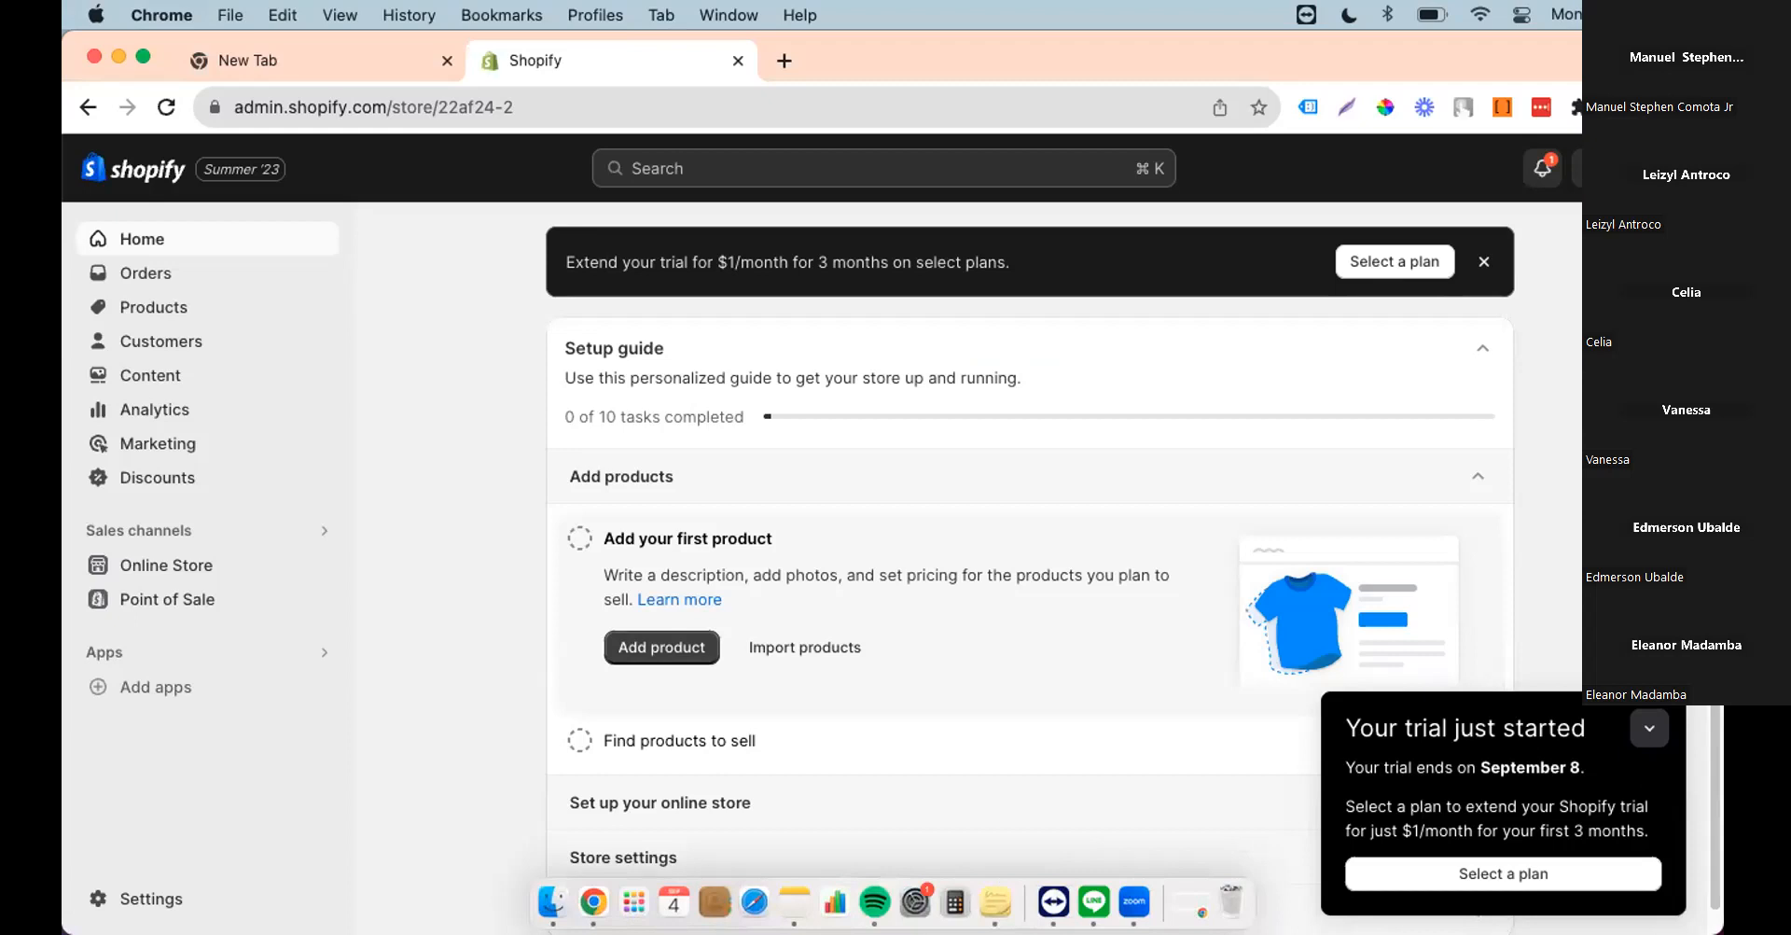
key("ctrl+Up")
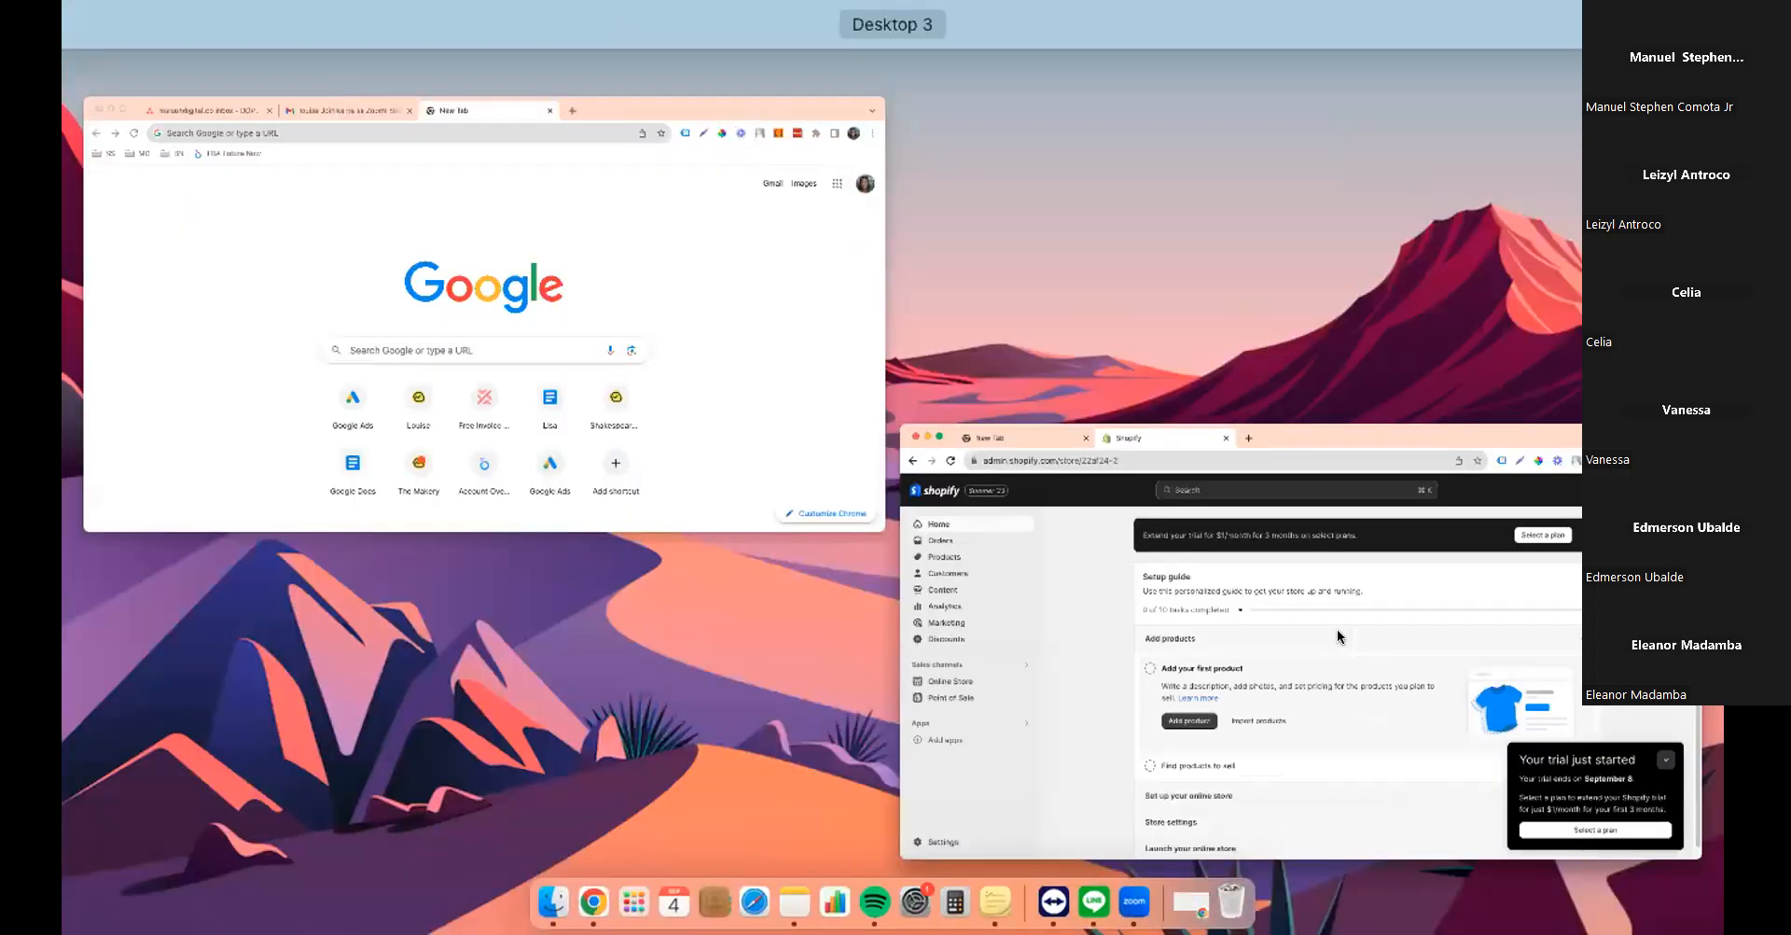
left_click(1341, 638)
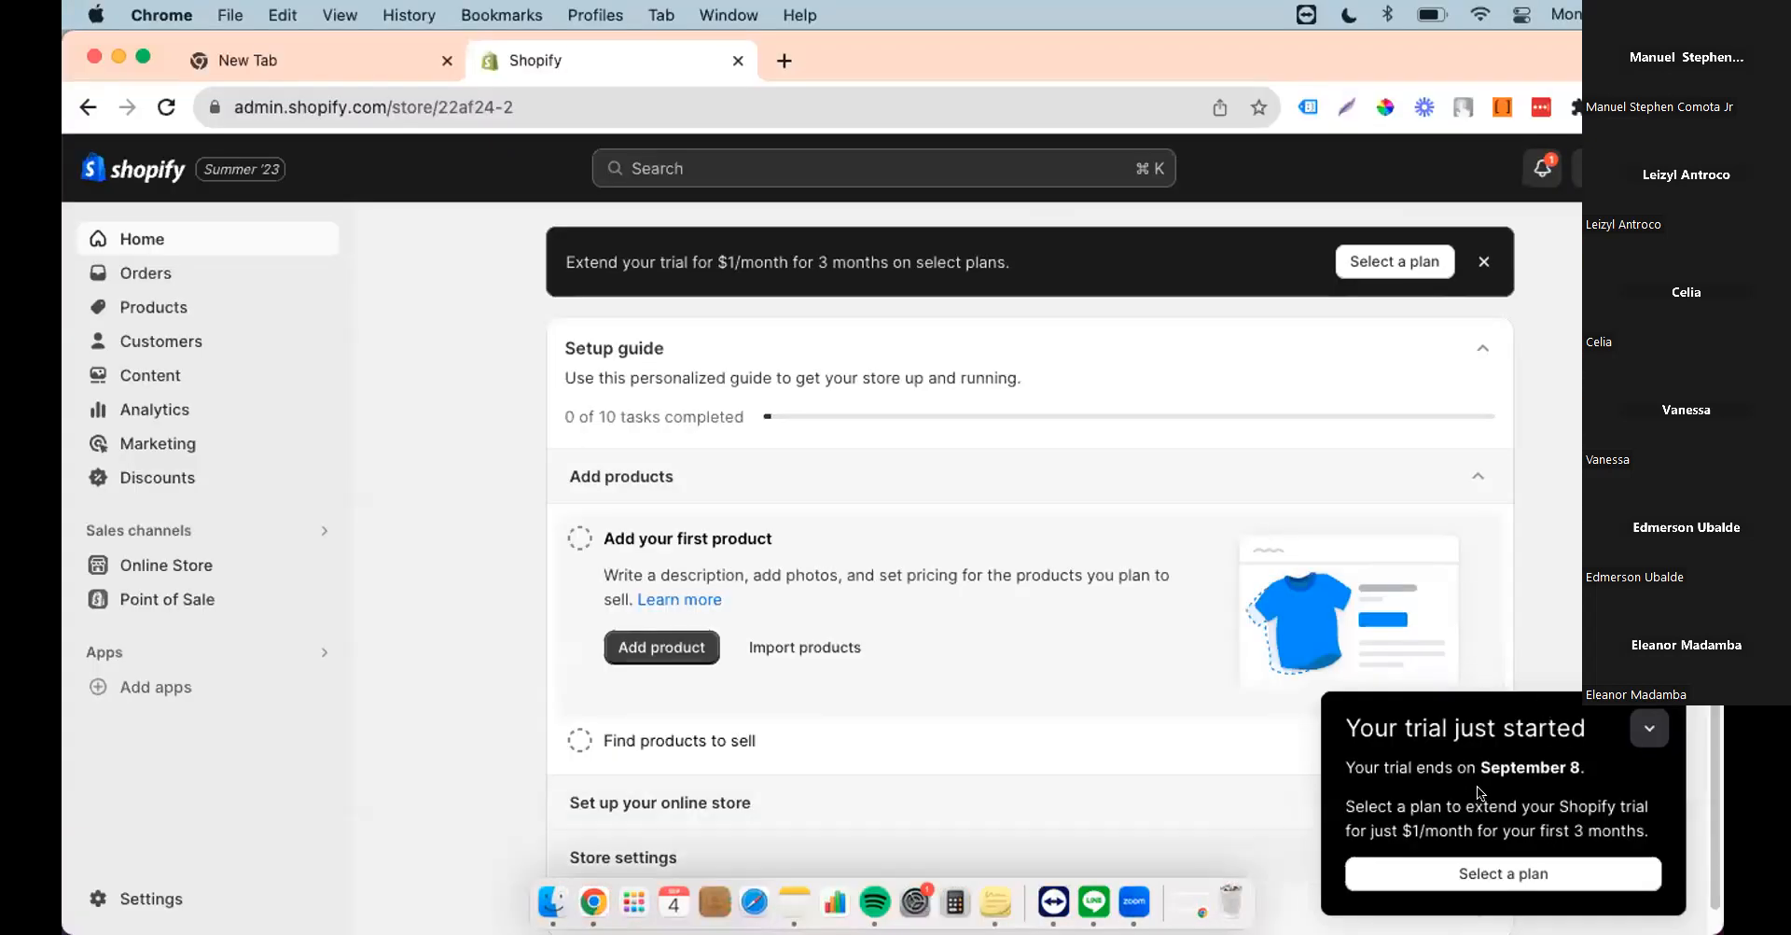
left_click(121, 901)
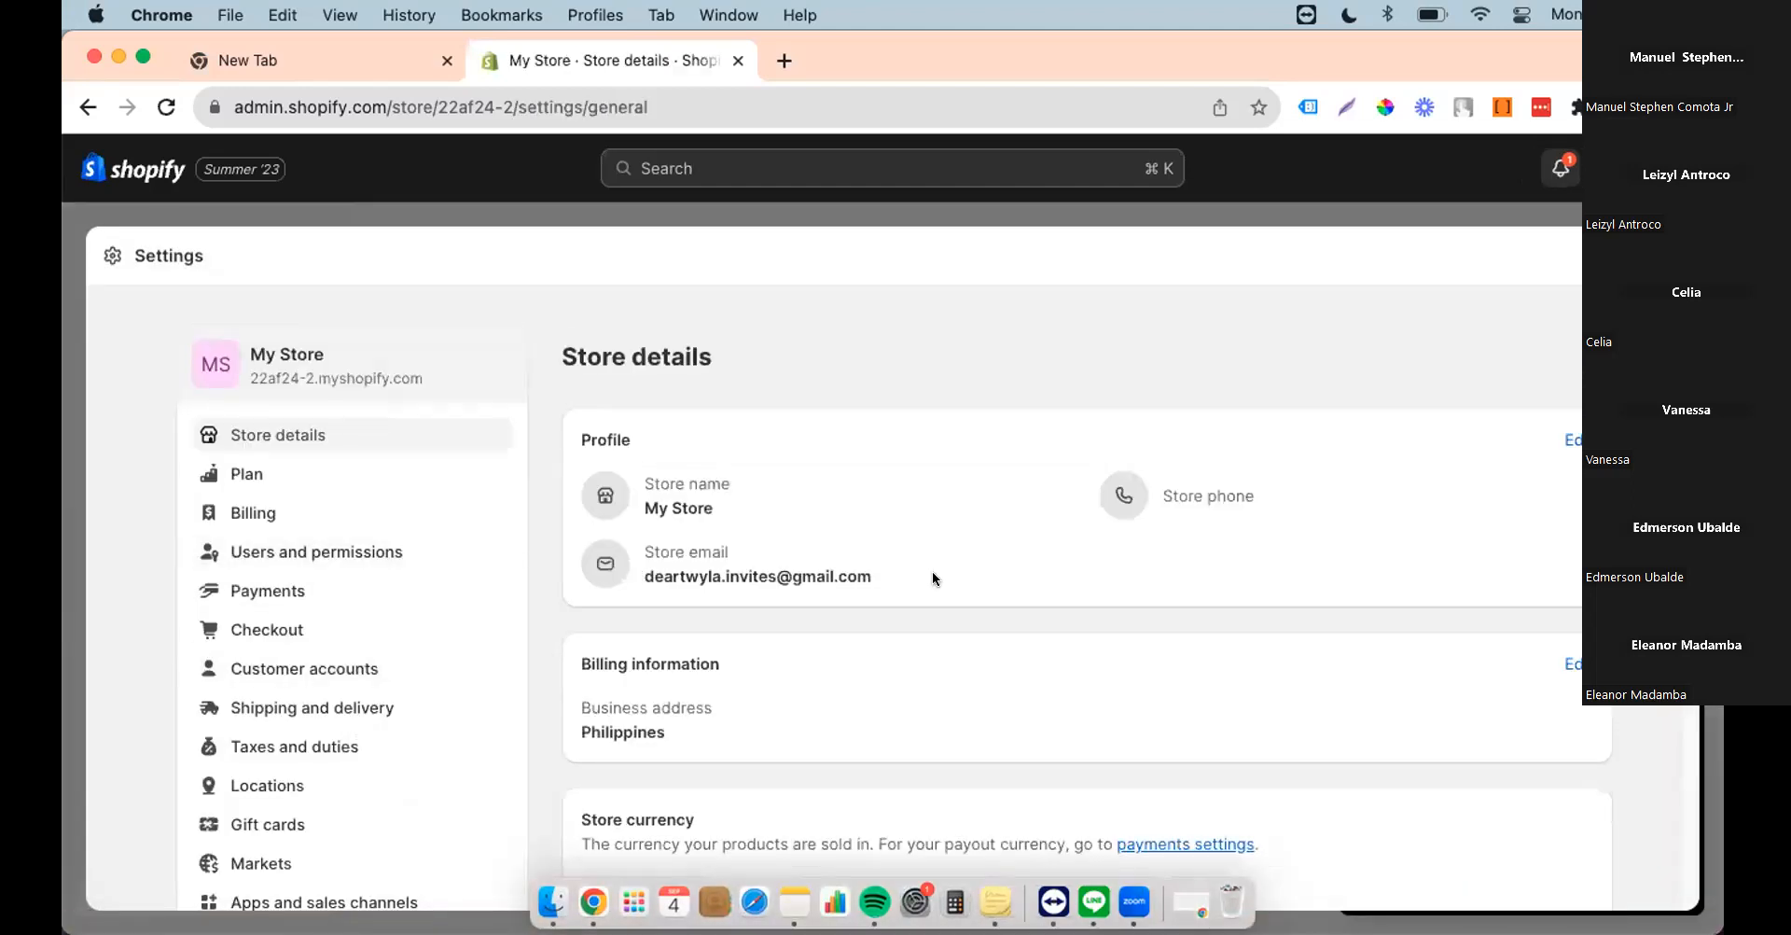
Step: Go to Settings > Users and permissions and begin adding a staff member
scroll(940, 580, "down", 1)
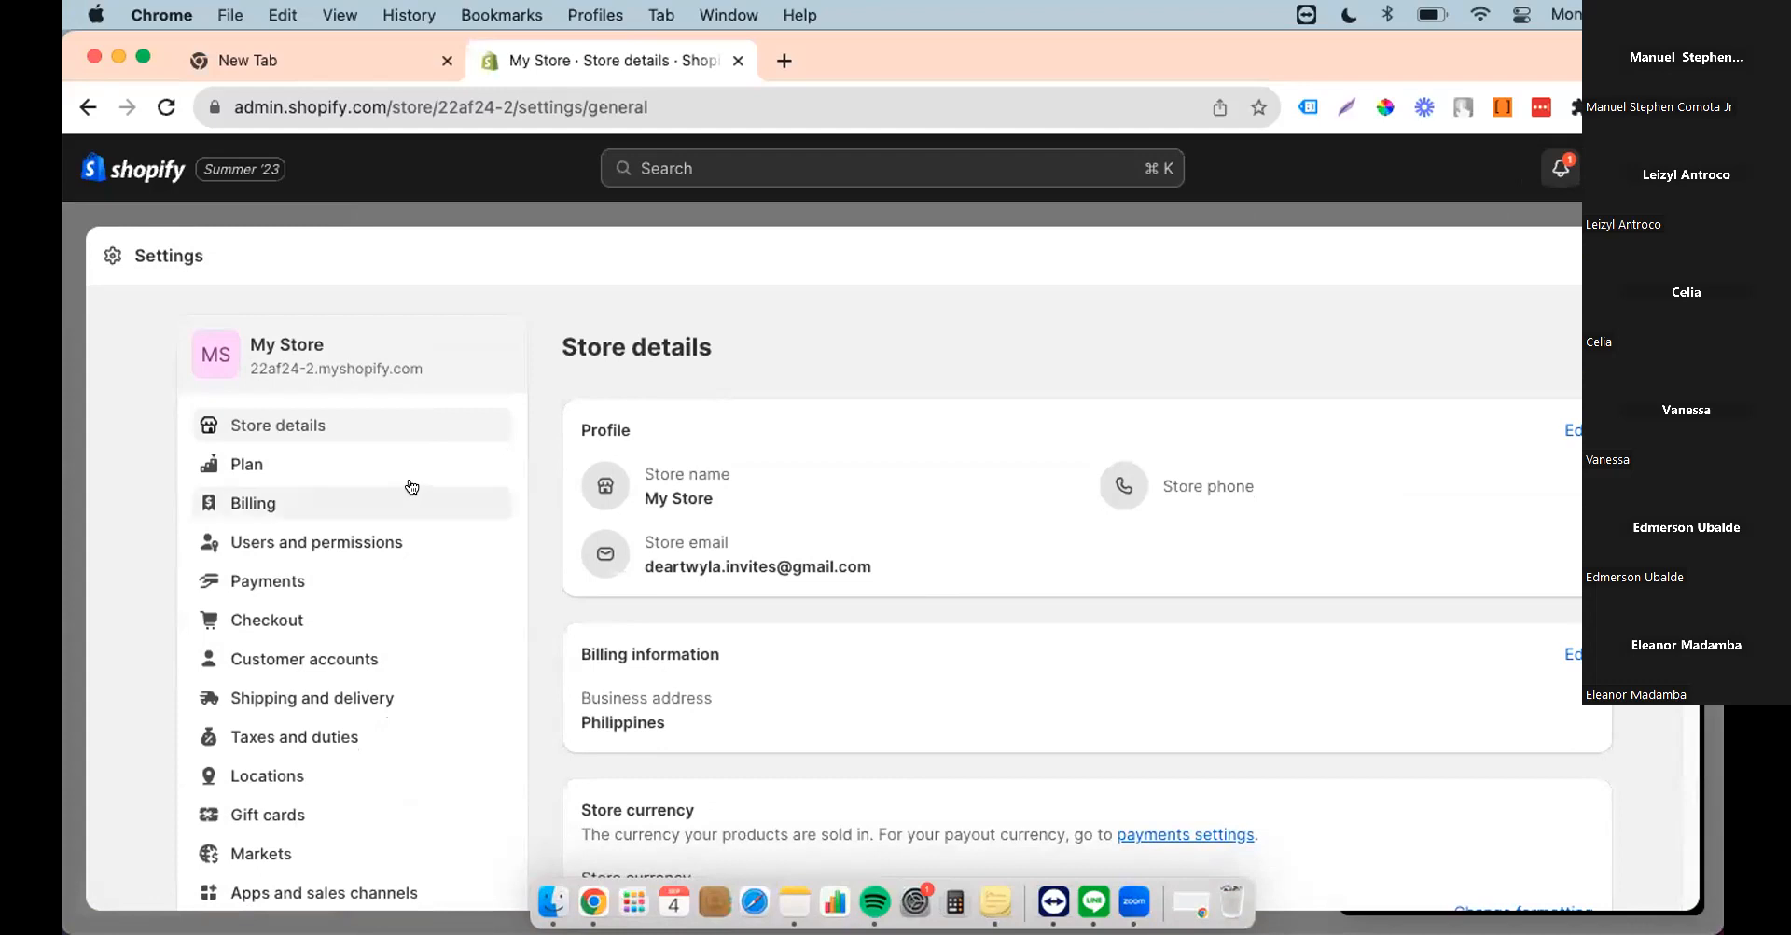
left_click(268, 543)
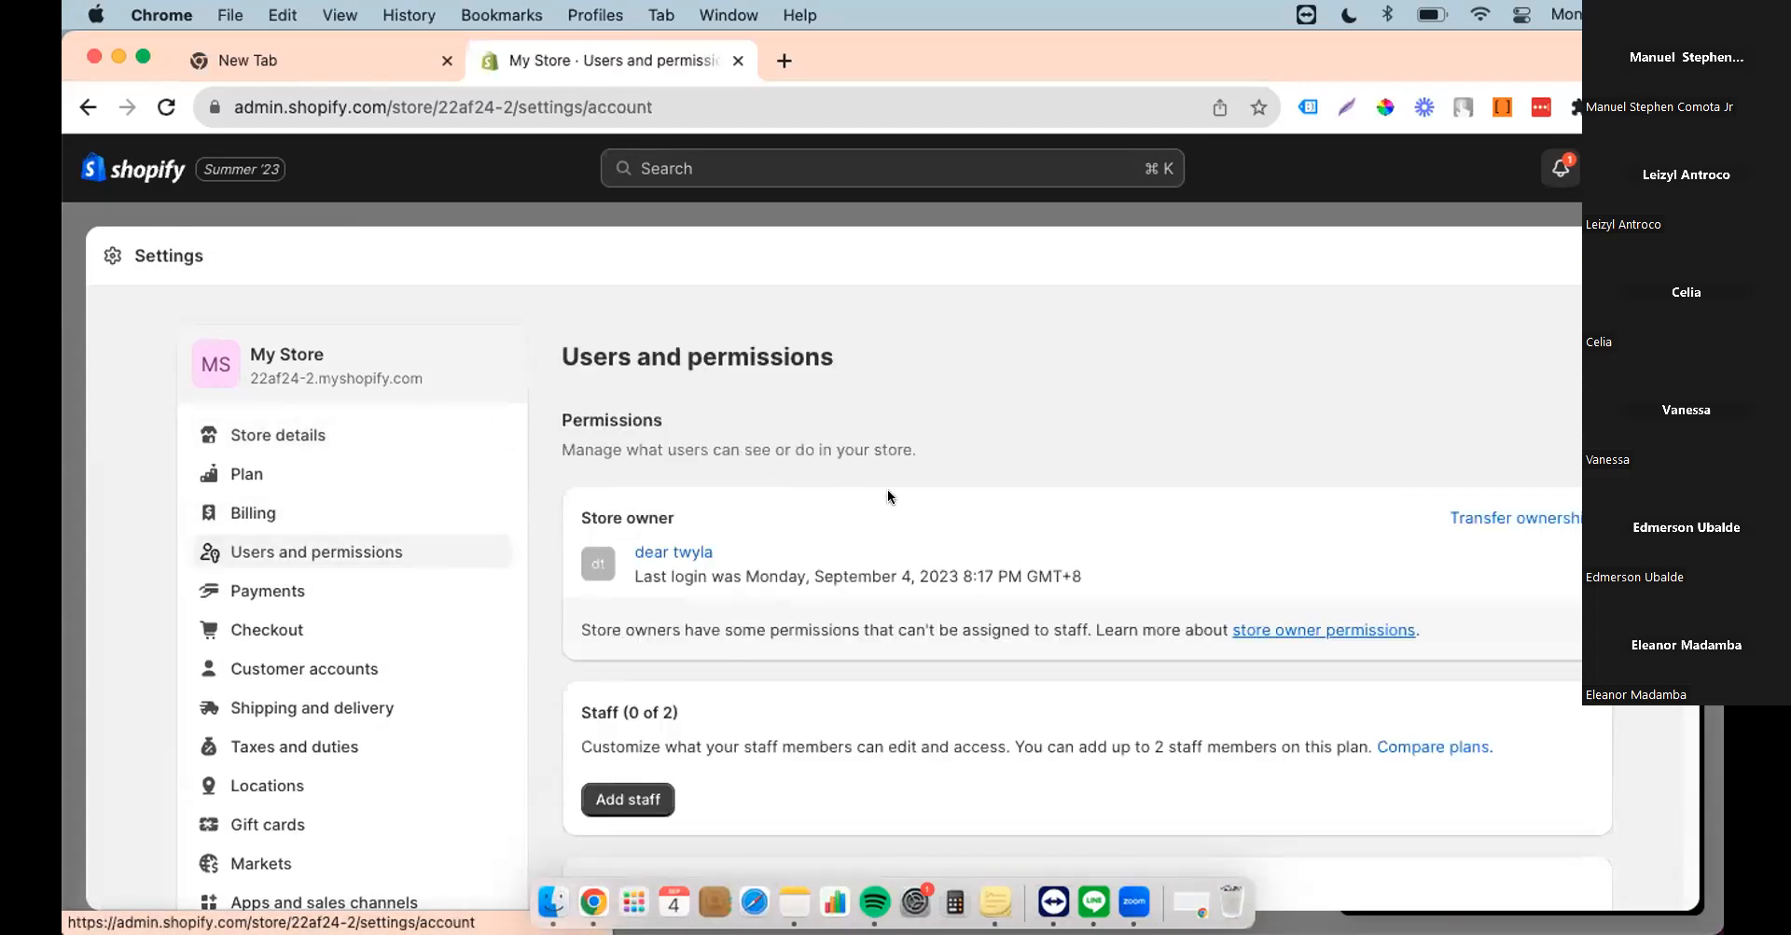
scroll(887, 489, "down", 2)
left_click(626, 703)
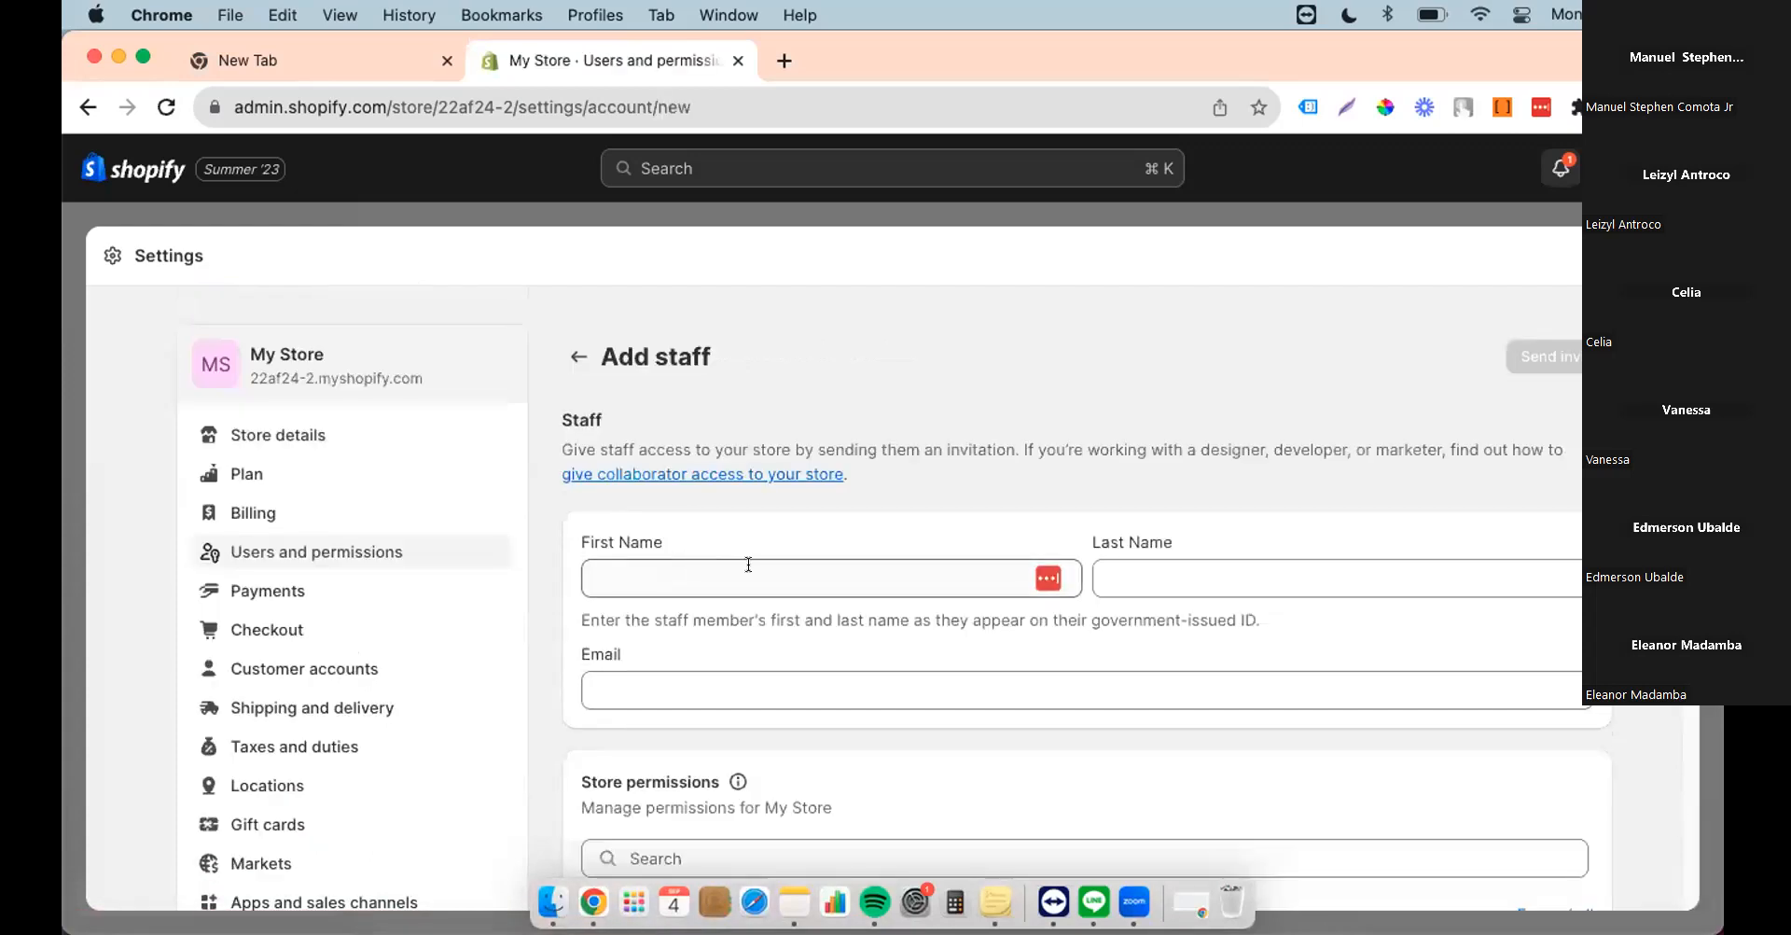
scroll(891, 616, "down", 2)
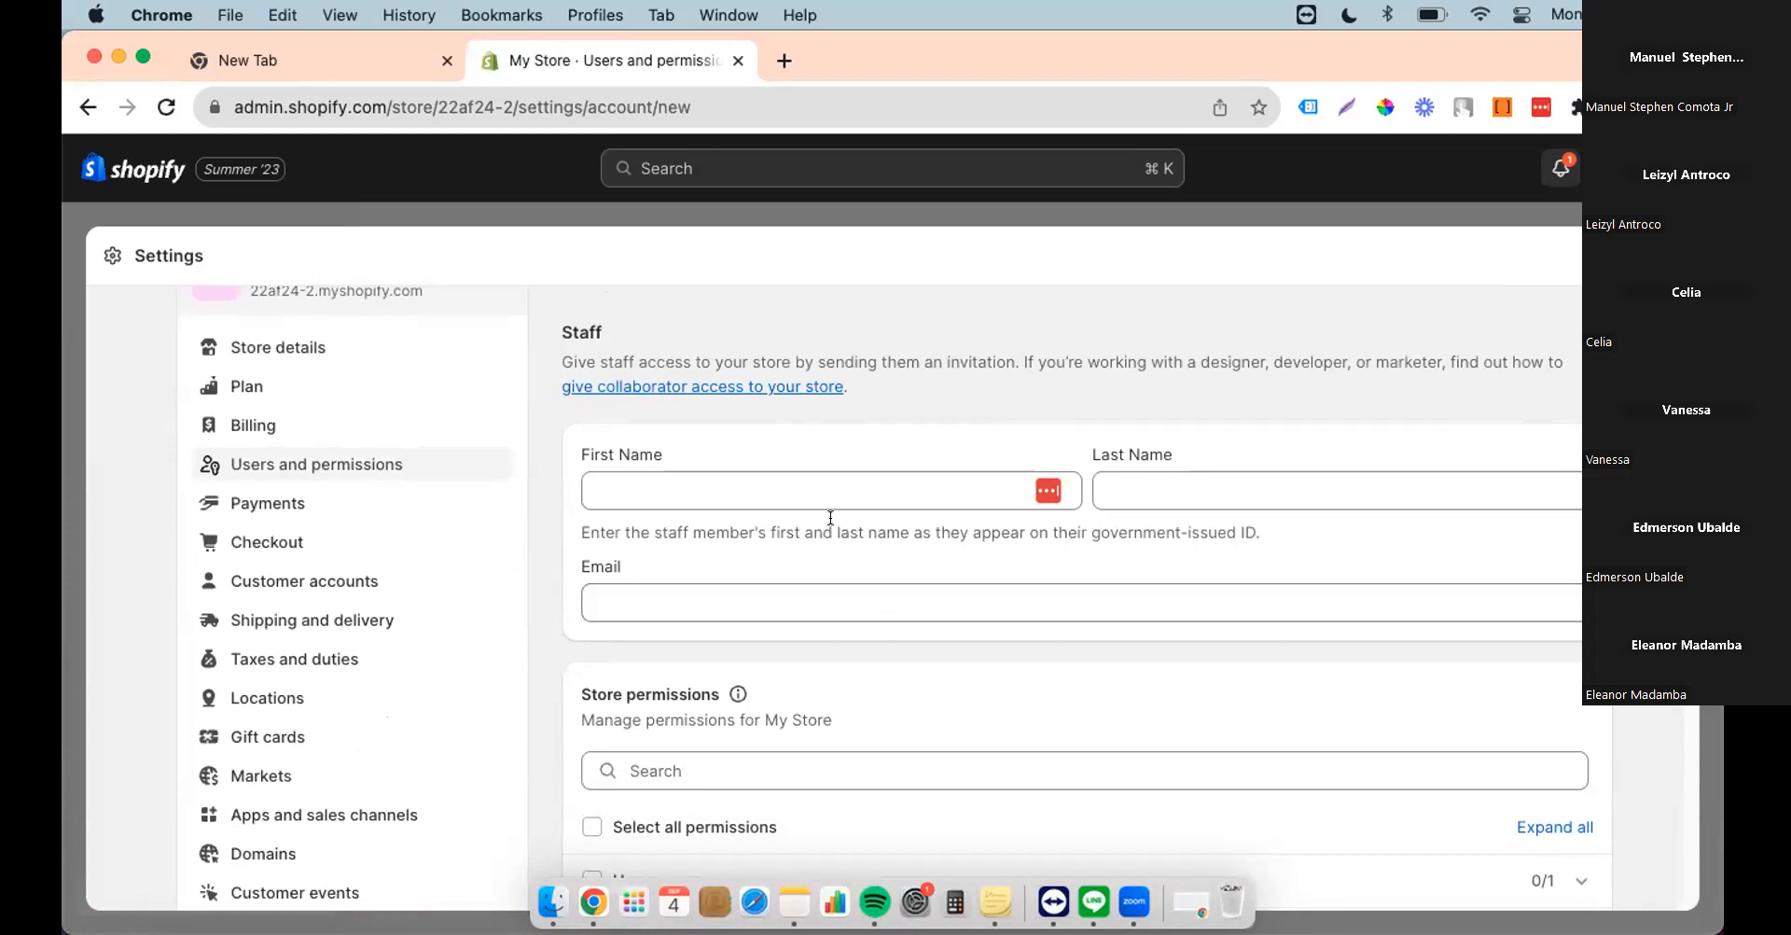
Step: Fill in the staff member's first name, last name and e-mail address
left_click(1017, 484)
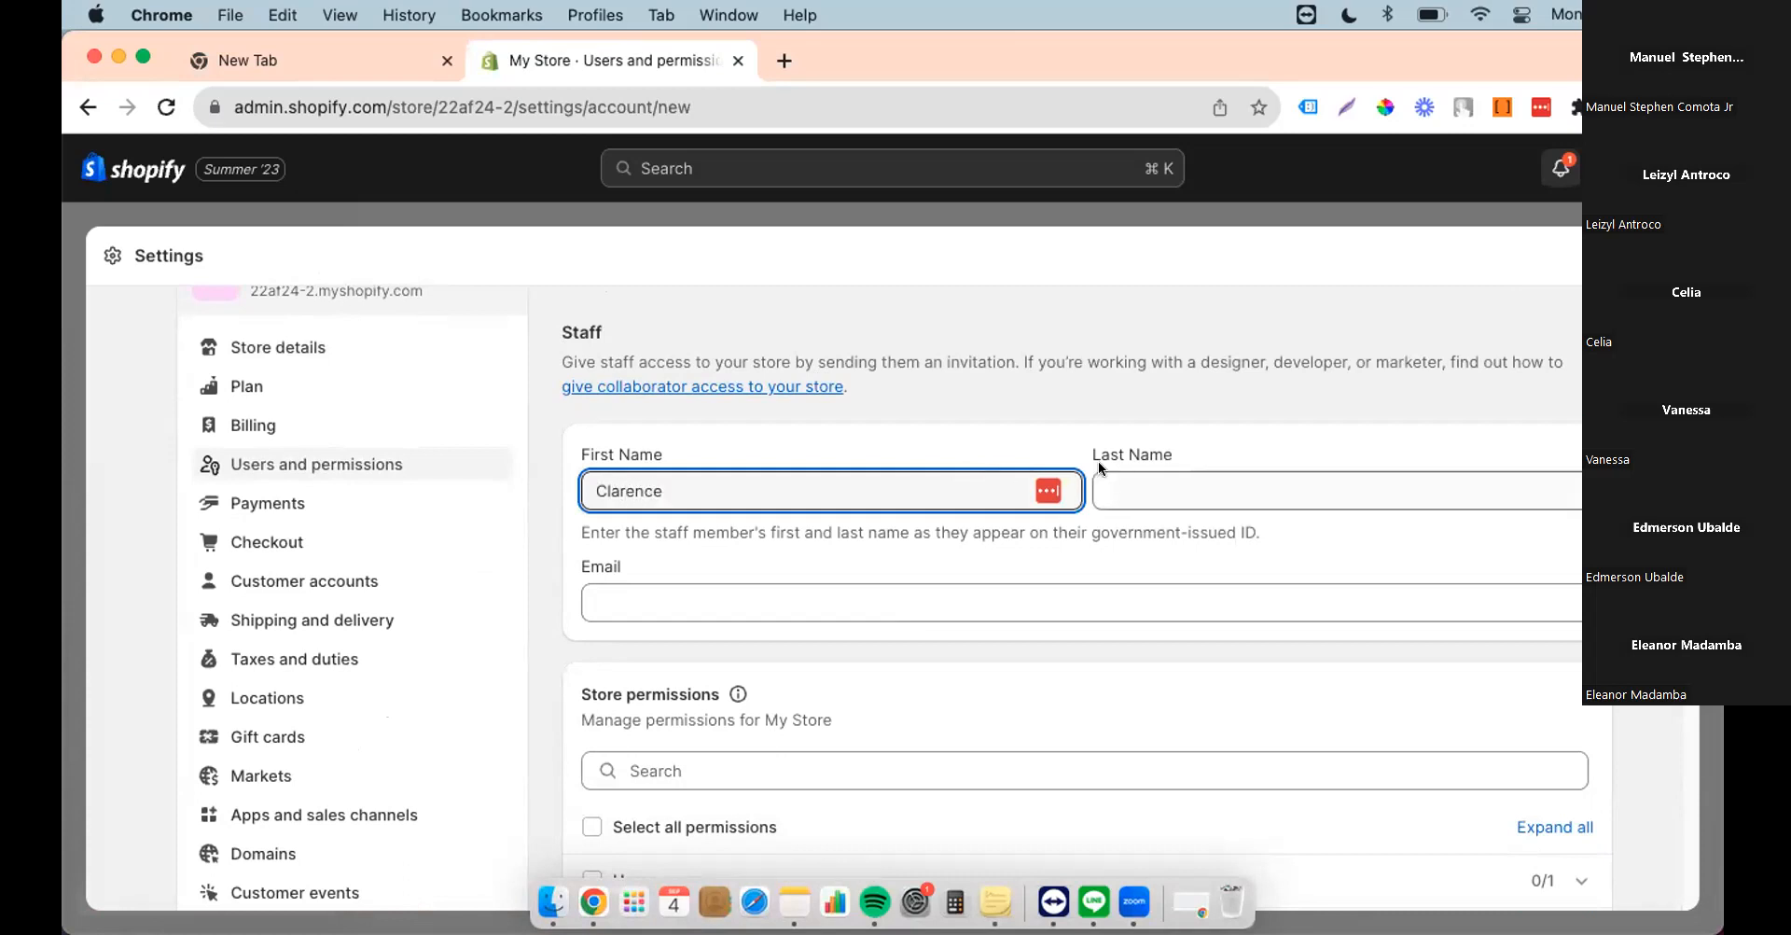
left_click(1273, 482)
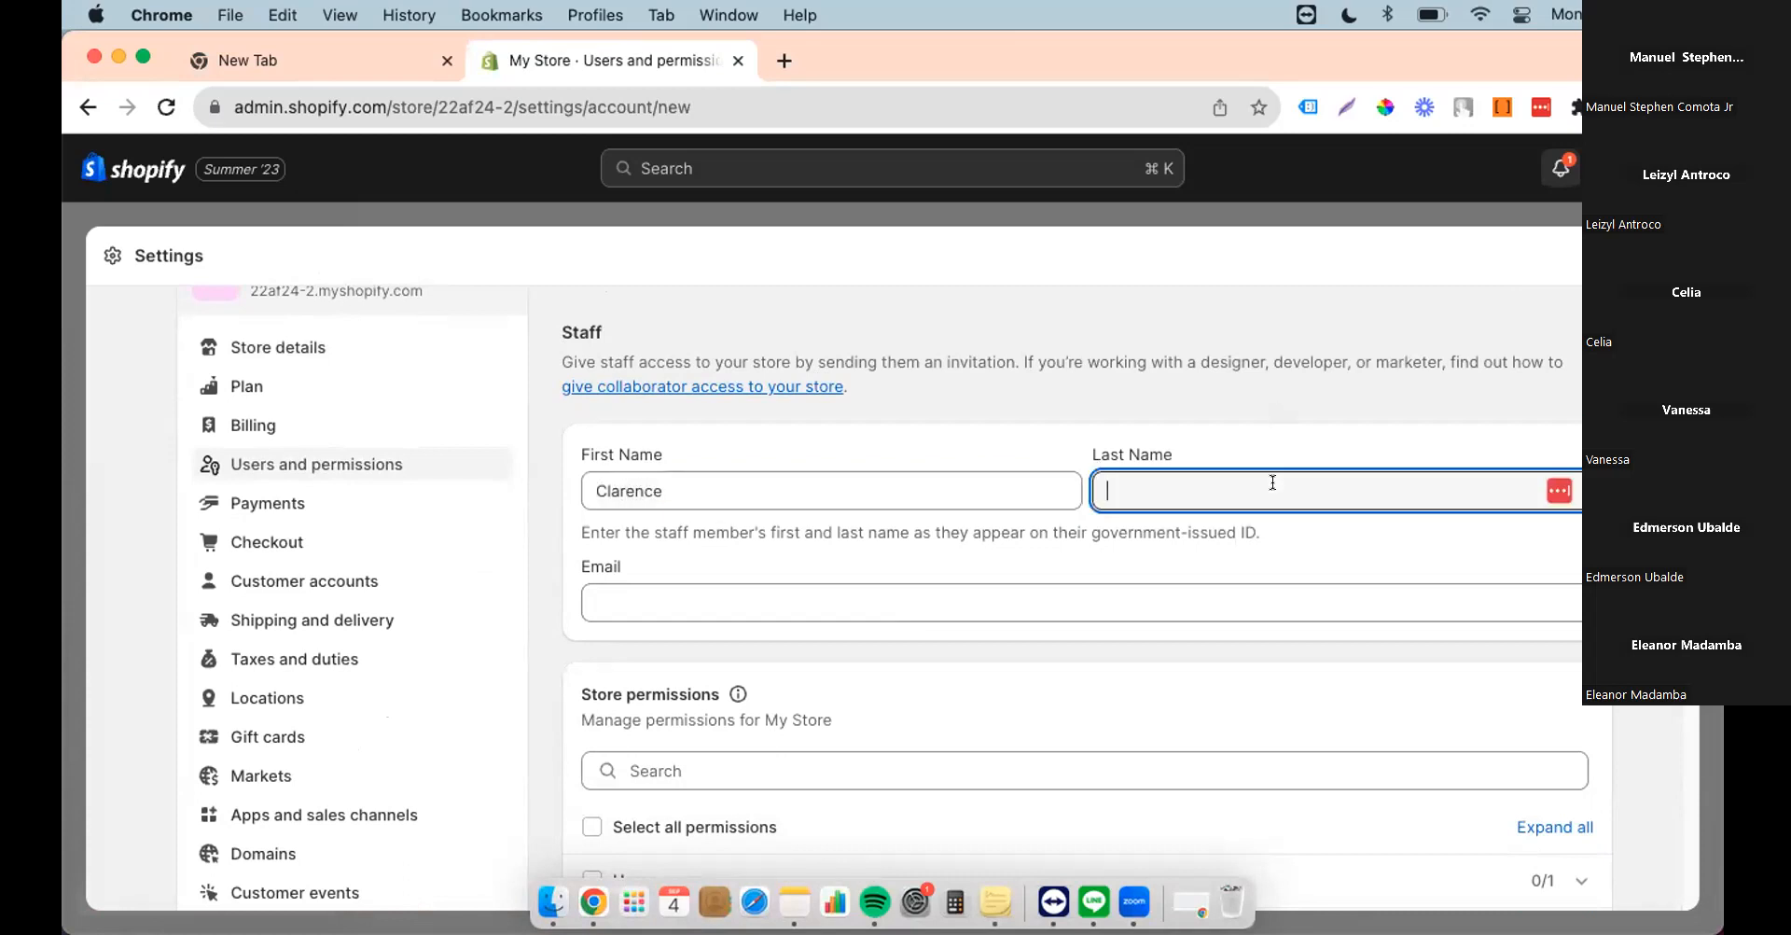
left_click(971, 605)
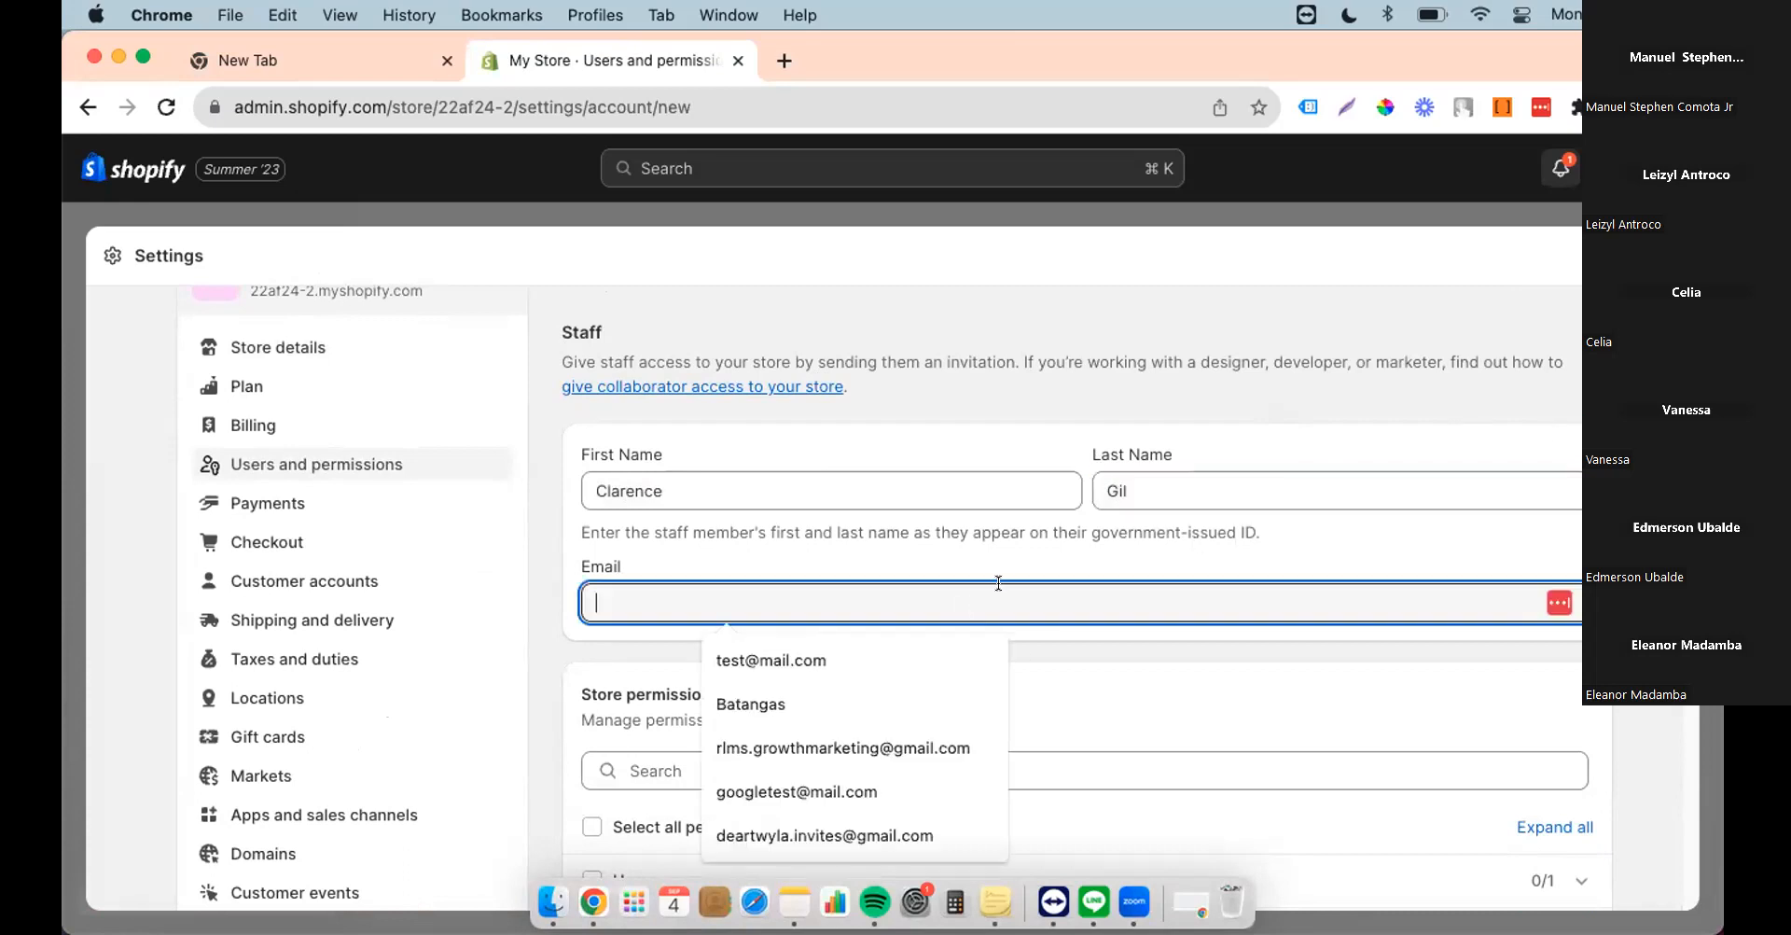
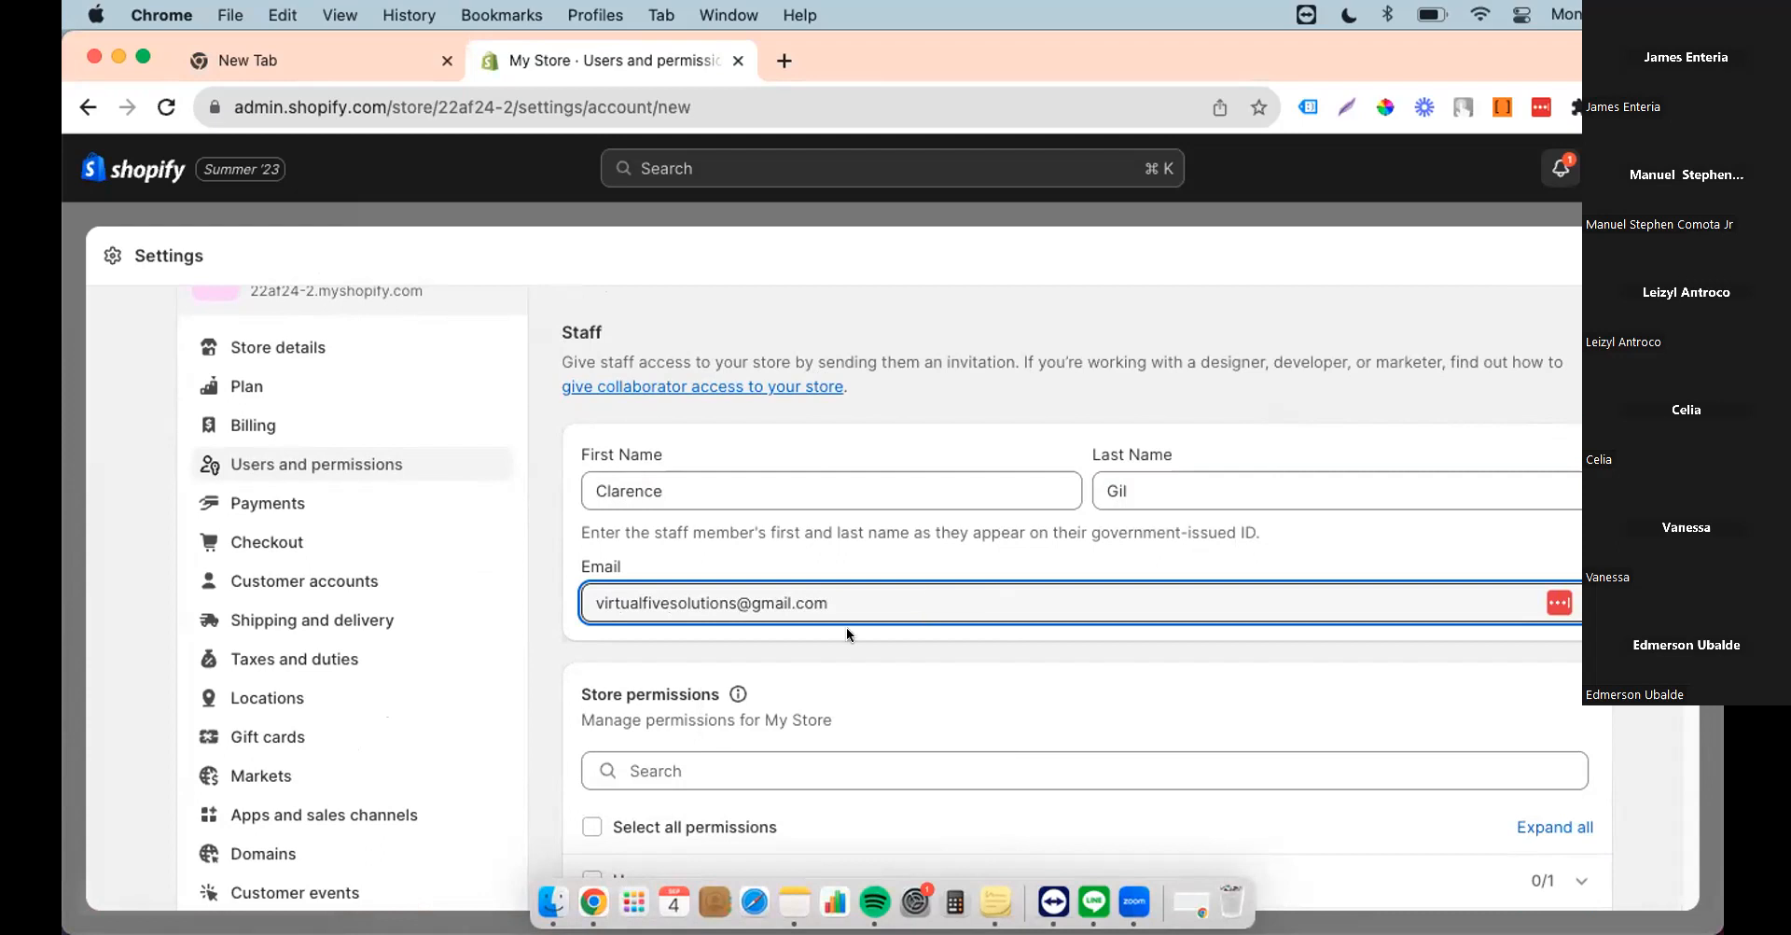
Step: Select all store permissions for the staff member and send the invite
scroll(655, 631, "down", 3)
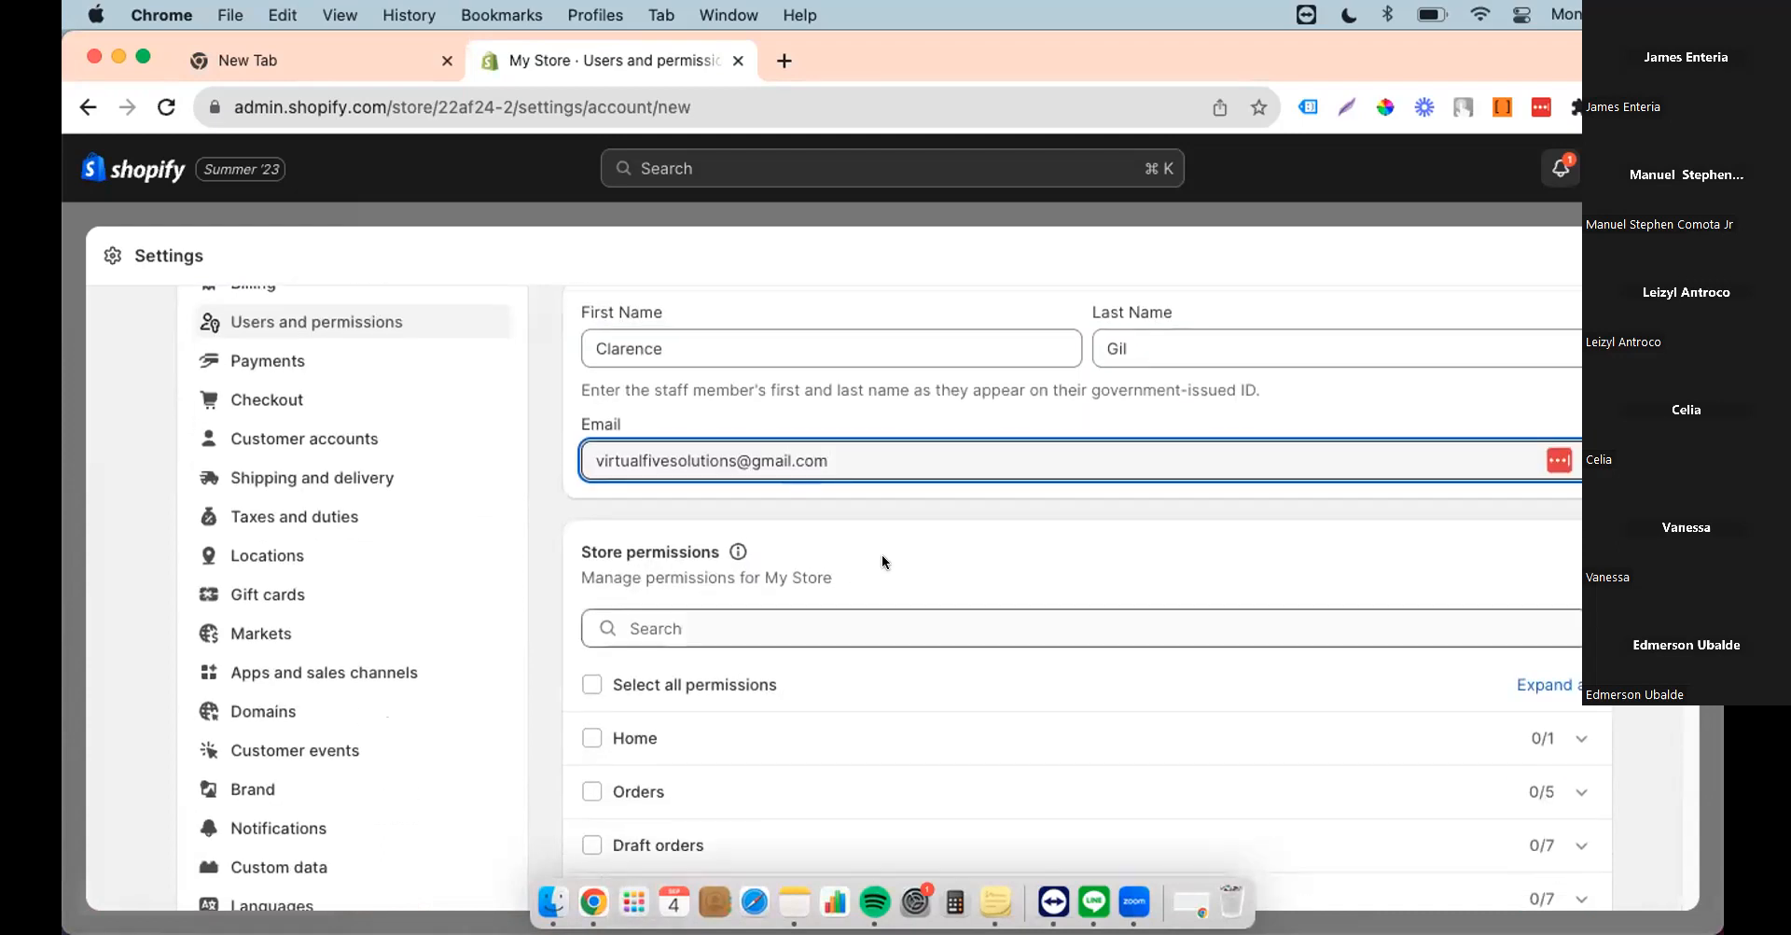
left_click(715, 689)
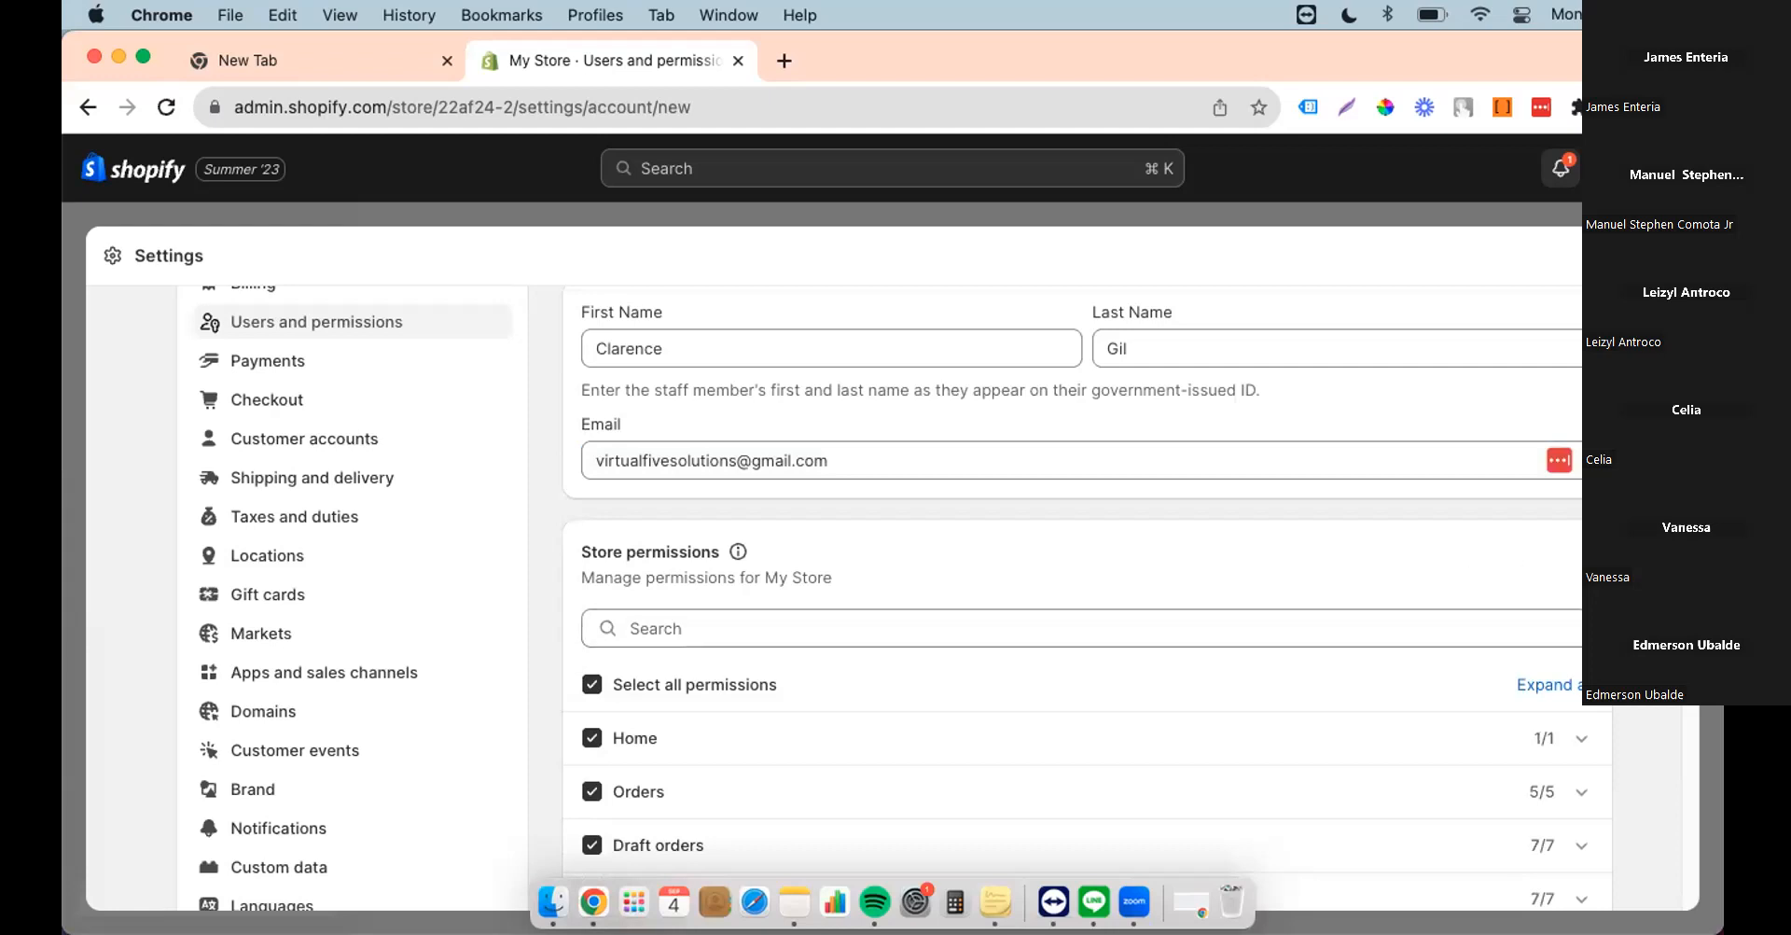
scroll(886, 597, "down", 10)
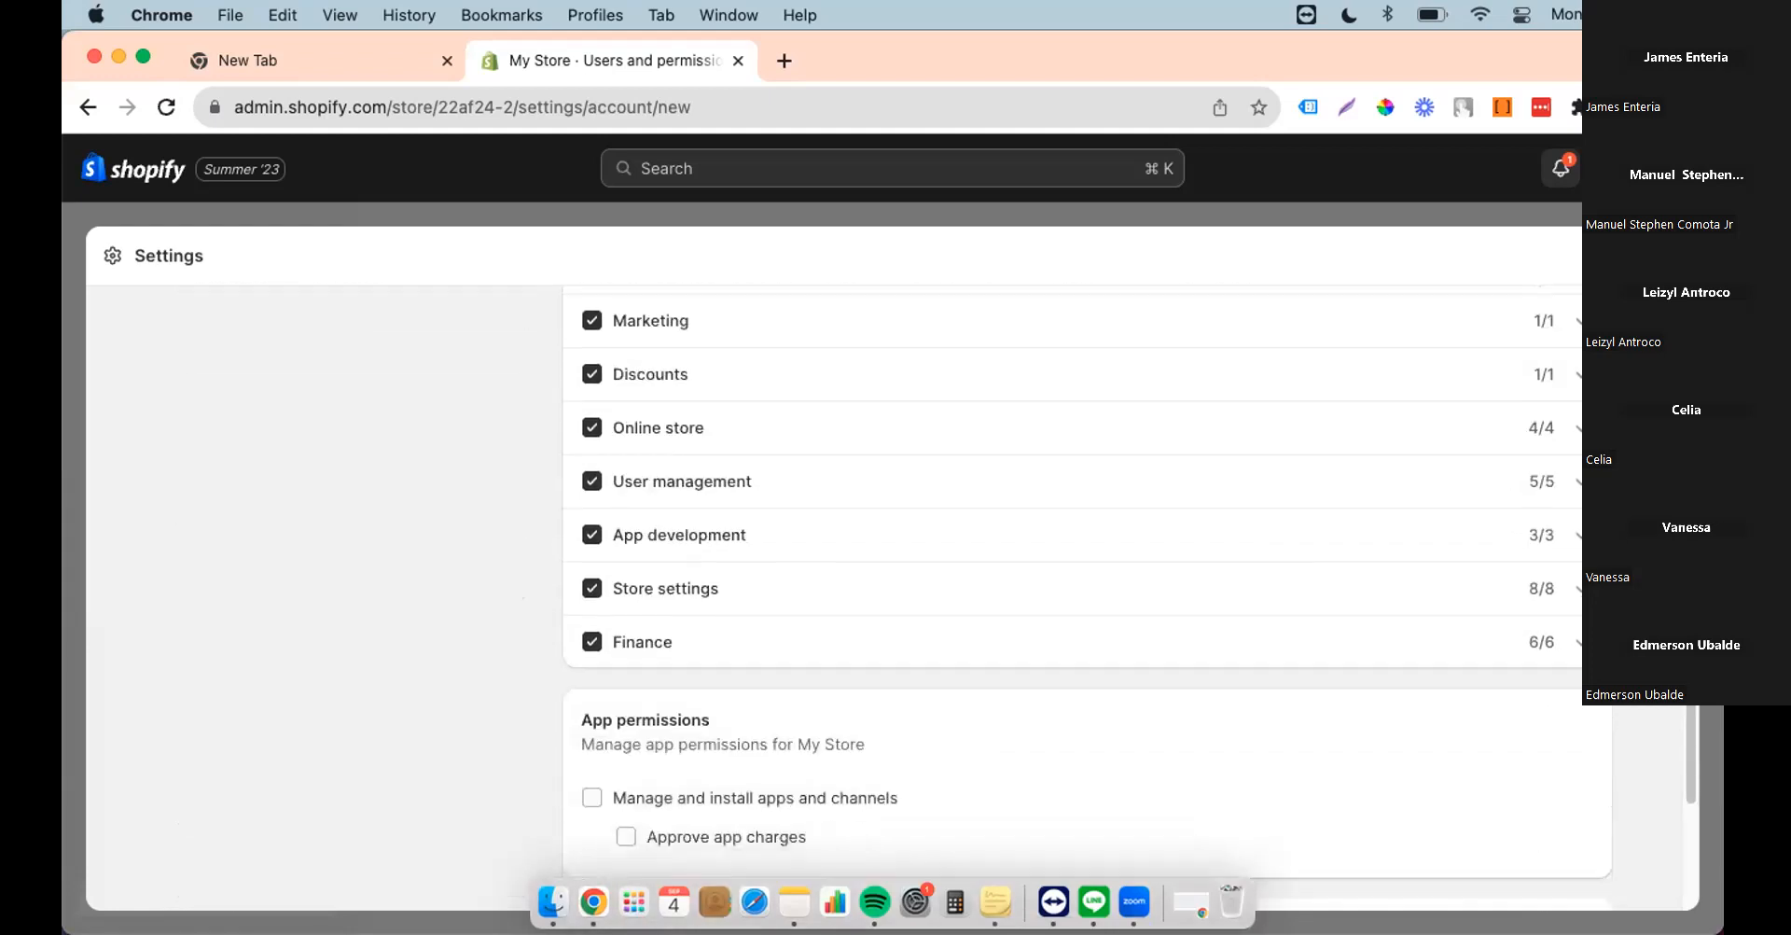
scroll(887, 598, "down", 1)
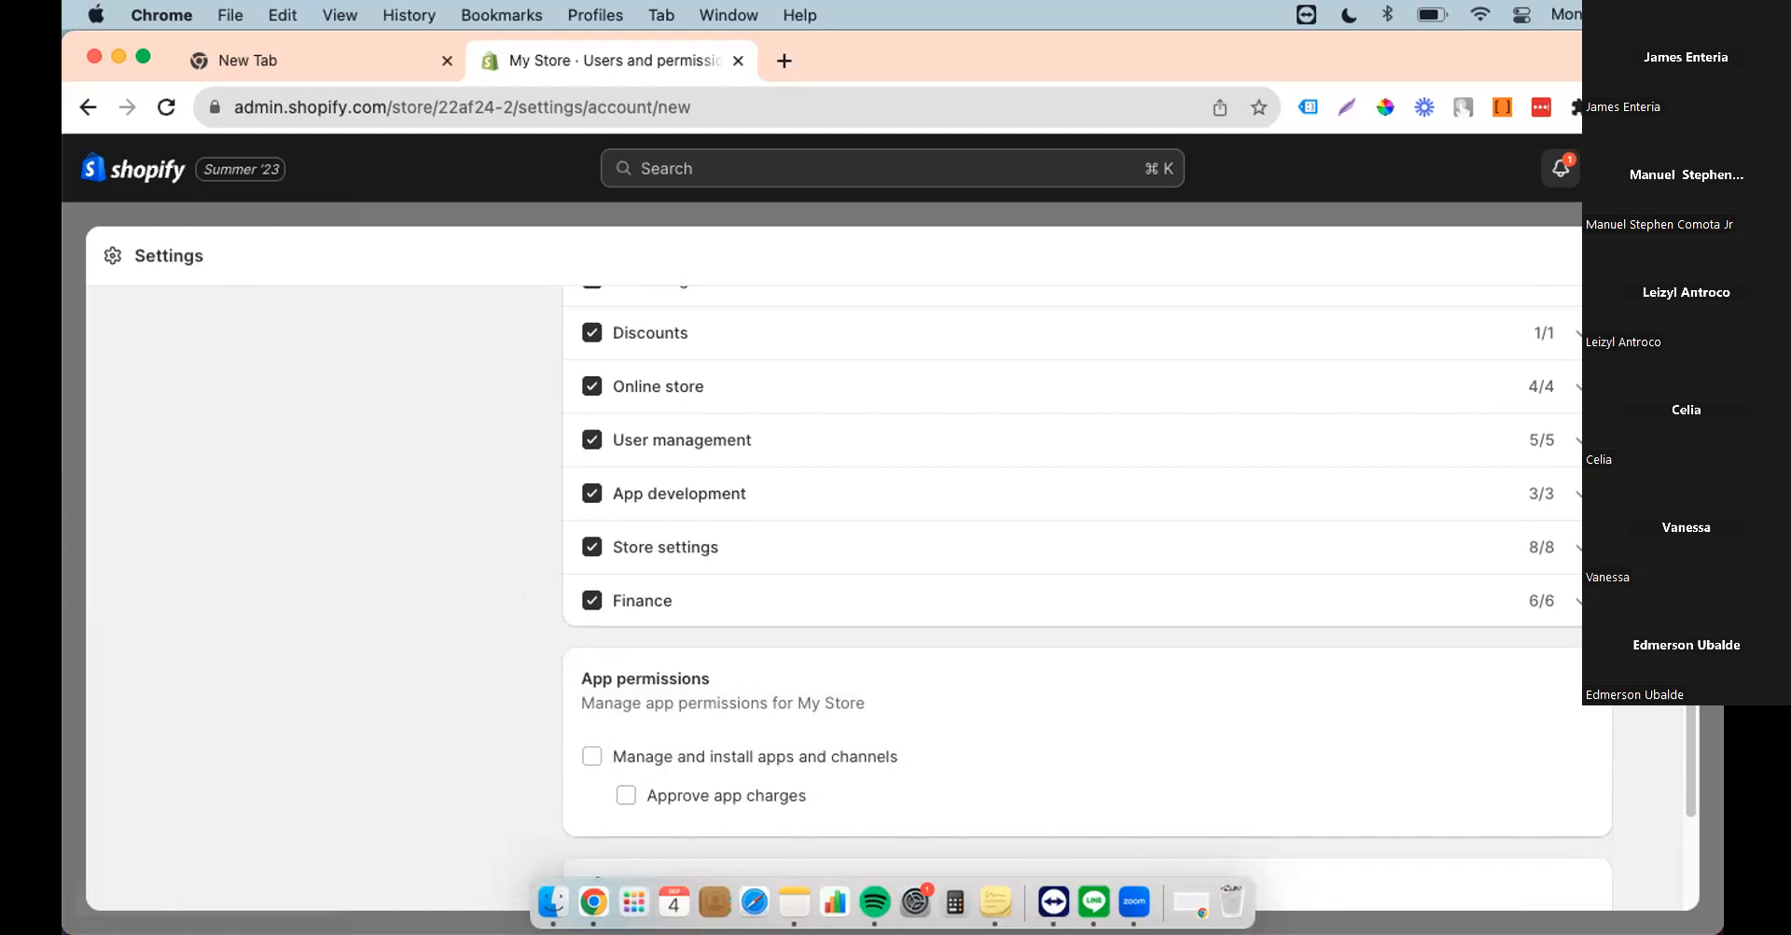
scroll(1480, 488, "down", 5)
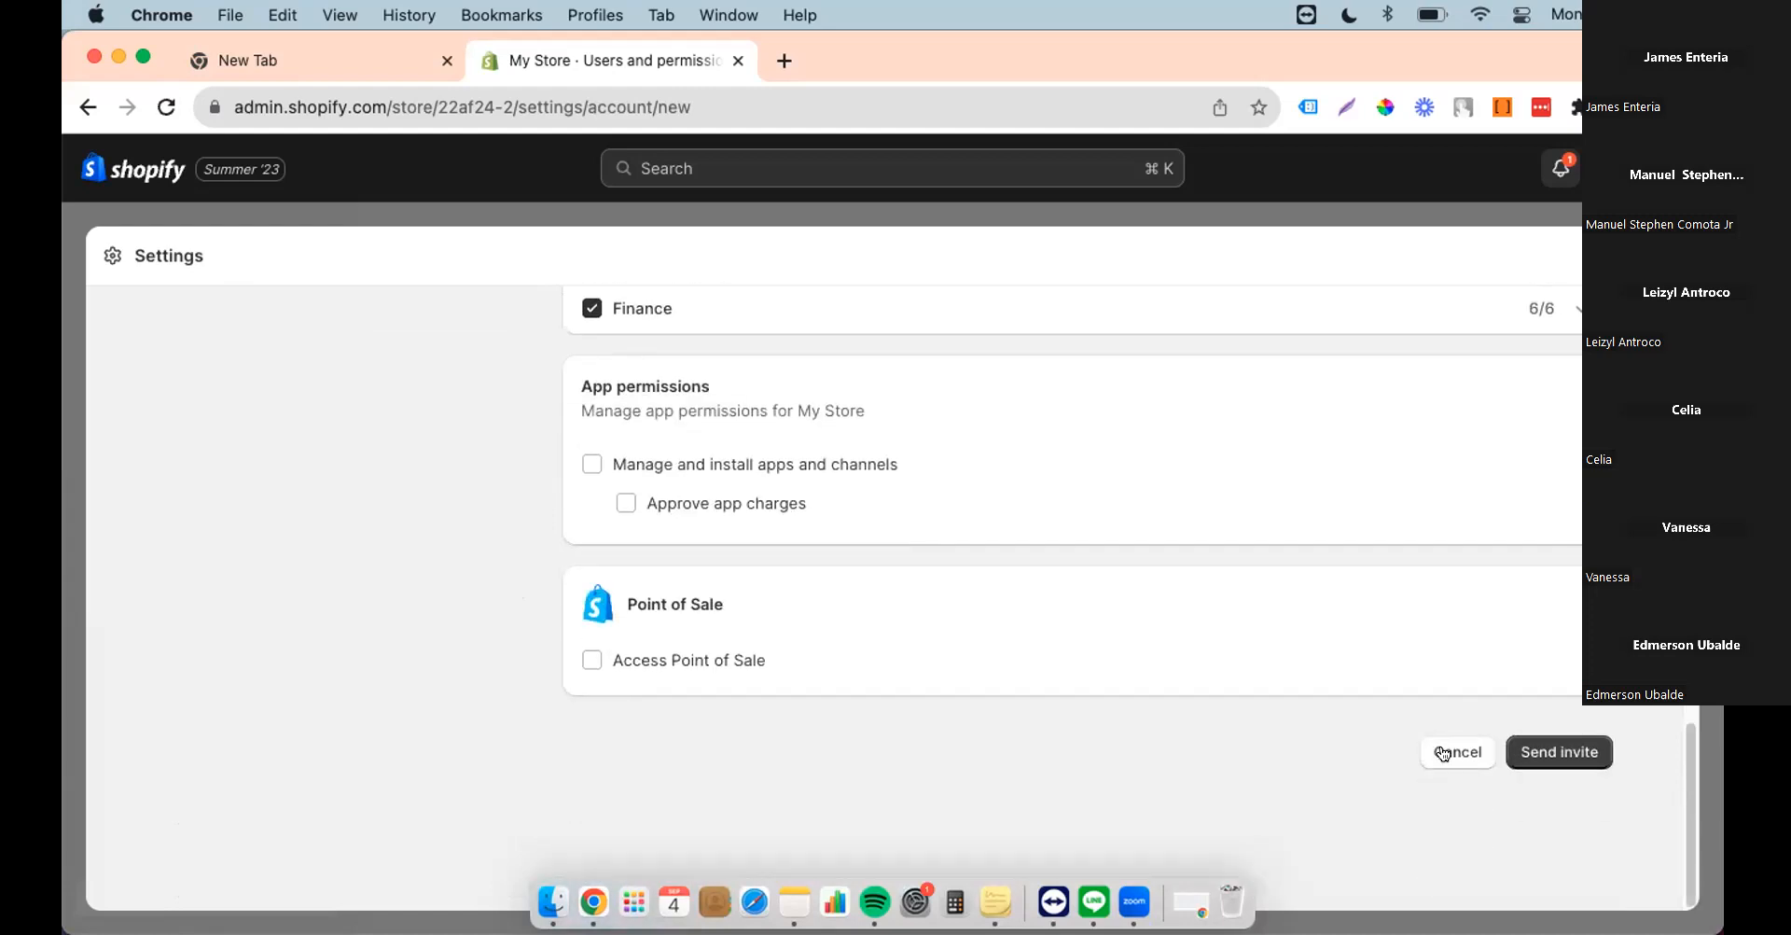
left_click(1544, 754)
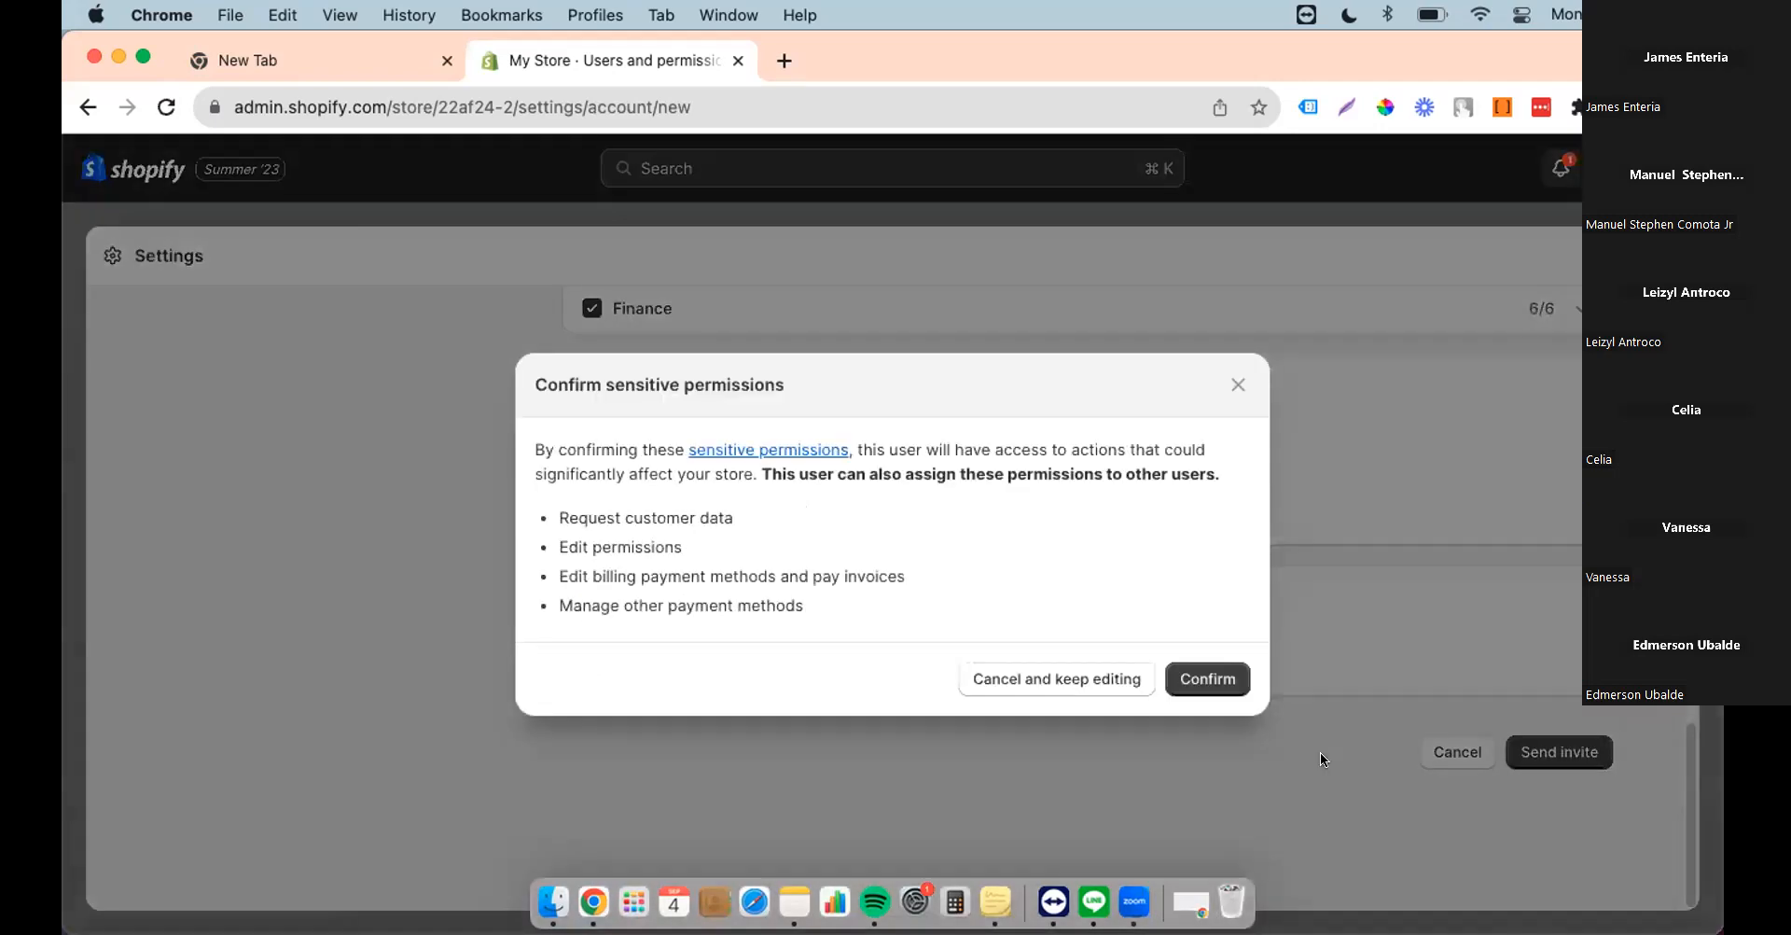
Step: Confirm the sensitive permissions so the staff invitation is sent
left_click(1207, 669)
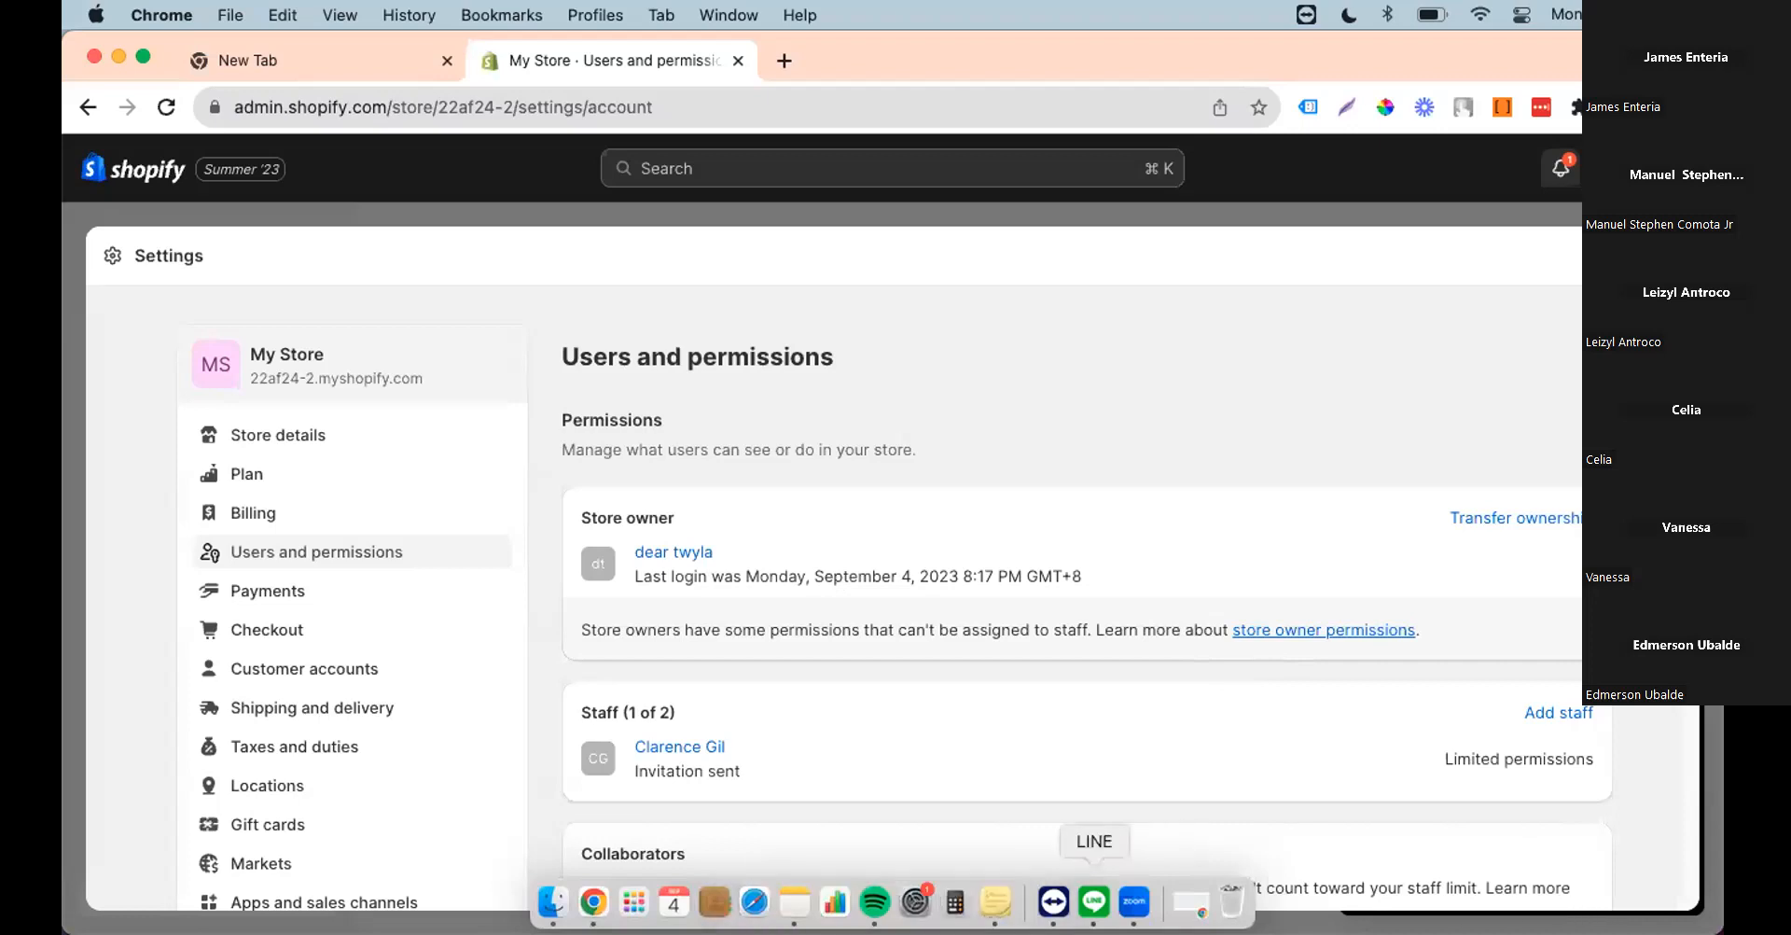
scroll(1329, 804, "down", 3)
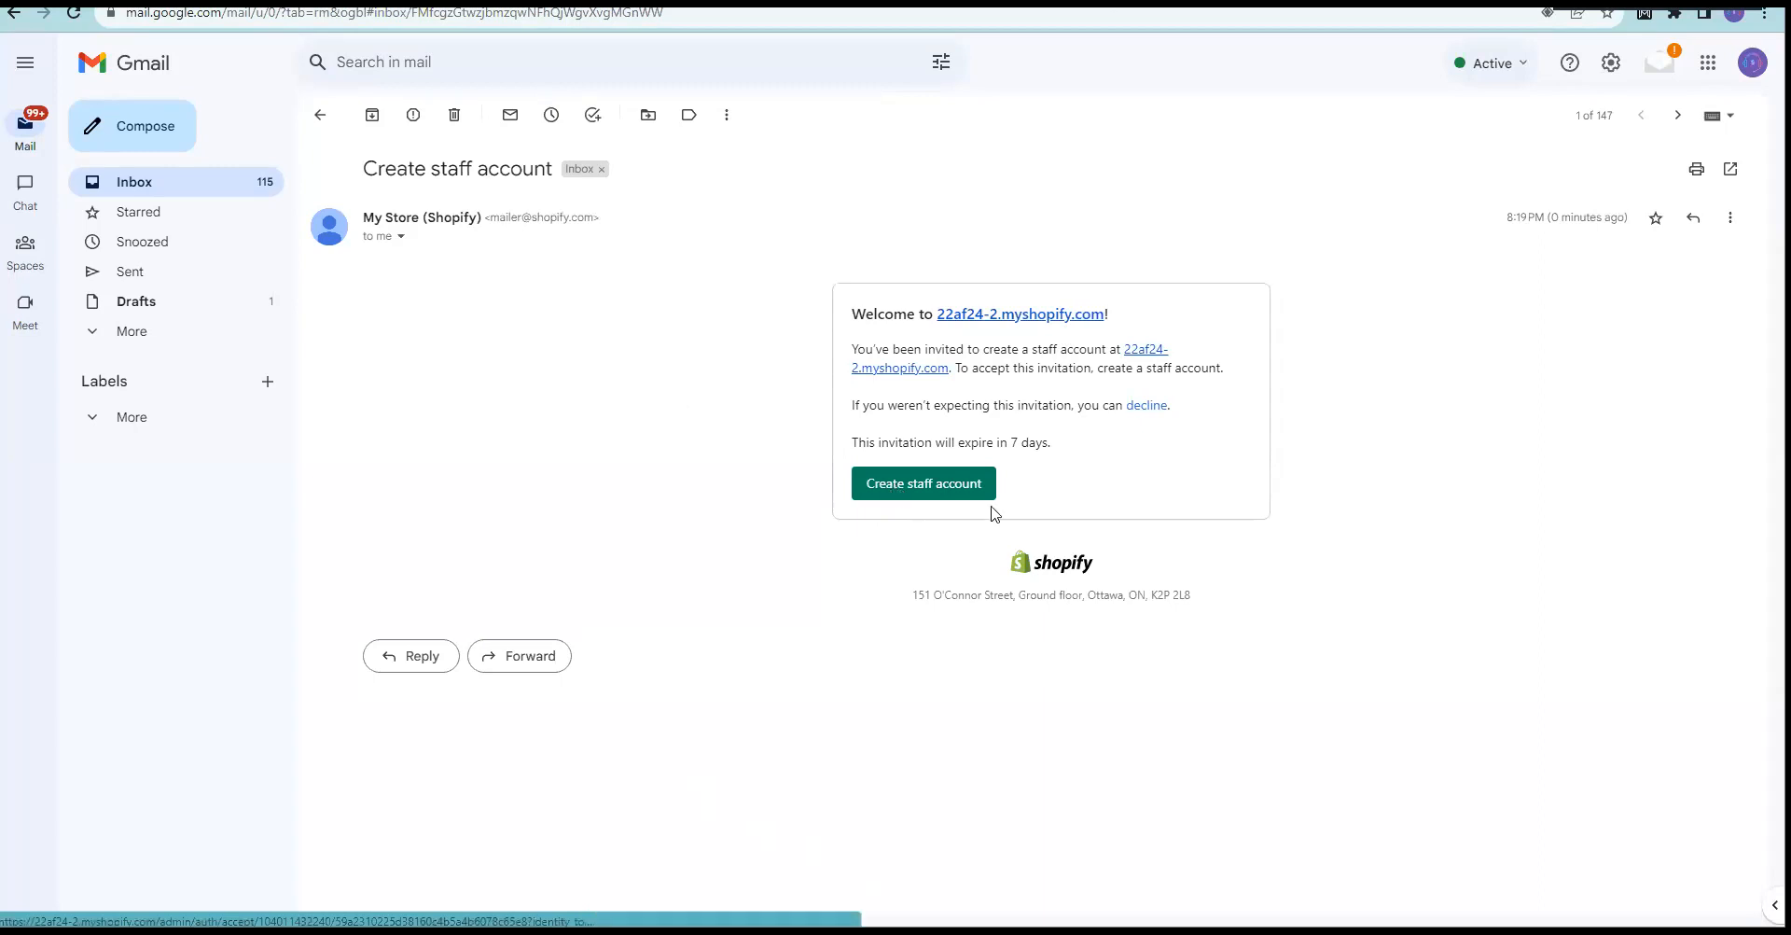
Step: Follow the Create staff account button in the My Store invitation e-mail
left_click(907, 493)
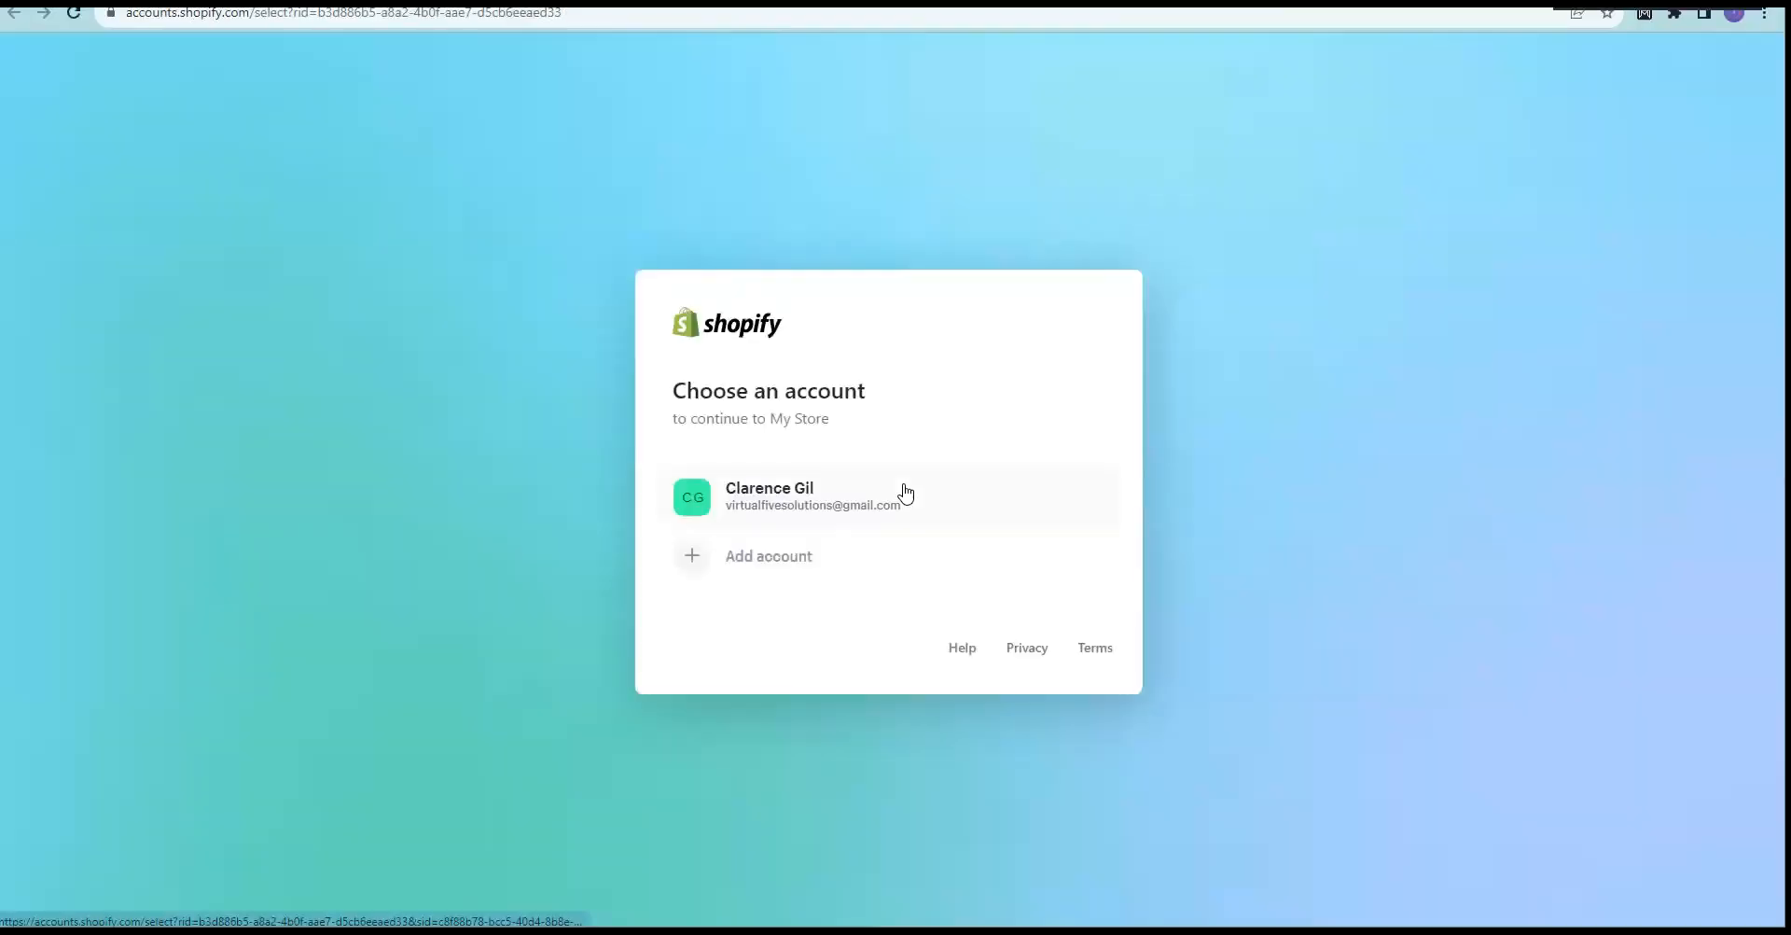
Step: Continue with the invited account, accept the My Store invite, and go to Online Store themes
left_click(790, 500)
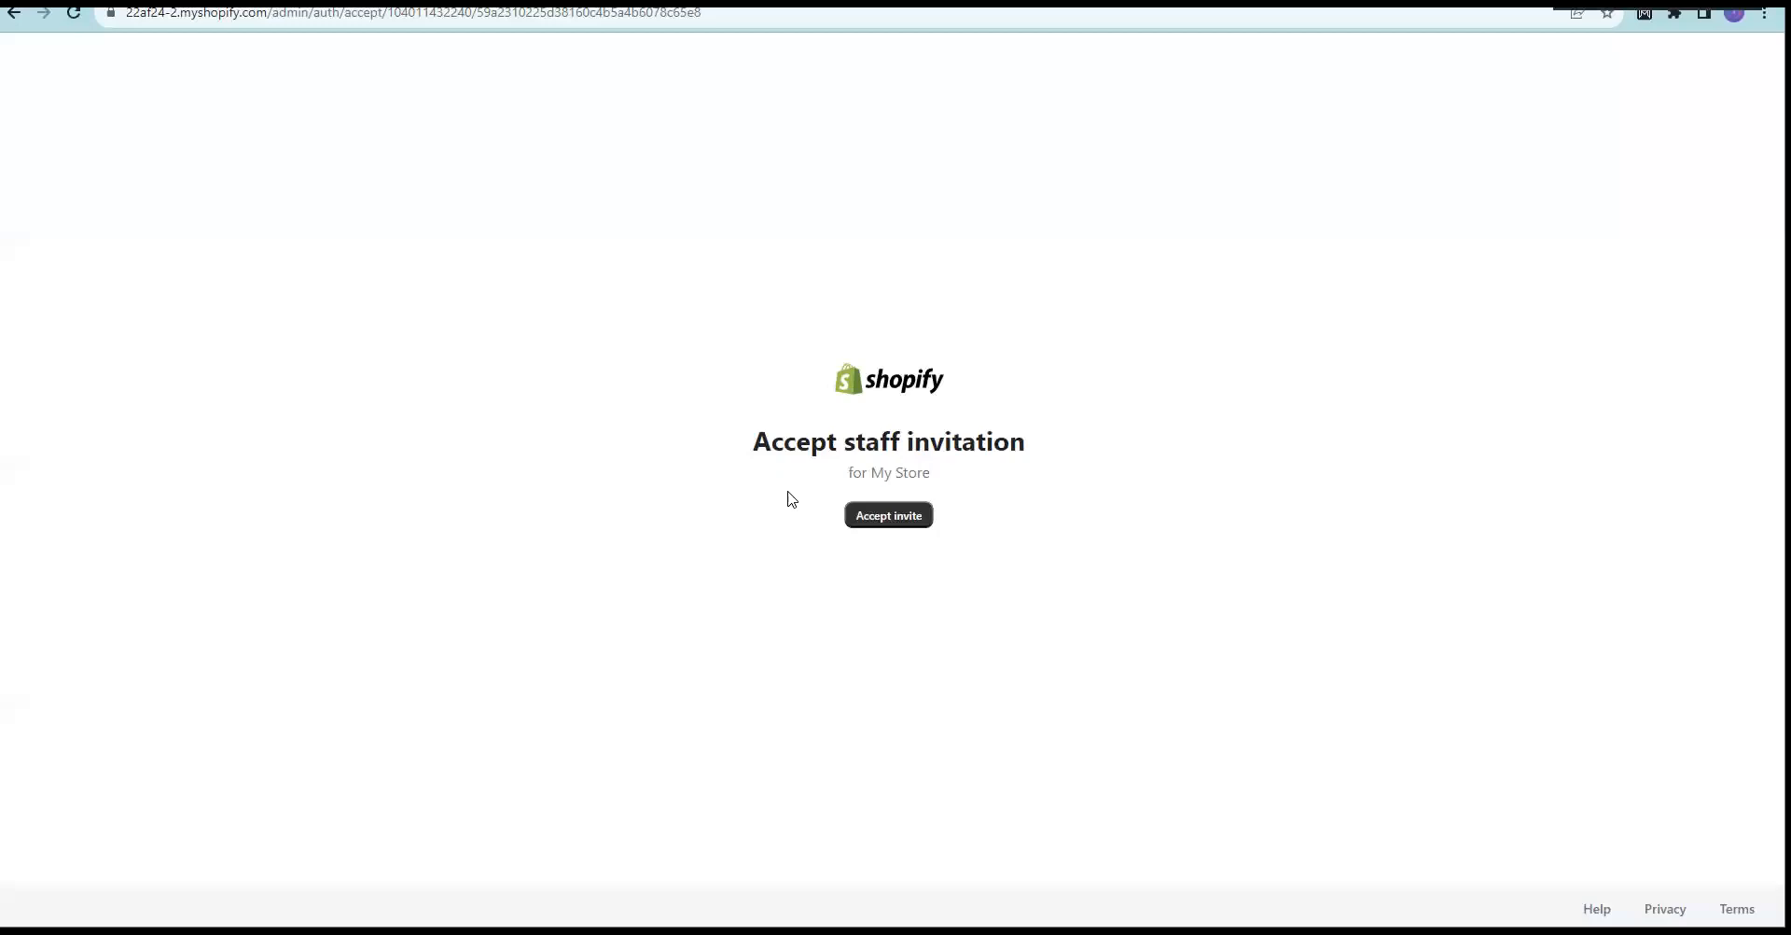
left_click(881, 521)
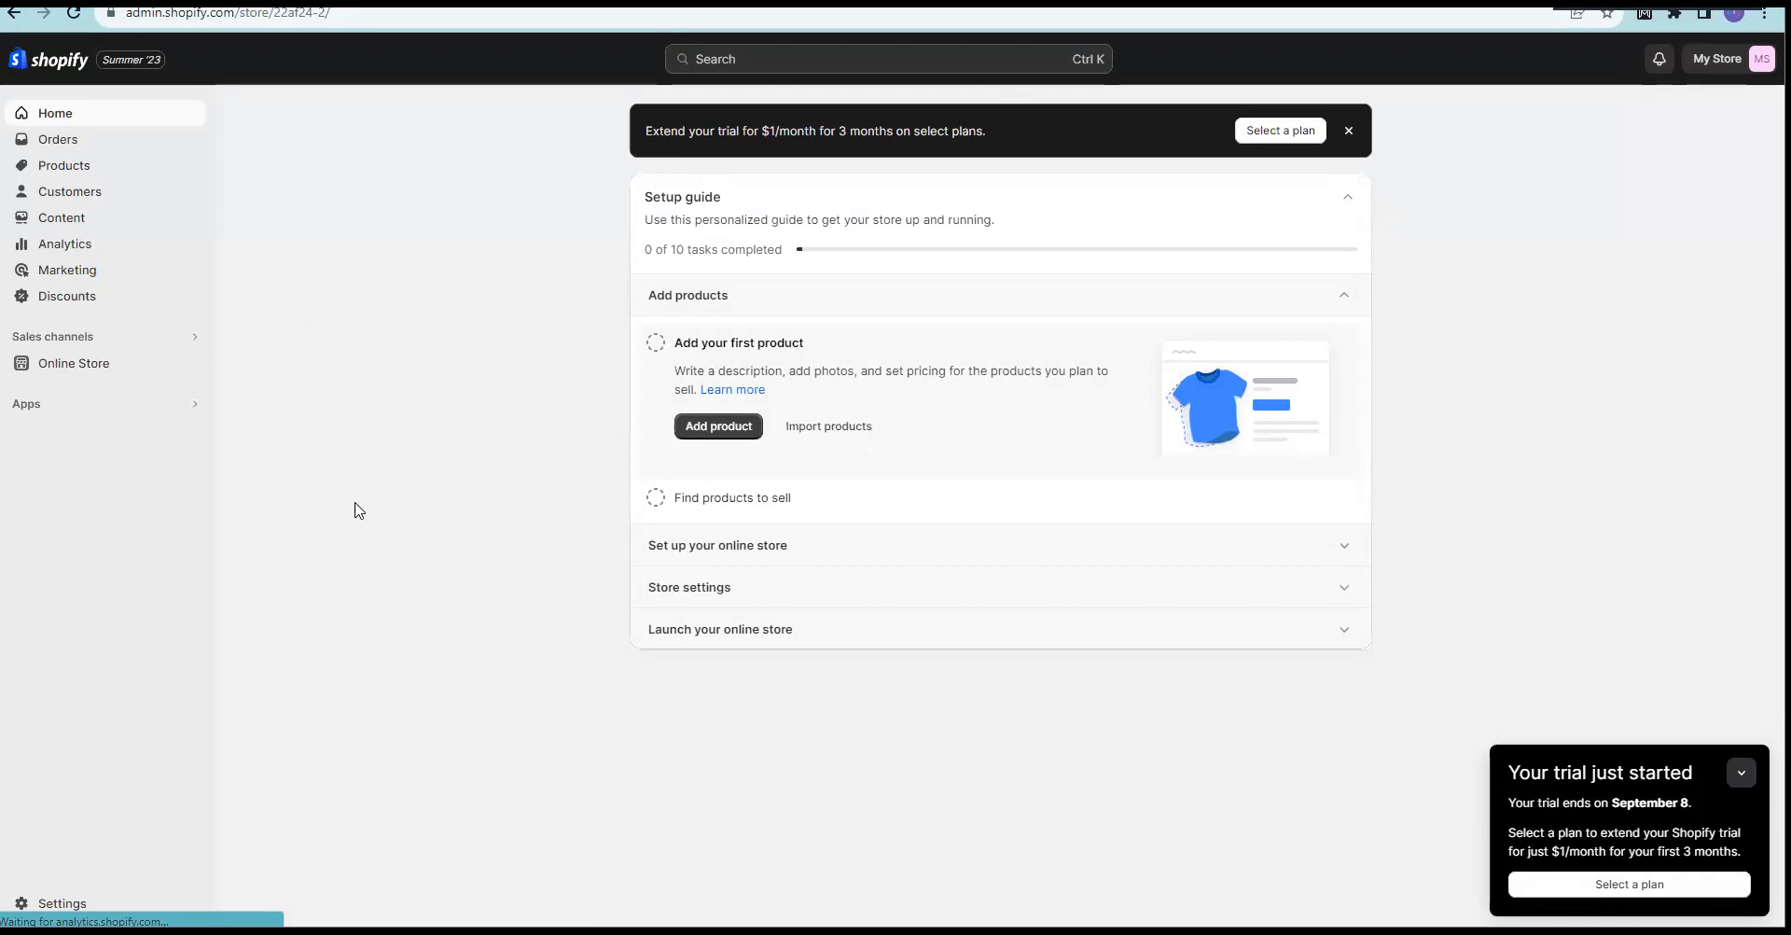
left_click(83, 371)
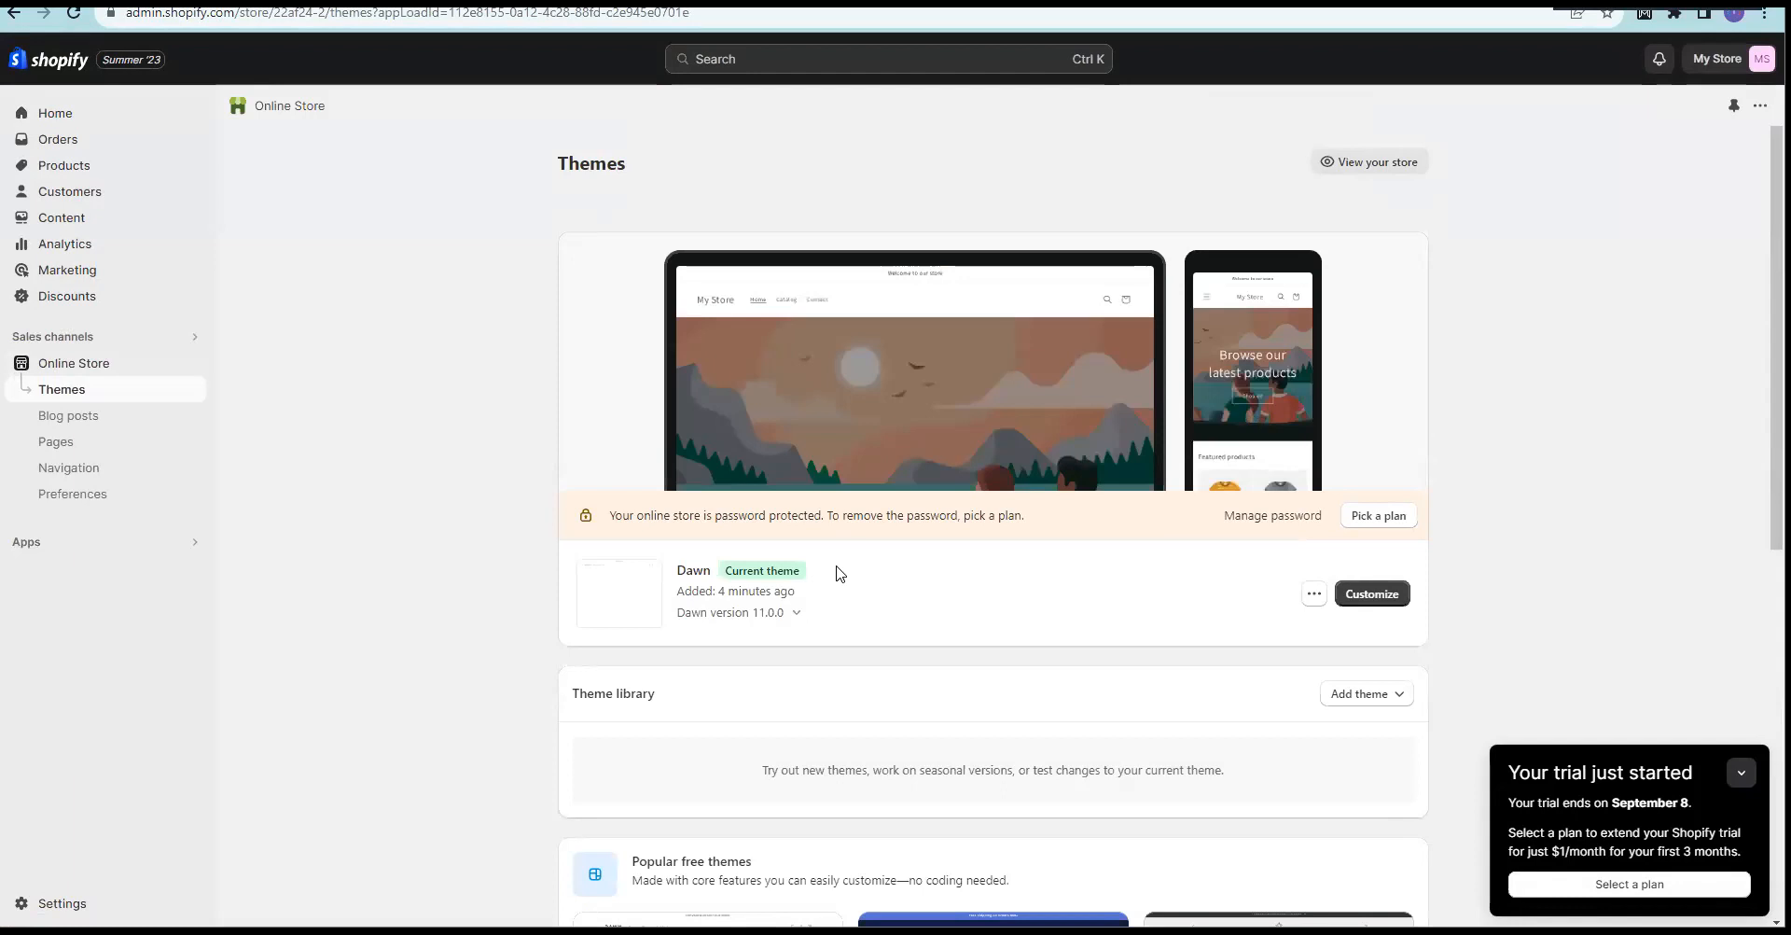
scroll(1024, 541, "down", 1)
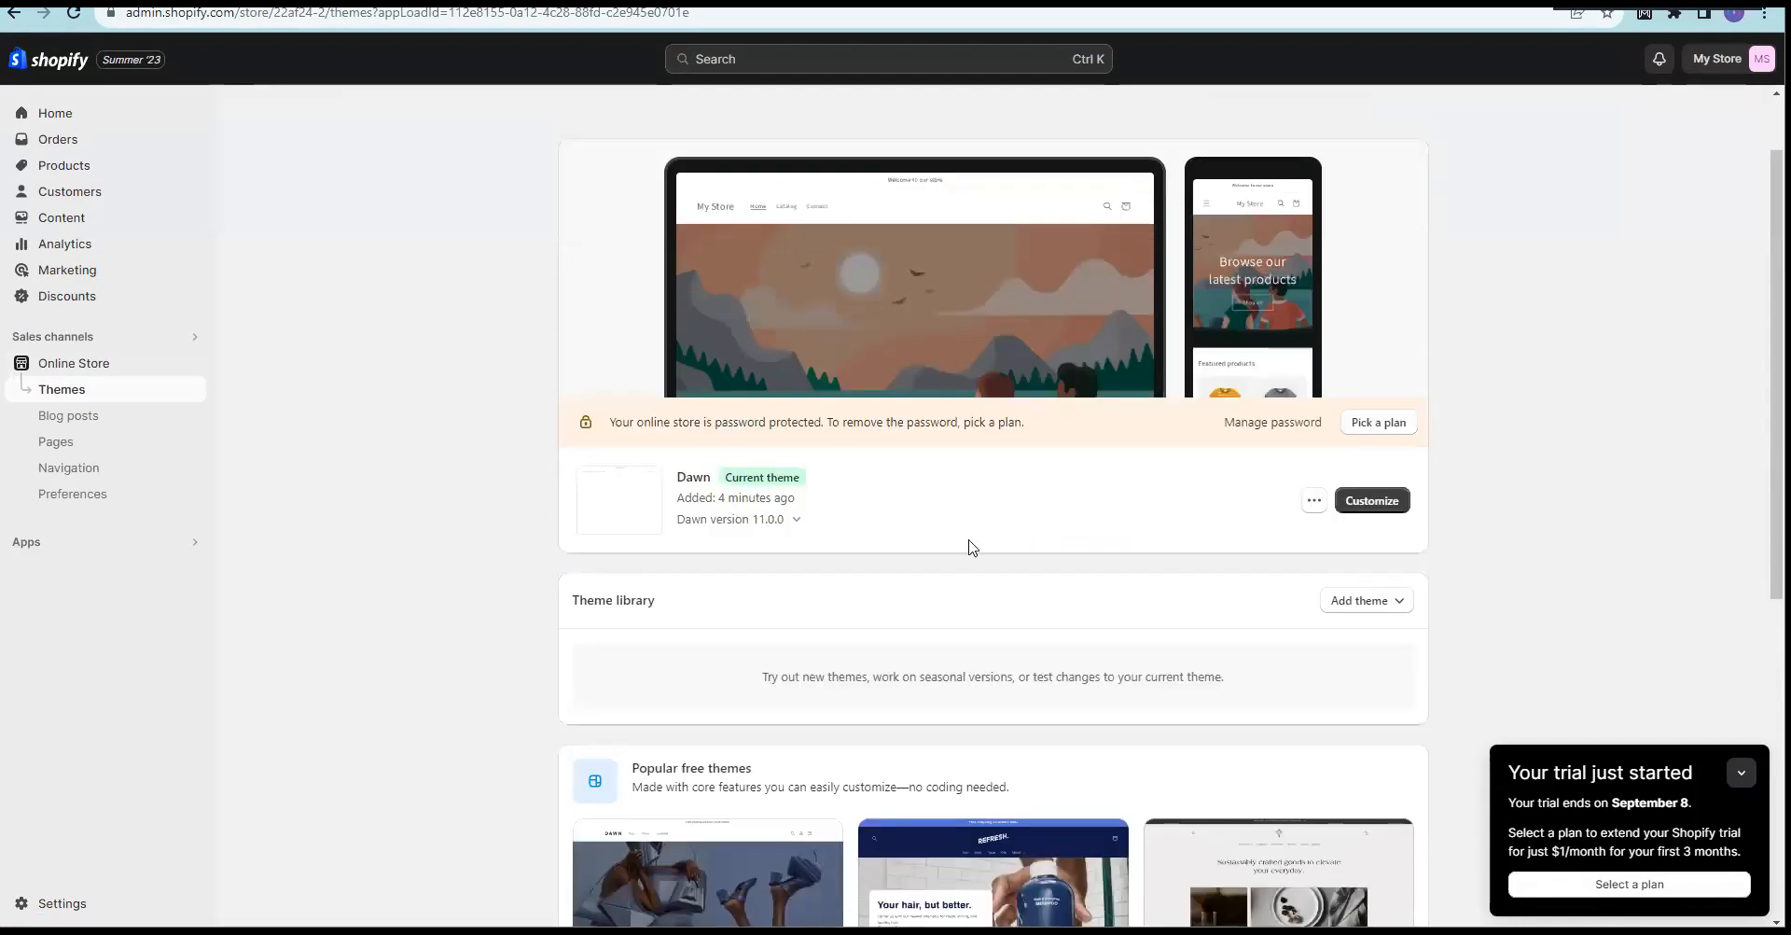
left_click(1314, 505)
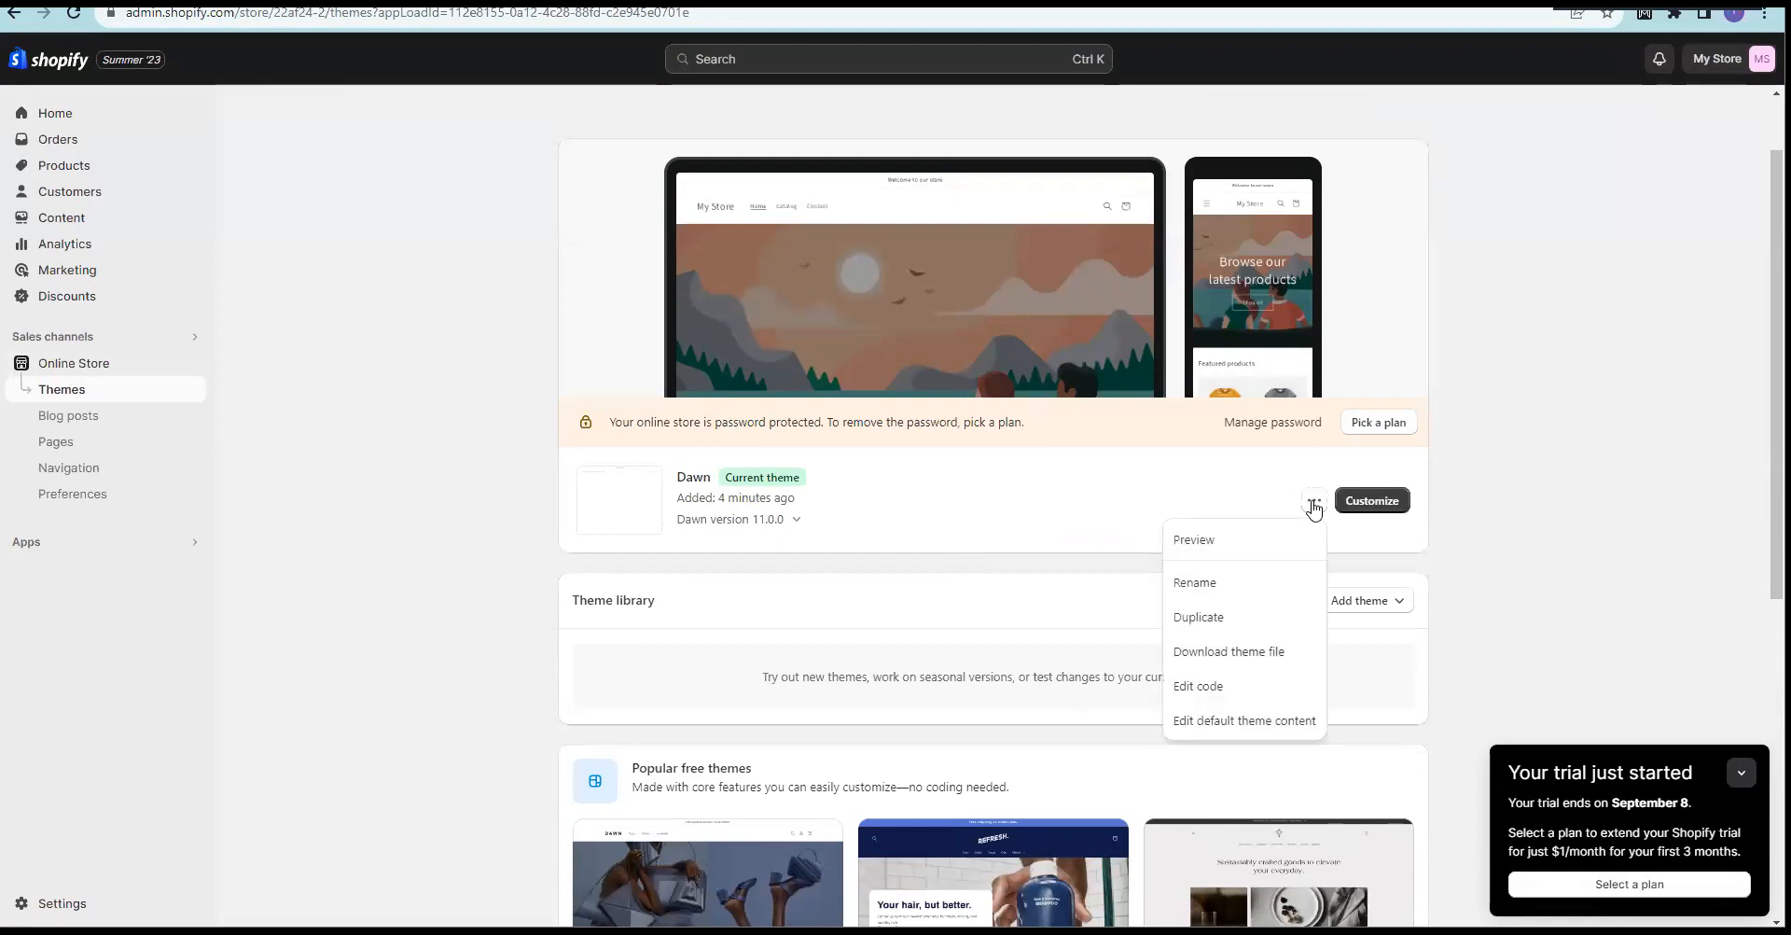
left_click(1591, 514)
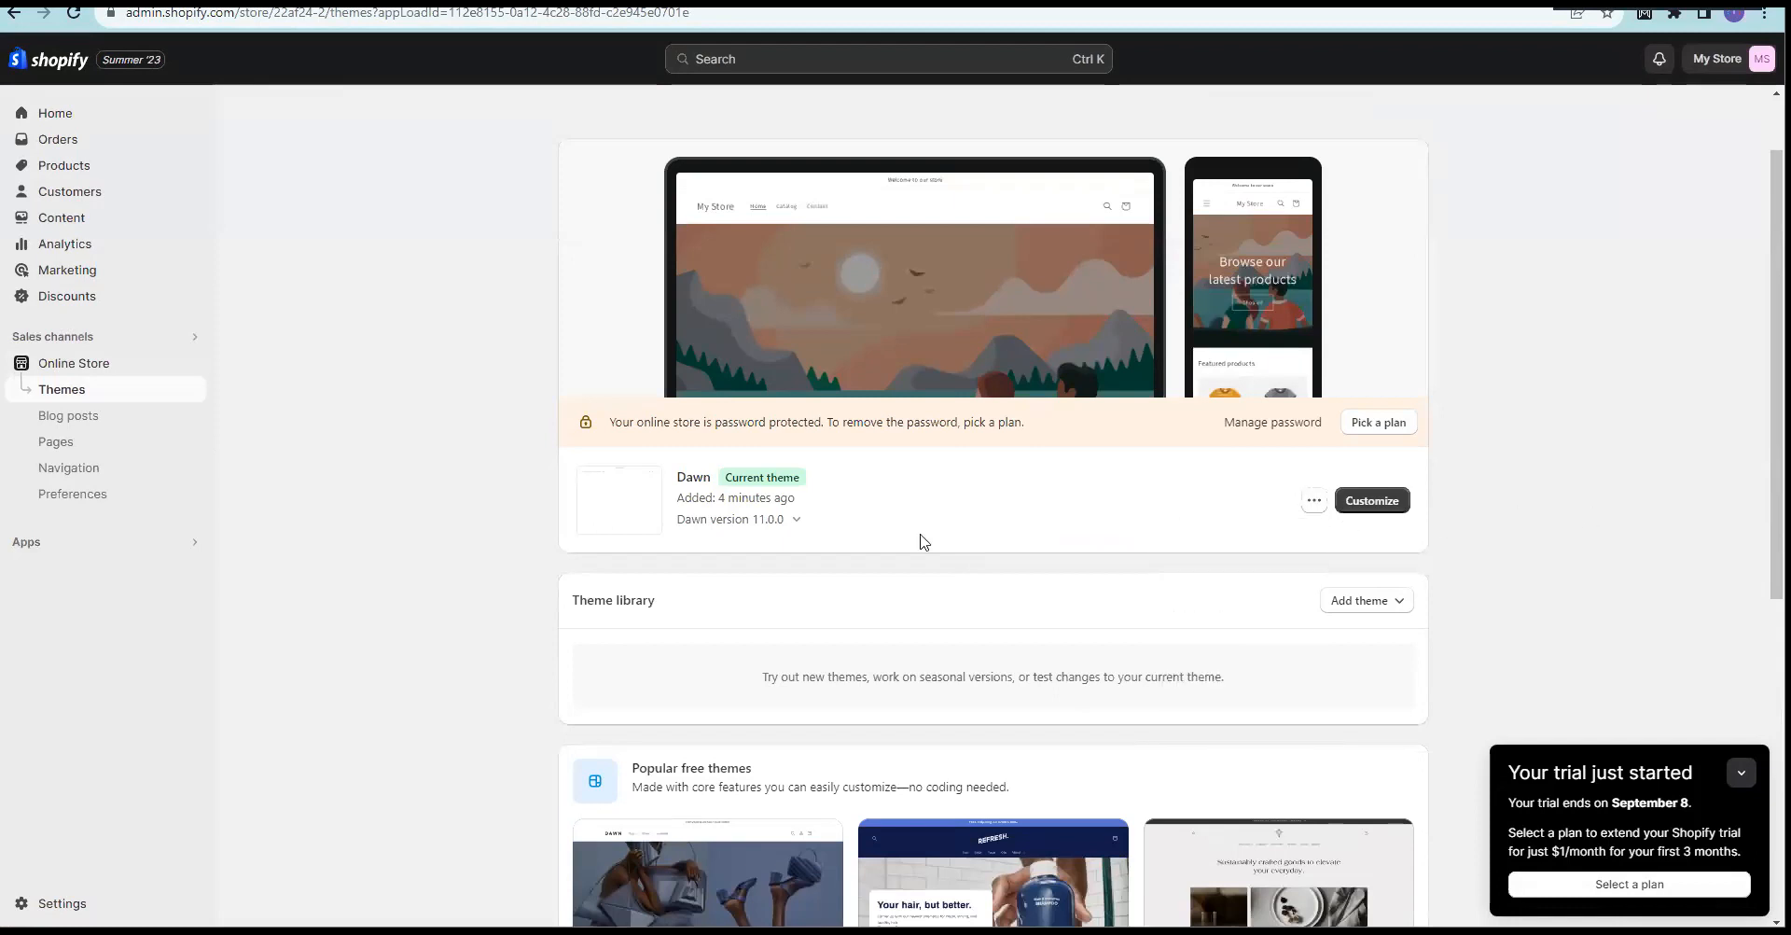
double_click(683, 477)
left_click_drag(760, 479, 840, 486)
left_click(414, 494)
scroll(422, 588, "down", 6)
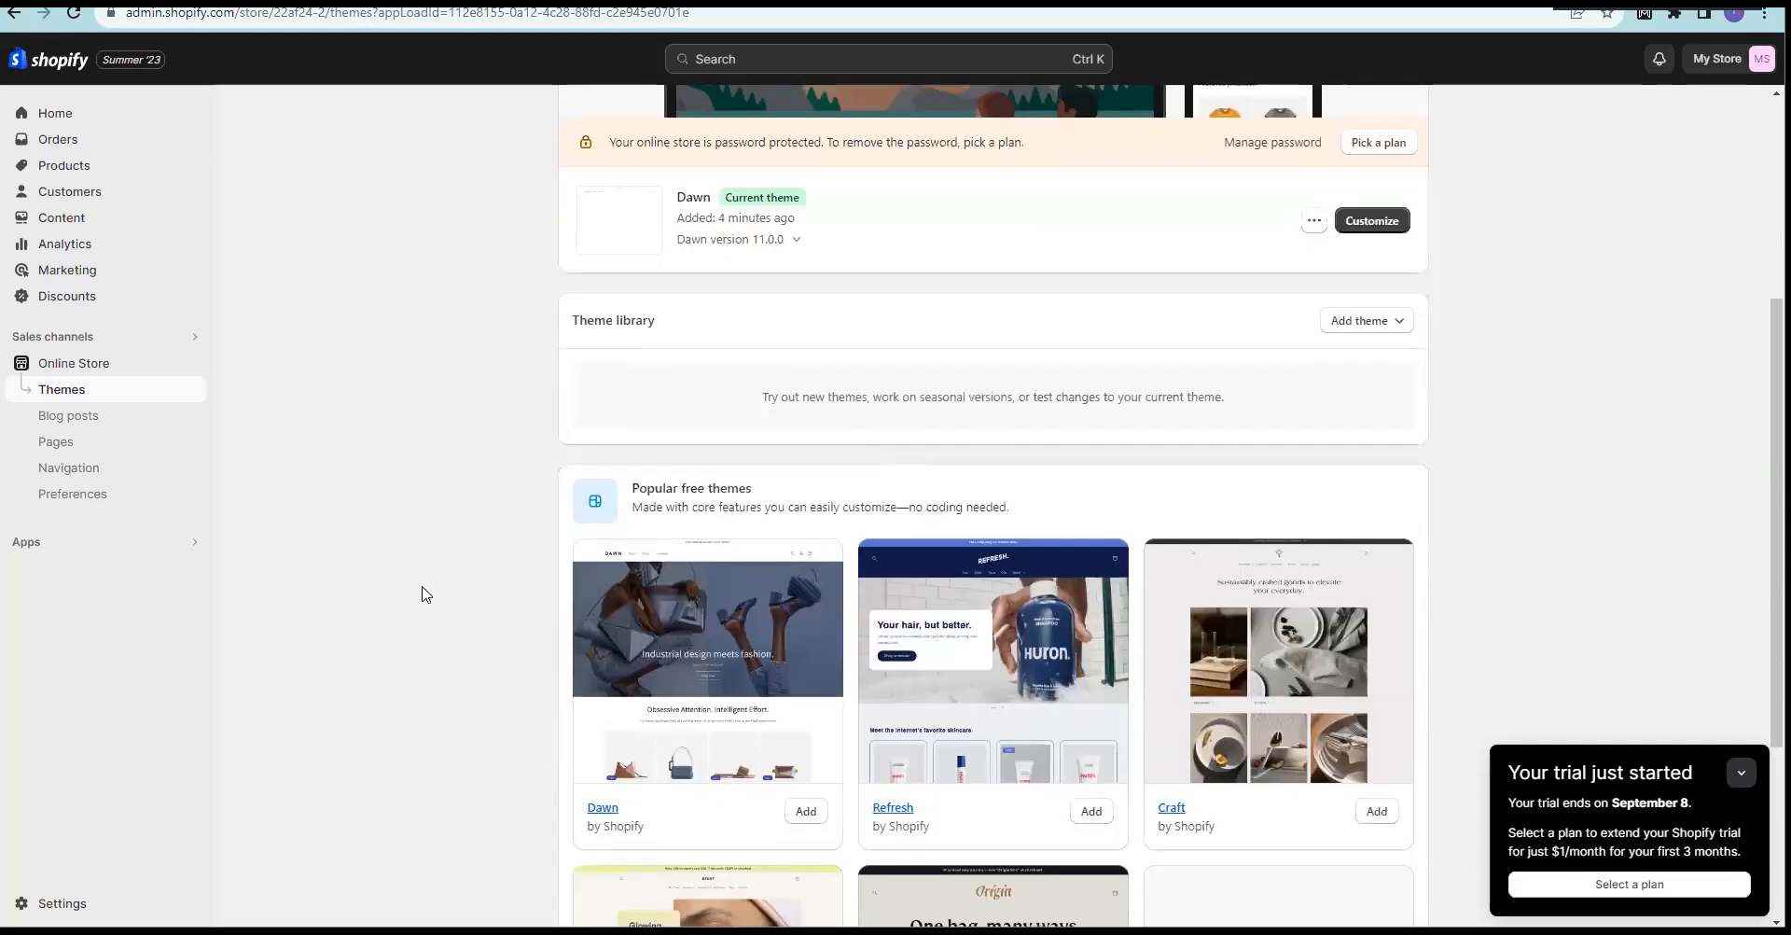
scroll(443, 575, "down", 1)
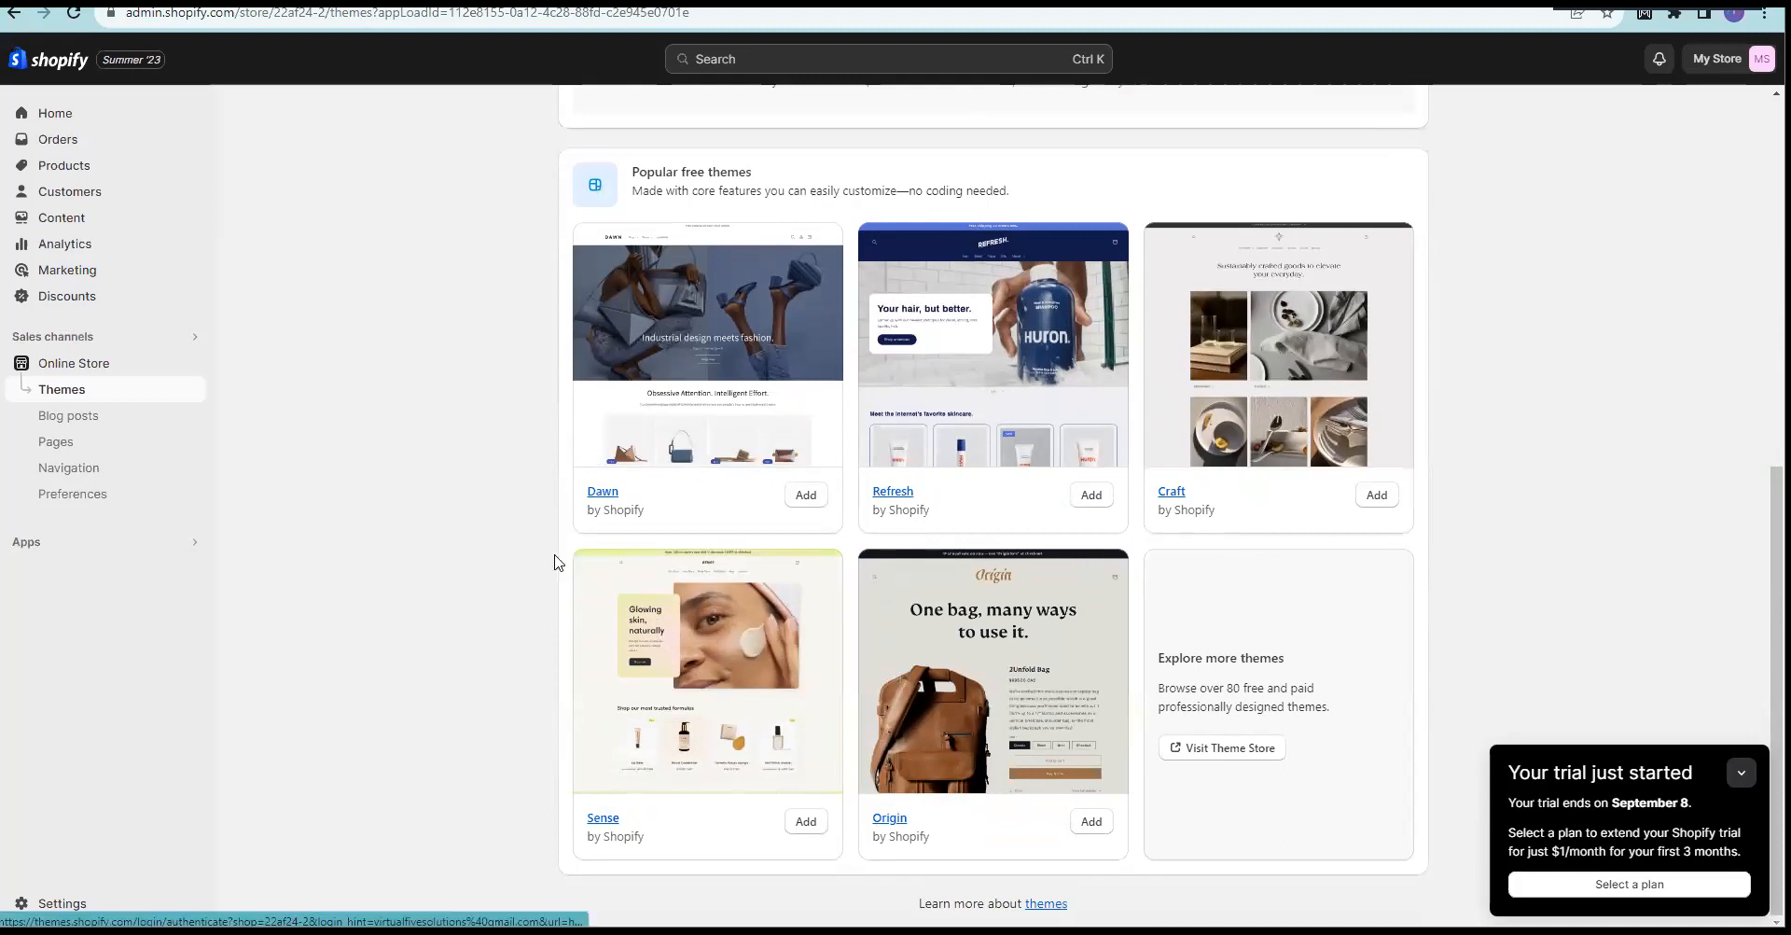
scroll(599, 517, "up", 1)
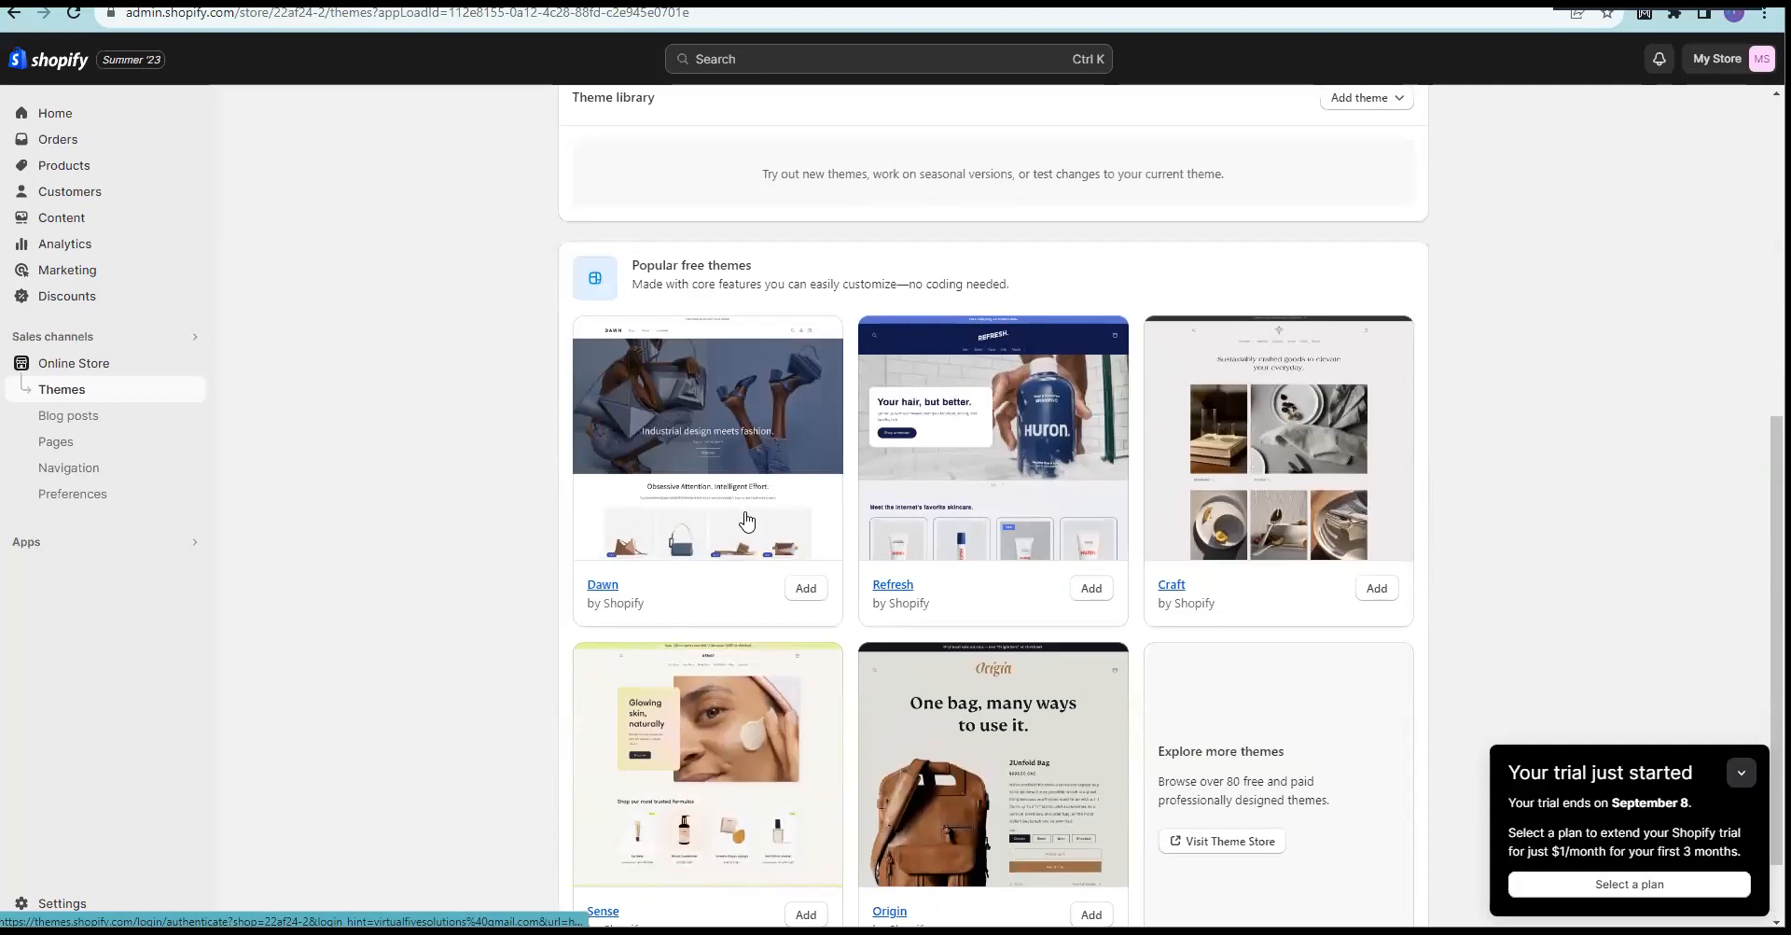
scroll(737, 521, "down", 1)
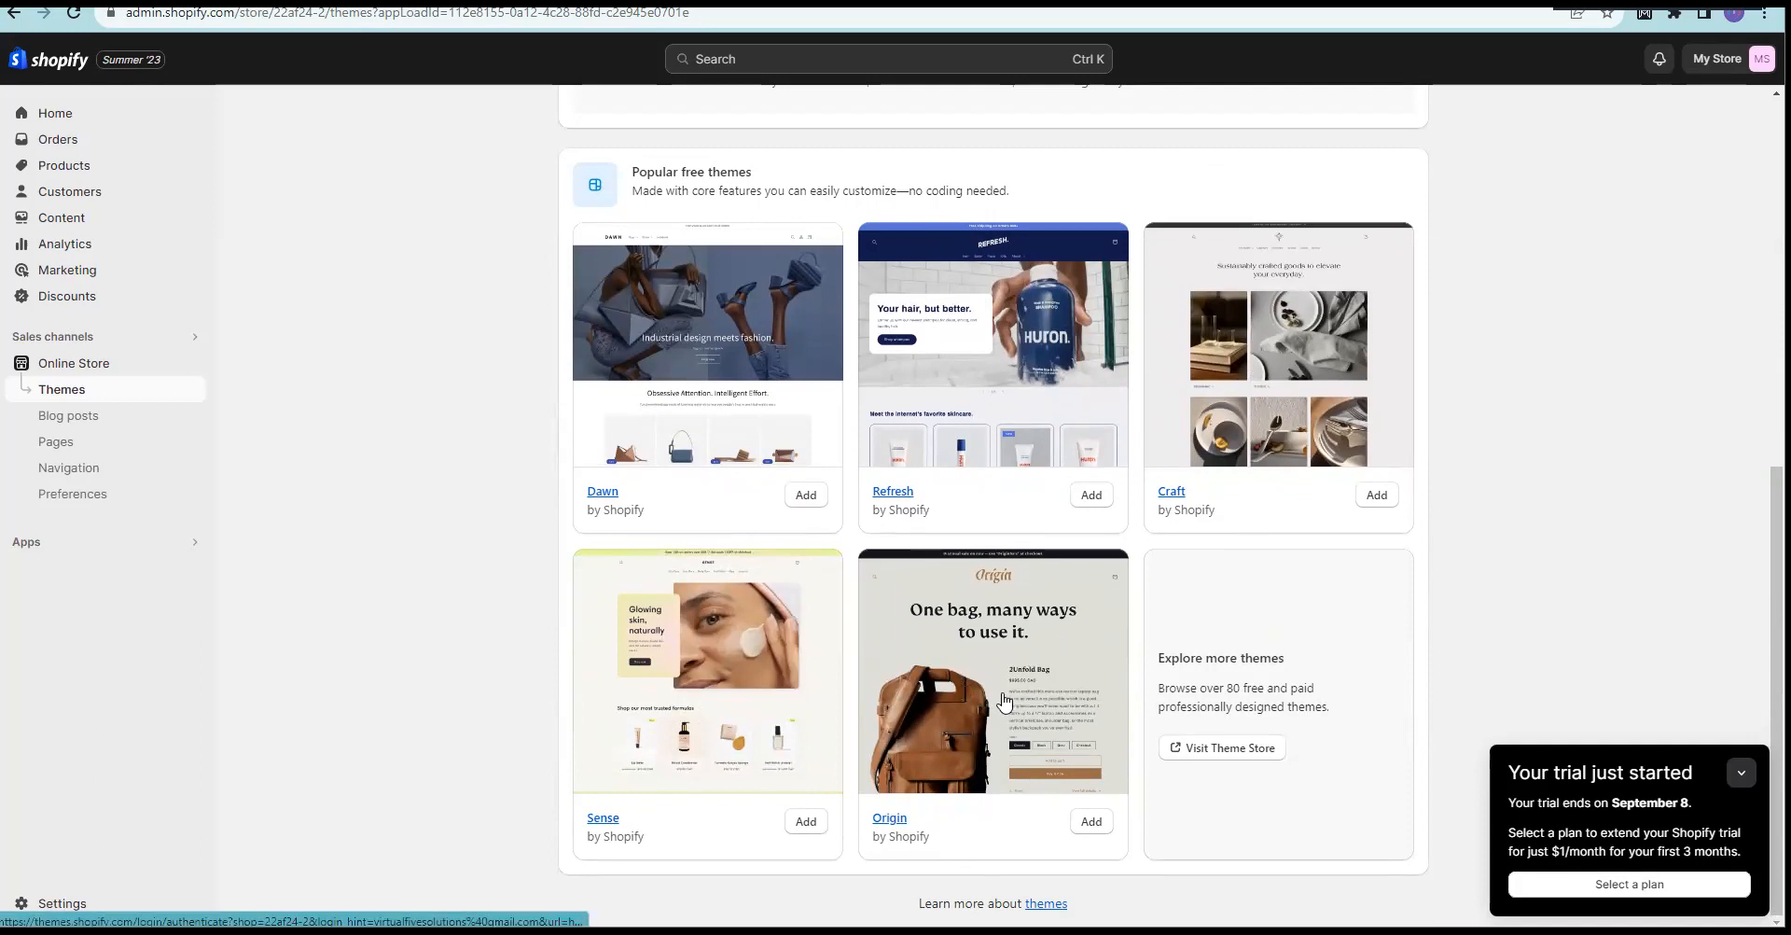
Step: Add the Origin theme to the Theme library alongside the current Dawn theme
left_click(1091, 823)
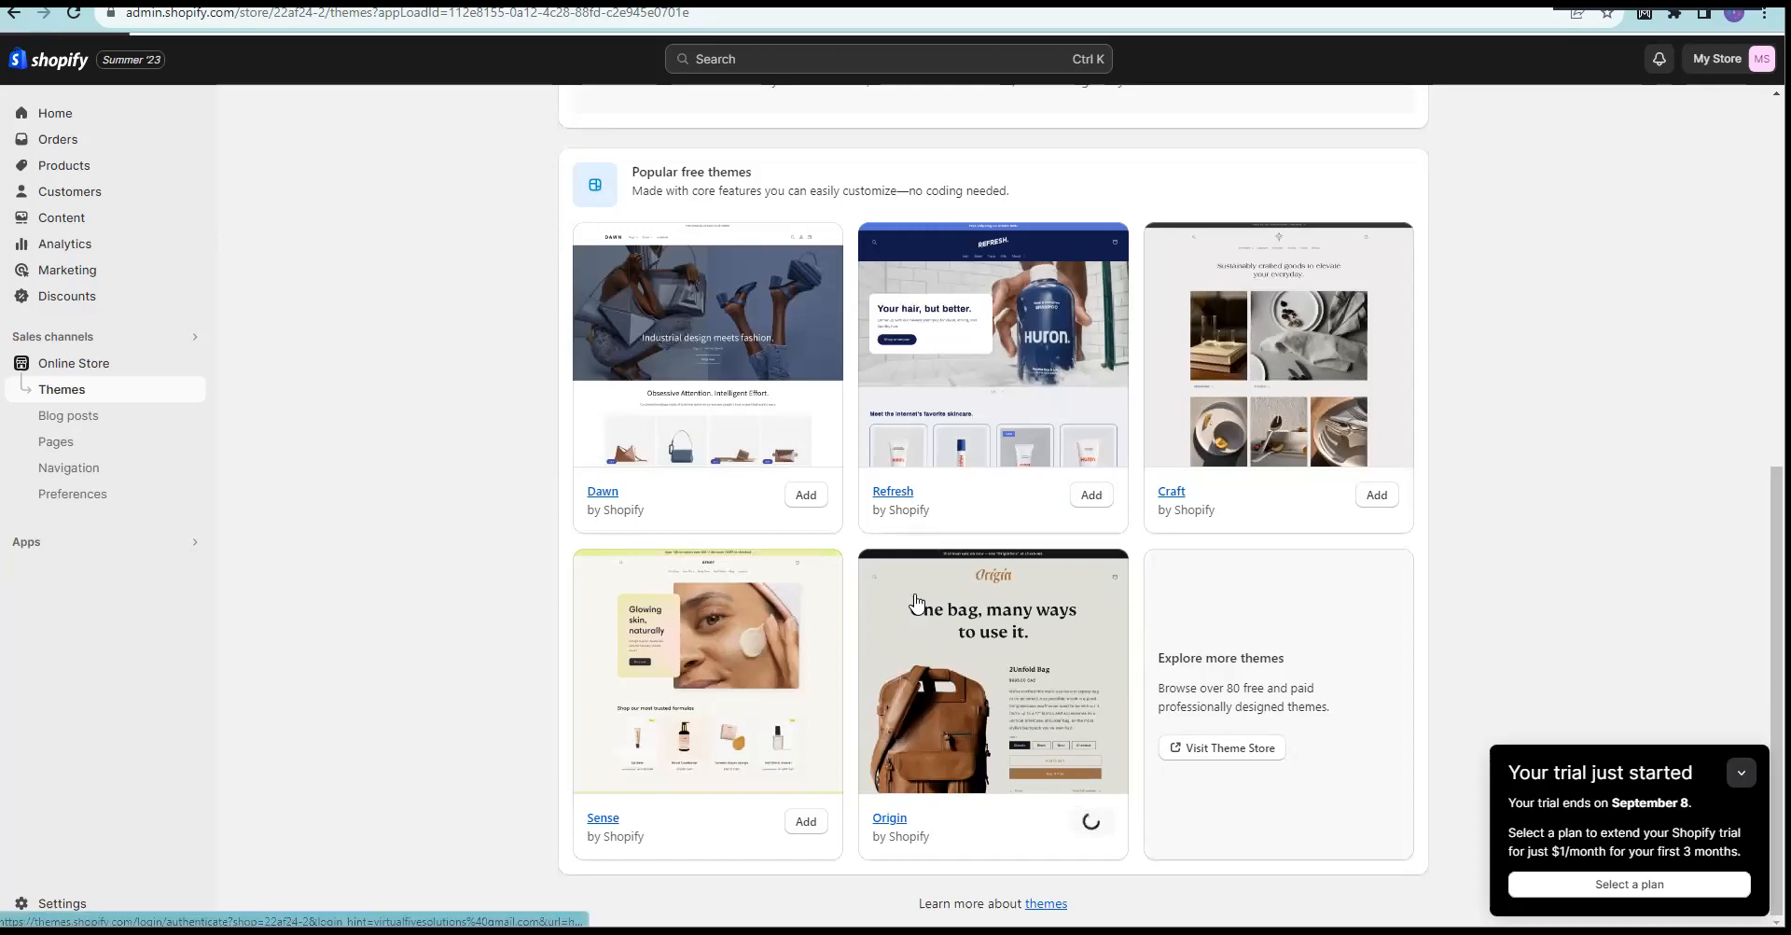
scroll(955, 614, "up", 1)
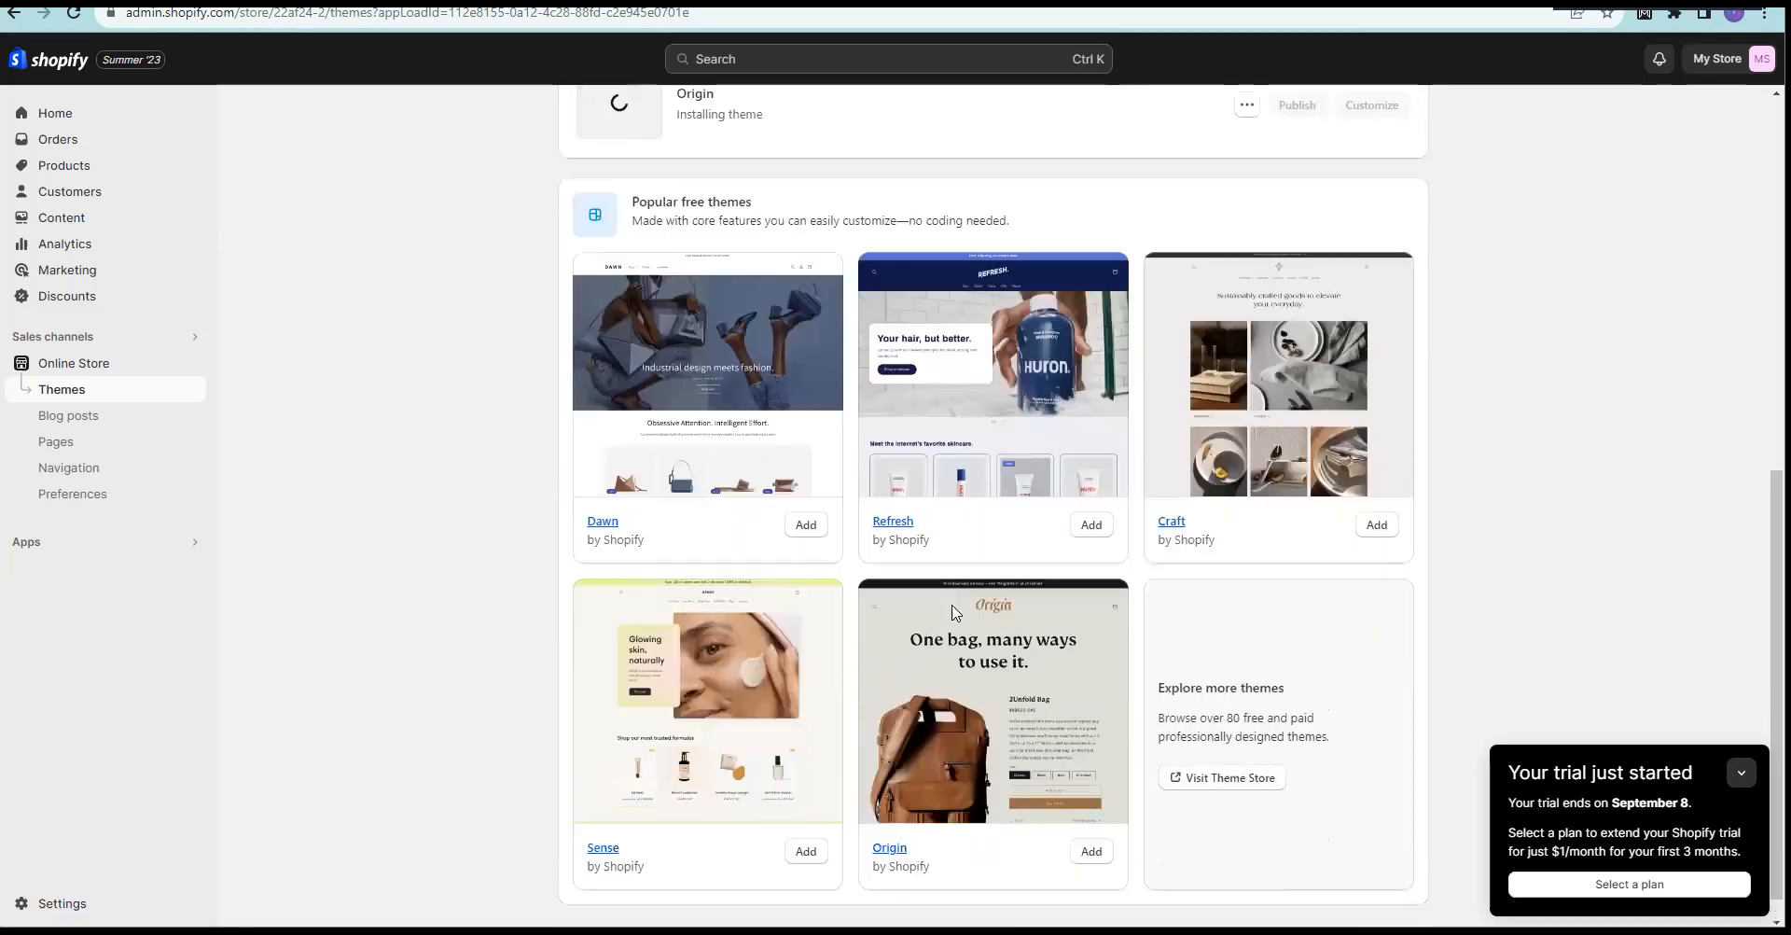
scroll(955, 614, "up", 4)
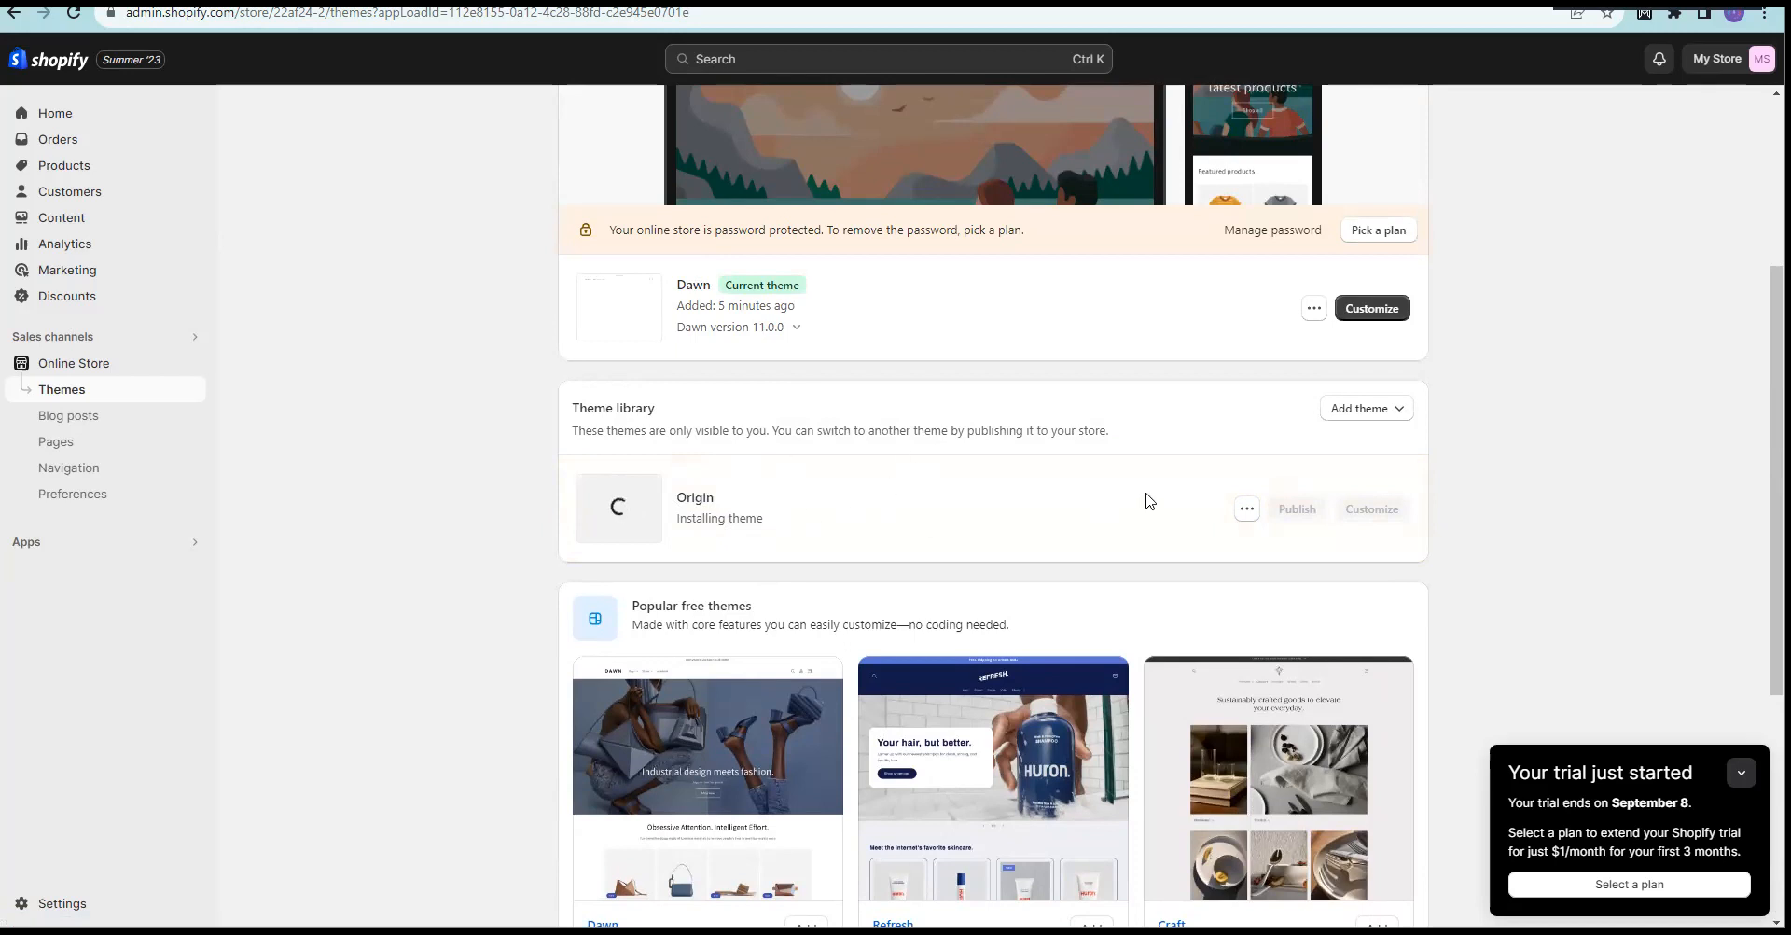
left_click(1247, 511)
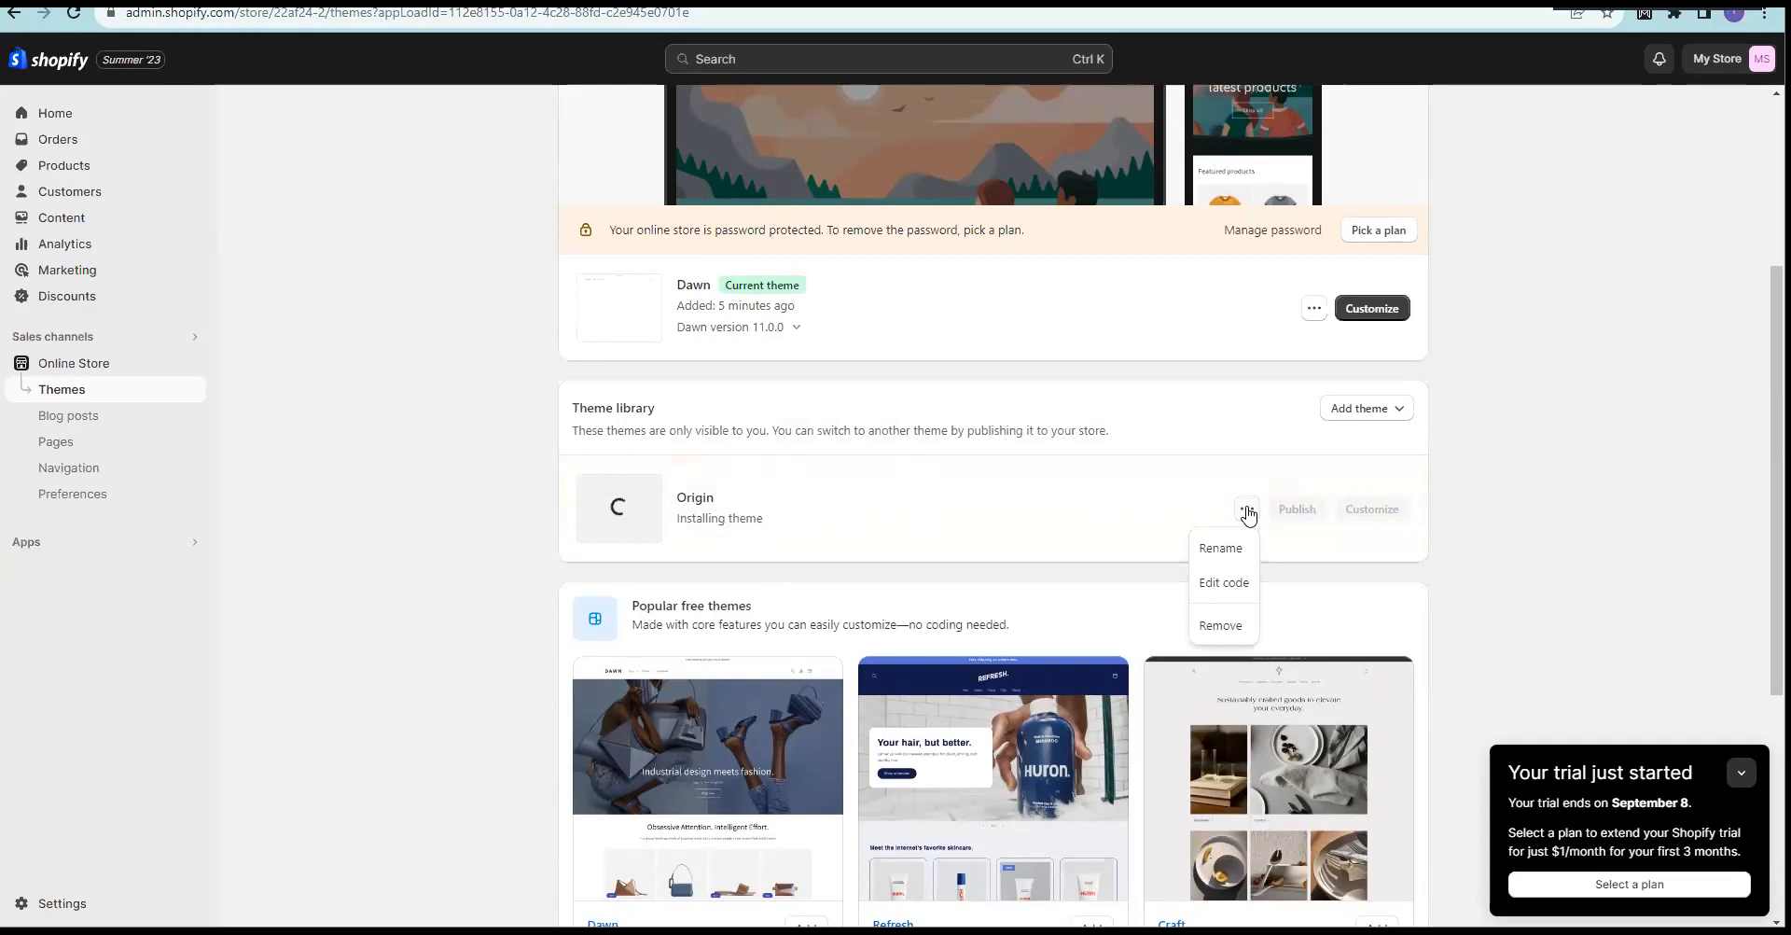
left_click(1583, 512)
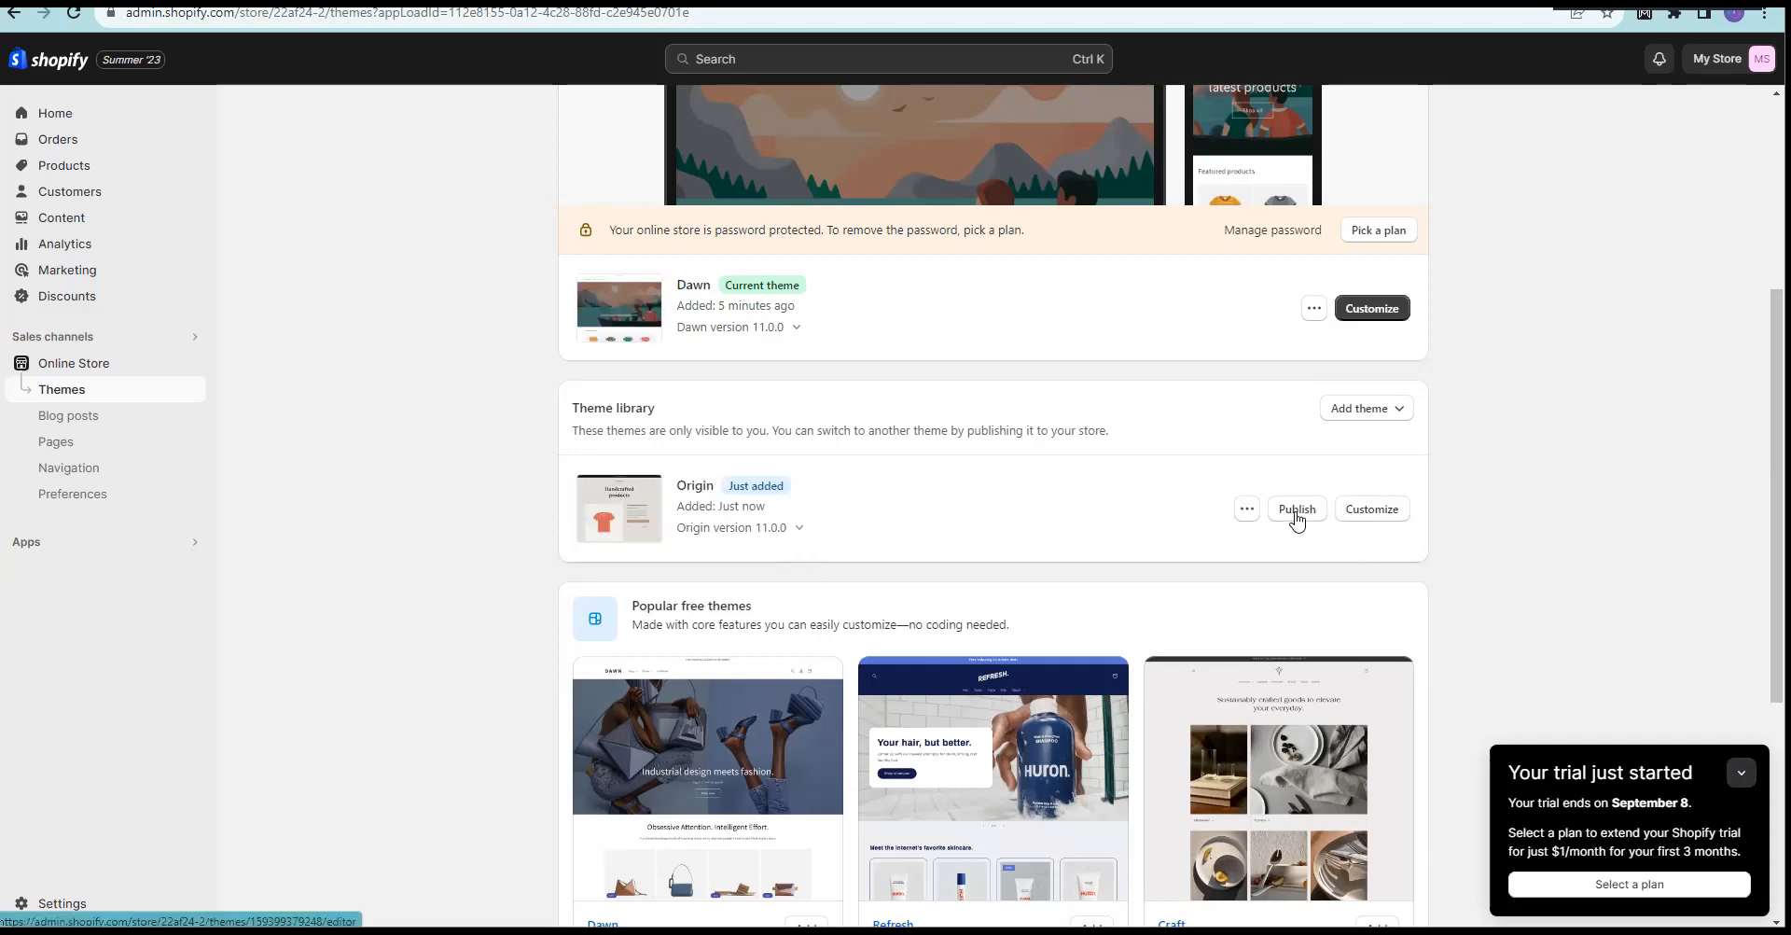
left_click(1247, 511)
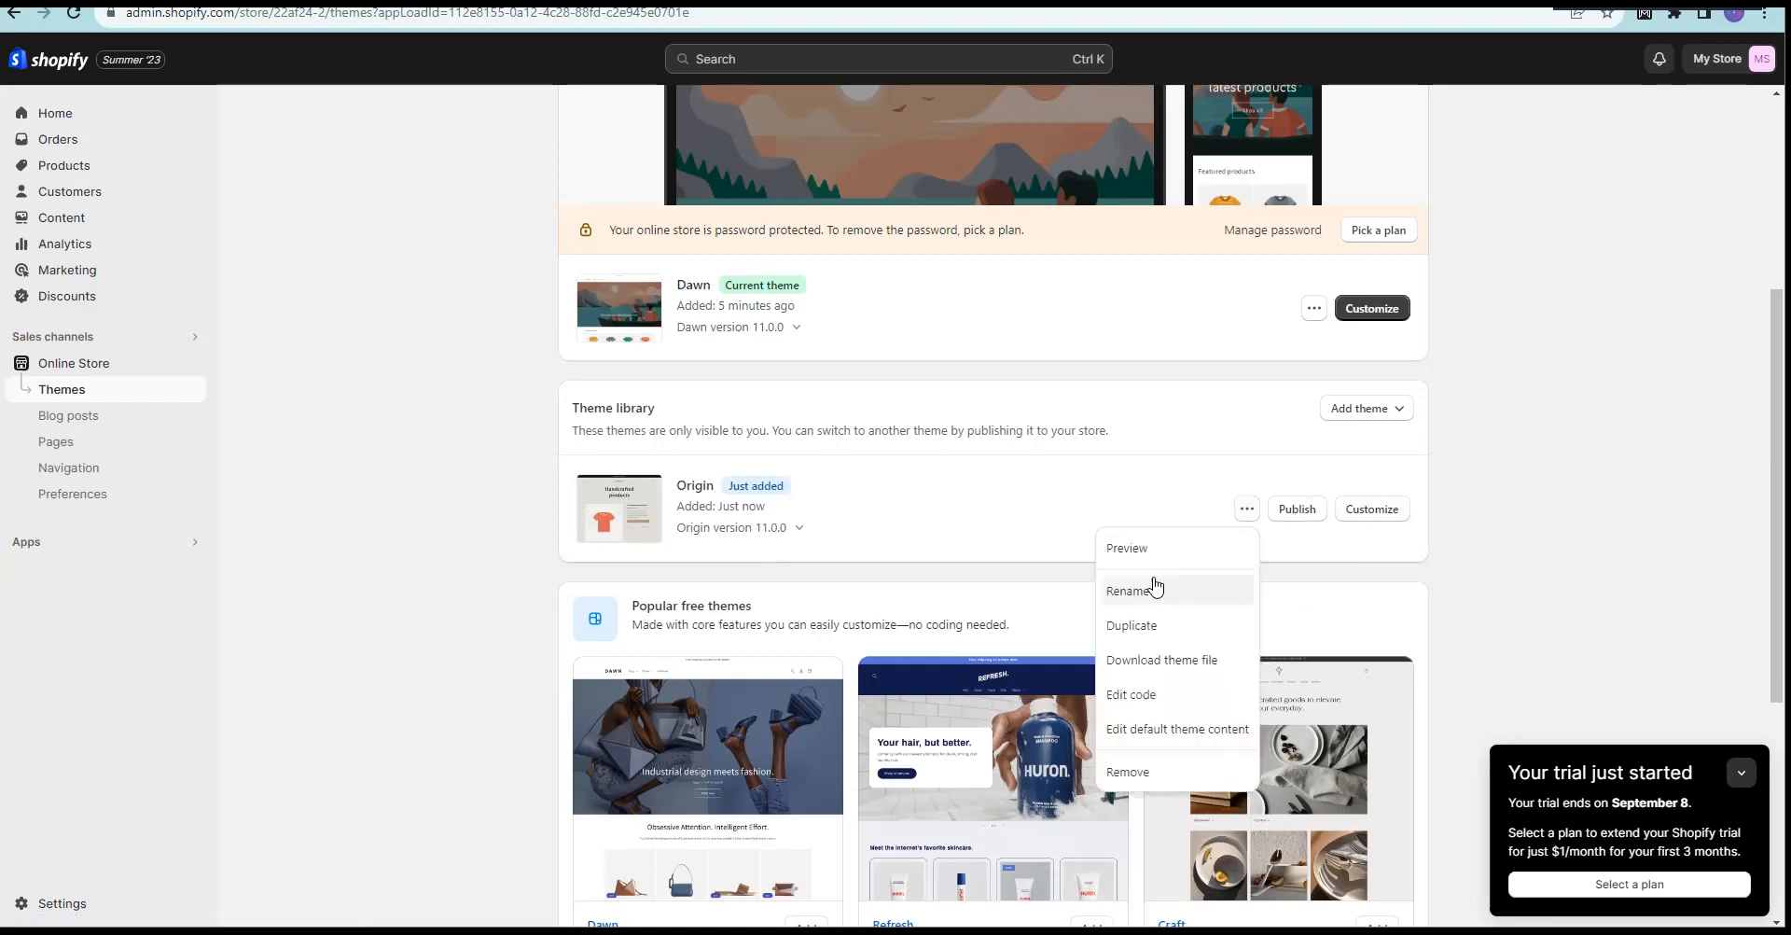
Step: Publish Origin as the store's current theme, confirming it replaces Dawn
left_click(1295, 510)
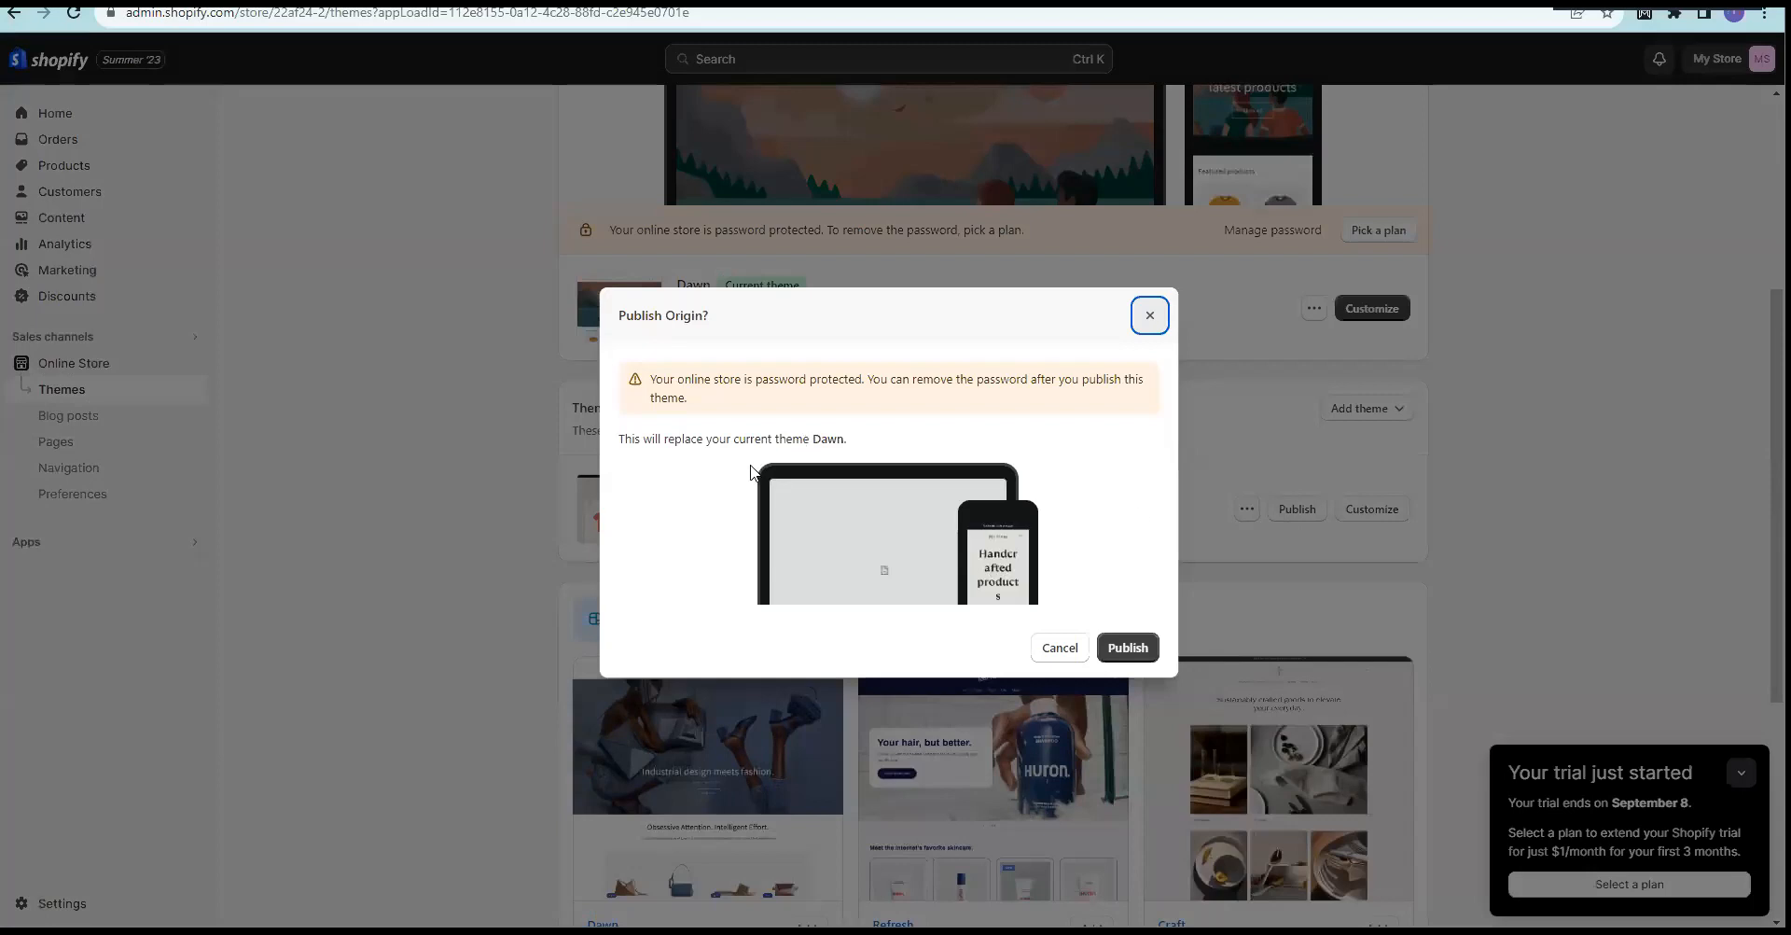
left_click_drag(642, 438, 829, 443)
left_click(758, 442)
left_click(858, 443)
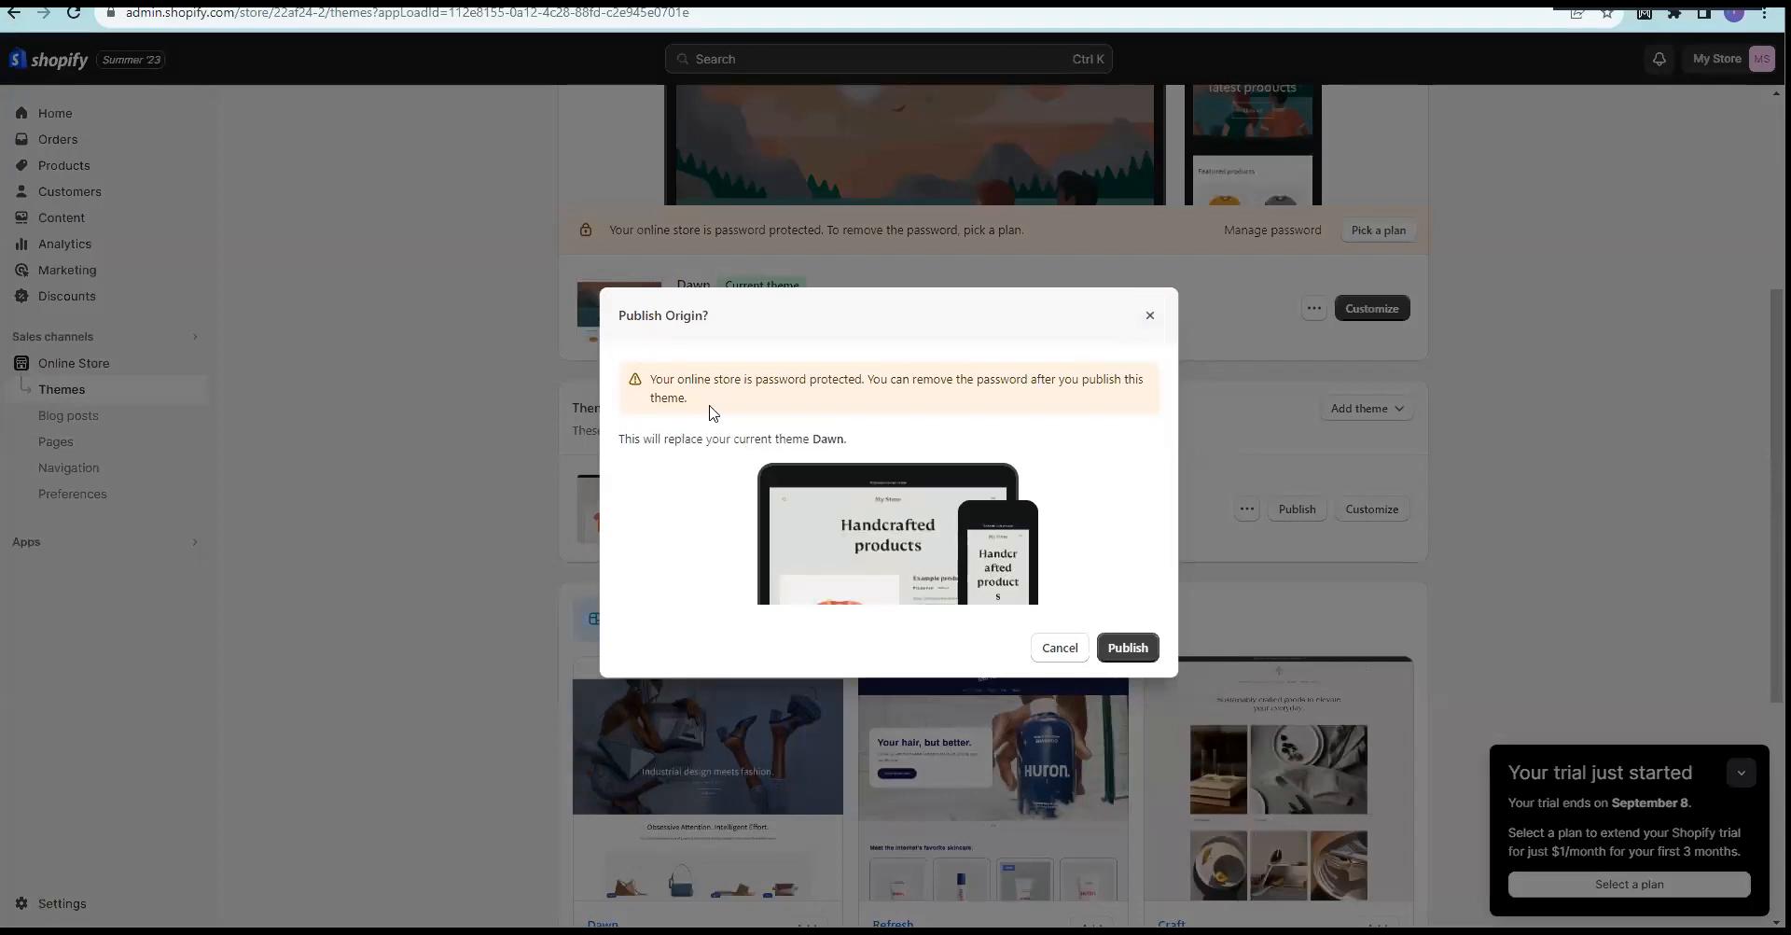
left_click(1144, 649)
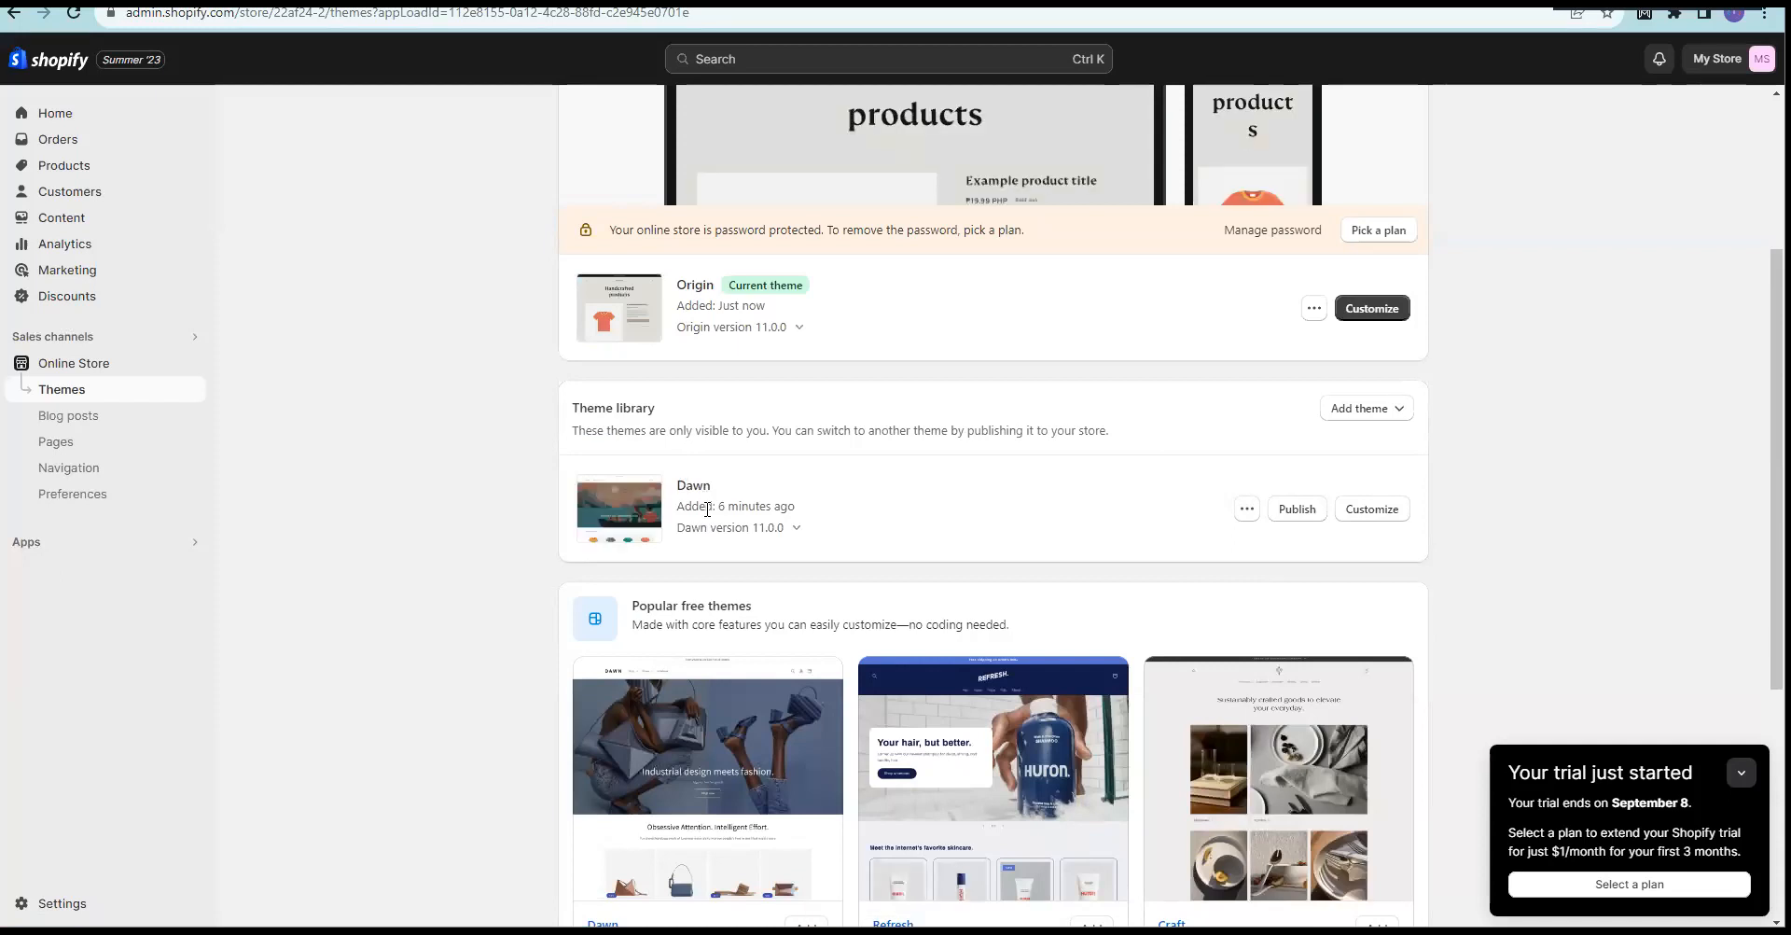
scroll(508, 353, "up", 3)
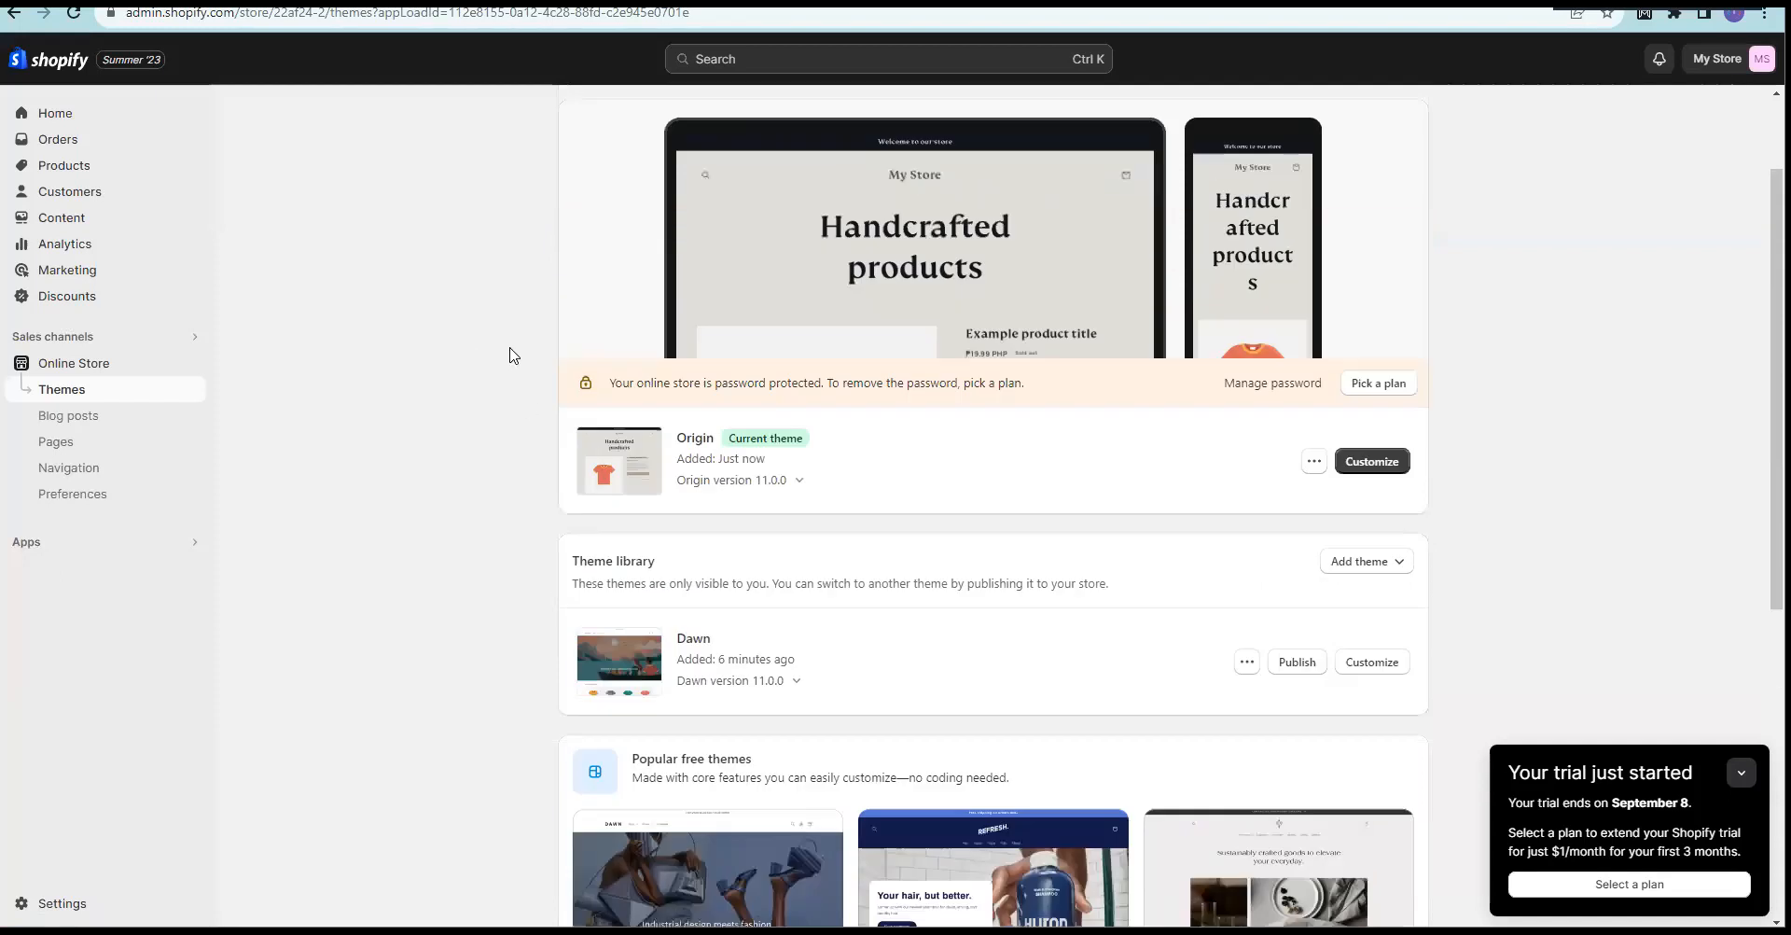
Step: Read the password protection notice on the Themes page
scroll(510, 355, "down", 2)
left_click_drag(623, 330, 747, 347)
left_click(747, 347)
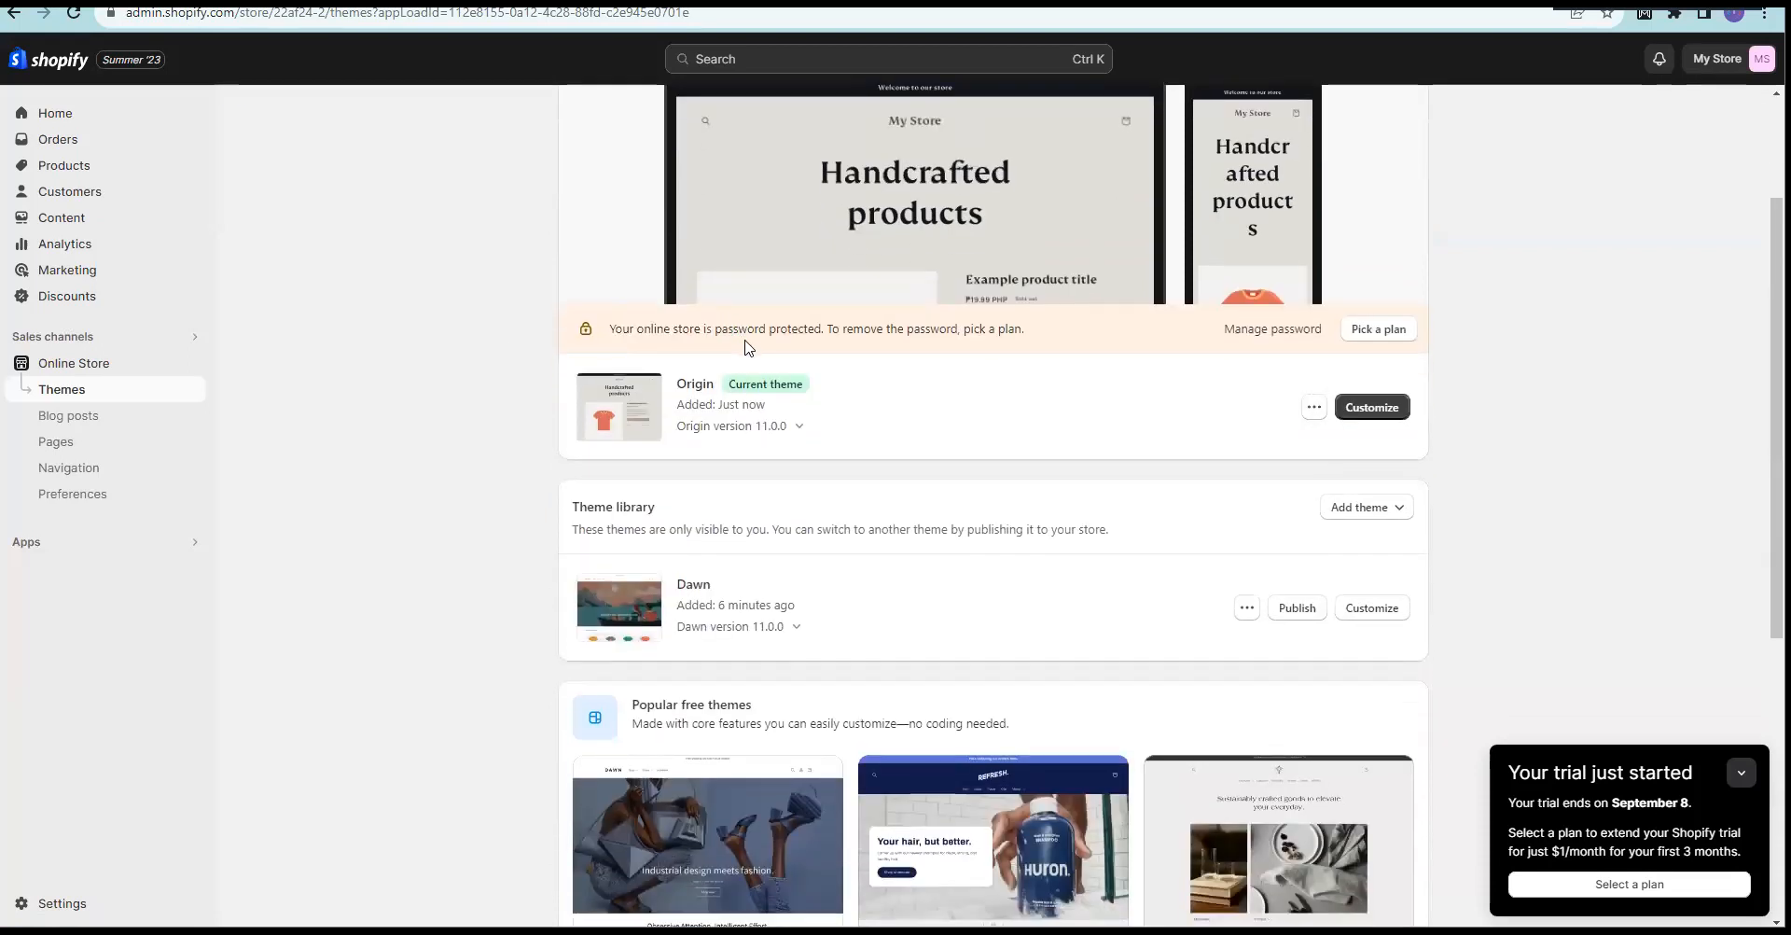
left_click_drag(806, 331, 1019, 332)
left_click(1052, 338)
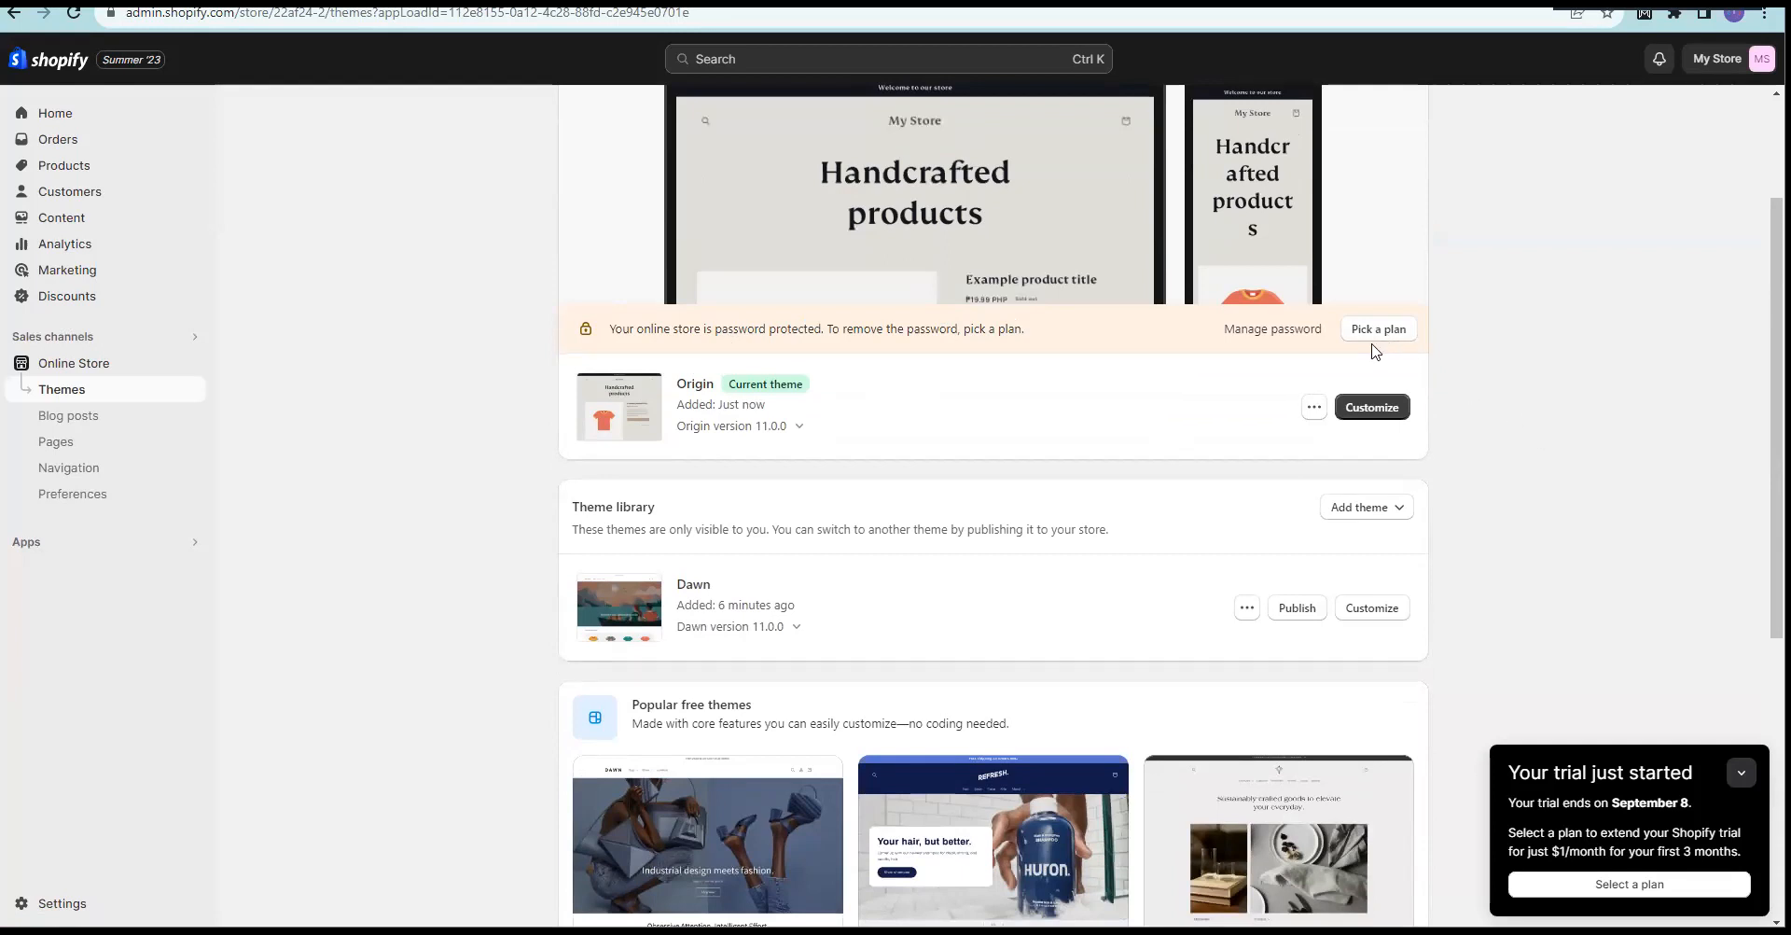
left_click_drag(809, 330, 998, 322)
left_click(792, 323)
left_click_drag(629, 327, 1028, 334)
left_click(1094, 338)
left_click_drag(619, 328, 1062, 336)
left_click(1062, 336)
Step: Check the September 8 trial end date and reload the Themes page
left_click(1629, 807)
left_click_drag(1614, 806, 1698, 811)
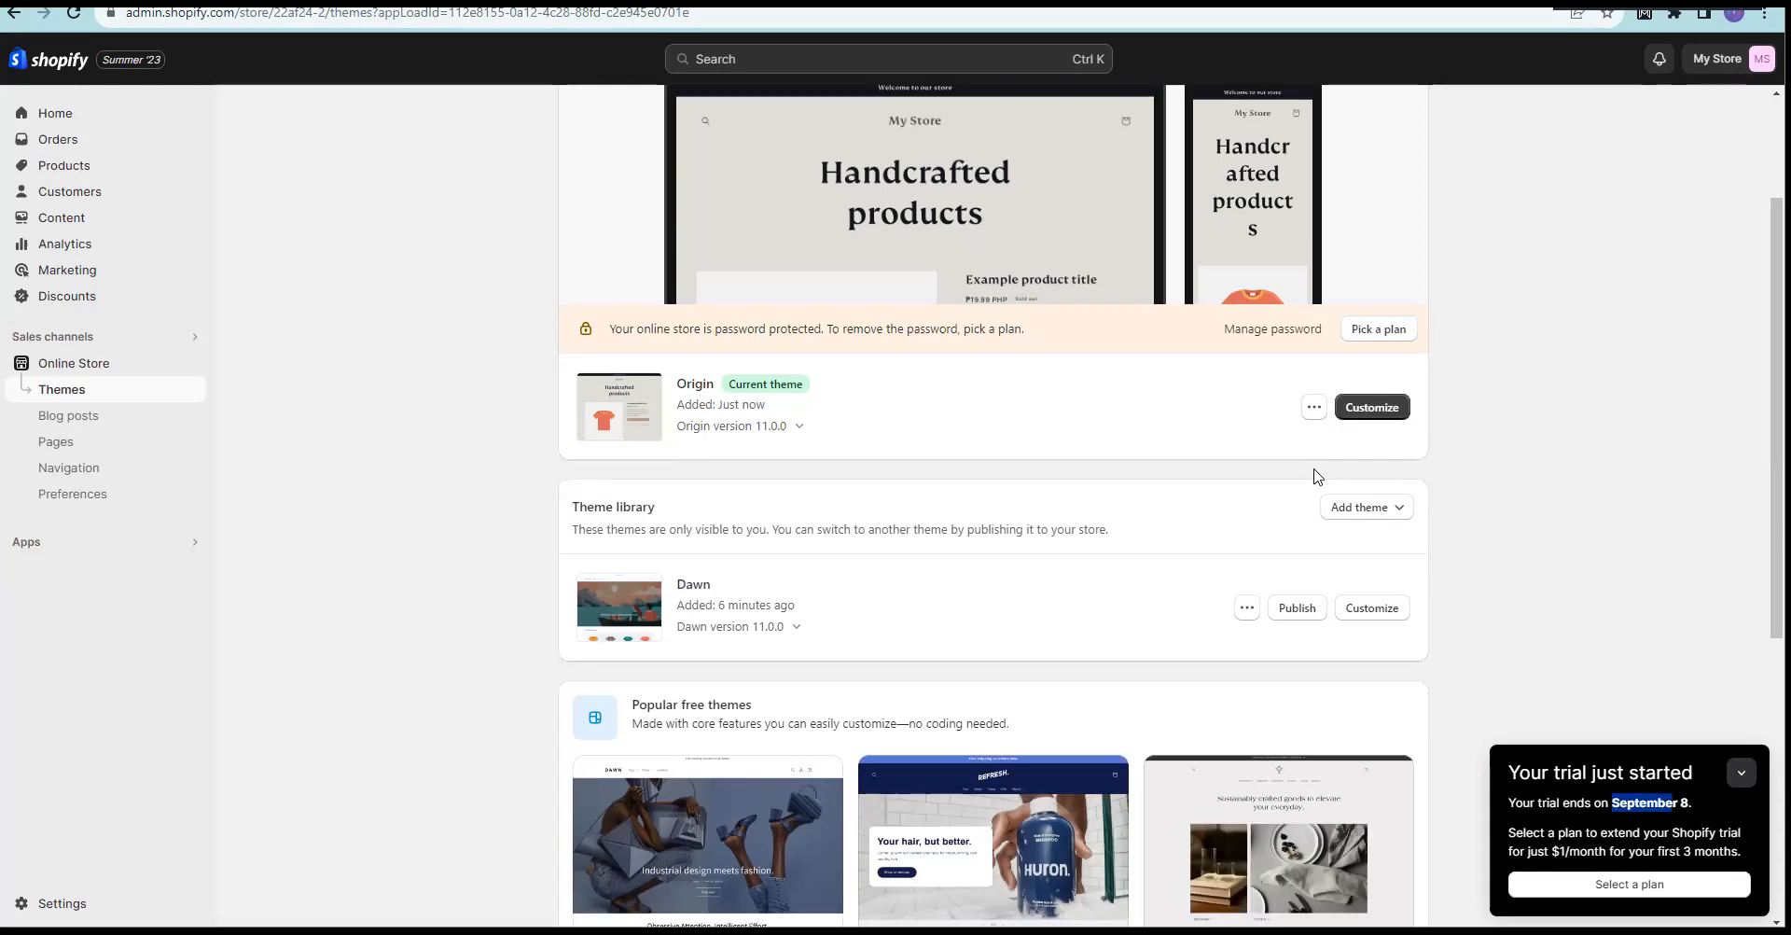
left_click(1557, 415)
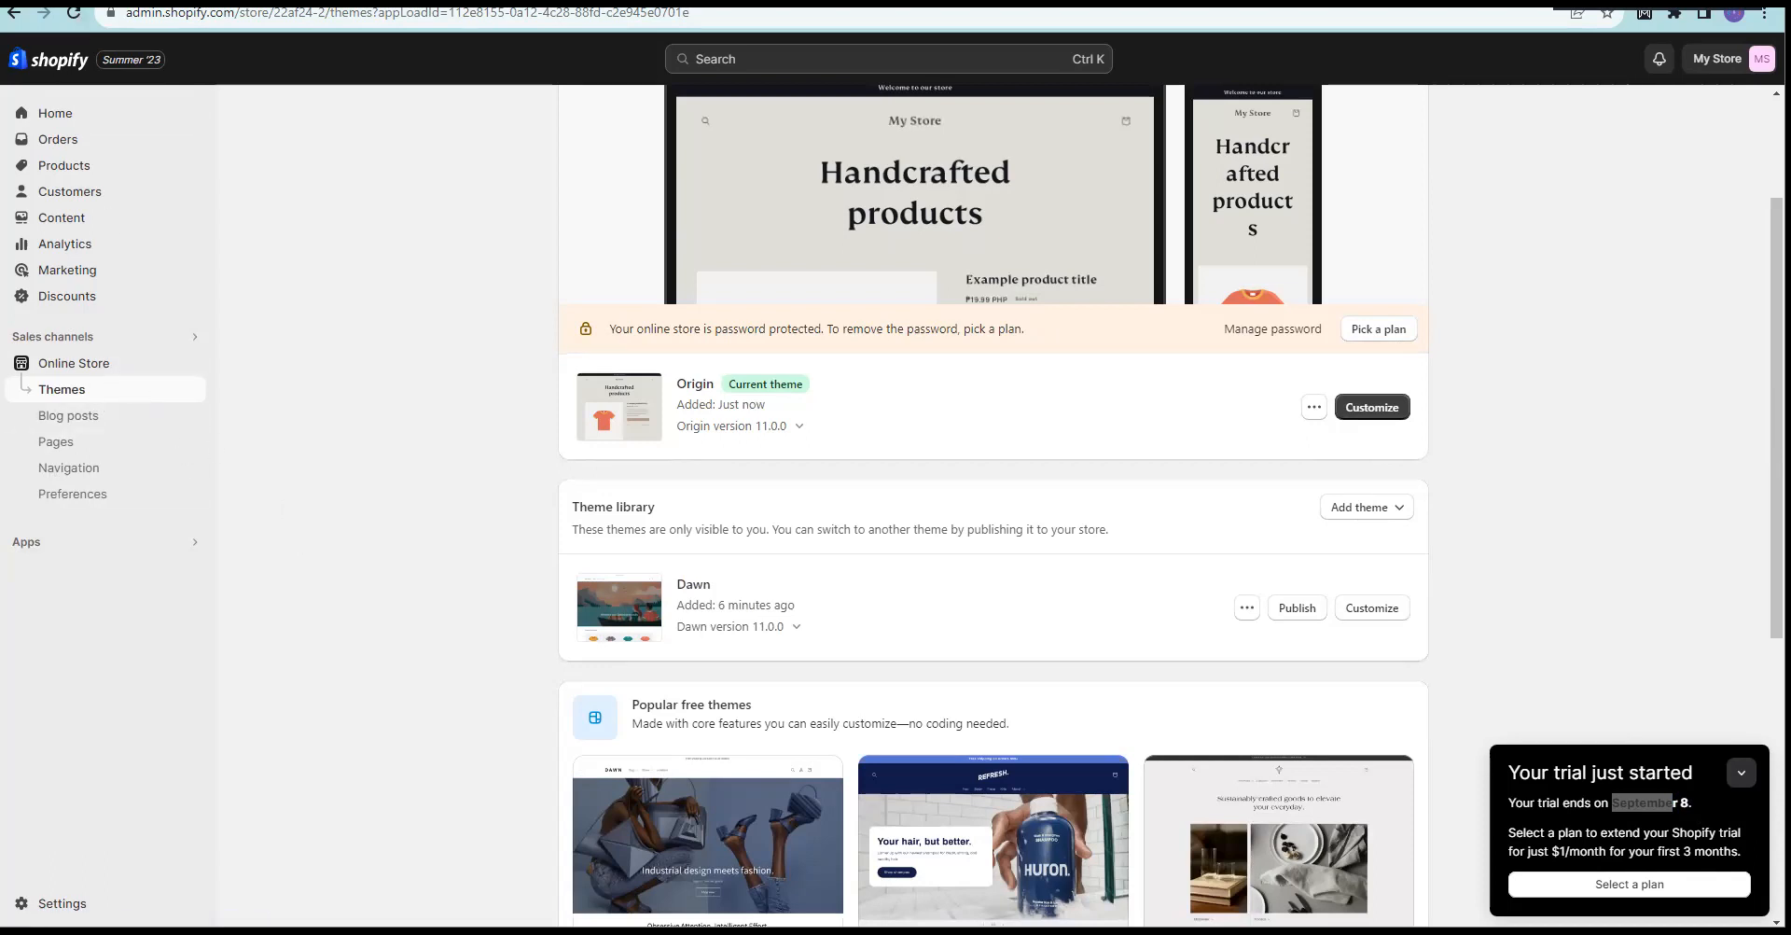
key("F5")
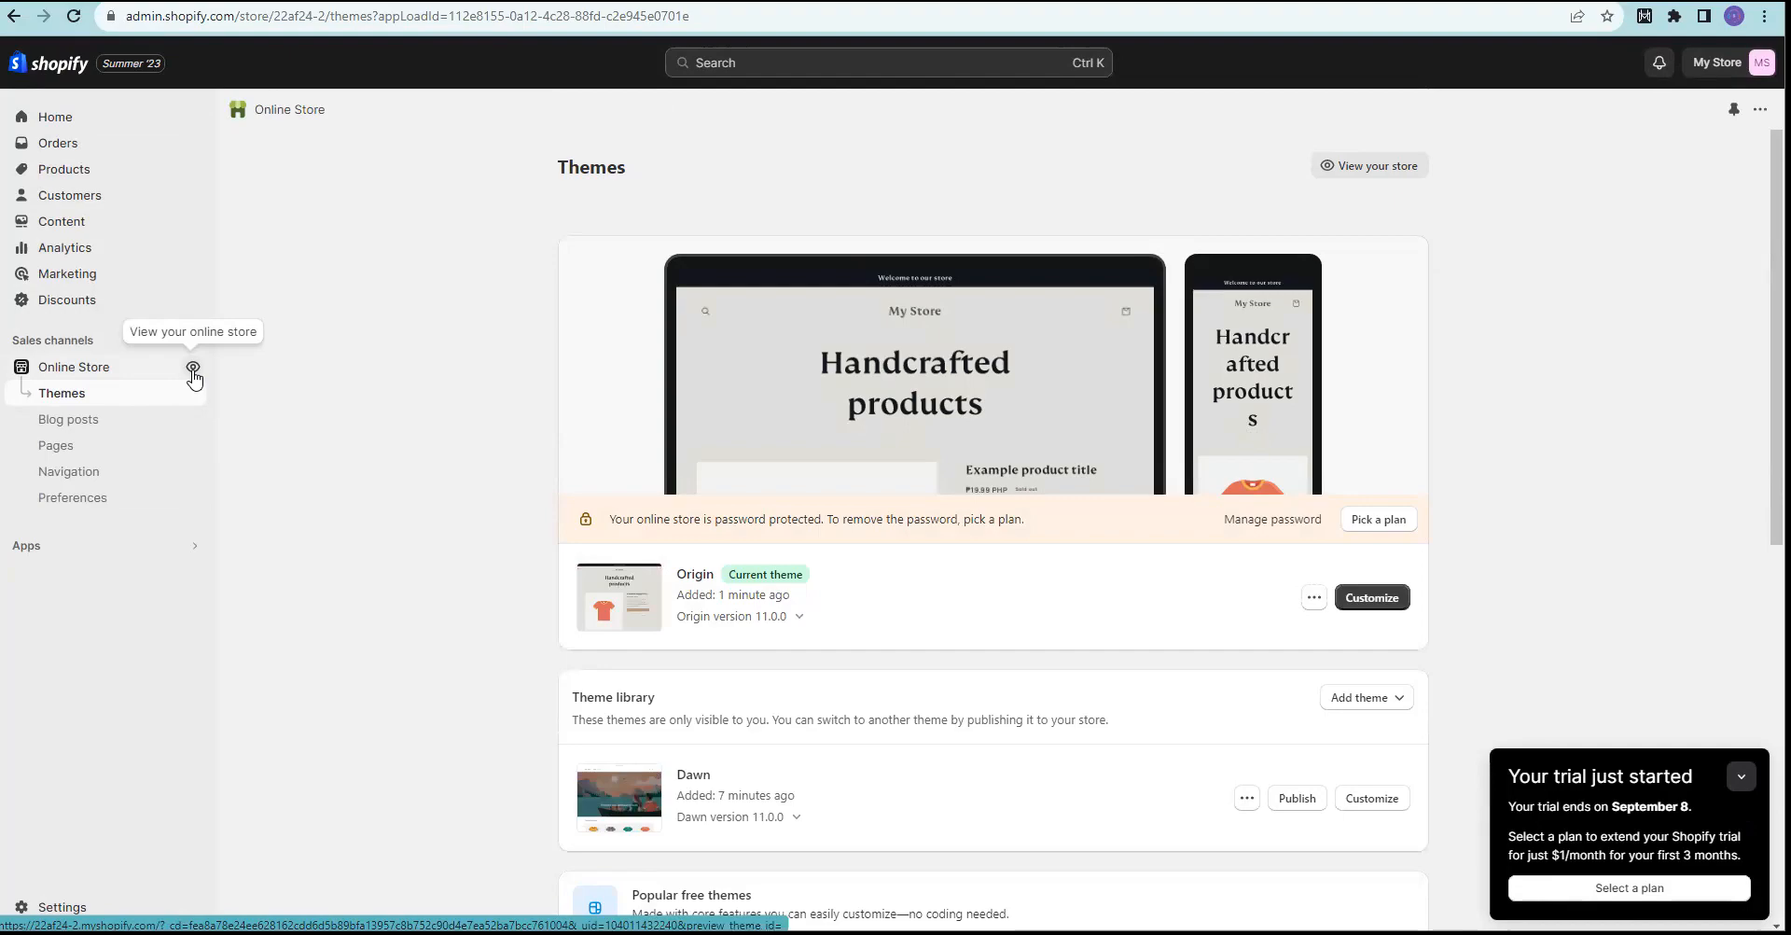
Step: View the live My Store storefront running the Origin theme in a new window
left_click(193, 371)
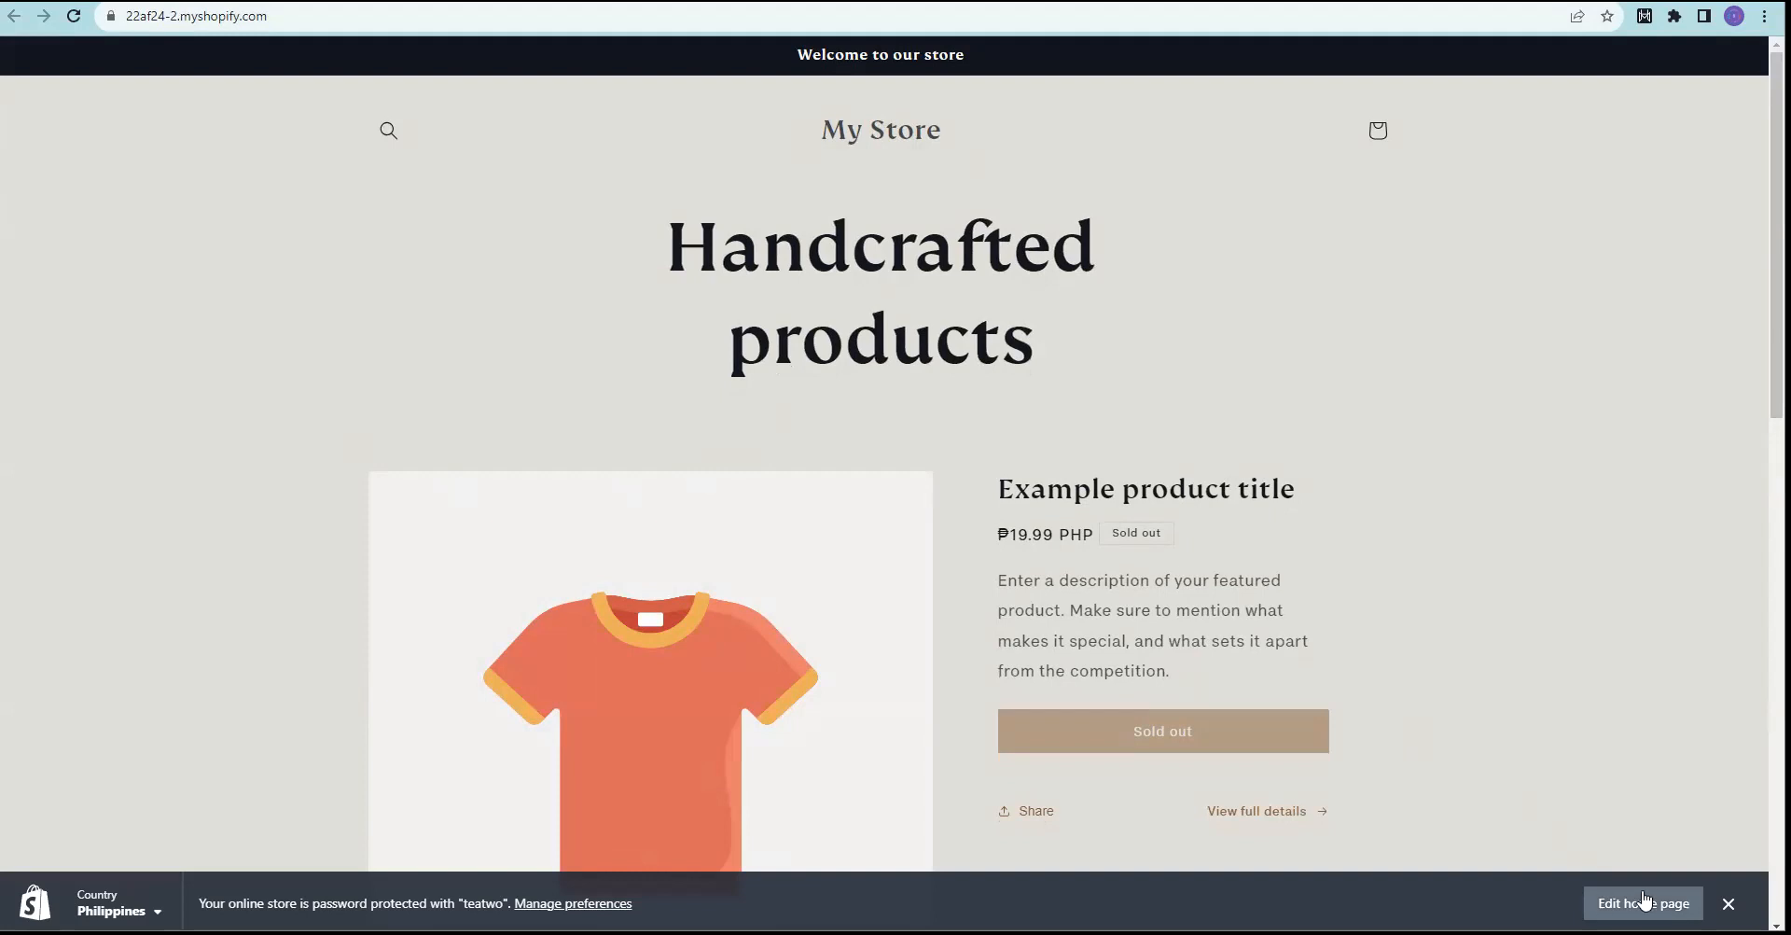
Step: Edit the Origin home page in the theme editor and select its Header section
left_click(1644, 904)
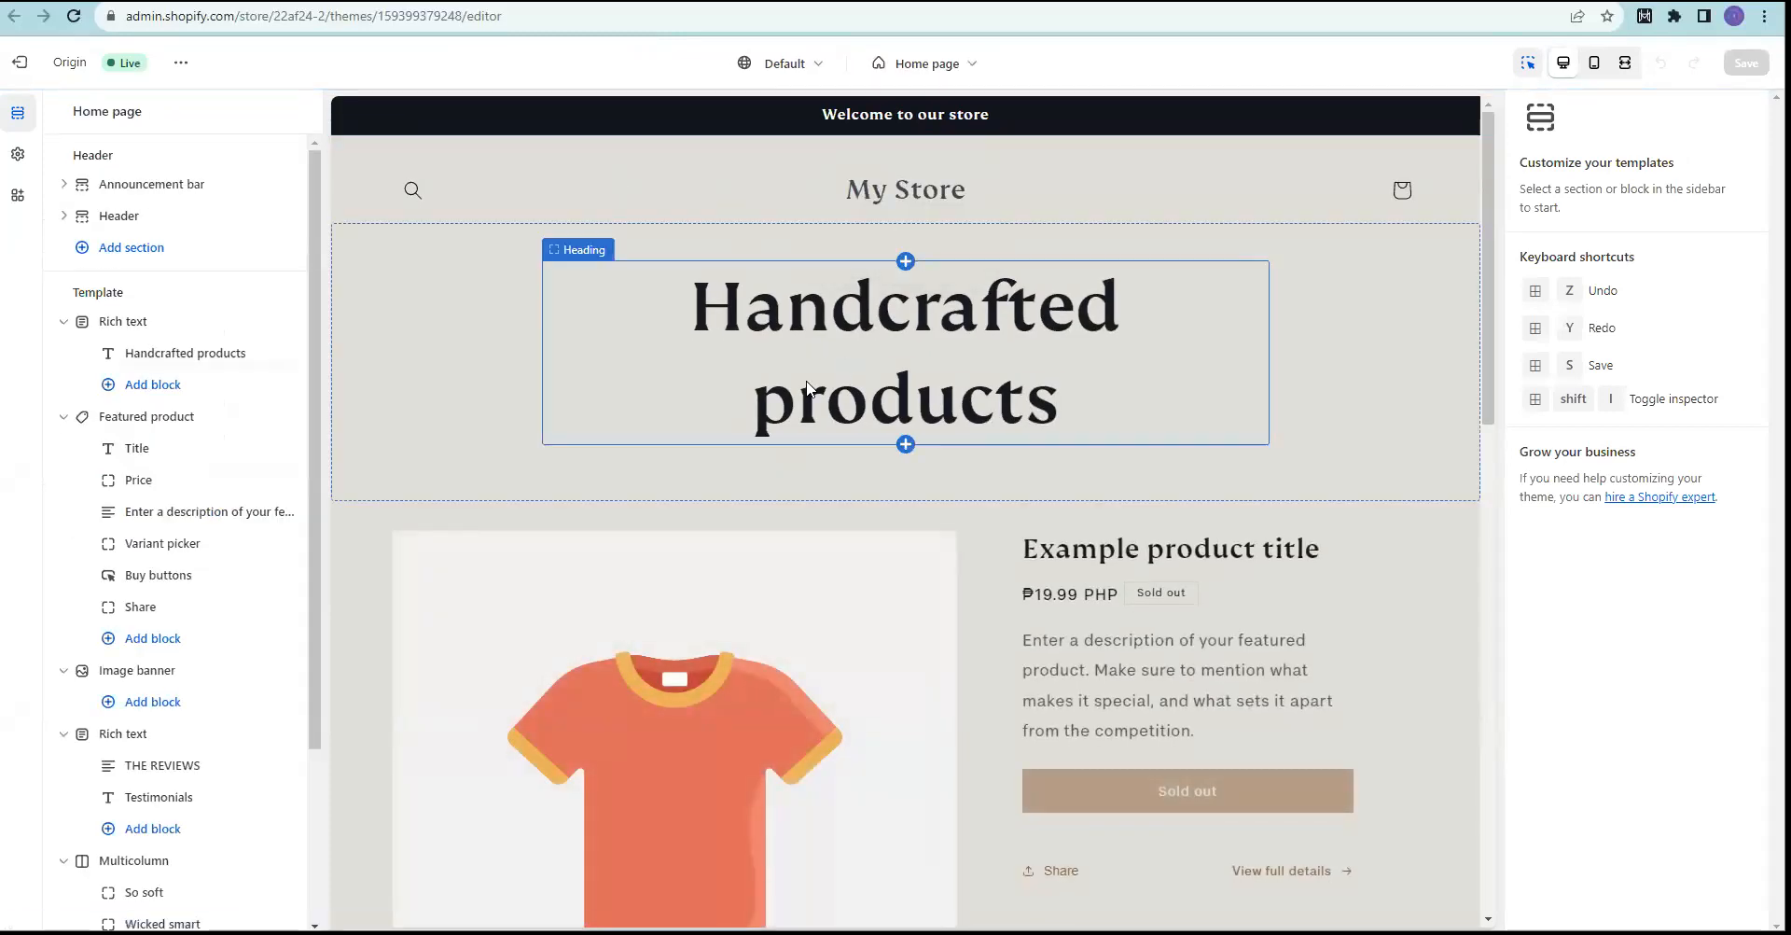
left_click(875, 193)
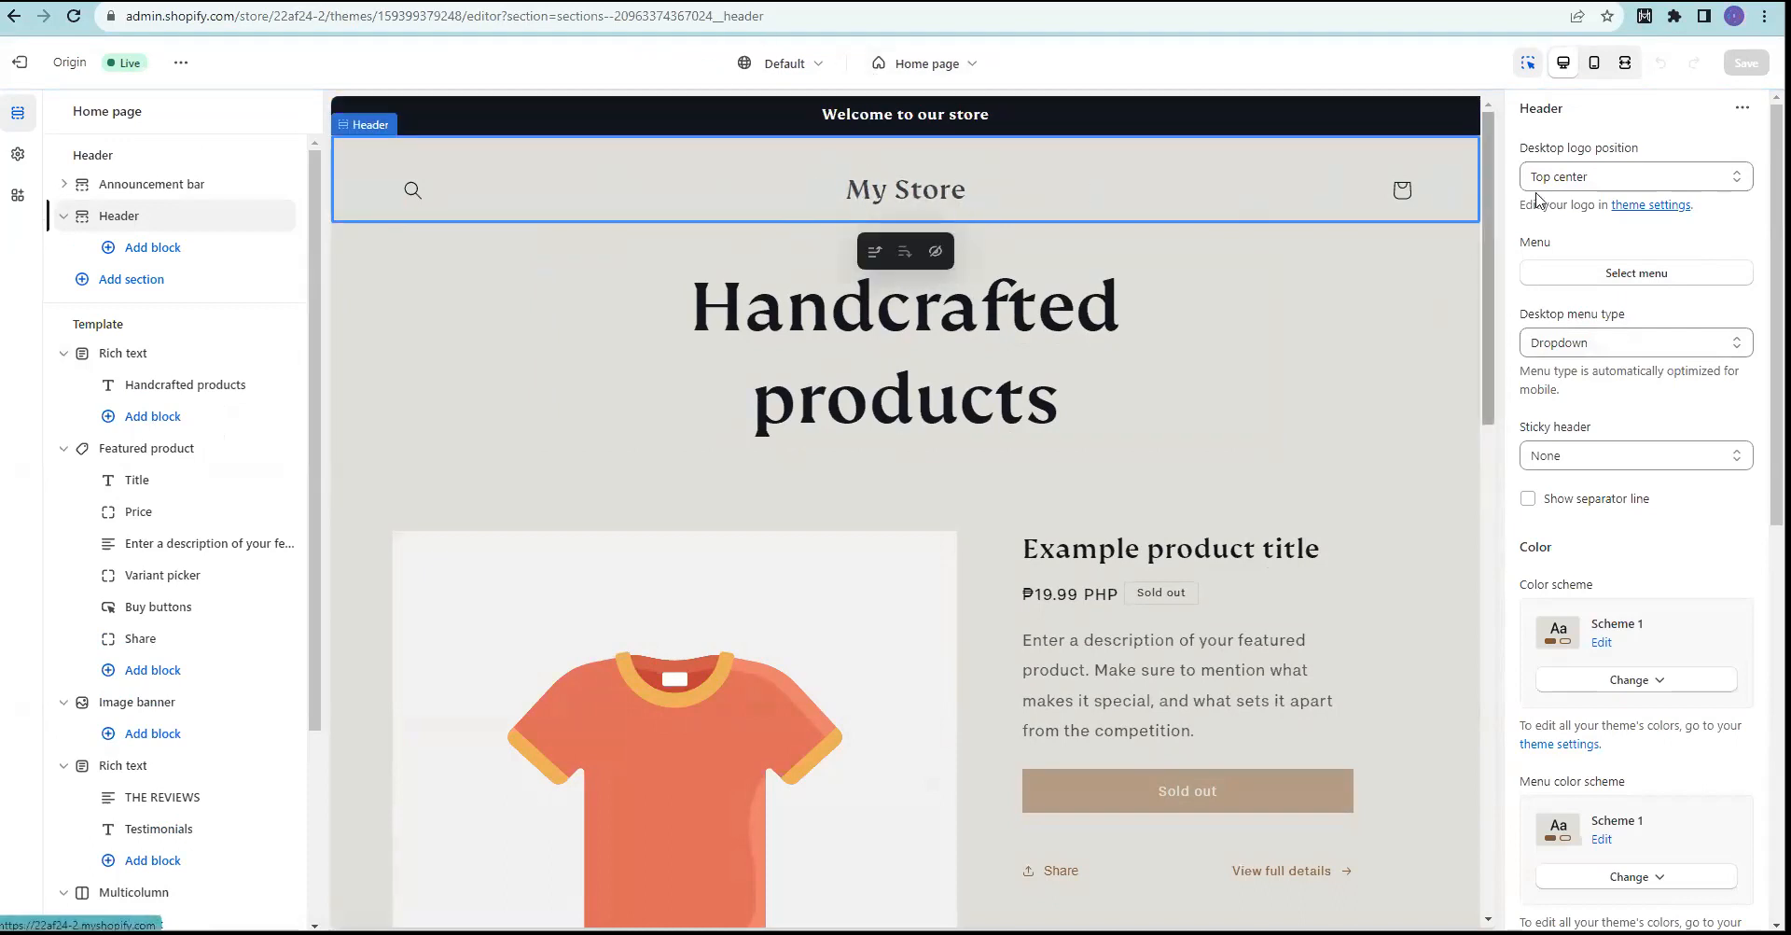
left_click(1741, 108)
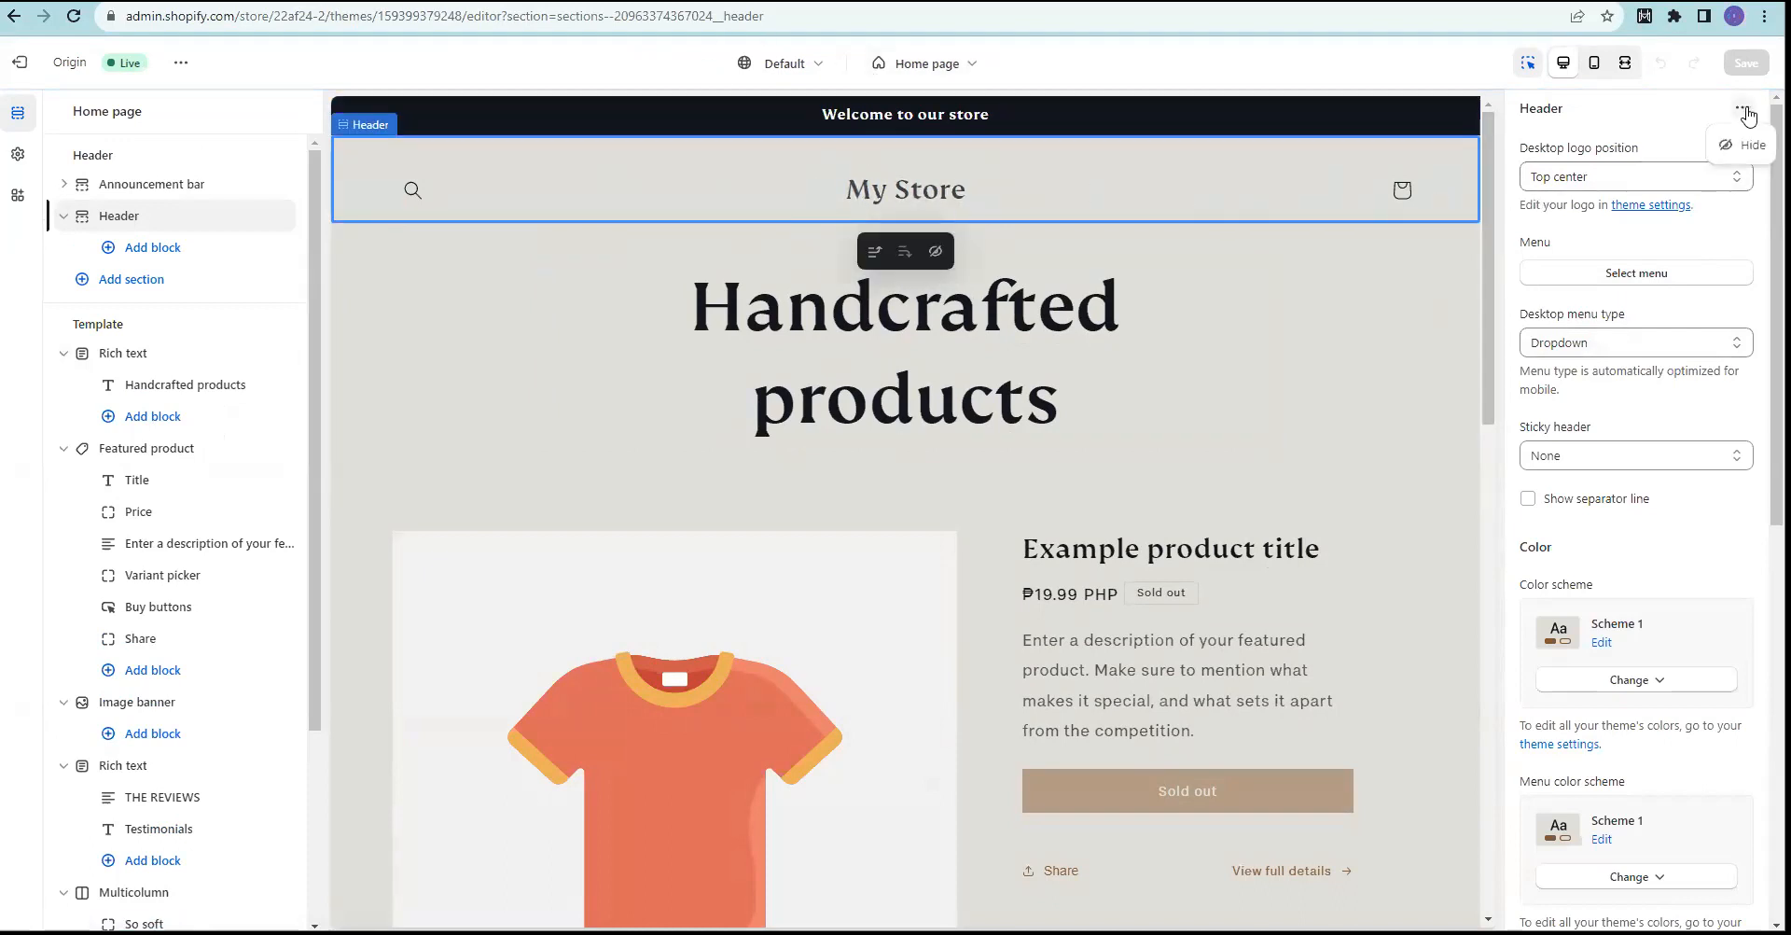
left_click(910, 189)
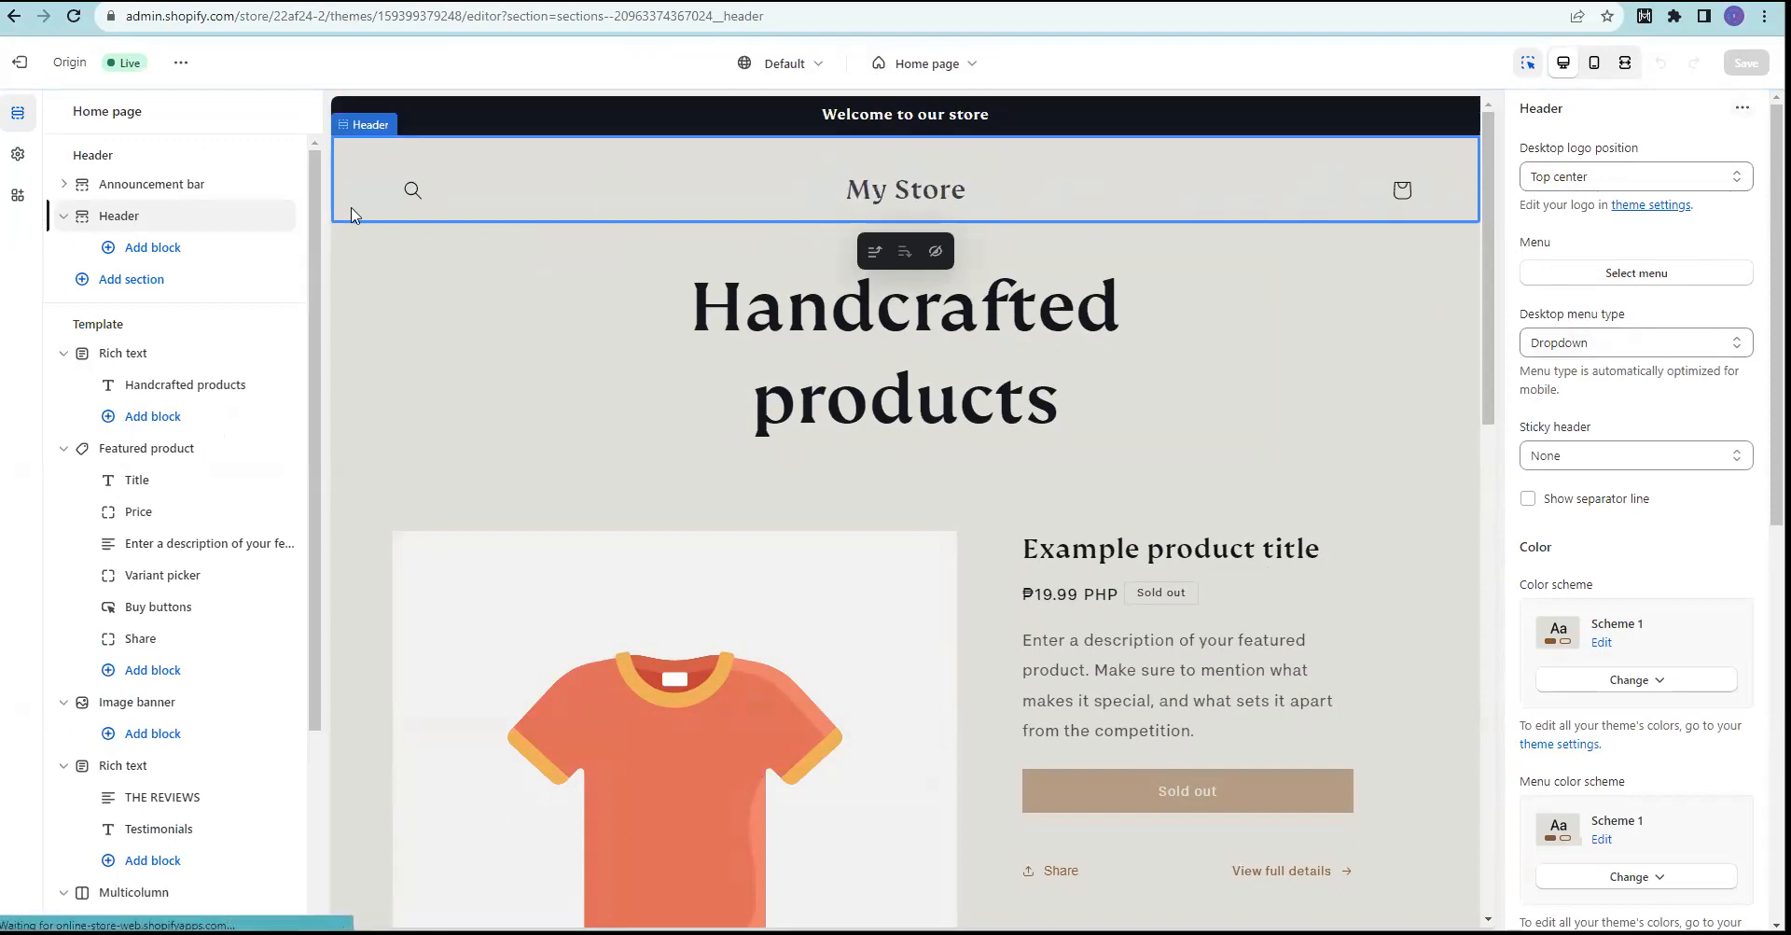
left_click(831, 186)
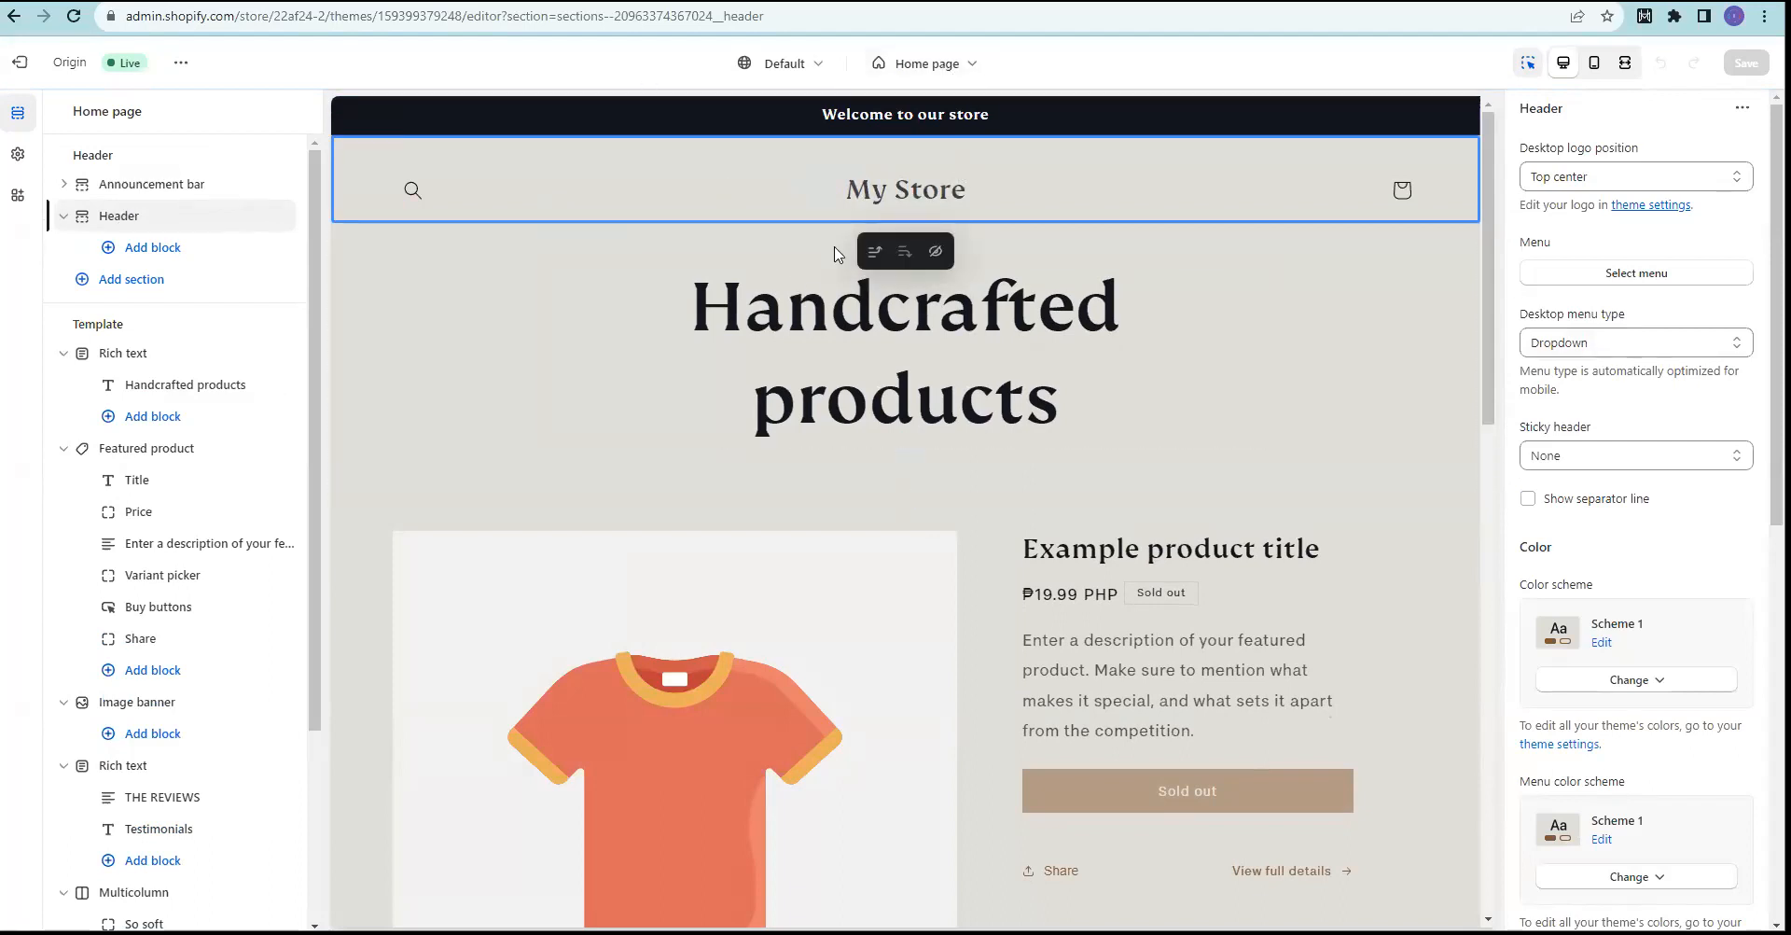
left_click(873, 184)
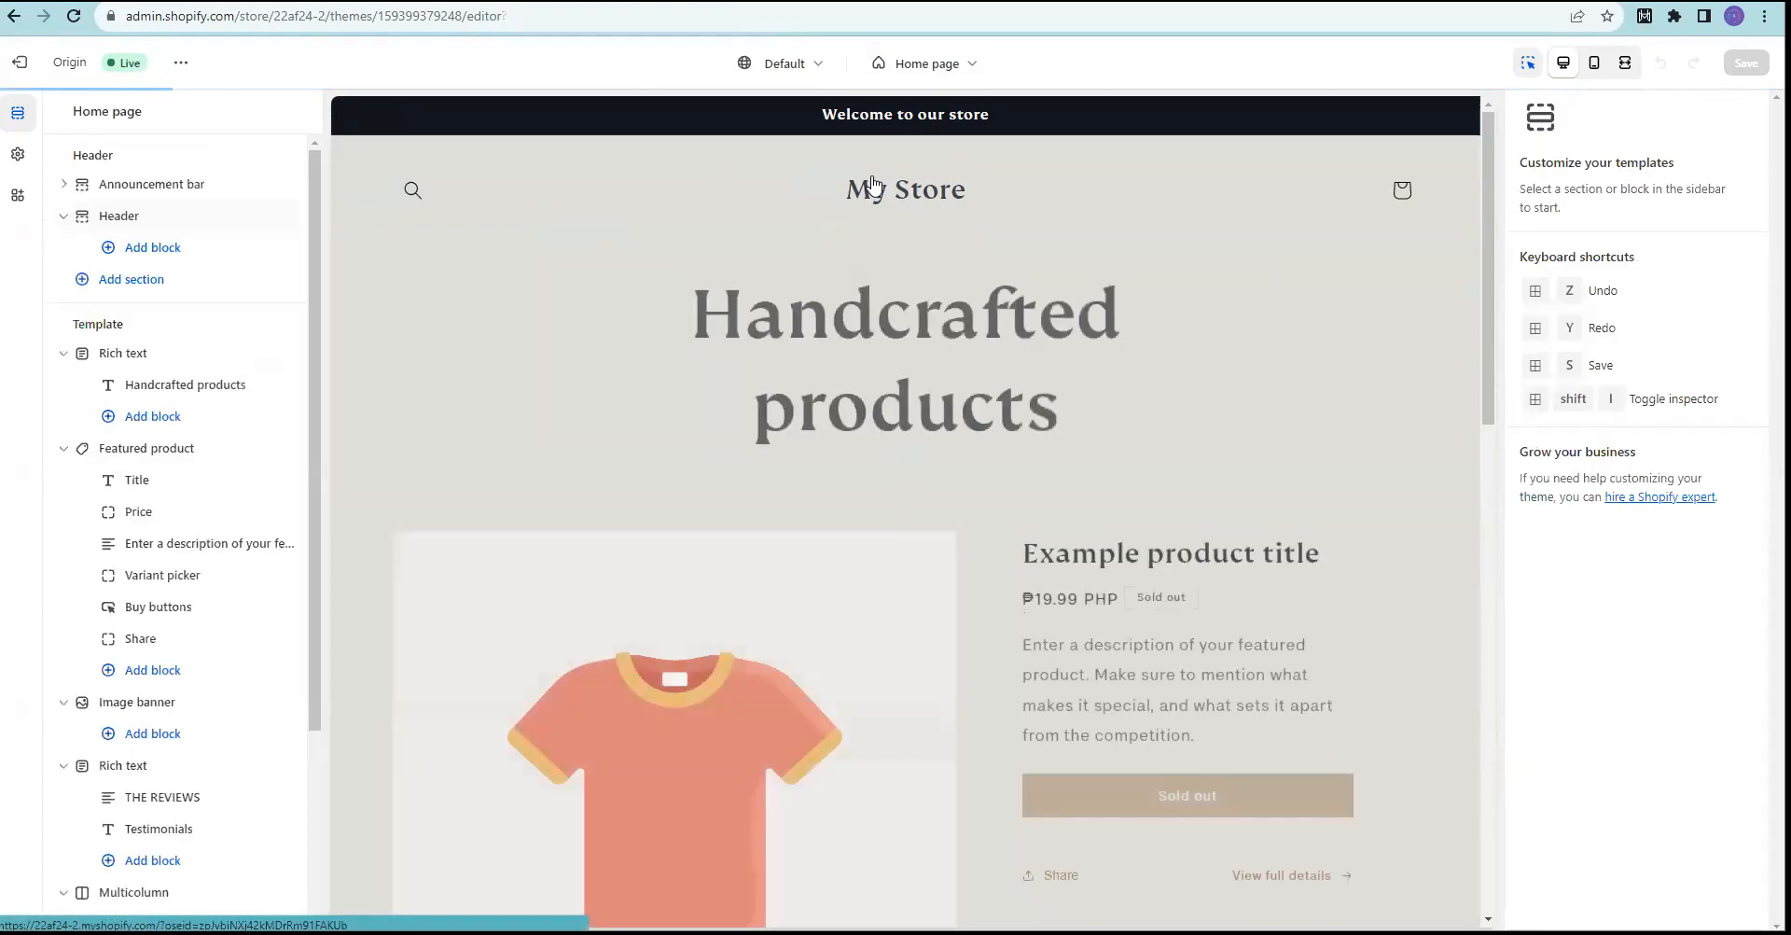
left_click(975, 182)
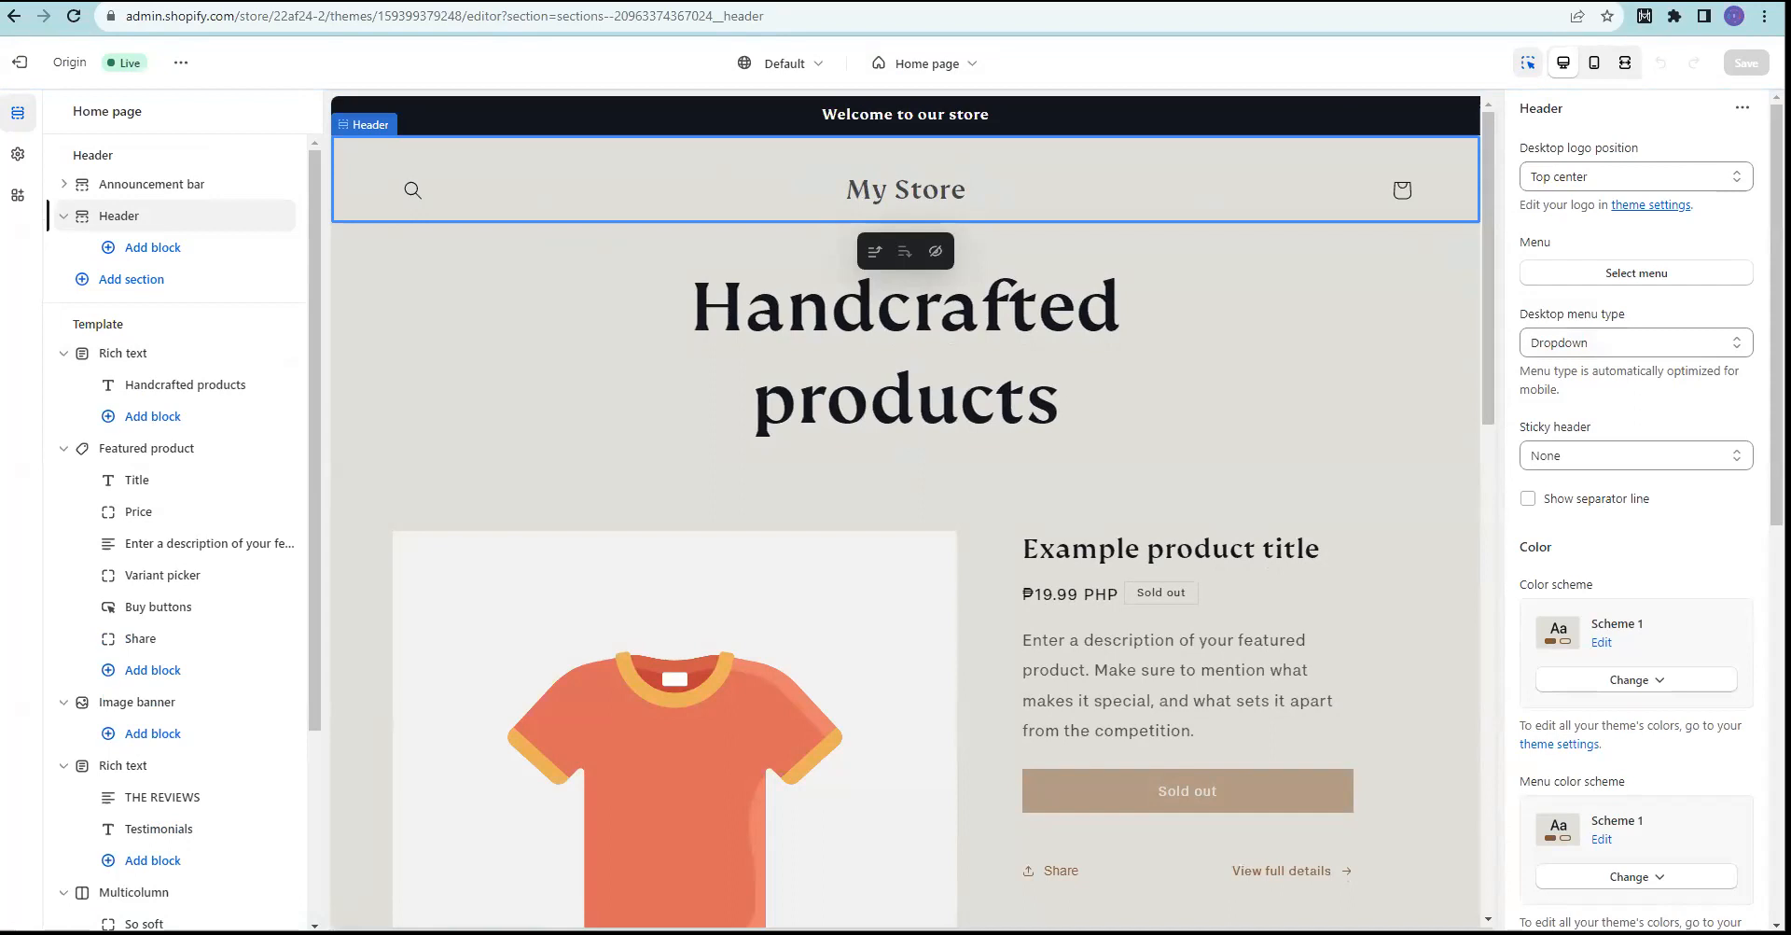
scroll(1642, 513, "down", 7)
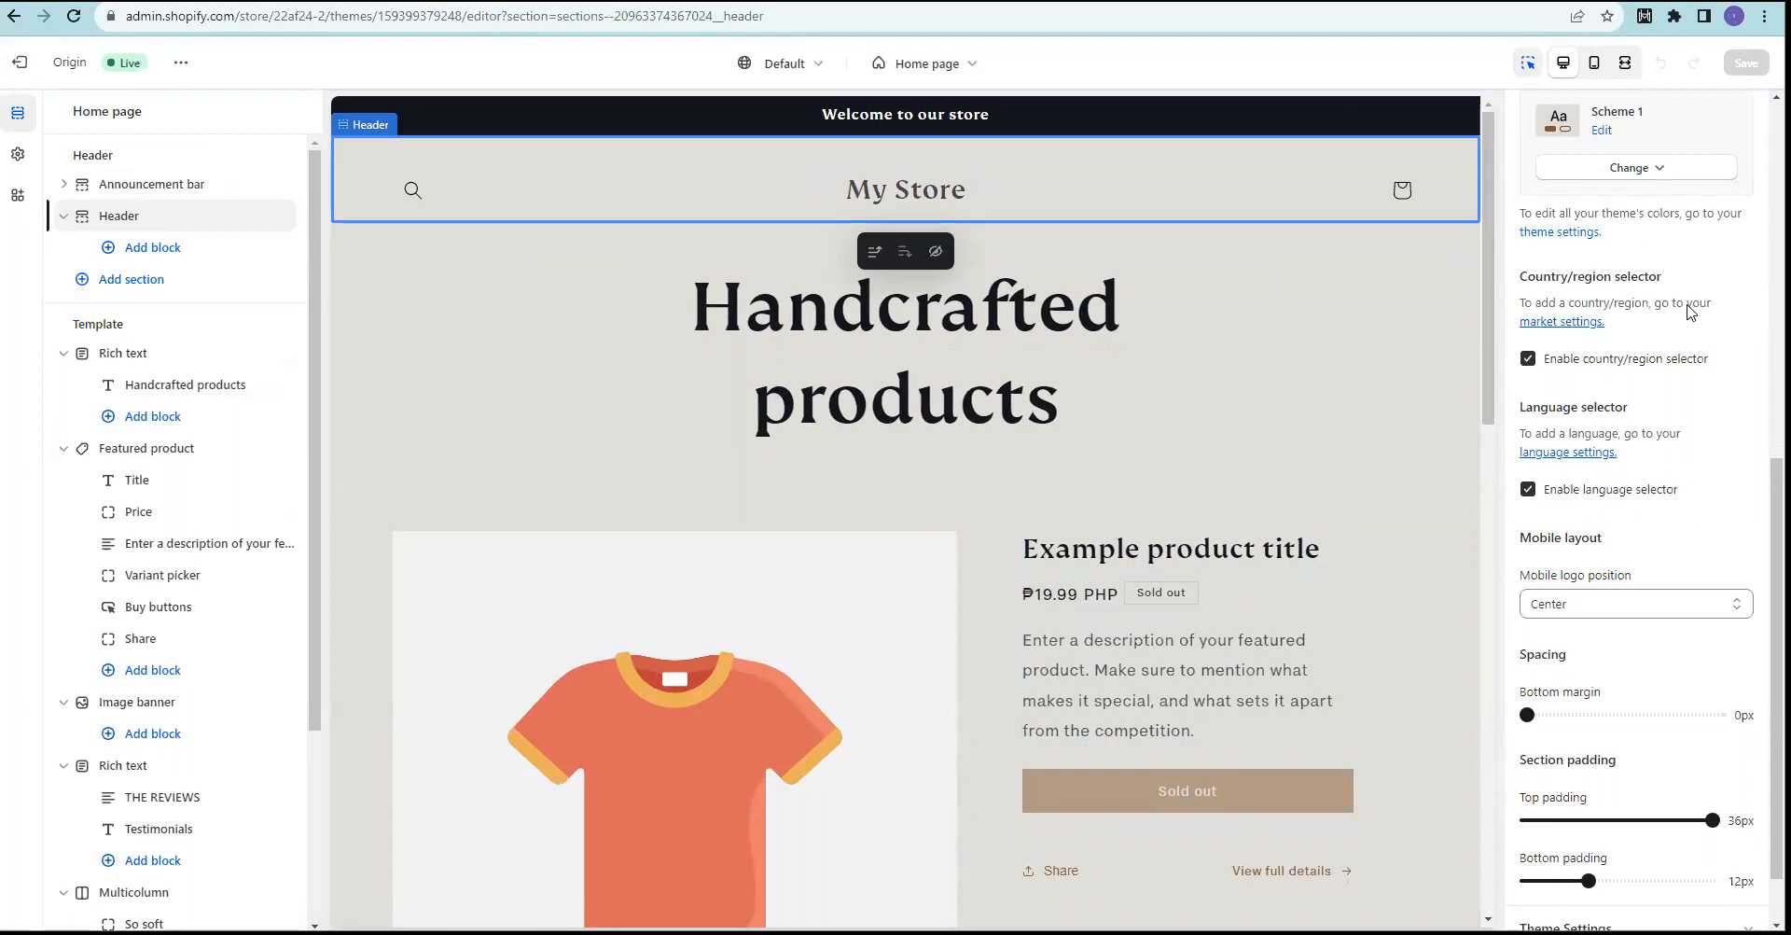
scroll(1749, 651, "down", 1)
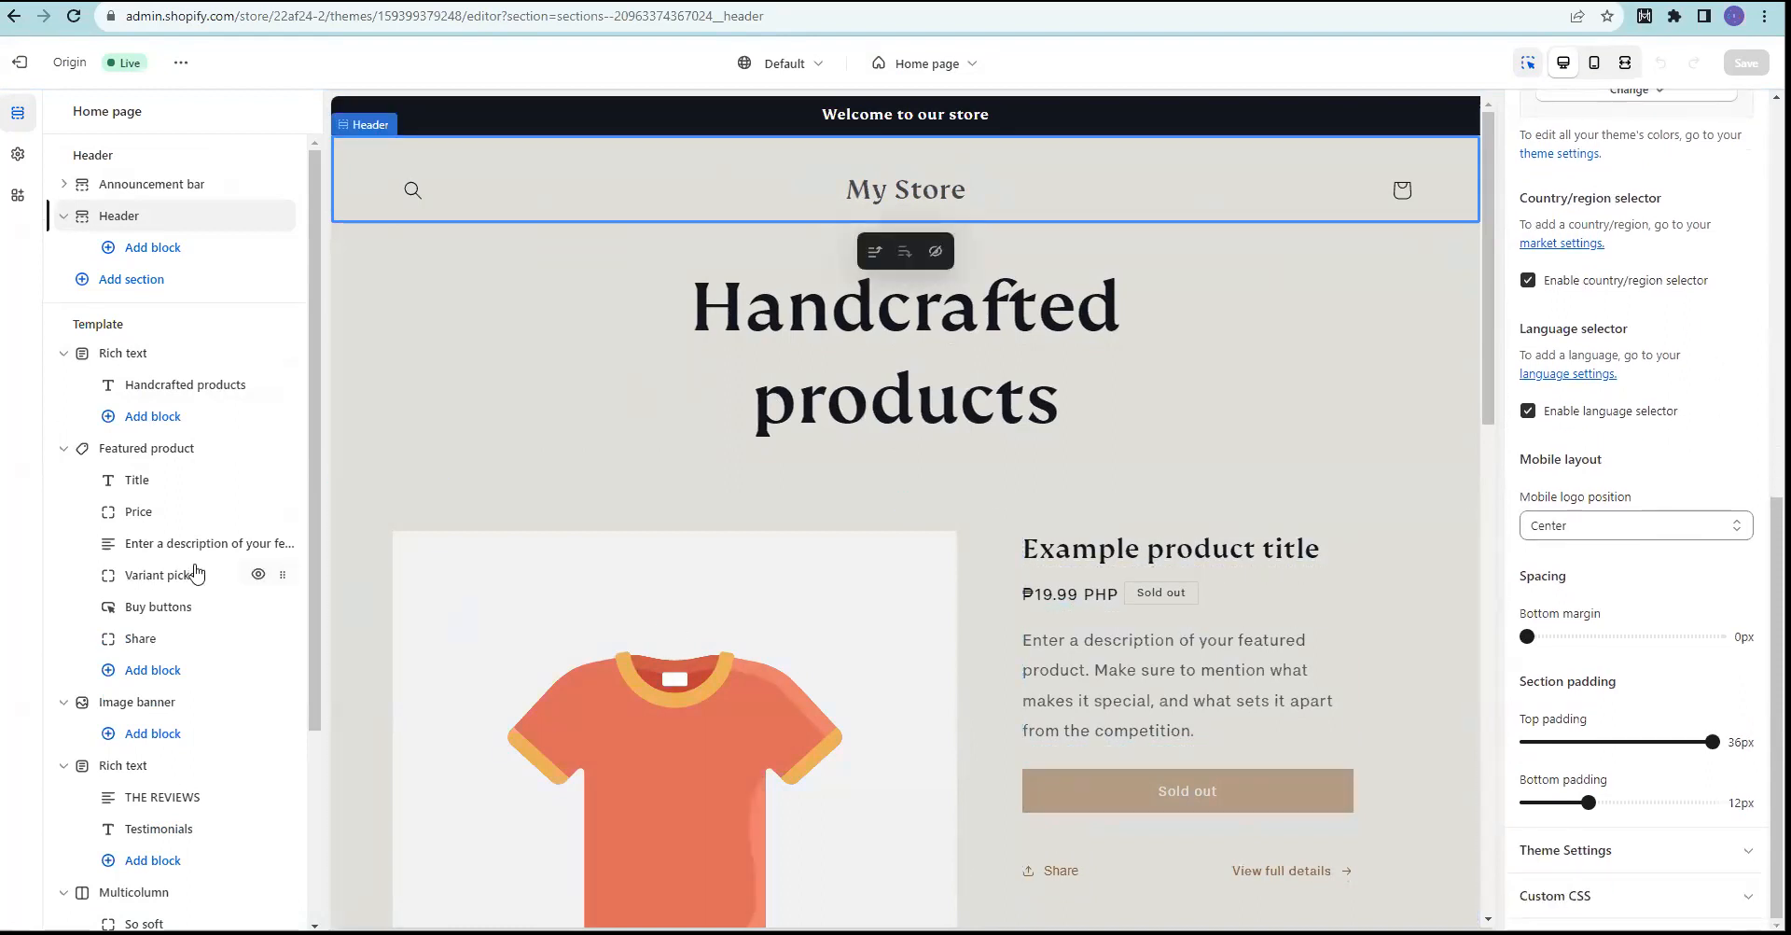
Step: Change the rich text heading from 'Handcrafted products' to 'Printing Designs'
left_click(898, 332)
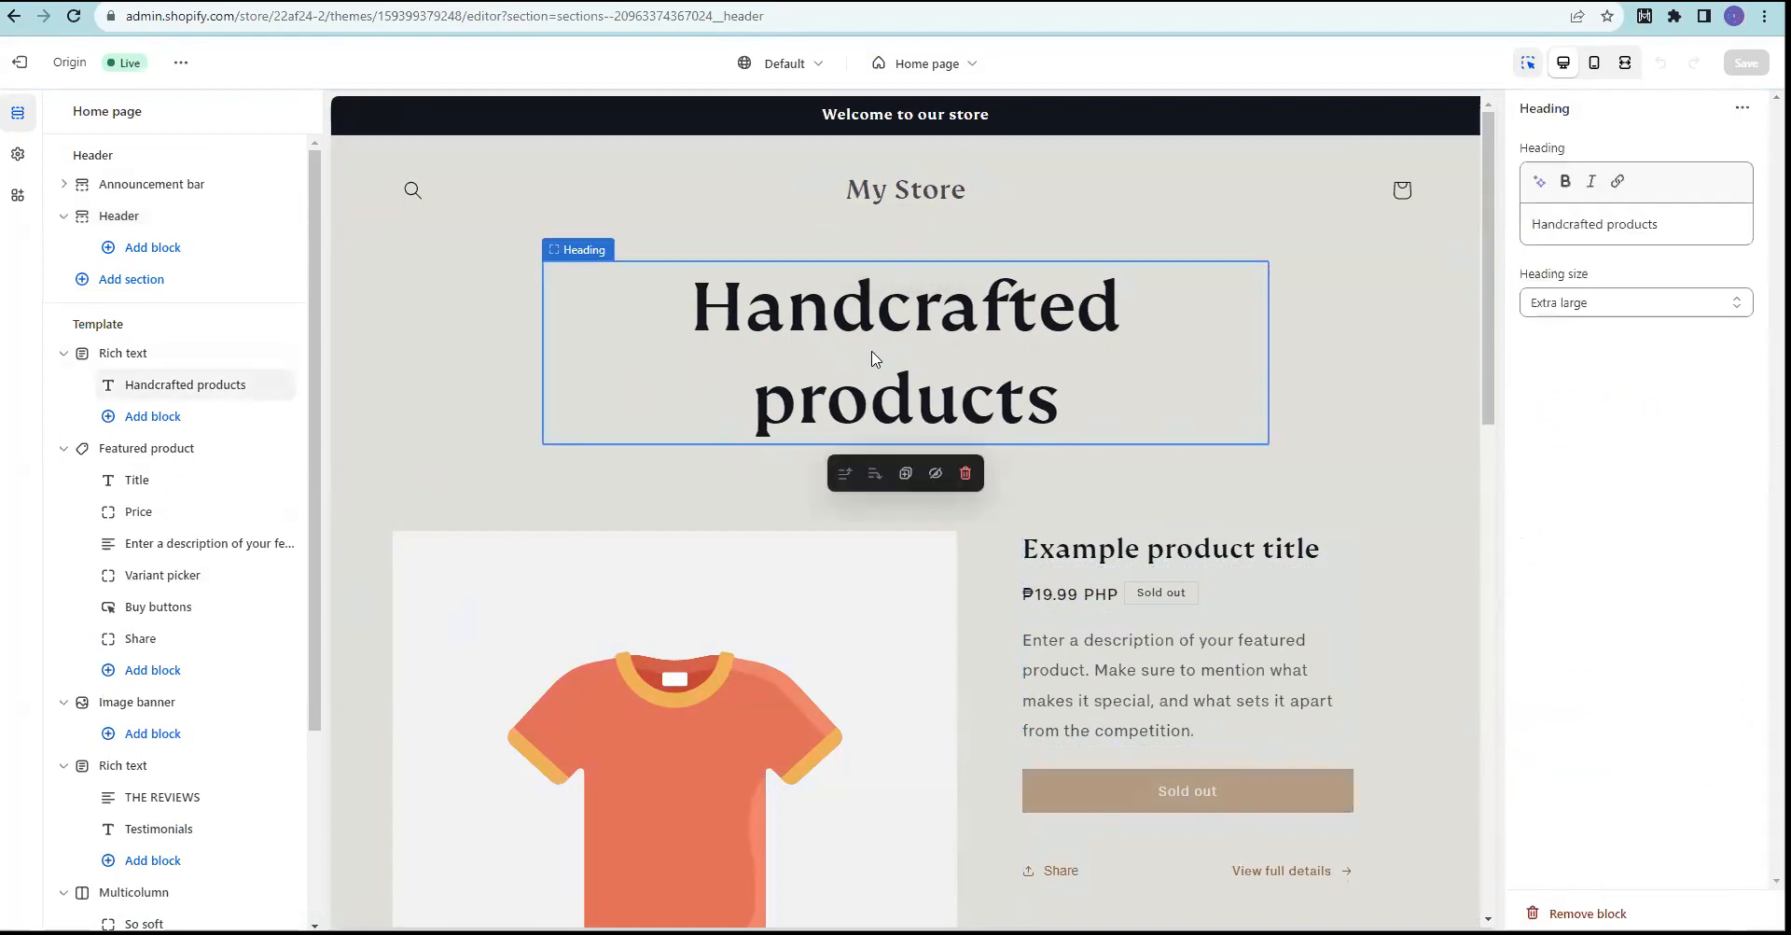
double_click(872, 354)
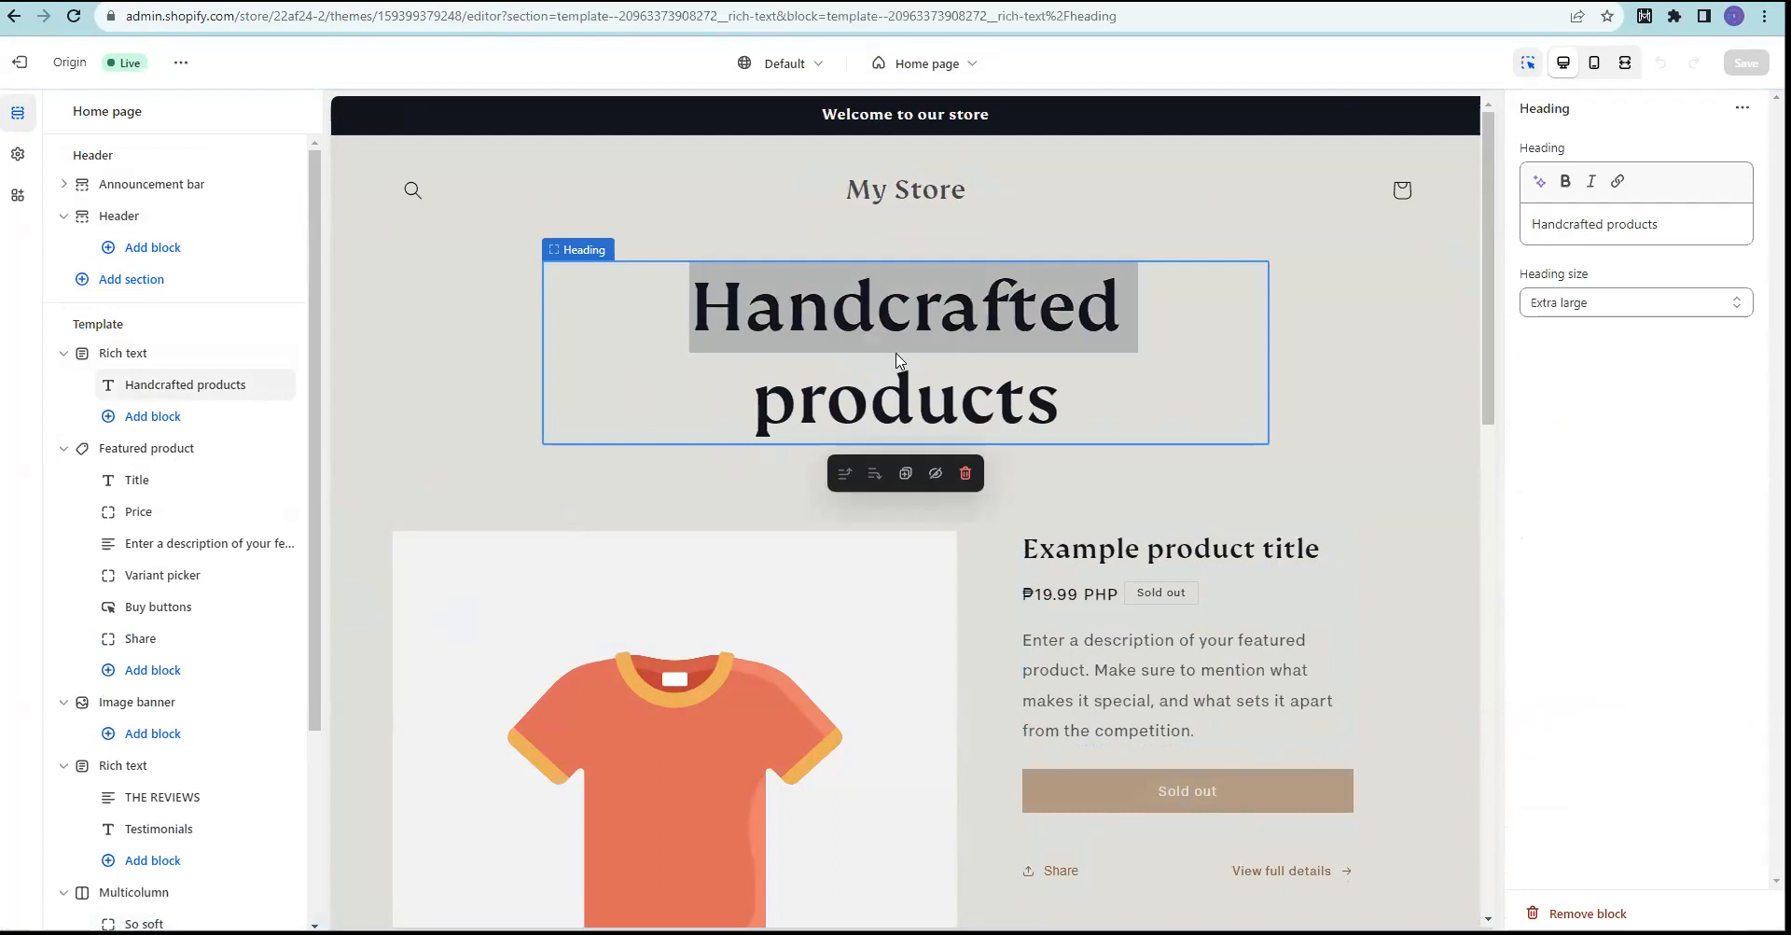
left_click(914, 377)
left_click(1610, 225)
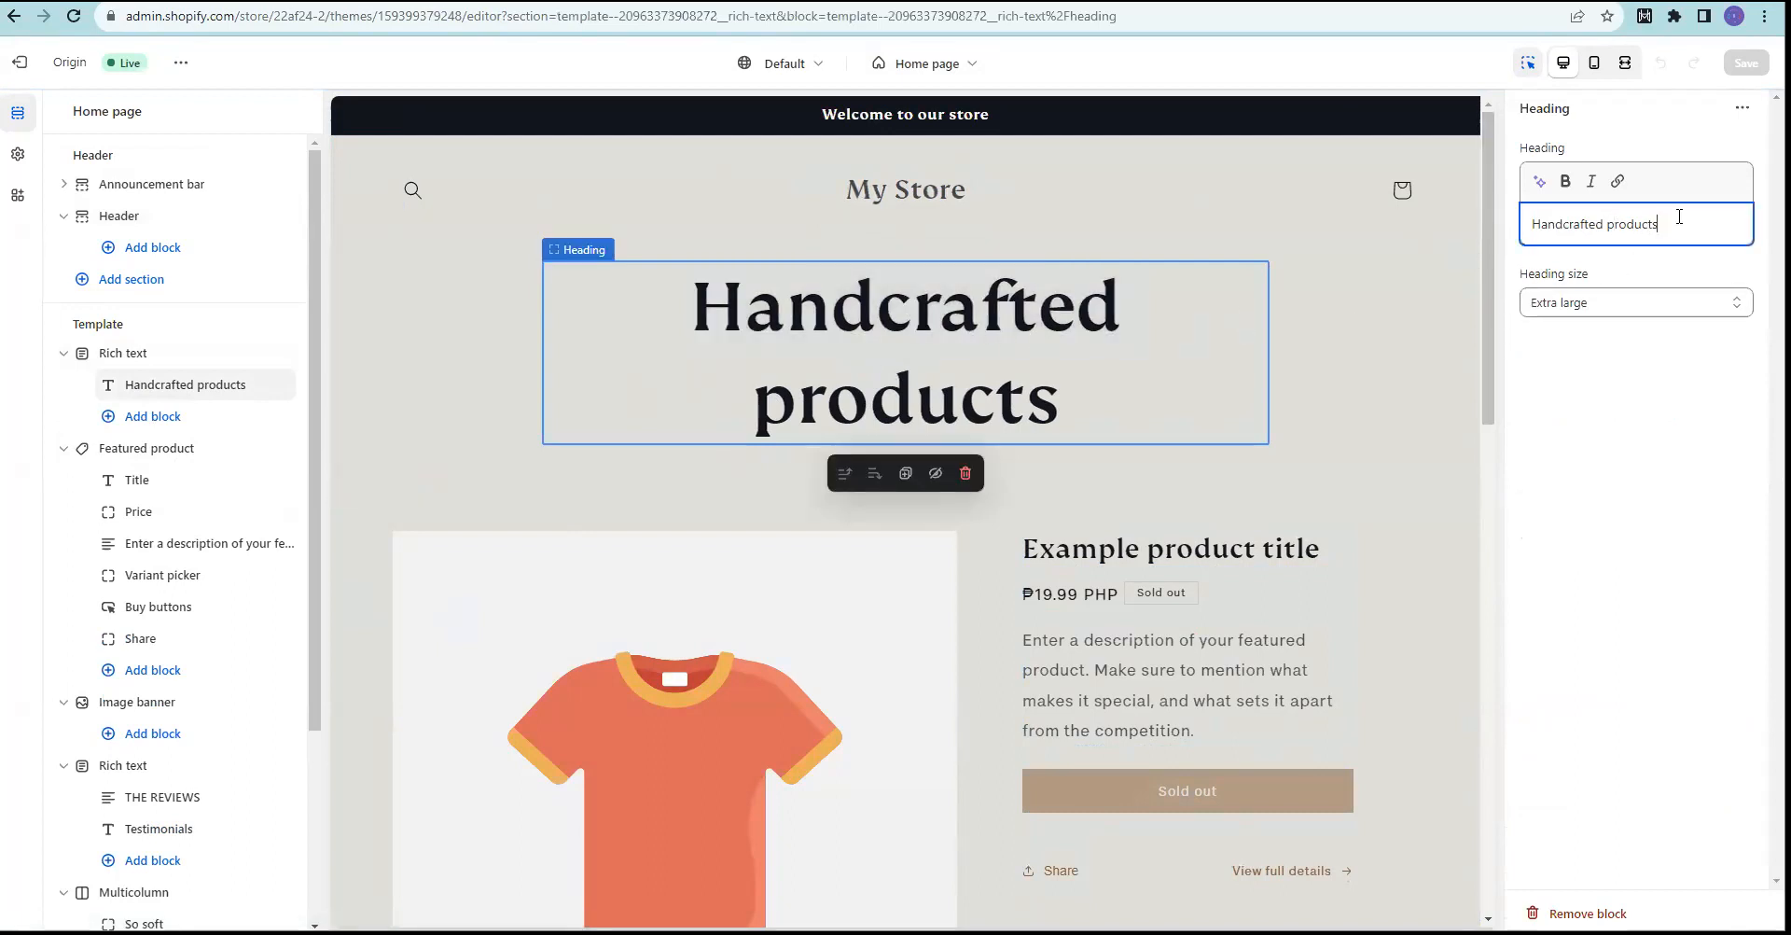
left_click_drag(1679, 216, 1516, 223)
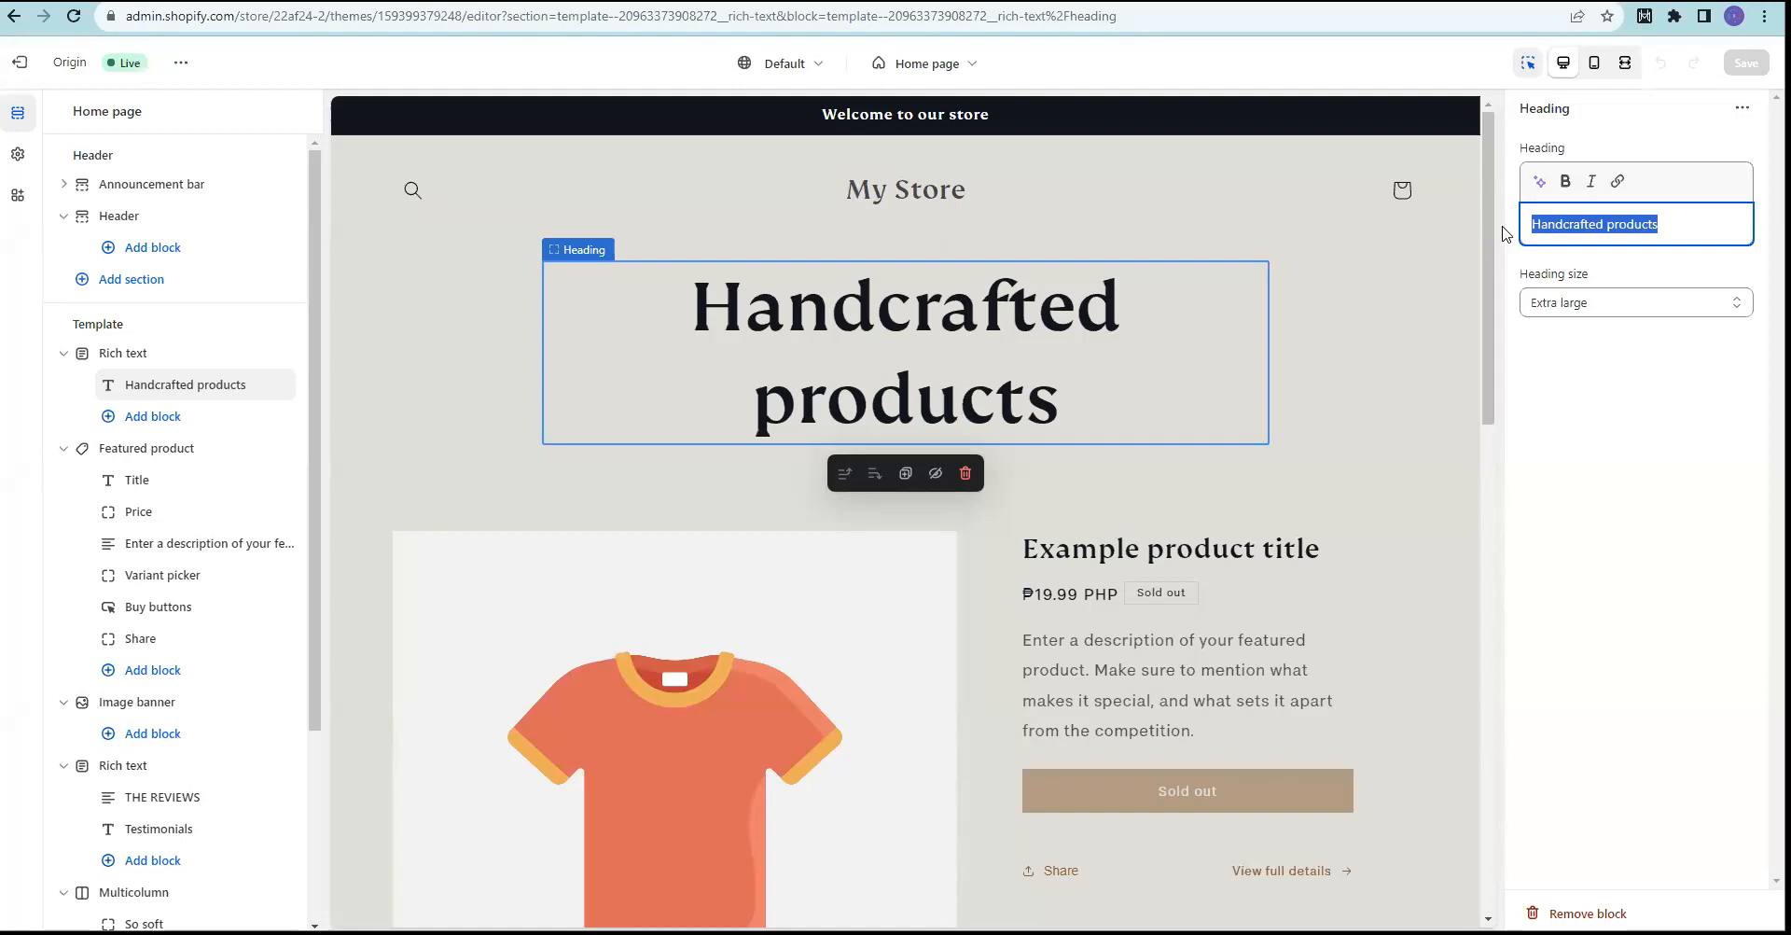
type("Priom")
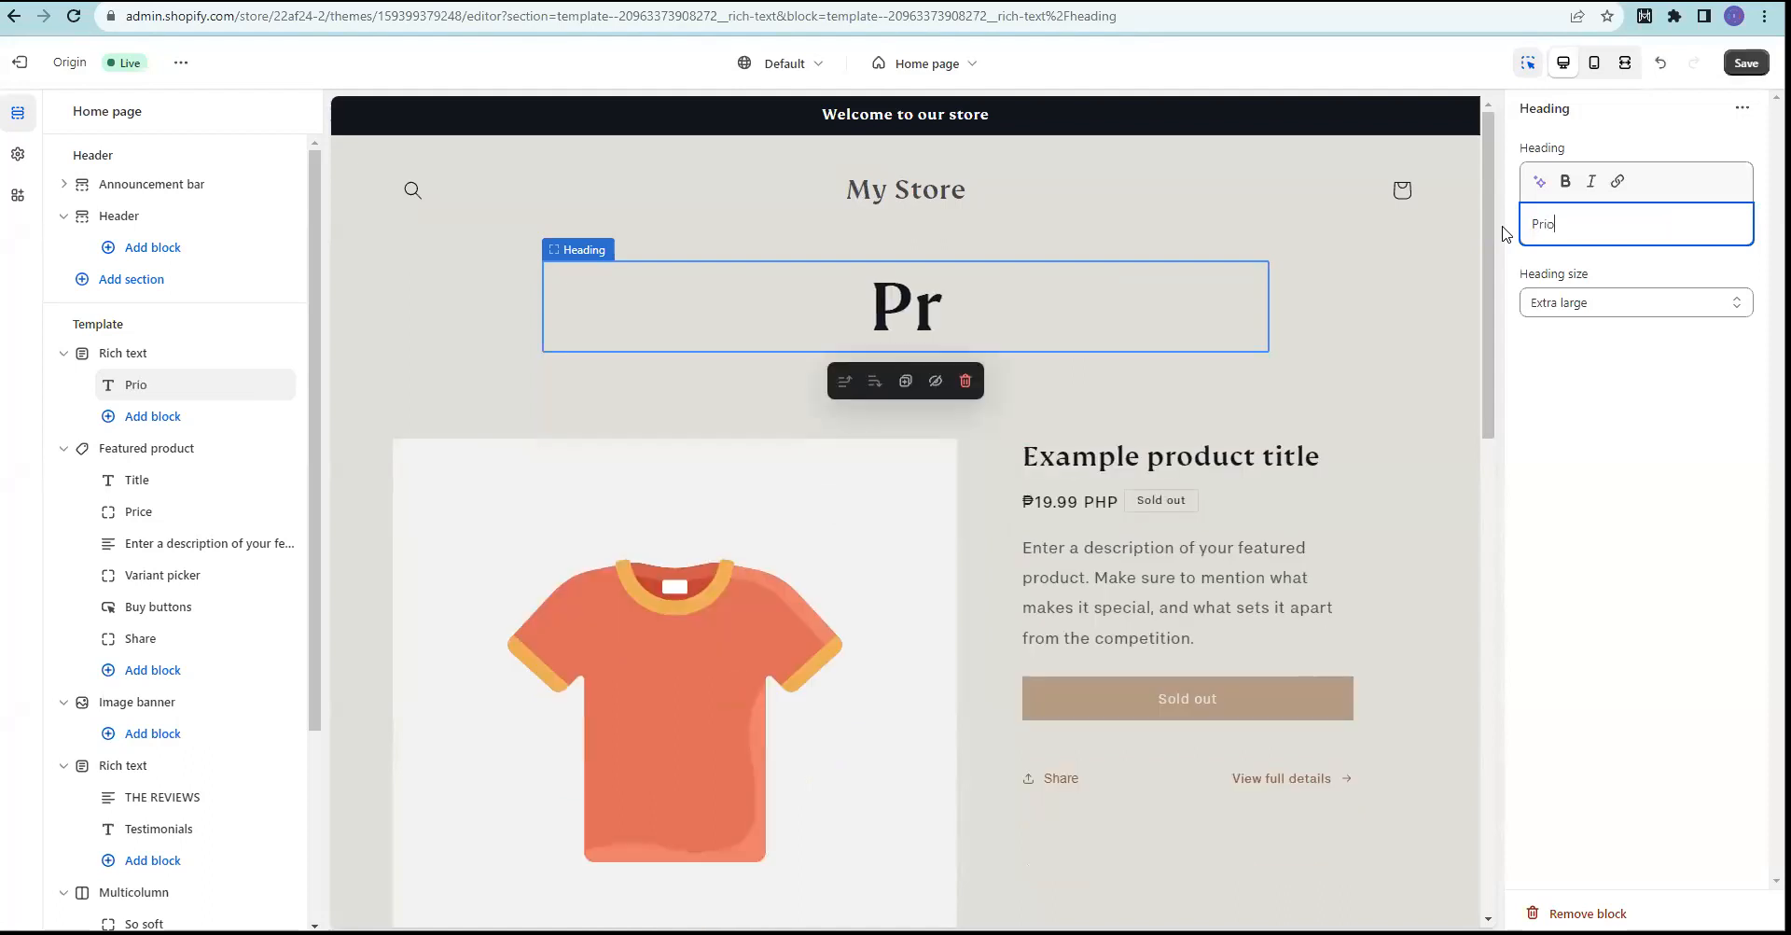
key("BackSpace")
type("n")
key("BackSpace")
key("BackSpace")
type("nting Designs")
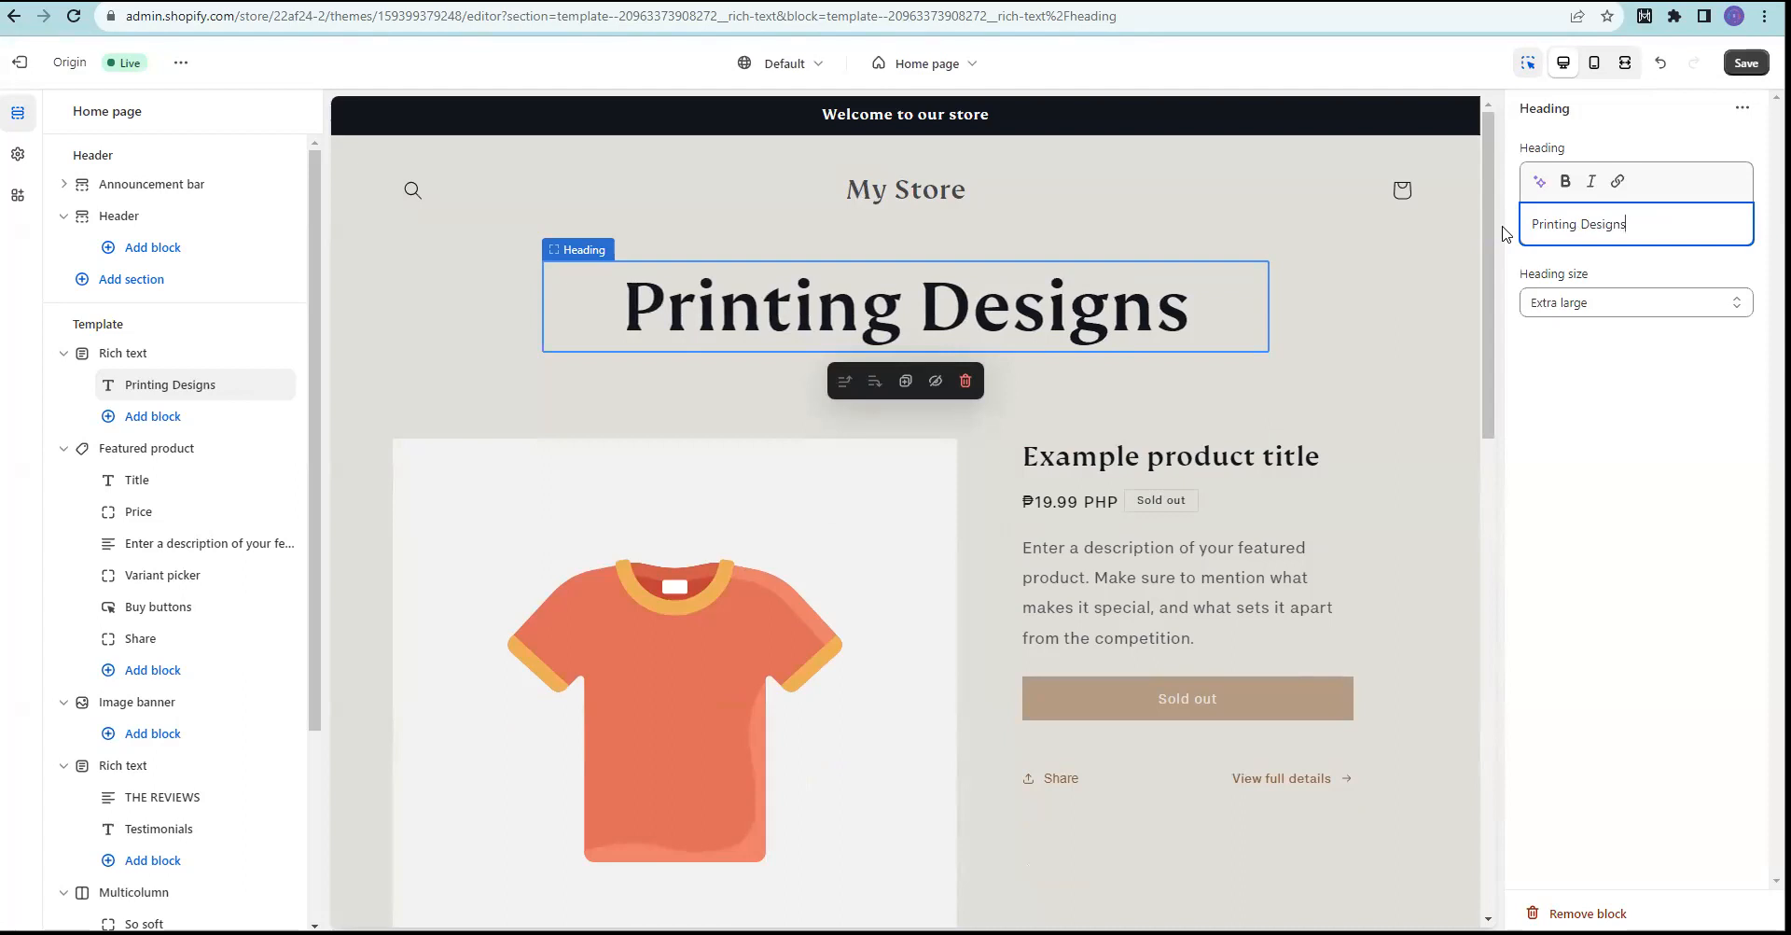
left_click(1593, 415)
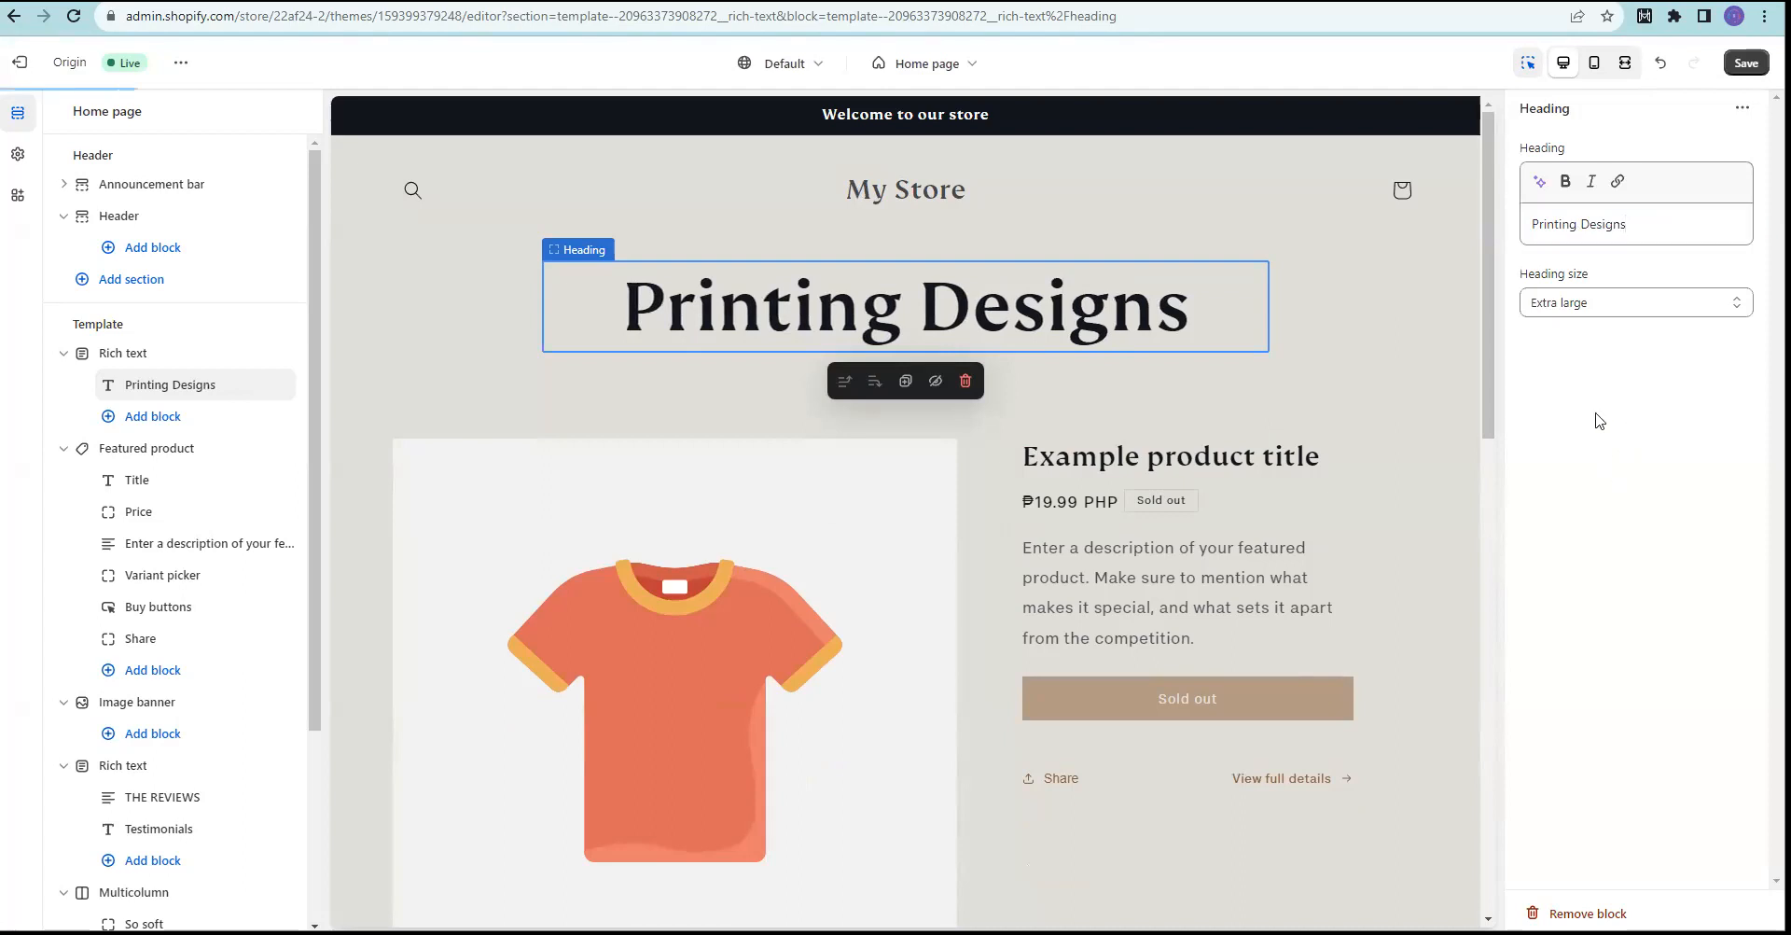
Step: Keep the heading size at Extra large and select the Rich text section
left_click(1660, 300)
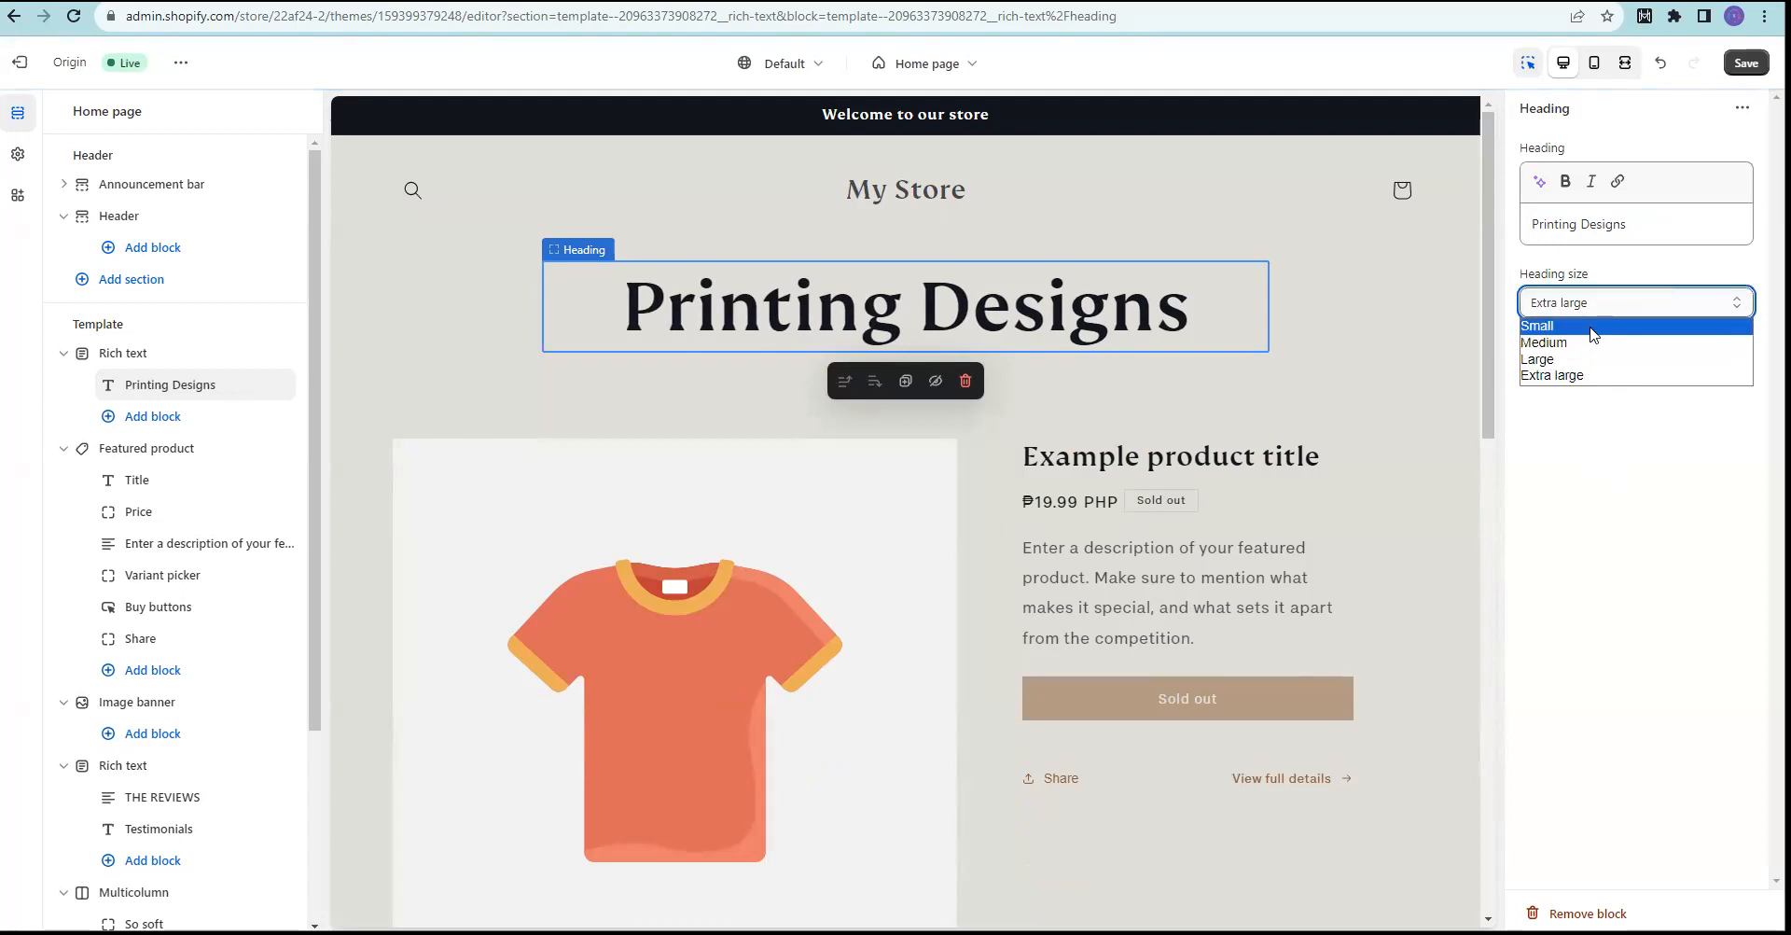
left_click(1669, 531)
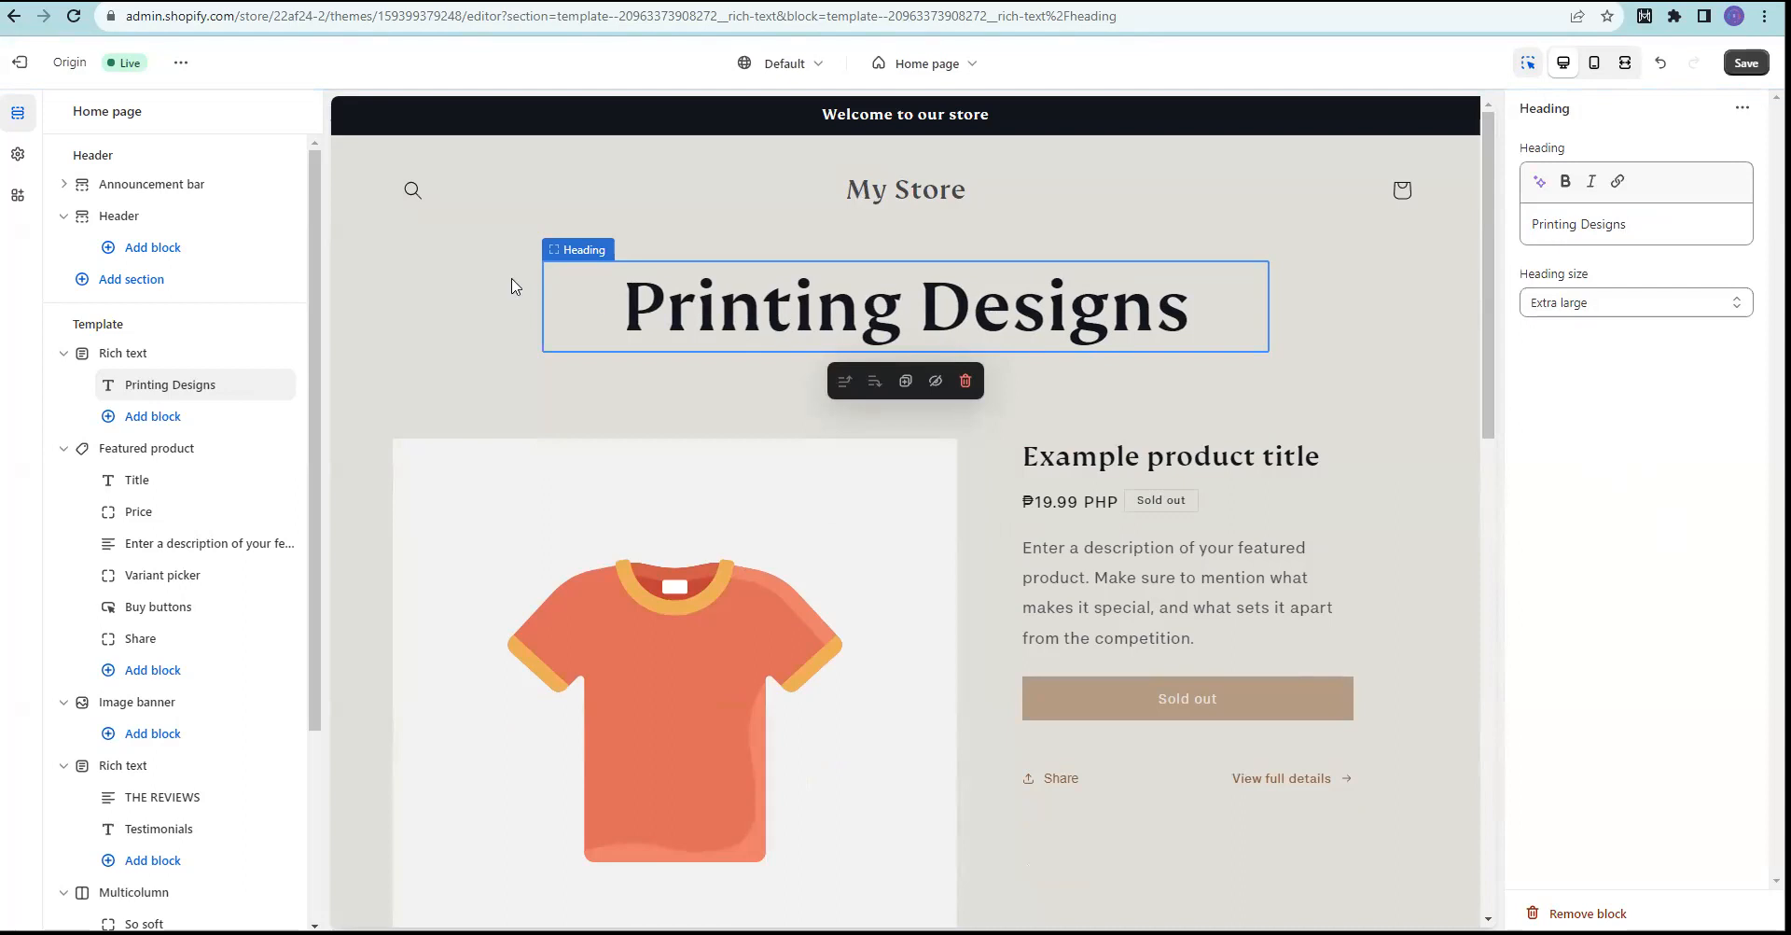
left_click(485, 326)
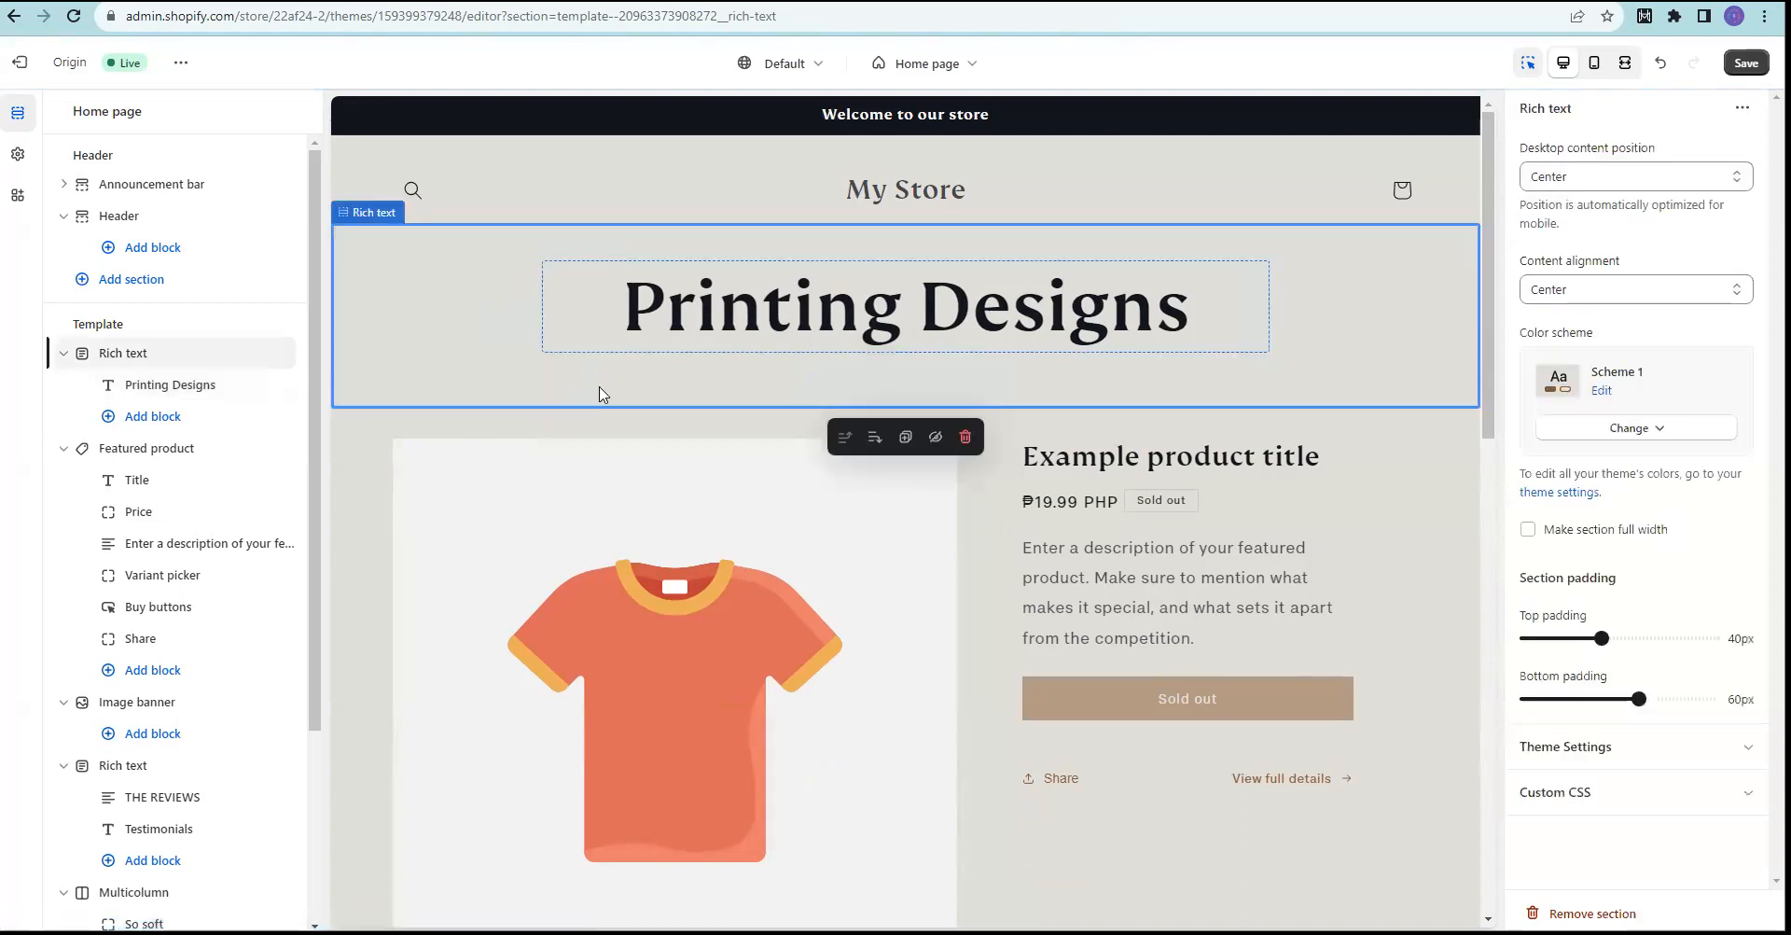
Step: Select the product title, then open the Featured product section's settings
scroll(1268, 606, "down", 9)
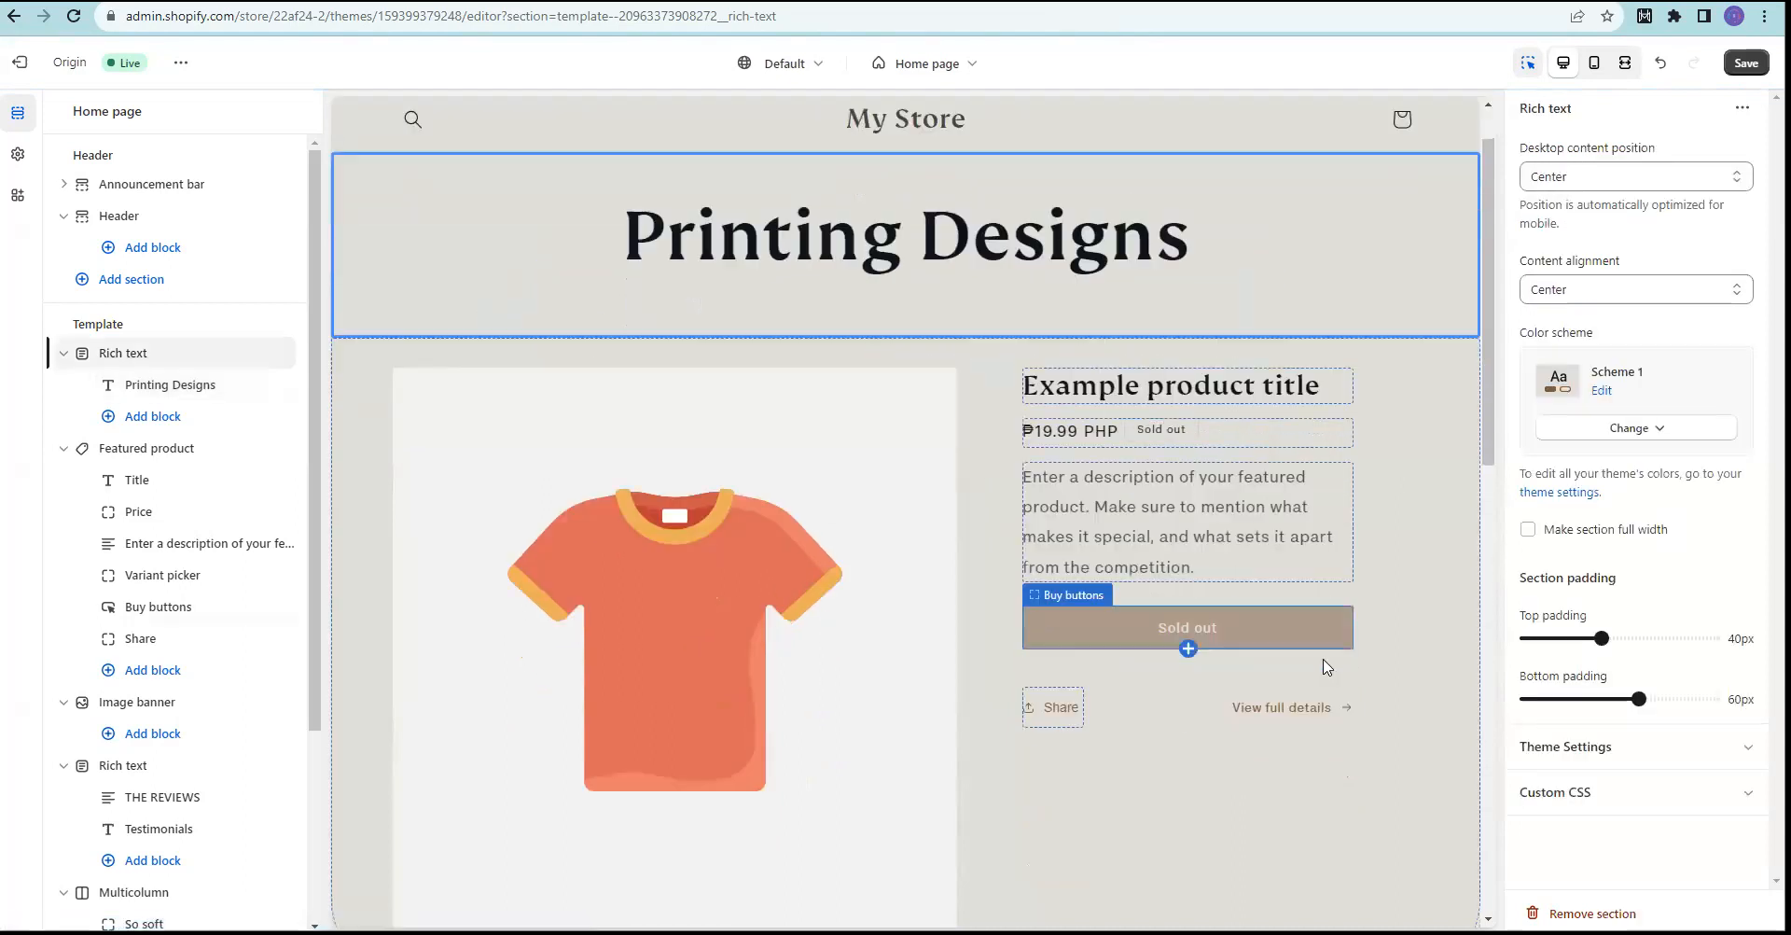
scroll(1325, 666, "up", 10)
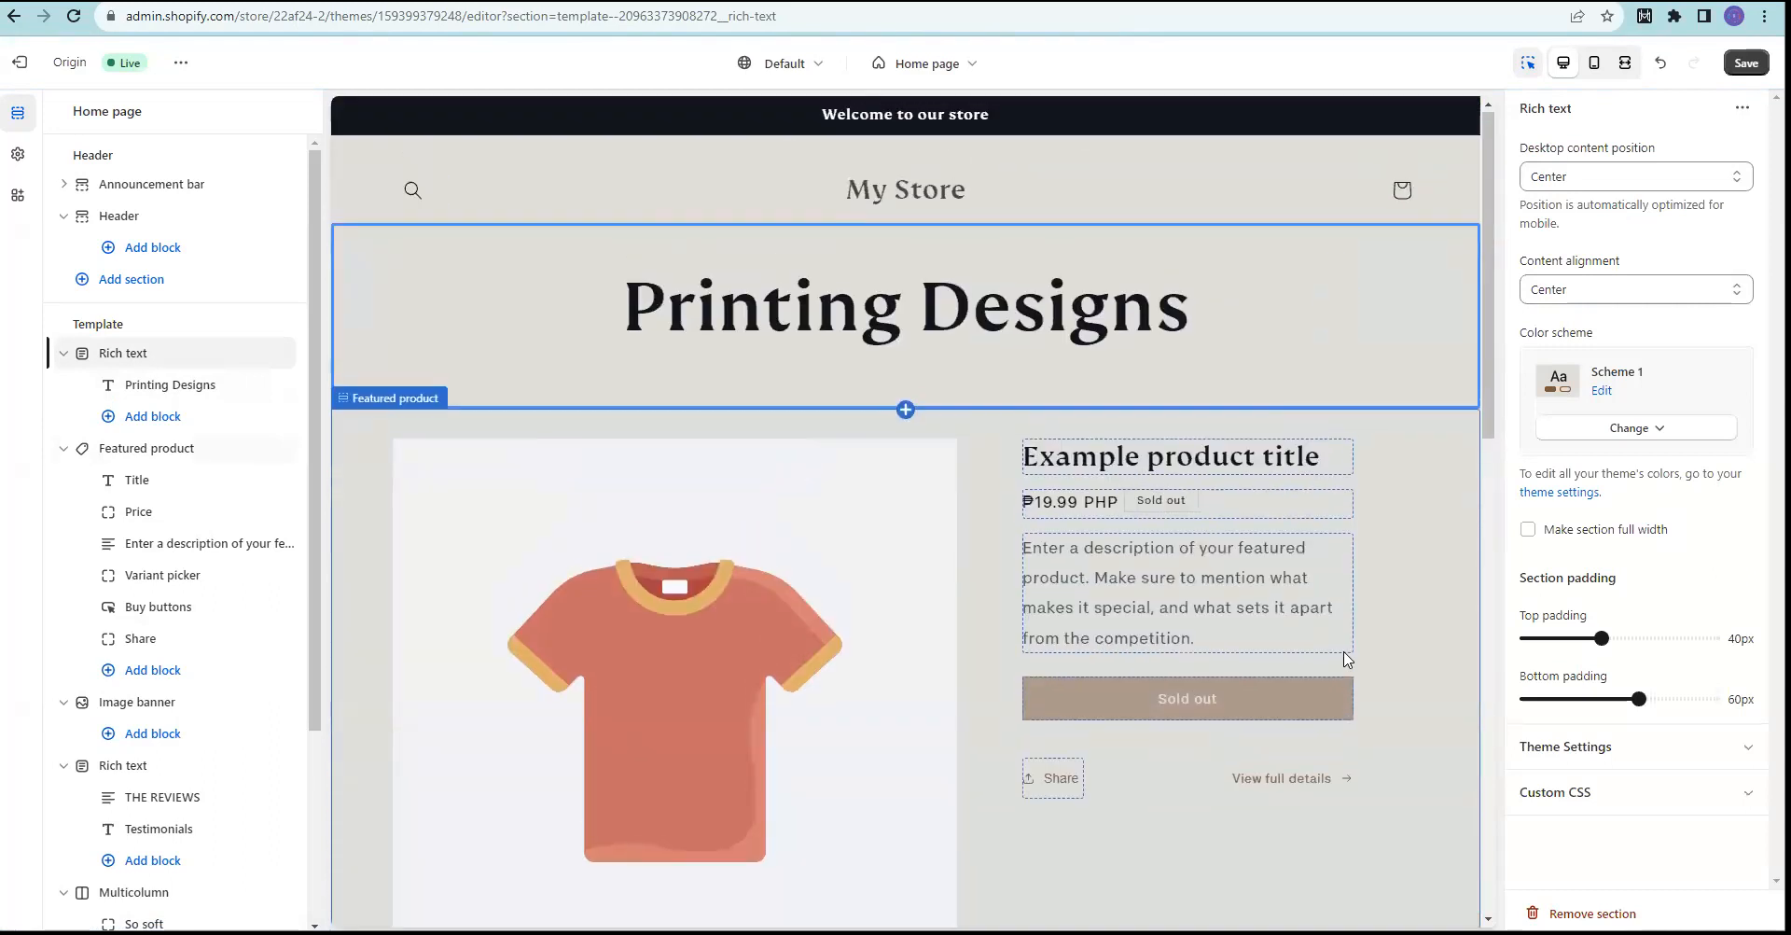
left_click(1174, 460)
scroll(1181, 489, "down", 2)
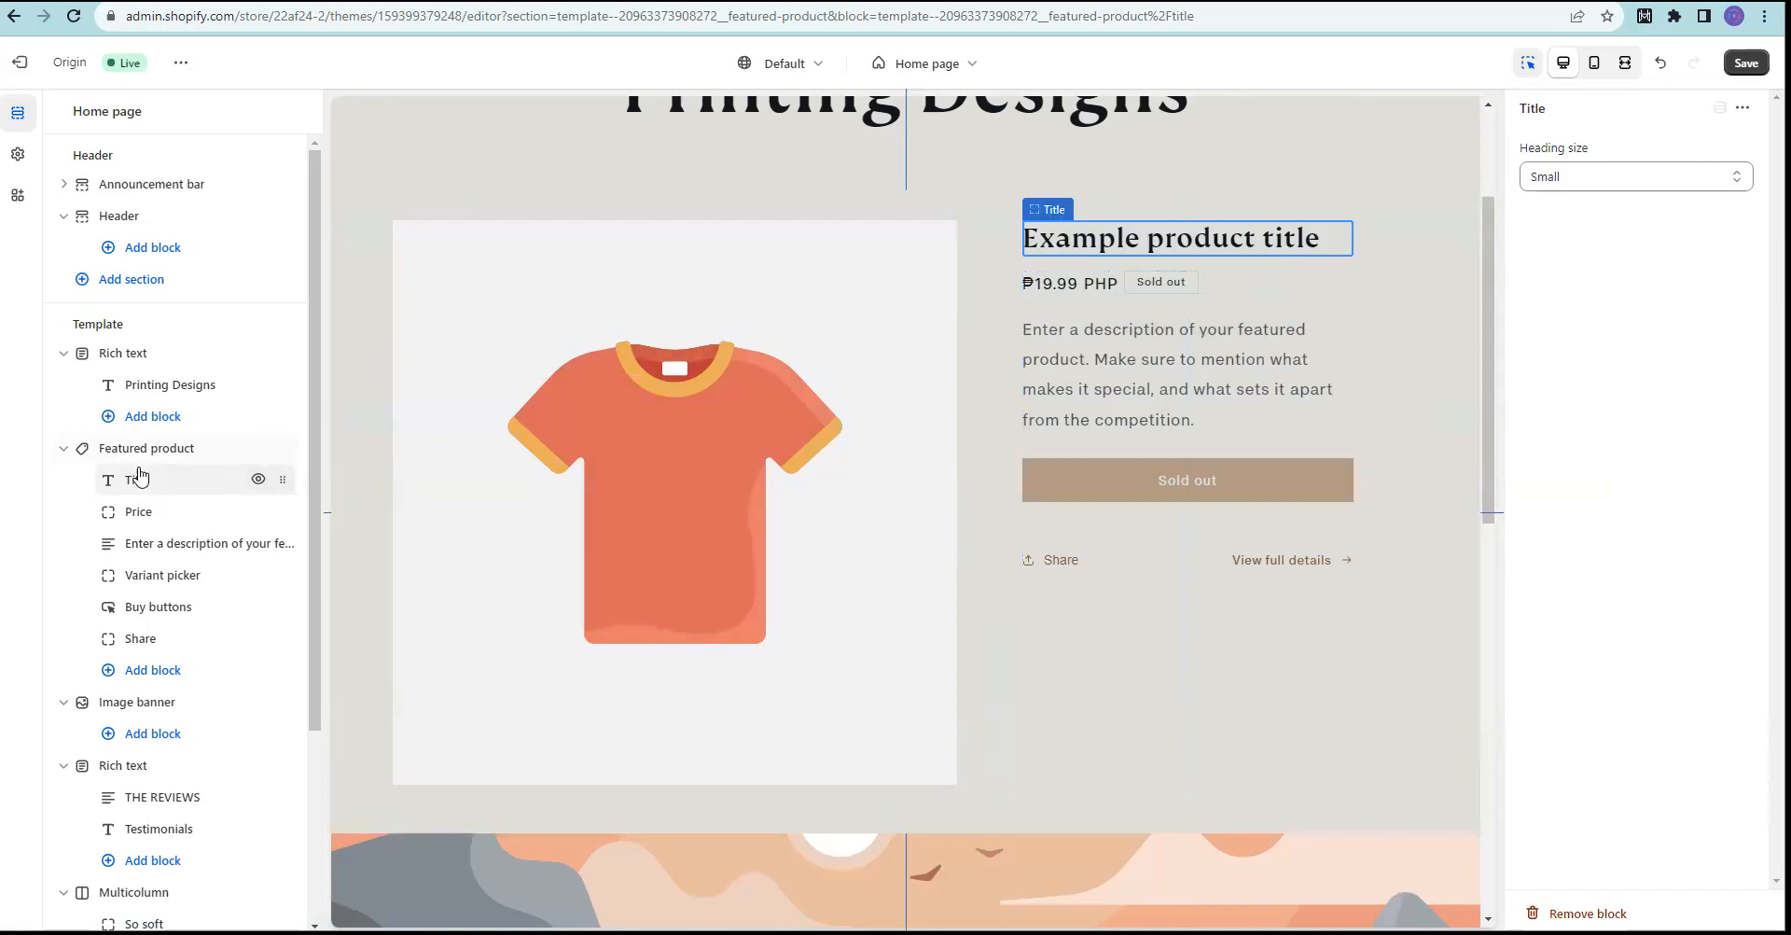
left_click(1153, 220)
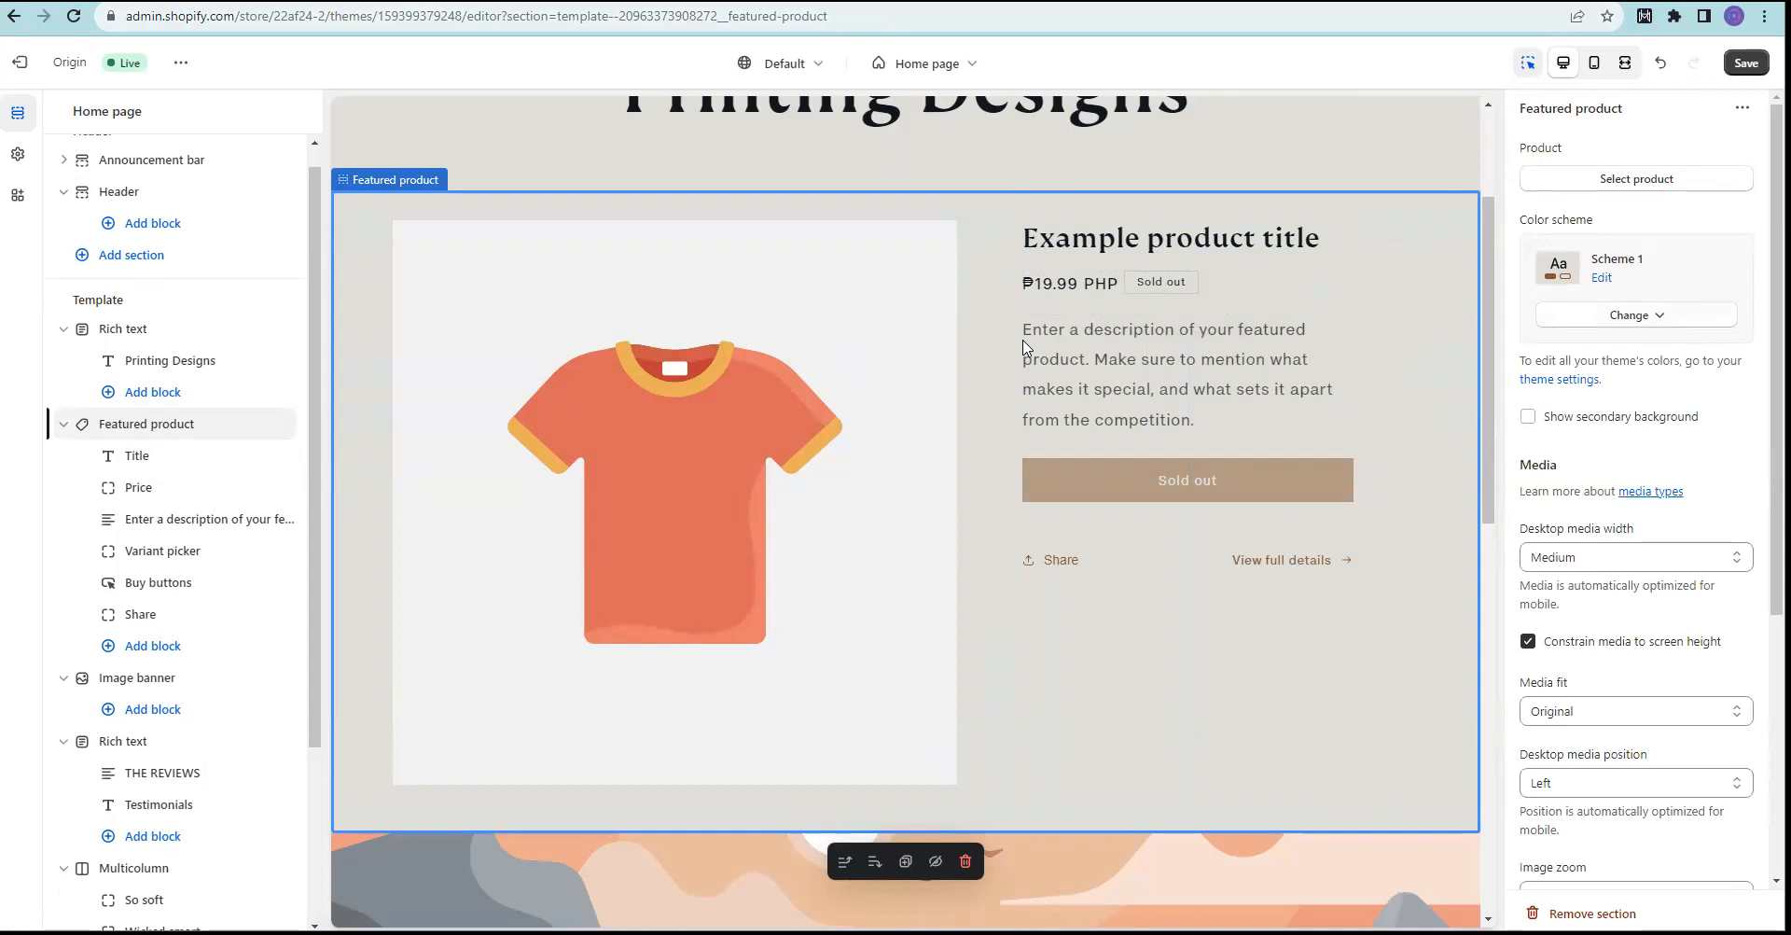
scroll(649, 572, "down", 5)
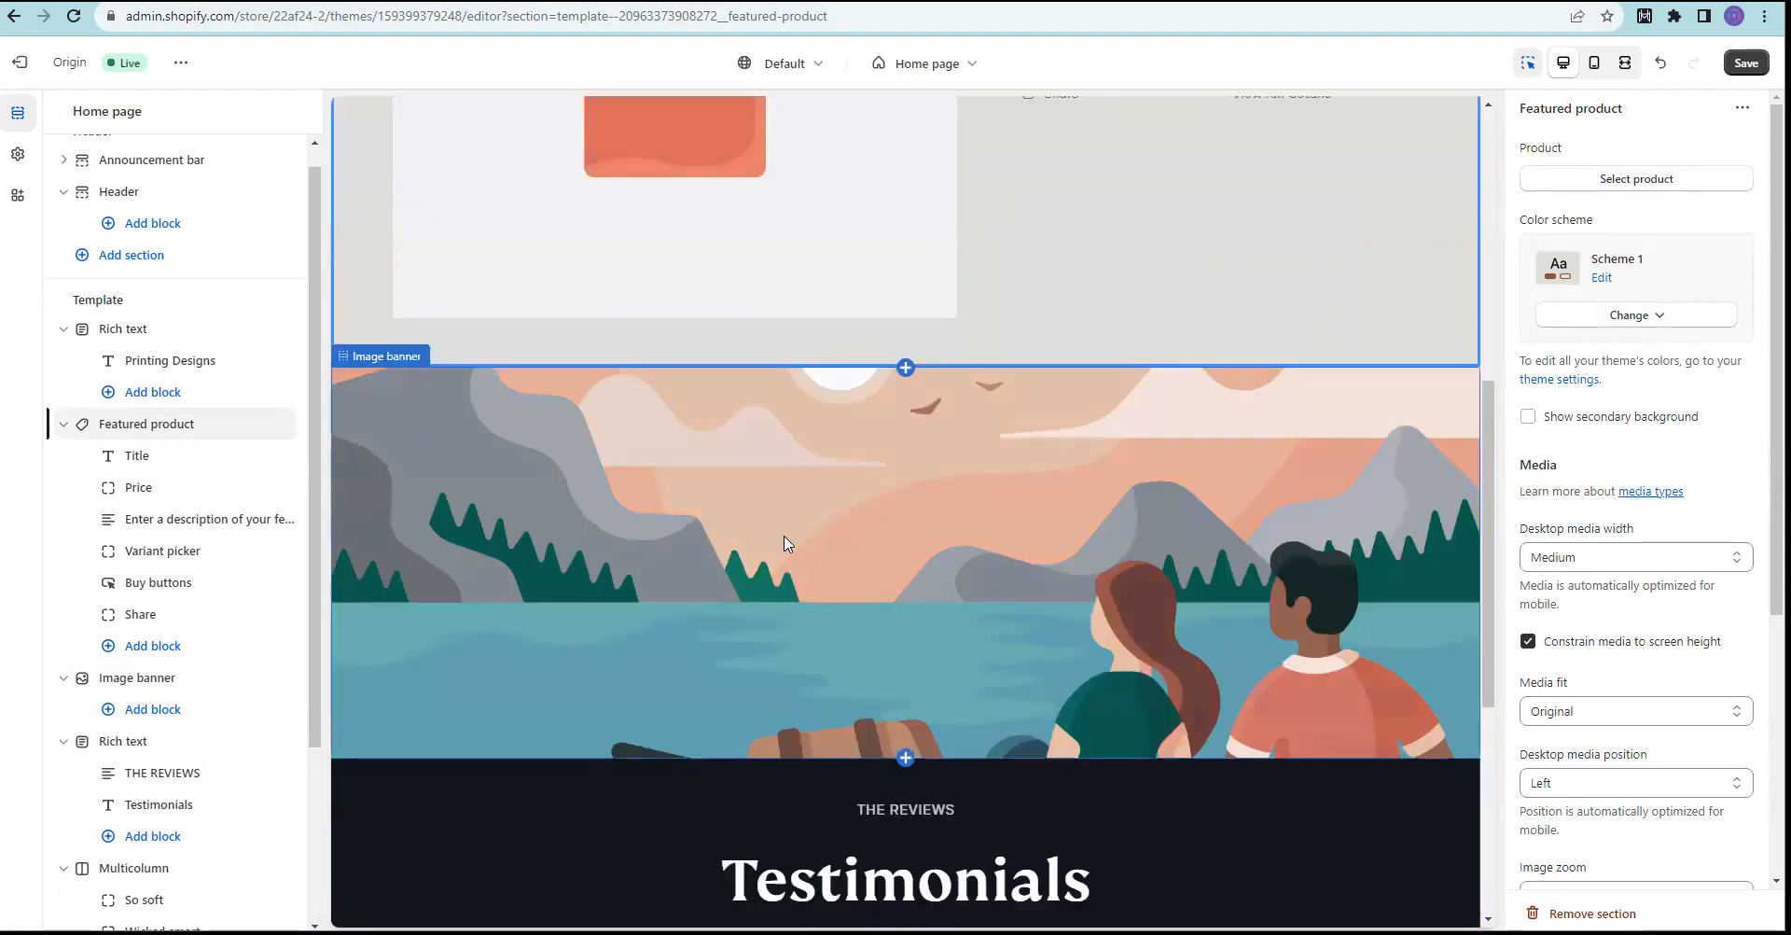
scroll(782, 541, "down", 1)
scroll(940, 512, "up", 3)
scroll(908, 513, "down", 3)
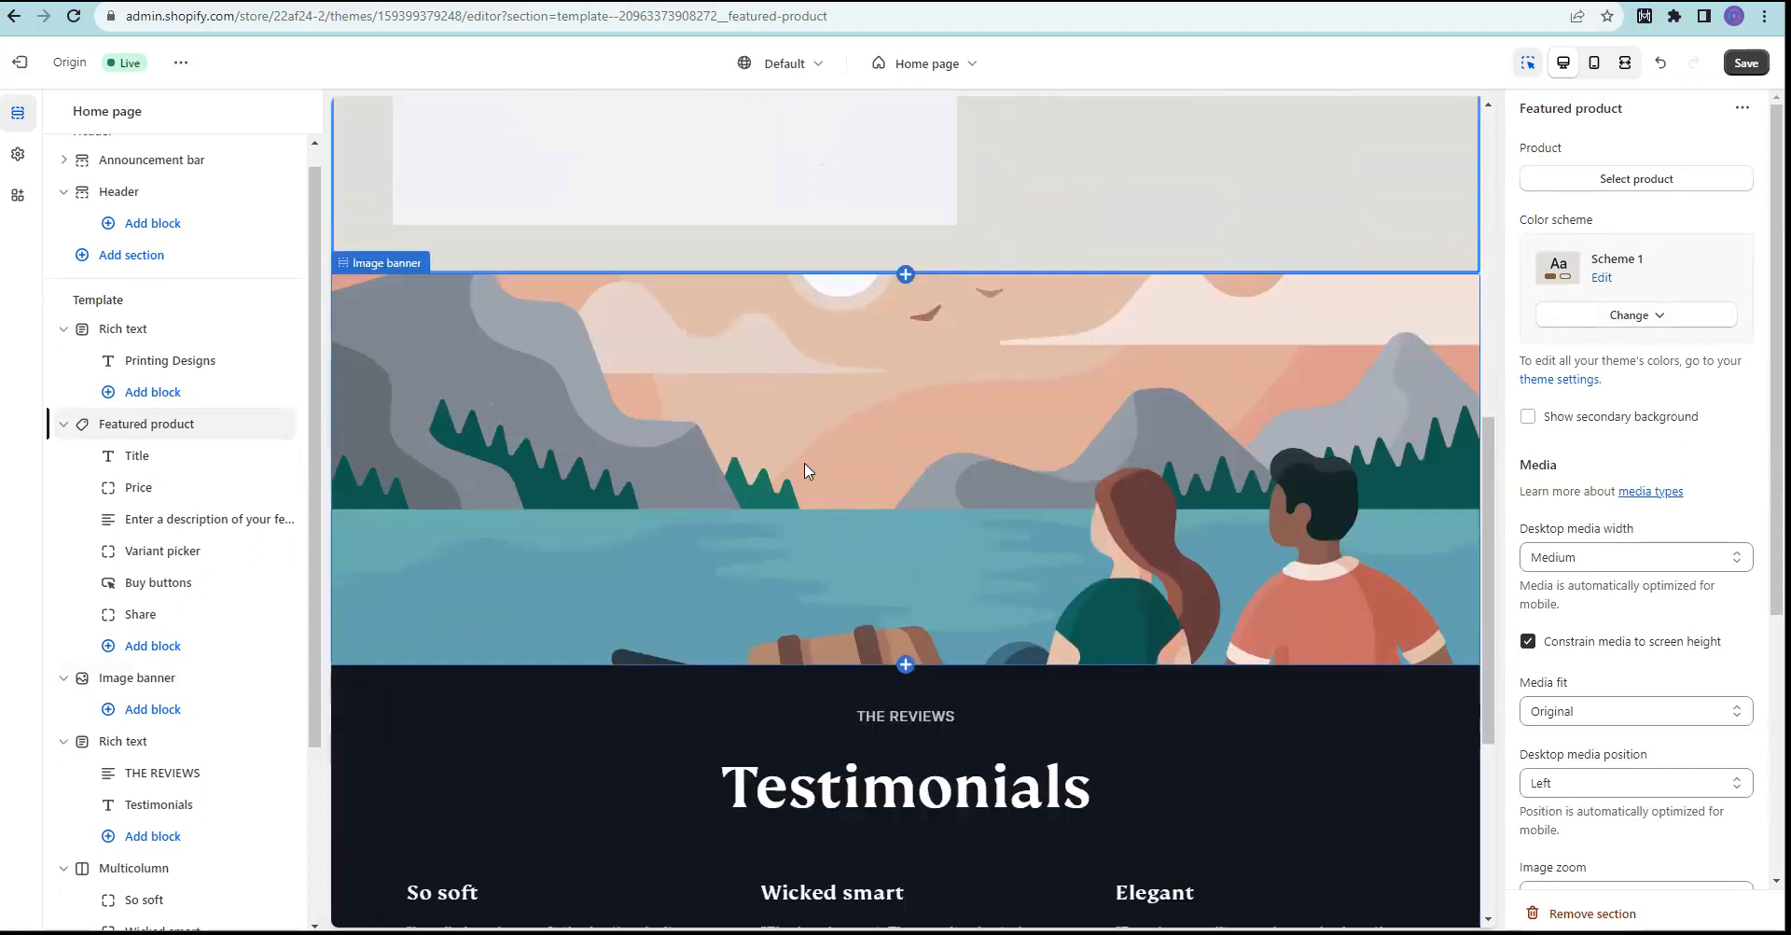
Step: Select the Image banner section and open, then close, its First image picker
left_click(808, 471)
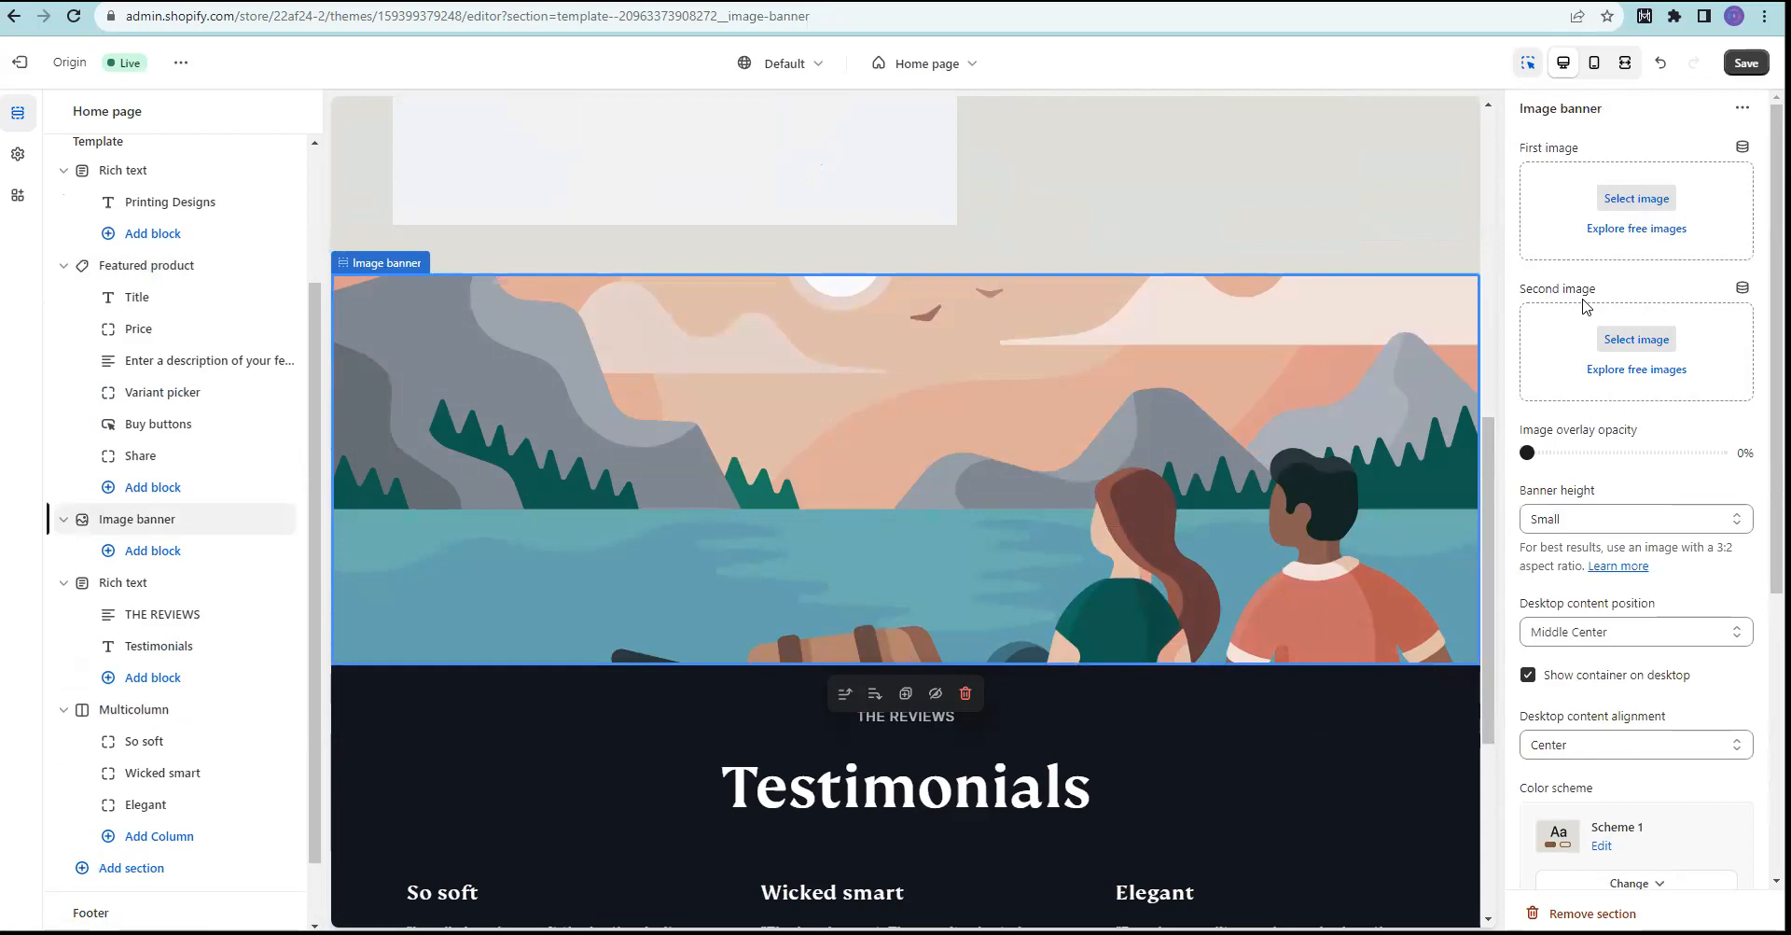
left_click(1626, 202)
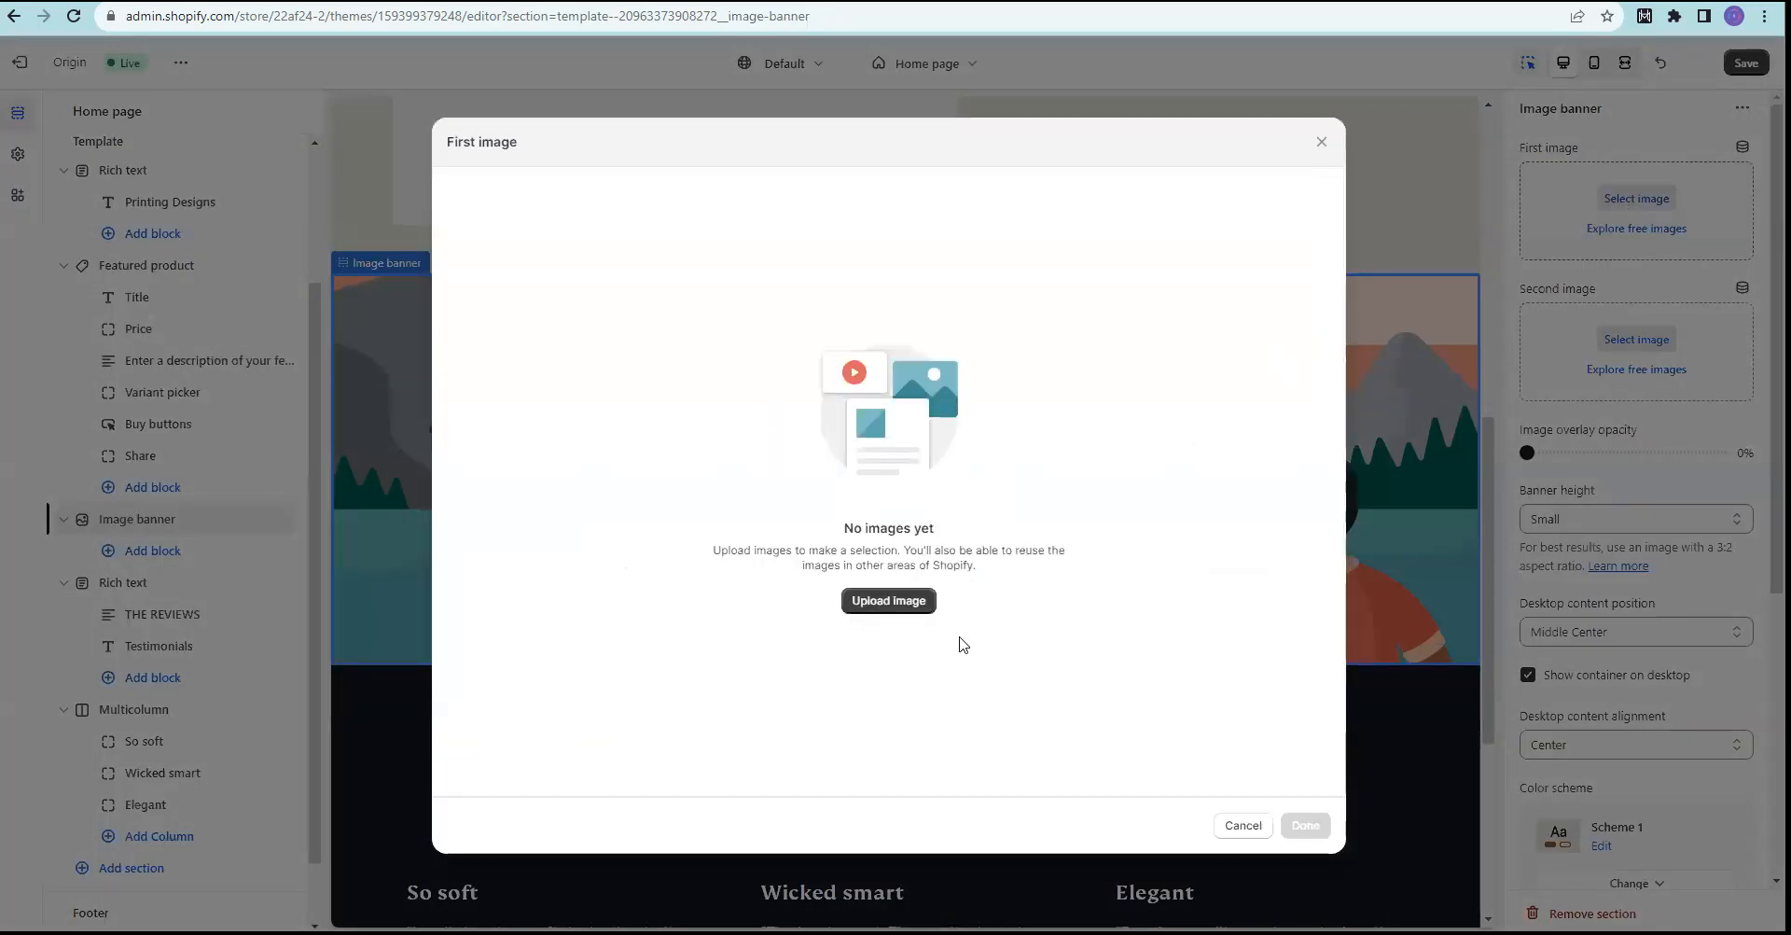
left_click(1322, 142)
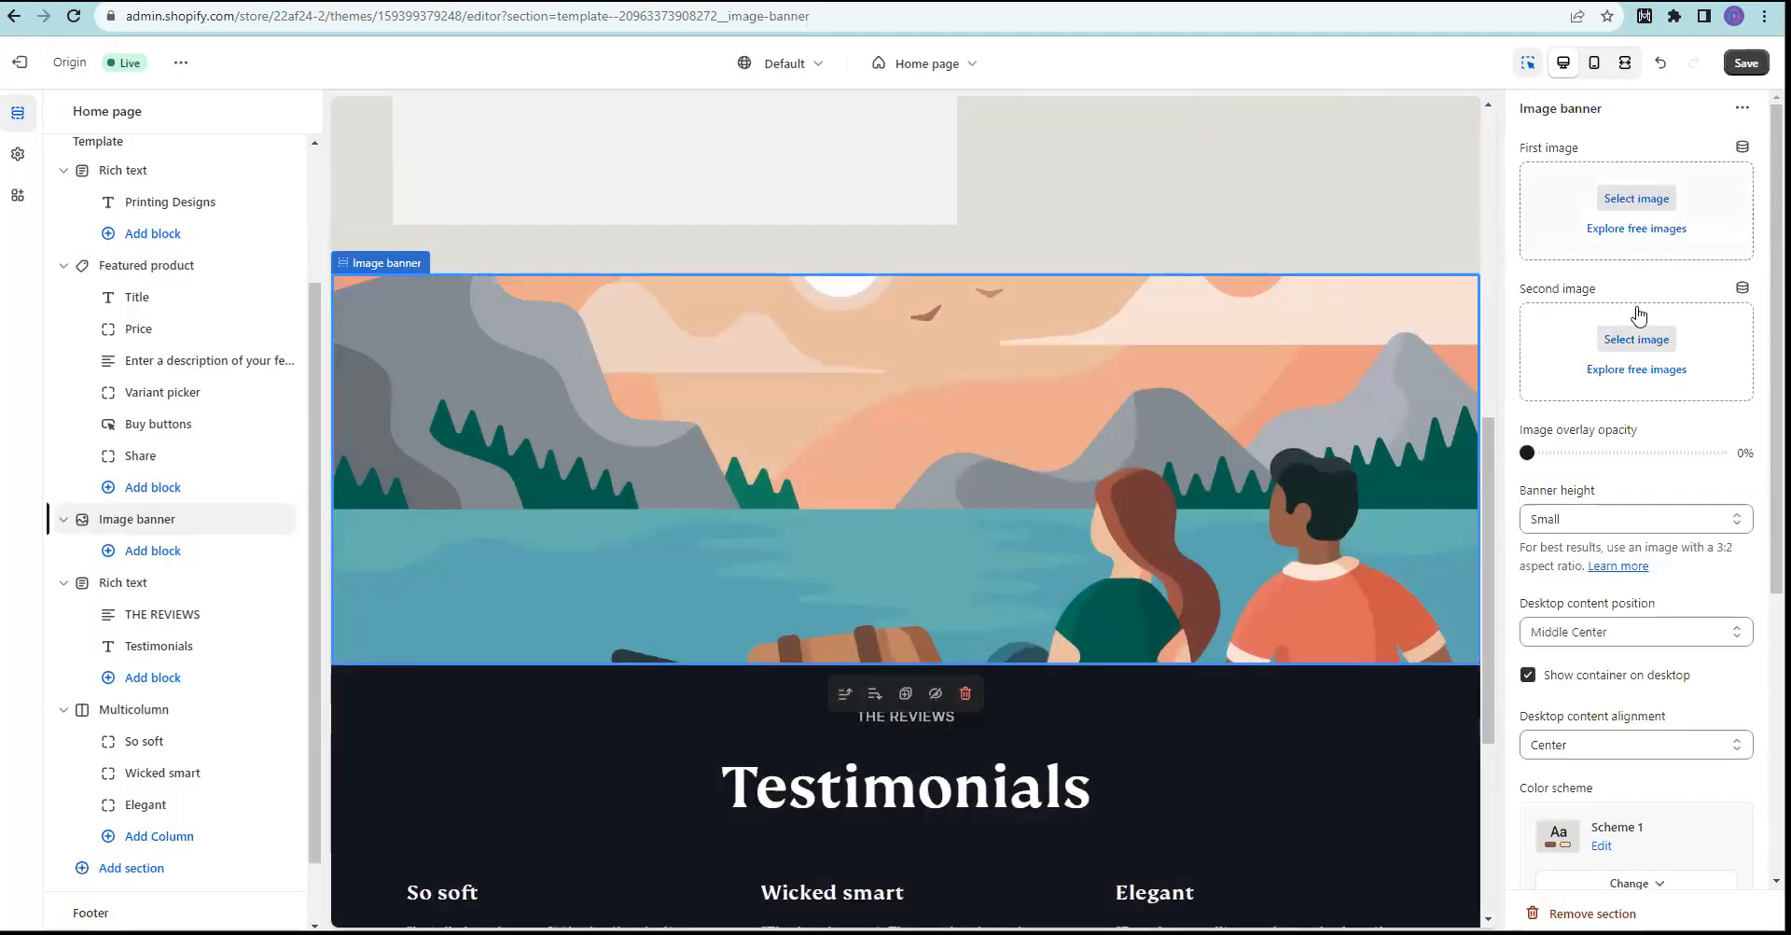
Step: Open the Free images library and scroll through its categories
left_click(1631, 240)
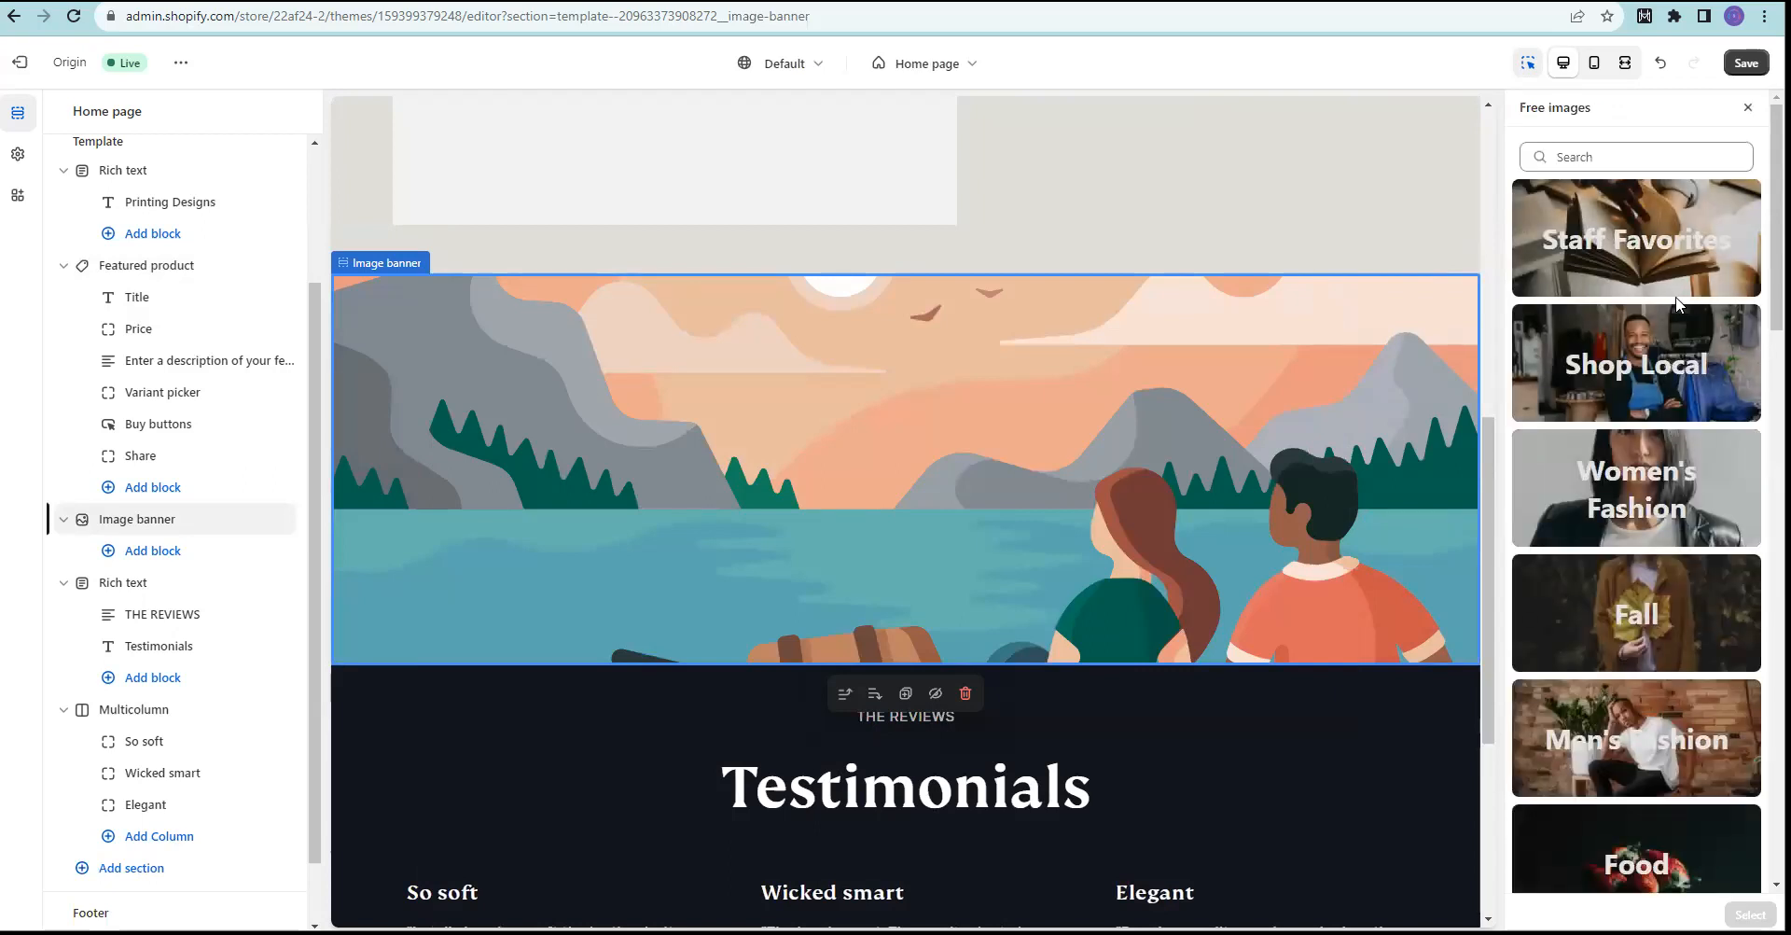
scroll(1677, 303, "down", 7)
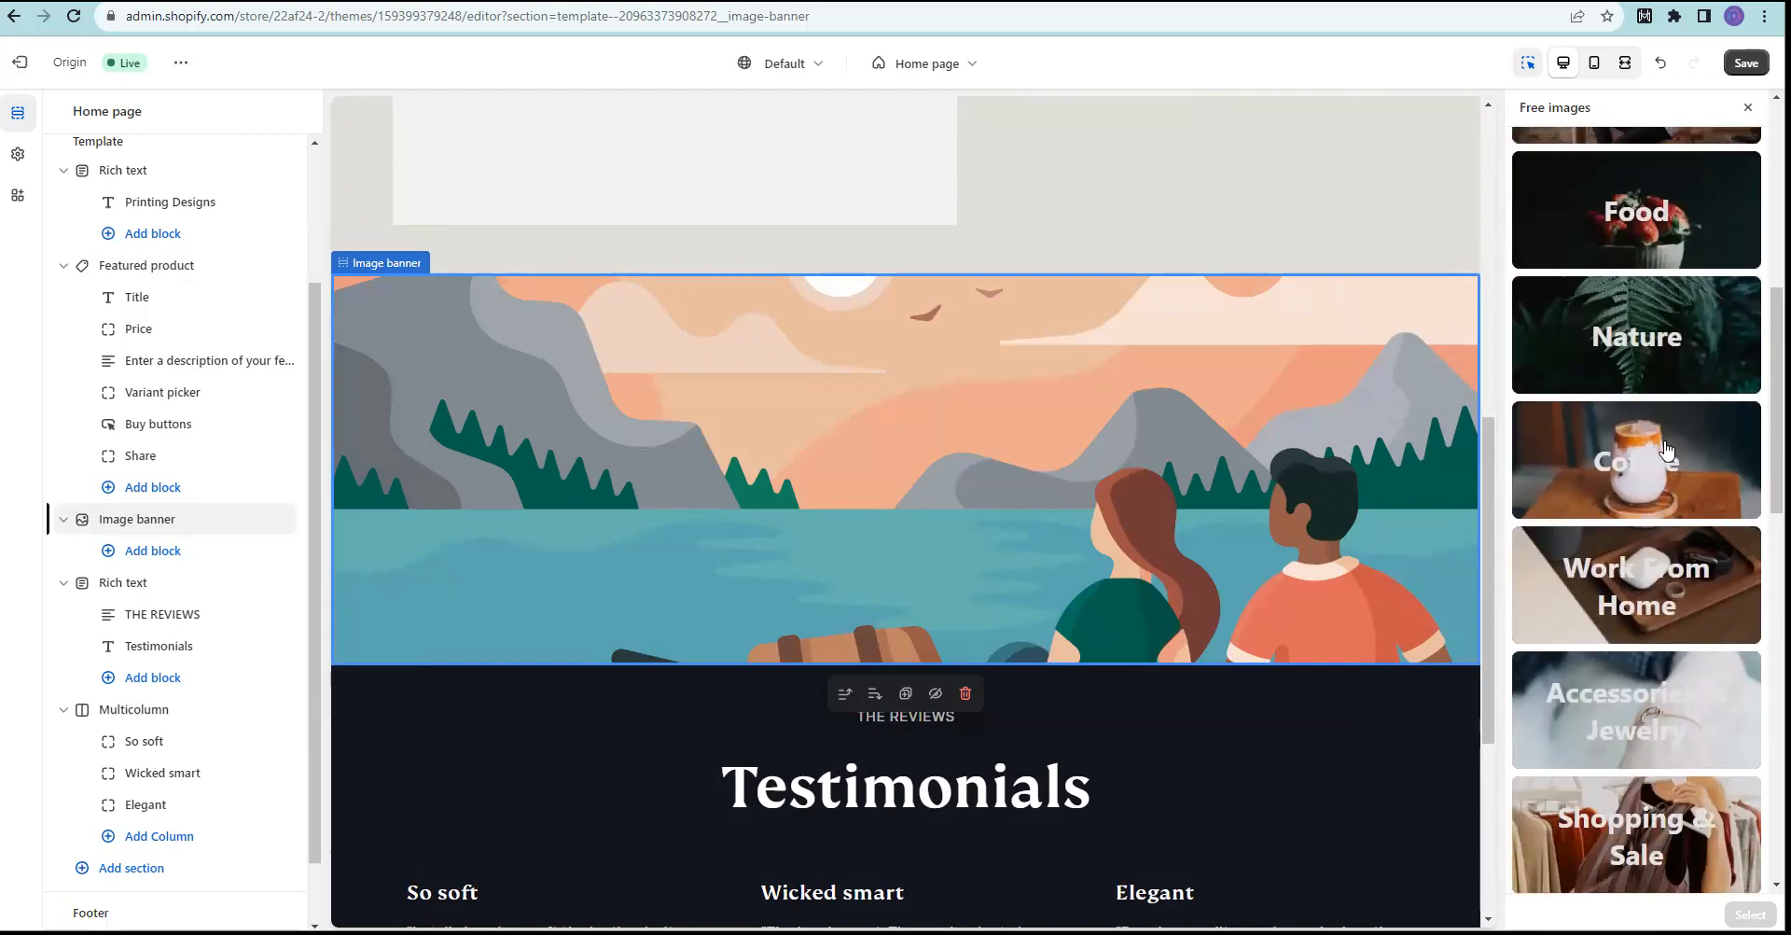
scroll(1667, 449, "down", 5)
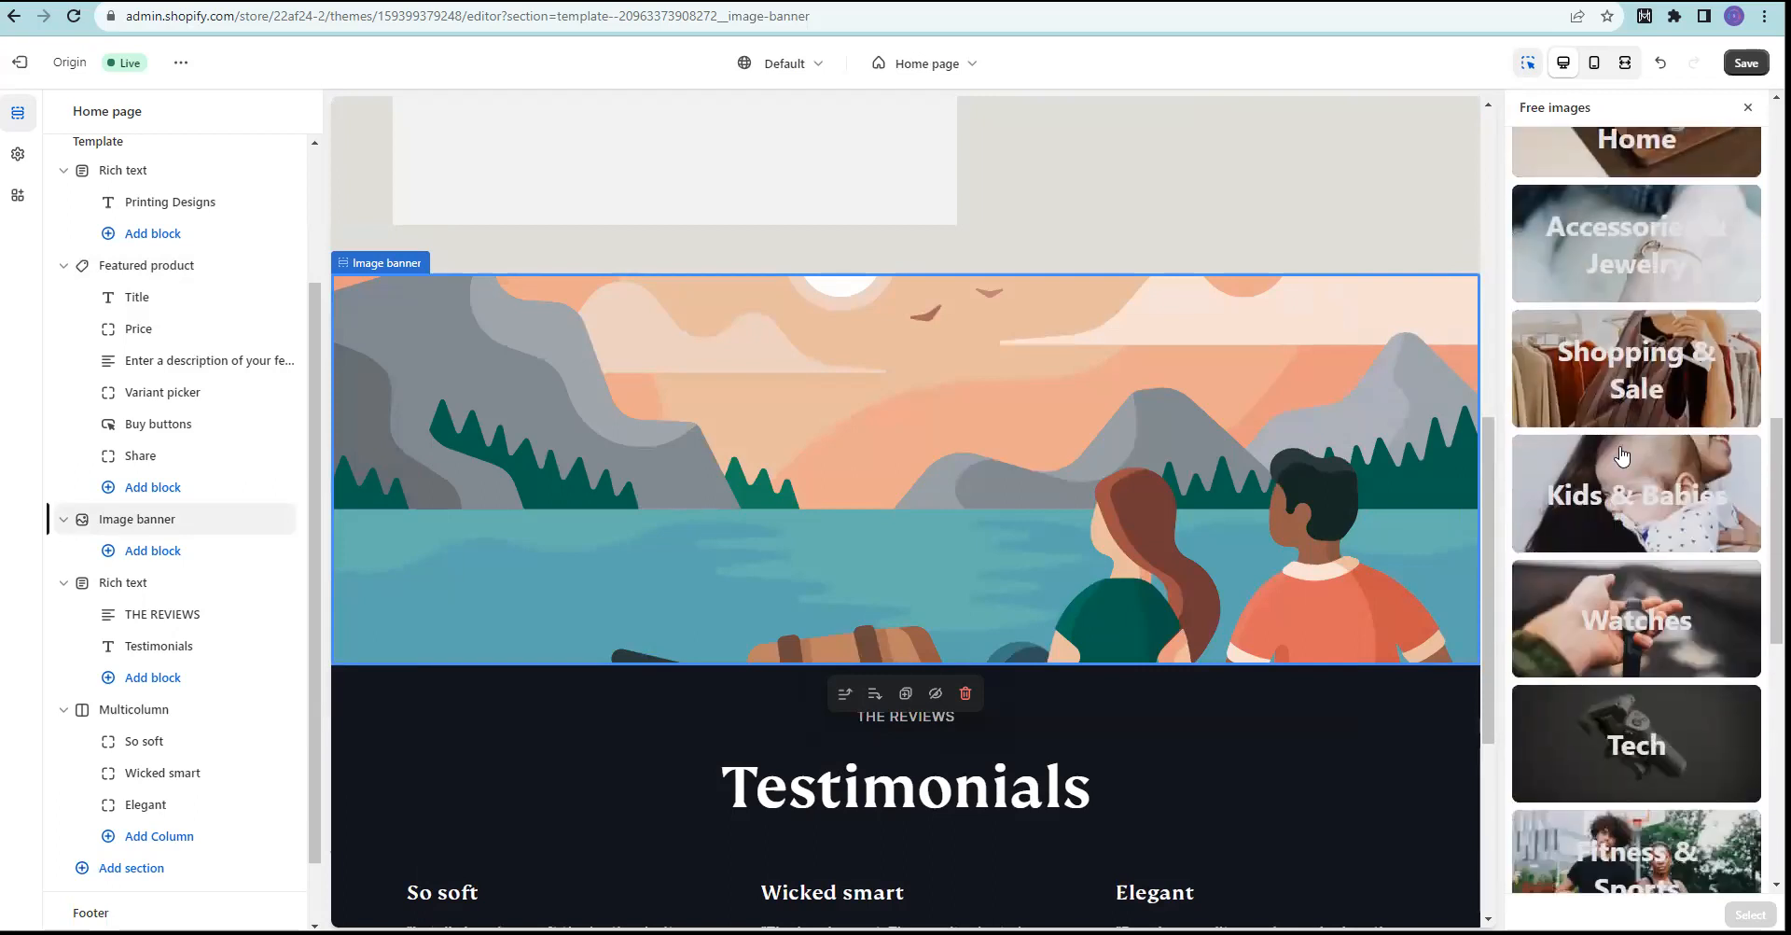
scroll(1621, 454, "down", 3)
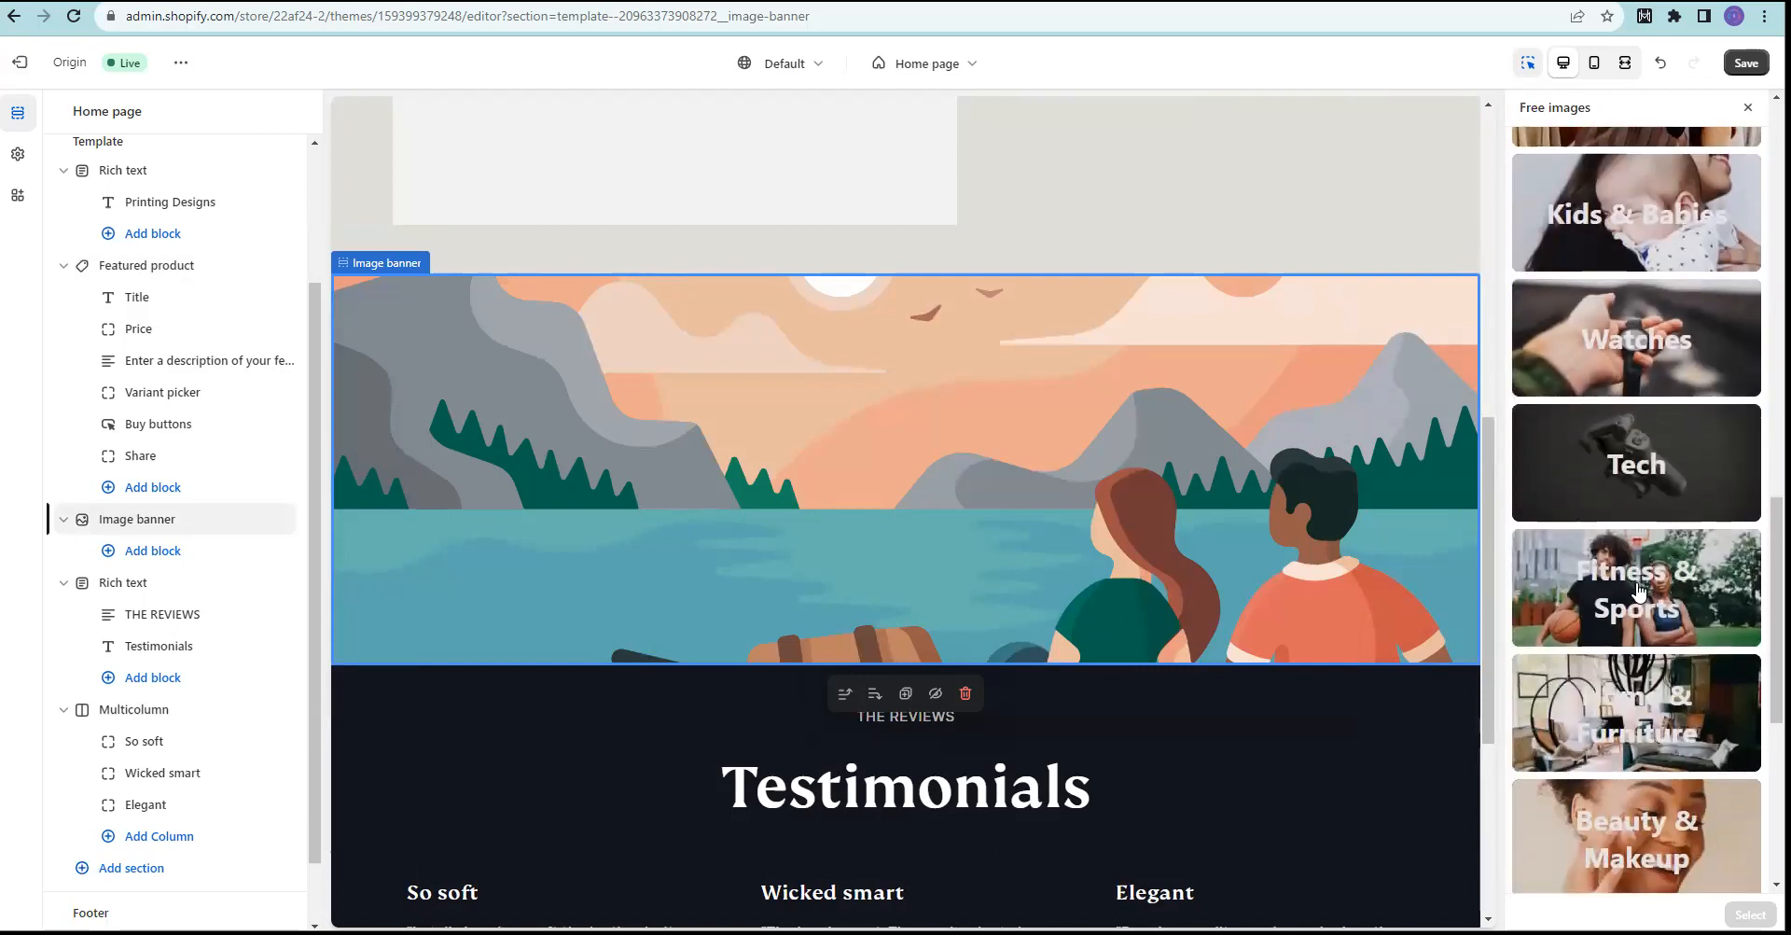
scroll(1639, 589, "down", 2)
scroll(1605, 481, "down", 2)
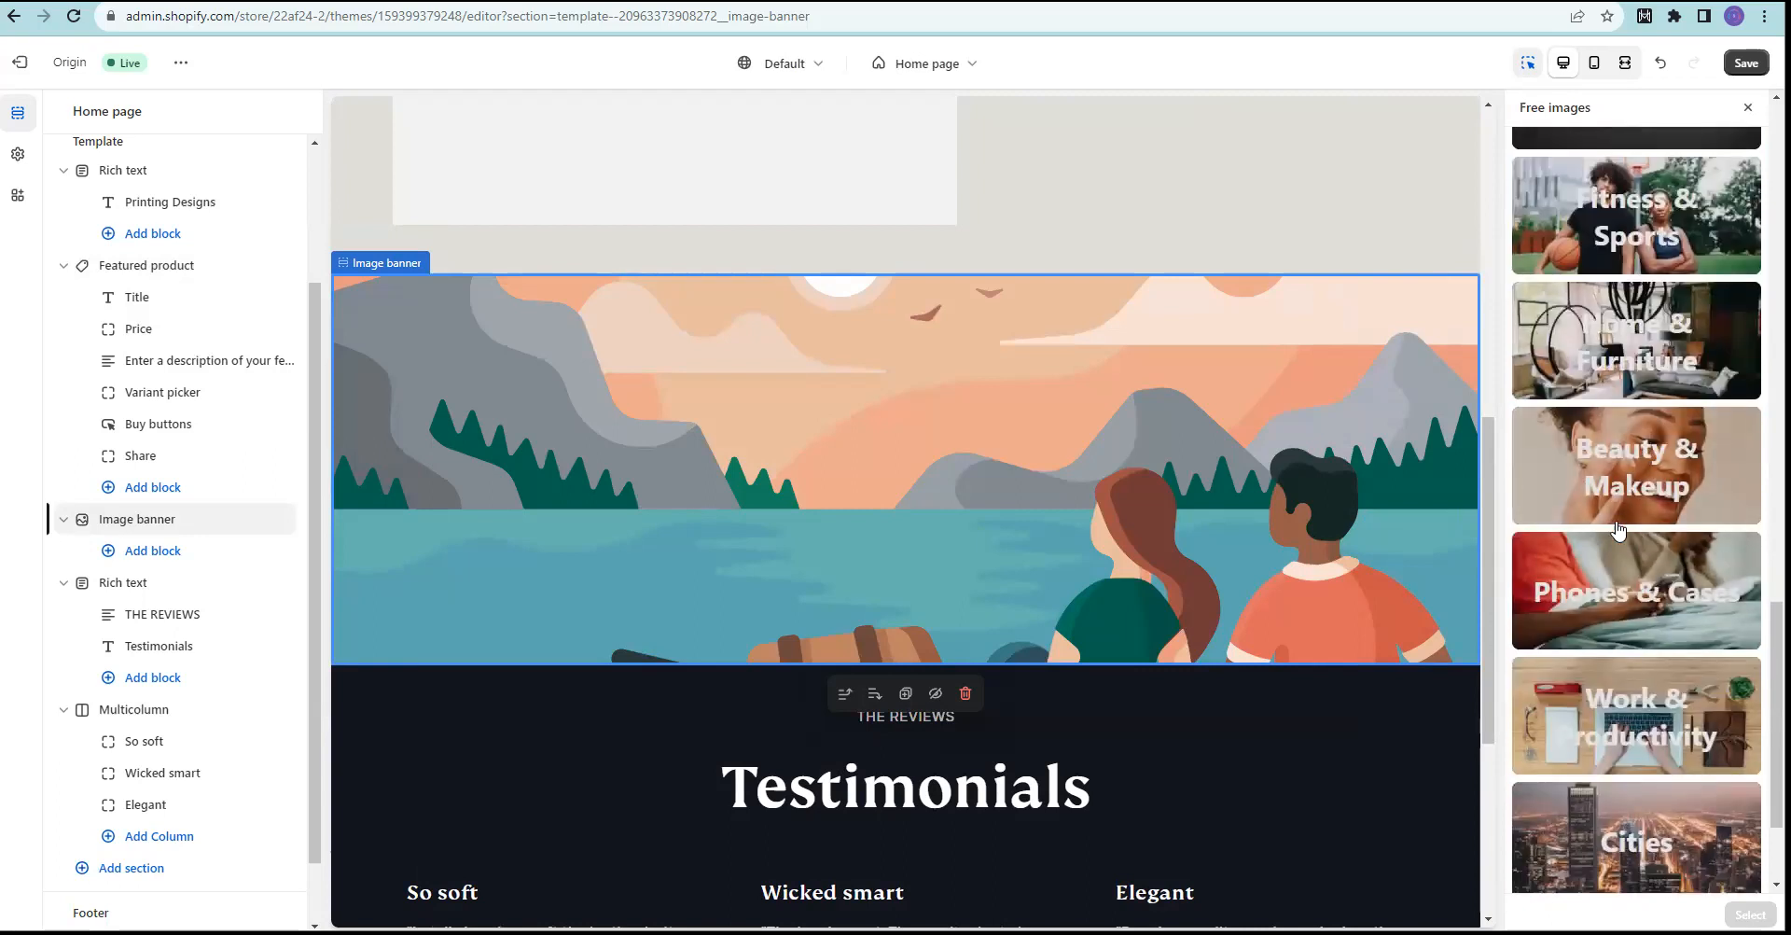
scroll(1587, 482, "down", 2)
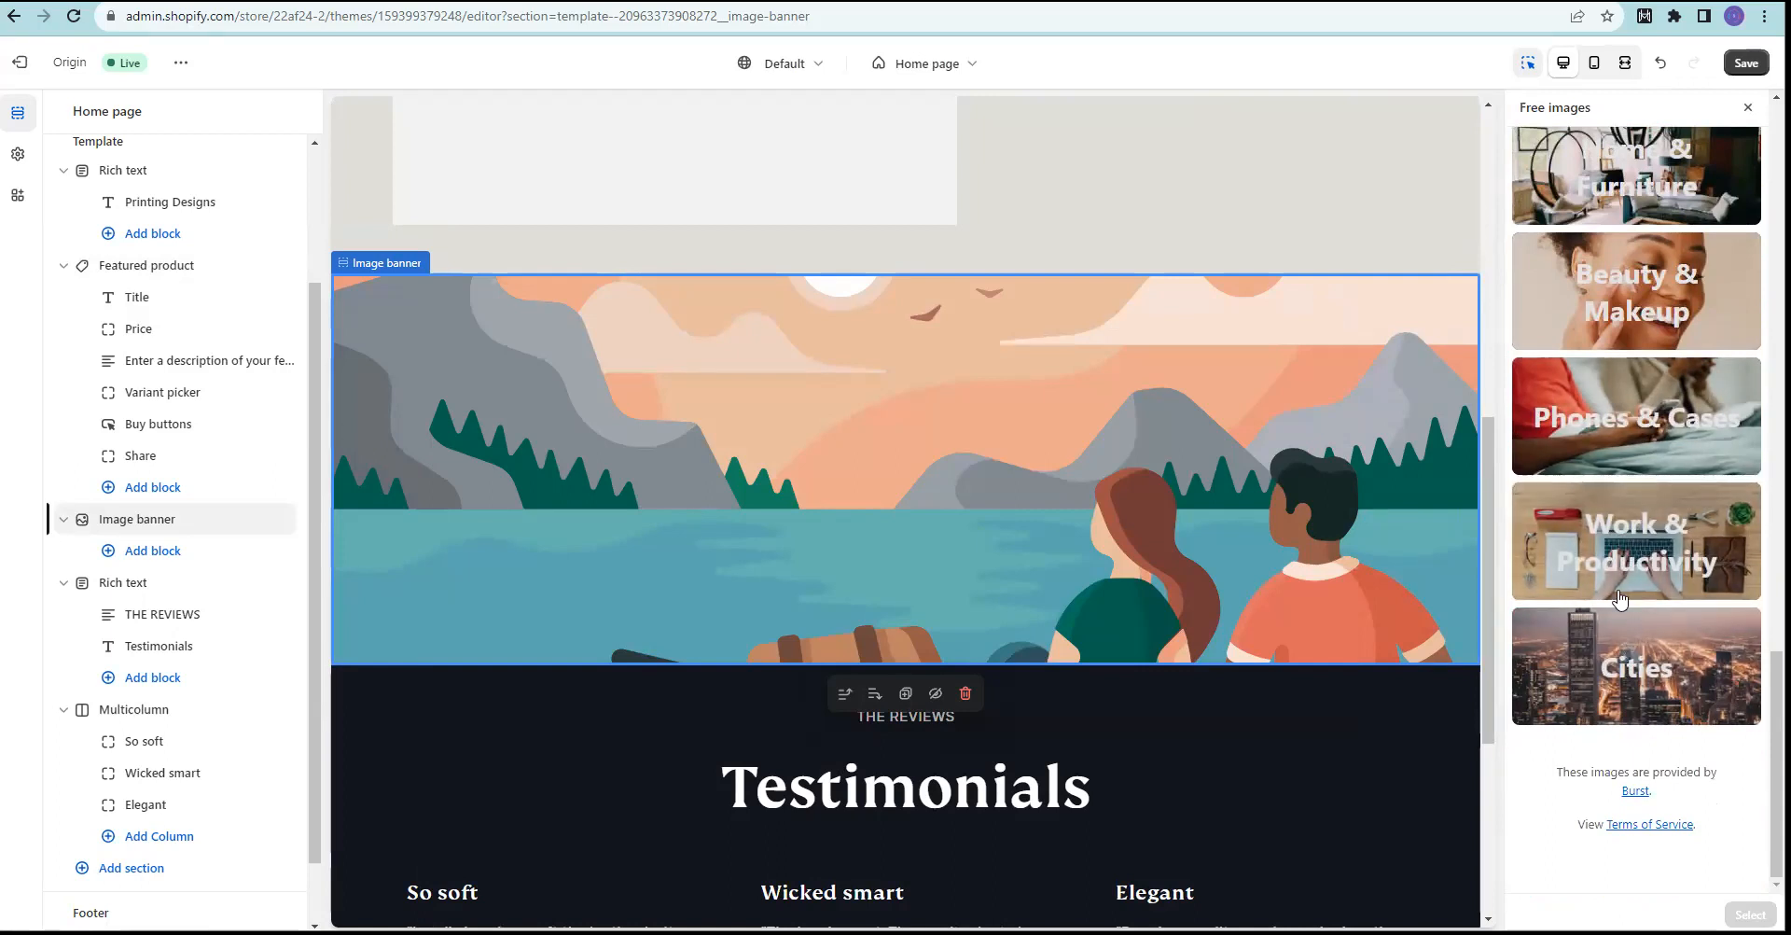
scroll(1619, 597, "up", 4)
scroll(1617, 592, "up", 2)
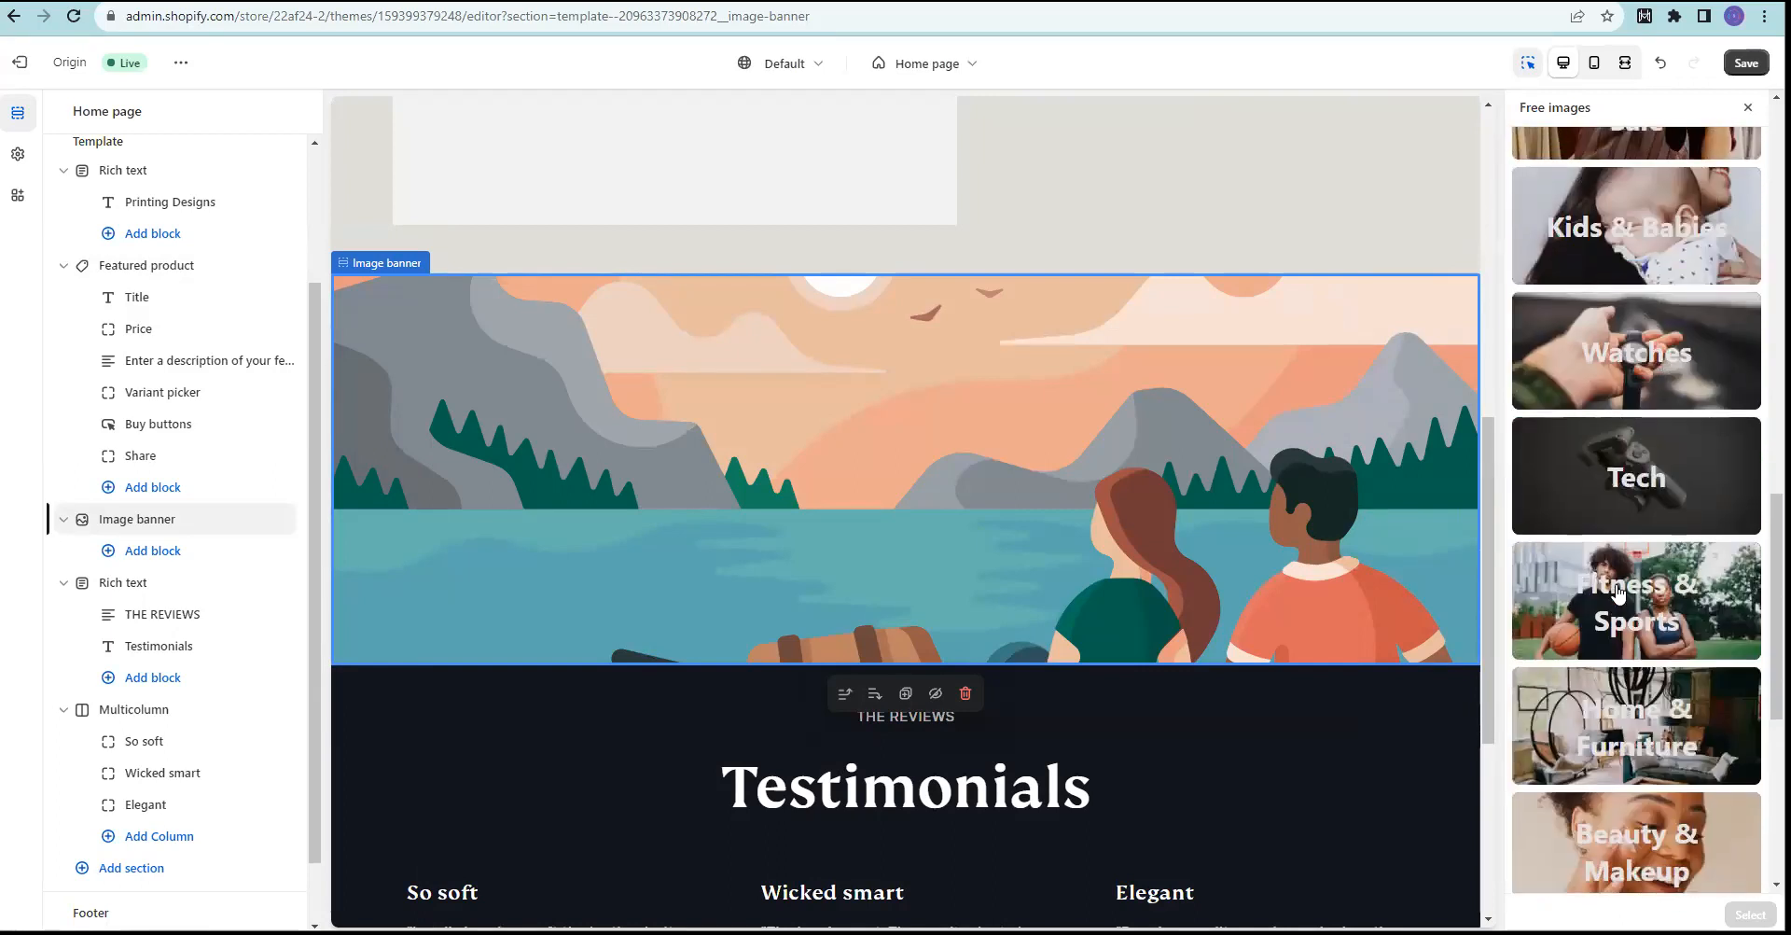
scroll(1619, 593, "up", 3)
scroll(1619, 595, "up", 2)
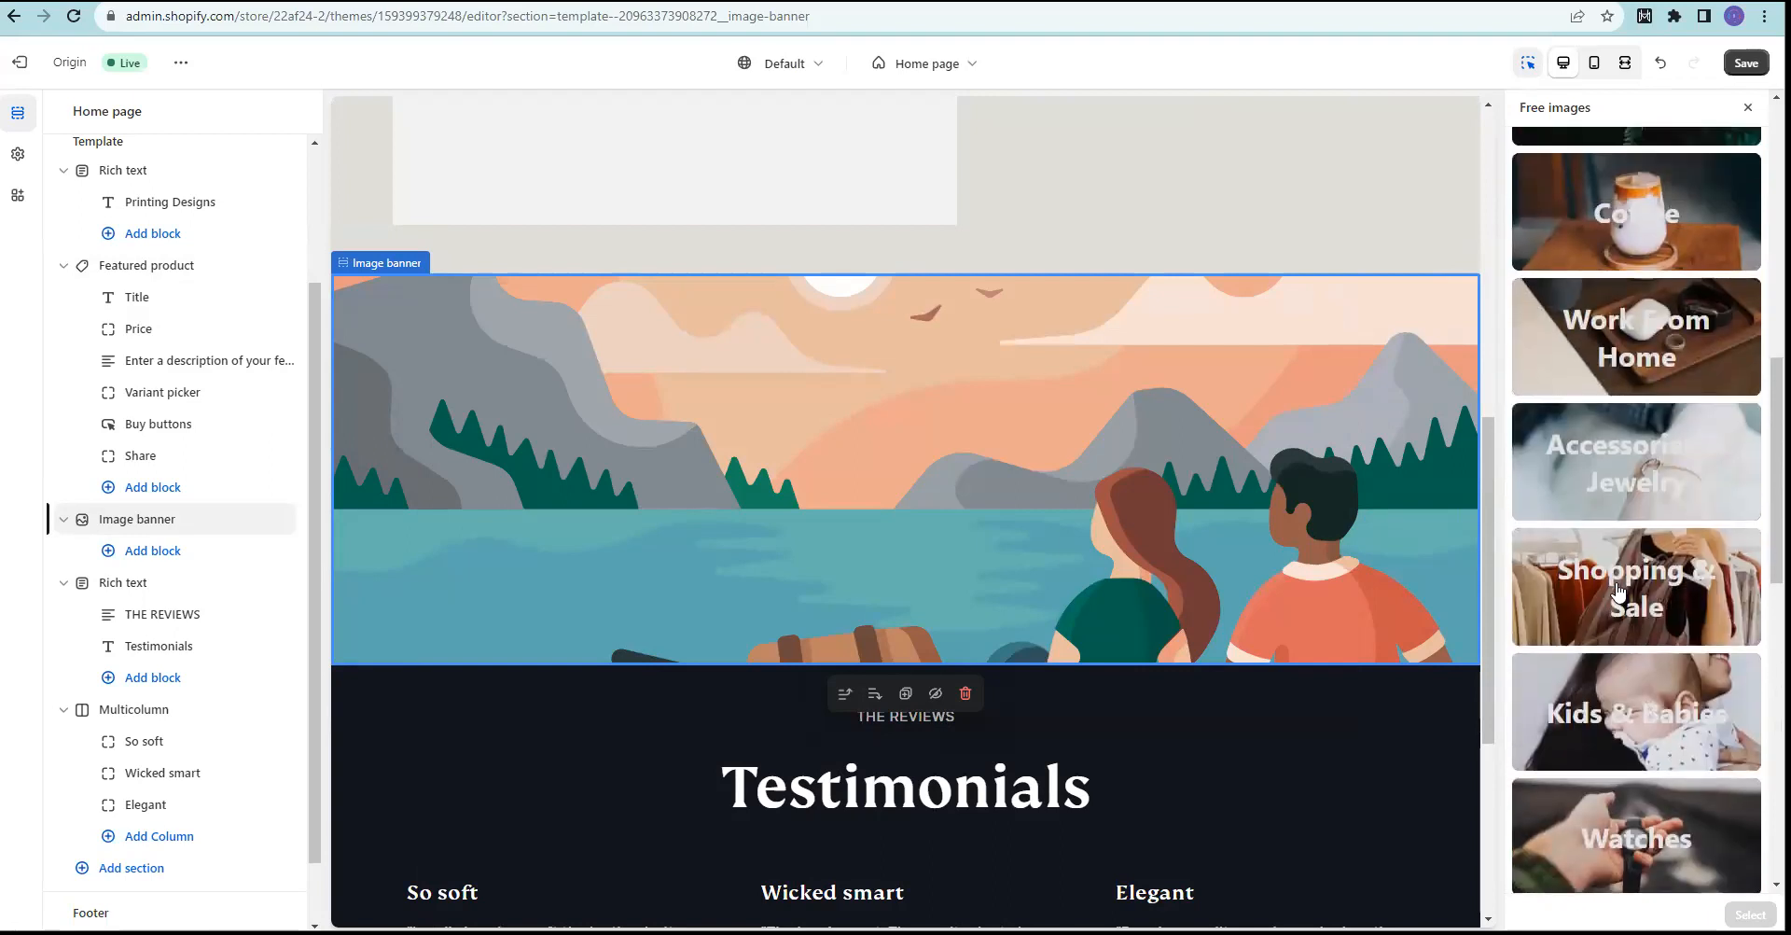
scroll(1628, 616, "up", 1)
scroll(1641, 616, "up", 6)
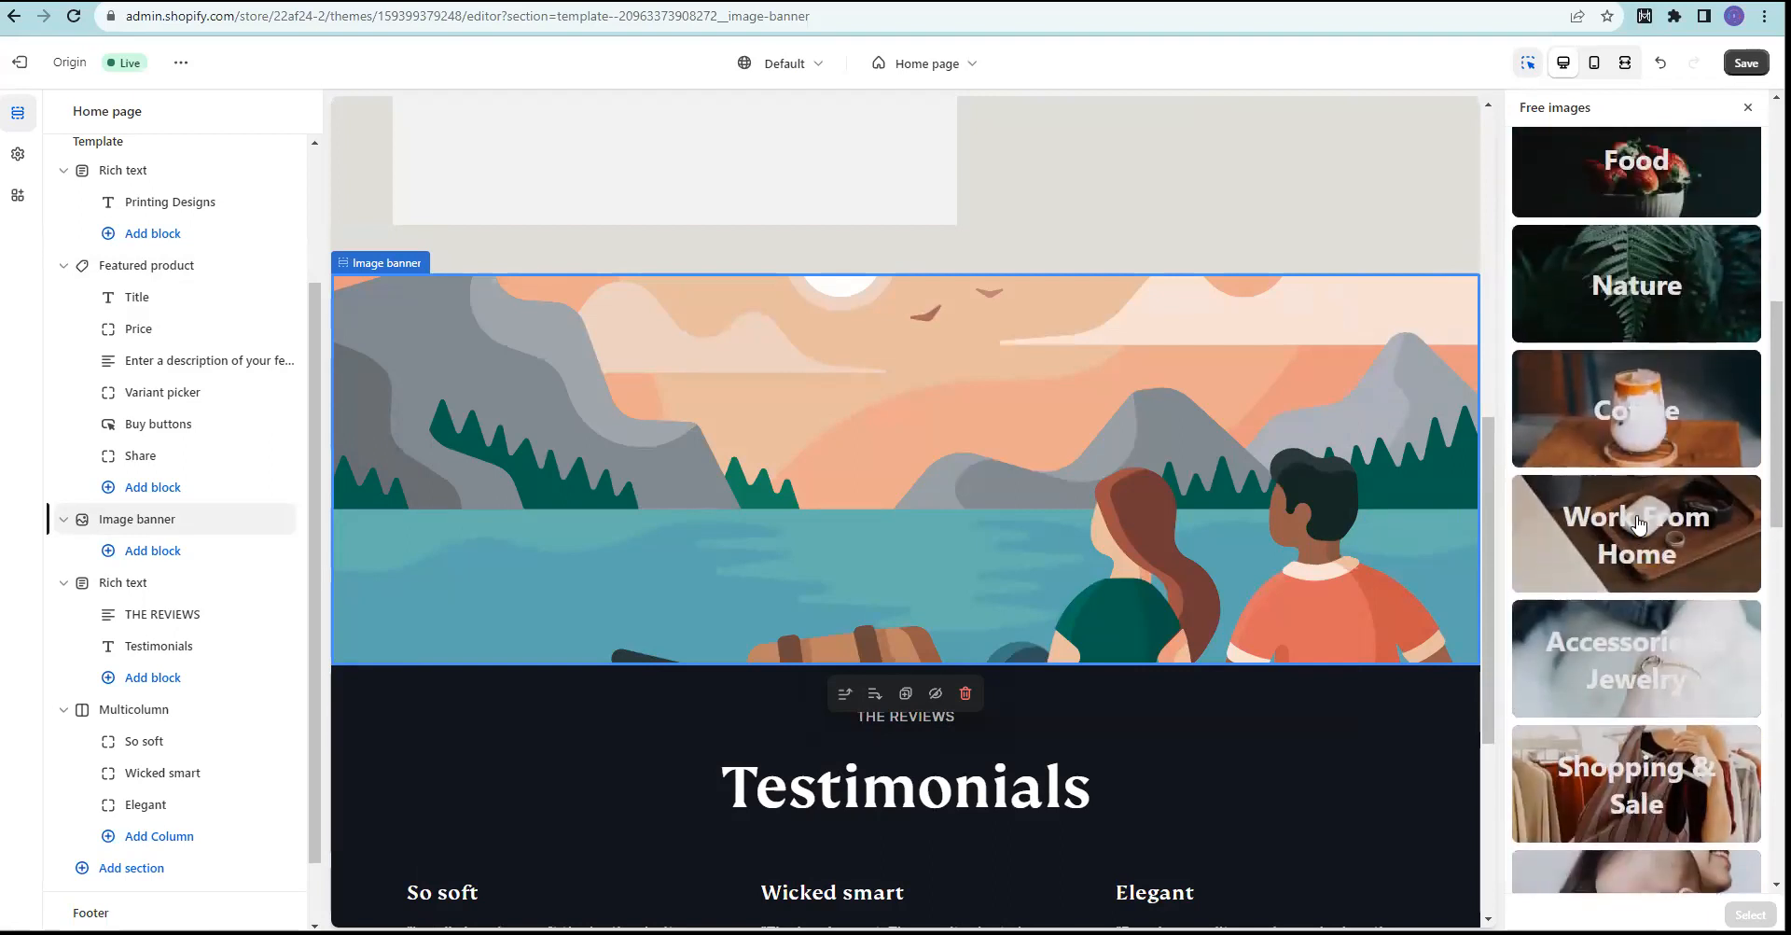
scroll(1641, 588, "up", 3)
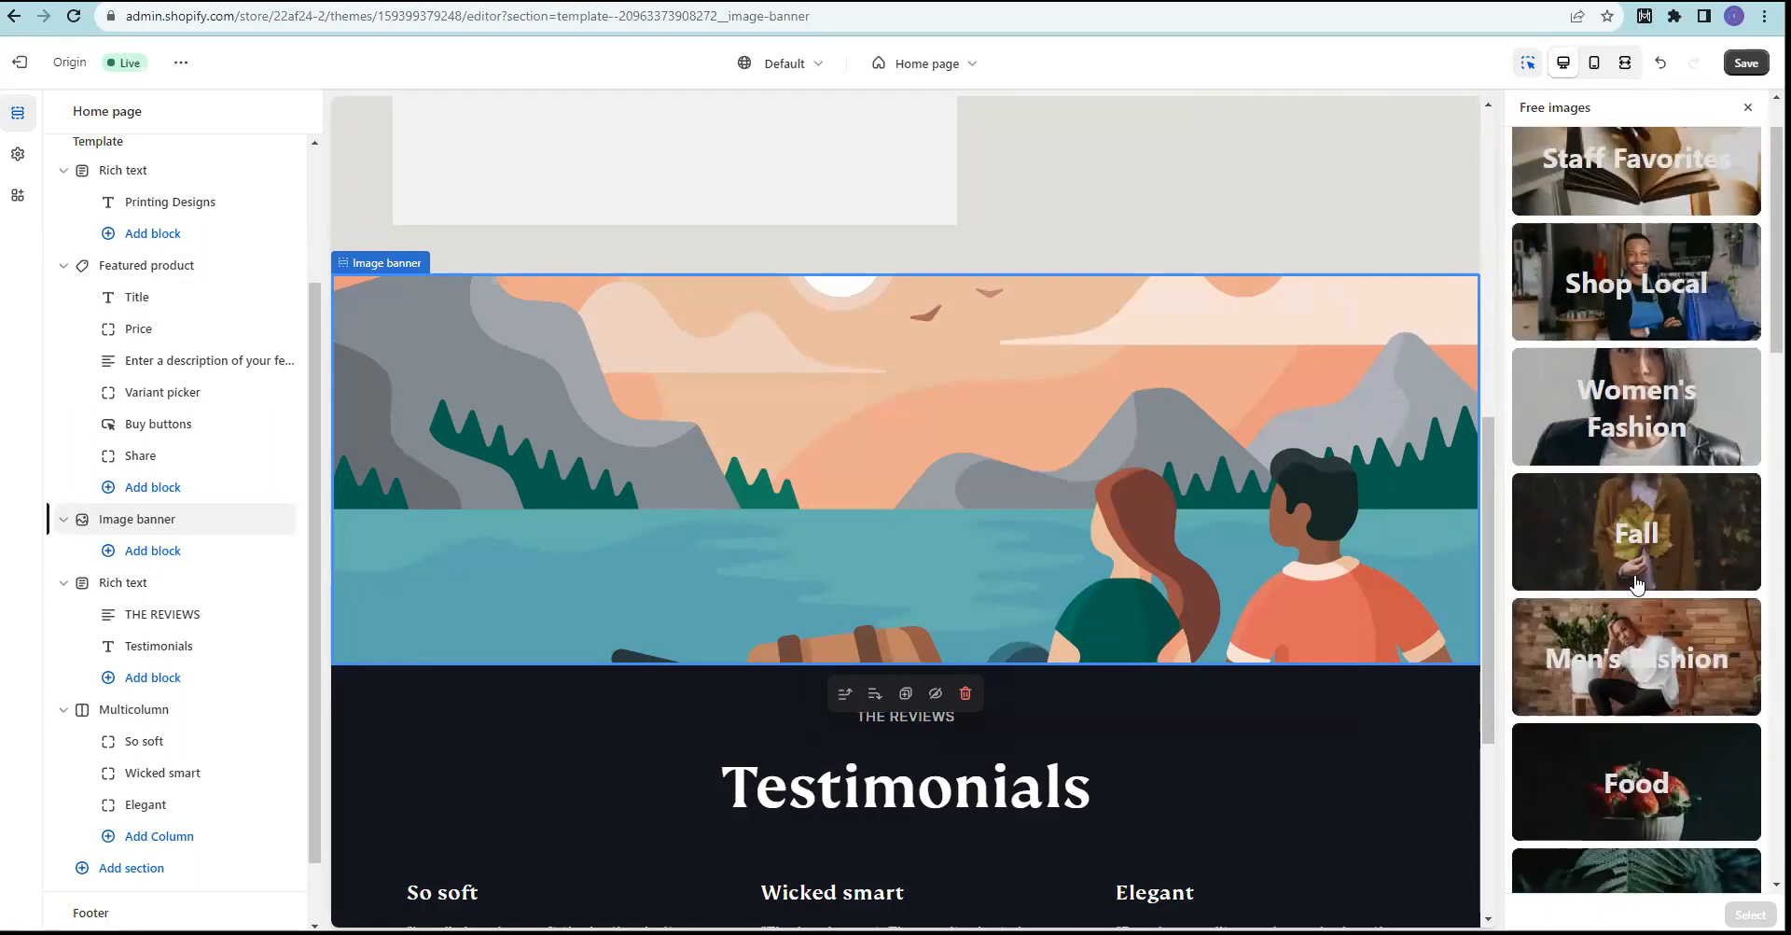
scroll(1644, 597, "up", 2)
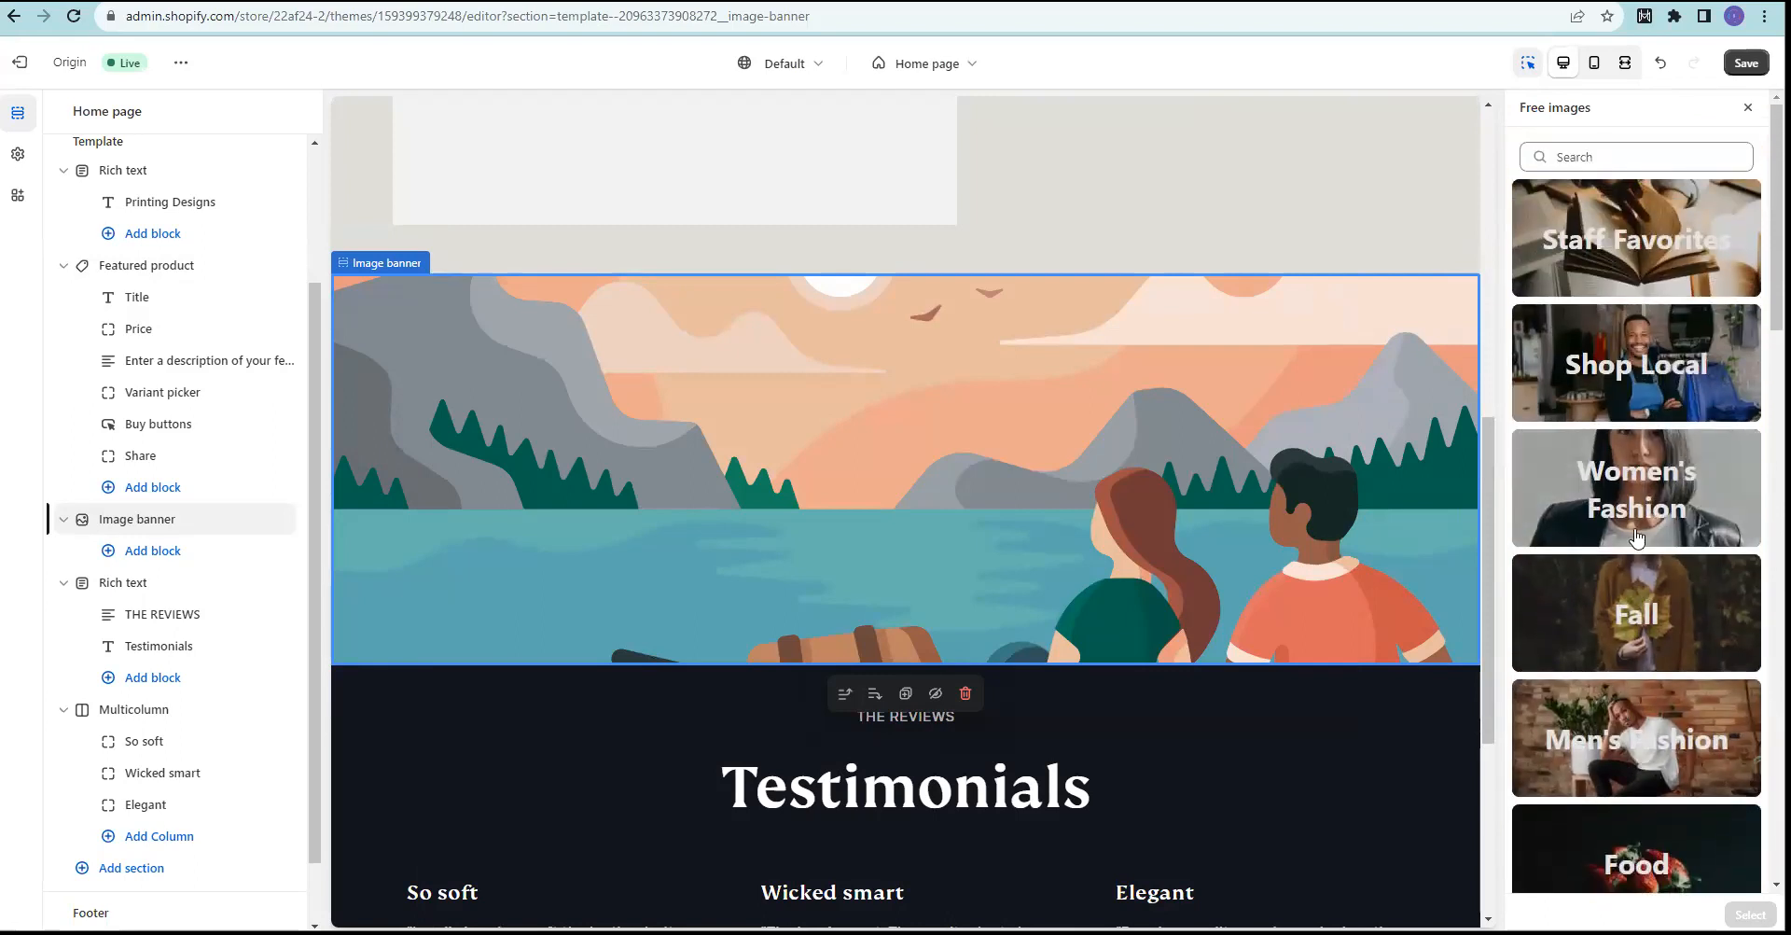
Step: Browse the Staff Favorites image category
left_click(1619, 226)
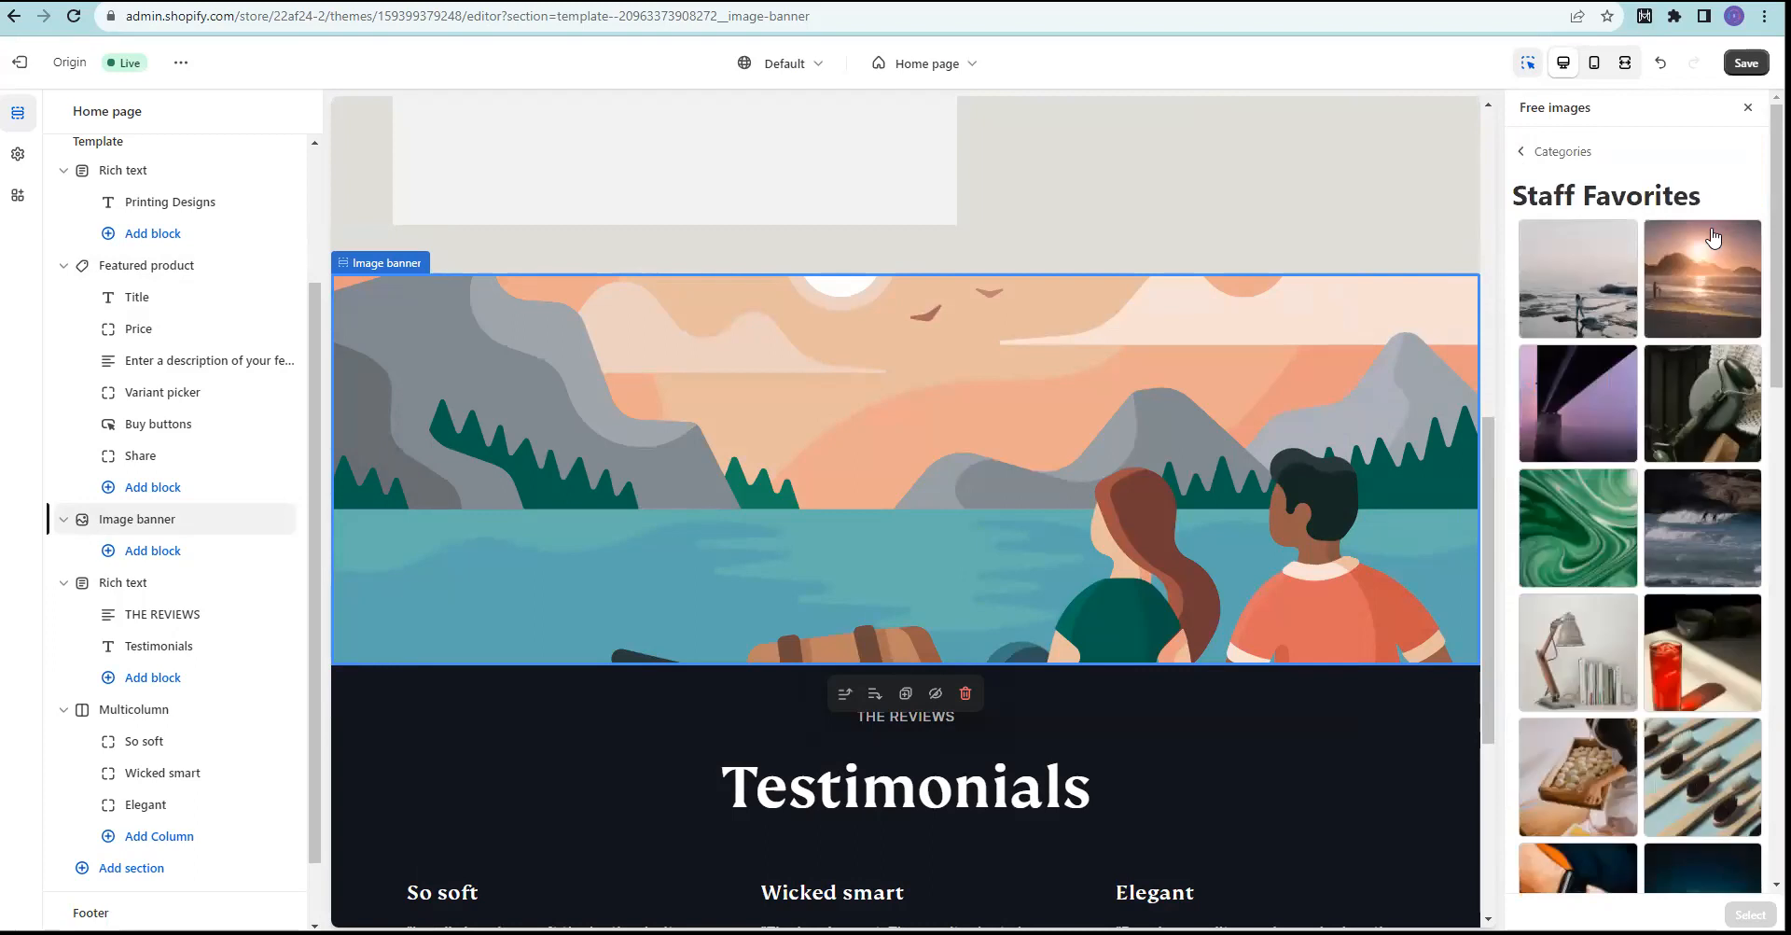
scroll(1708, 247, "down", 4)
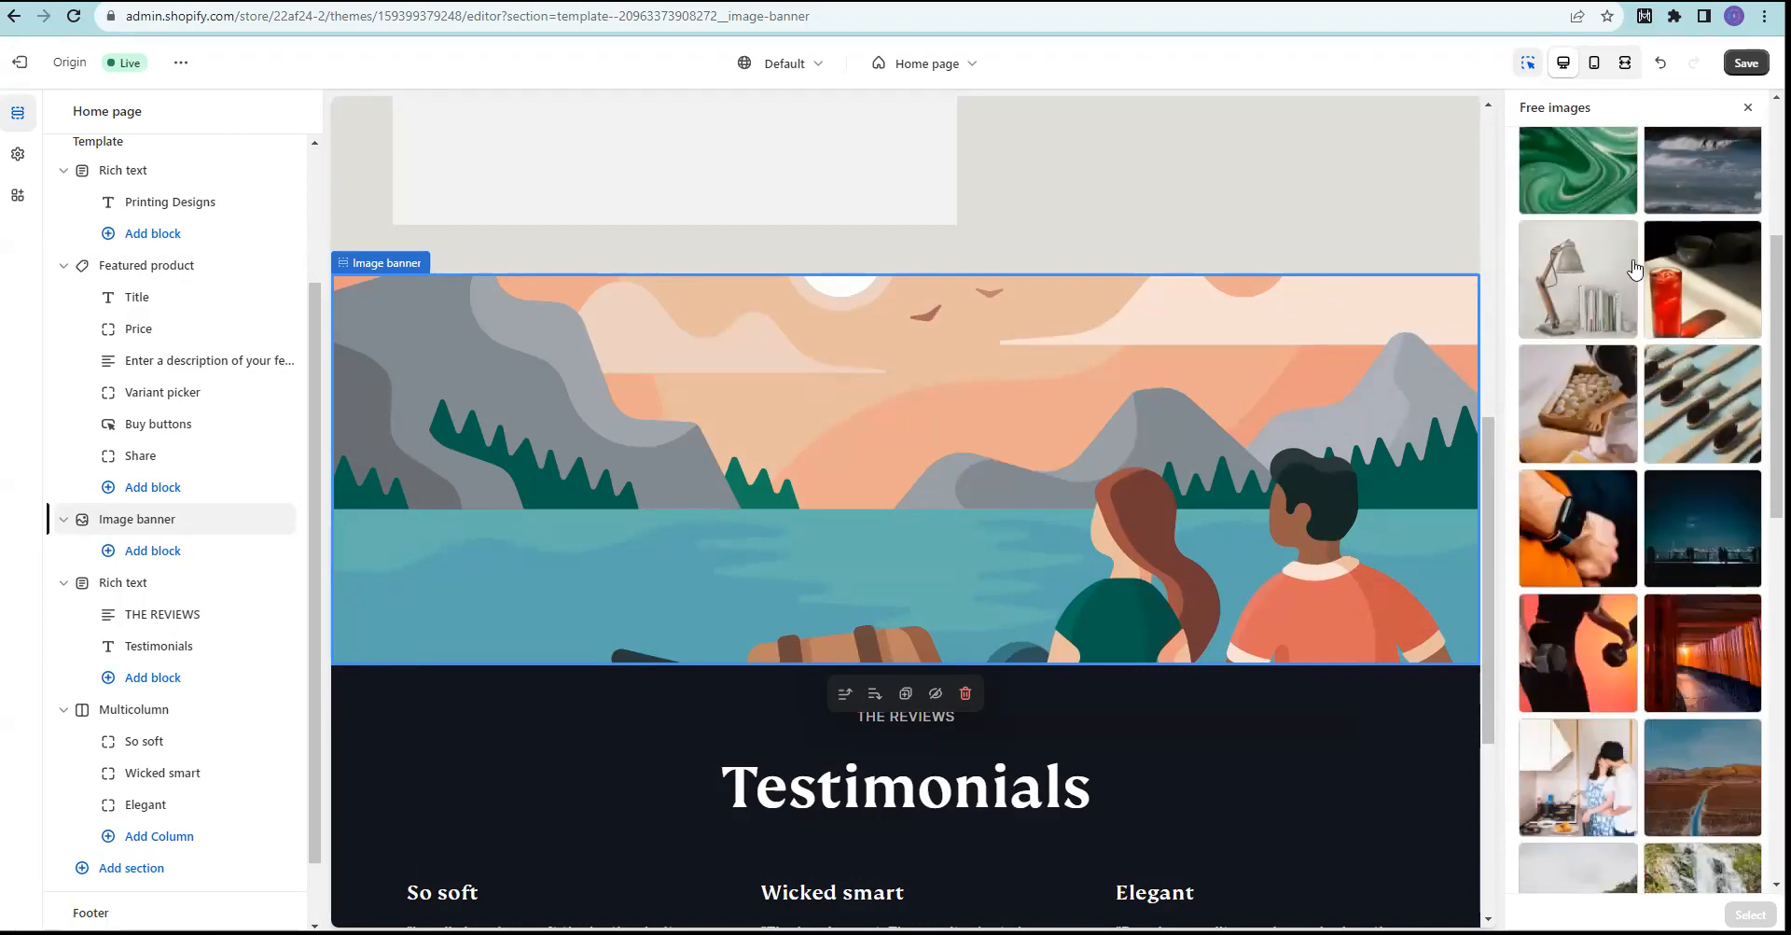
scroll(1634, 270, "down", 5)
scroll(1640, 327, "down", 4)
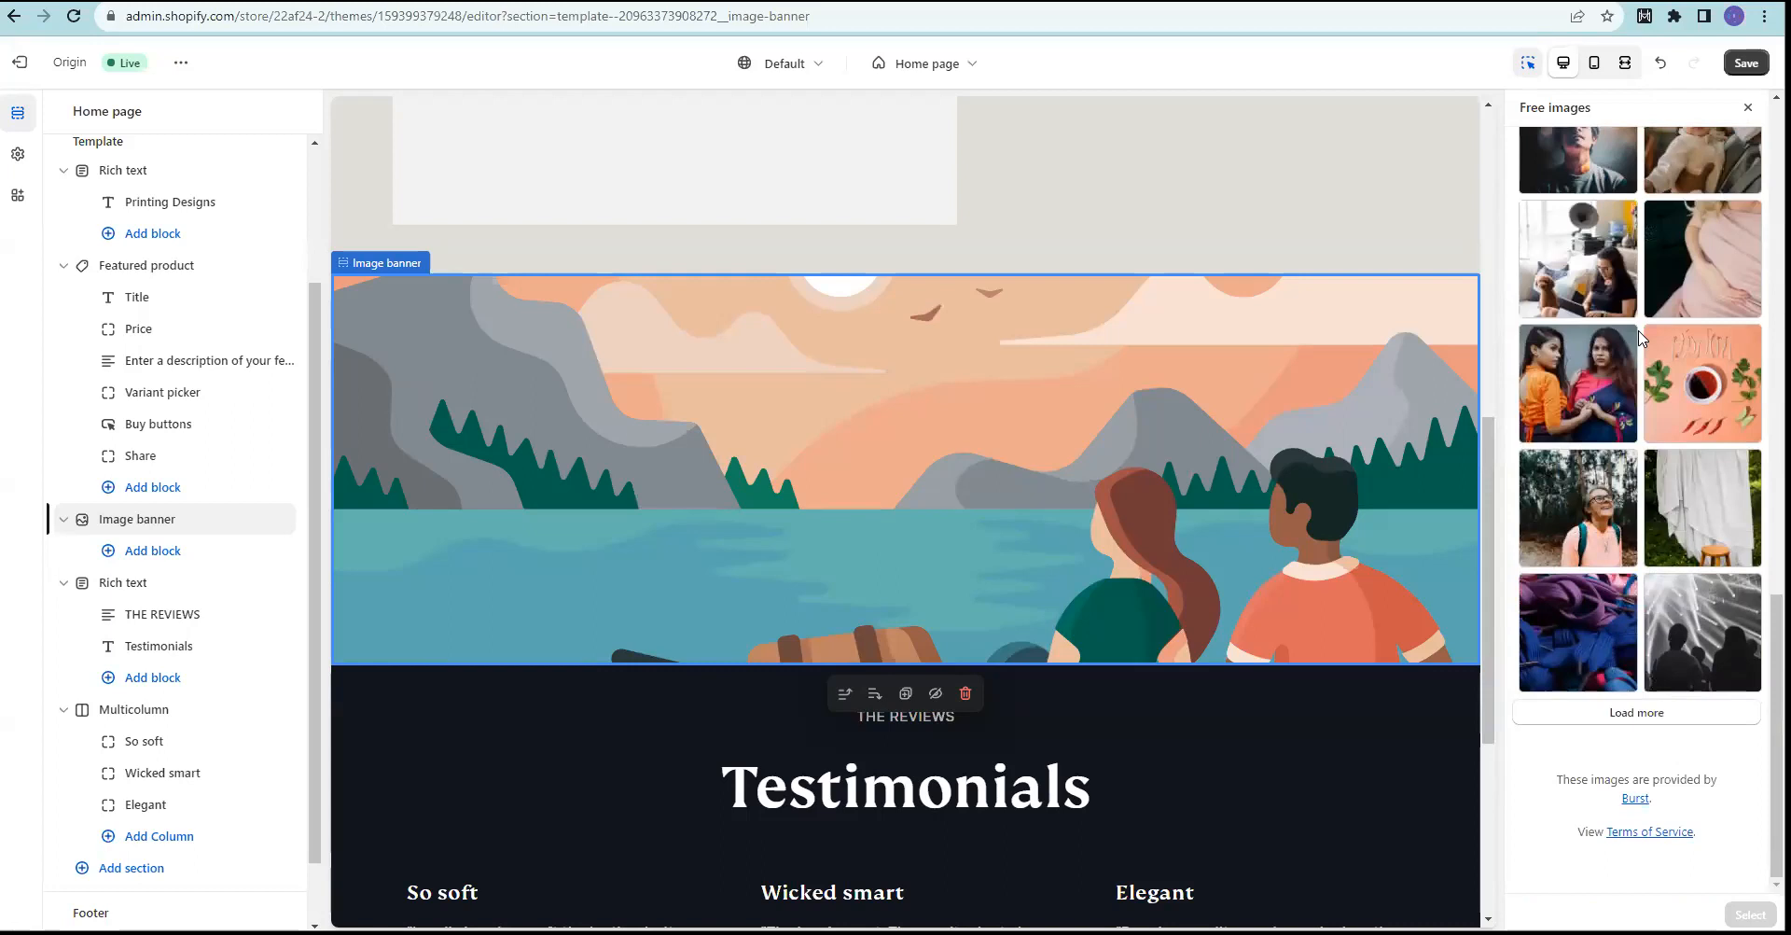
scroll(1634, 327, "up", 5)
scroll(1607, 229, "up", 5)
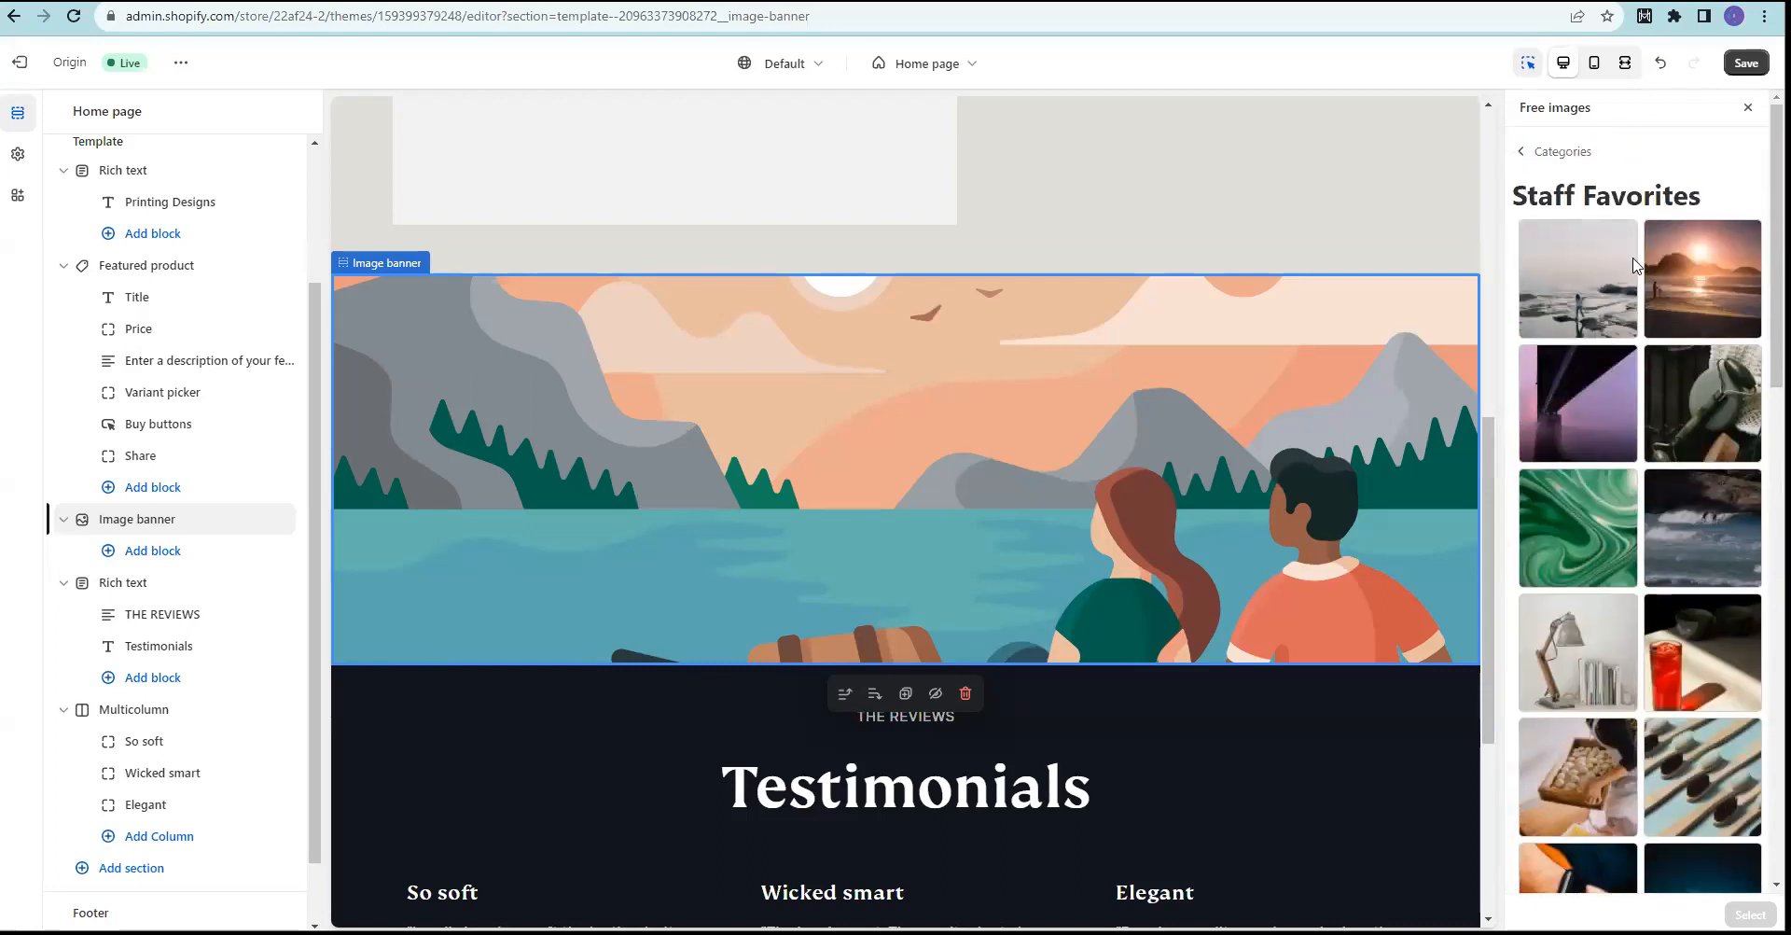
Step: Browse the Shop Local category, then return to the category list
left_click(1530, 147)
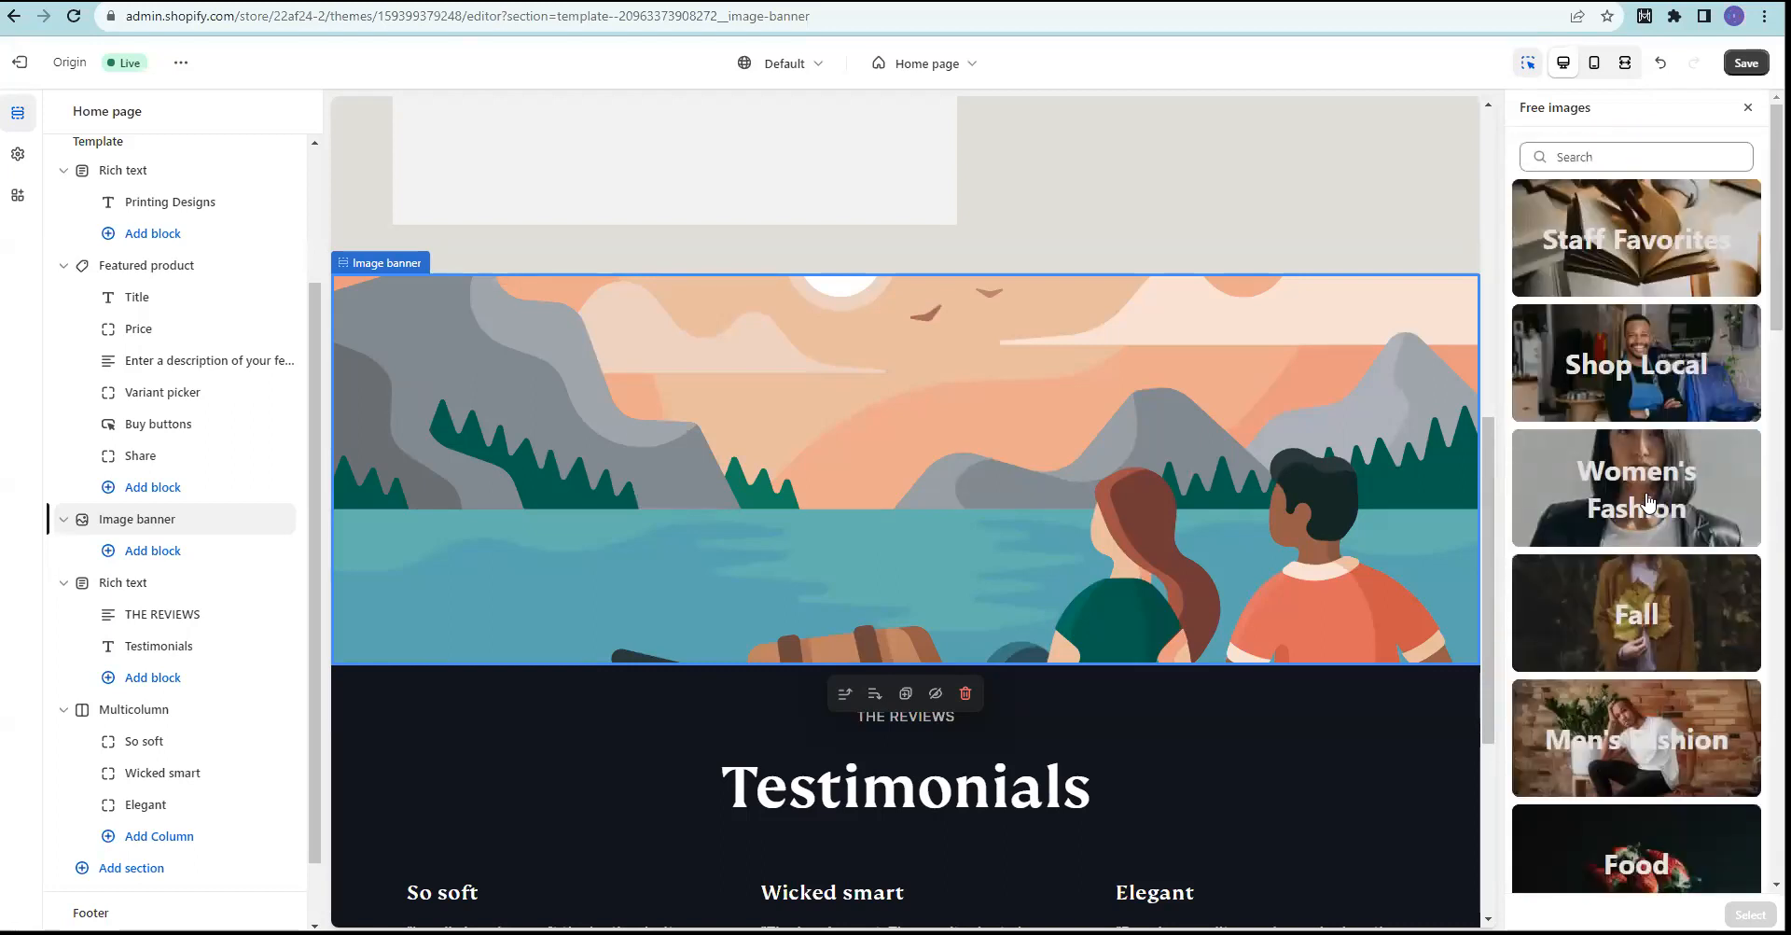
left_click(1628, 384)
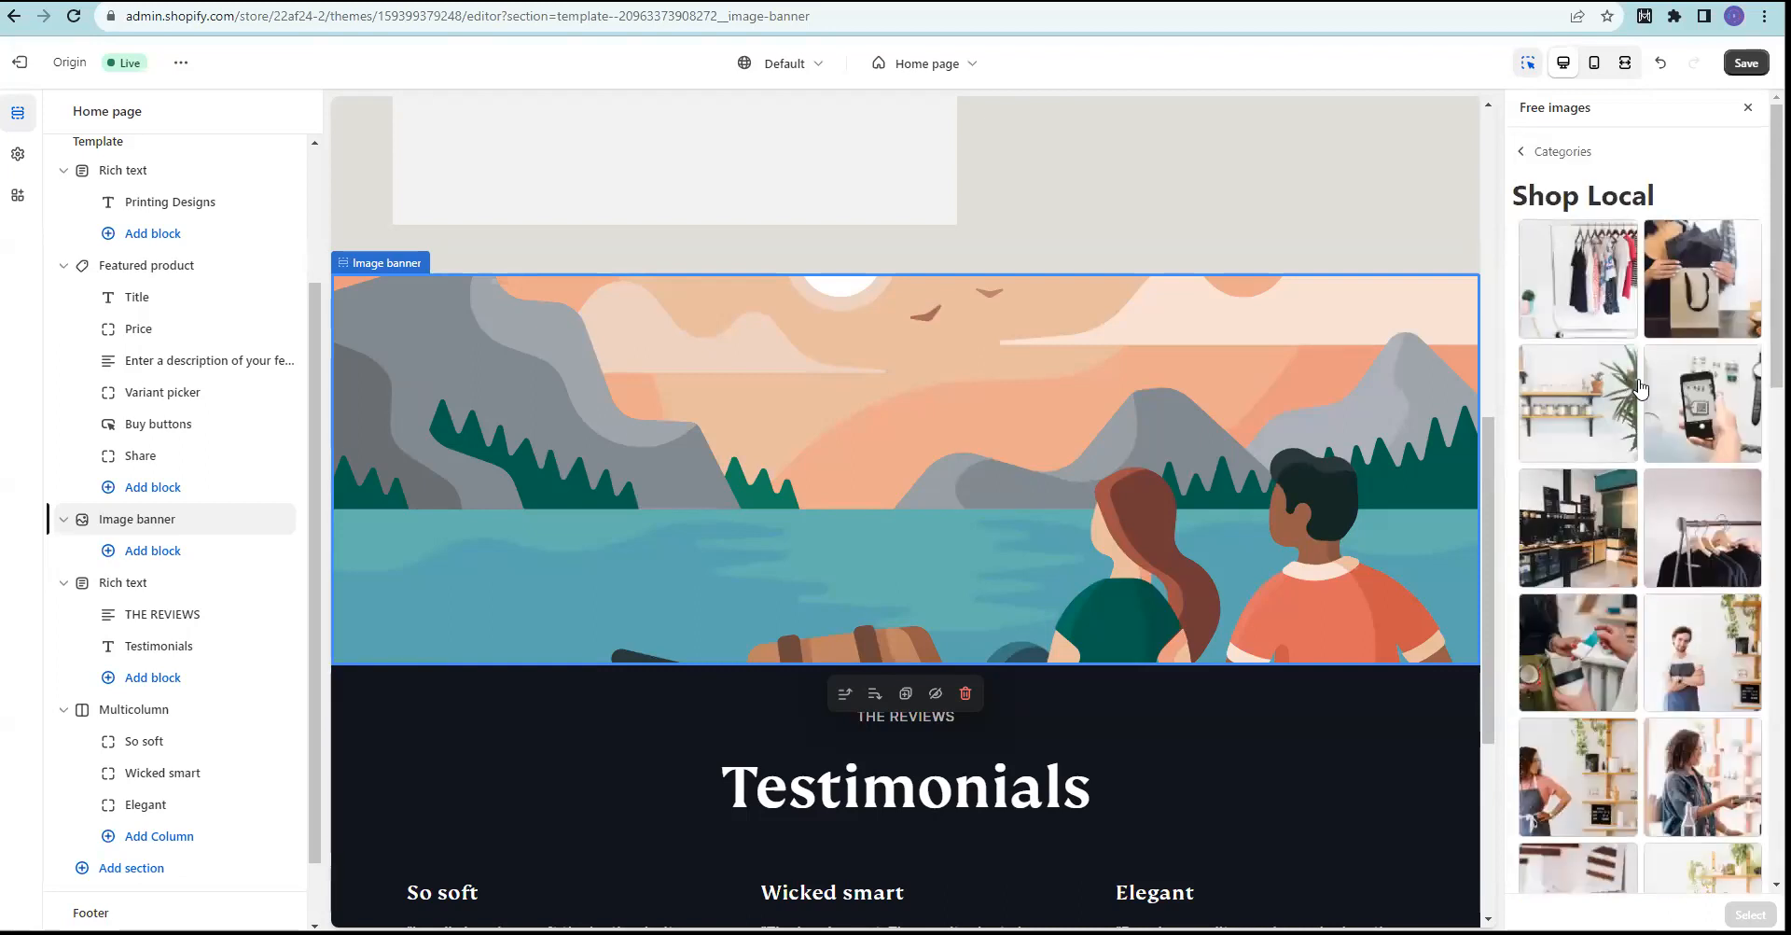
scroll(1670, 451, "down", 1)
scroll(1669, 451, "down", 5)
scroll(1669, 450, "down", 3)
scroll(1623, 280, "up", 10)
left_click(1523, 152)
Step: Search the free images for 'paper' and load more results
left_click(1583, 158)
type("paper")
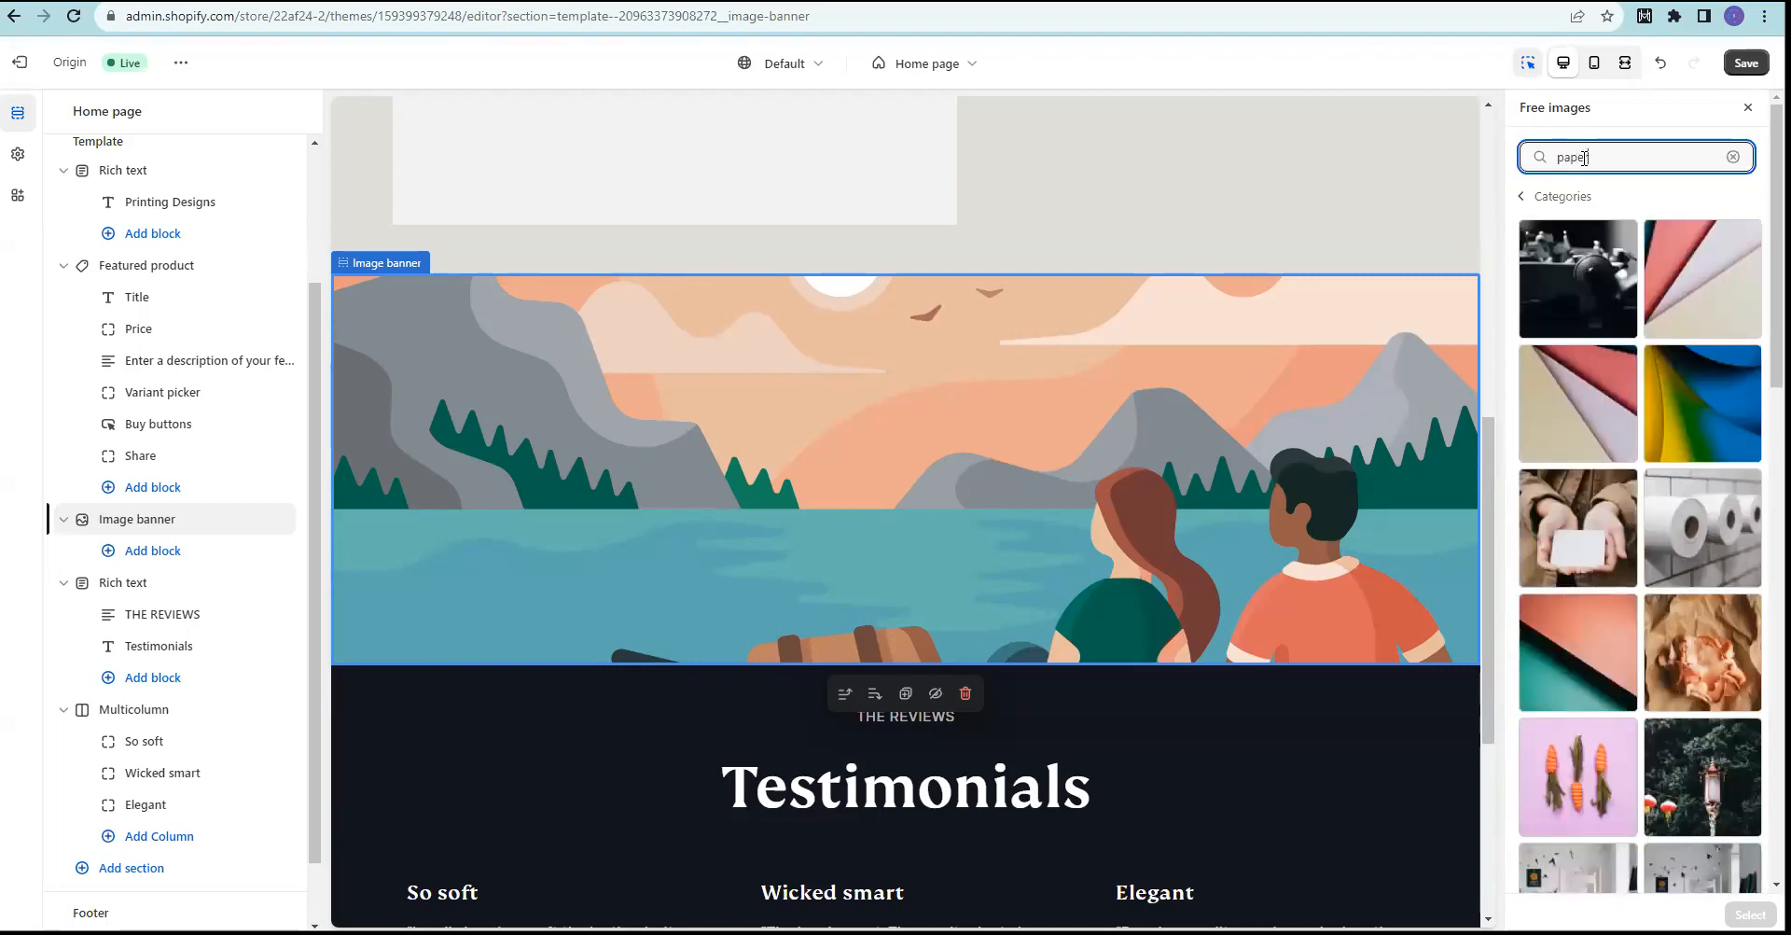
scroll(1608, 399, "down", 7)
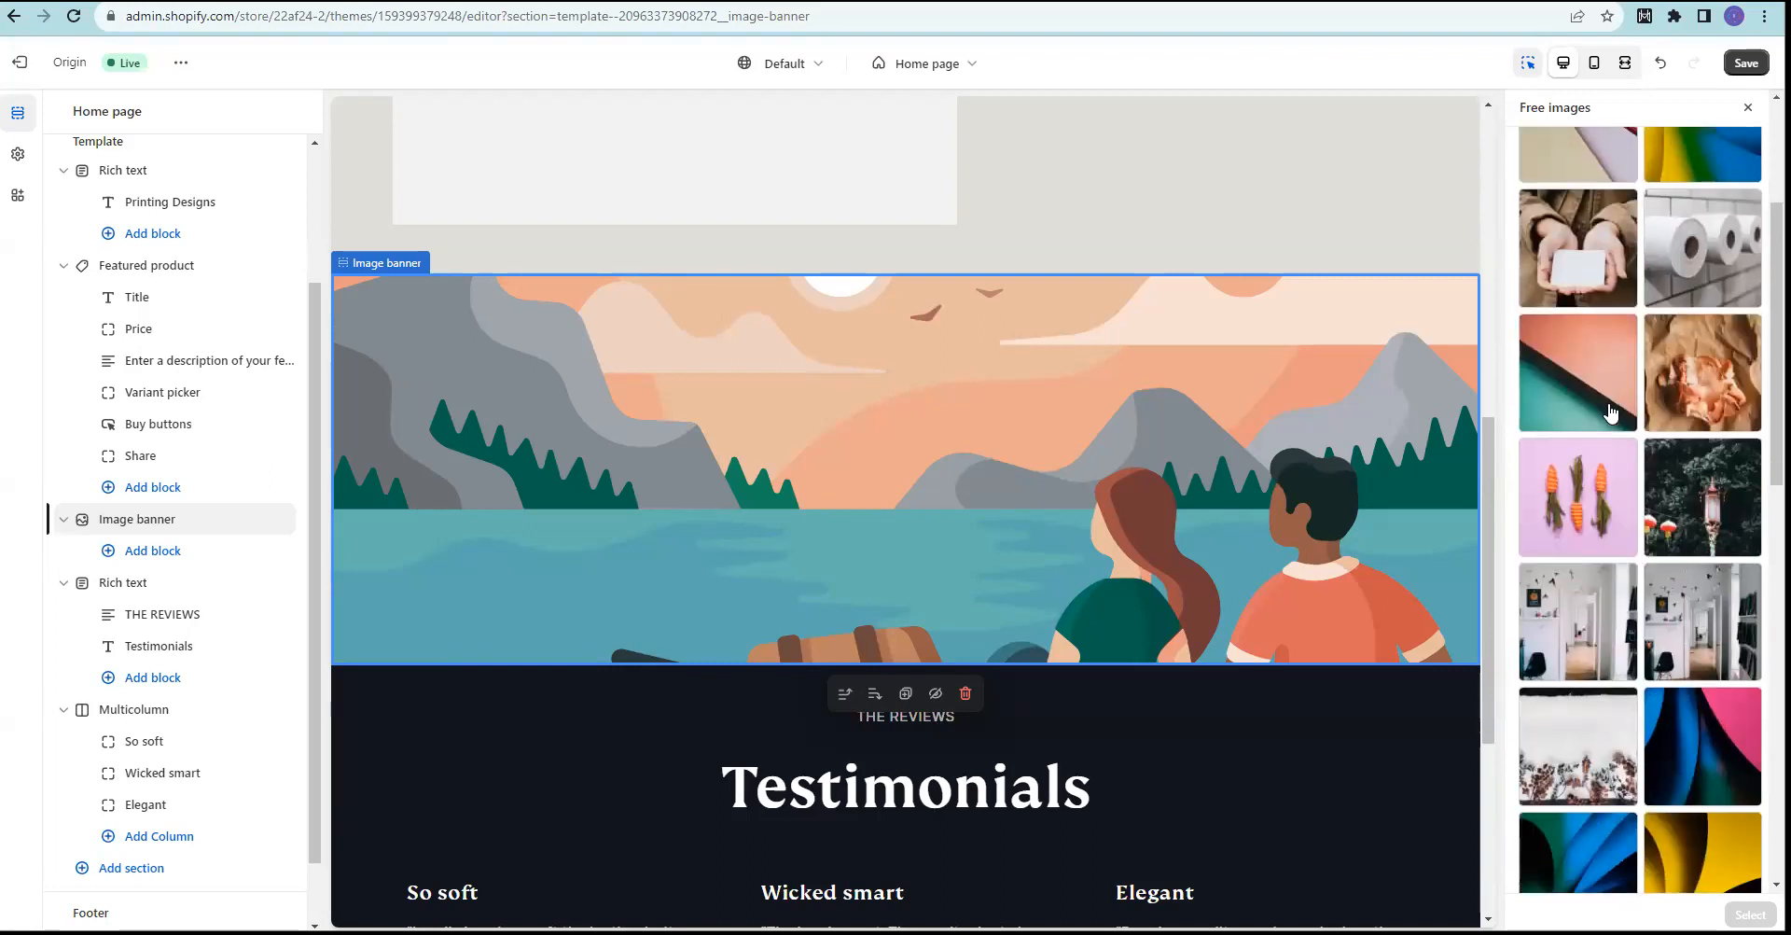
scroll(1608, 373, "up", 7)
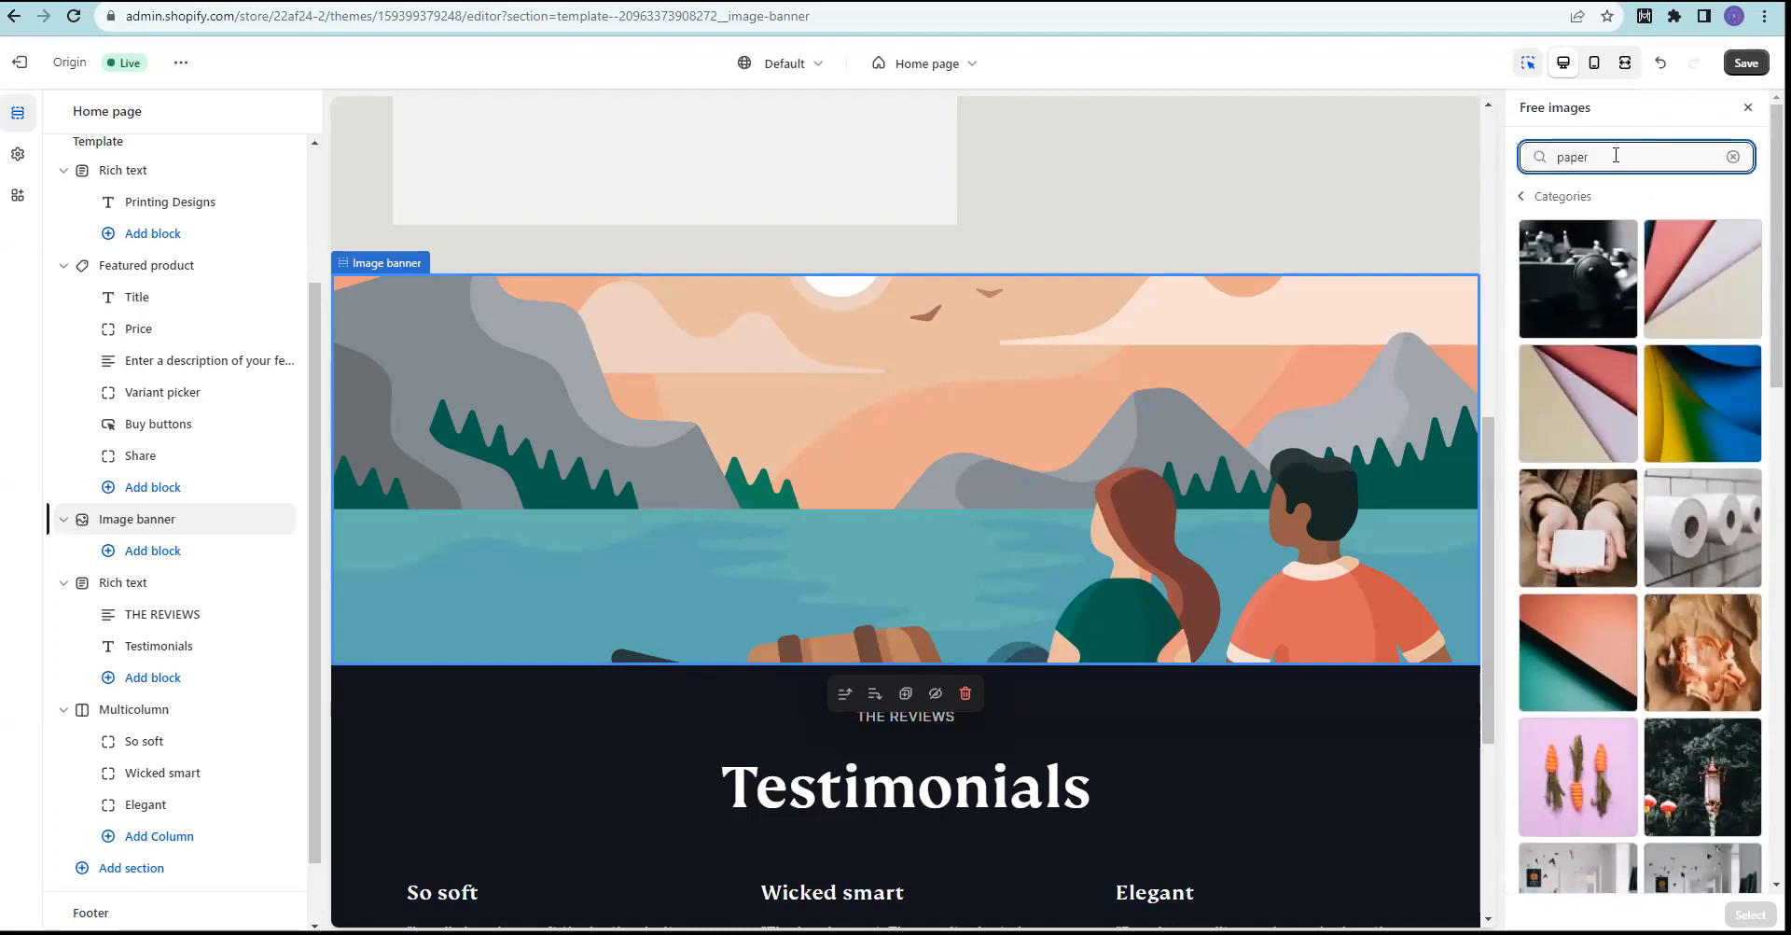
scroll(1590, 404, "down", 10)
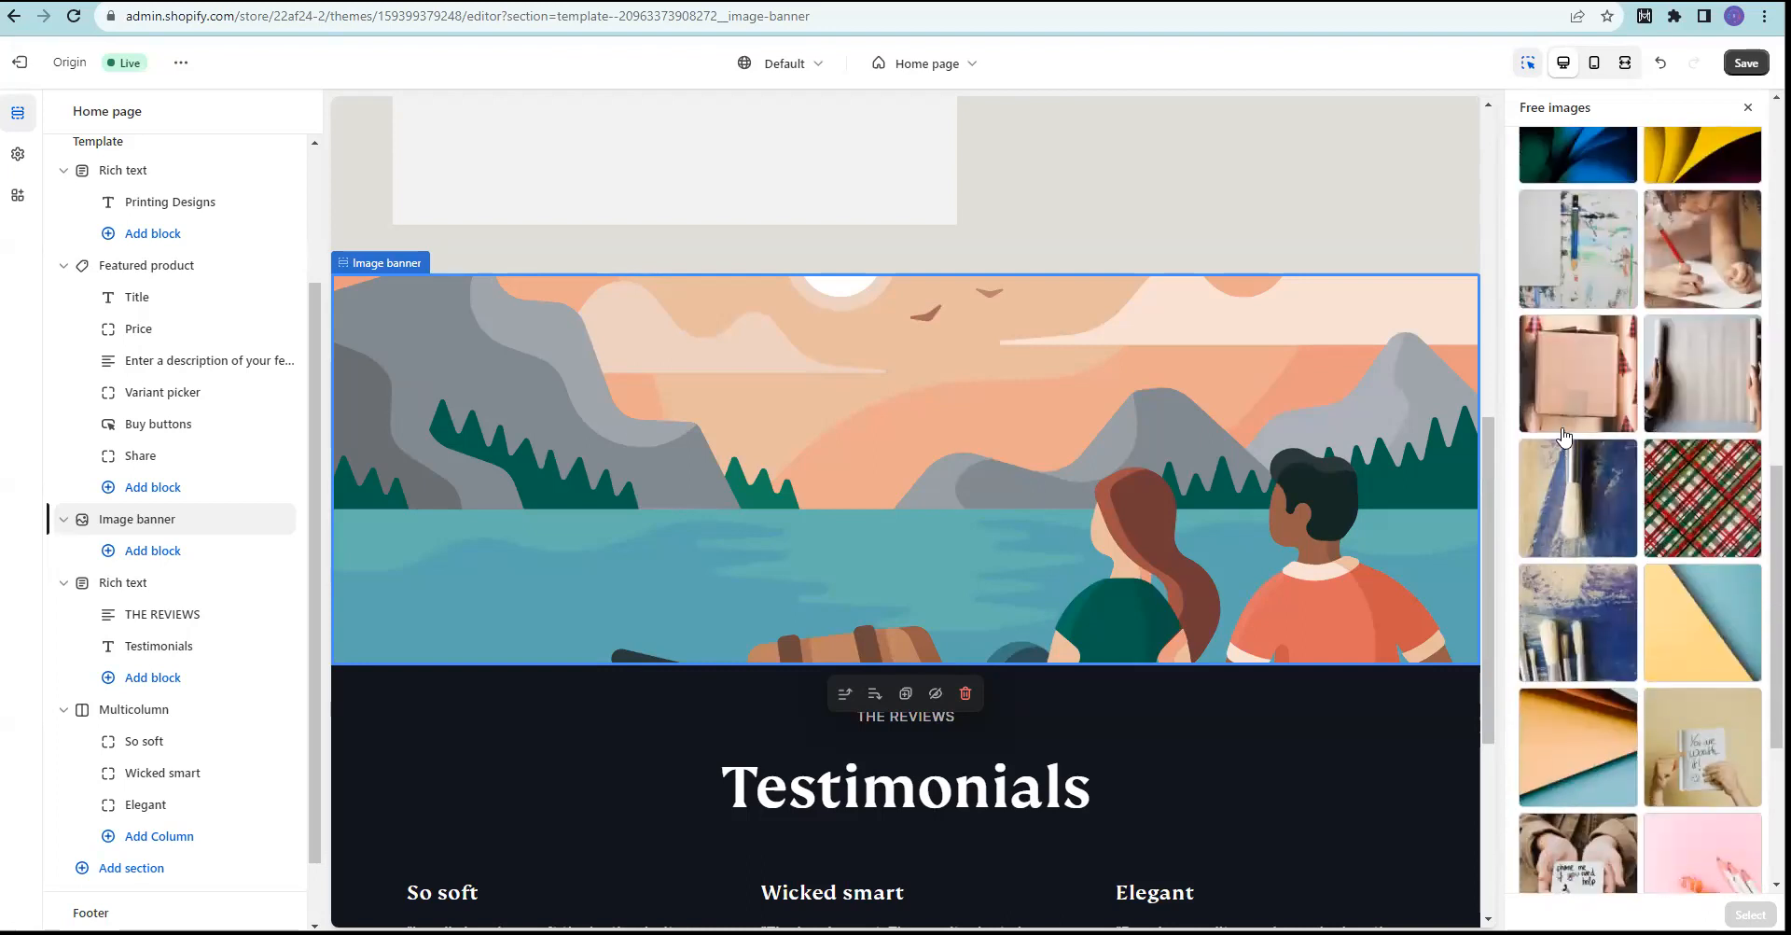
scroll(1568, 396, "down", 1)
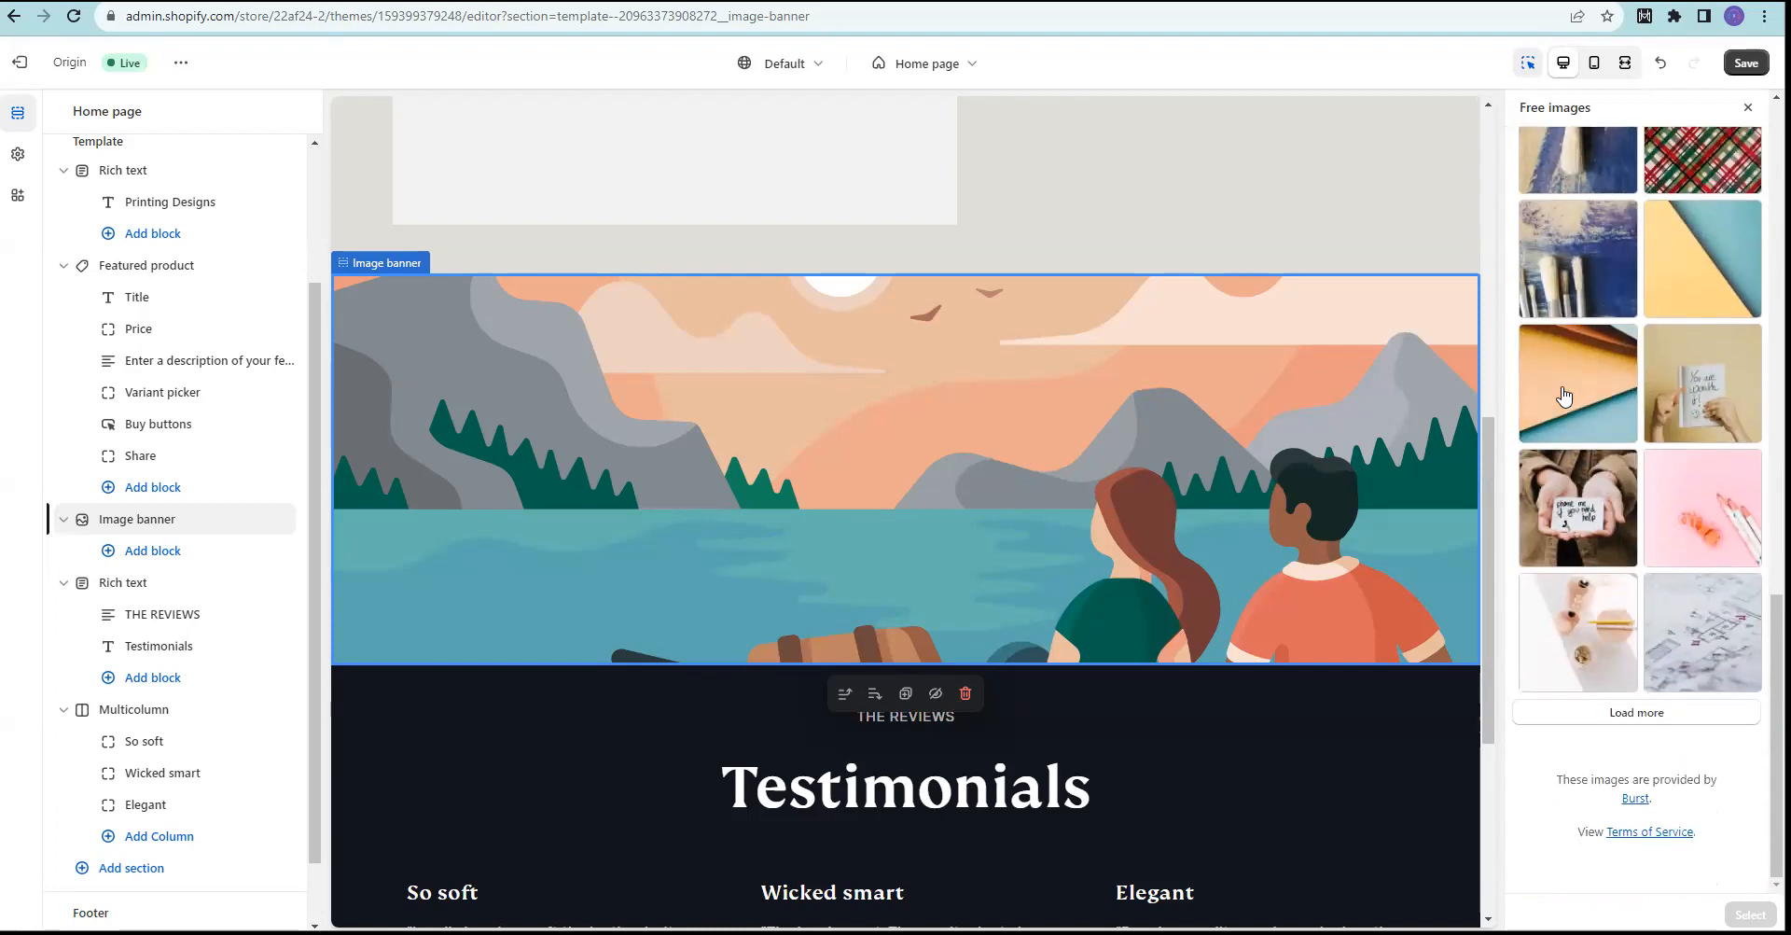
left_click(1654, 728)
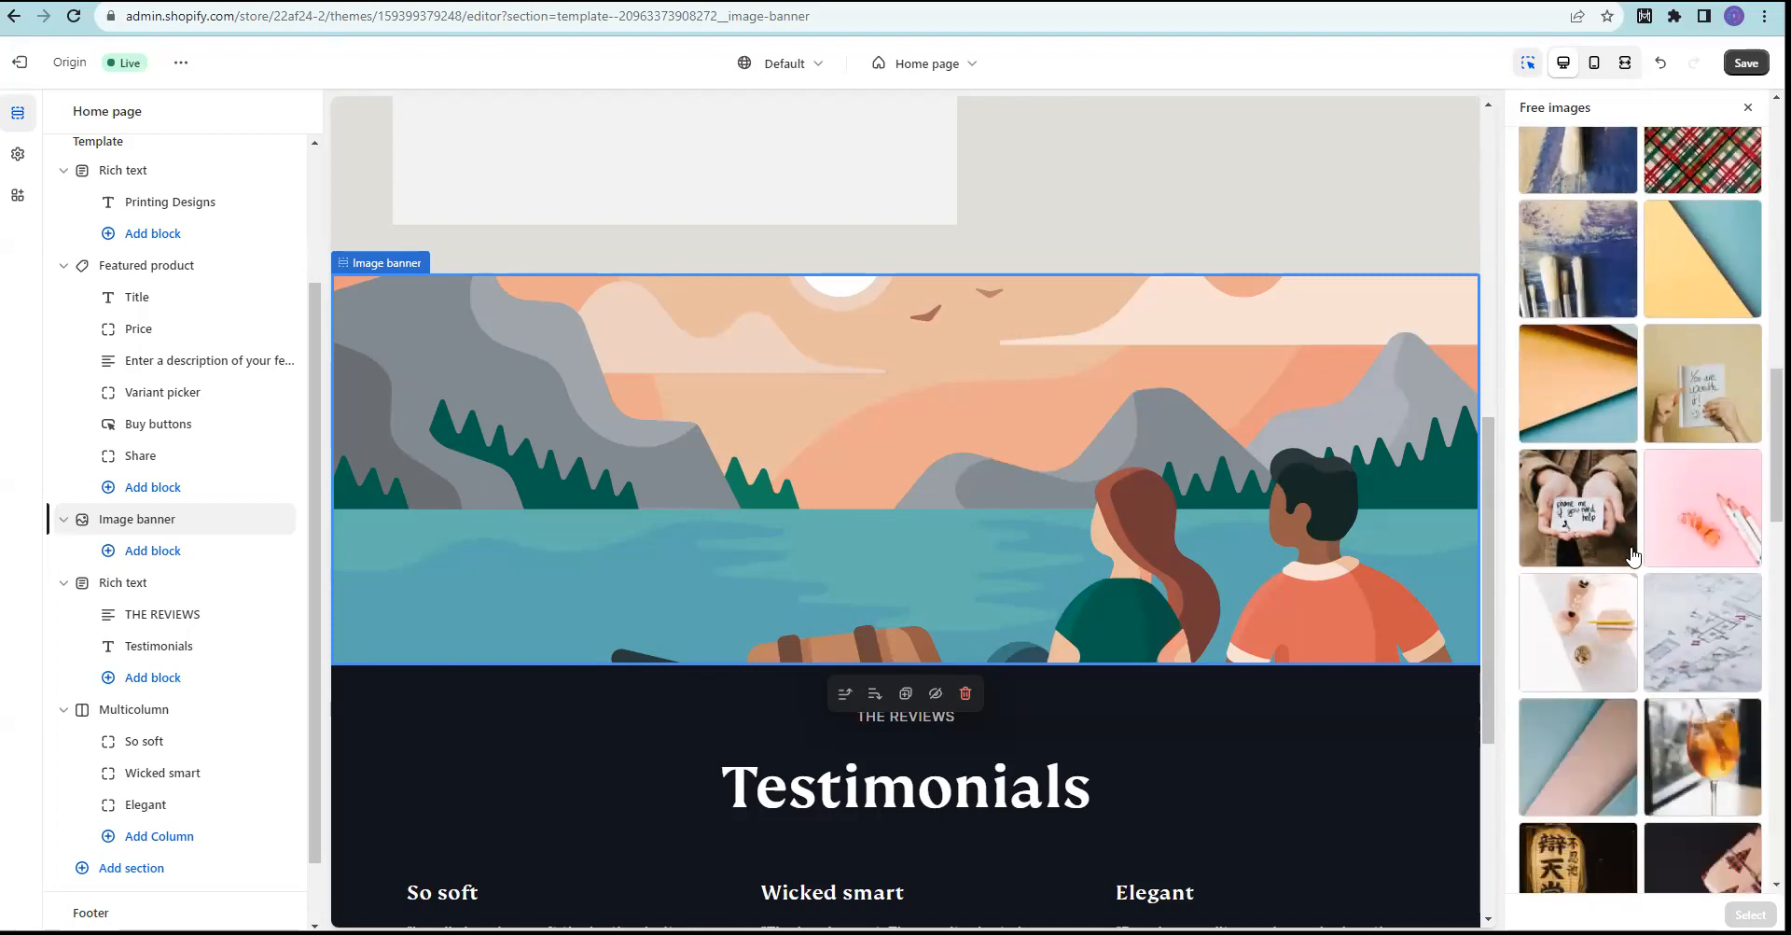
scroll(1583, 392, "down", 5)
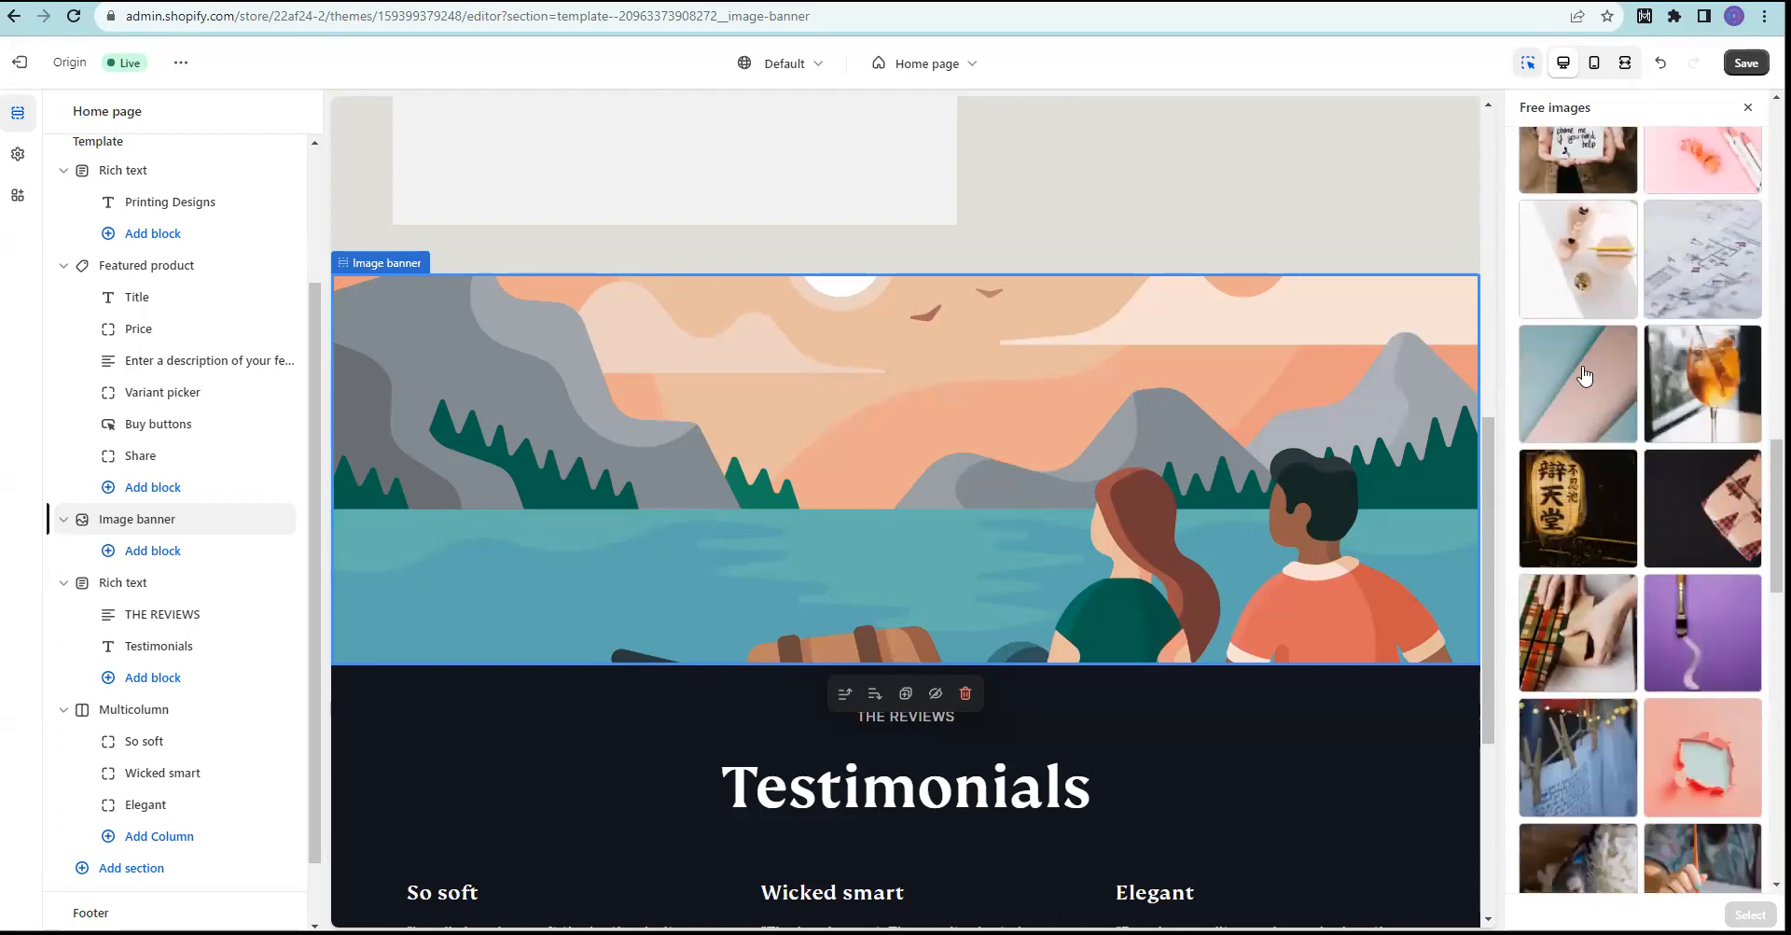
scroll(1583, 375, "down", 4)
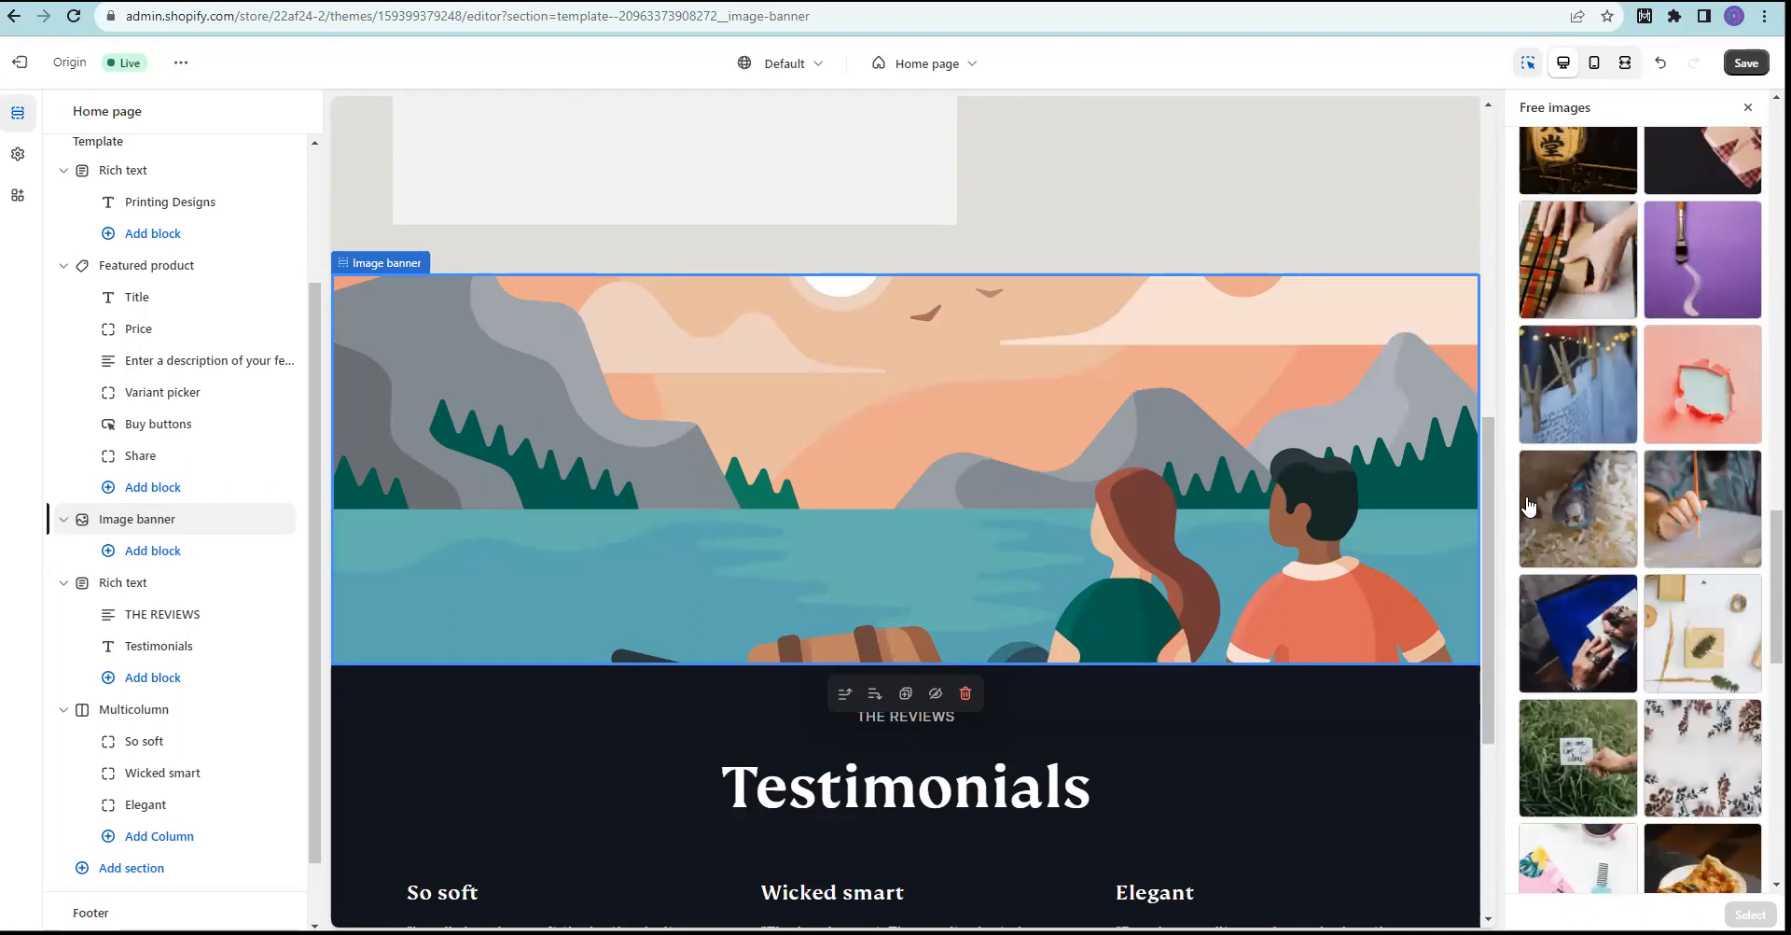
scroll(1712, 644, "down", 2)
Step: Set the kraft-paper gift photo with fern sprig as the banner's first image
left_click(1704, 471)
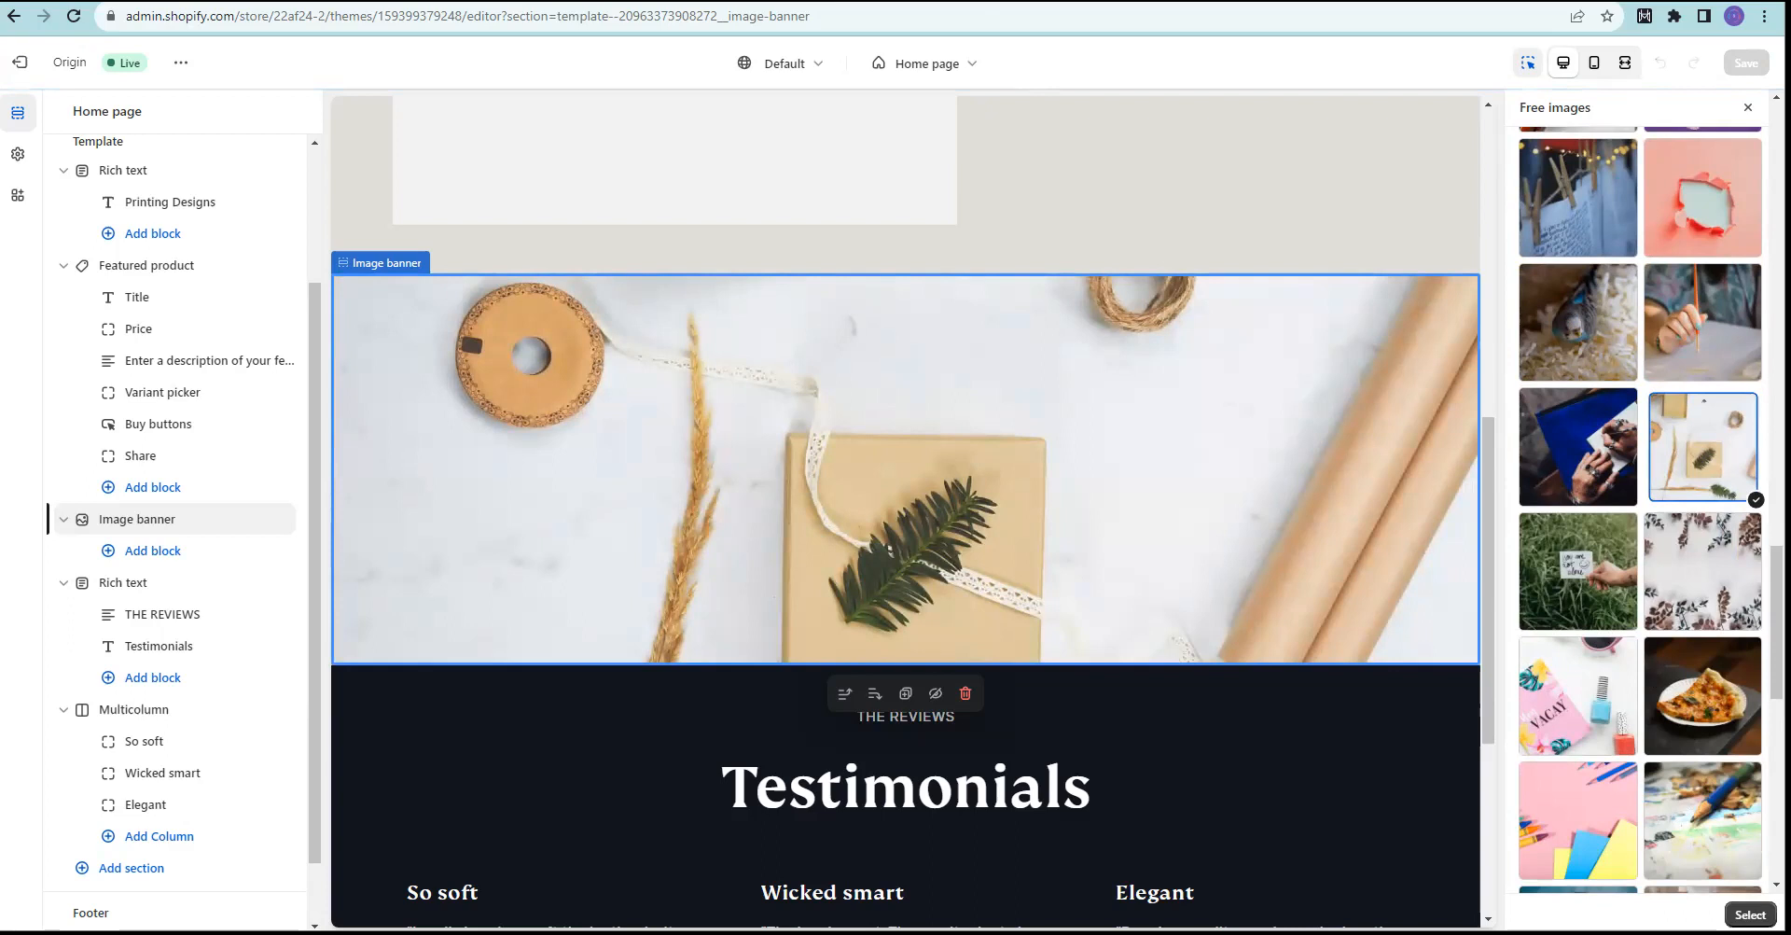
left_click(1751, 914)
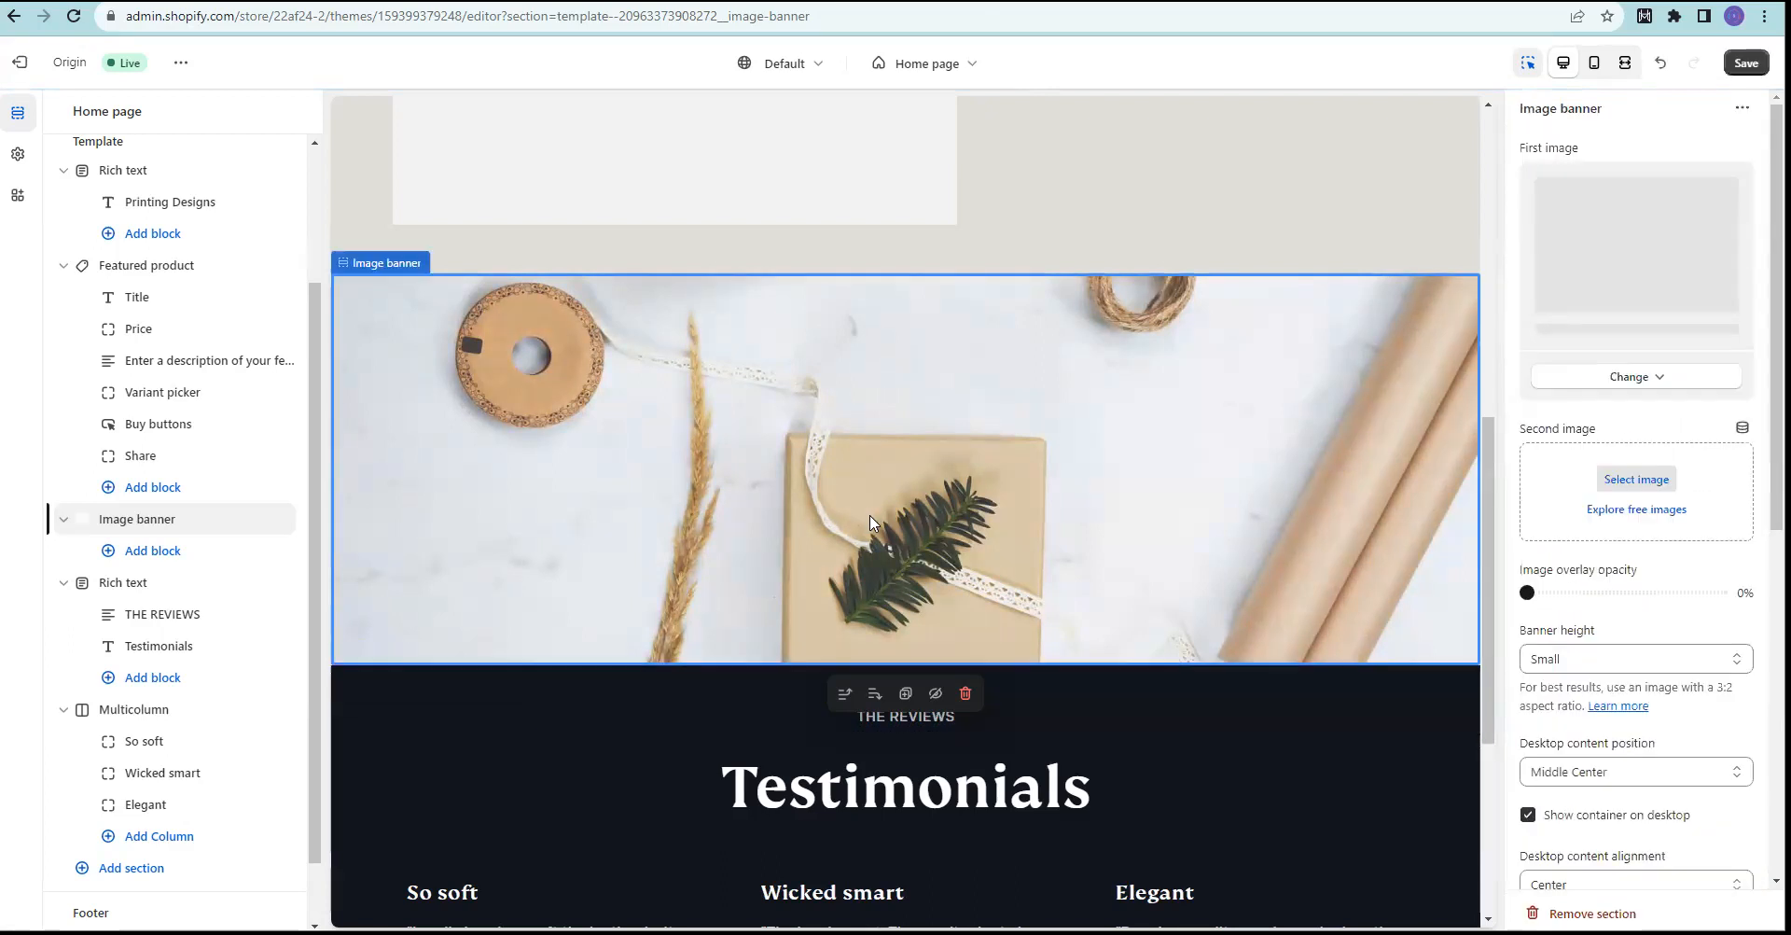
Step: Select the Featured product section and open its Scheme 1 colour editor (Background #DFDFD8, Text #11151C)
scroll(1077, 499, "up", 5)
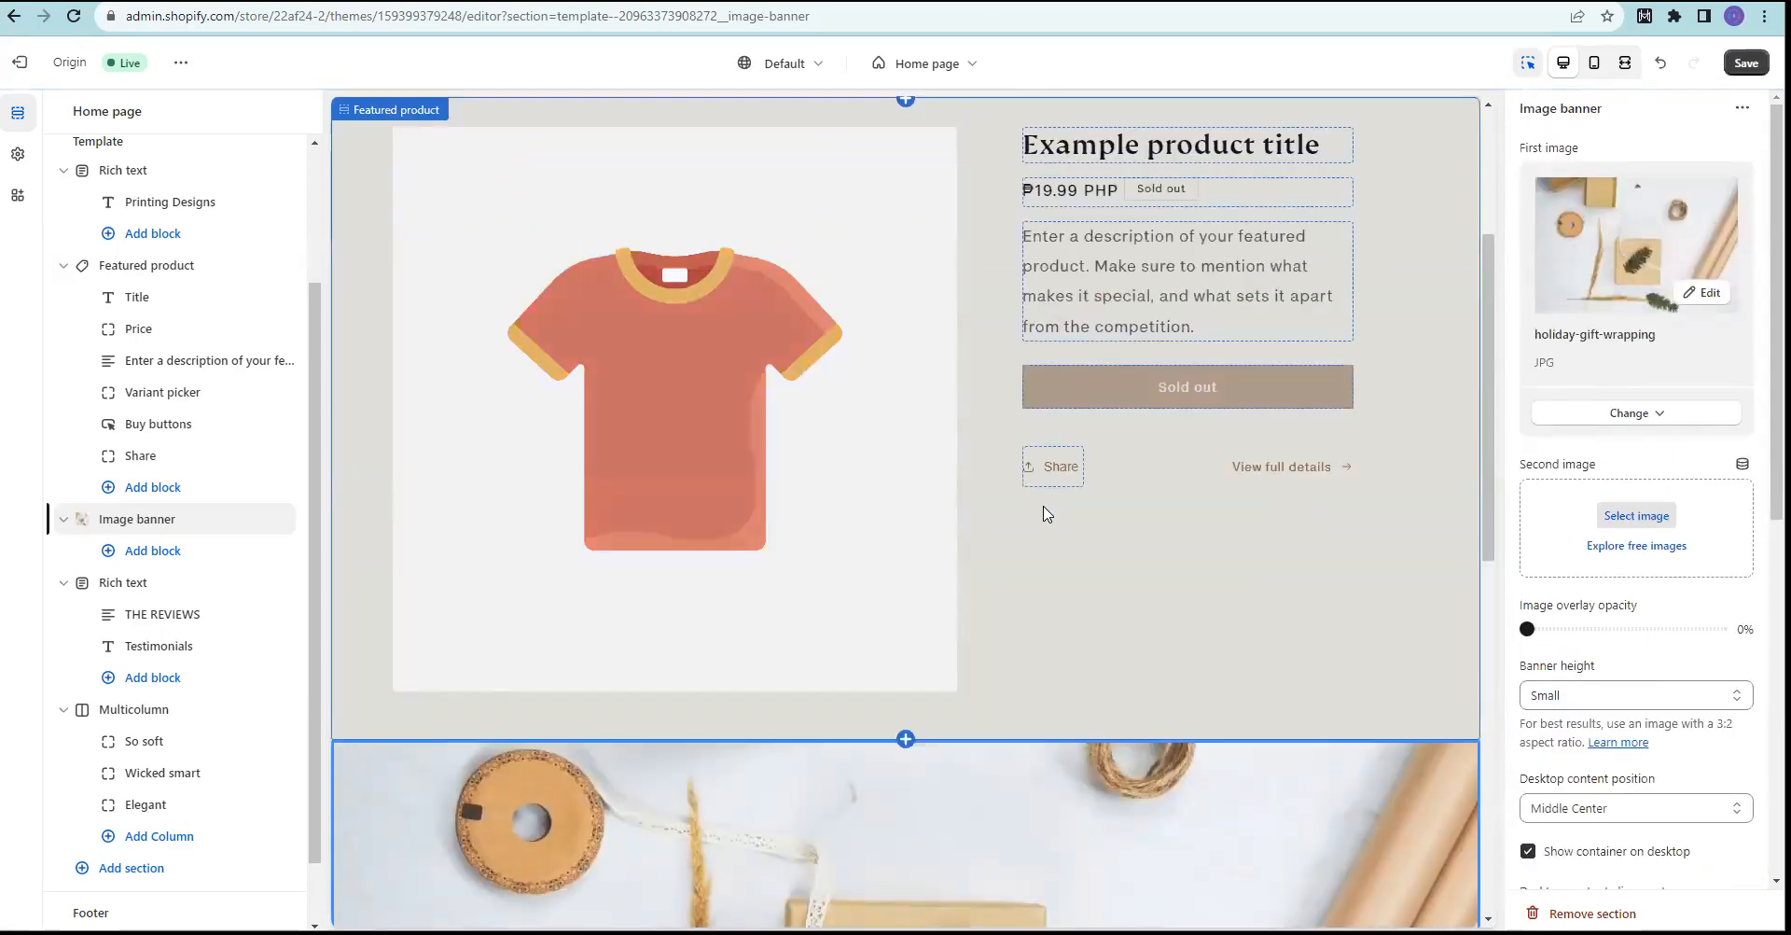
left_click(589, 285)
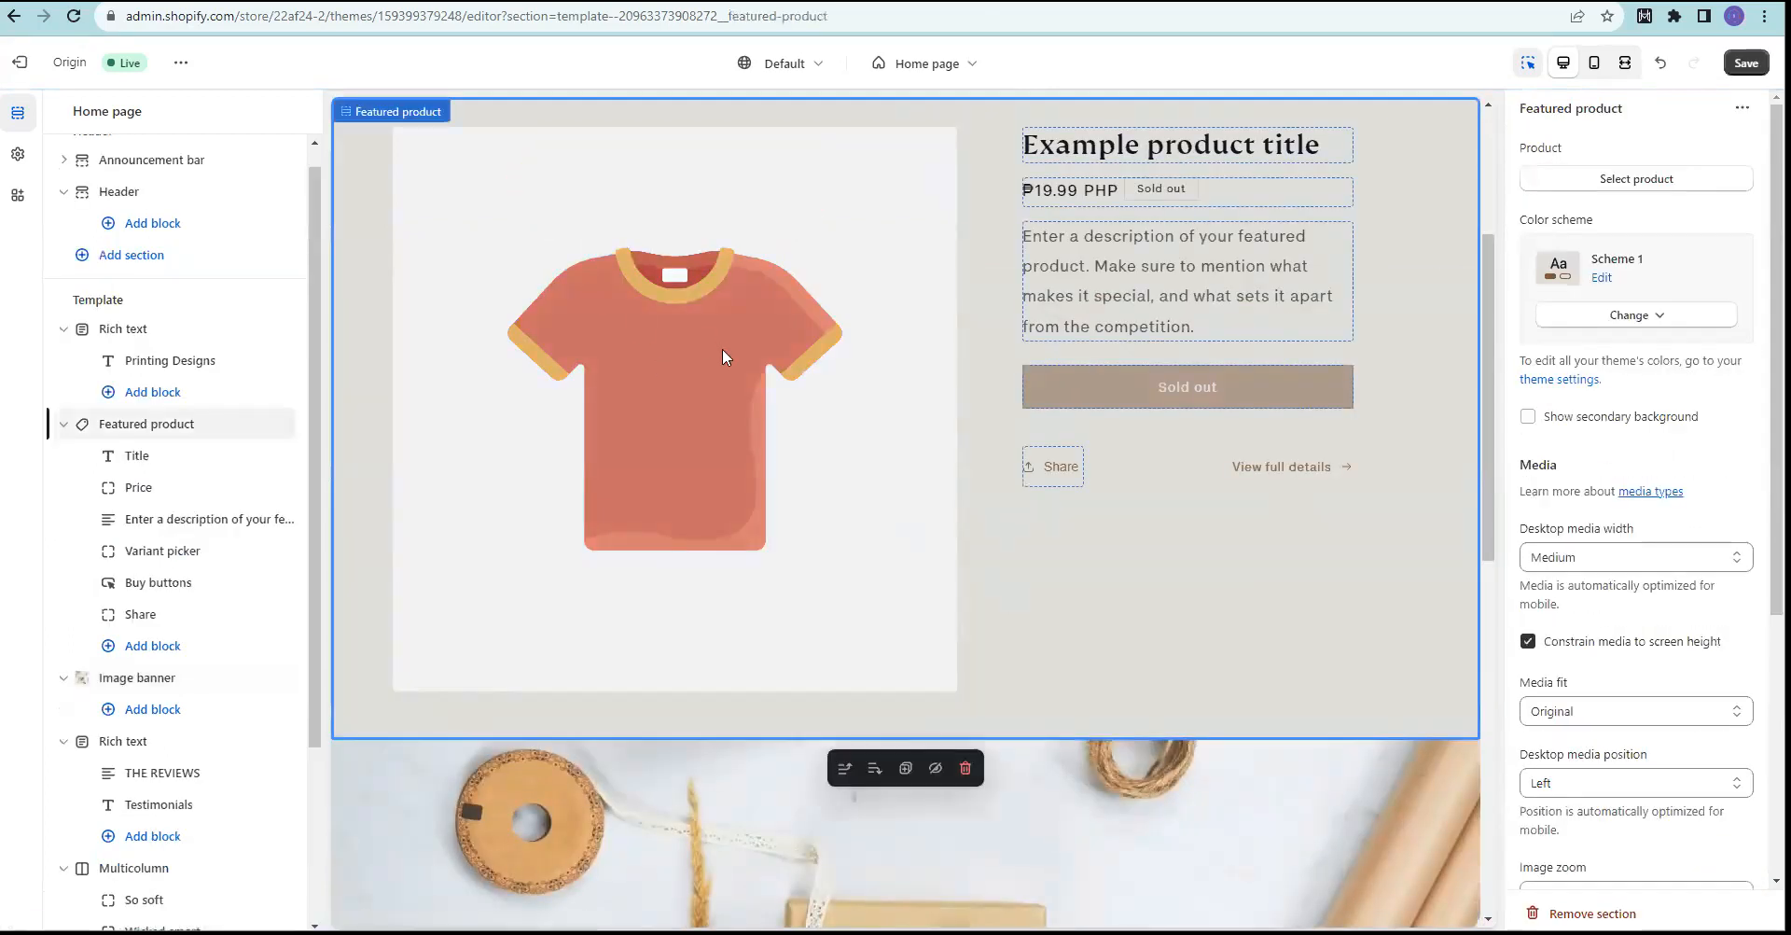
scroll(653, 420, "up", 3)
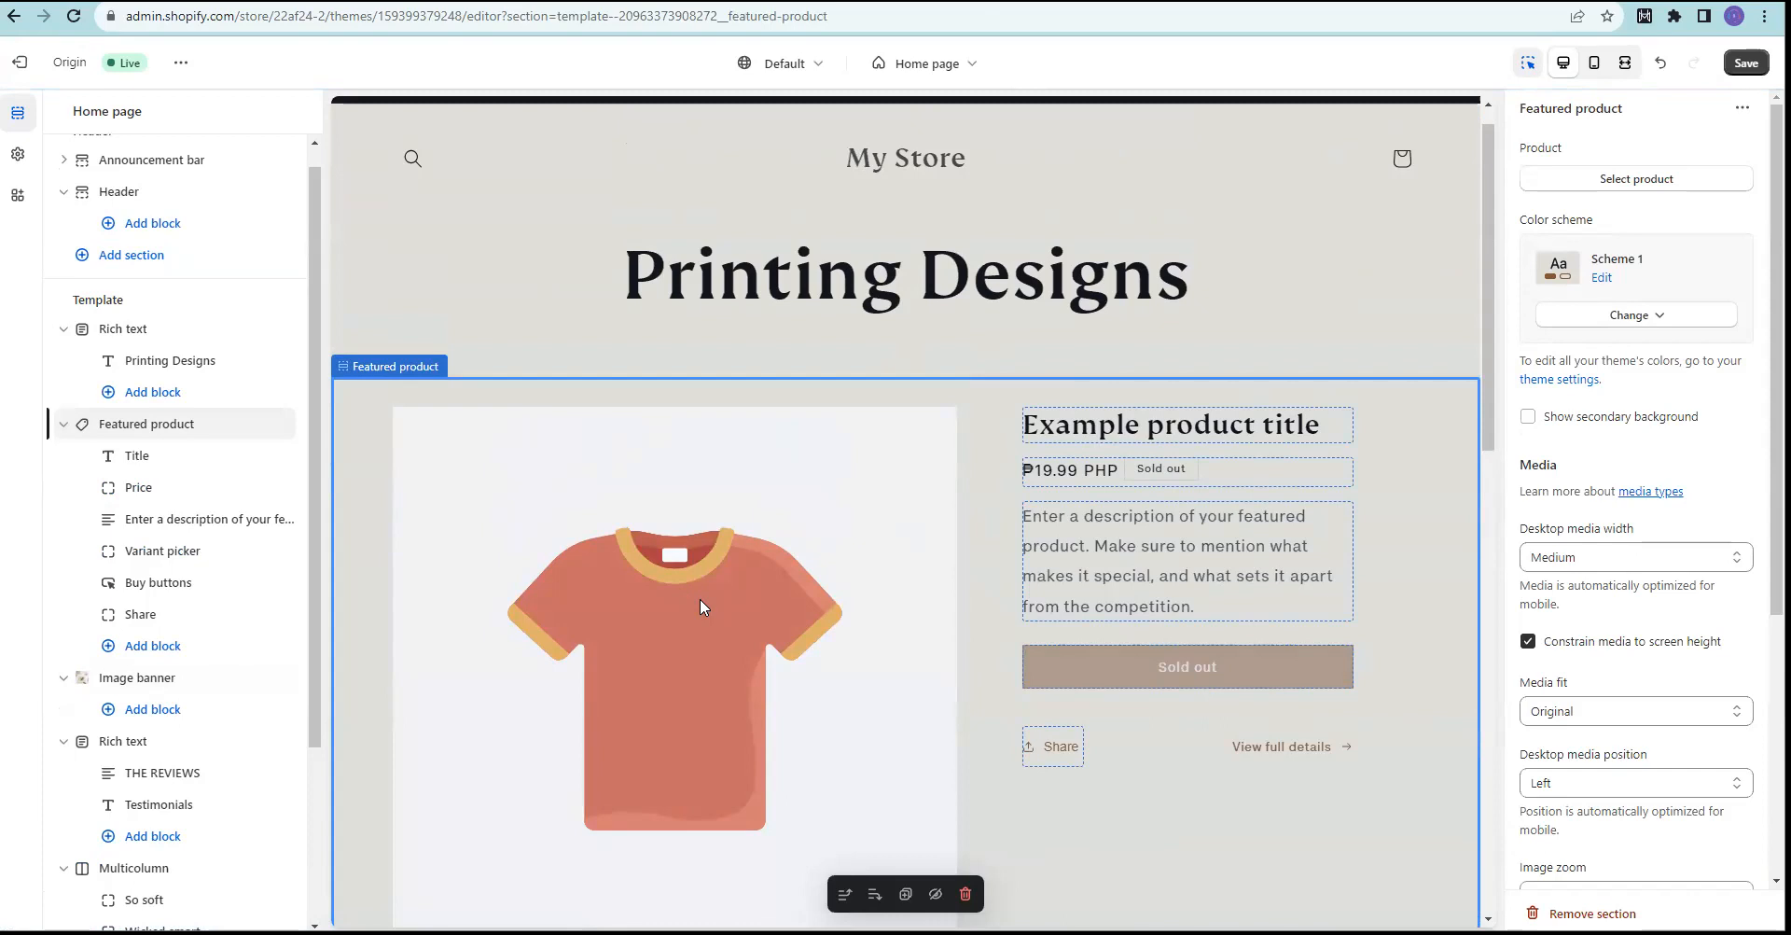
scroll(701, 600, "down", 2)
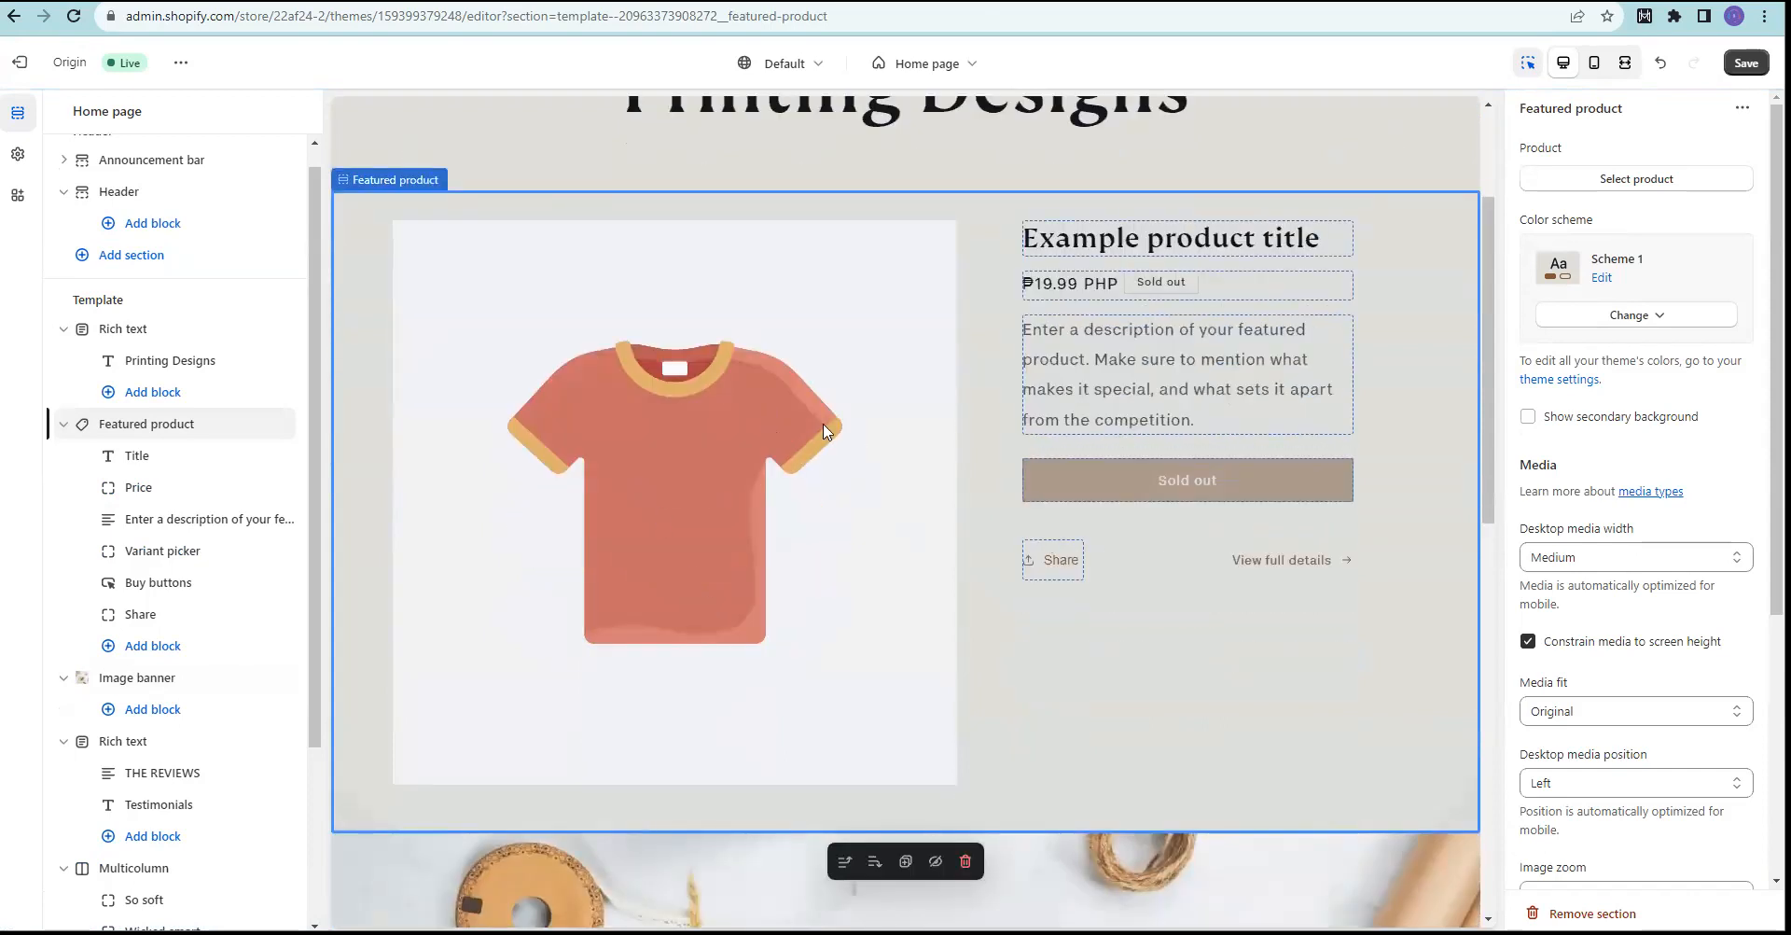
left_click(1602, 278)
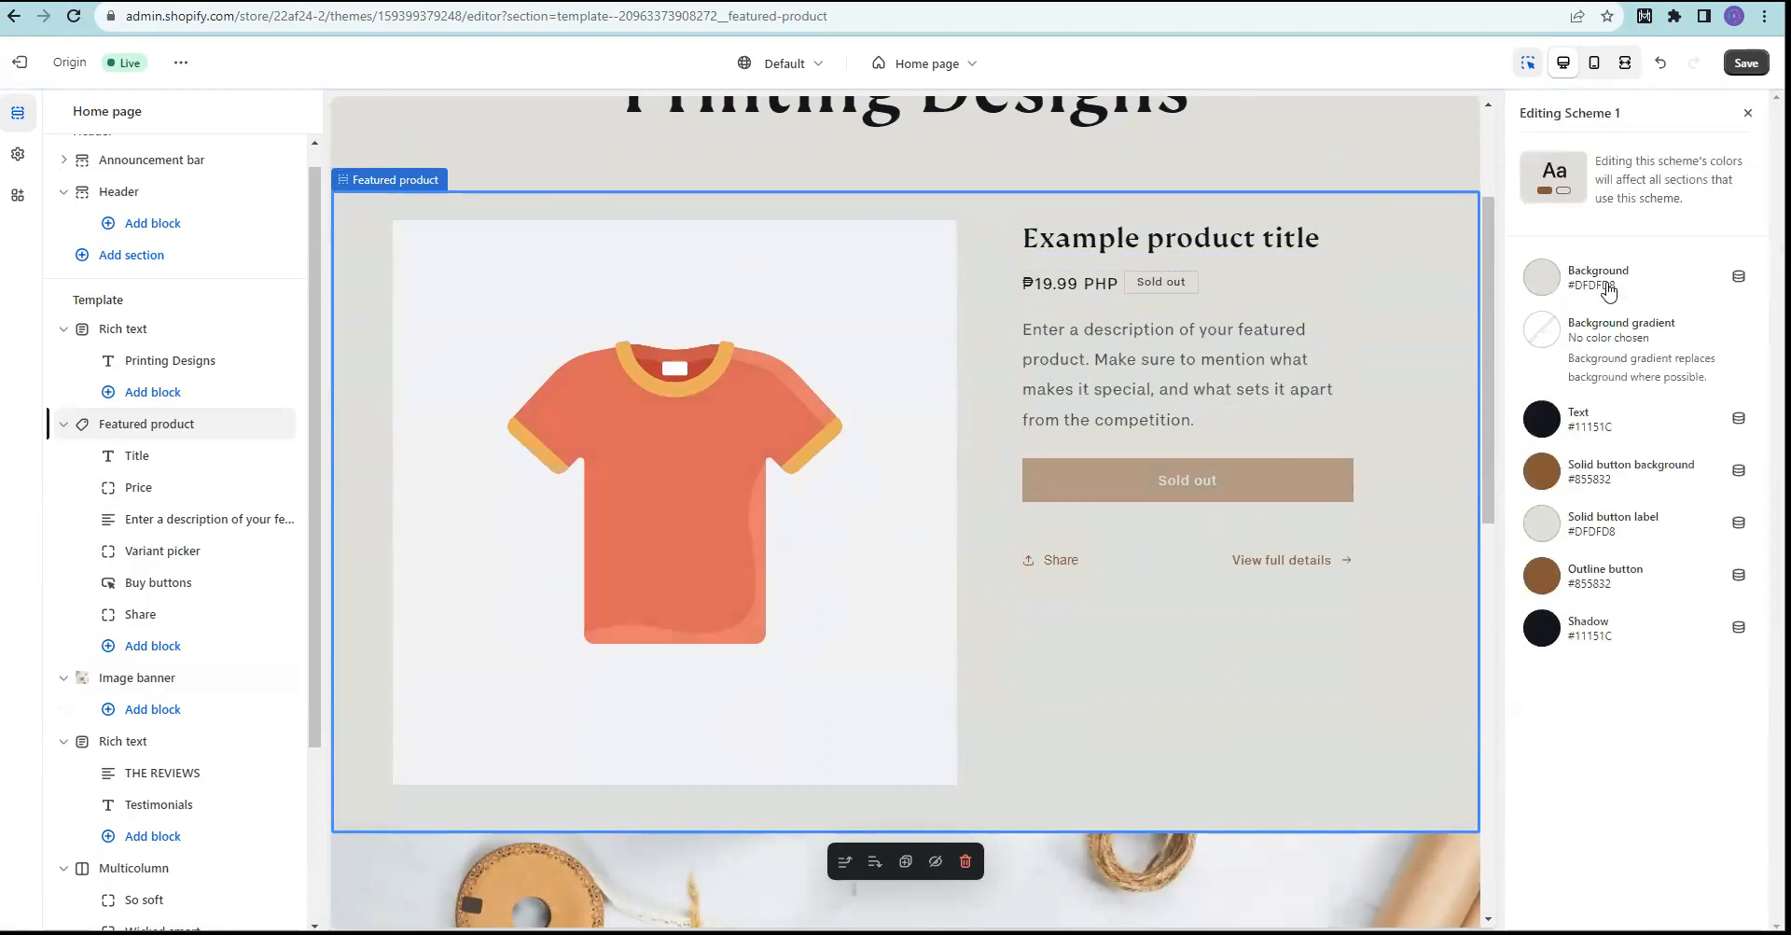
Step: Close the Scheme 1 colour editor, save the home page theme edits, and return to Themes
left_click(1748, 113)
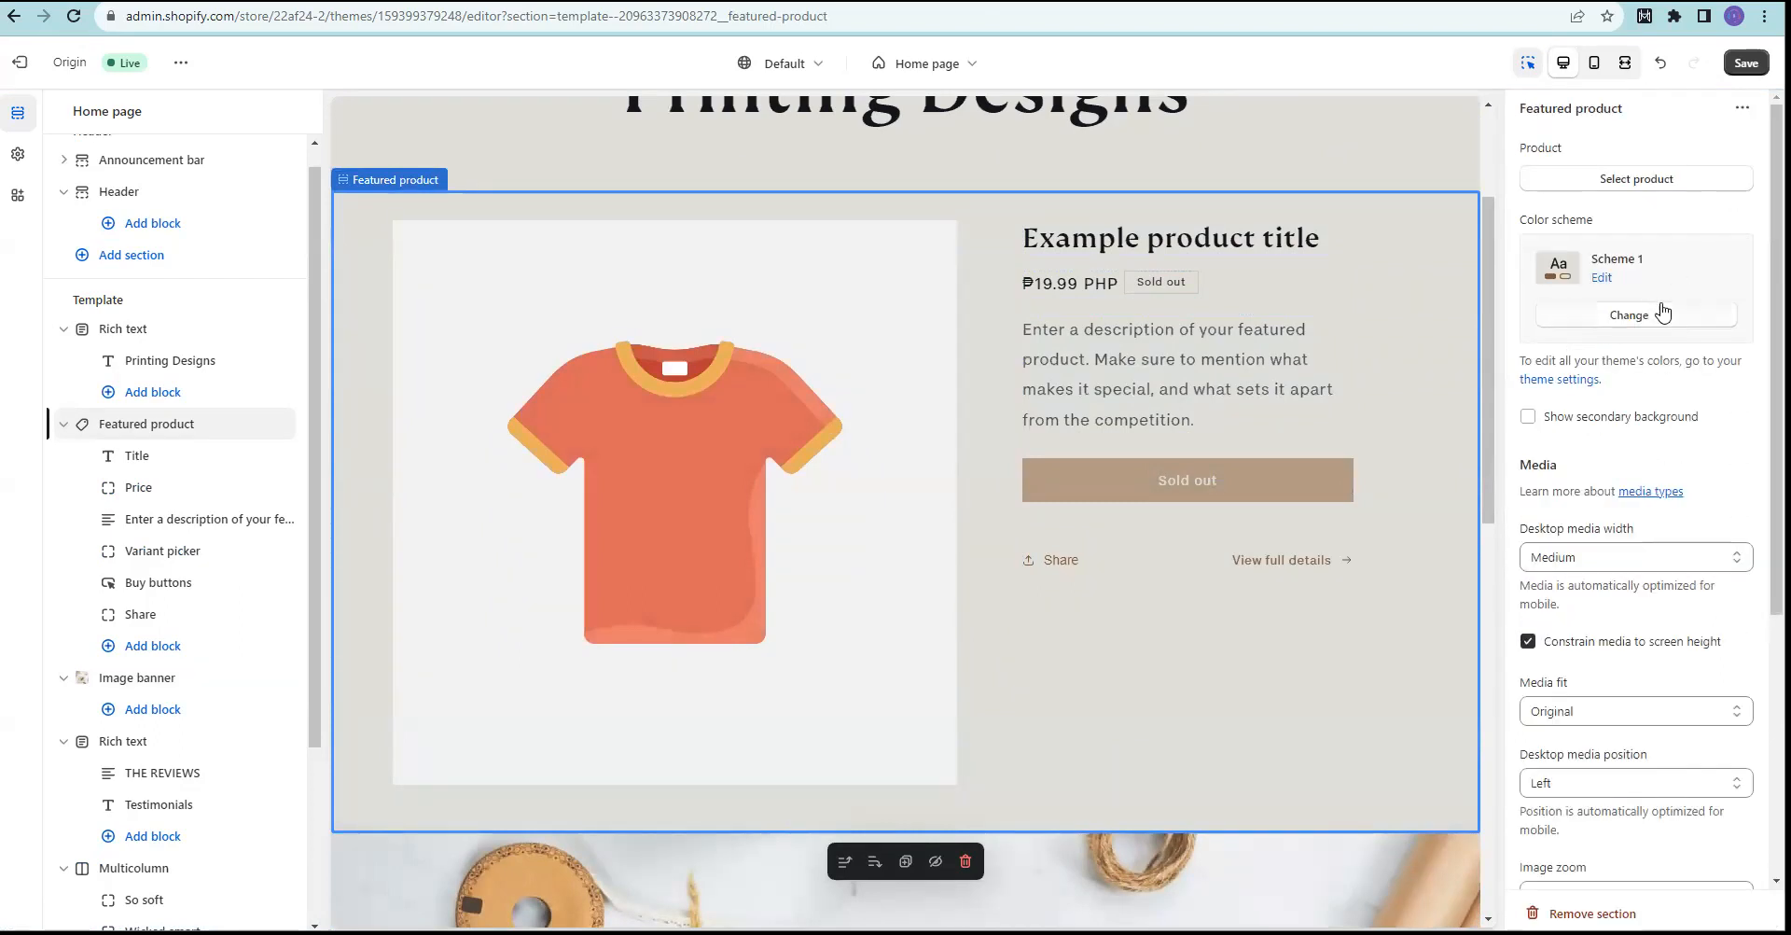
scroll(1708, 320, "down", 4)
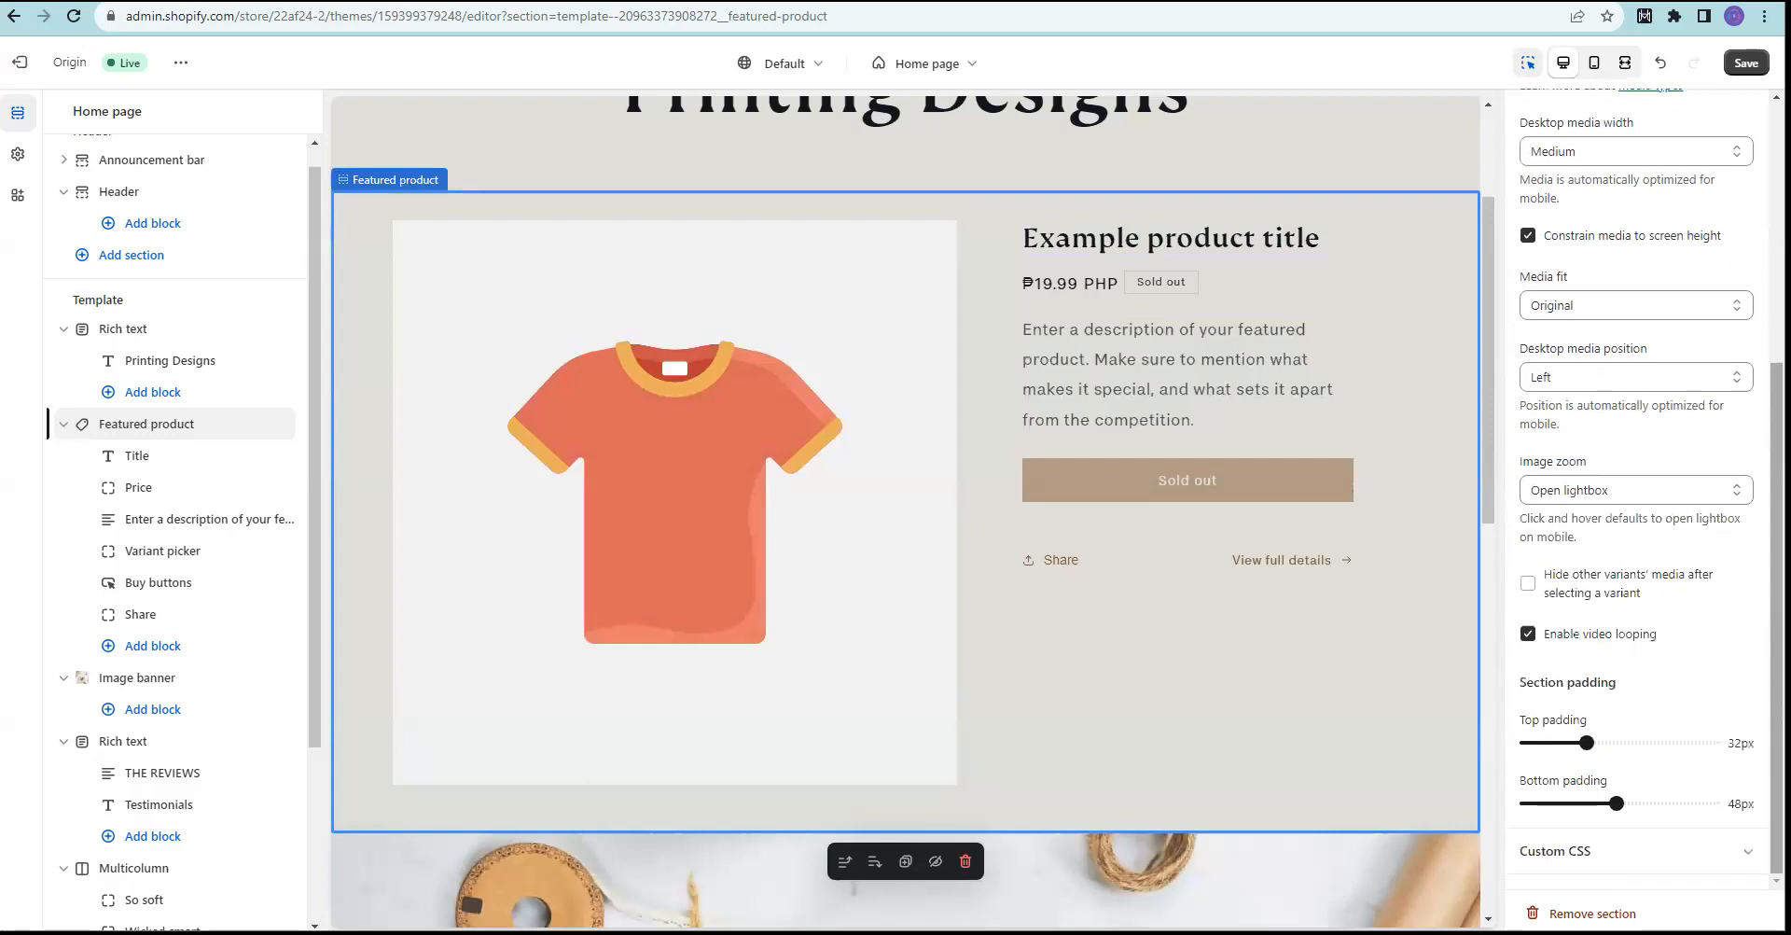
scroll(1726, 467, "up", 4)
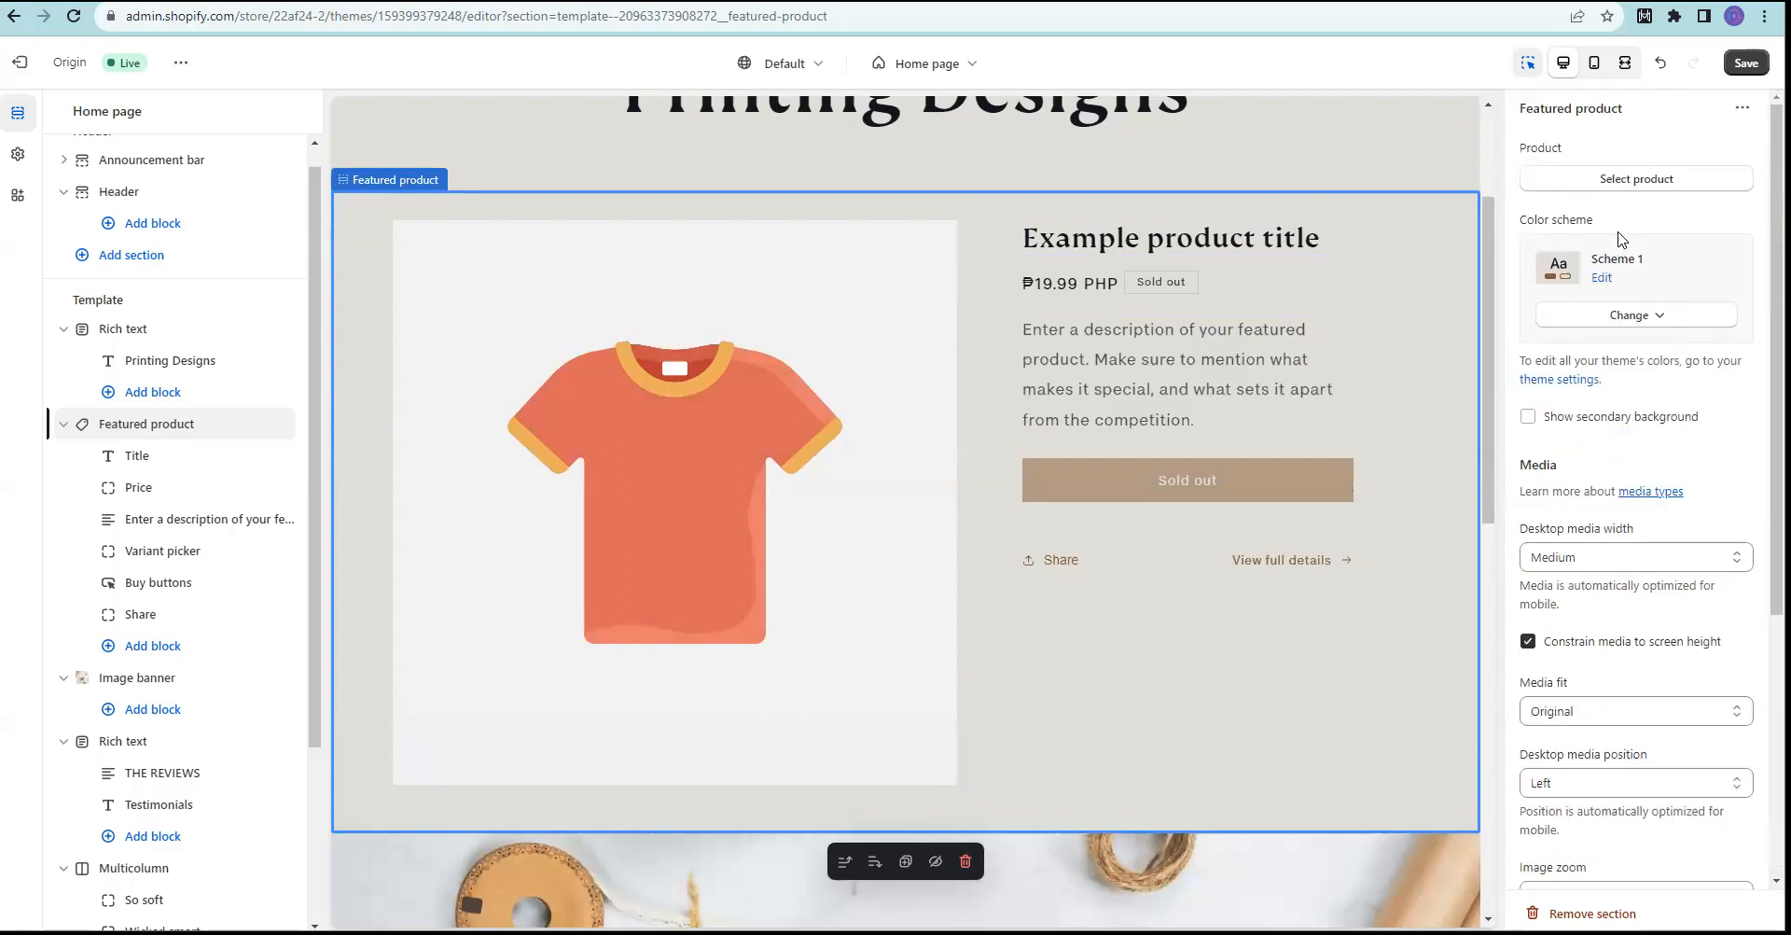
scroll(819, 567, "up", 3)
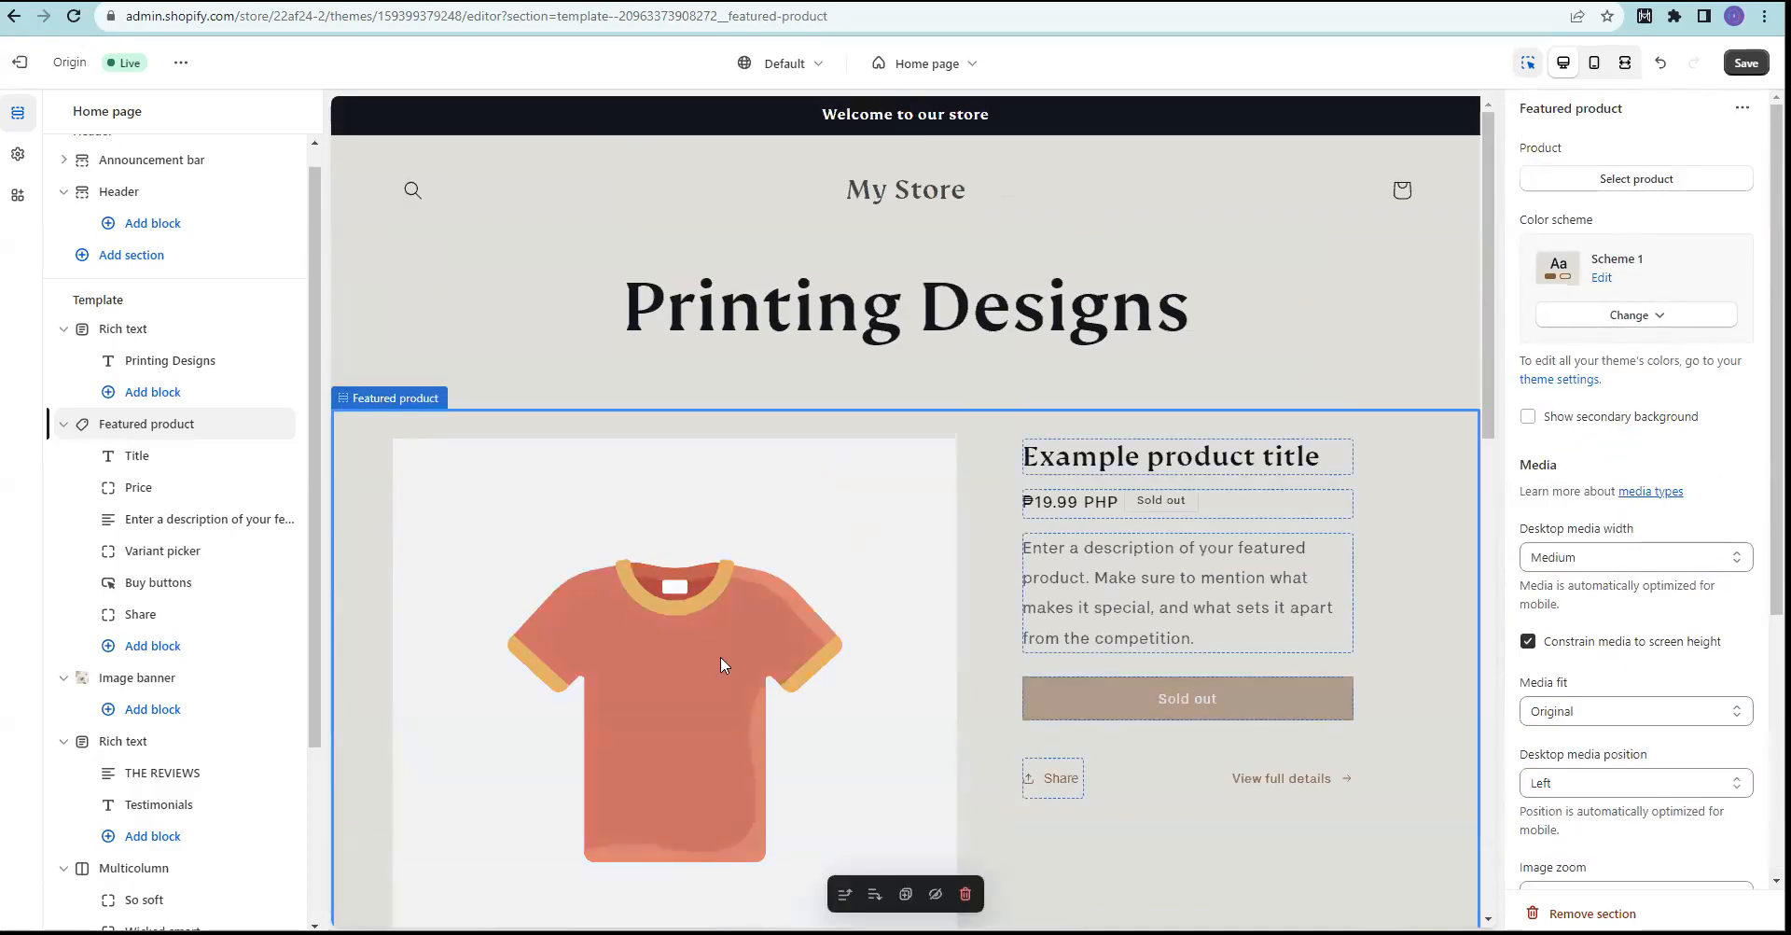
scroll(714, 653, "down", 3)
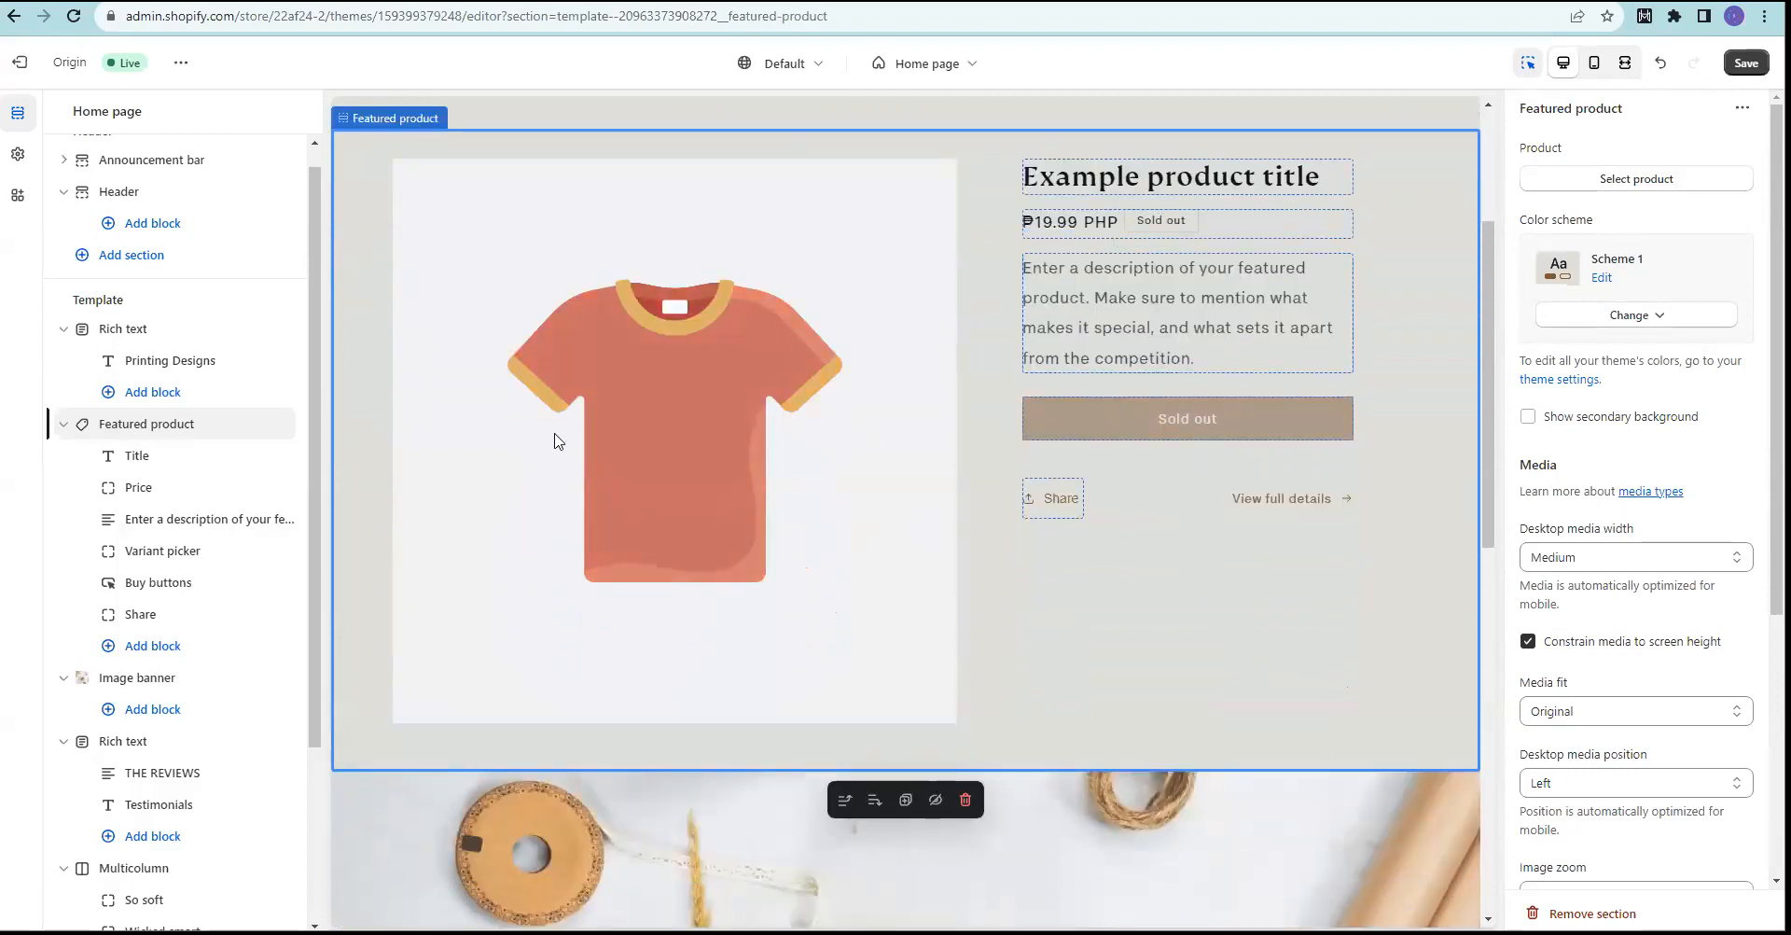
scroll(560, 443, "down", 7)
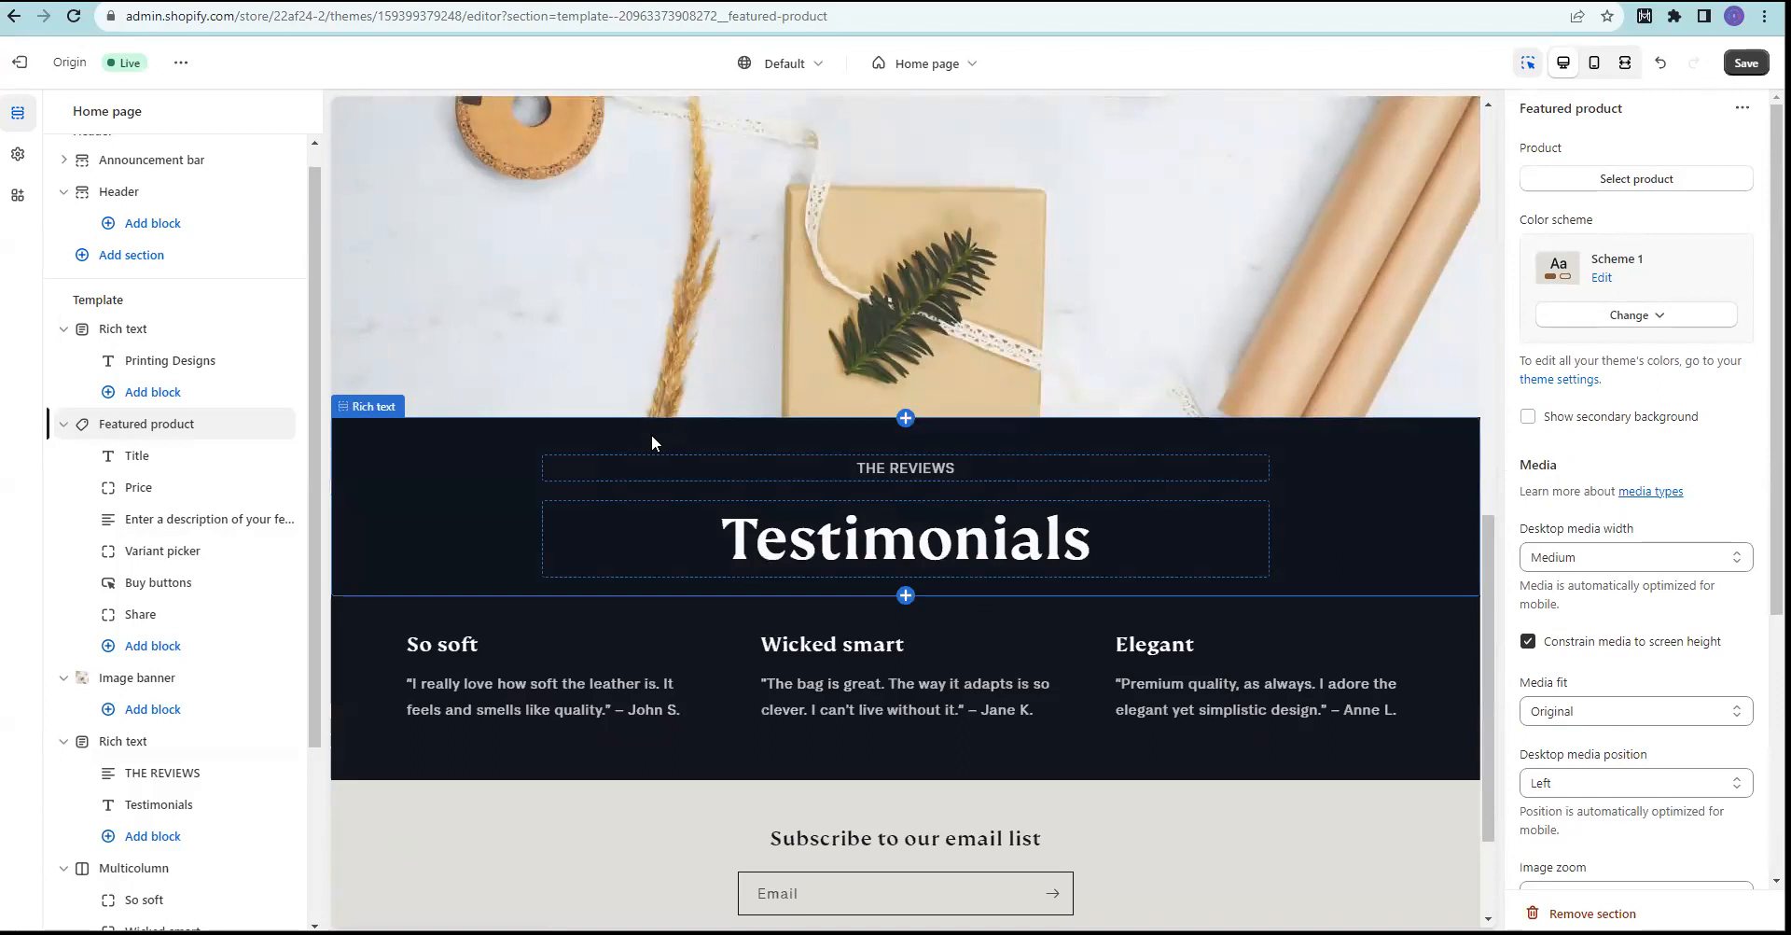
scroll(779, 723, "up", 6)
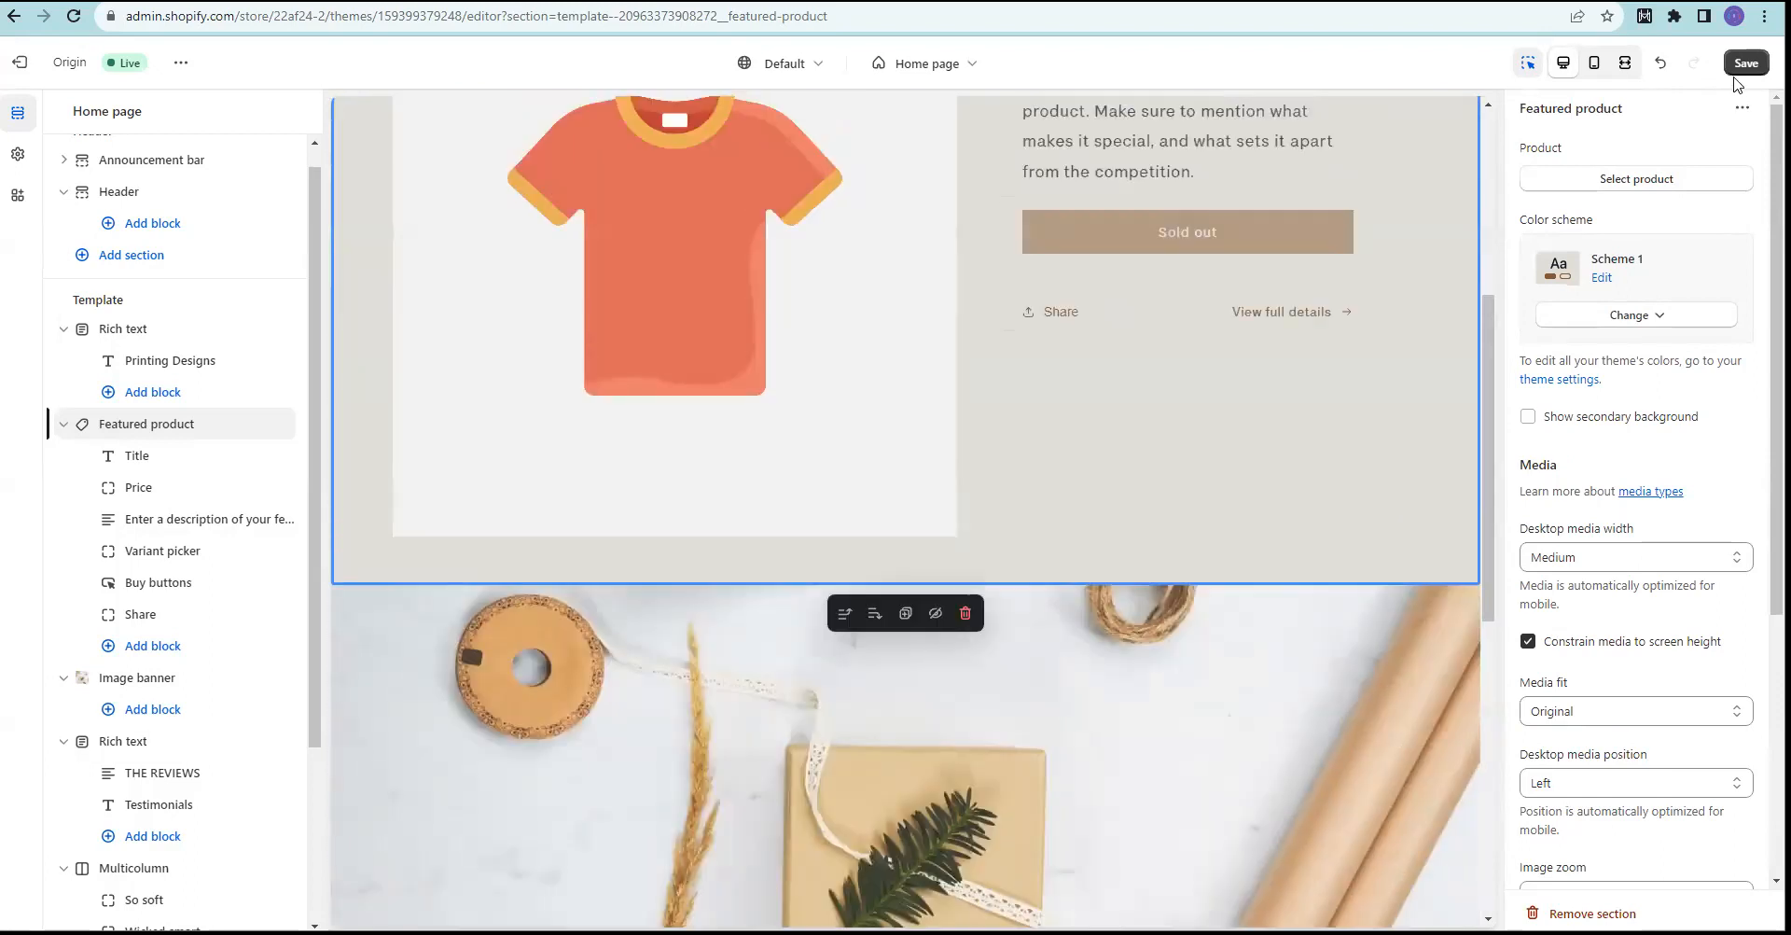
left_click(1741, 69)
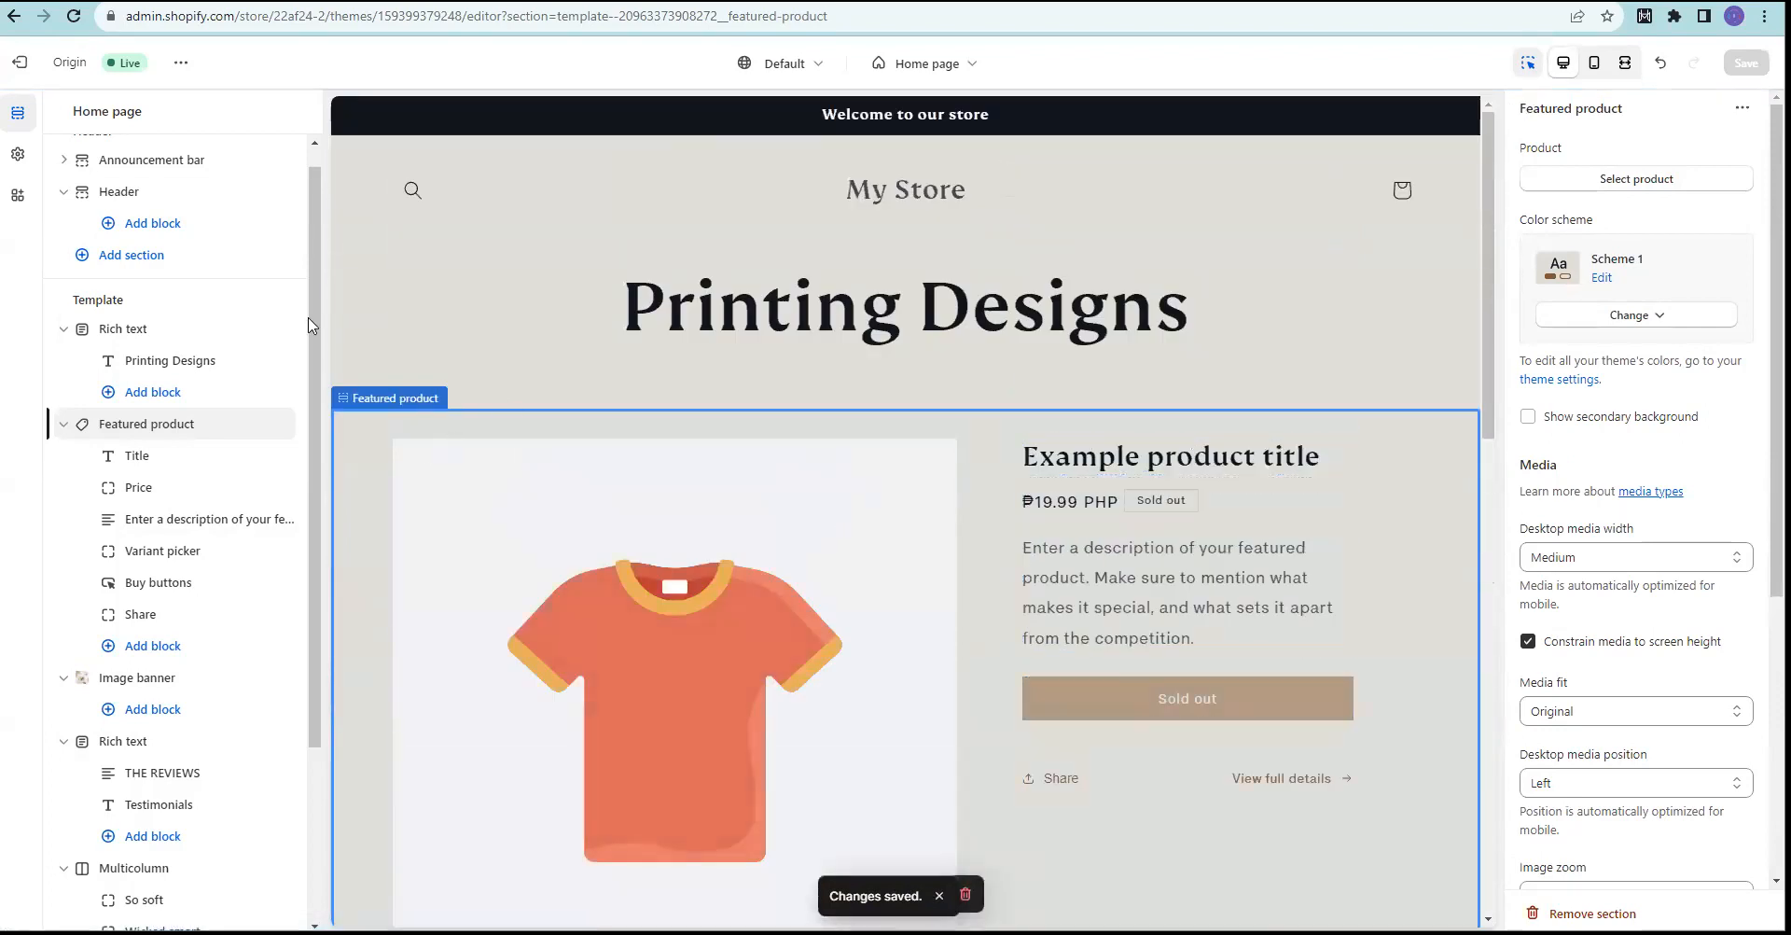
left_click(26, 64)
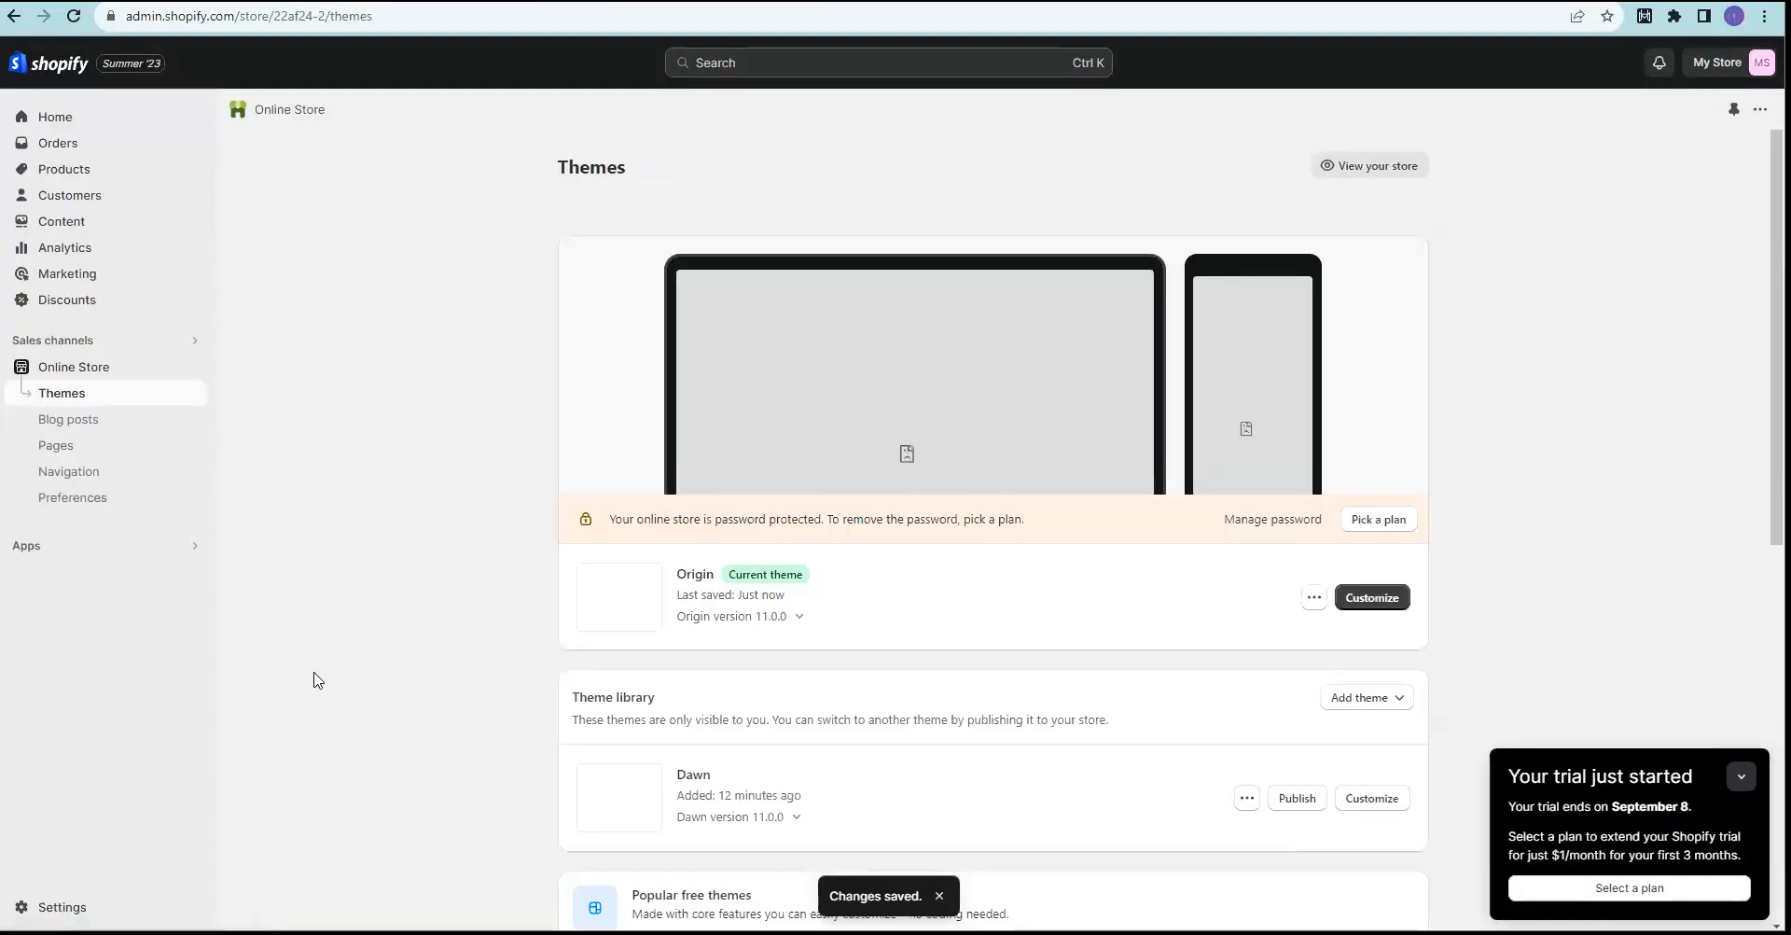
Step: Start a new product from the empty Products list, with the Title field active
left_click(63, 171)
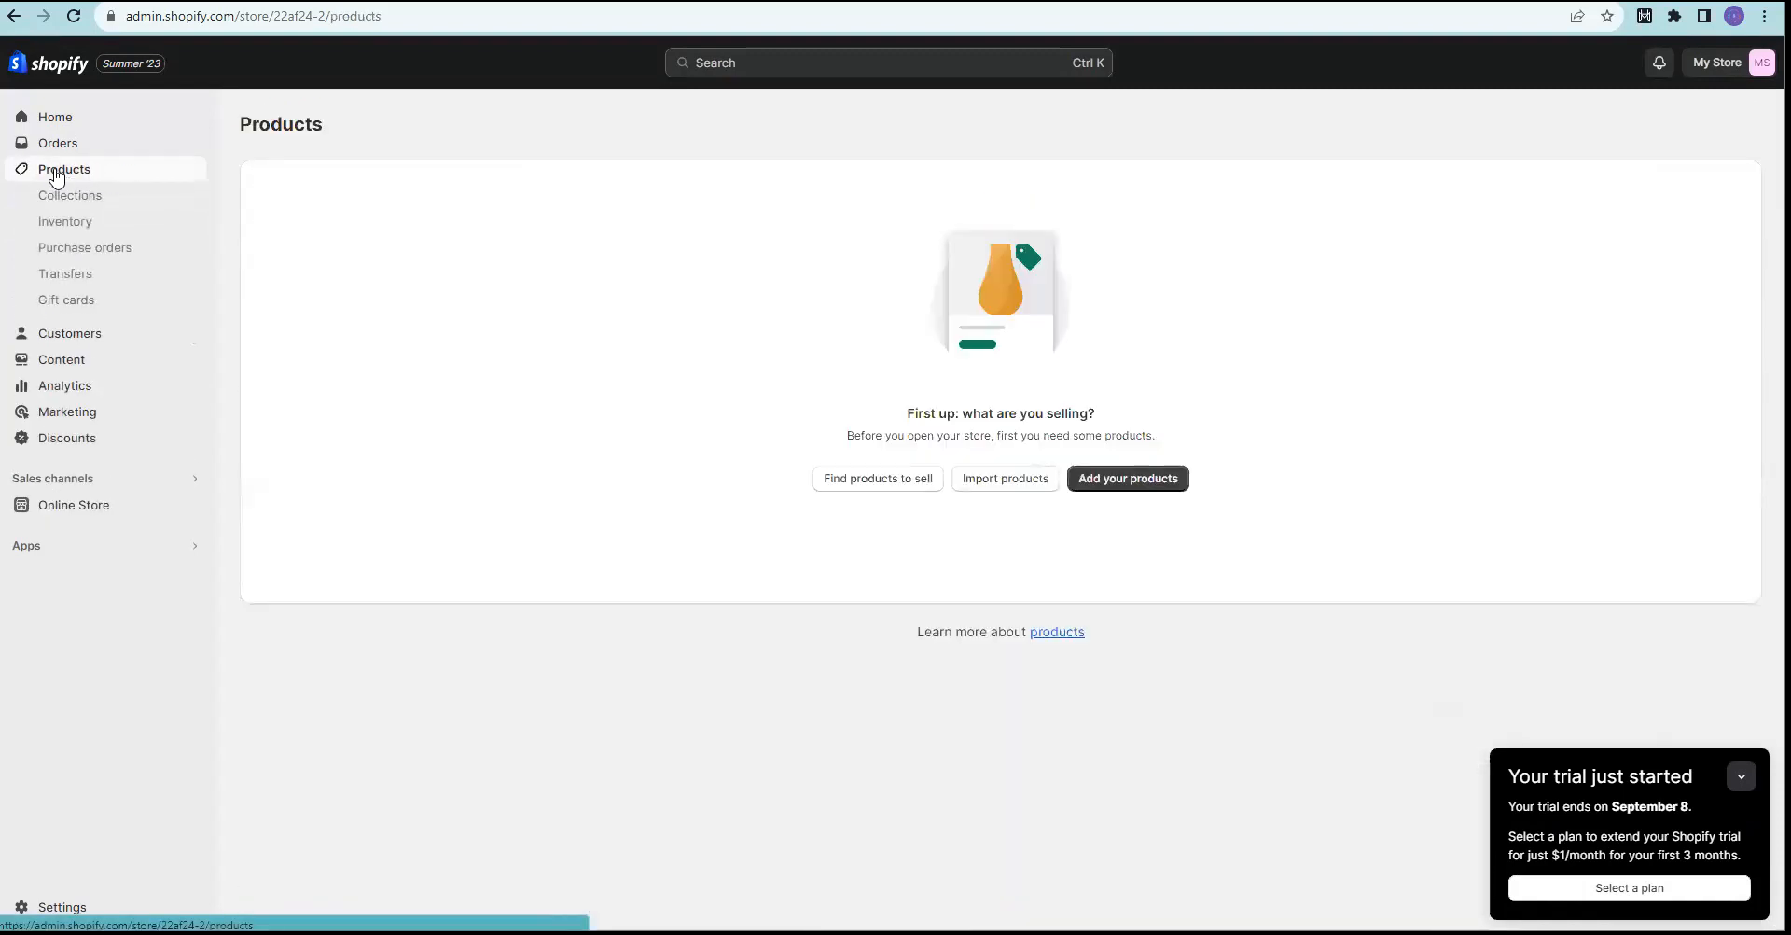
left_click(1128, 479)
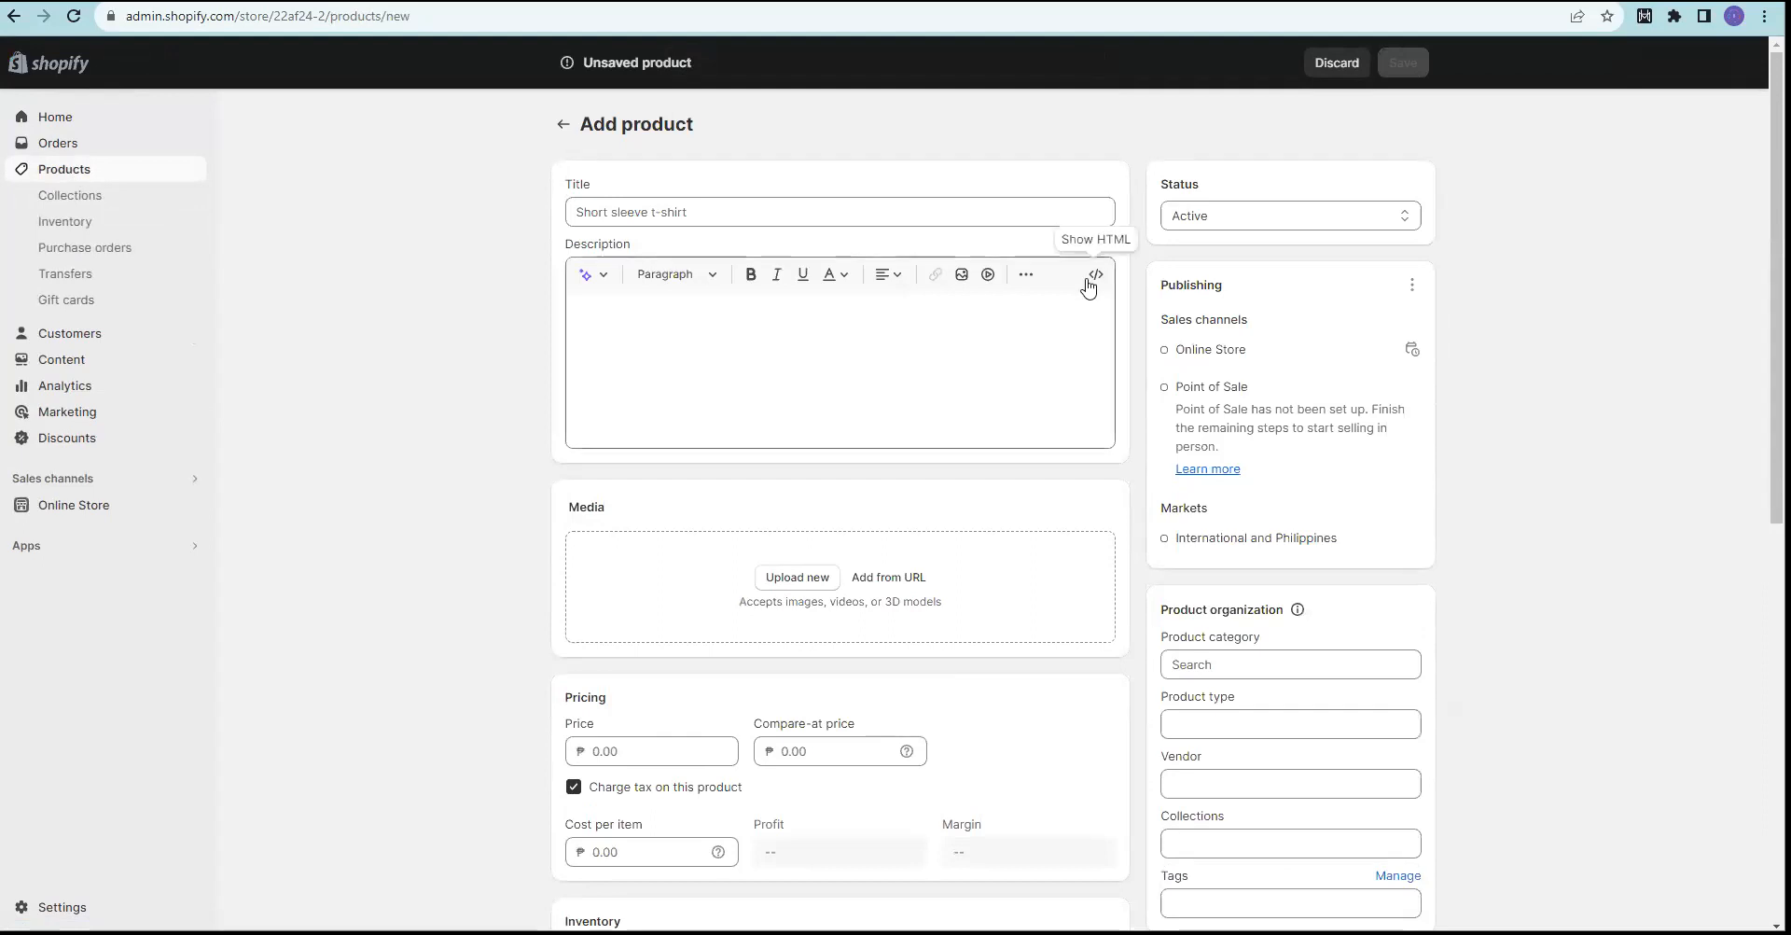
left_click(610, 207)
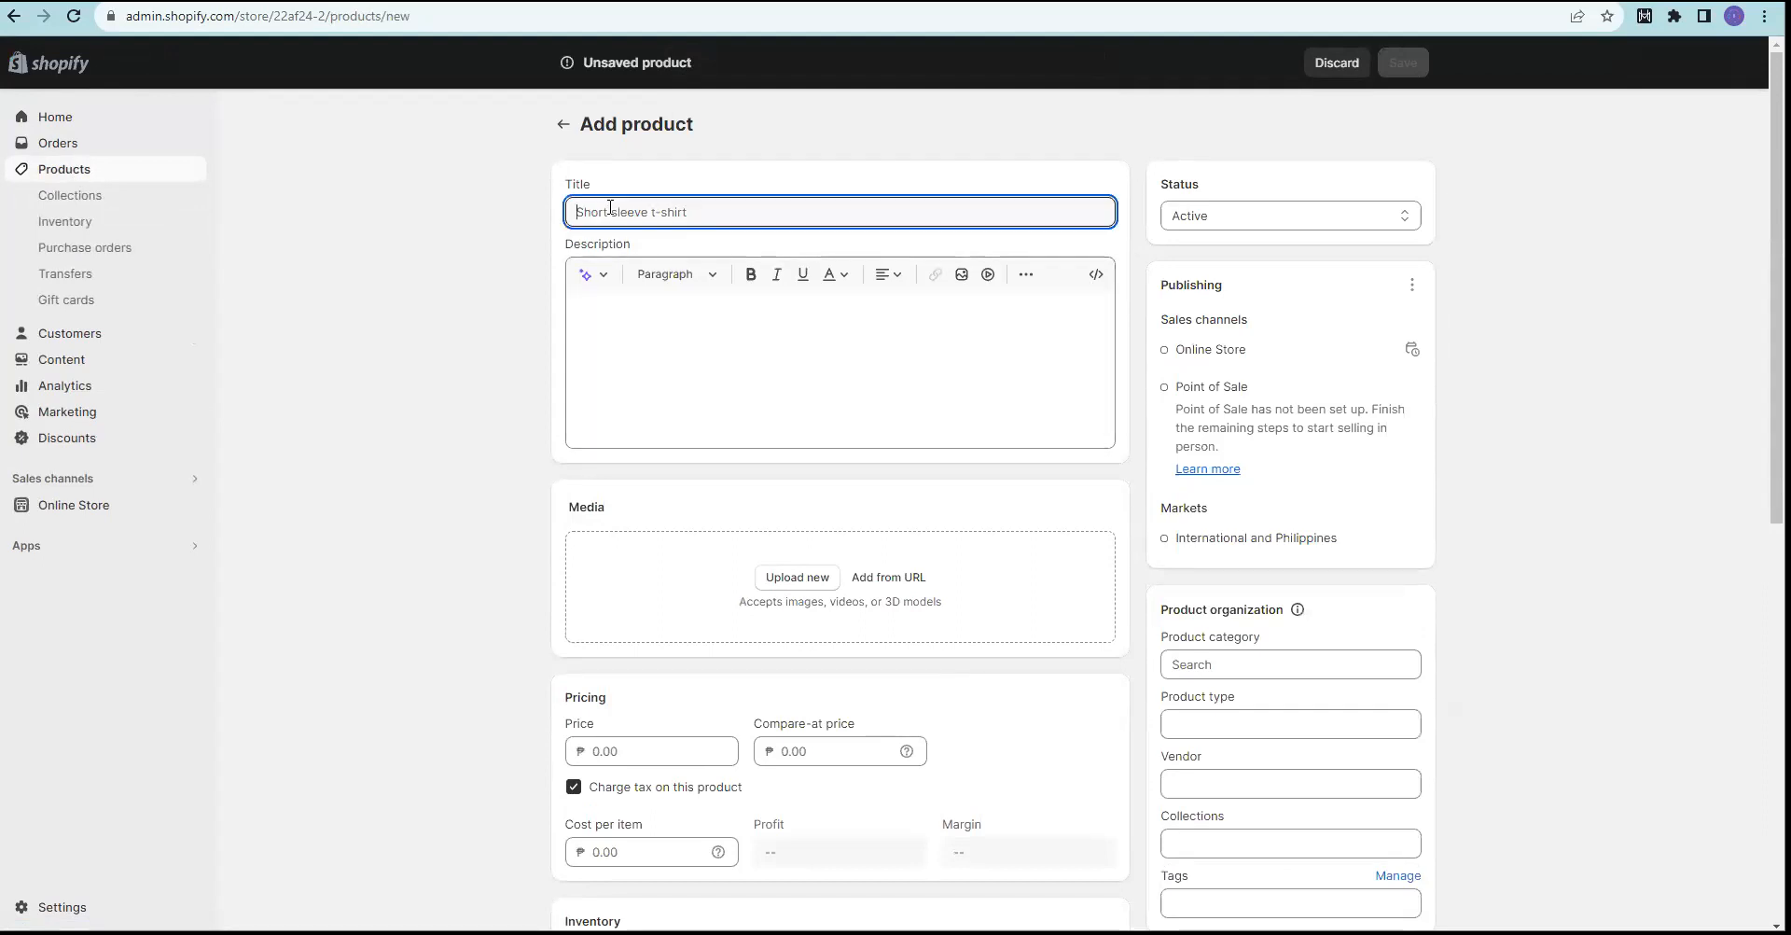
Step: Title the new product 'Paper Printing Designs 1'
type("PA")
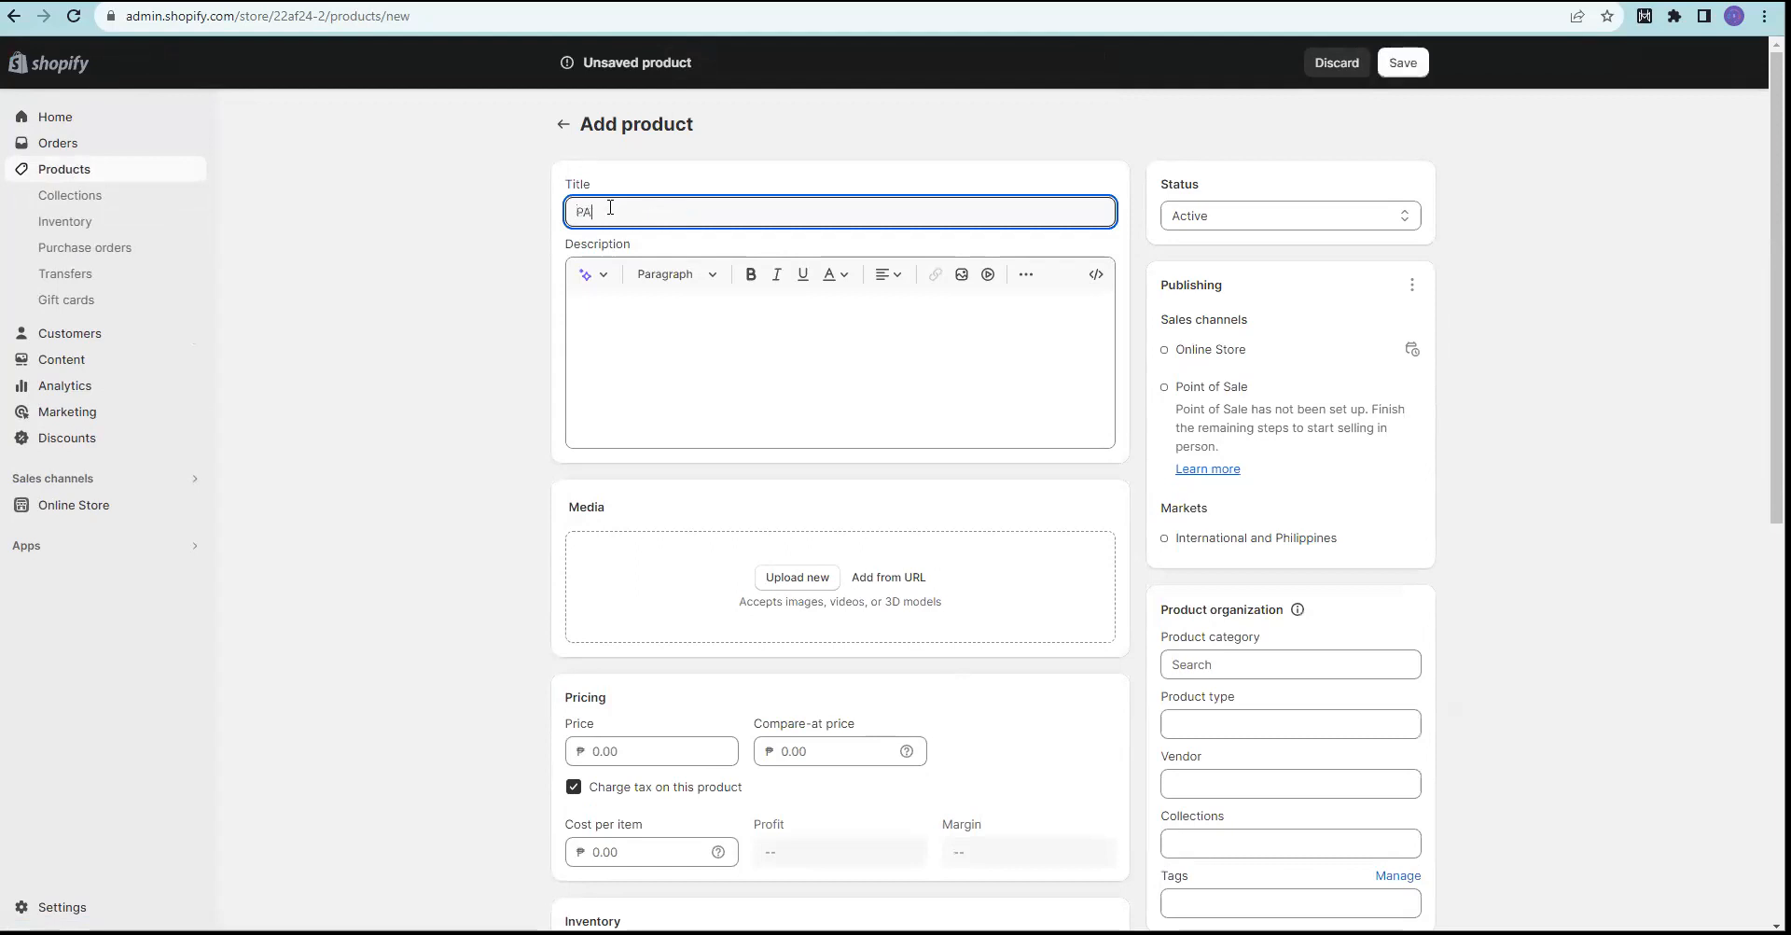
key("BackSpace")
key("BackSpace")
type("aper Printing Designs 1")
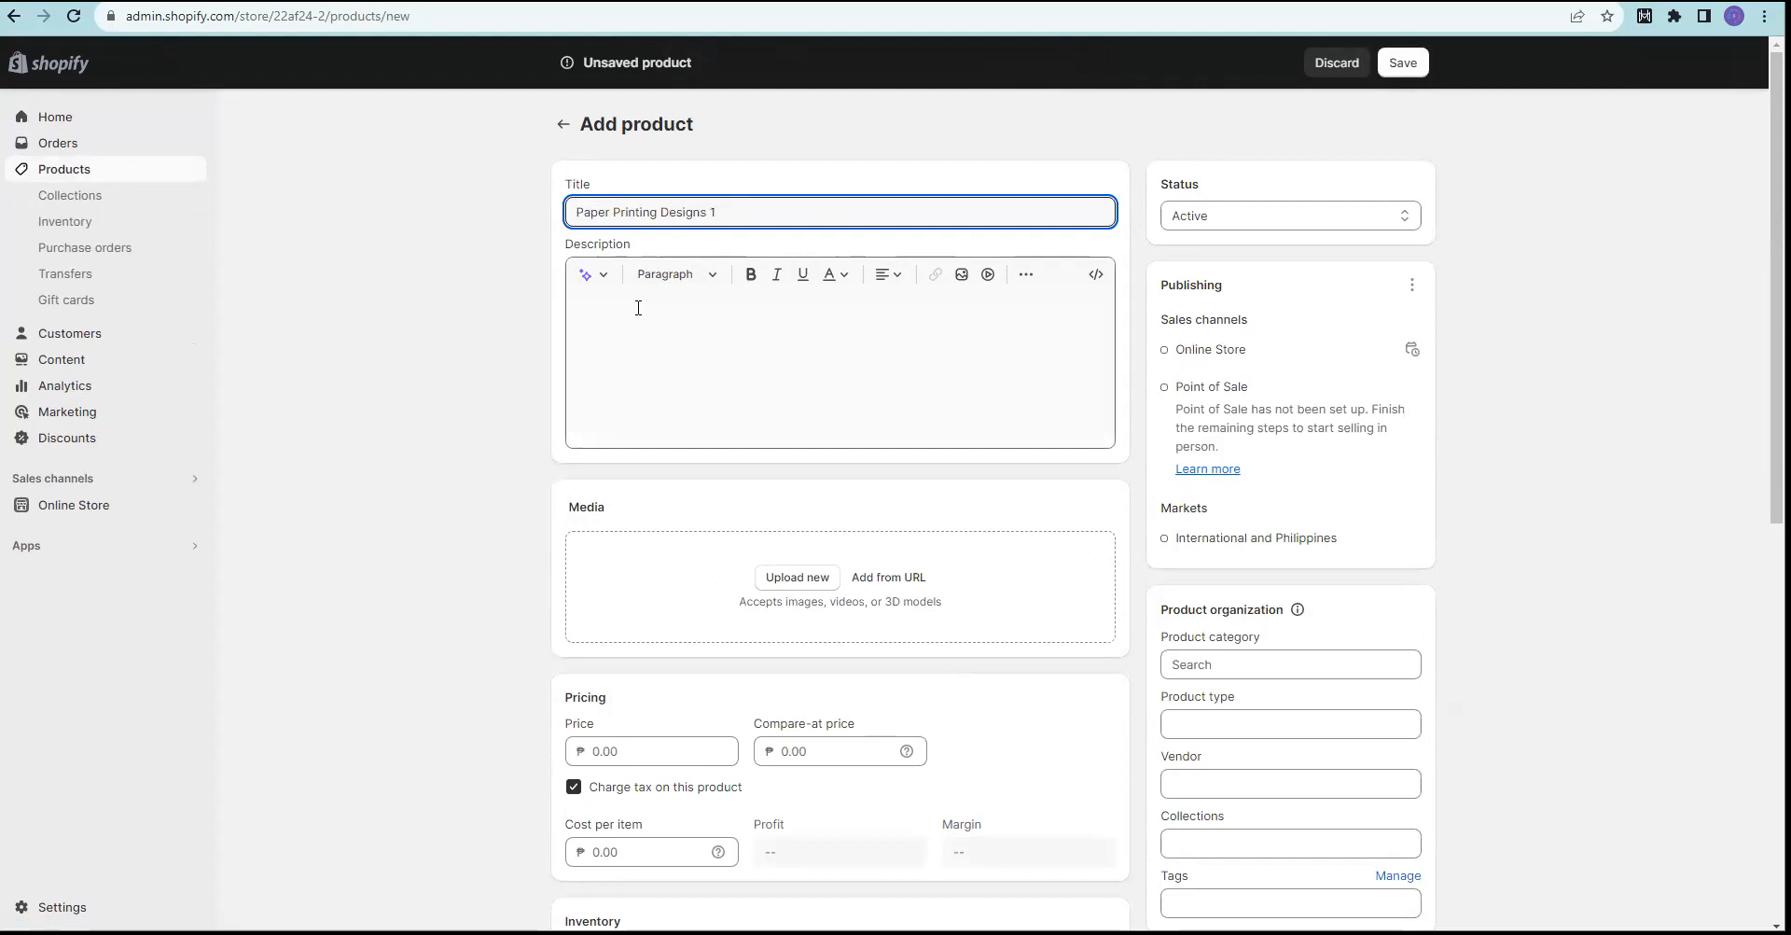
Step: Enter the description 'This is a demo product ~ coming soon!'
left_click(632, 316)
type("This")
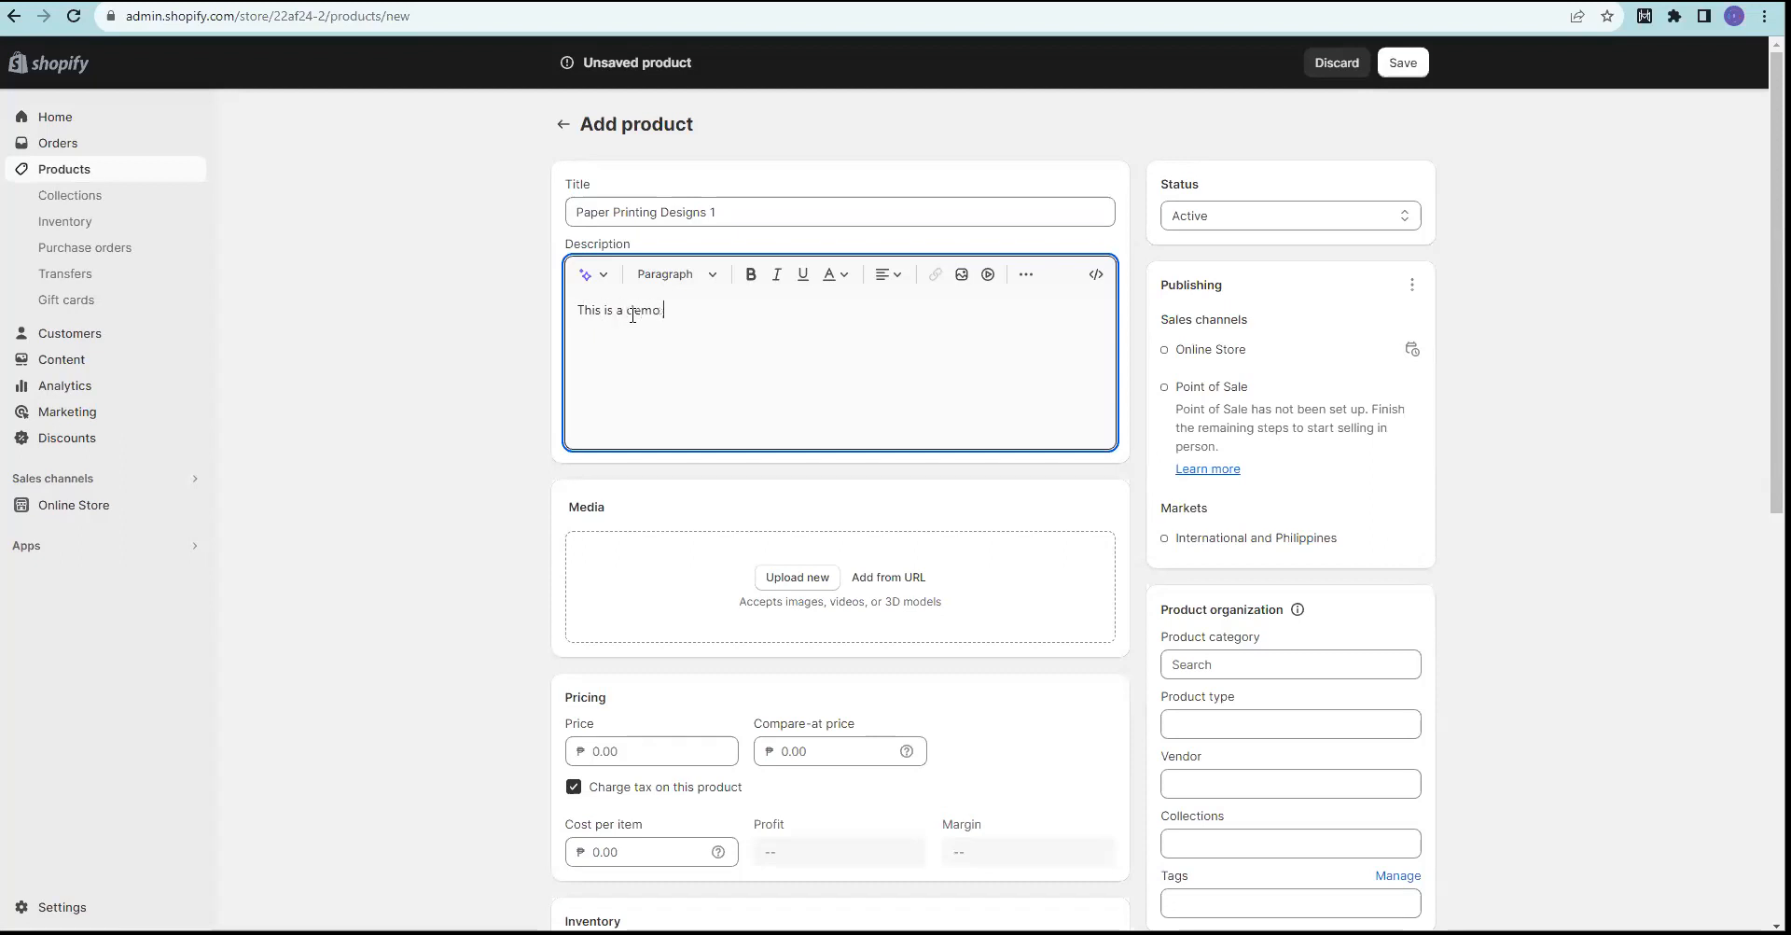
type("is a demo producty")
key("BackSpace")
scroll(422, 469, "down", 1)
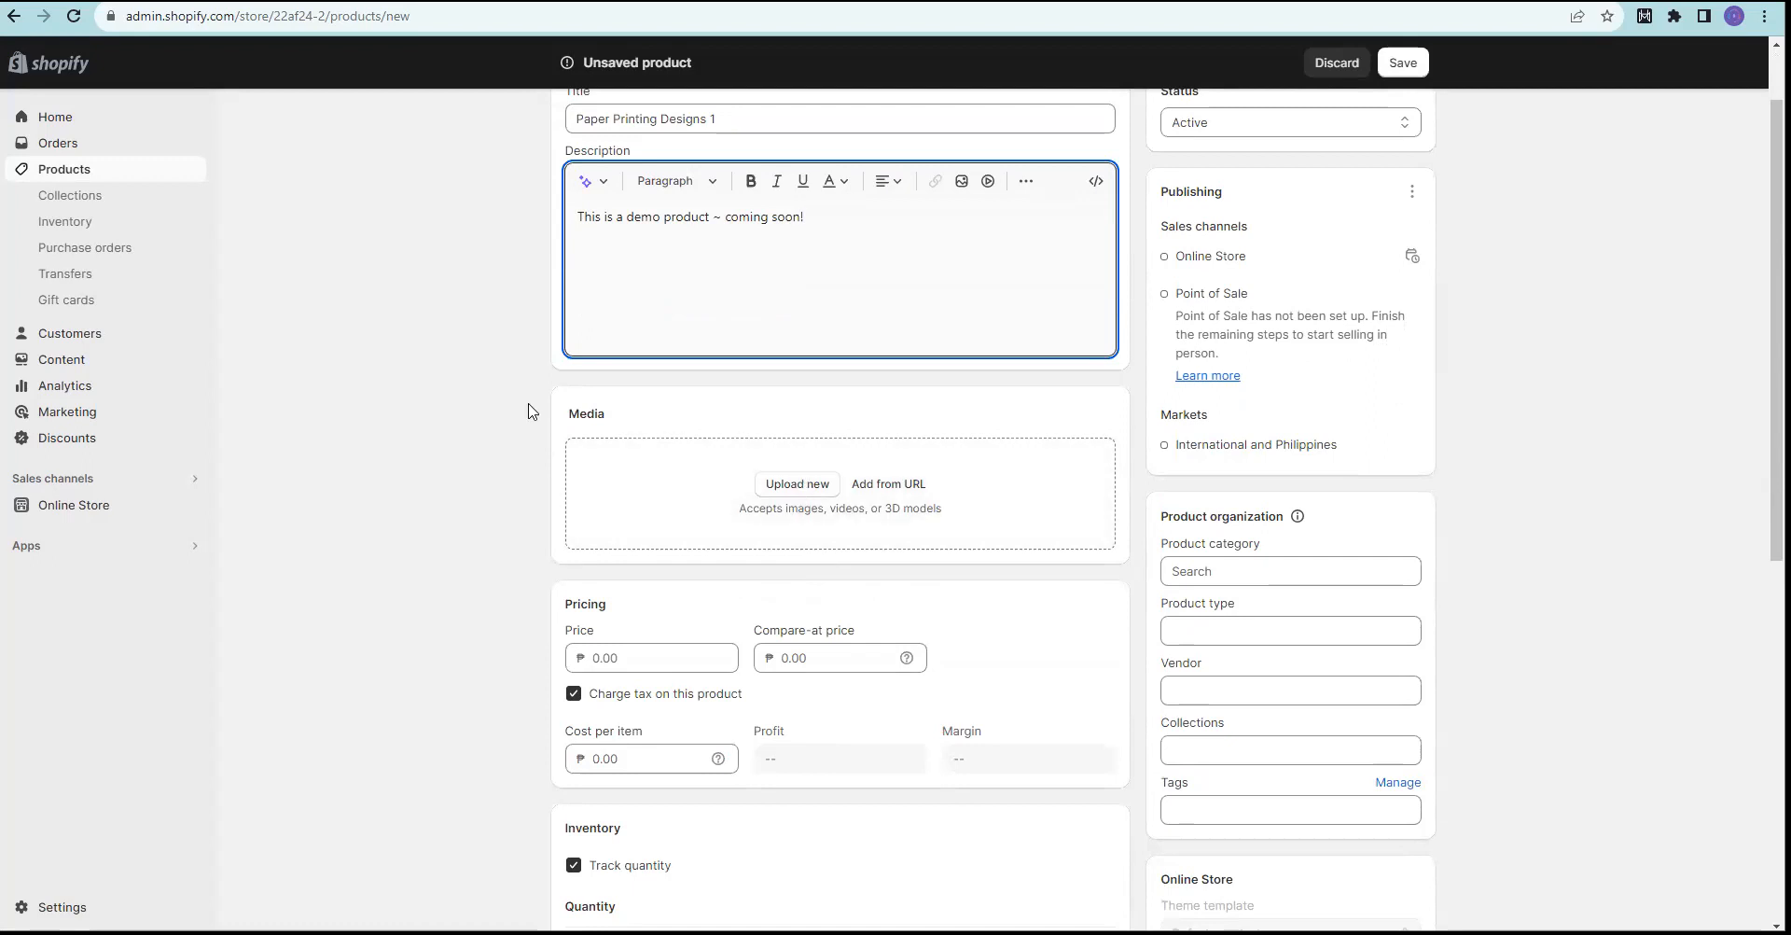
scroll(528, 408, "up", 1)
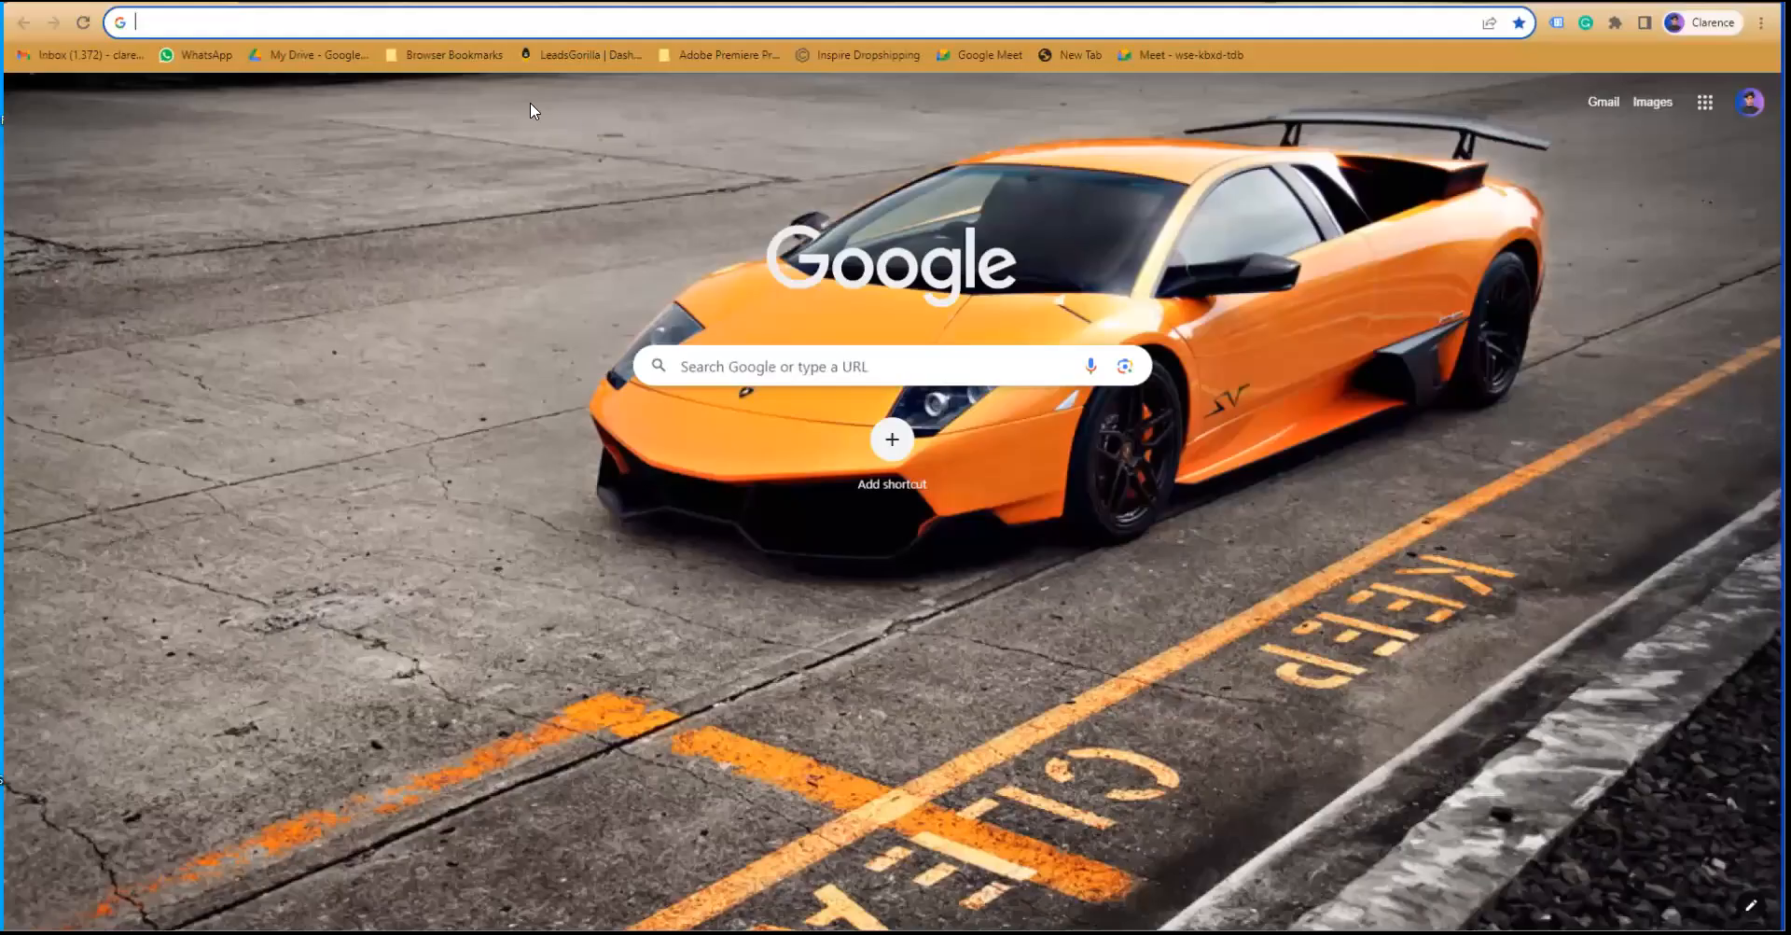
Step: Load canva.com and create a custom-size 1080 × 1080 px design
left_click(506, 11)
type("canva.com")
key("Return")
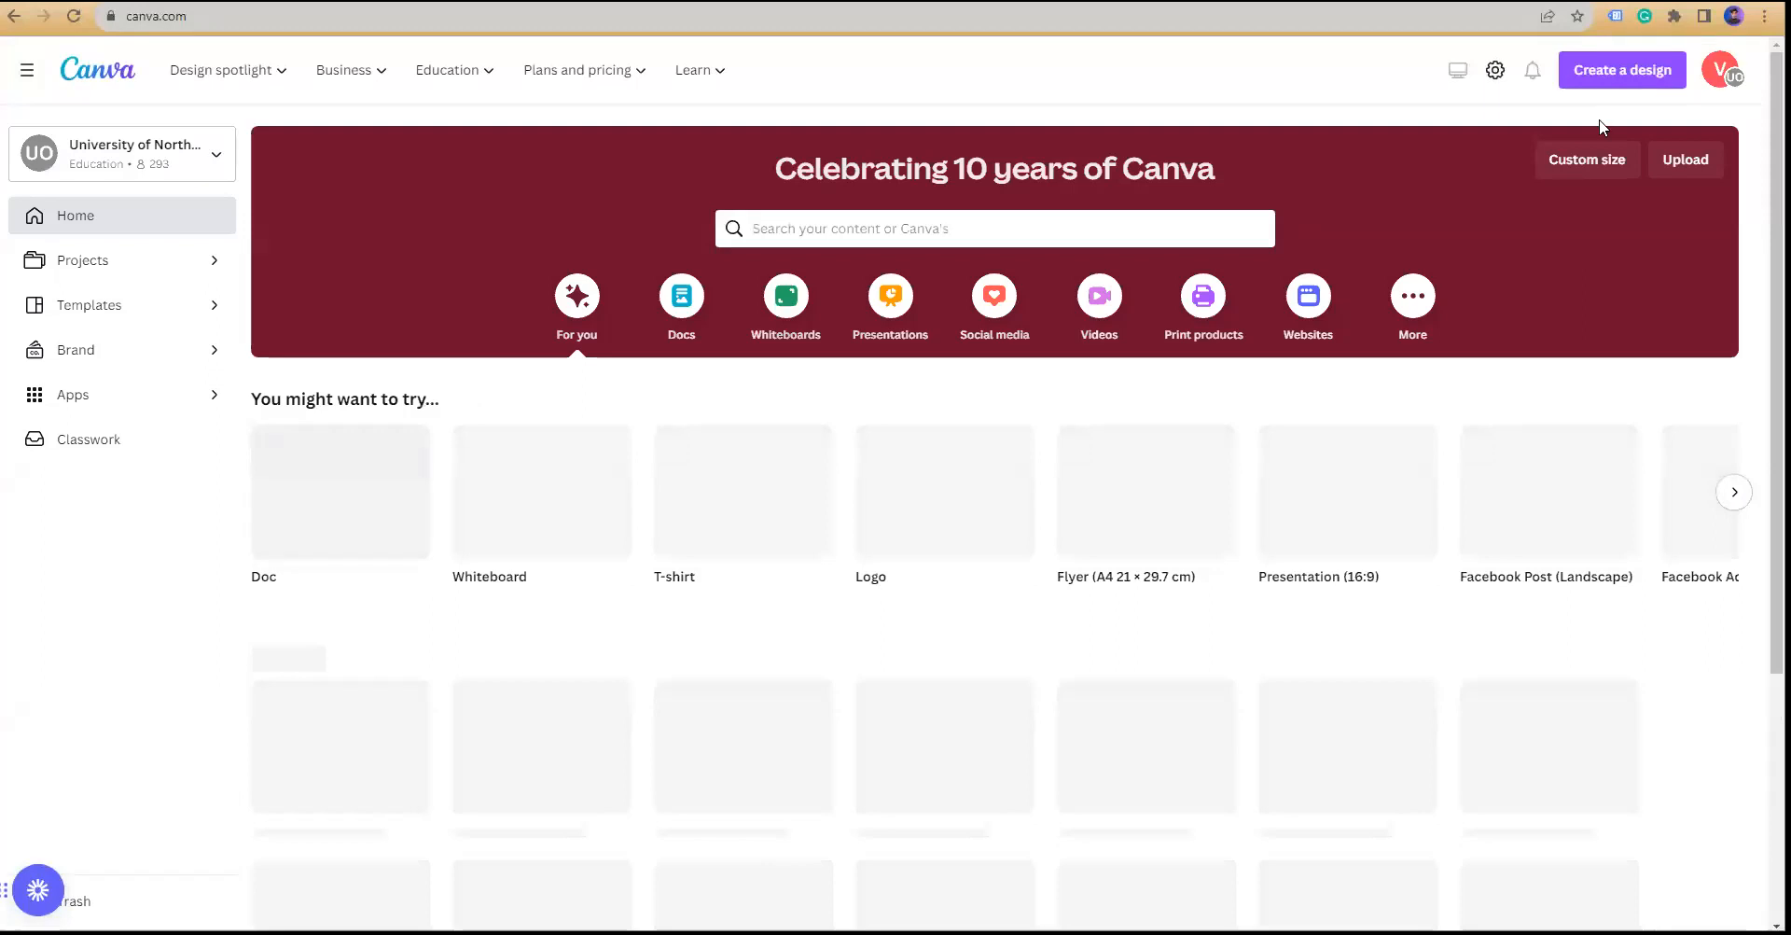
left_click(1608, 77)
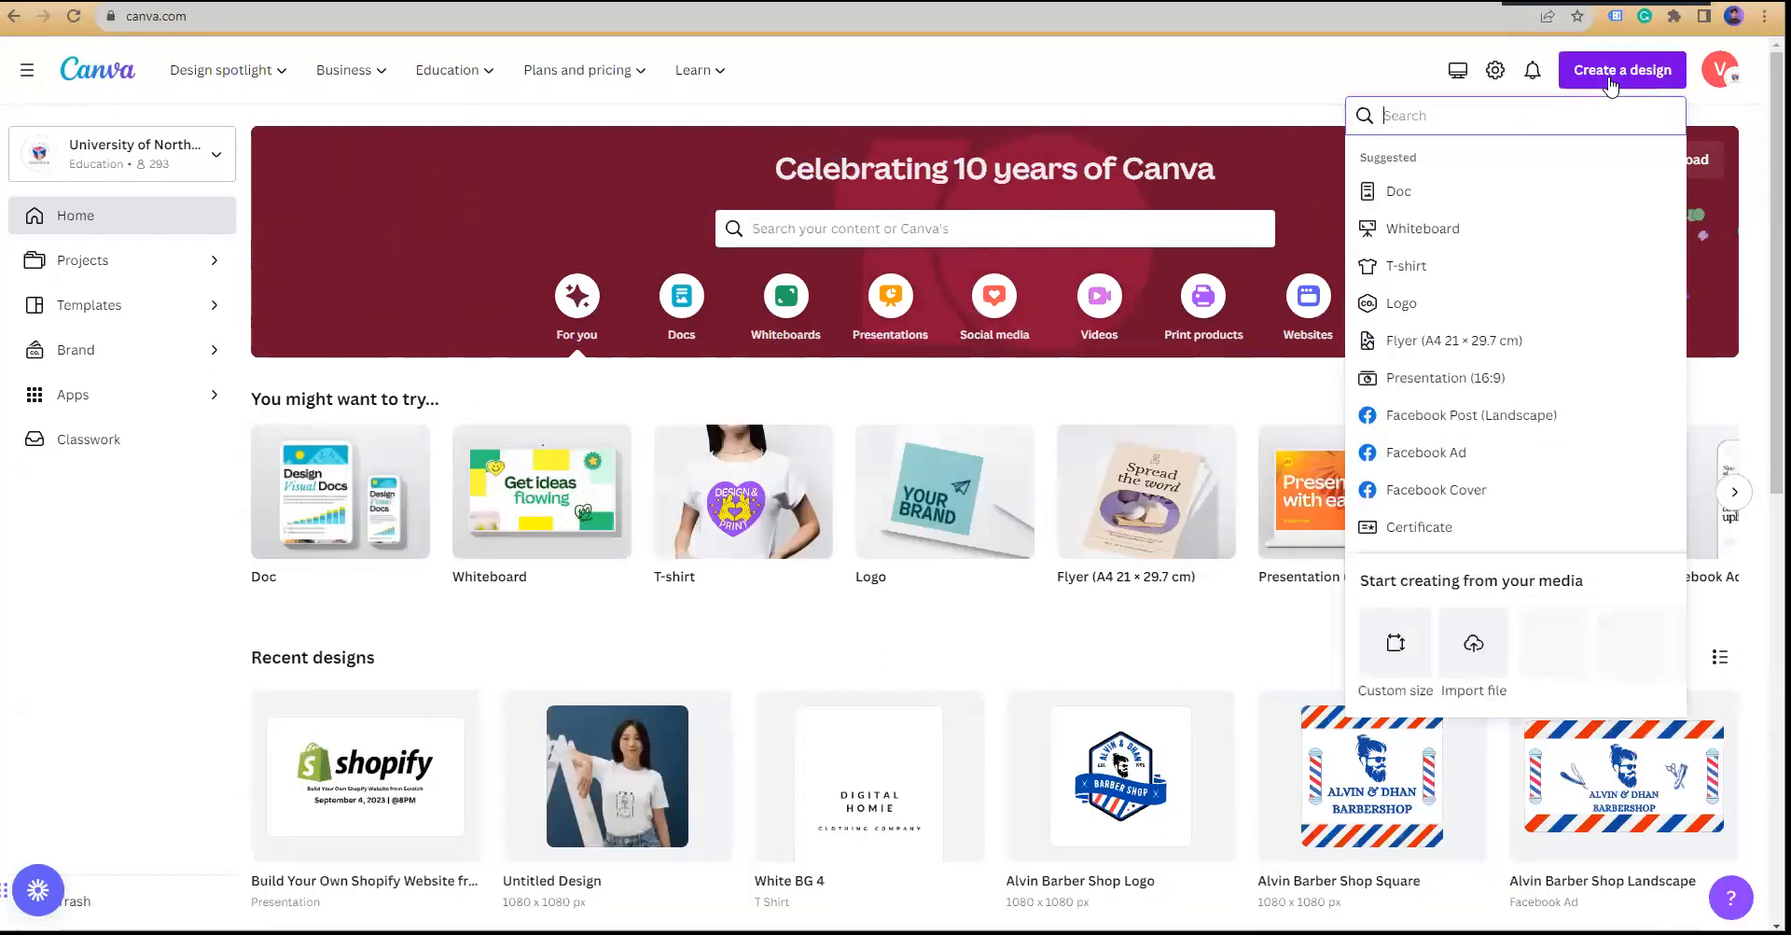
left_click(1395, 650)
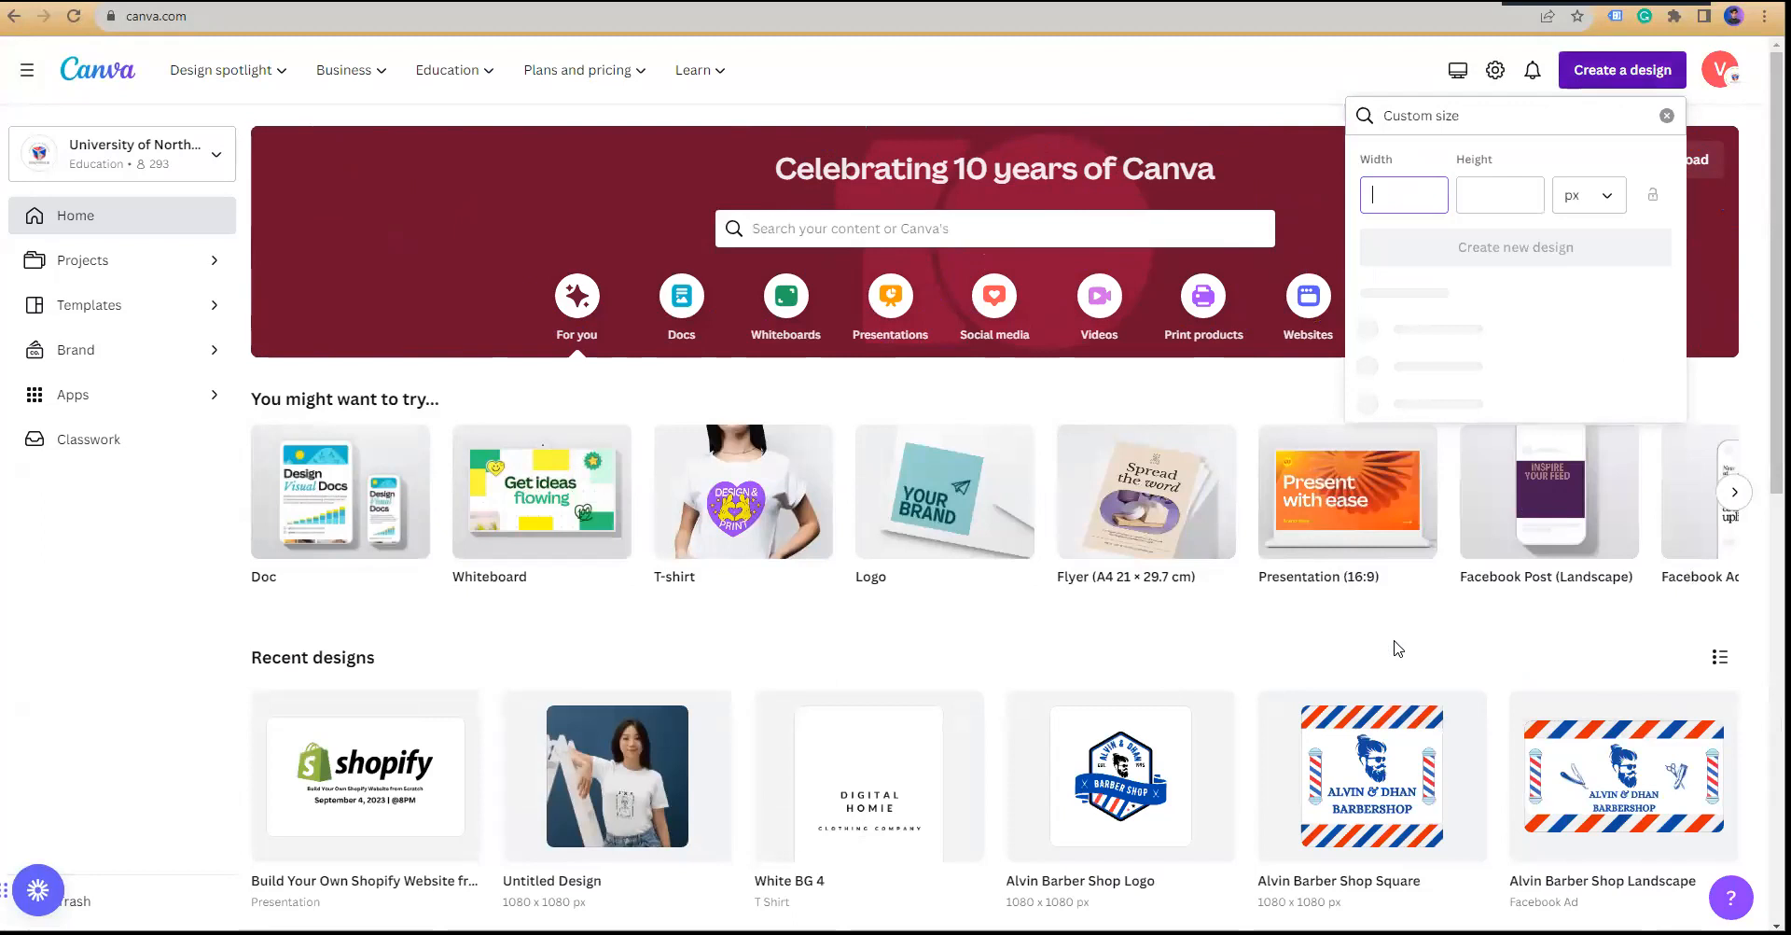
type("1080")
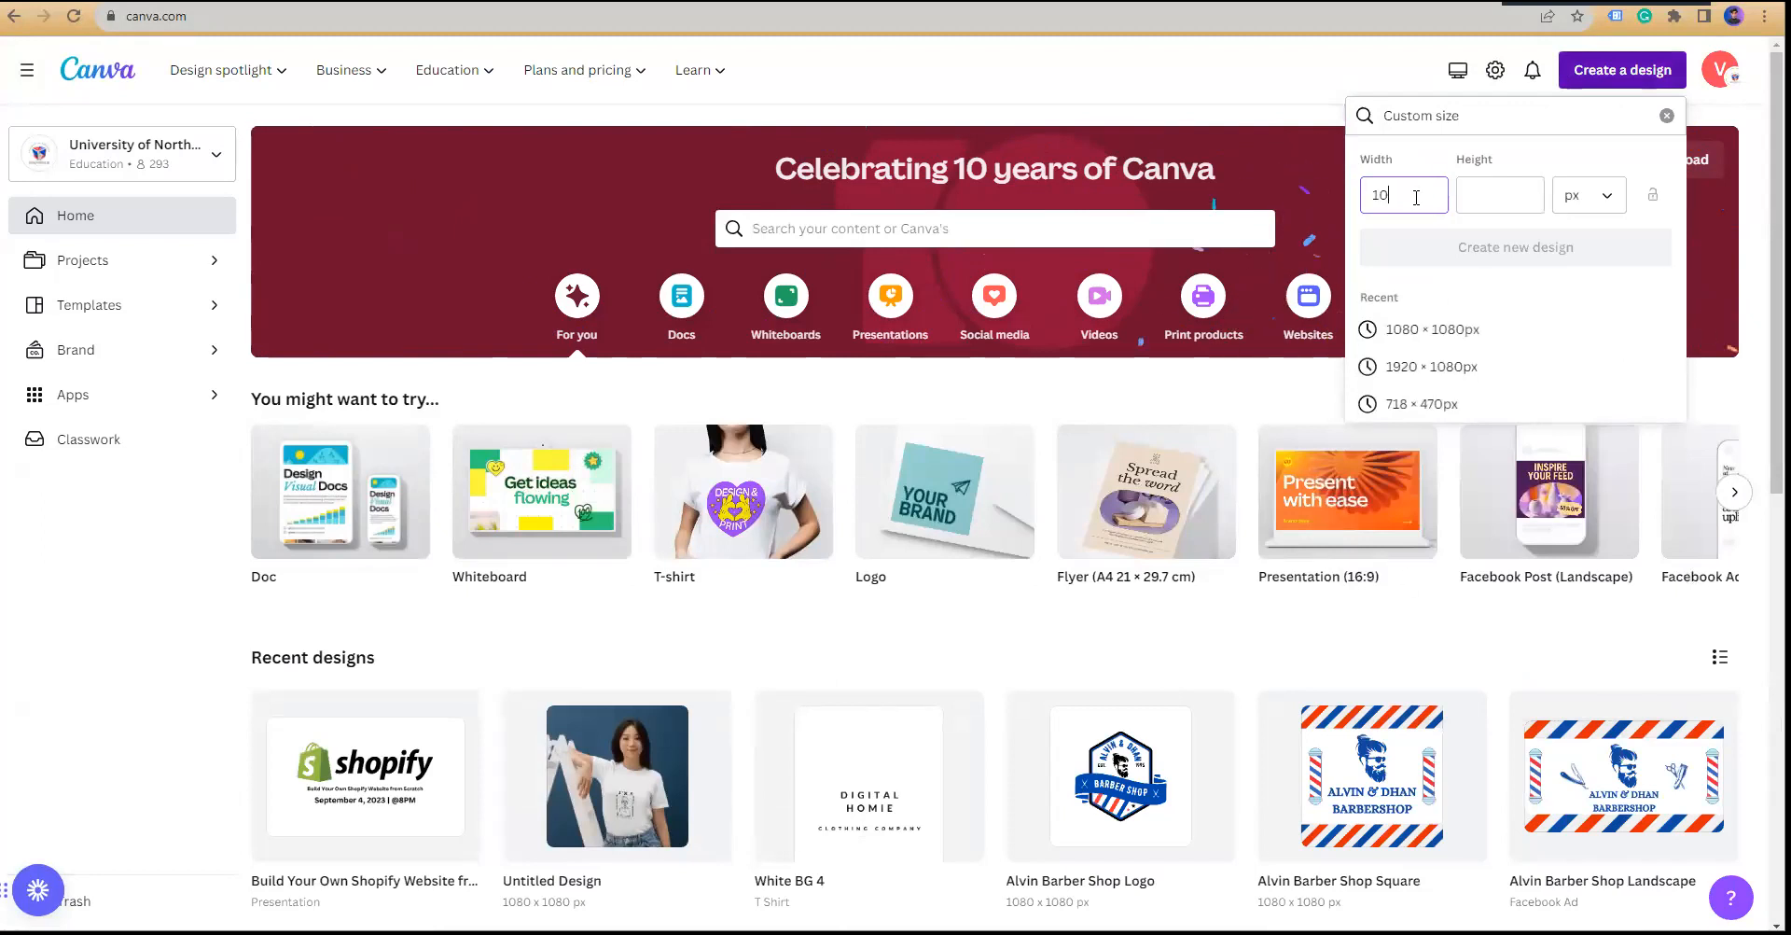
left_click(1479, 190)
type("1080")
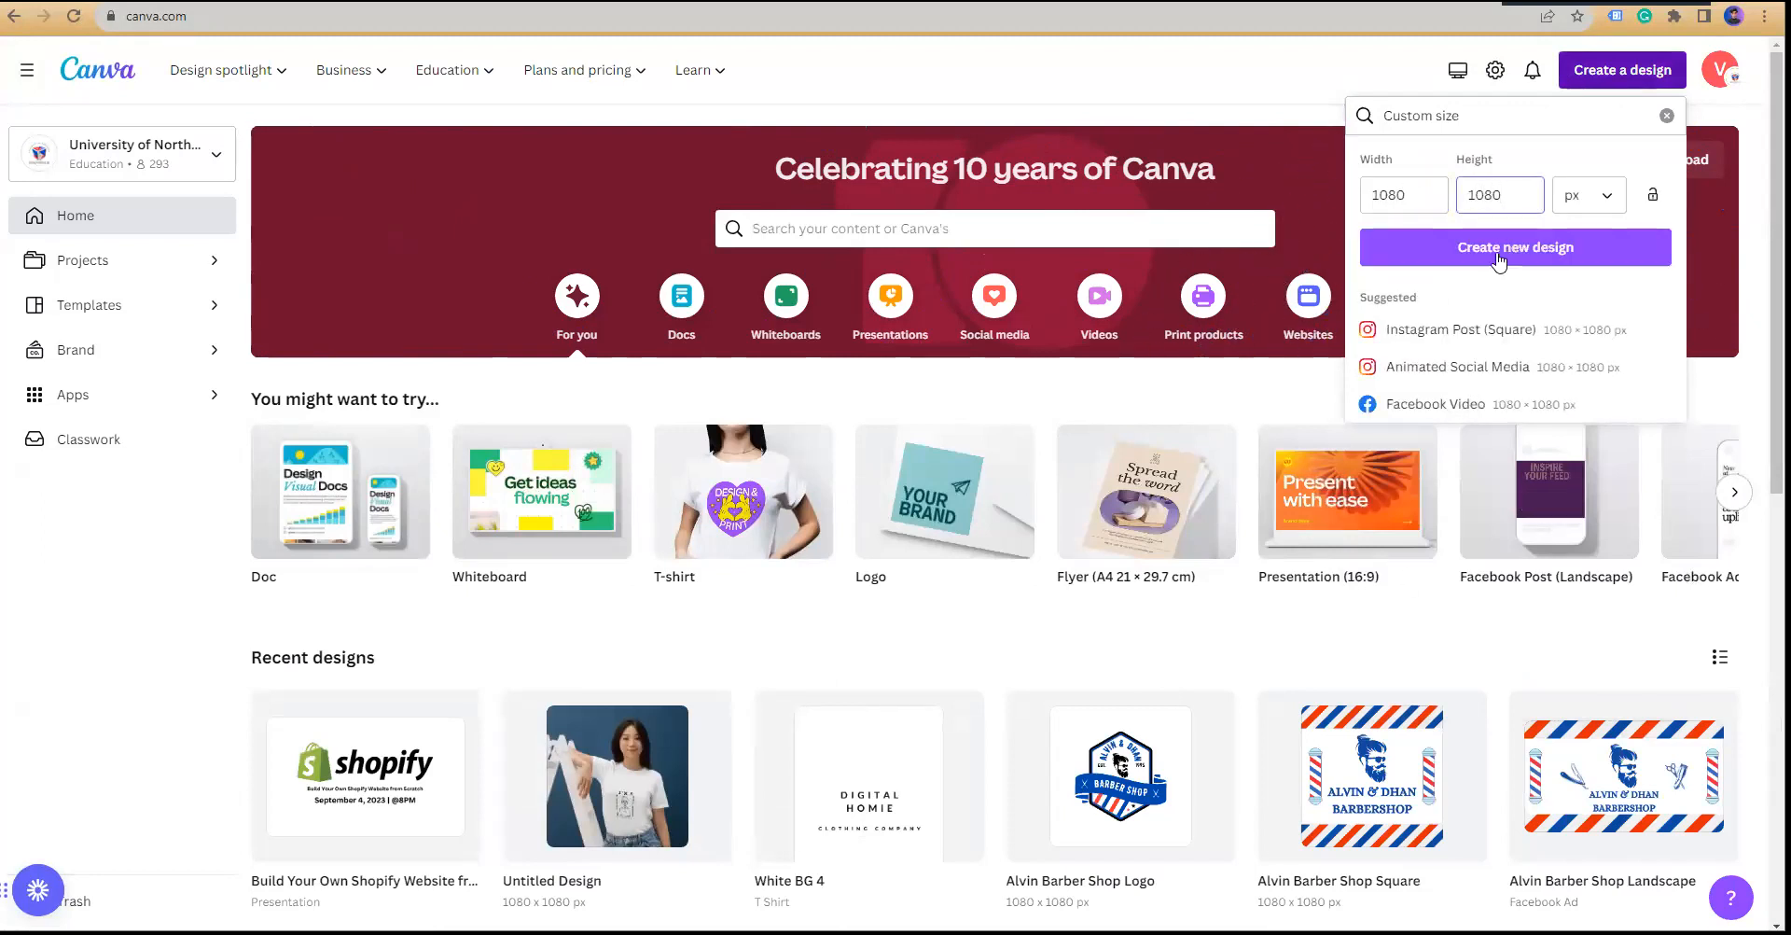
left_click(1499, 254)
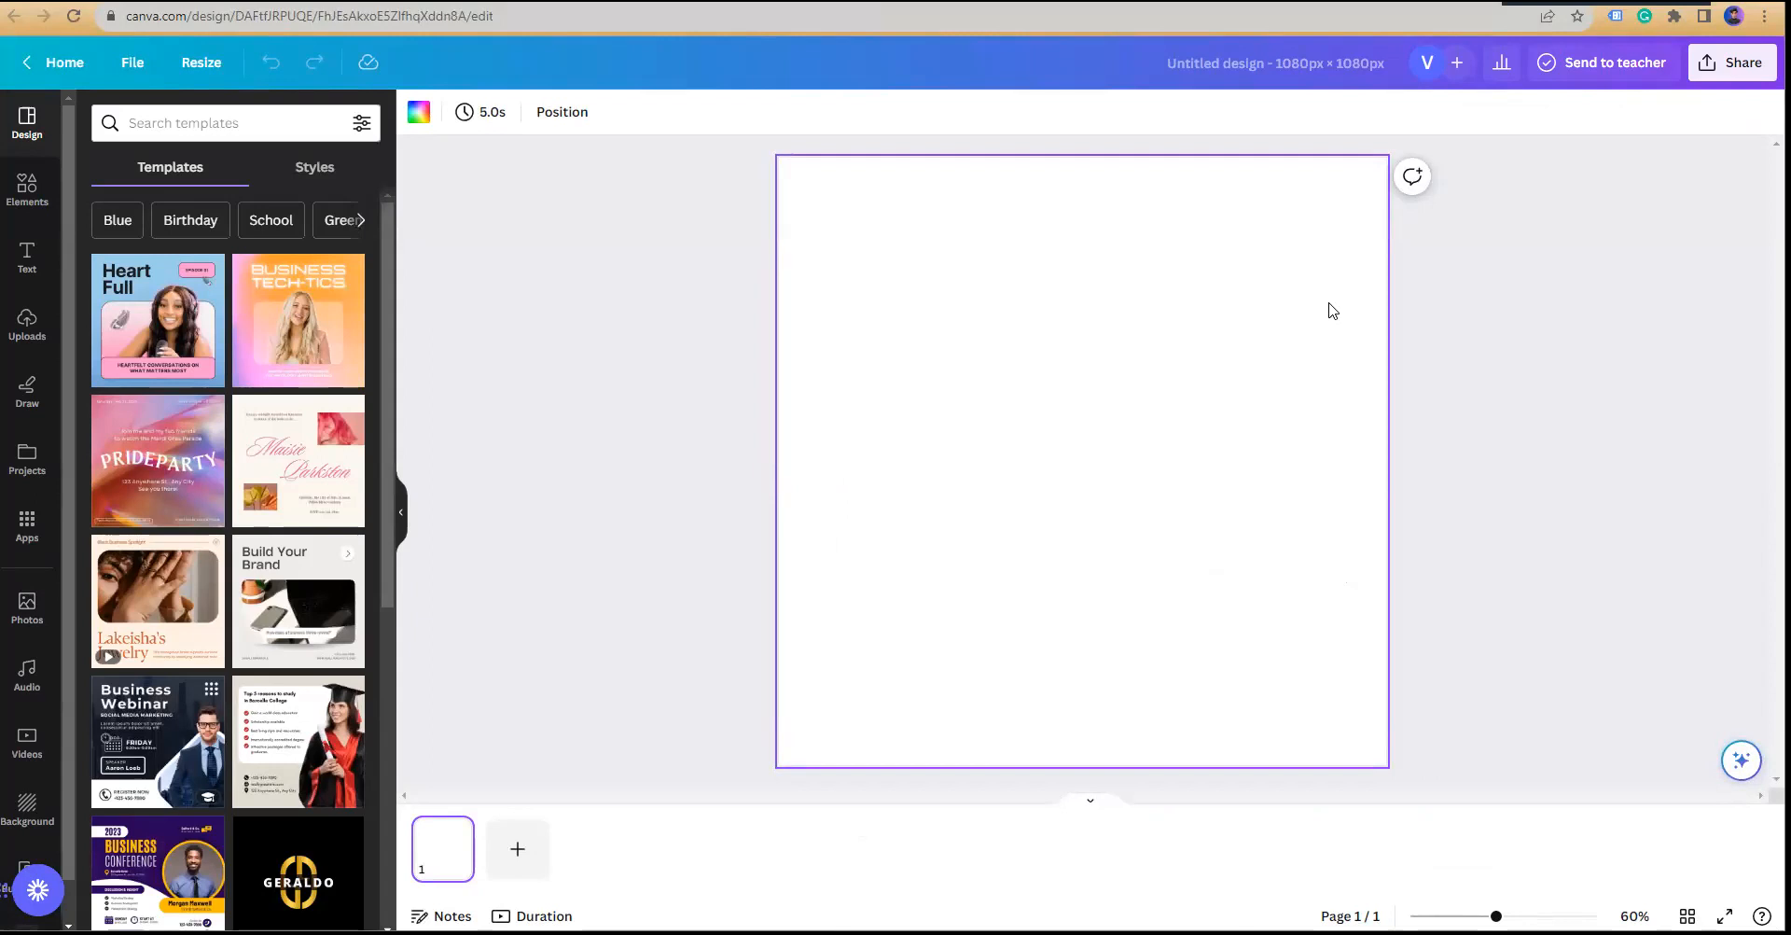
Step: Name the blank Canva design 'Paper Designs 1'
left_click(1267, 62)
type("Paper Designs 1")
key("Return")
left_click(614, 205)
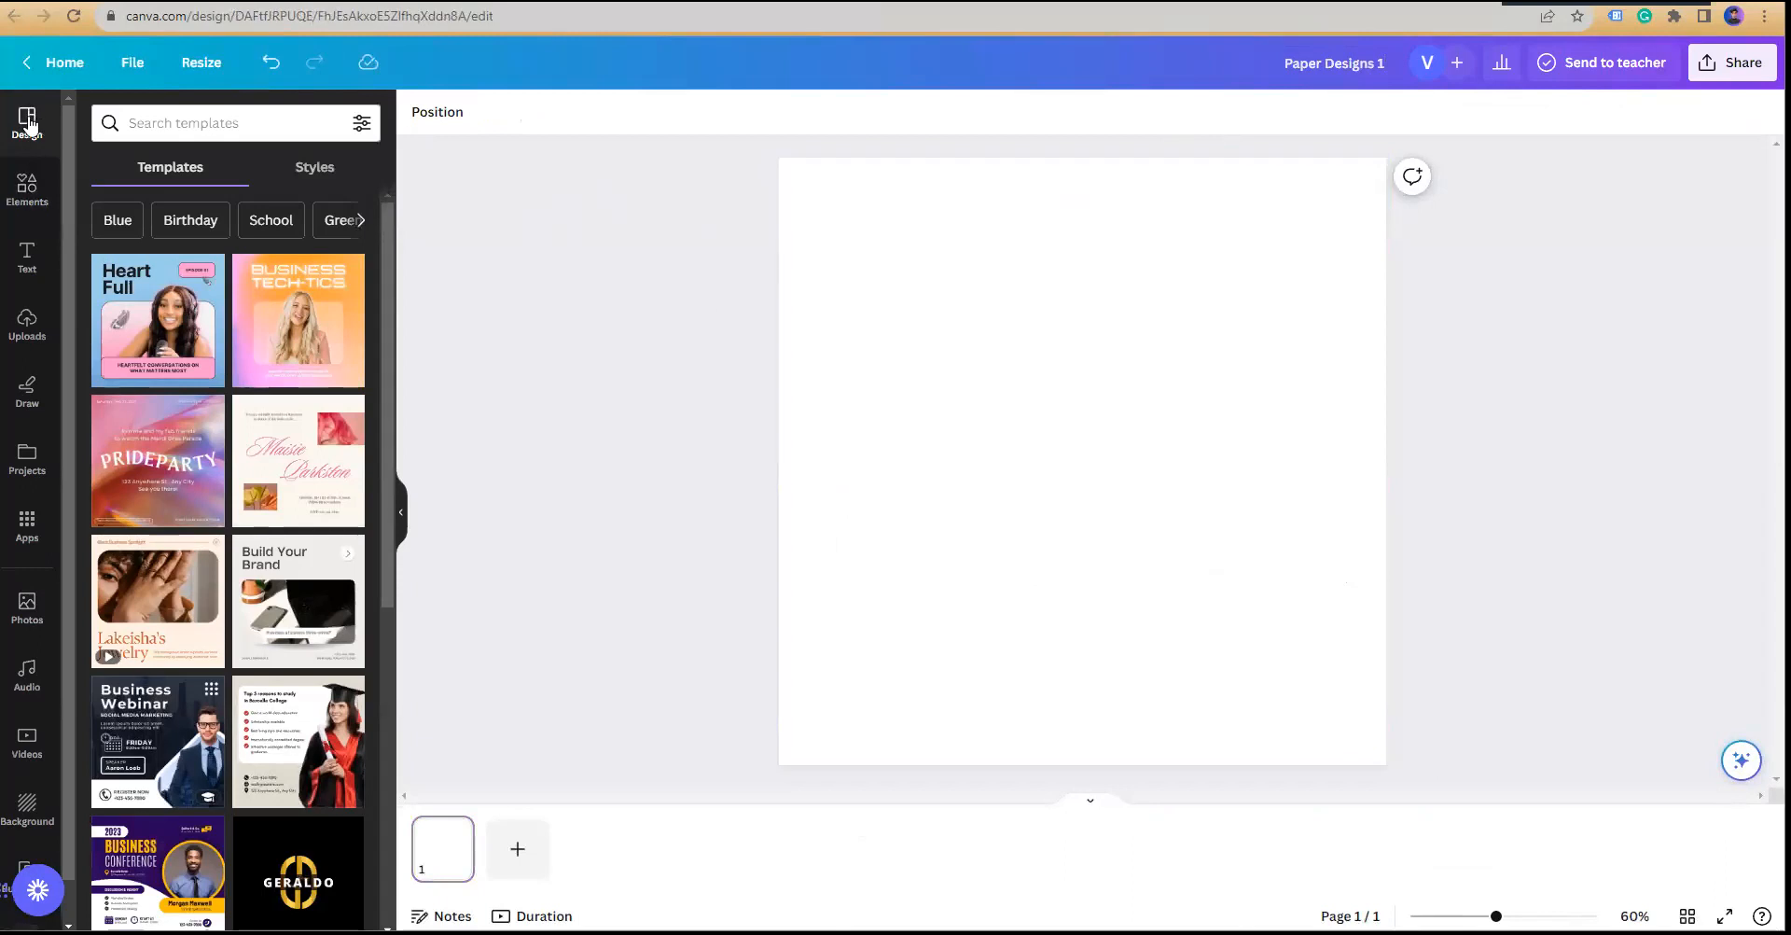
Step: Search templates for 'paper', then 'paper design', and browse the results
left_click(177, 124)
type("paper")
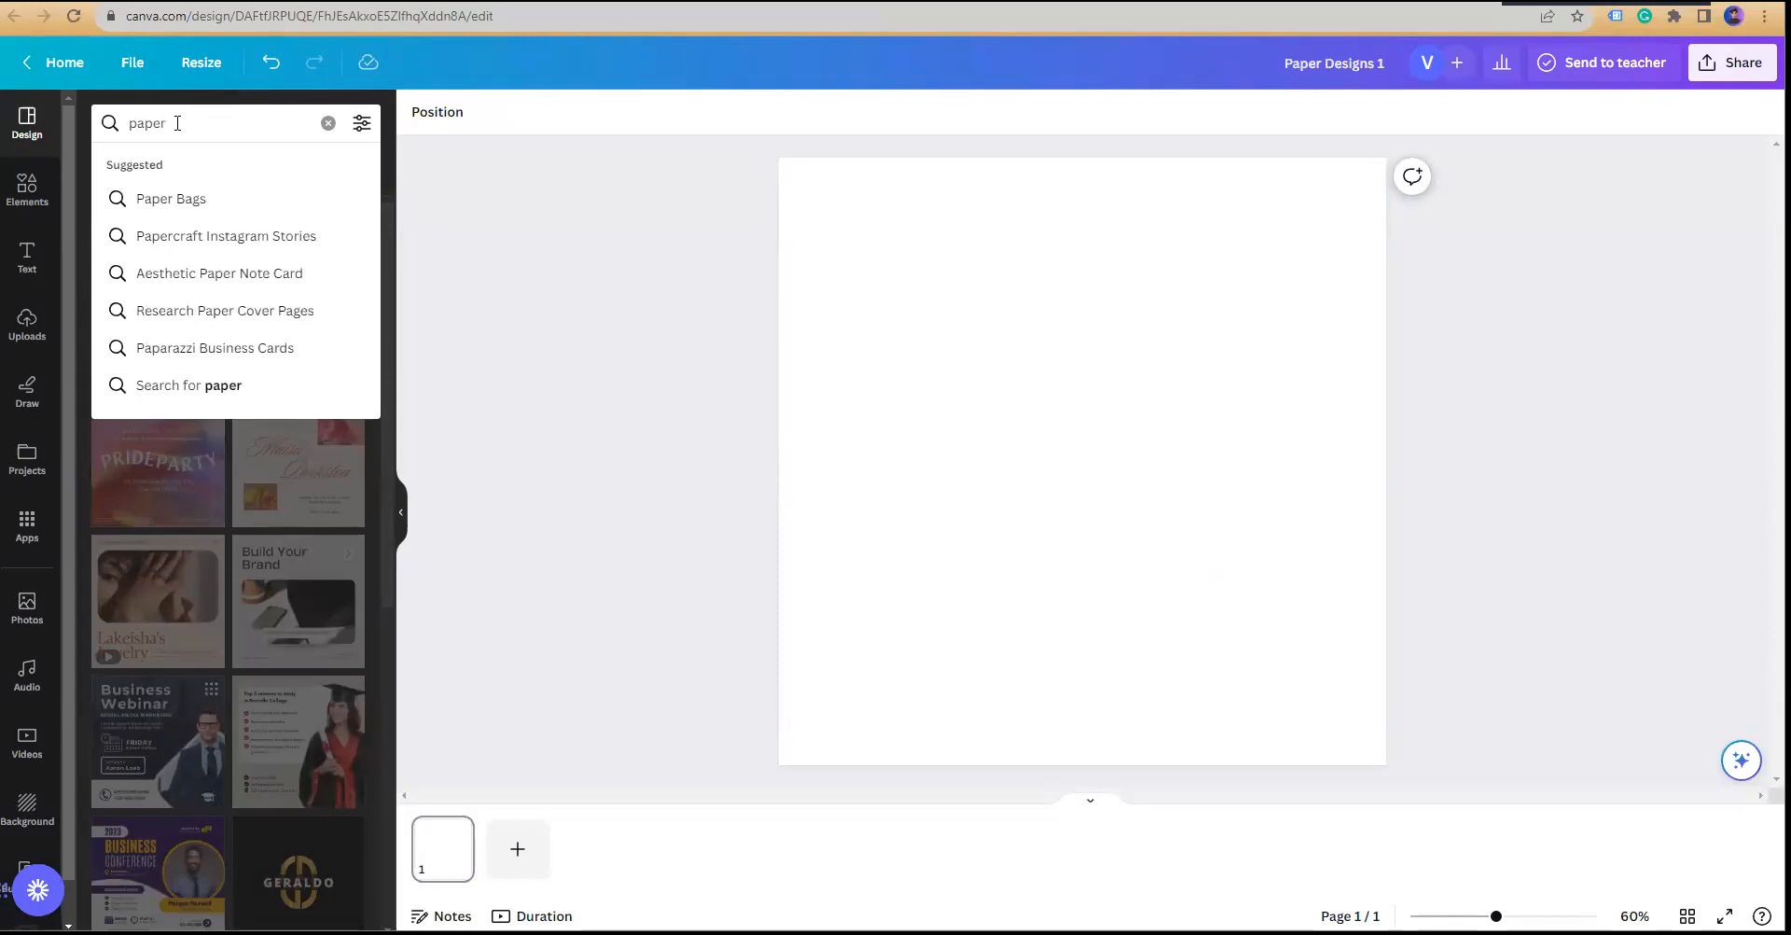
key("Return")
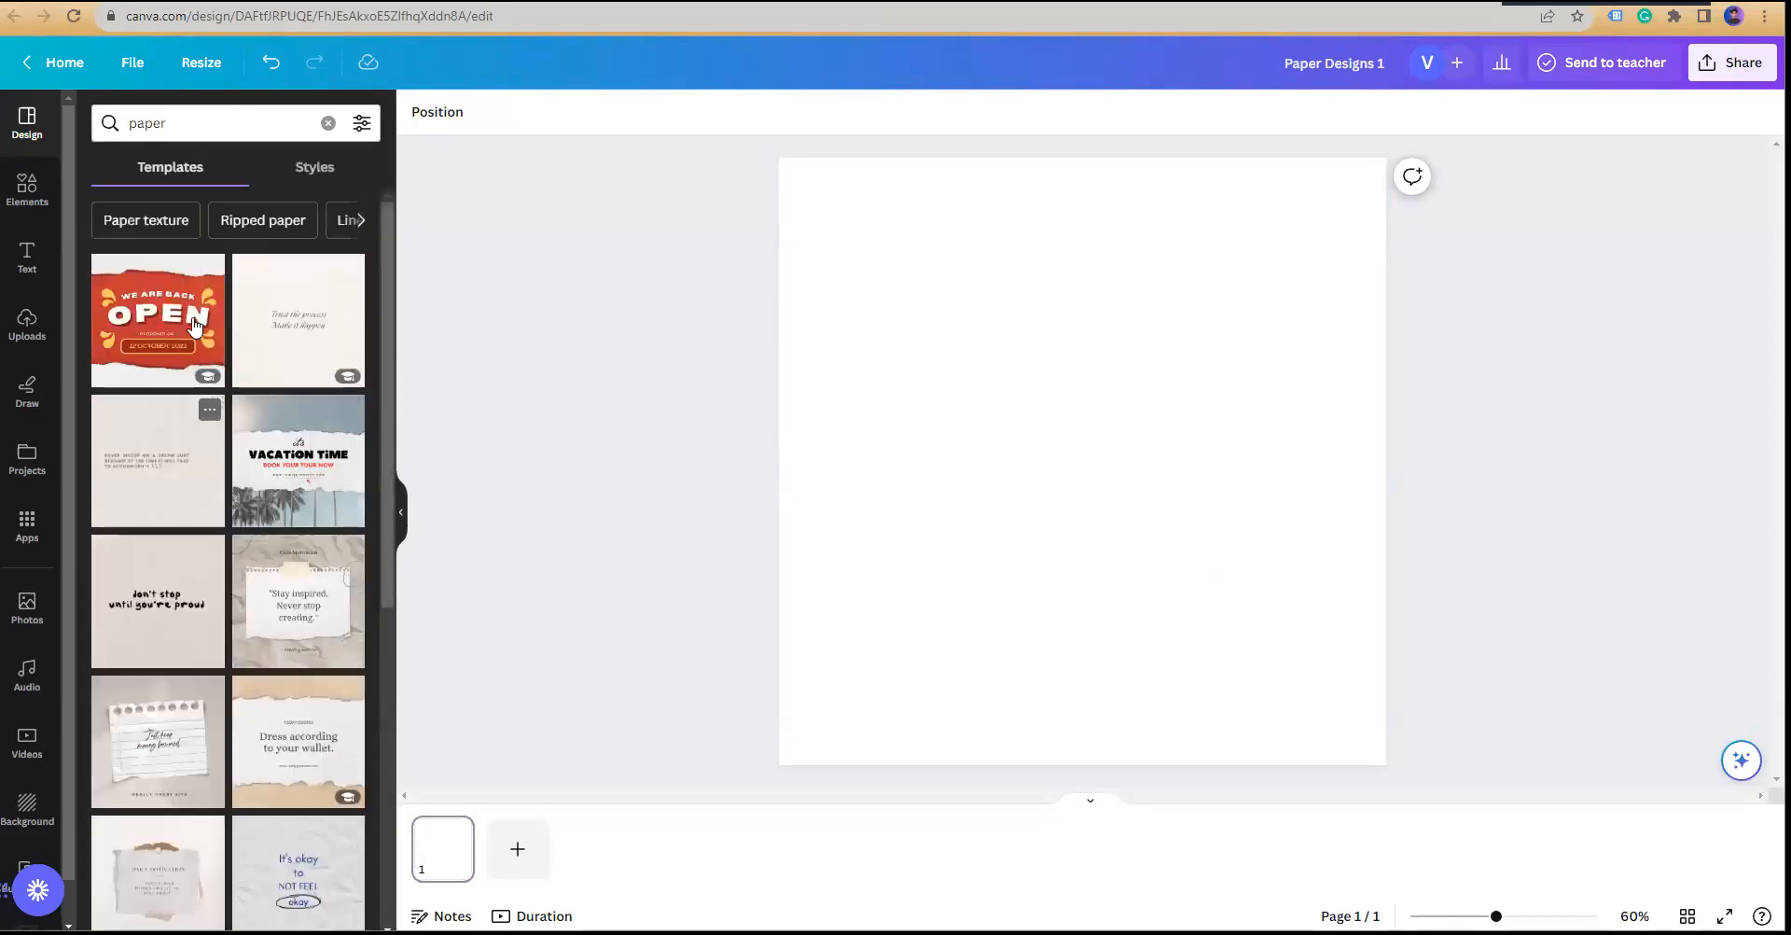
scroll(196, 373, "down", 7)
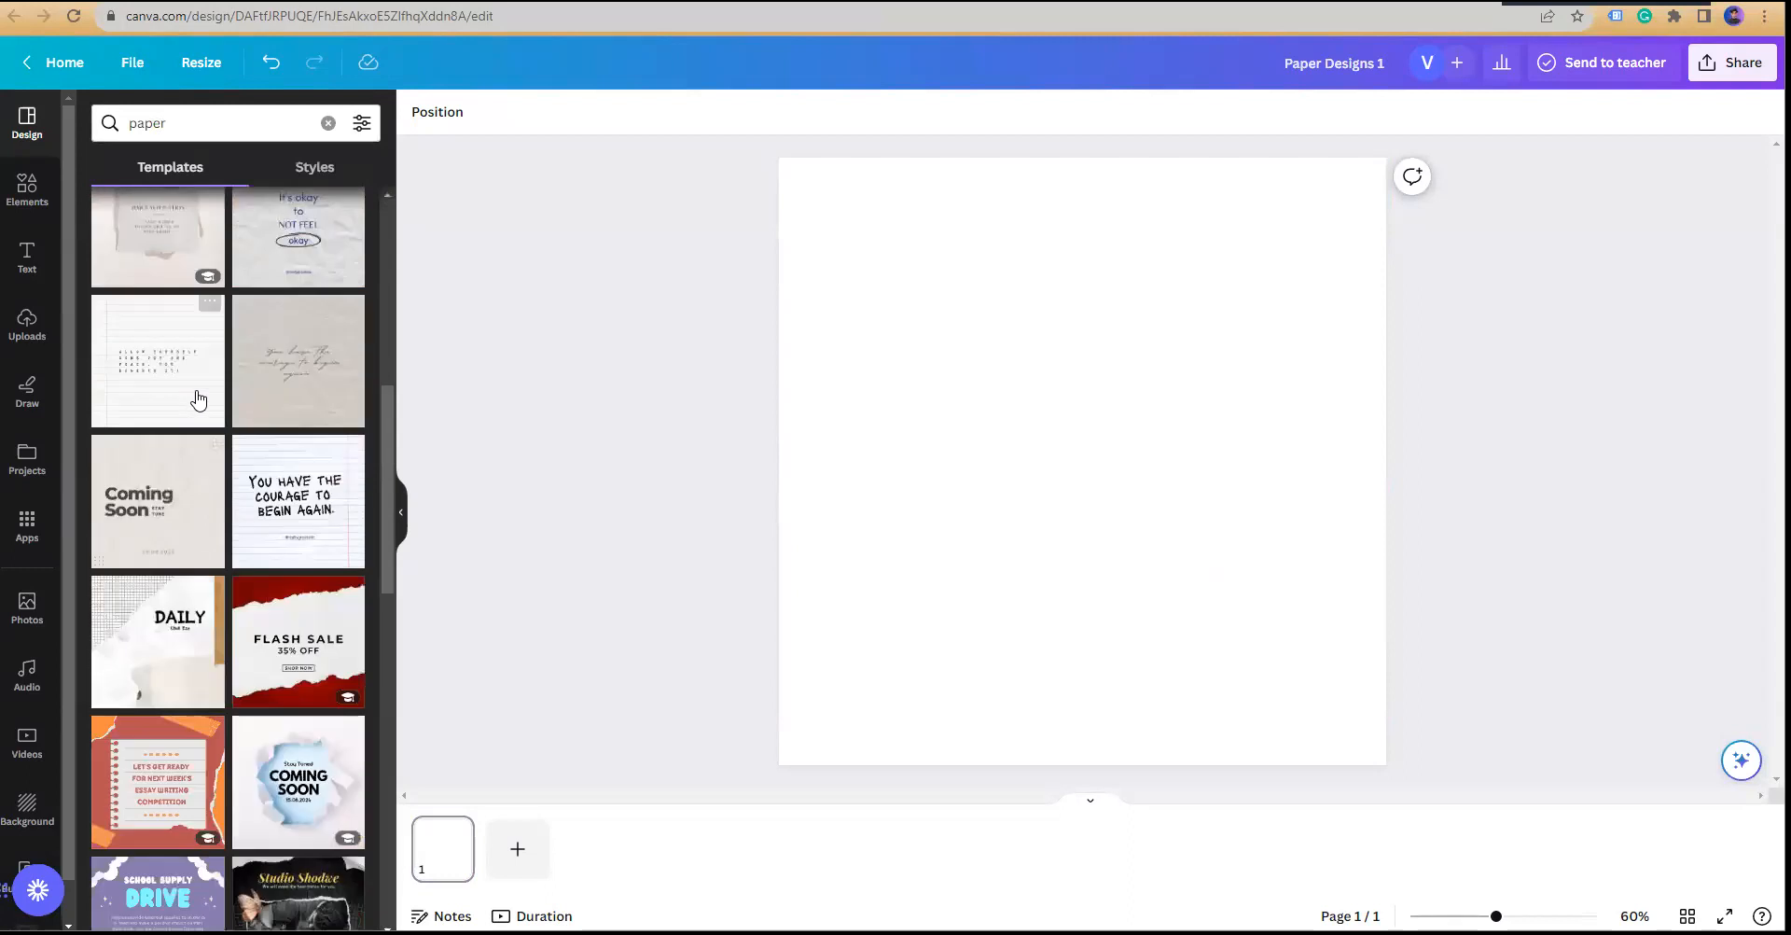
scroll(198, 400, "down", 8)
scroll(182, 374, "down", 3)
scroll(178, 280, "up", 6)
left_click(183, 120)
type("design")
key("Return")
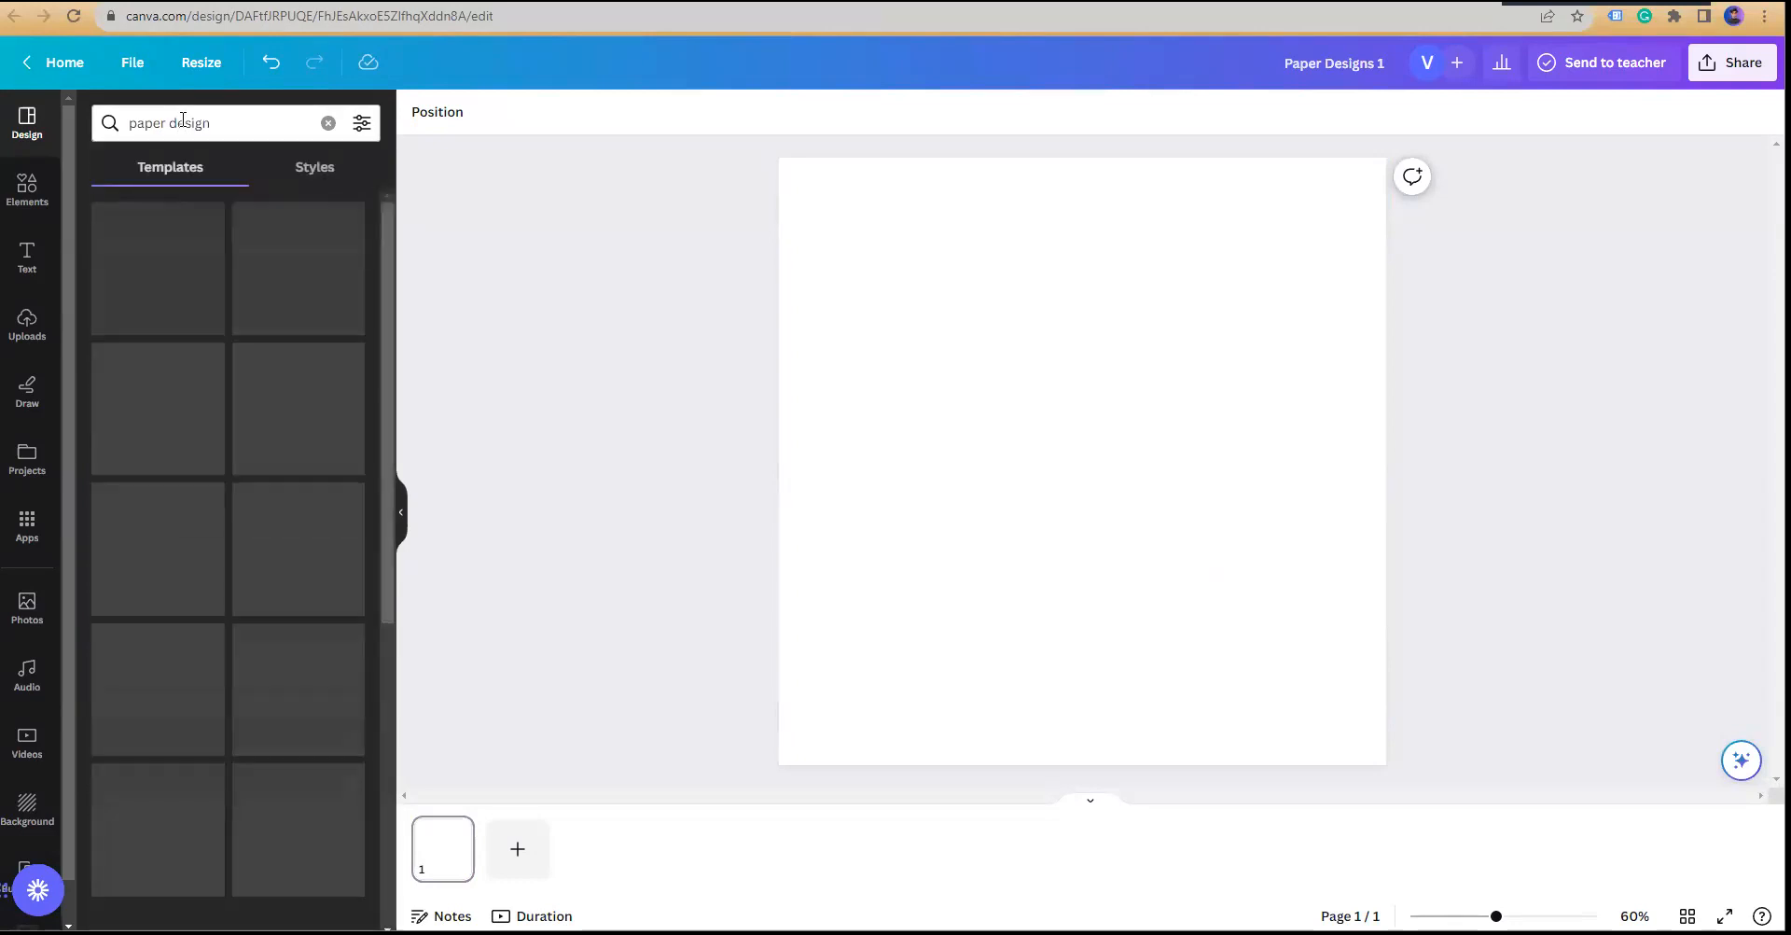
scroll(259, 322, "down", 6)
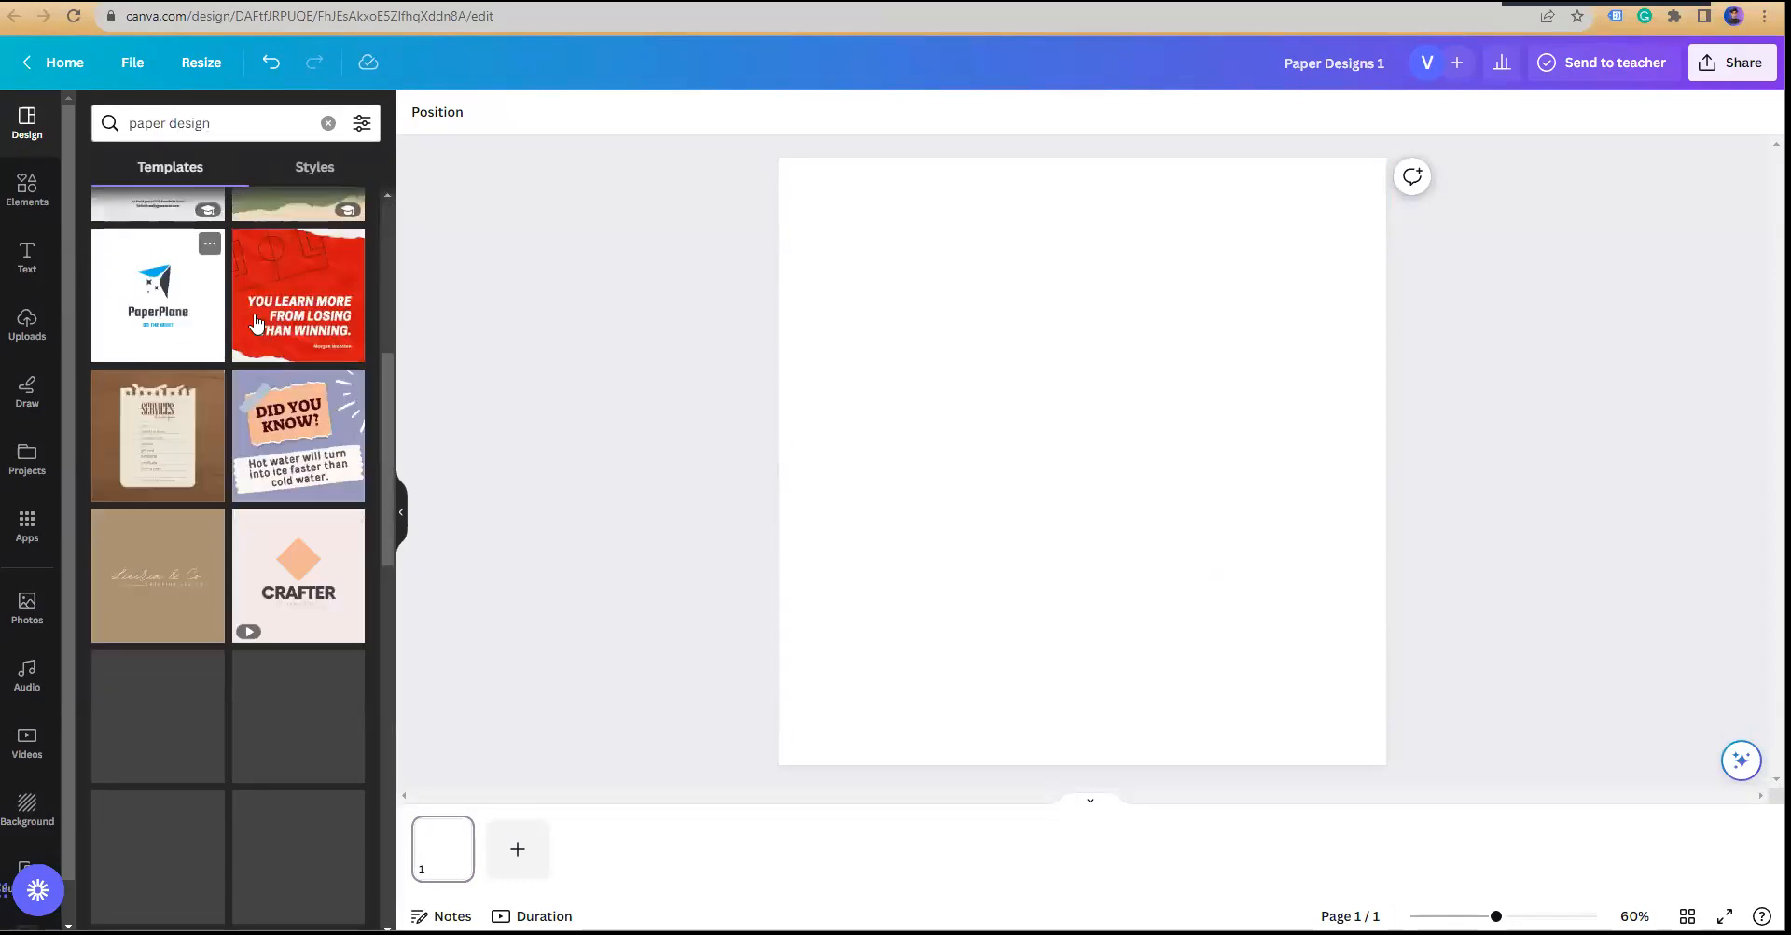
scroll(259, 322, "down", 10)
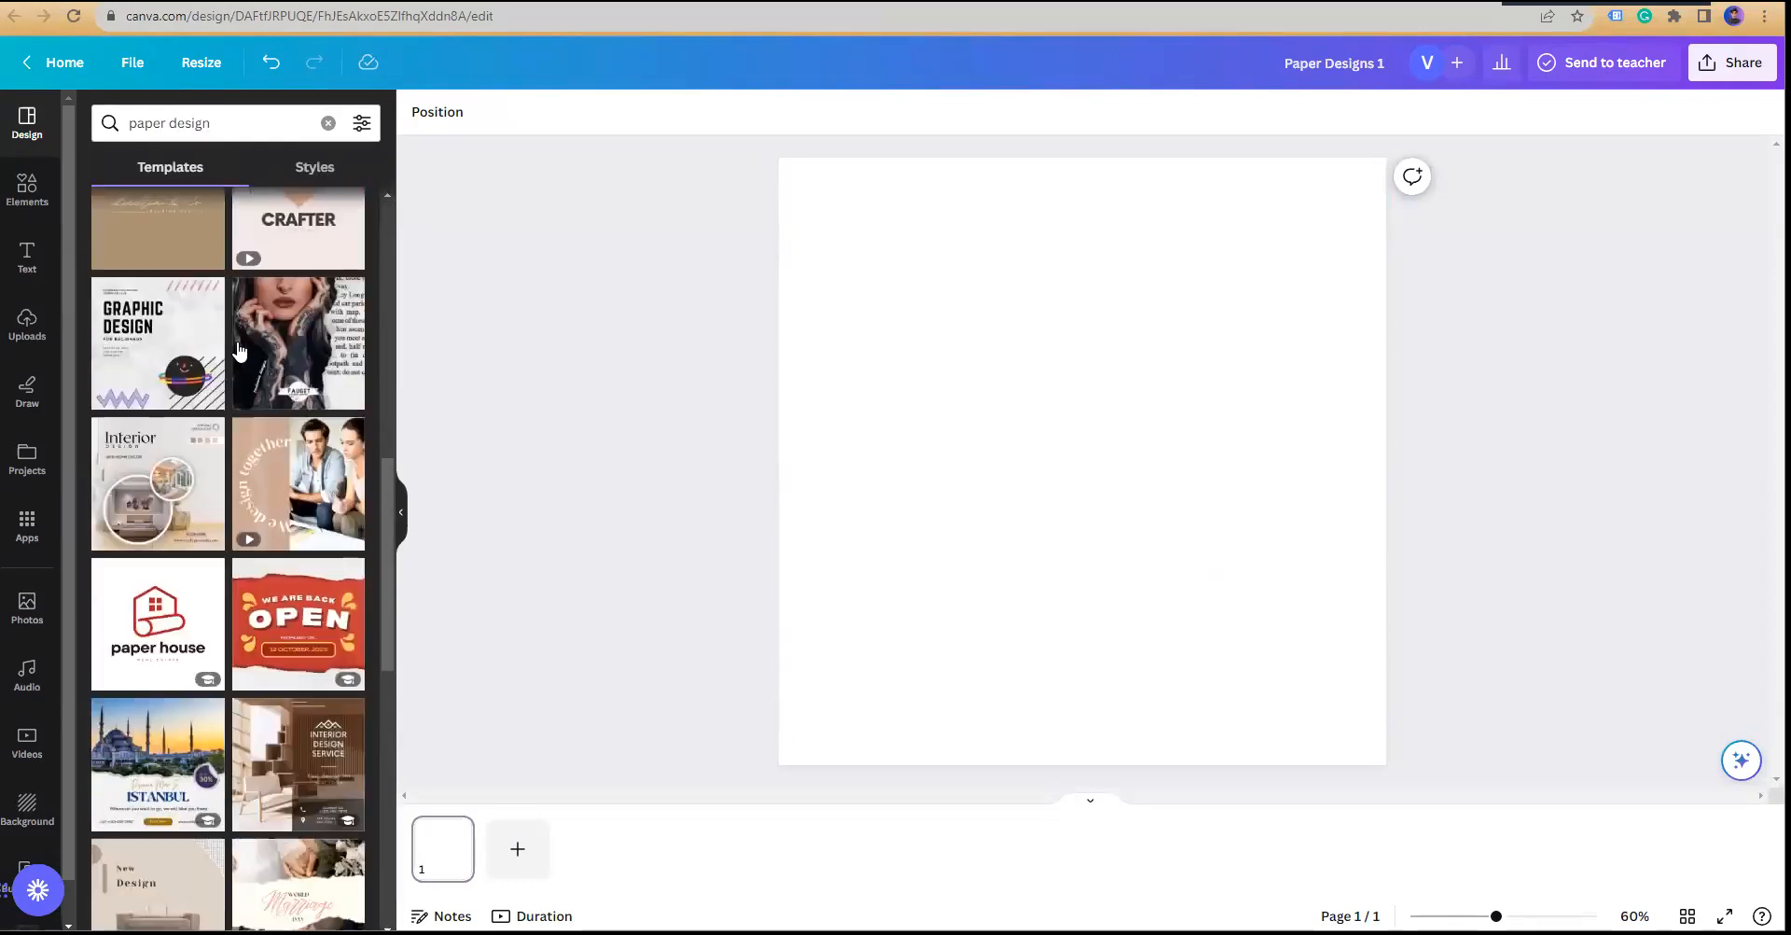
scroll(239, 349, "down", 12)
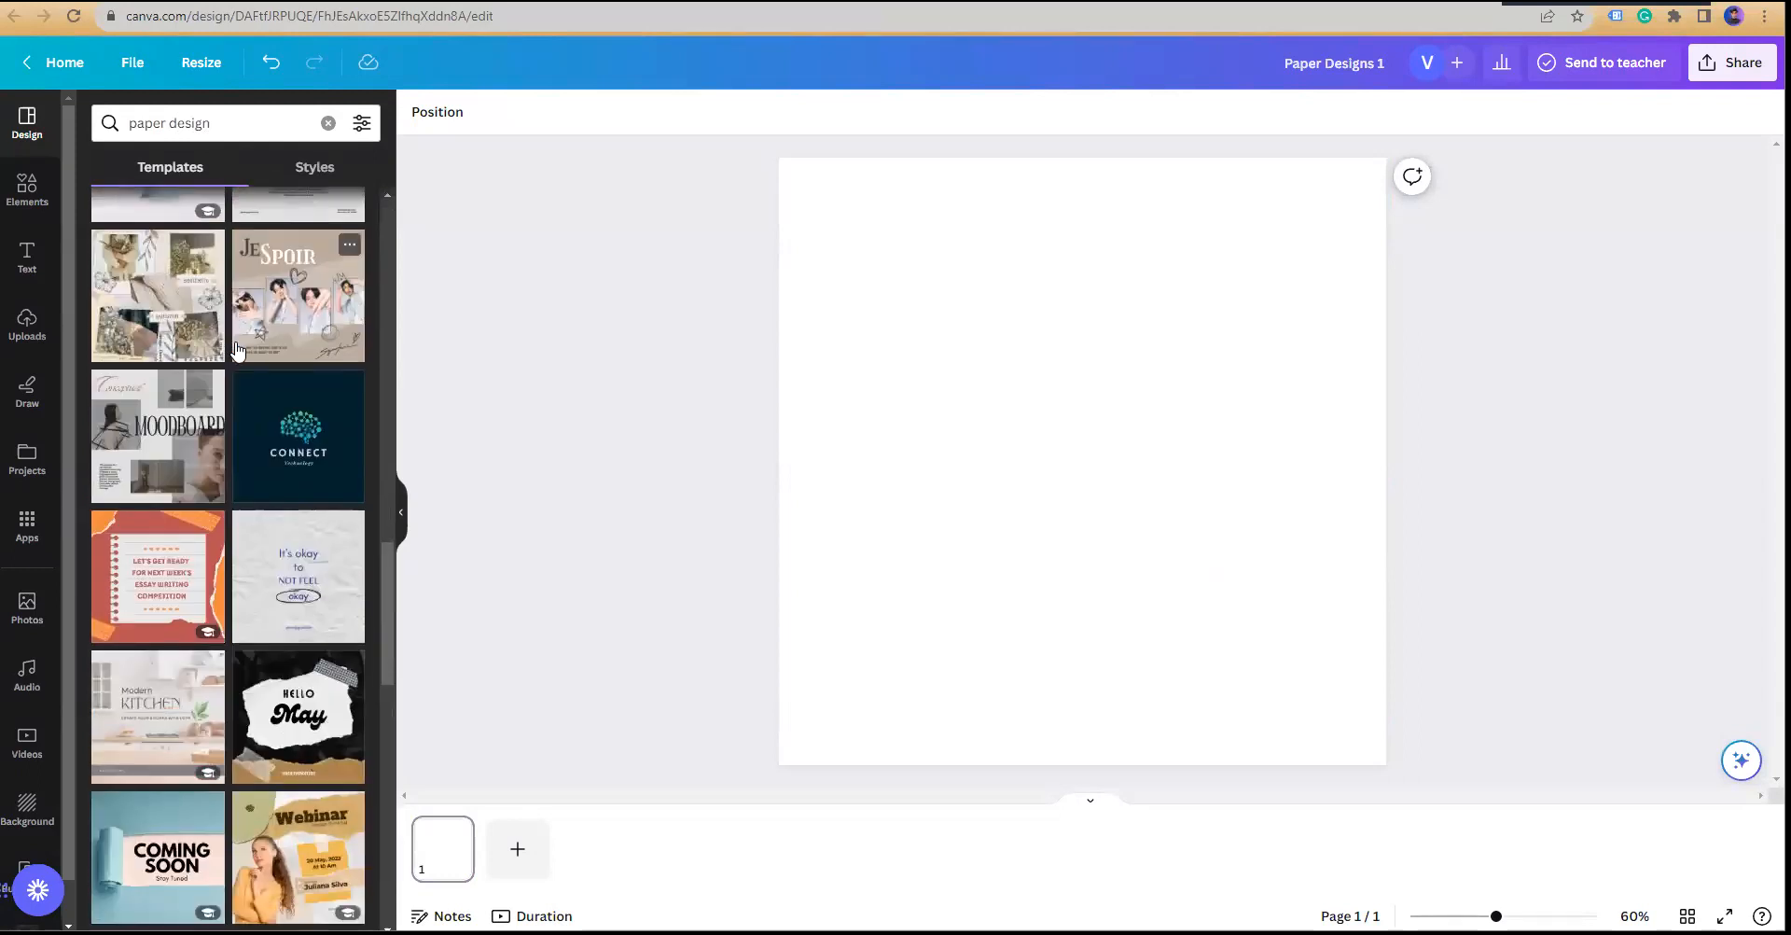
scroll(205, 243, "up", 5)
Step: Try a 'notebook' template search, then search 'paper craft' and scroll through the results
left_click(140, 124)
type("notebook")
key("Return")
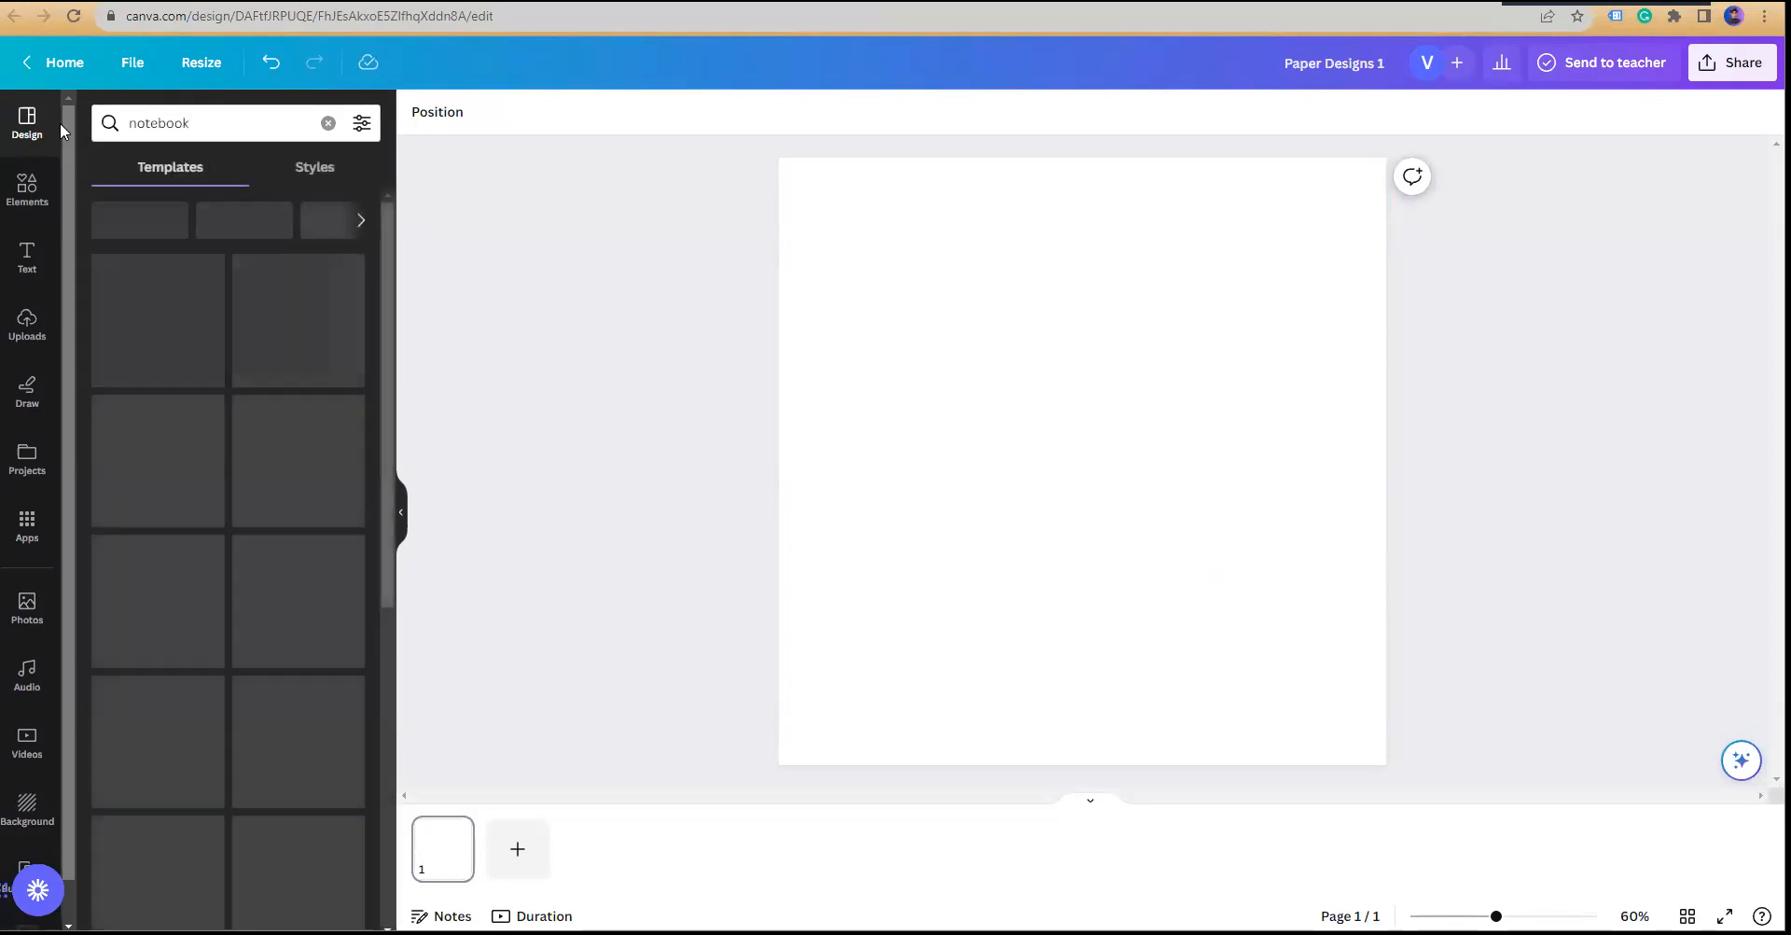
left_click(329, 123)
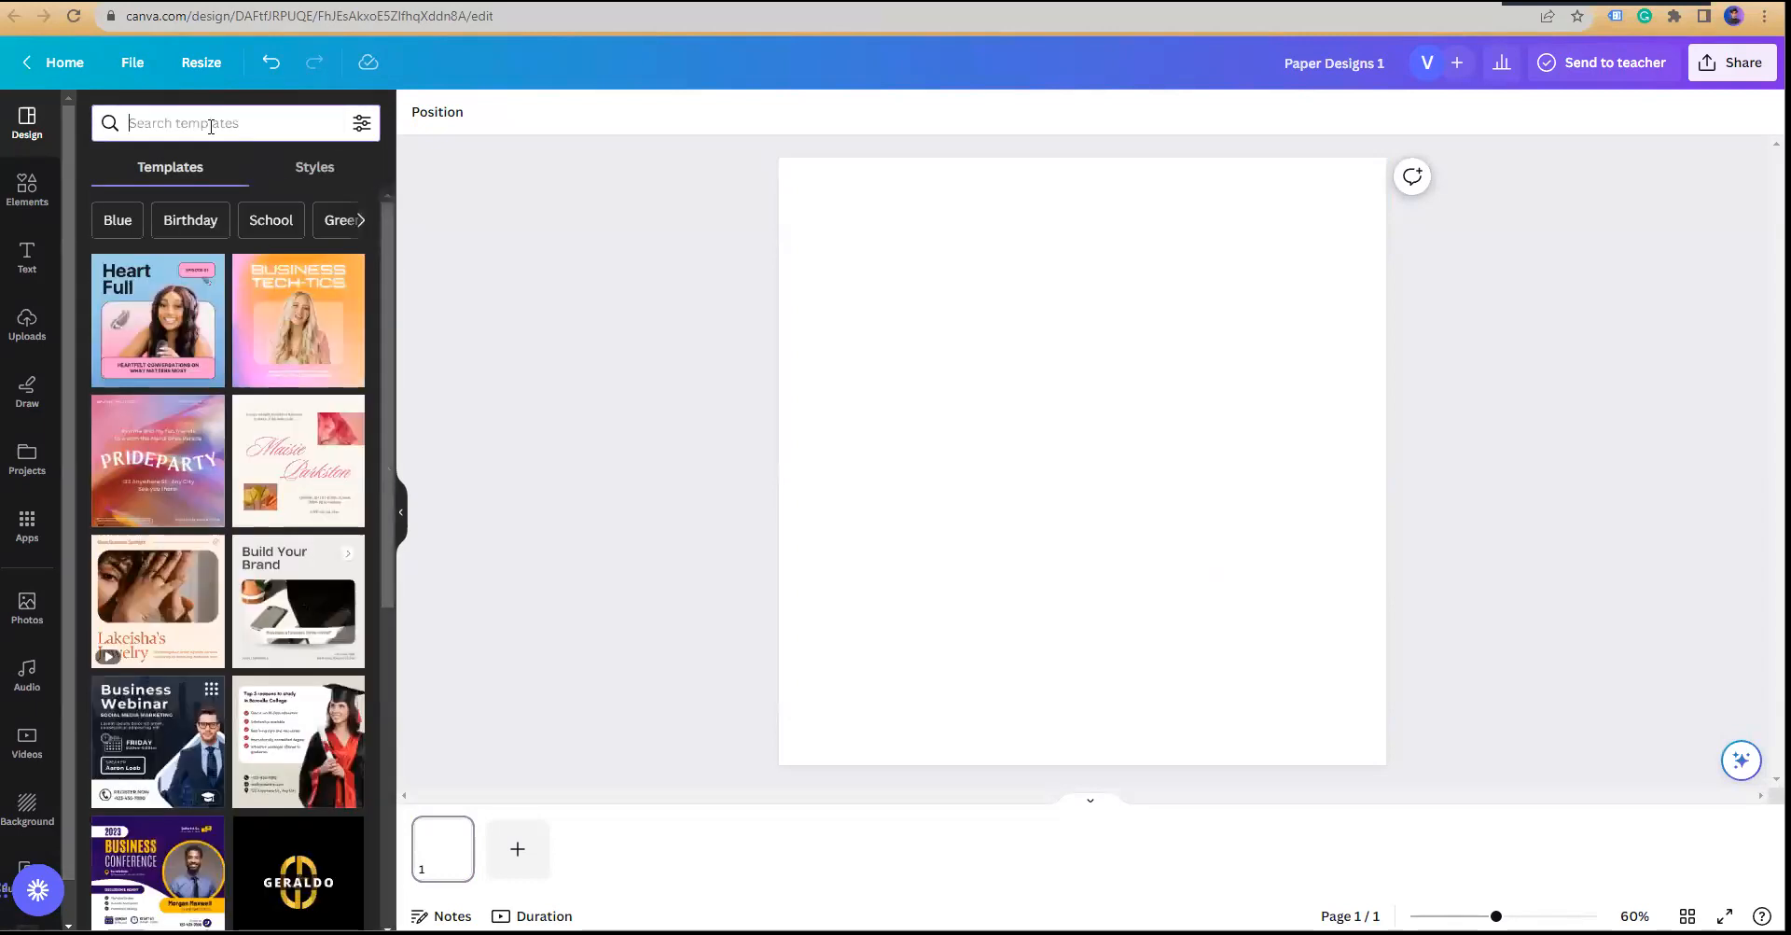
left_click(211, 126)
type("book")
key("BackSpace")
key("BackSpace")
key("BackSpace")
key("BackSpace")
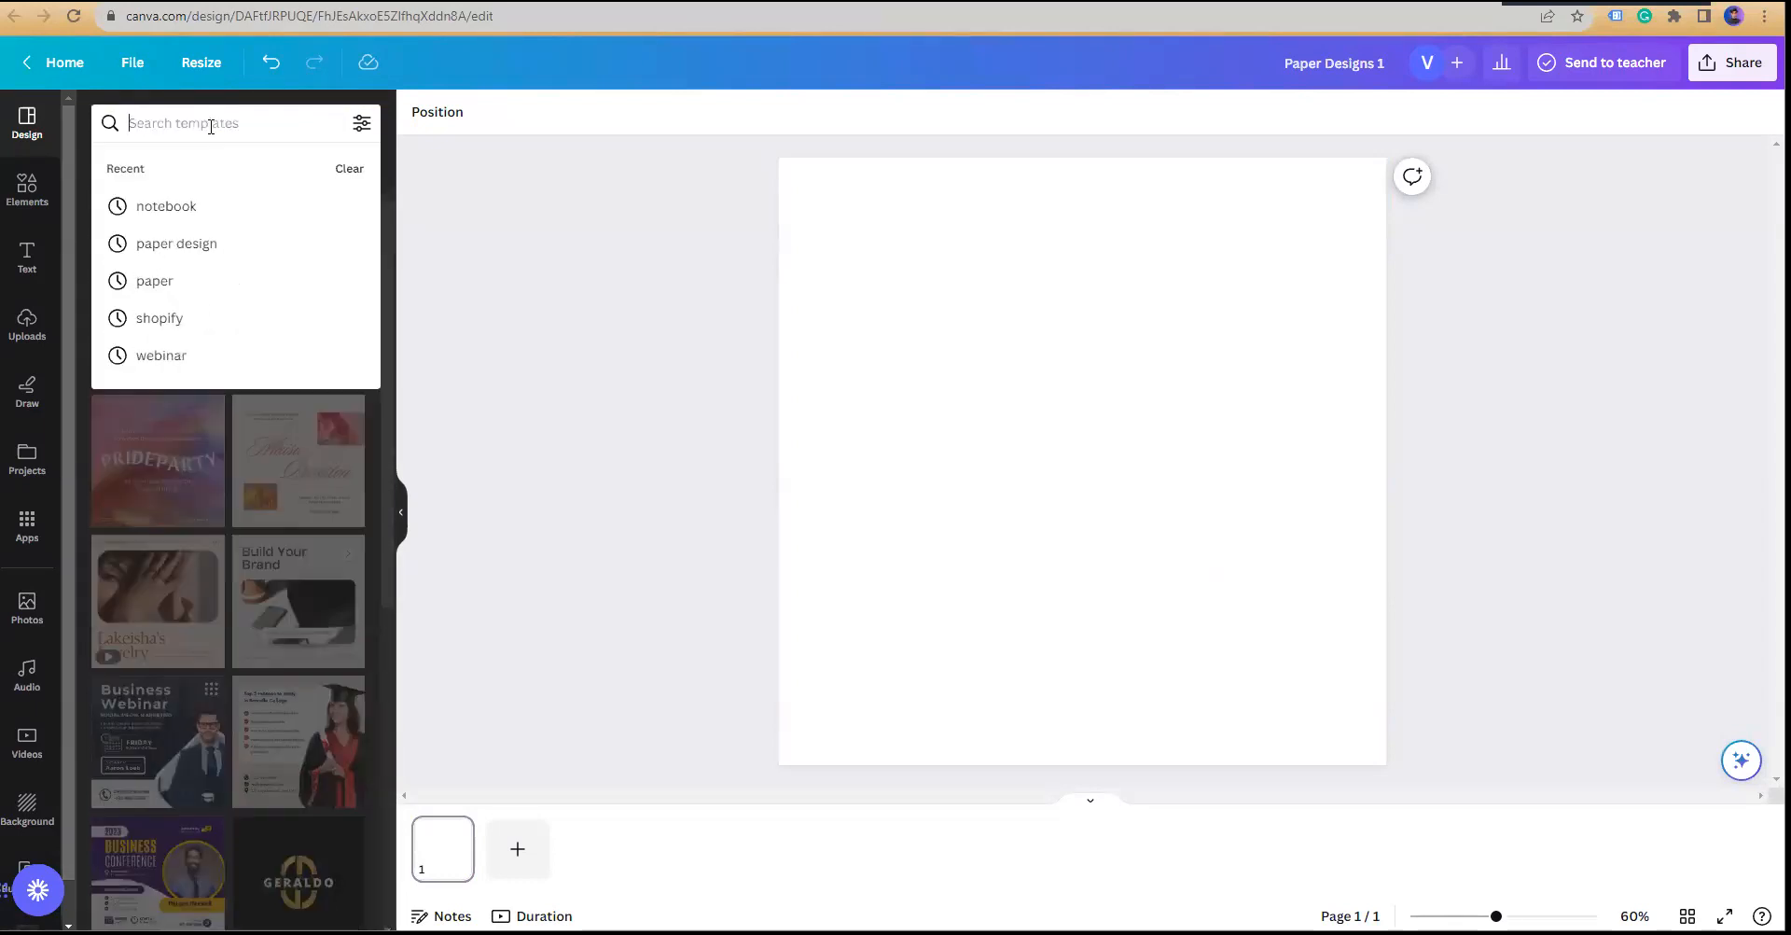
type("paper")
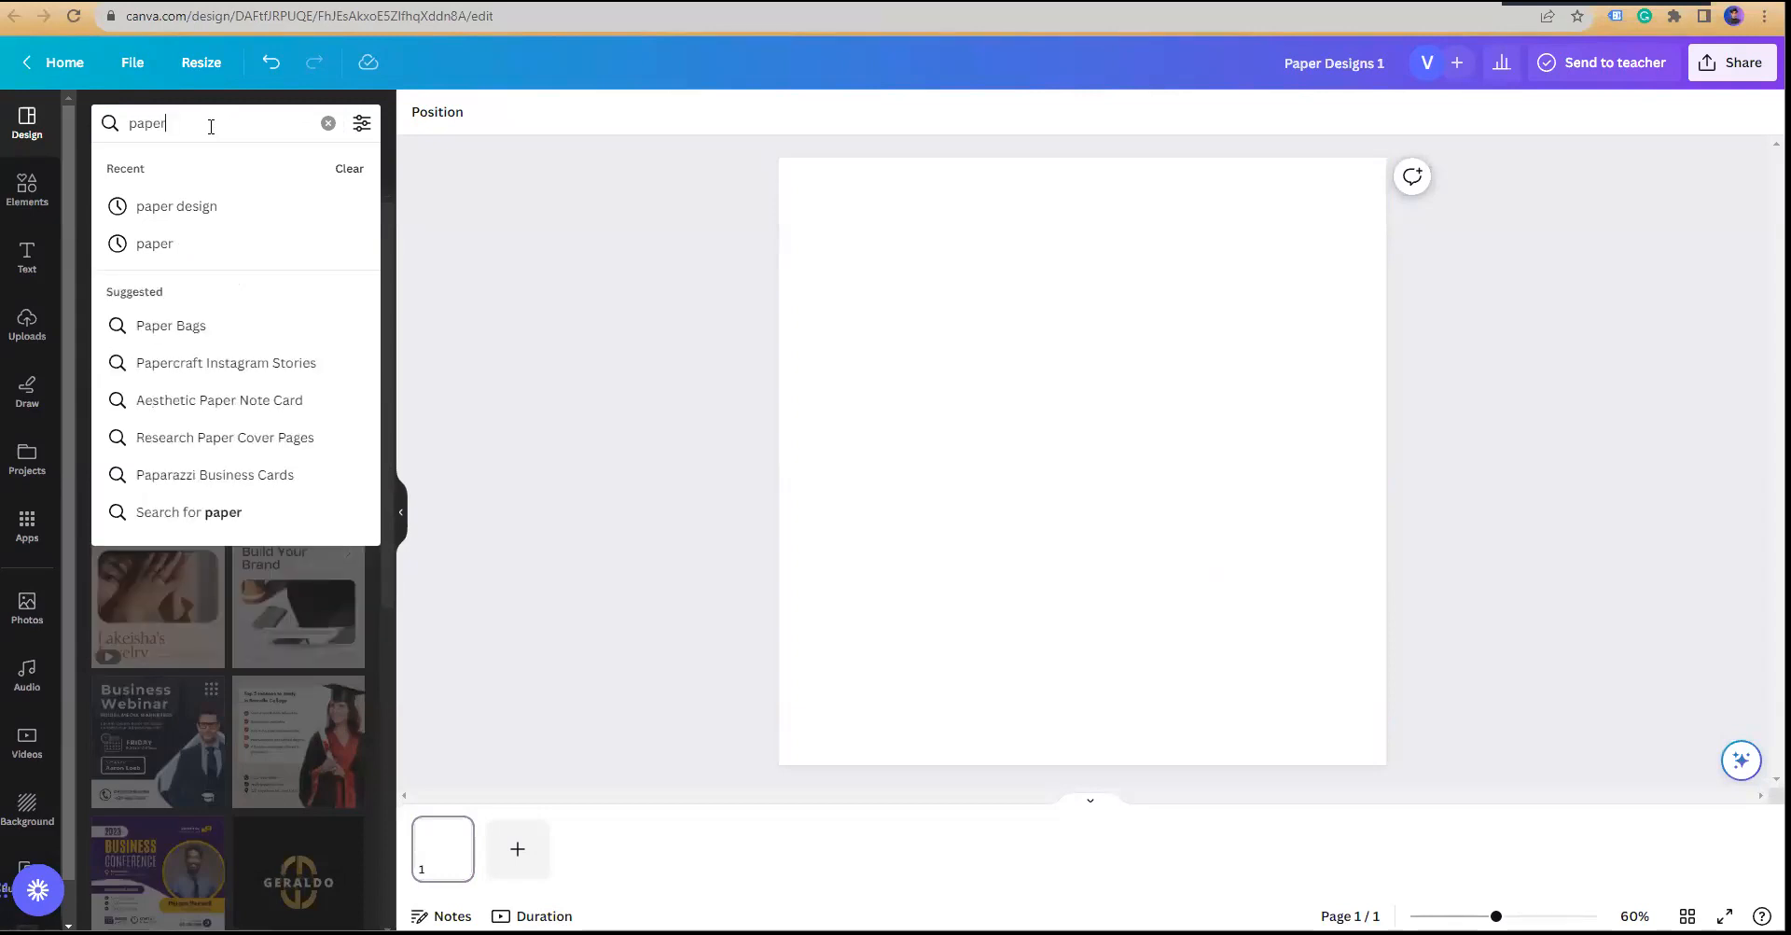
type(" craft")
key("Return")
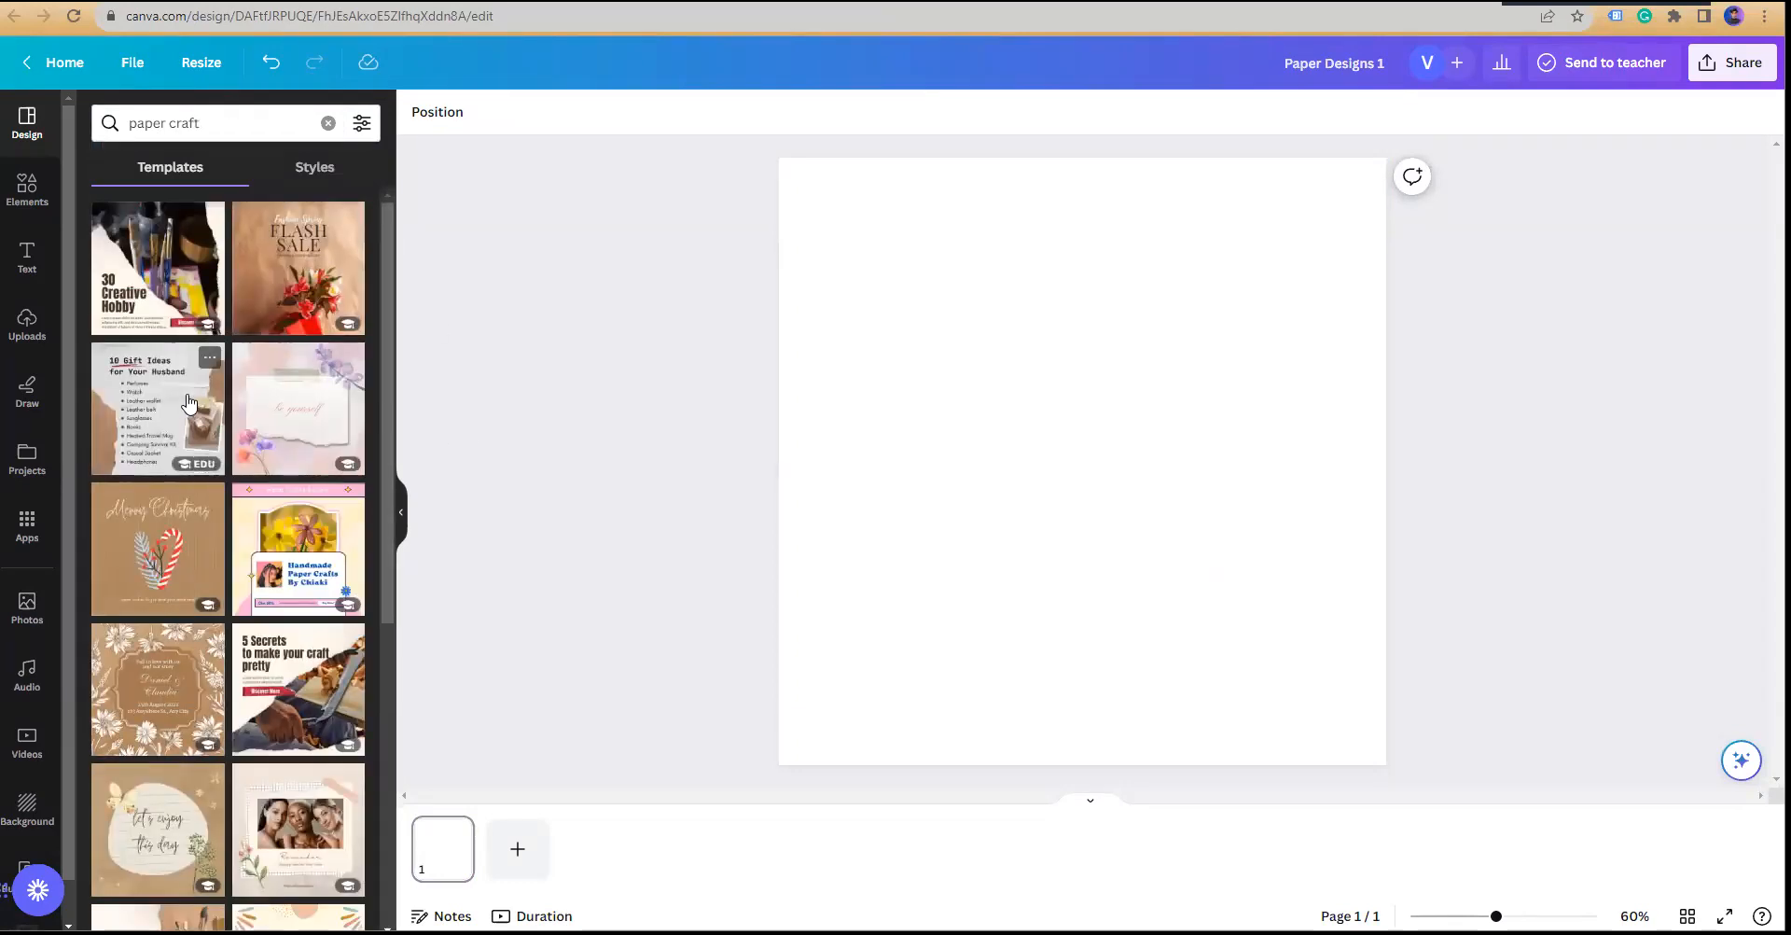
scroll(198, 421, "down", 5)
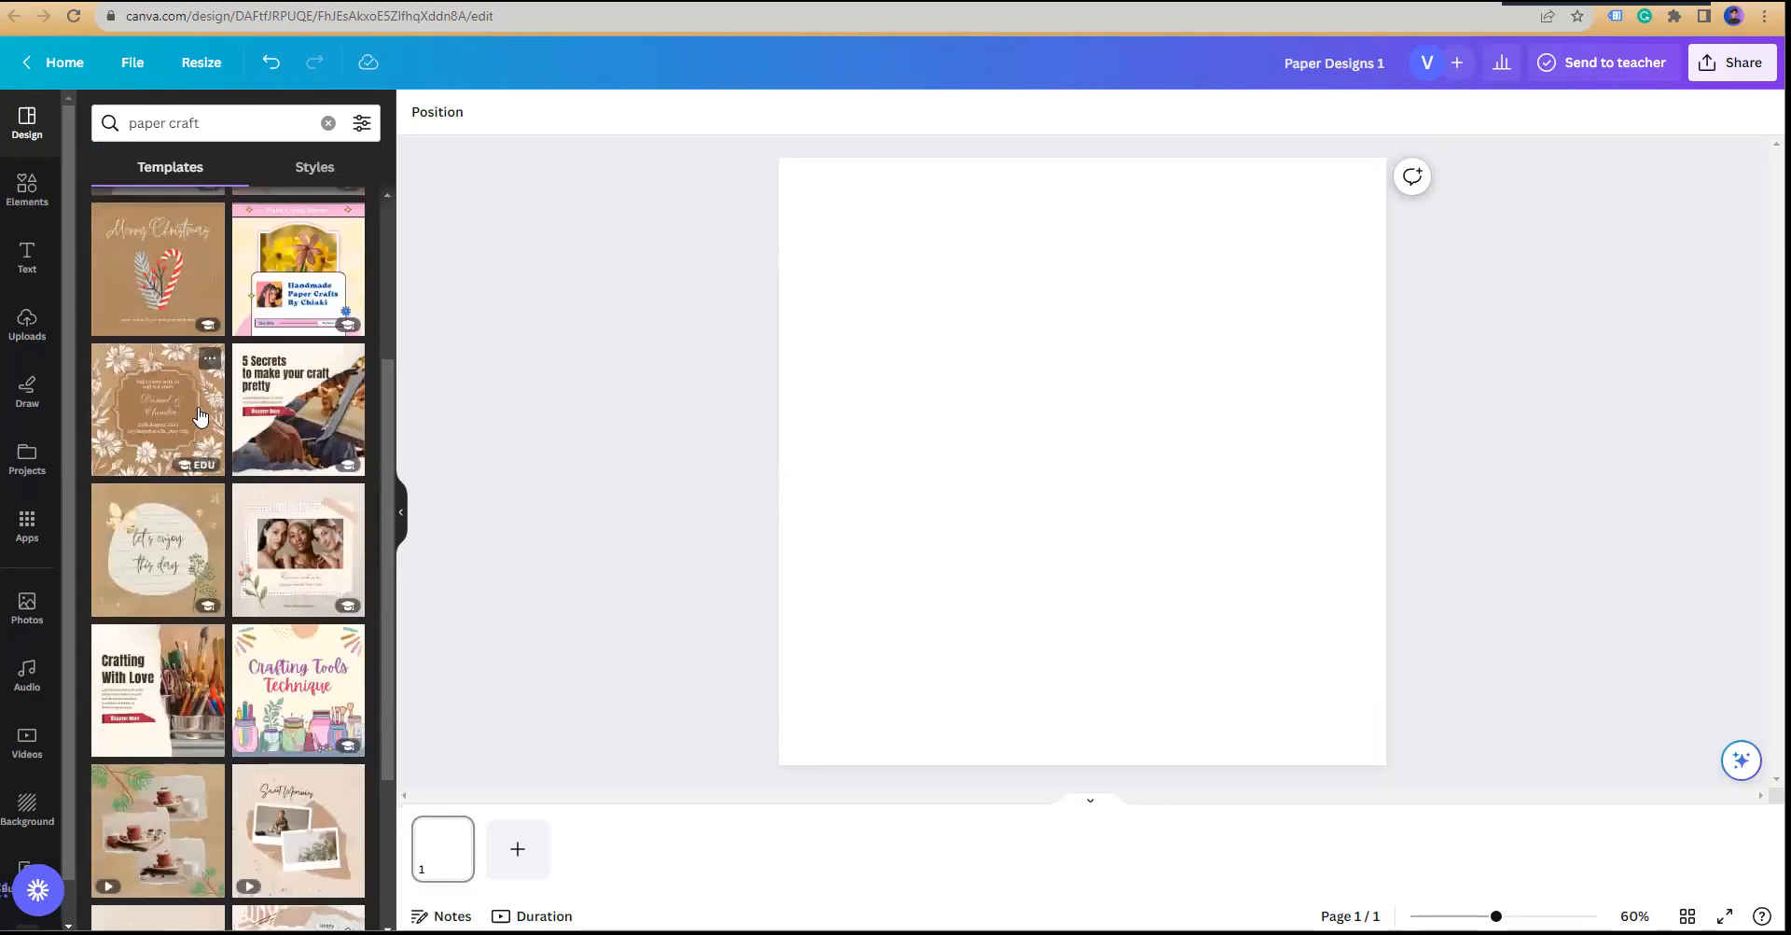
scroll(198, 415, "down", 8)
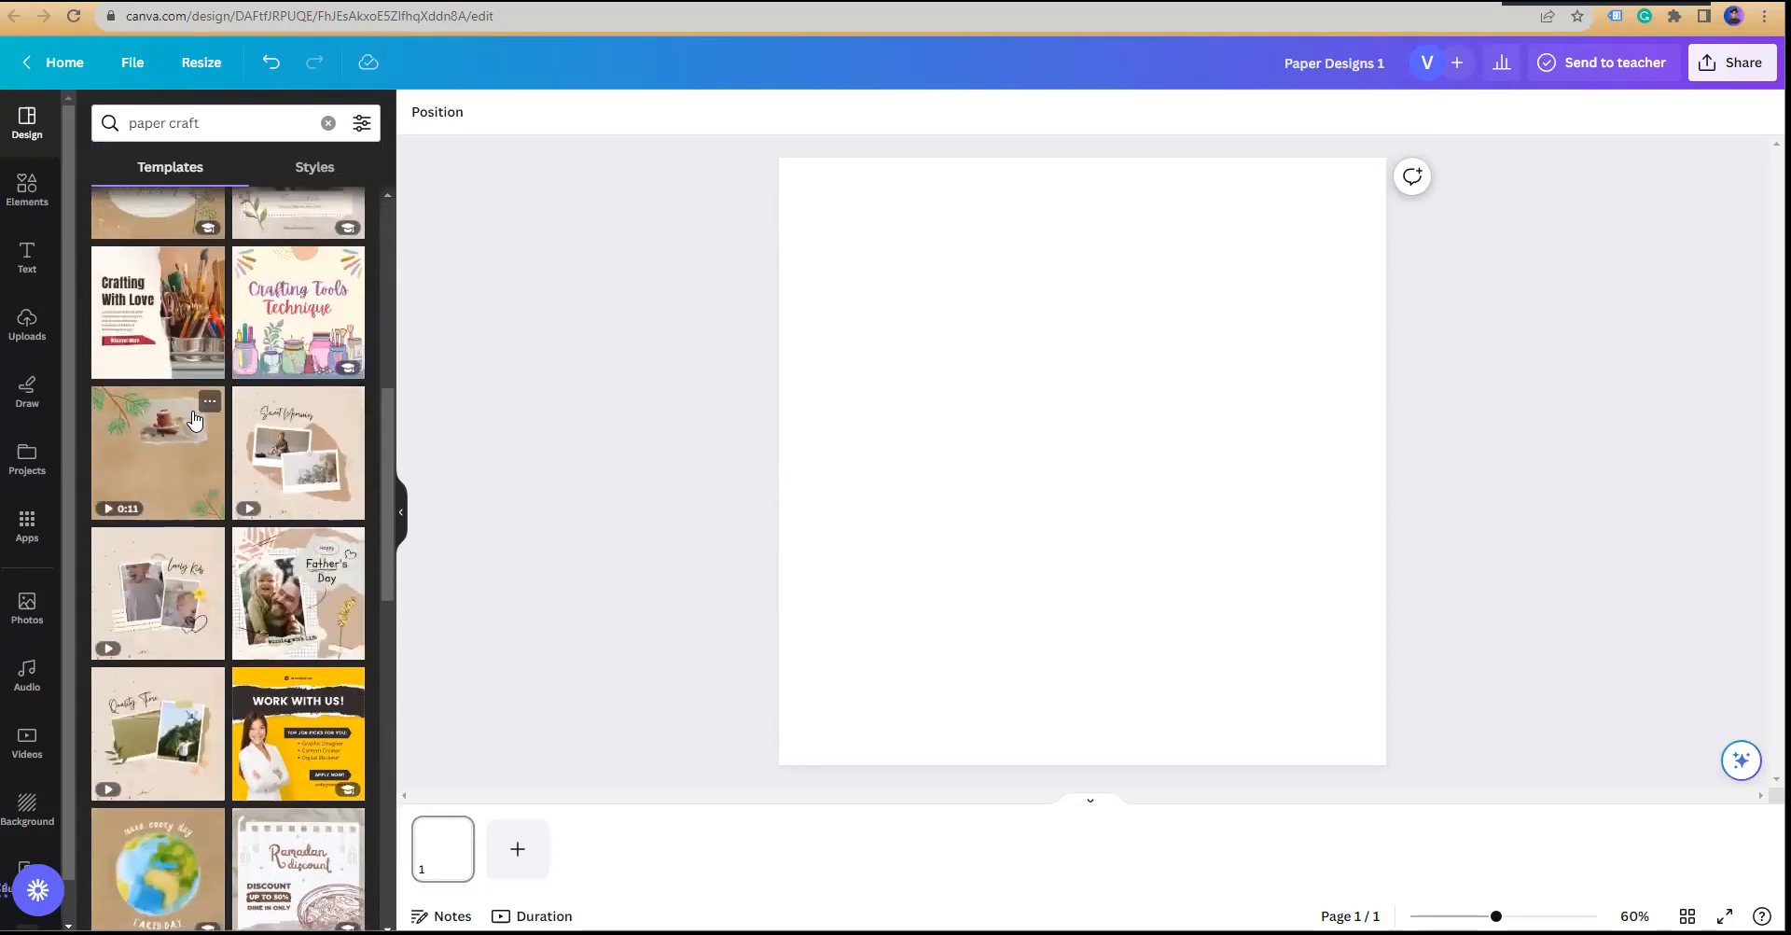
scroll(217, 427, "down", 5)
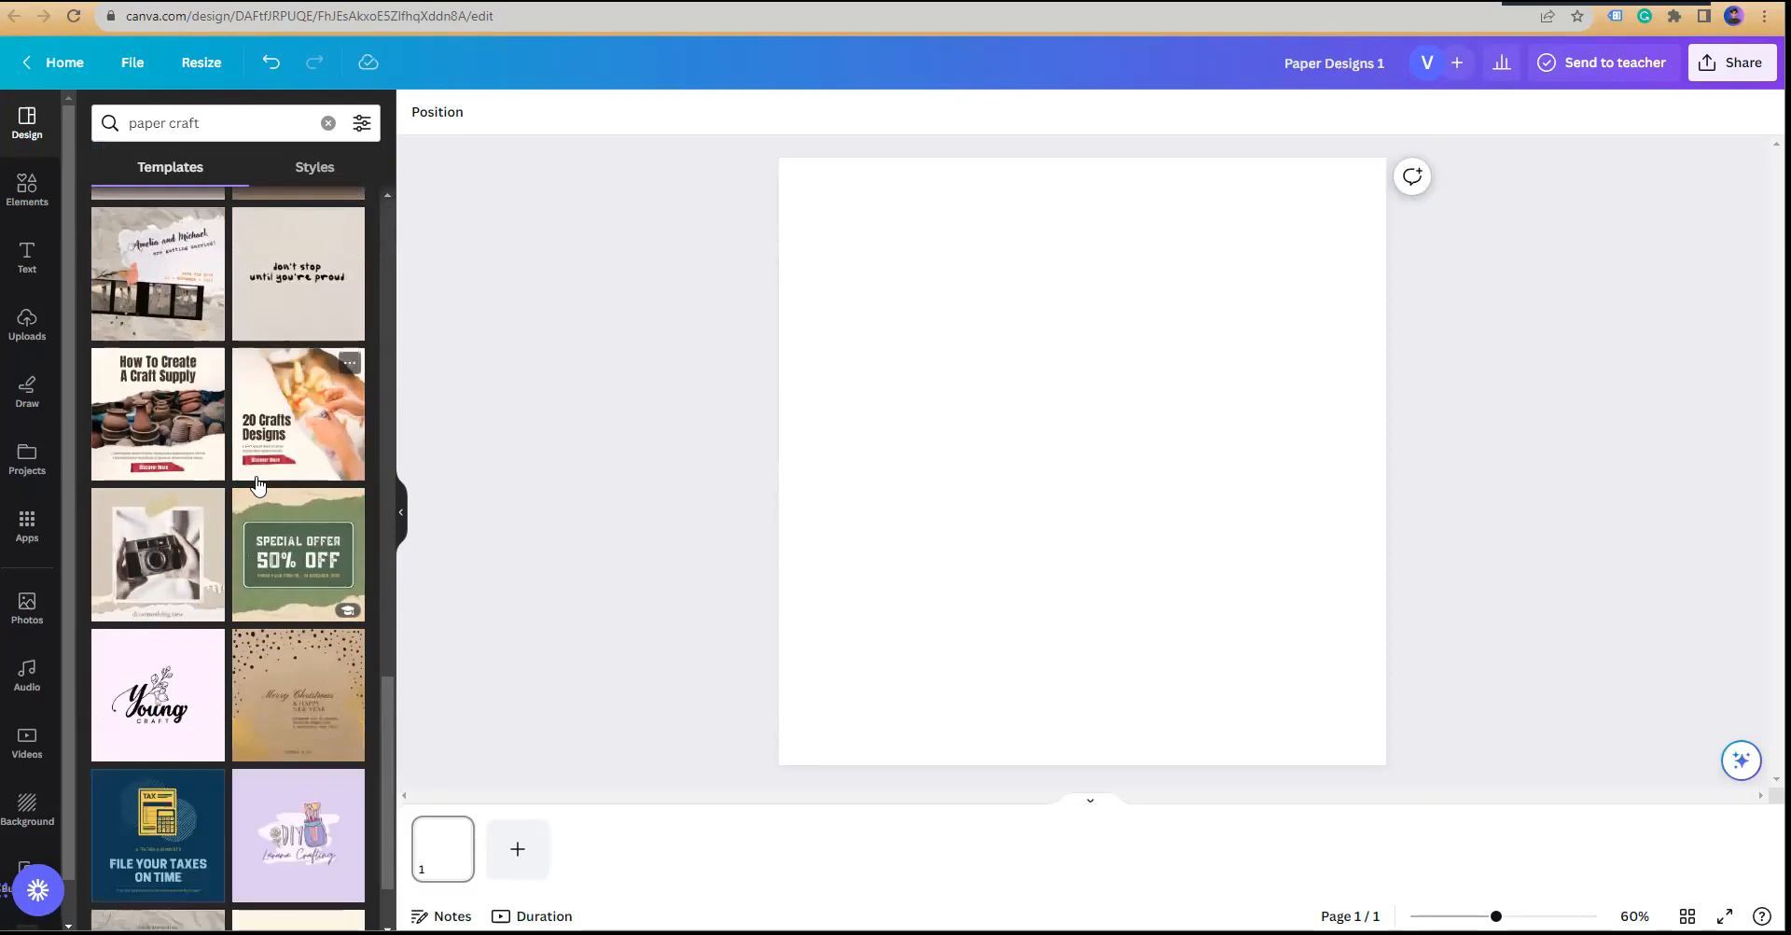
scroll(260, 484, "up", 9)
scroll(252, 480, "up", 5)
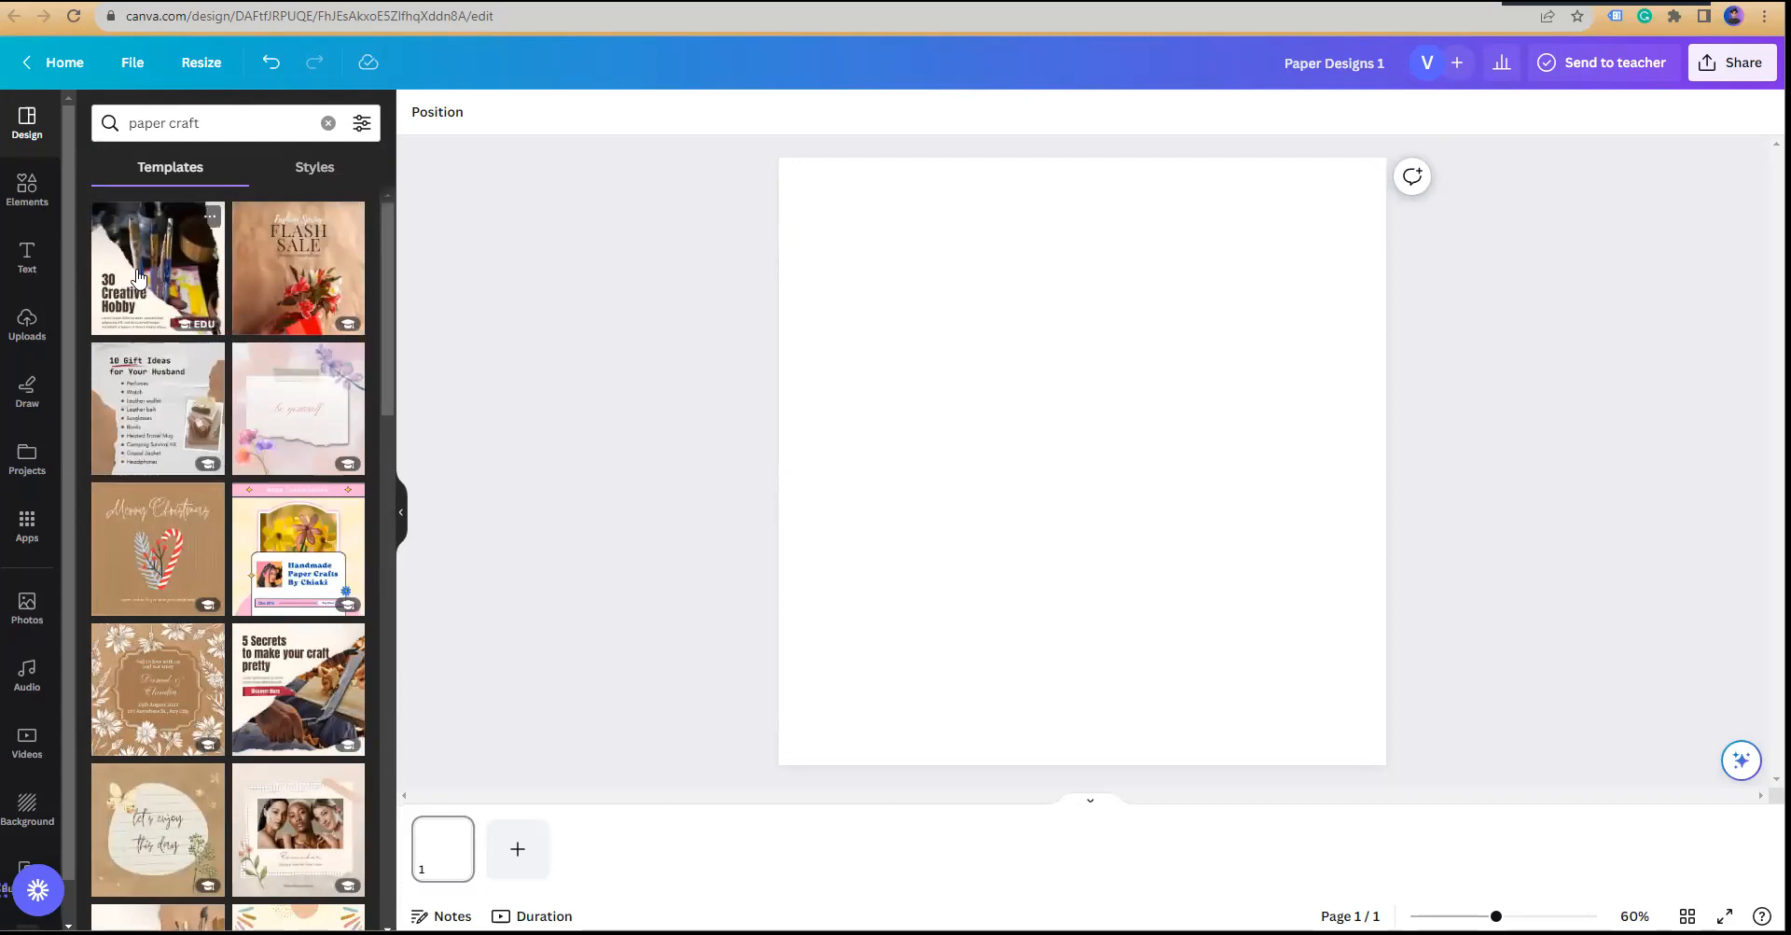
Step: Apply the 30 Creative Hobby template and download the design as a PNG
left_click(191, 299)
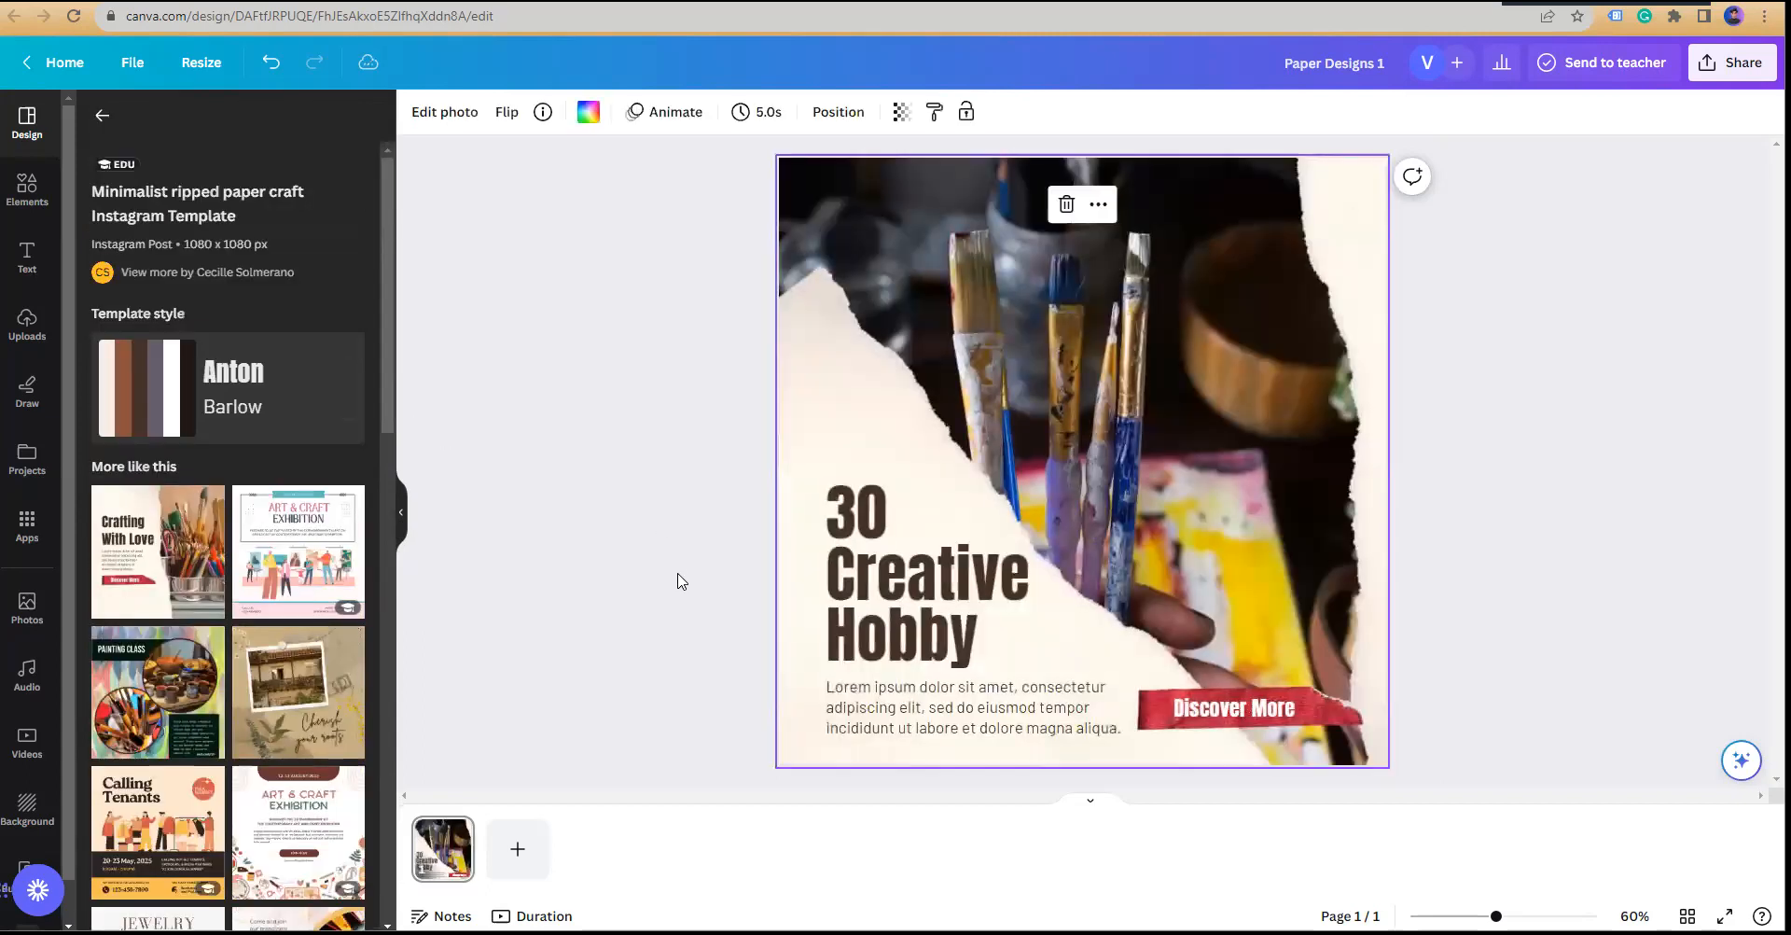
left_click(1660, 523)
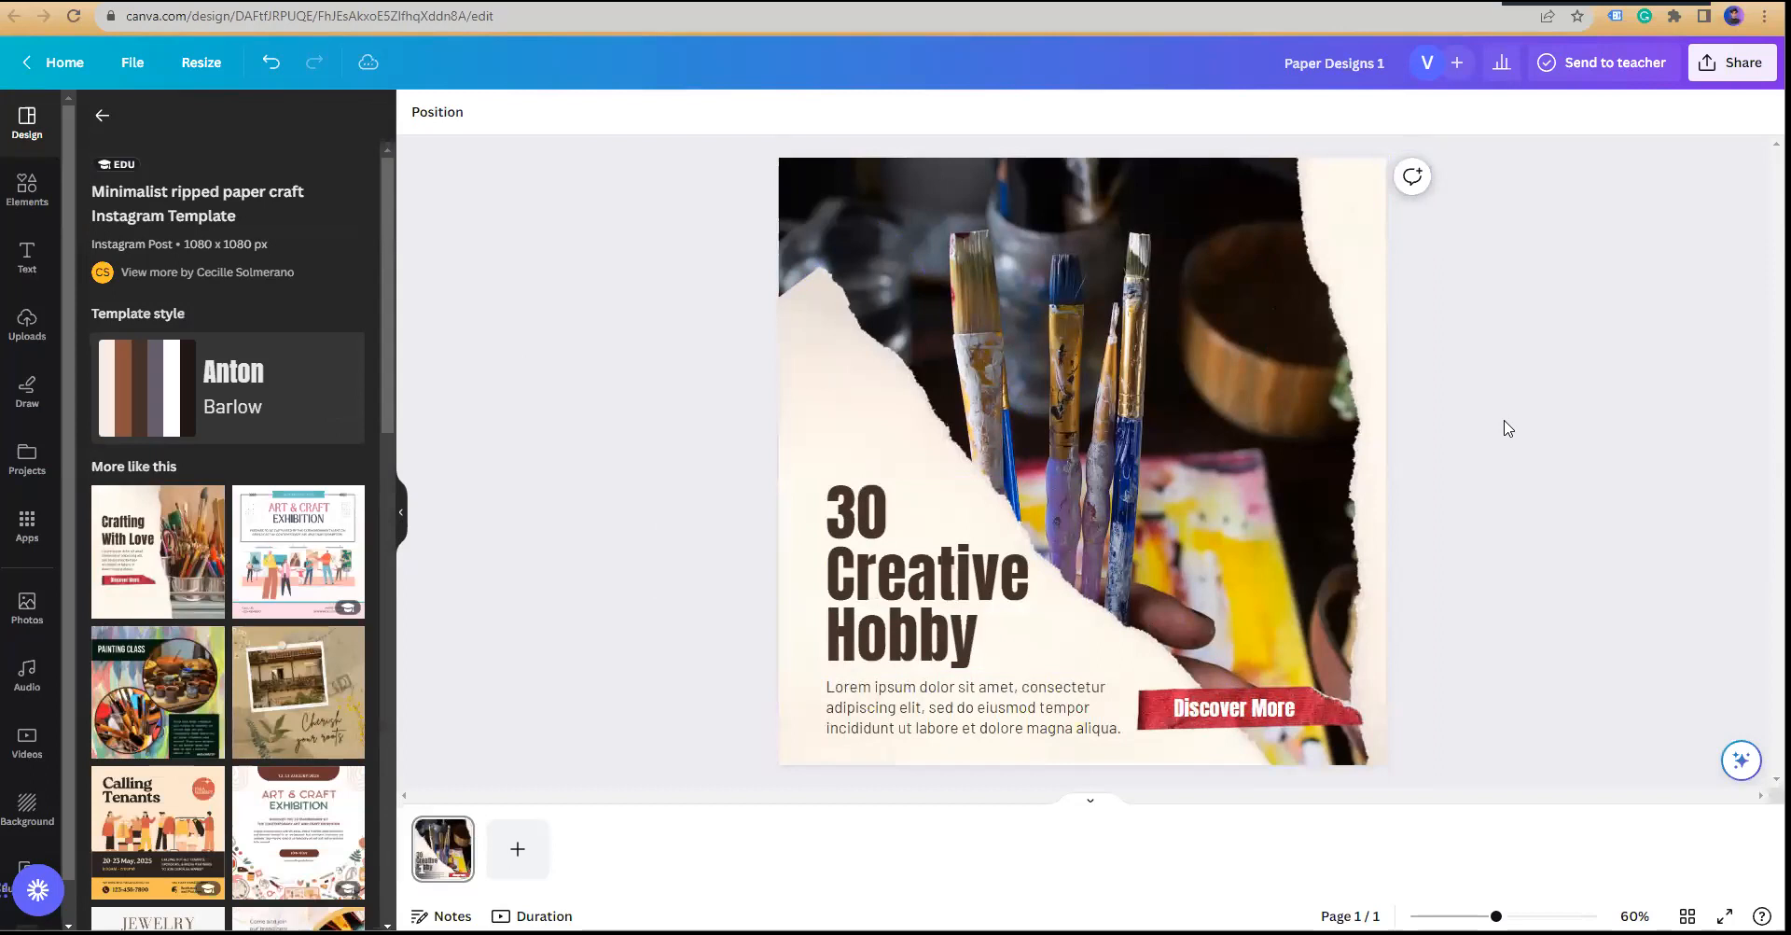
left_click(1728, 67)
left_click(1500, 532)
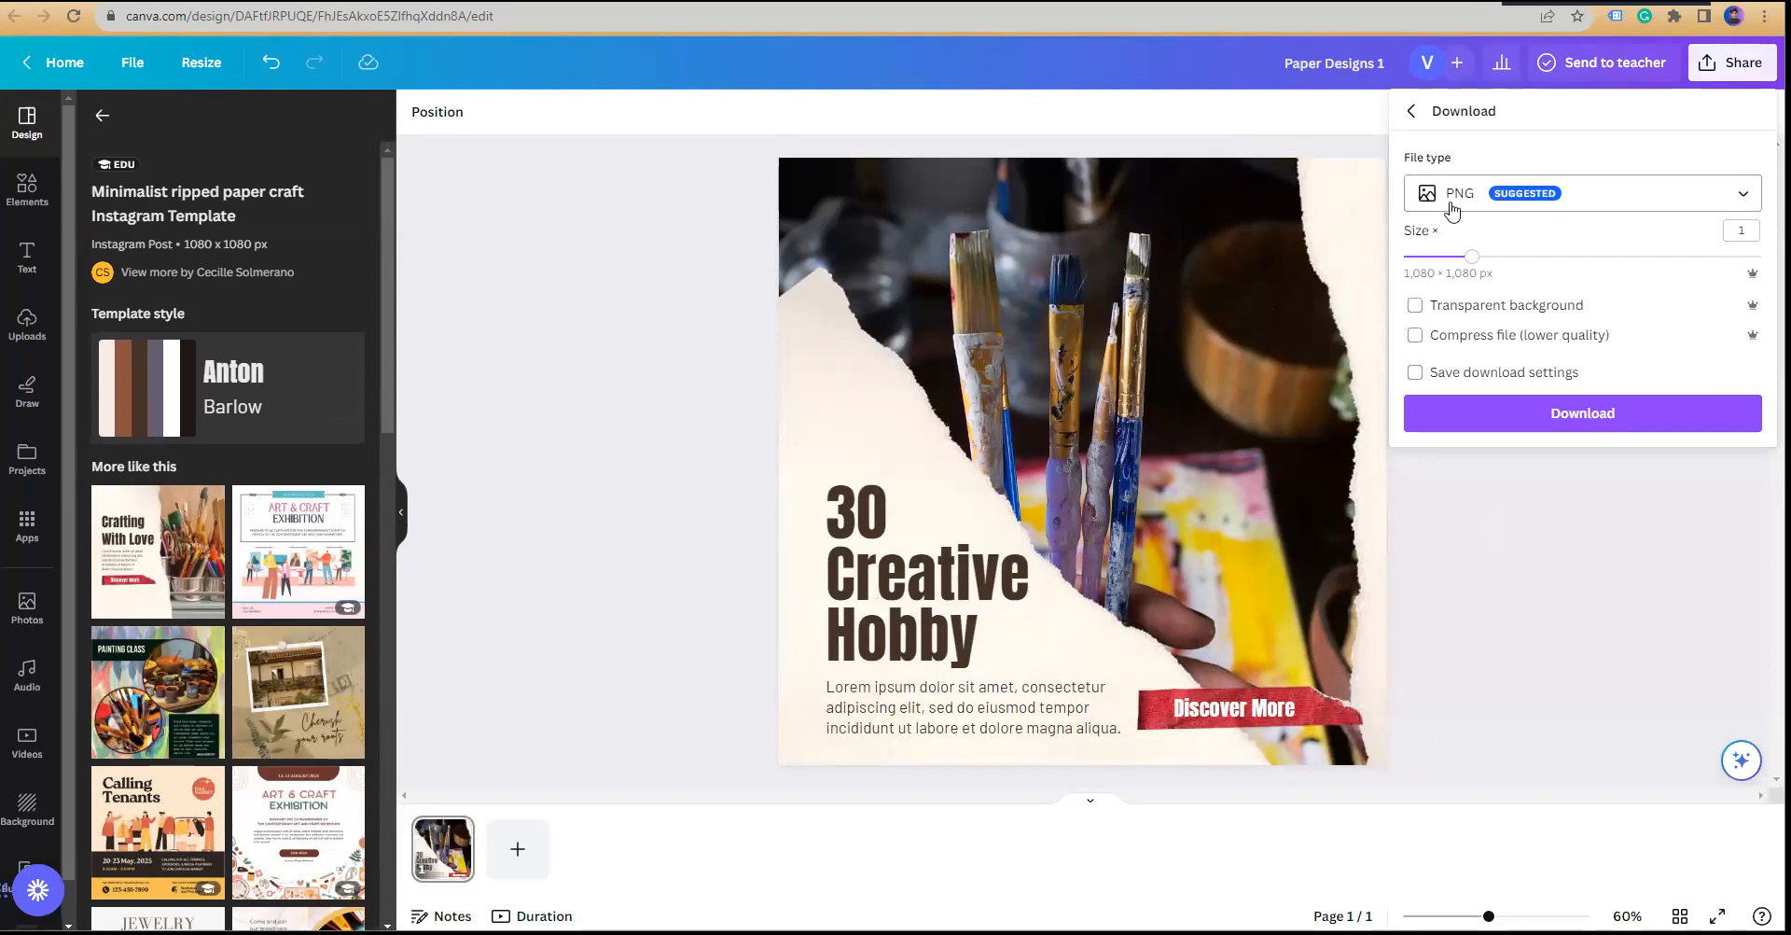
left_click(1745, 196)
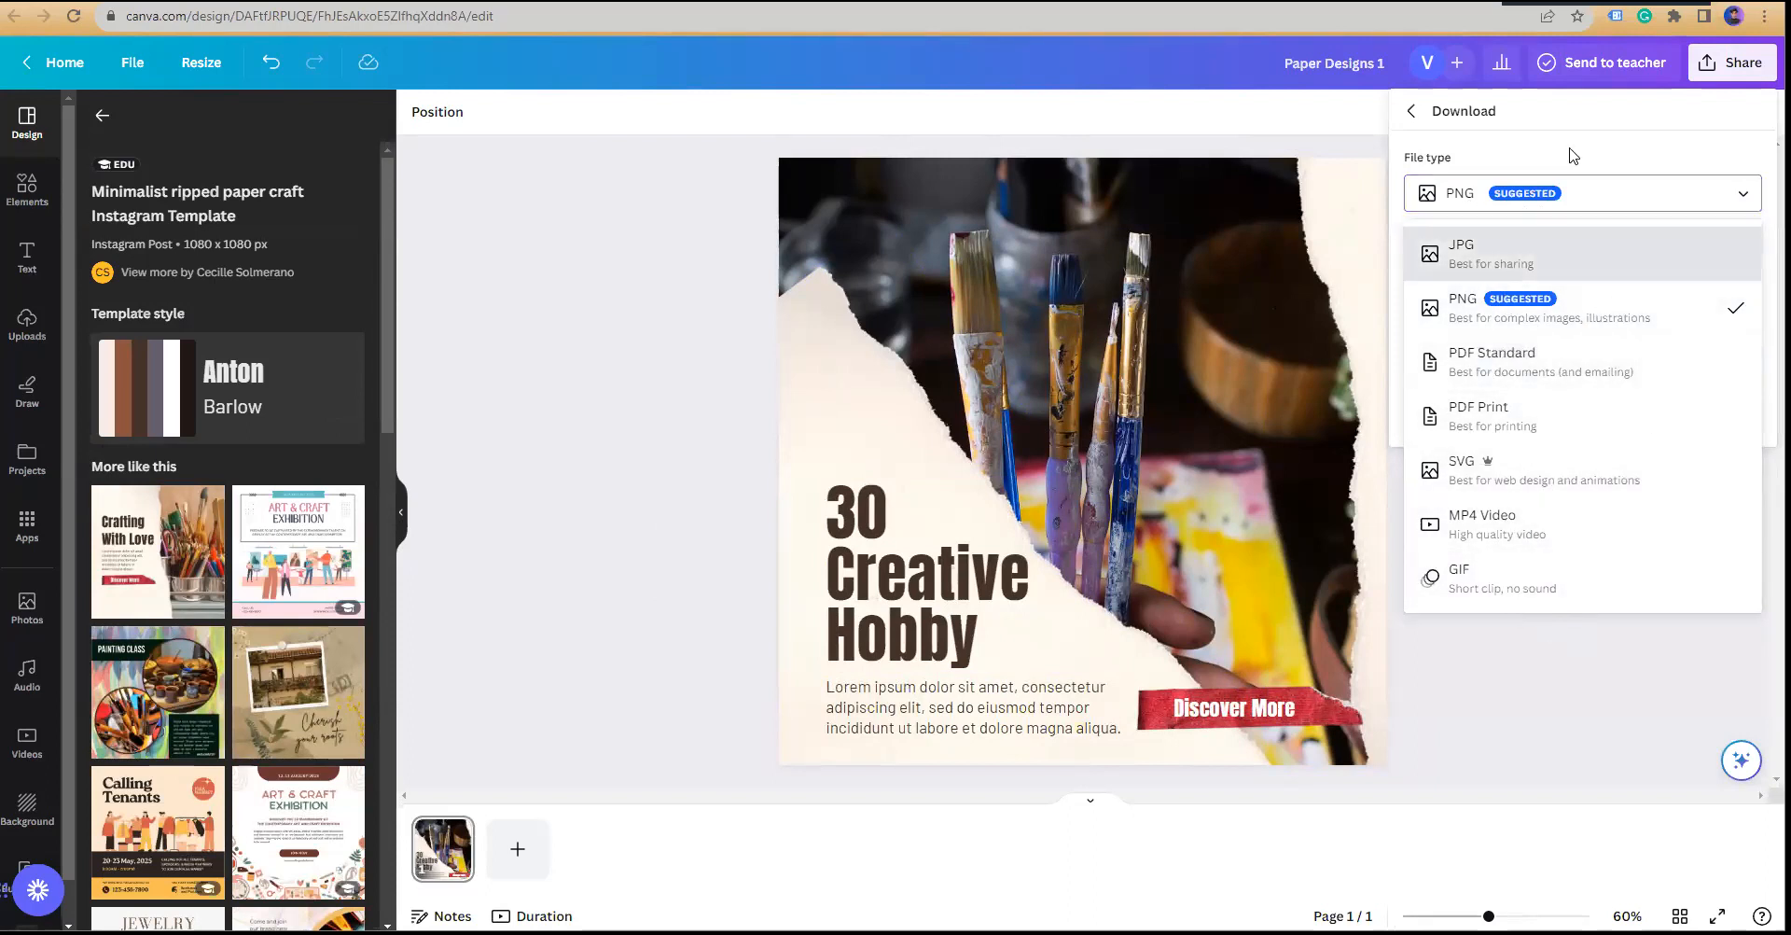
left_click(1493, 193)
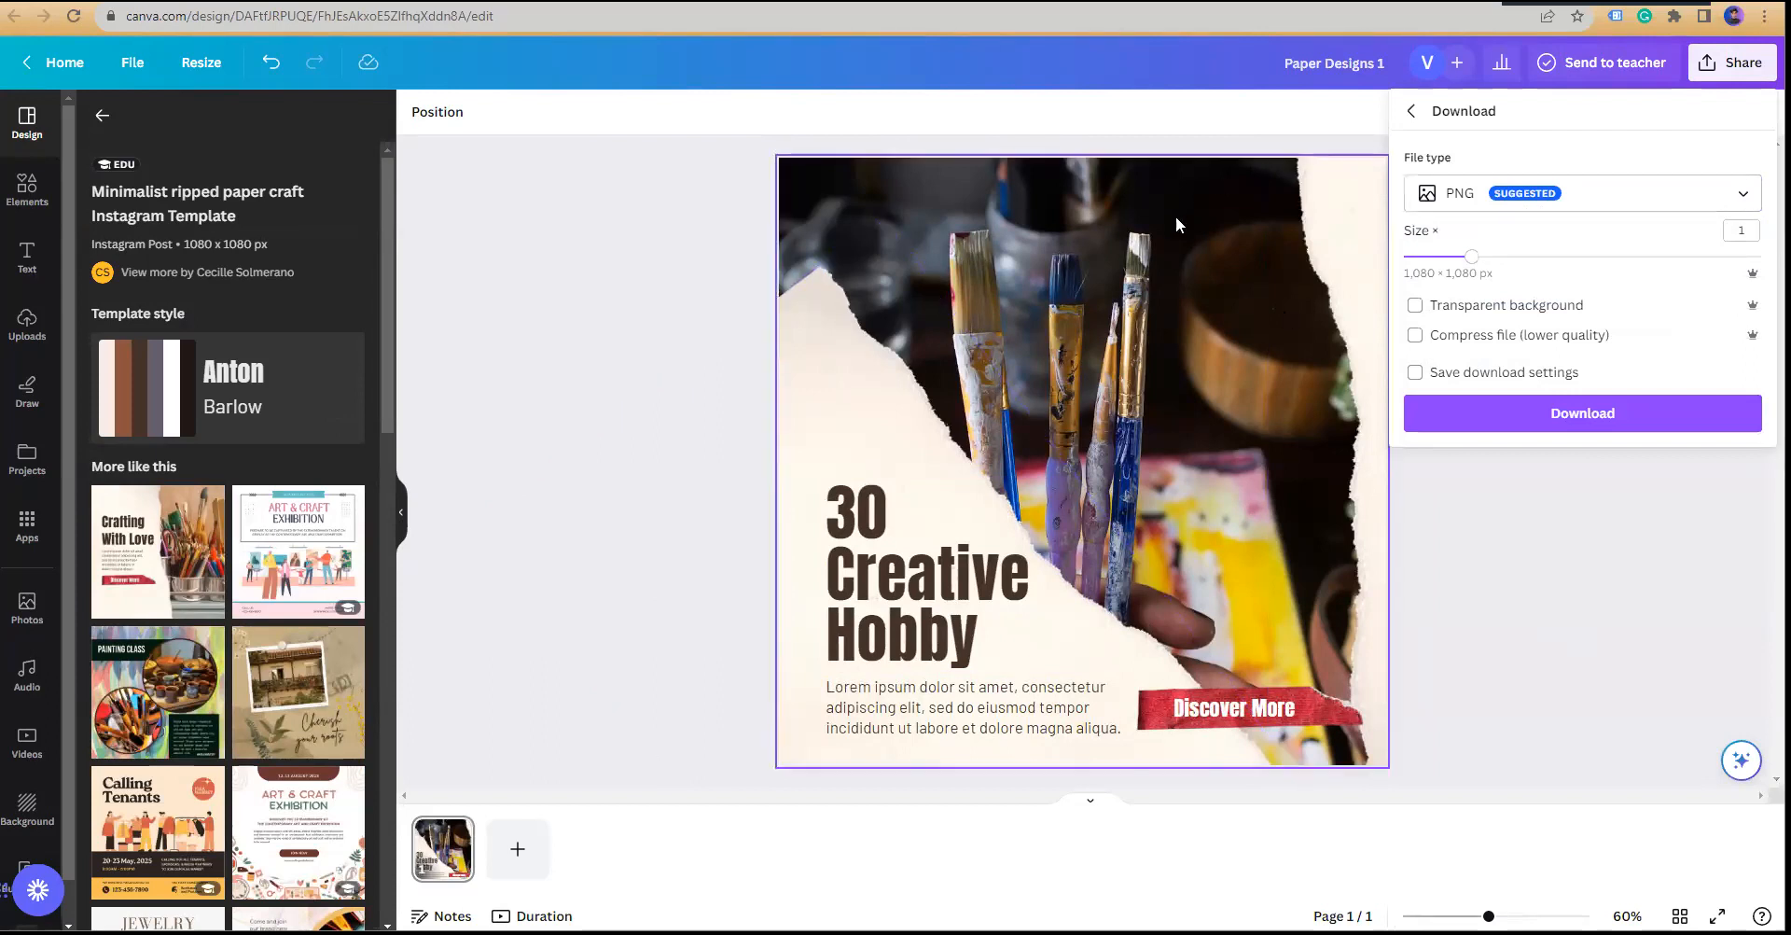
left_click(1580, 416)
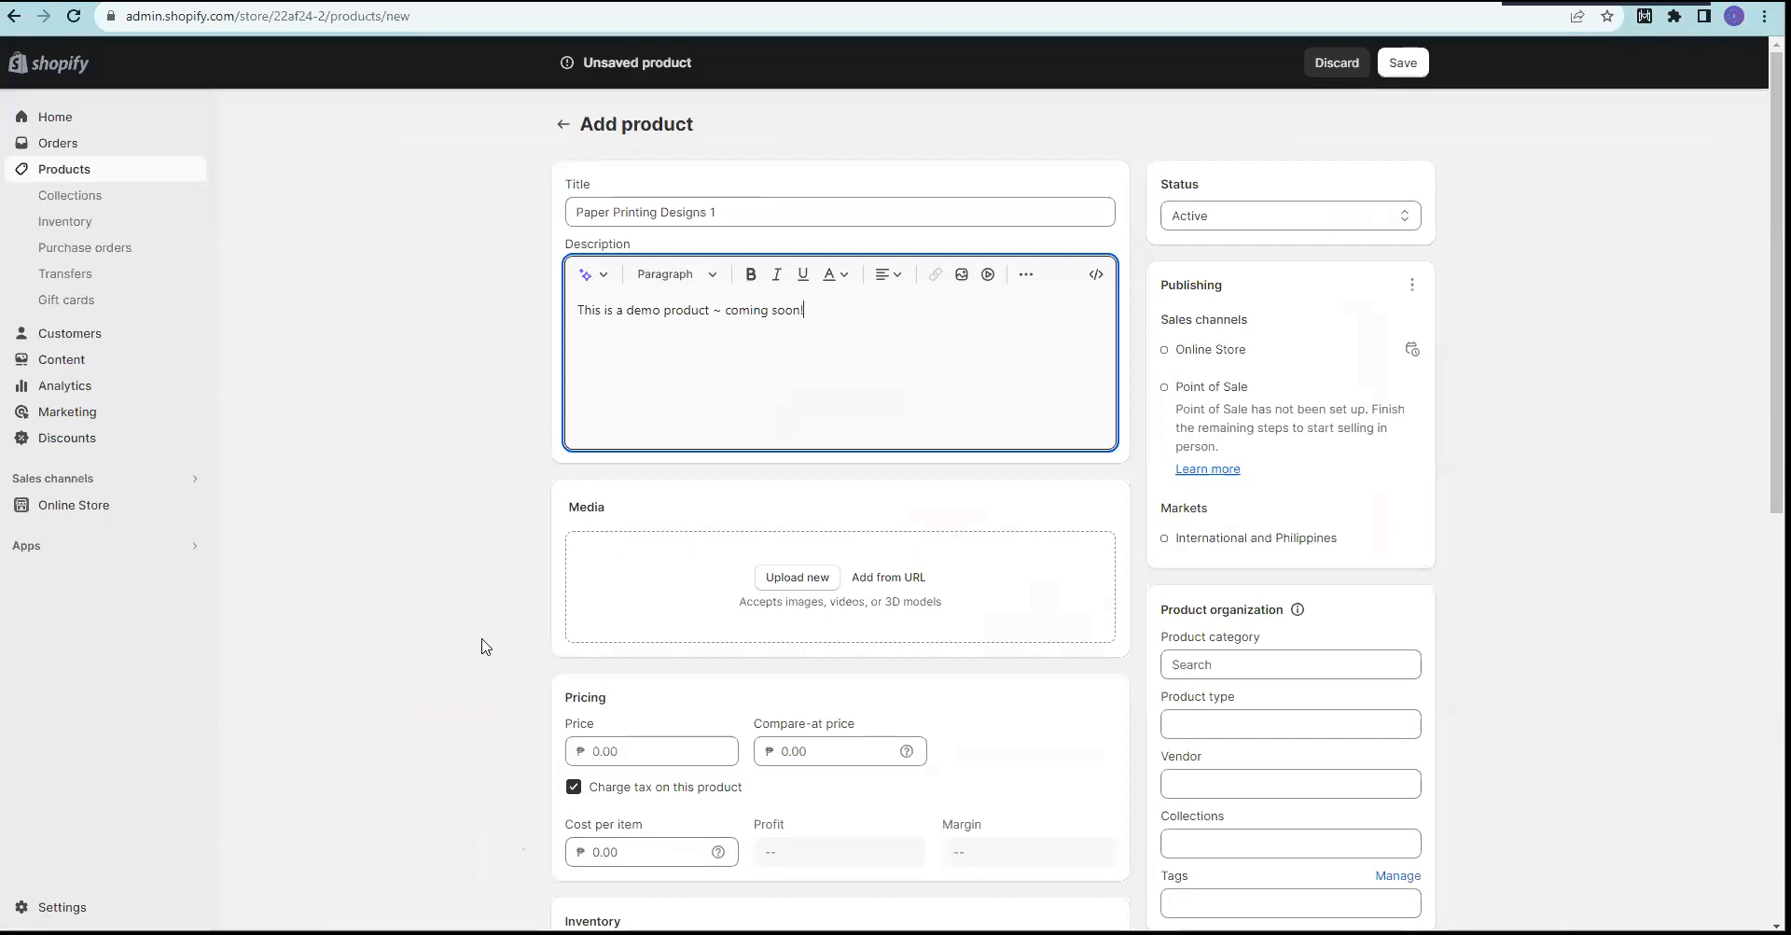
Step: Upload Paper Designs 1.png as product media, then return to Canva and dismiss the download panel
left_click(797, 580)
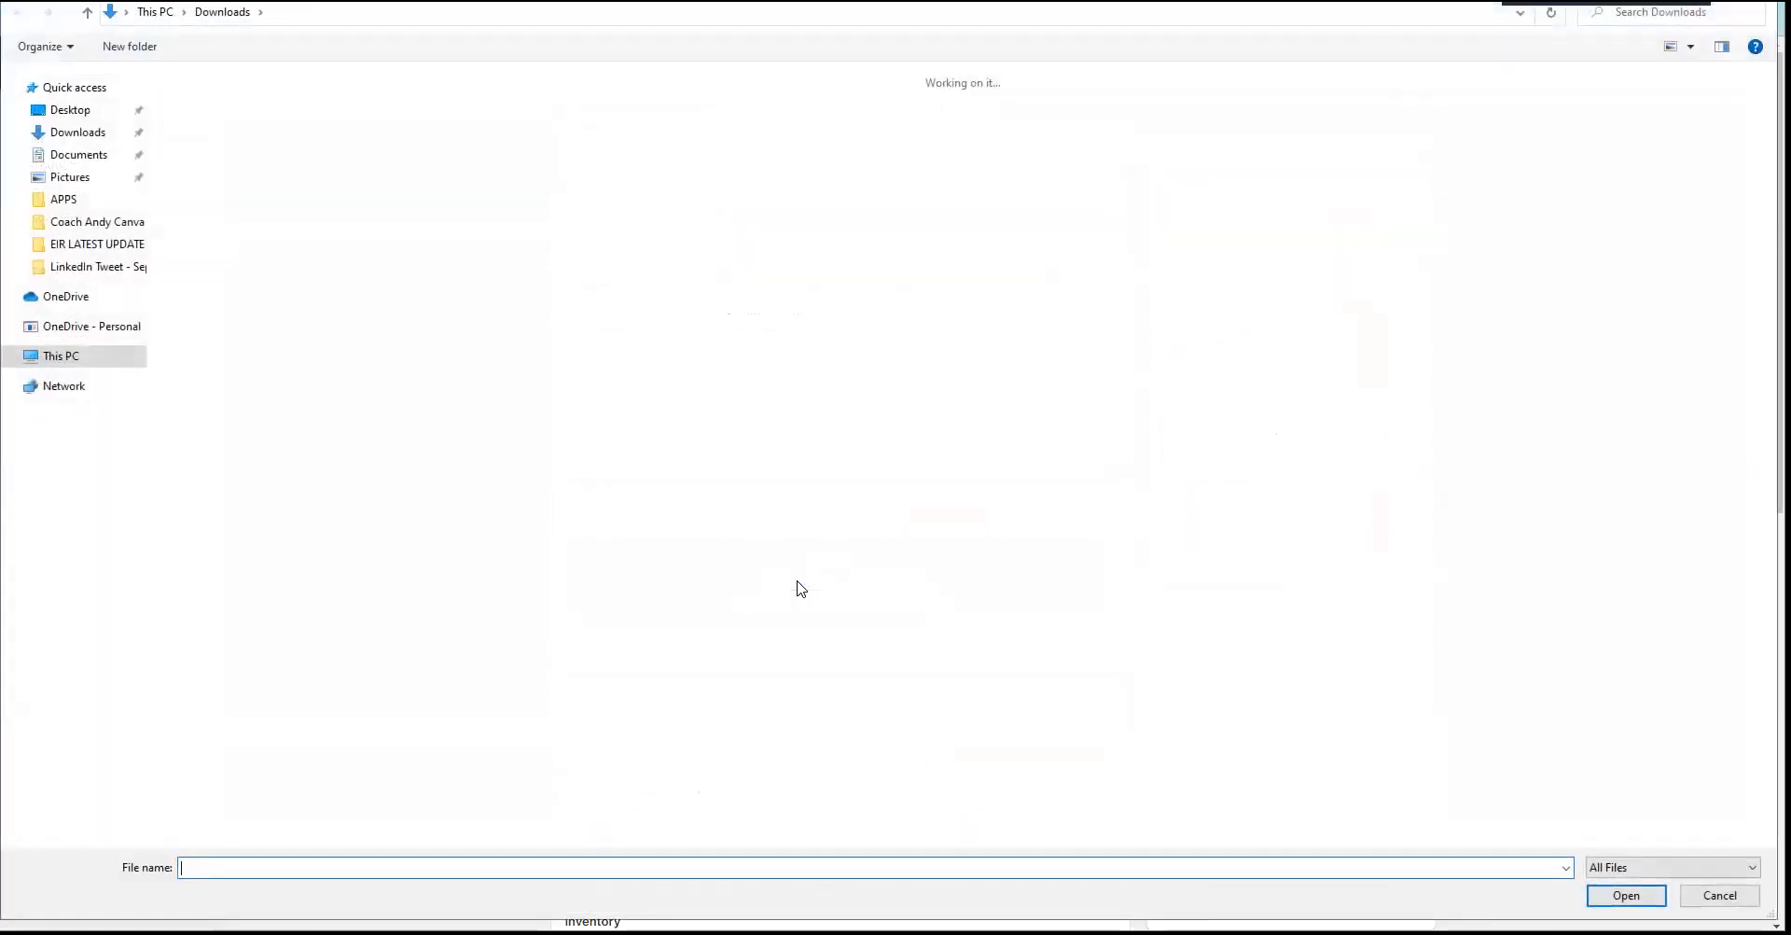
left_click(213, 149)
double_click(215, 154)
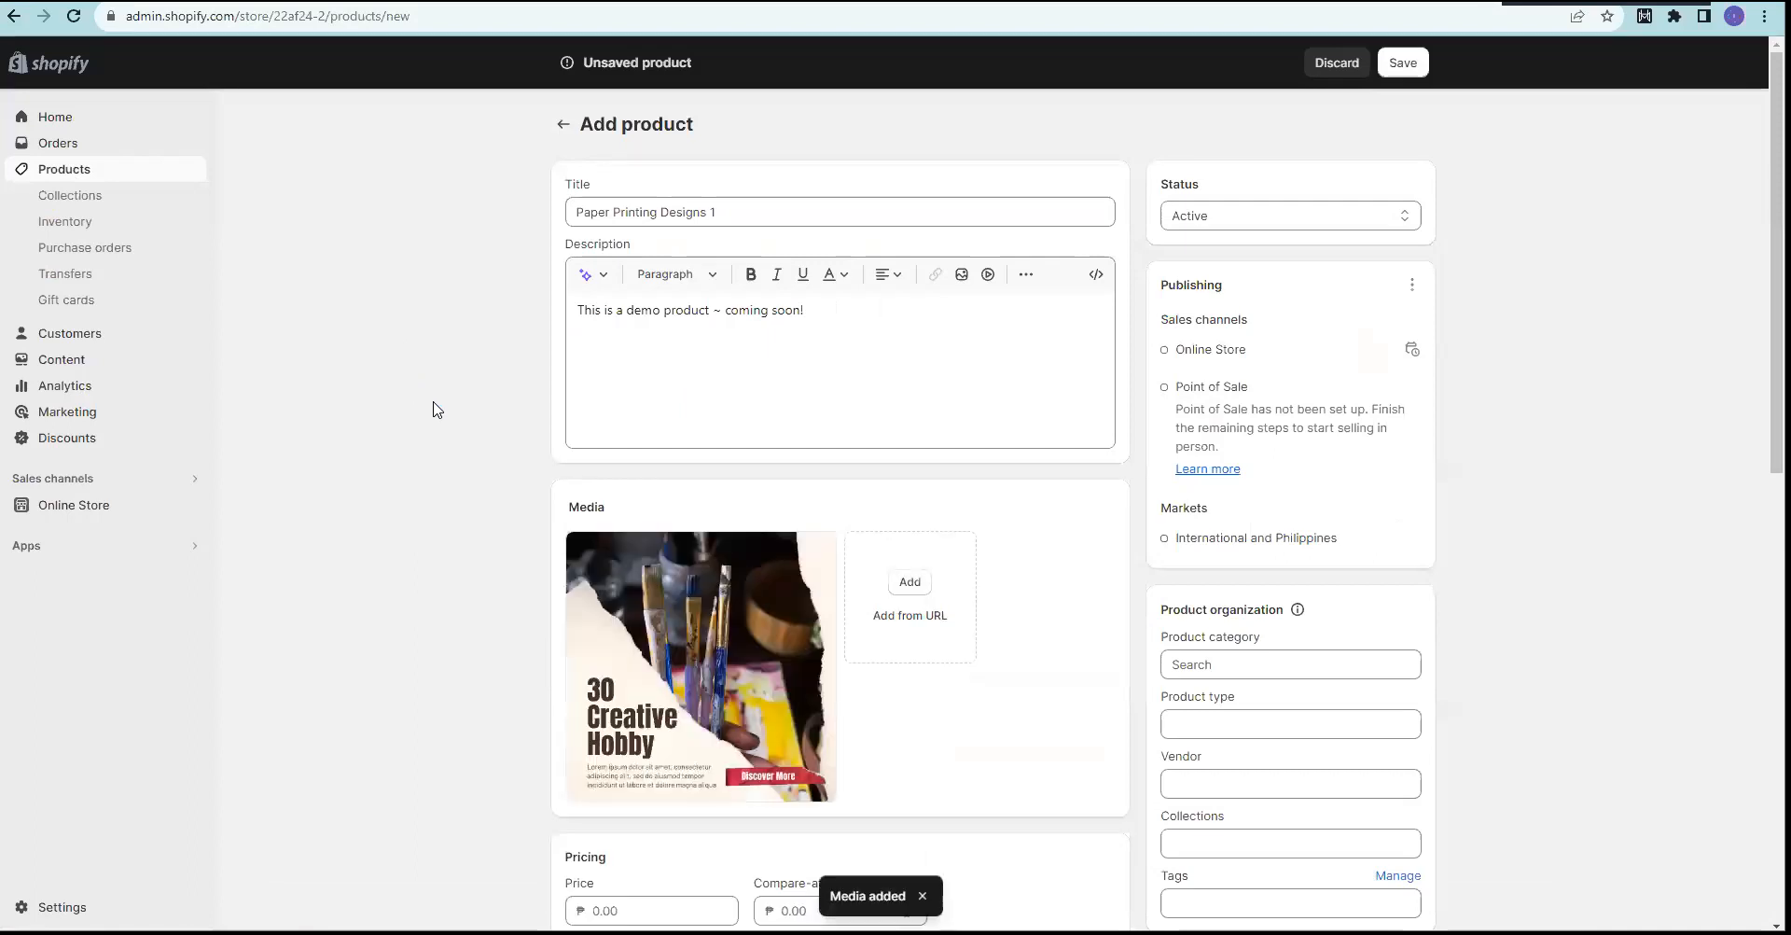
scroll(627, 480, "down", 2)
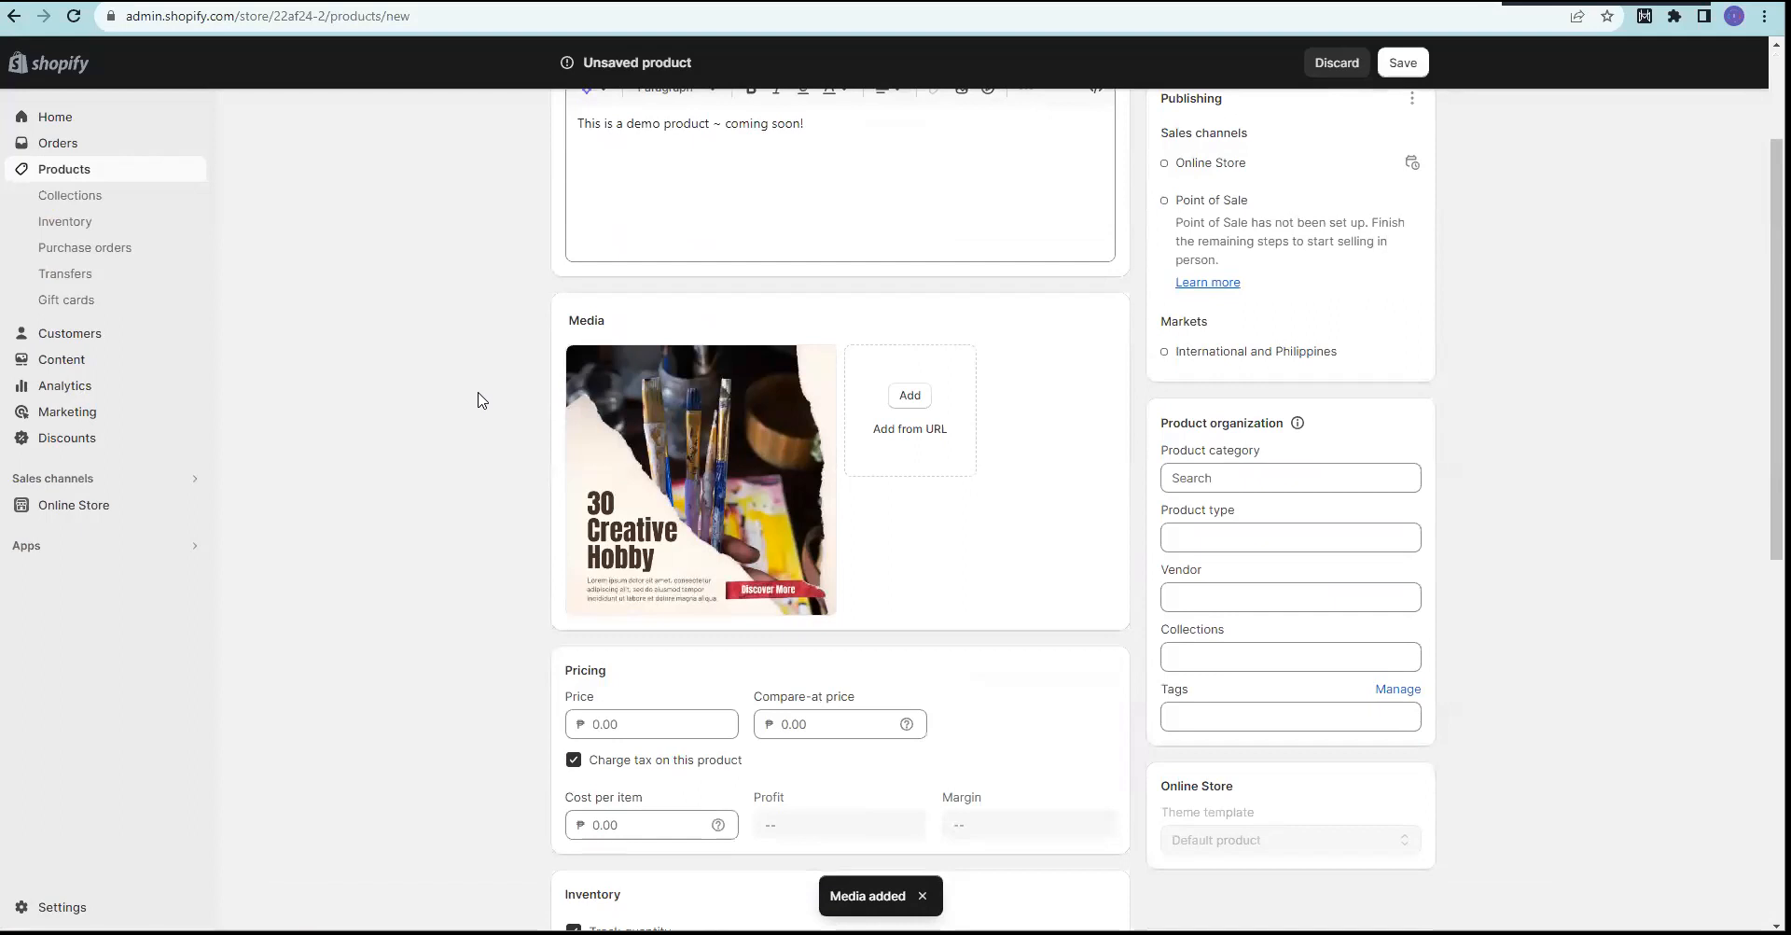
mouse_move(679, 476)
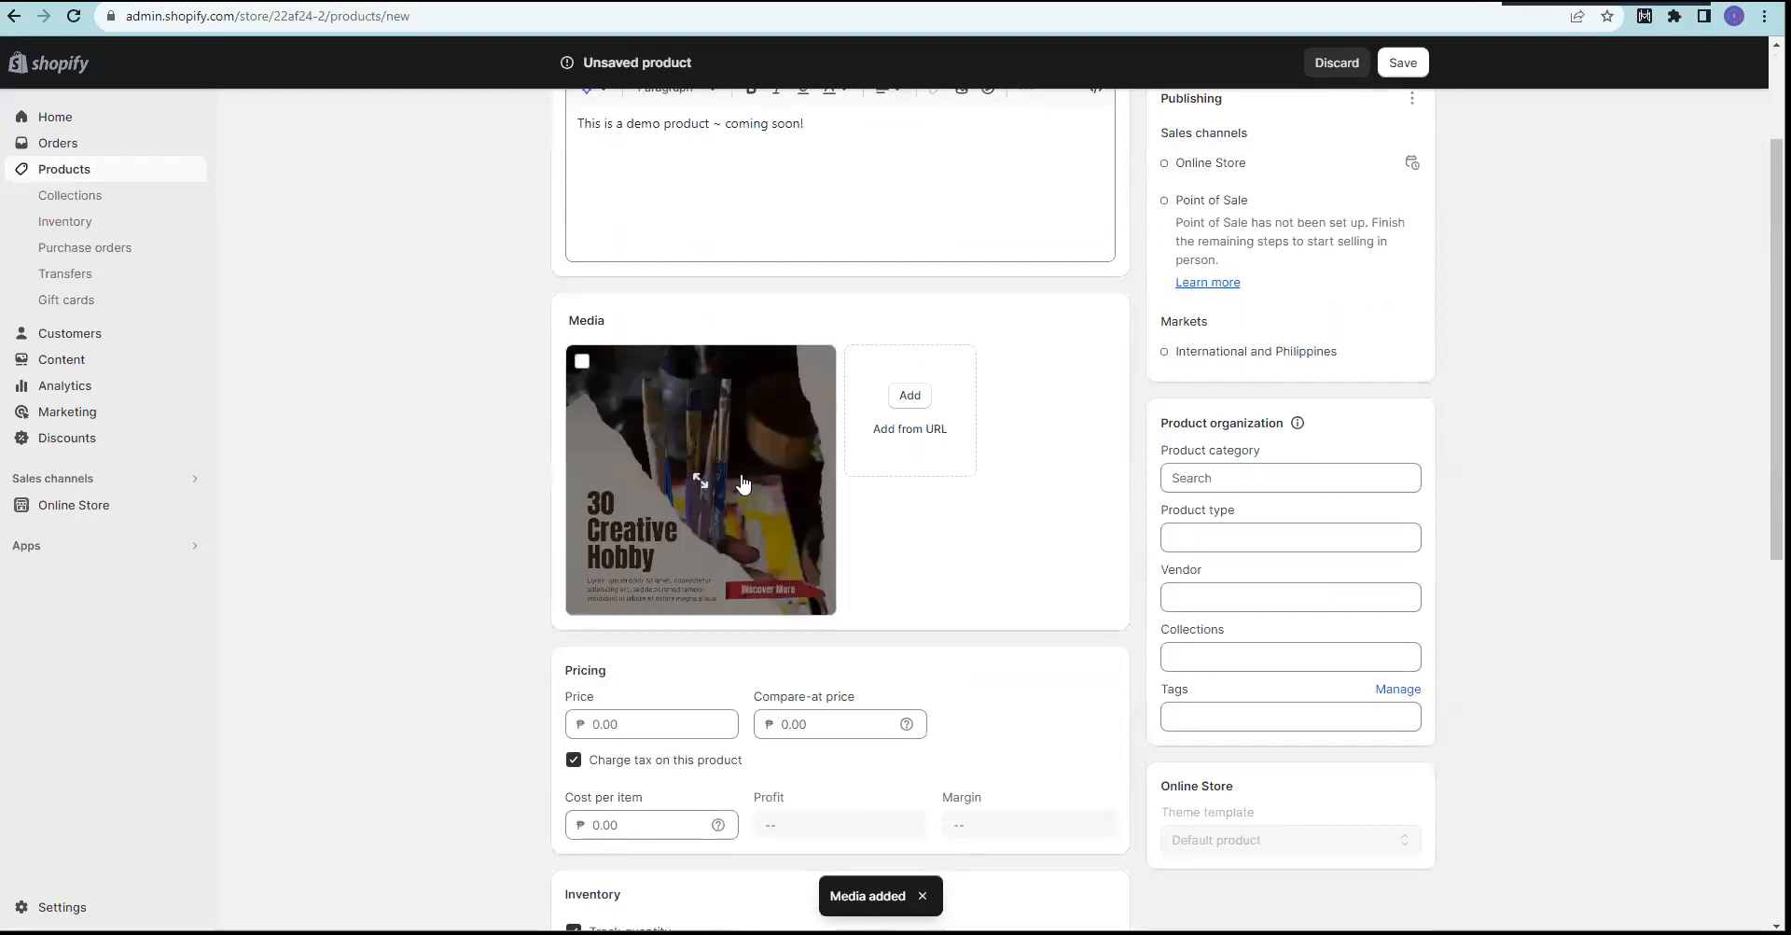
left_click(1038, 933)
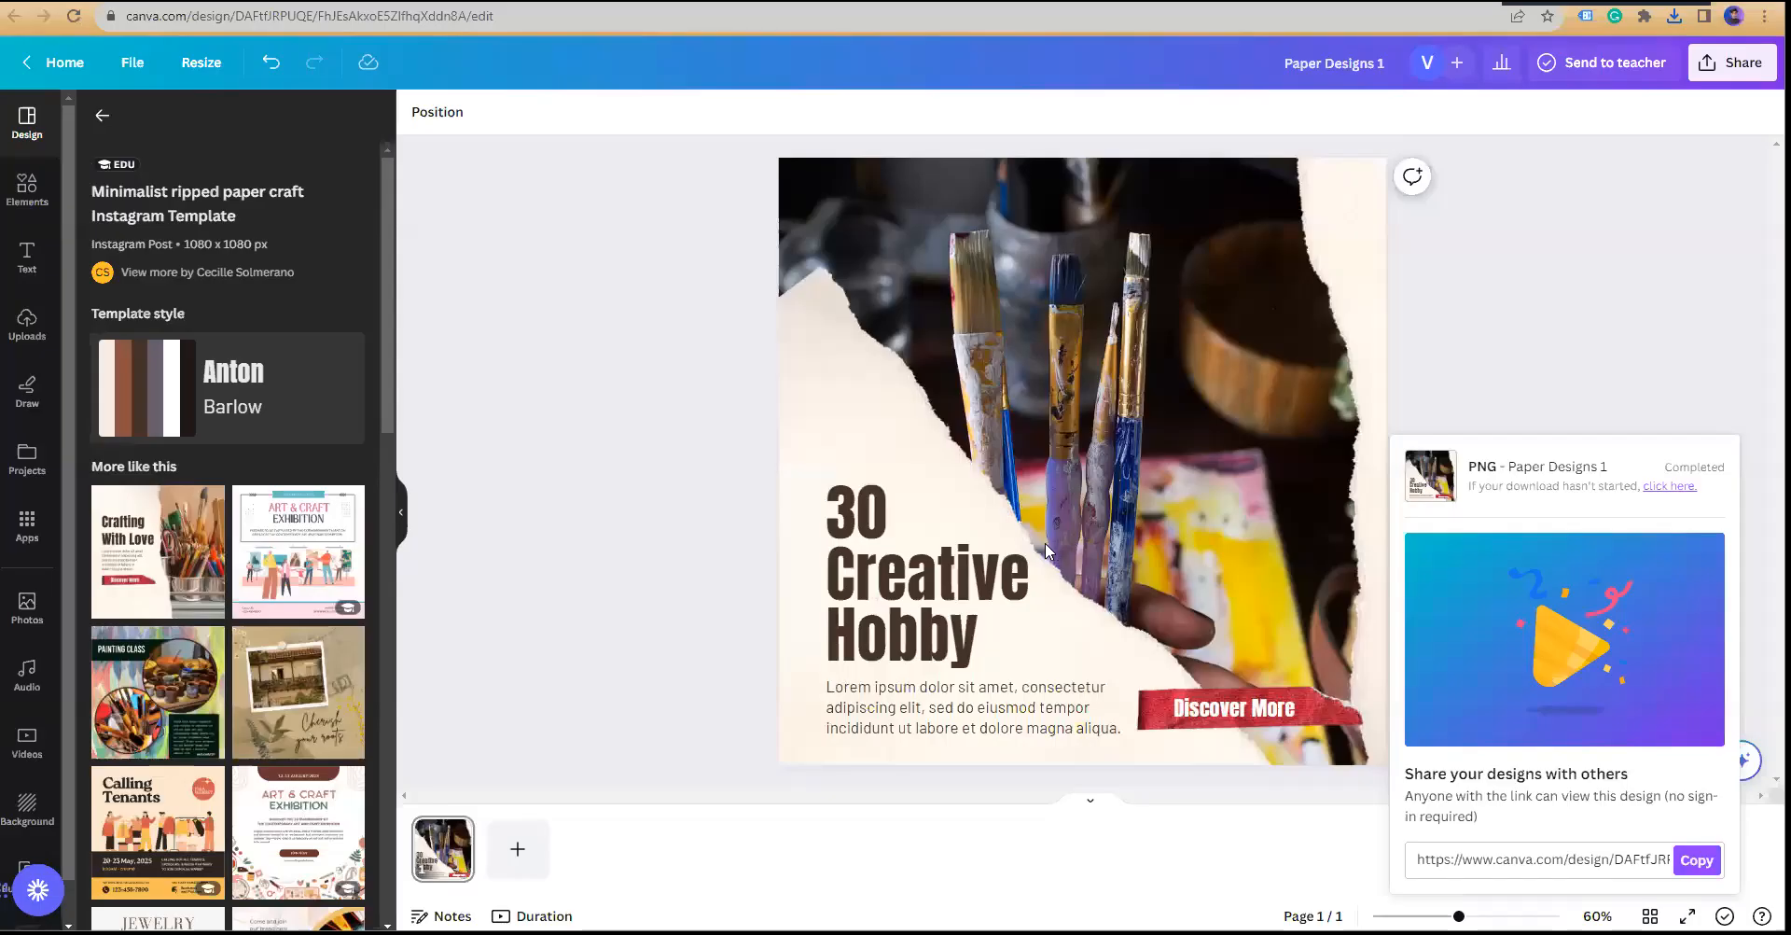
left_click(687, 607)
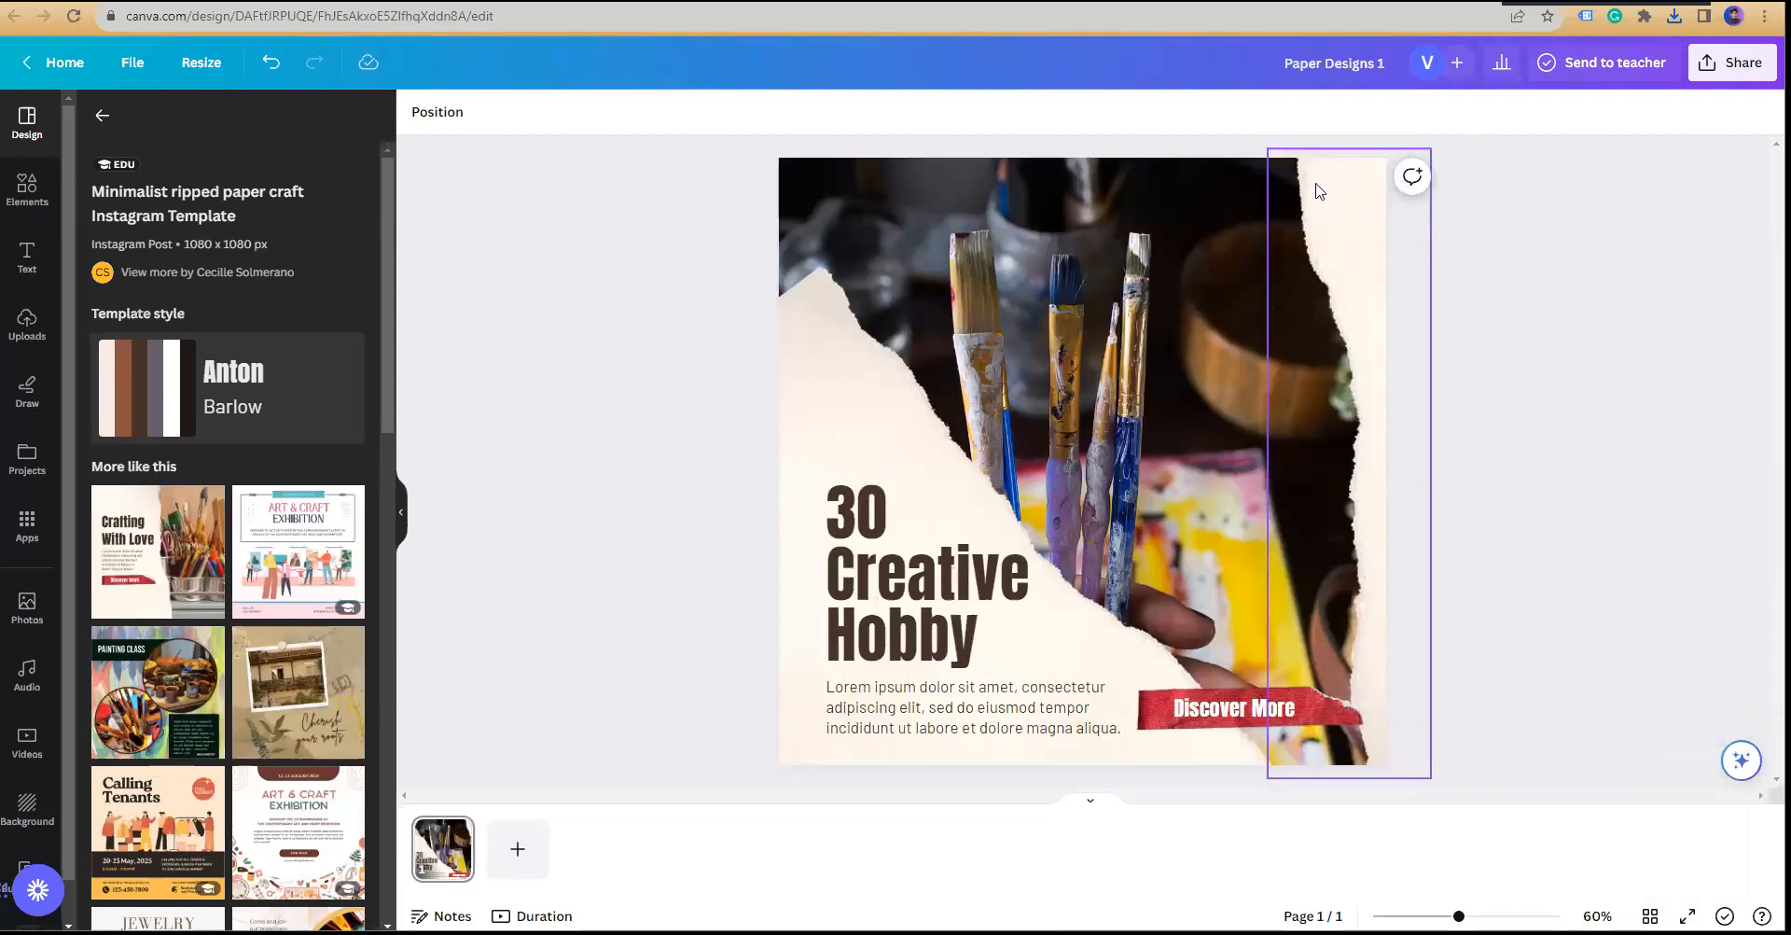
Step: Add a second page with the Painting Class template and rename the design 'Paper Designs 1.1'
left_click(787, 505)
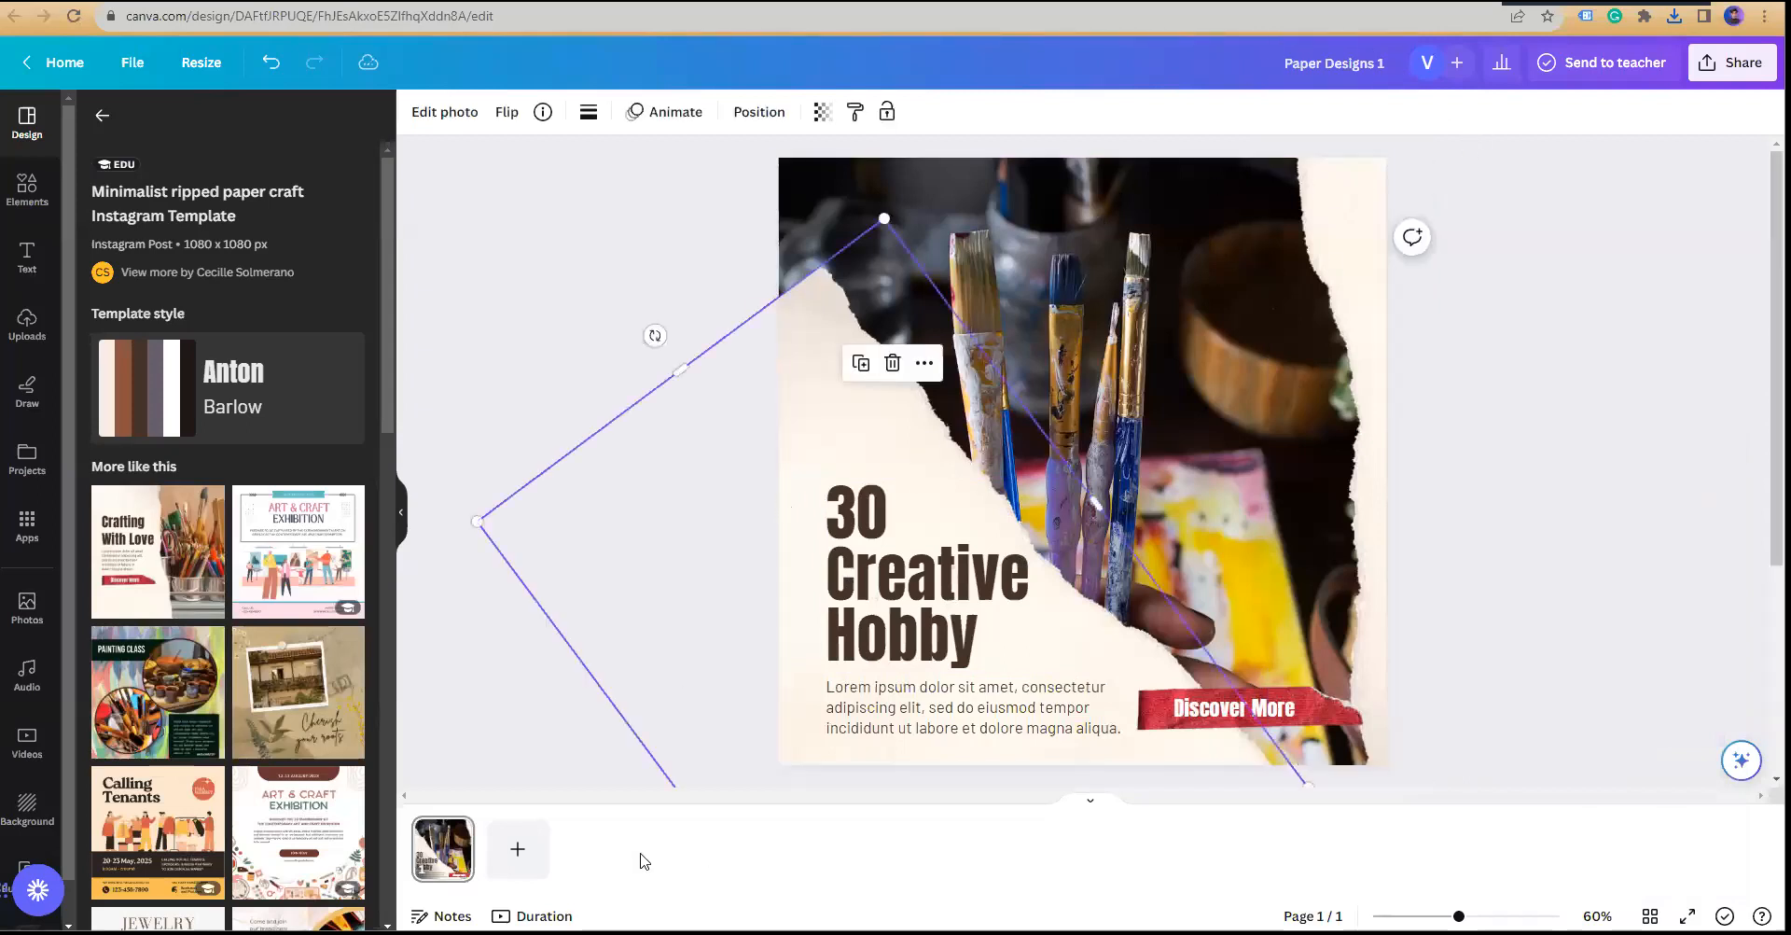
left_click(515, 860)
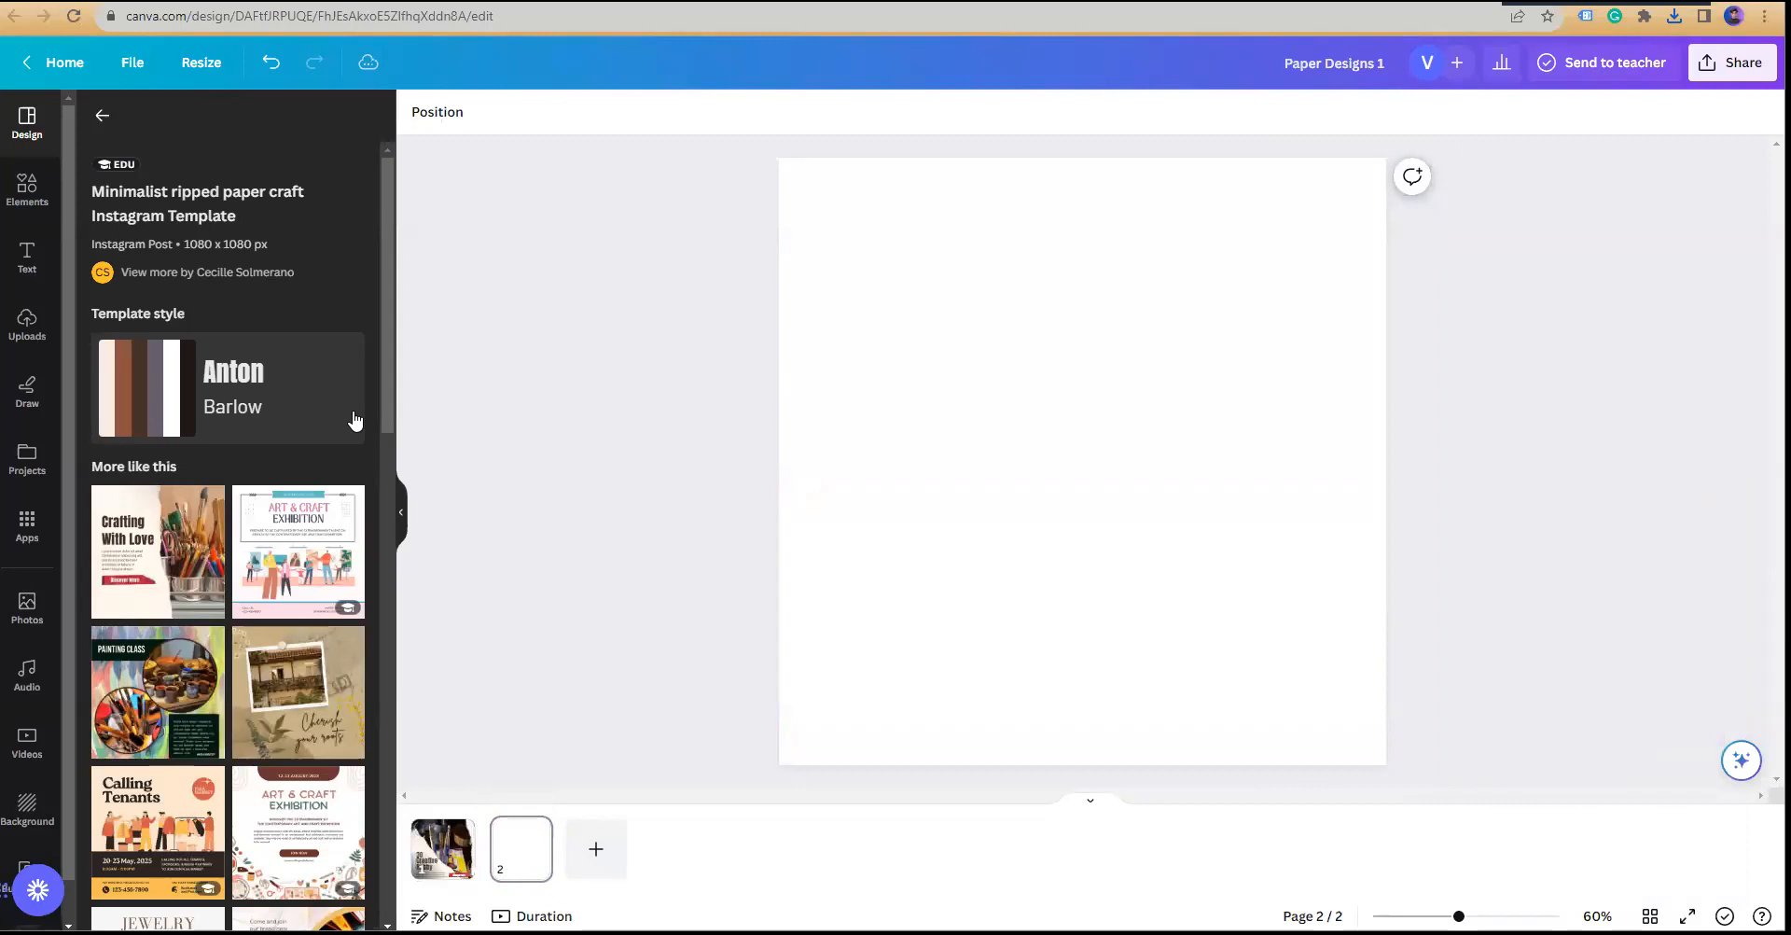
scroll(355, 422, "down", 2)
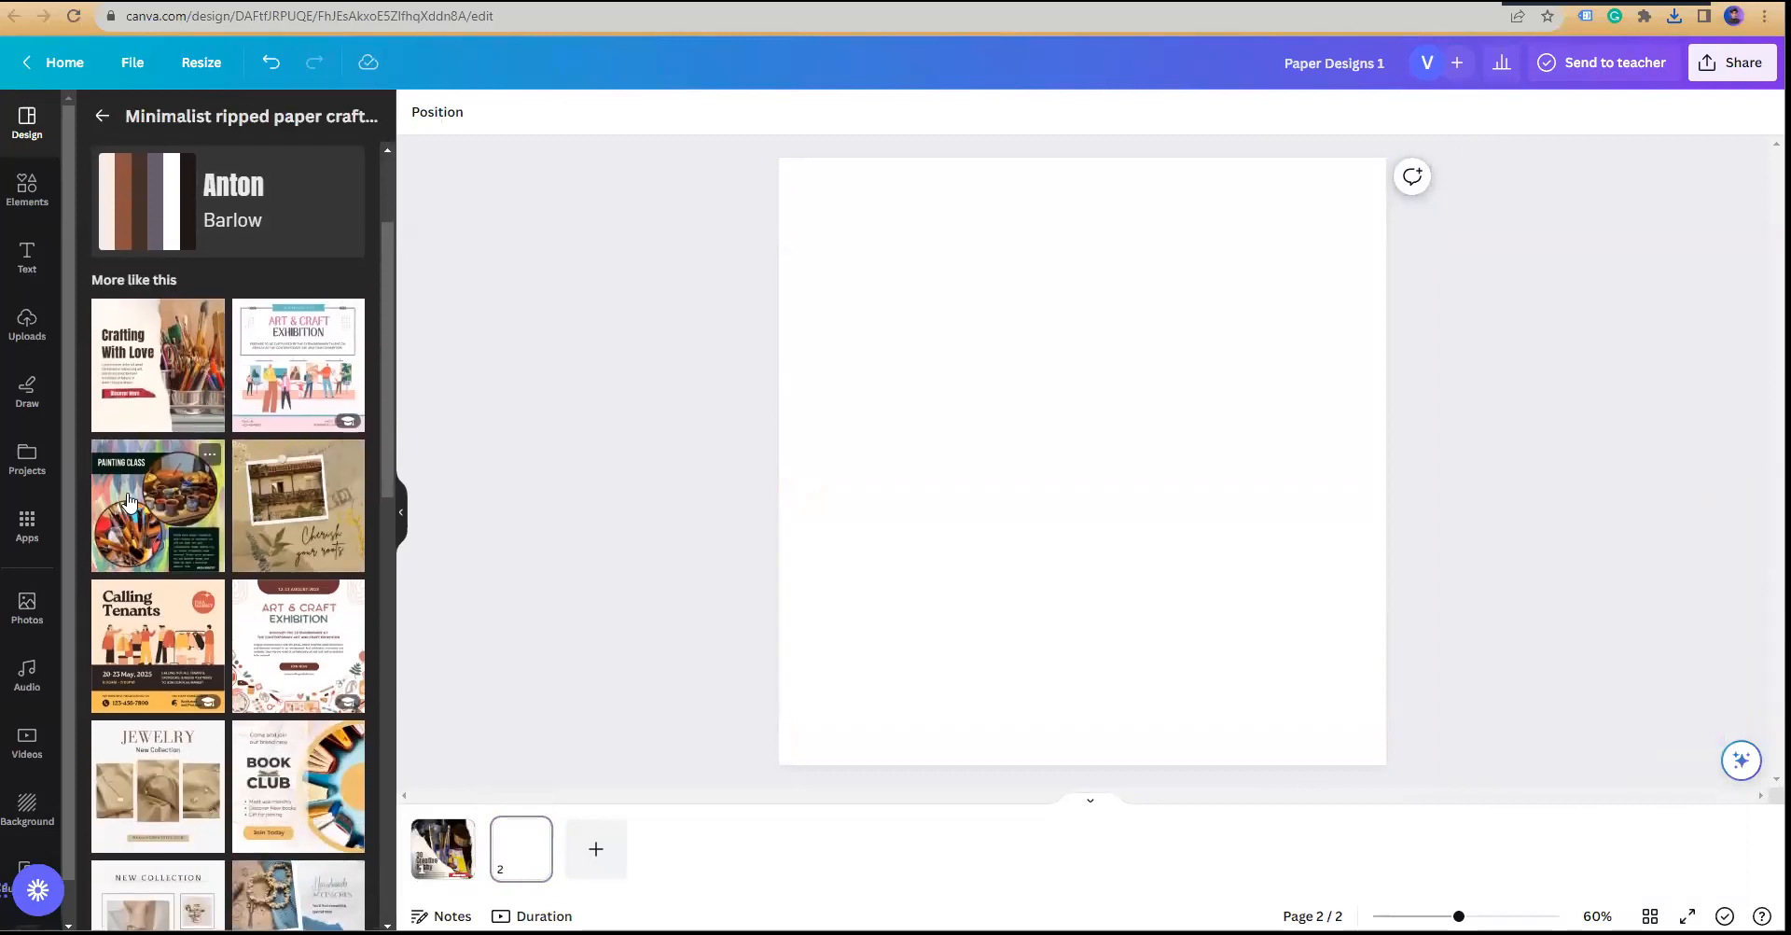
left_click(128, 502)
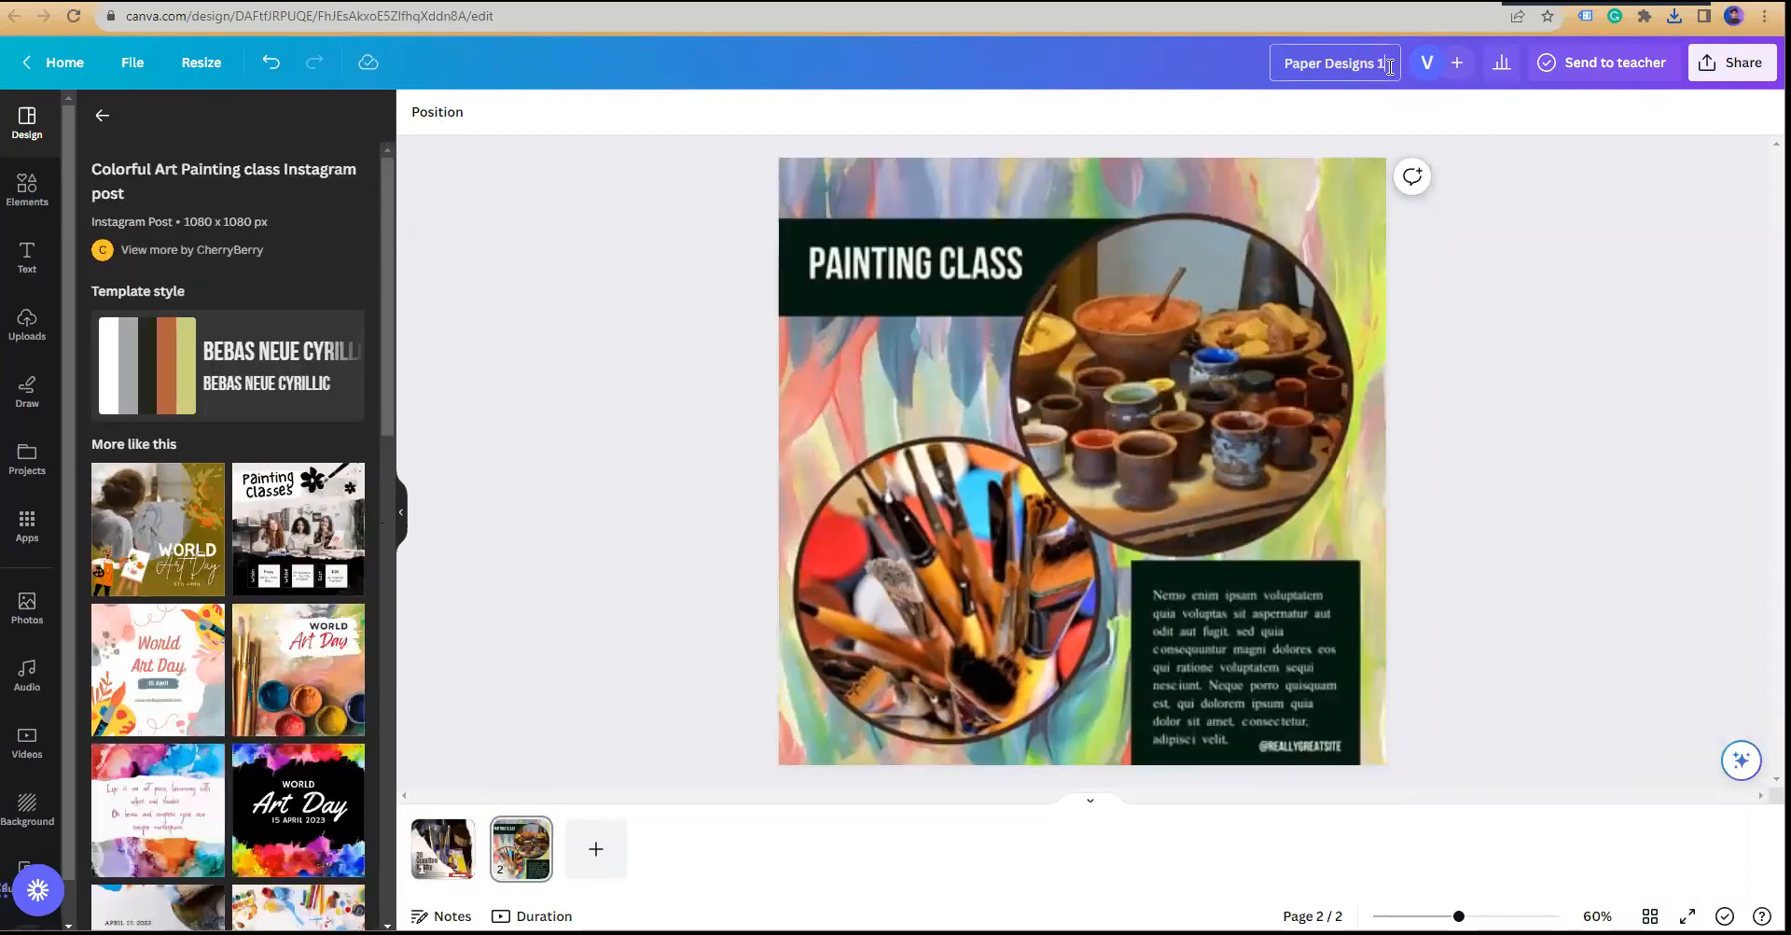
type(".1")
left_click(1602, 343)
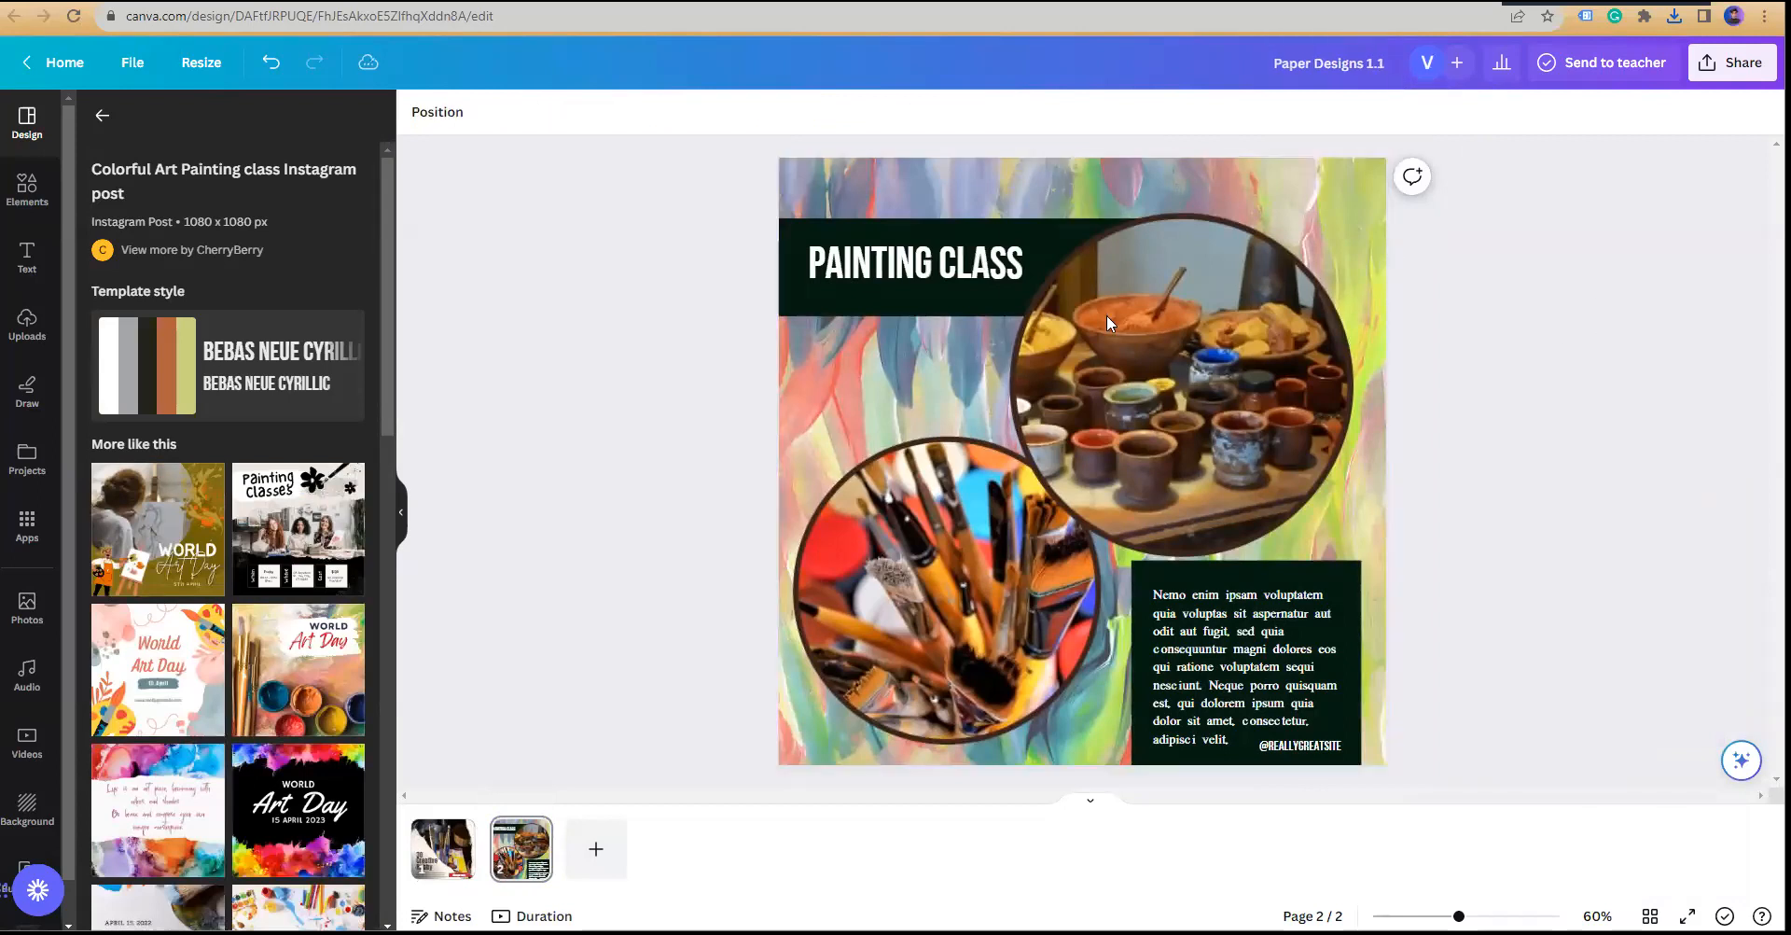
Step: Download only page 2 of the design as a PNG
left_click(1731, 62)
left_click(1480, 532)
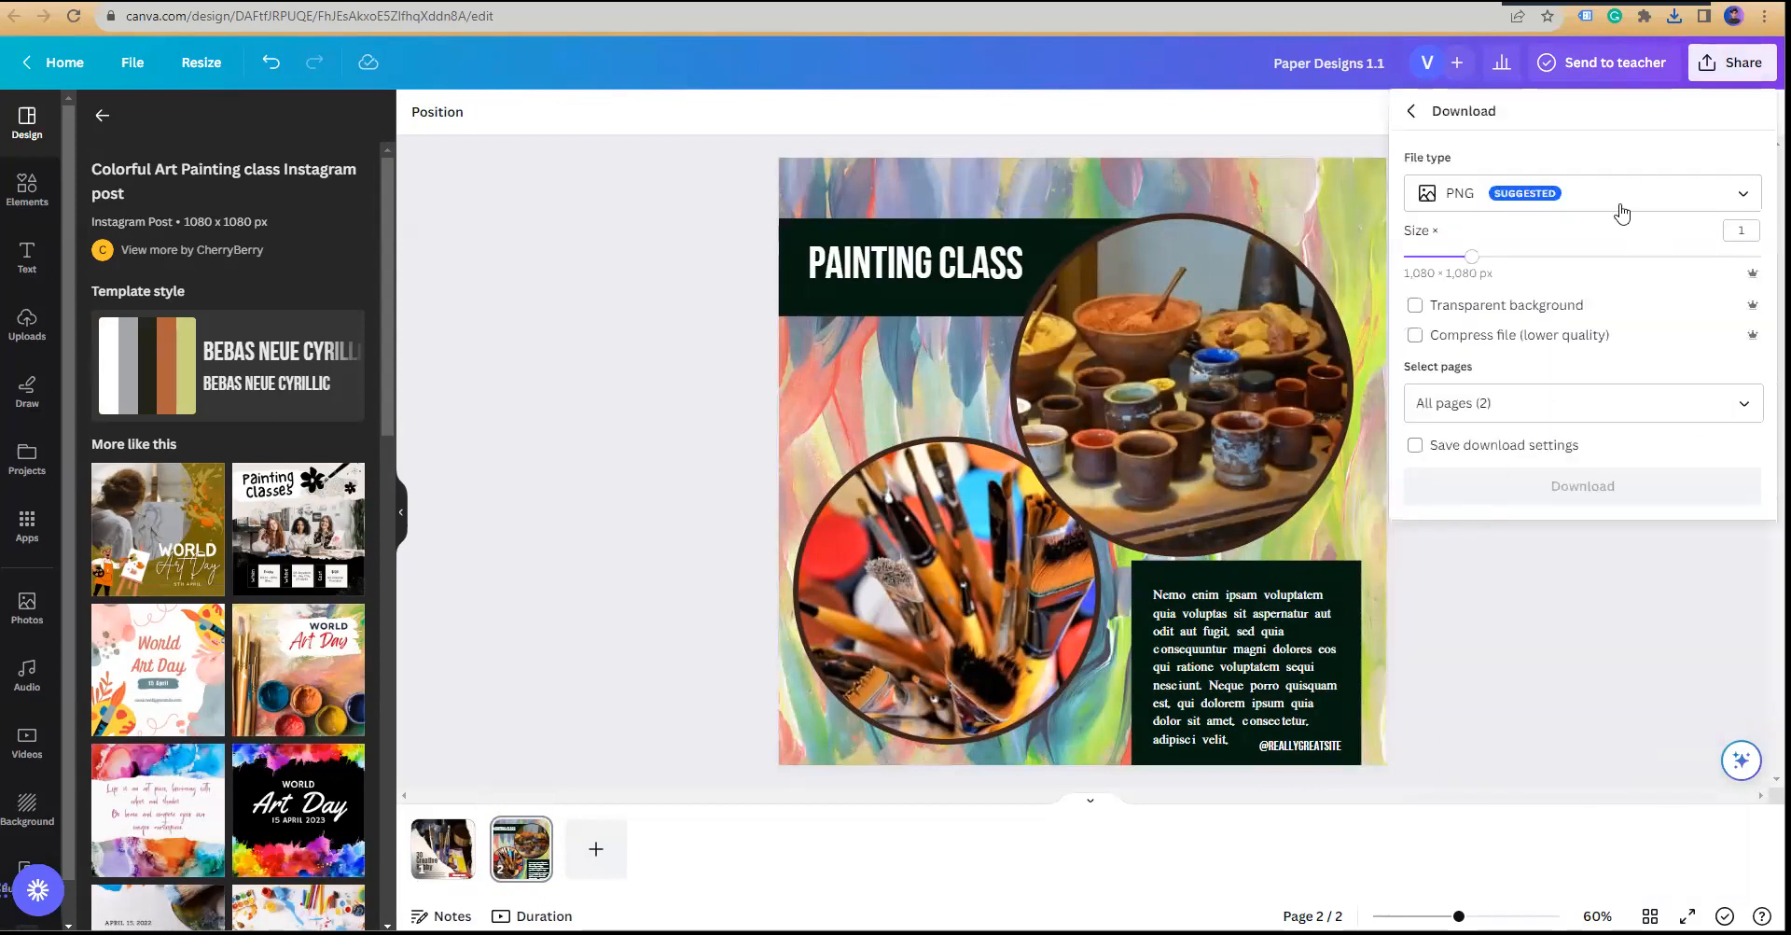
left_click(1743, 403)
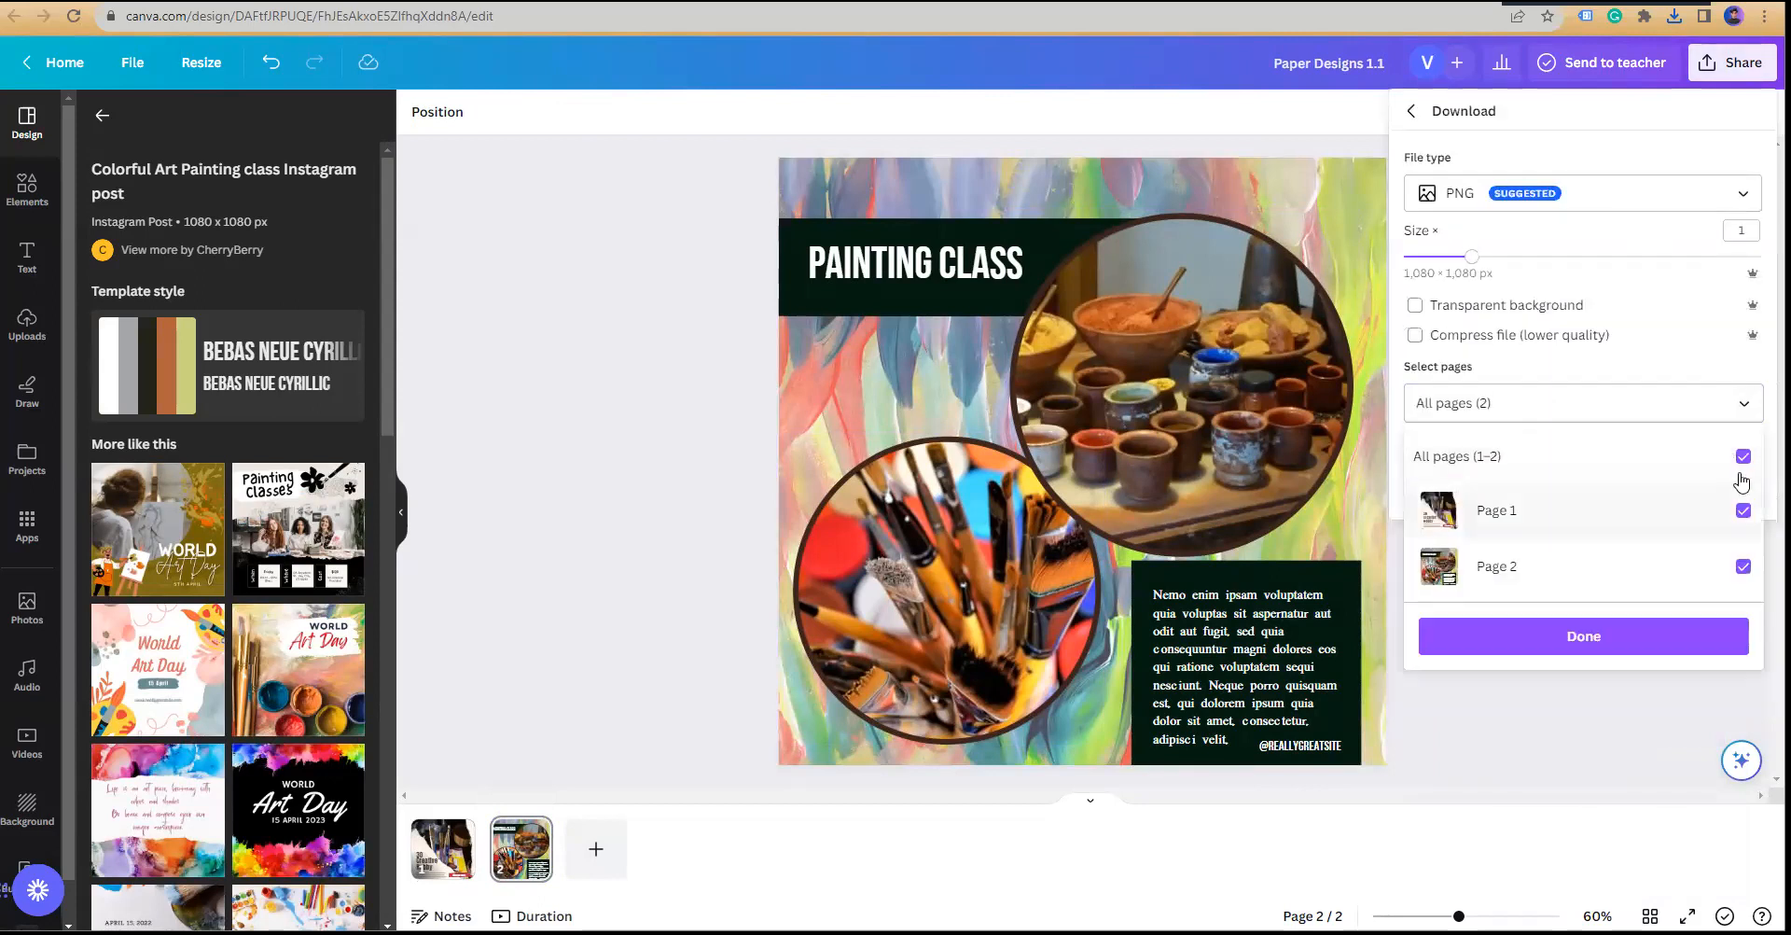
left_click(1743, 566)
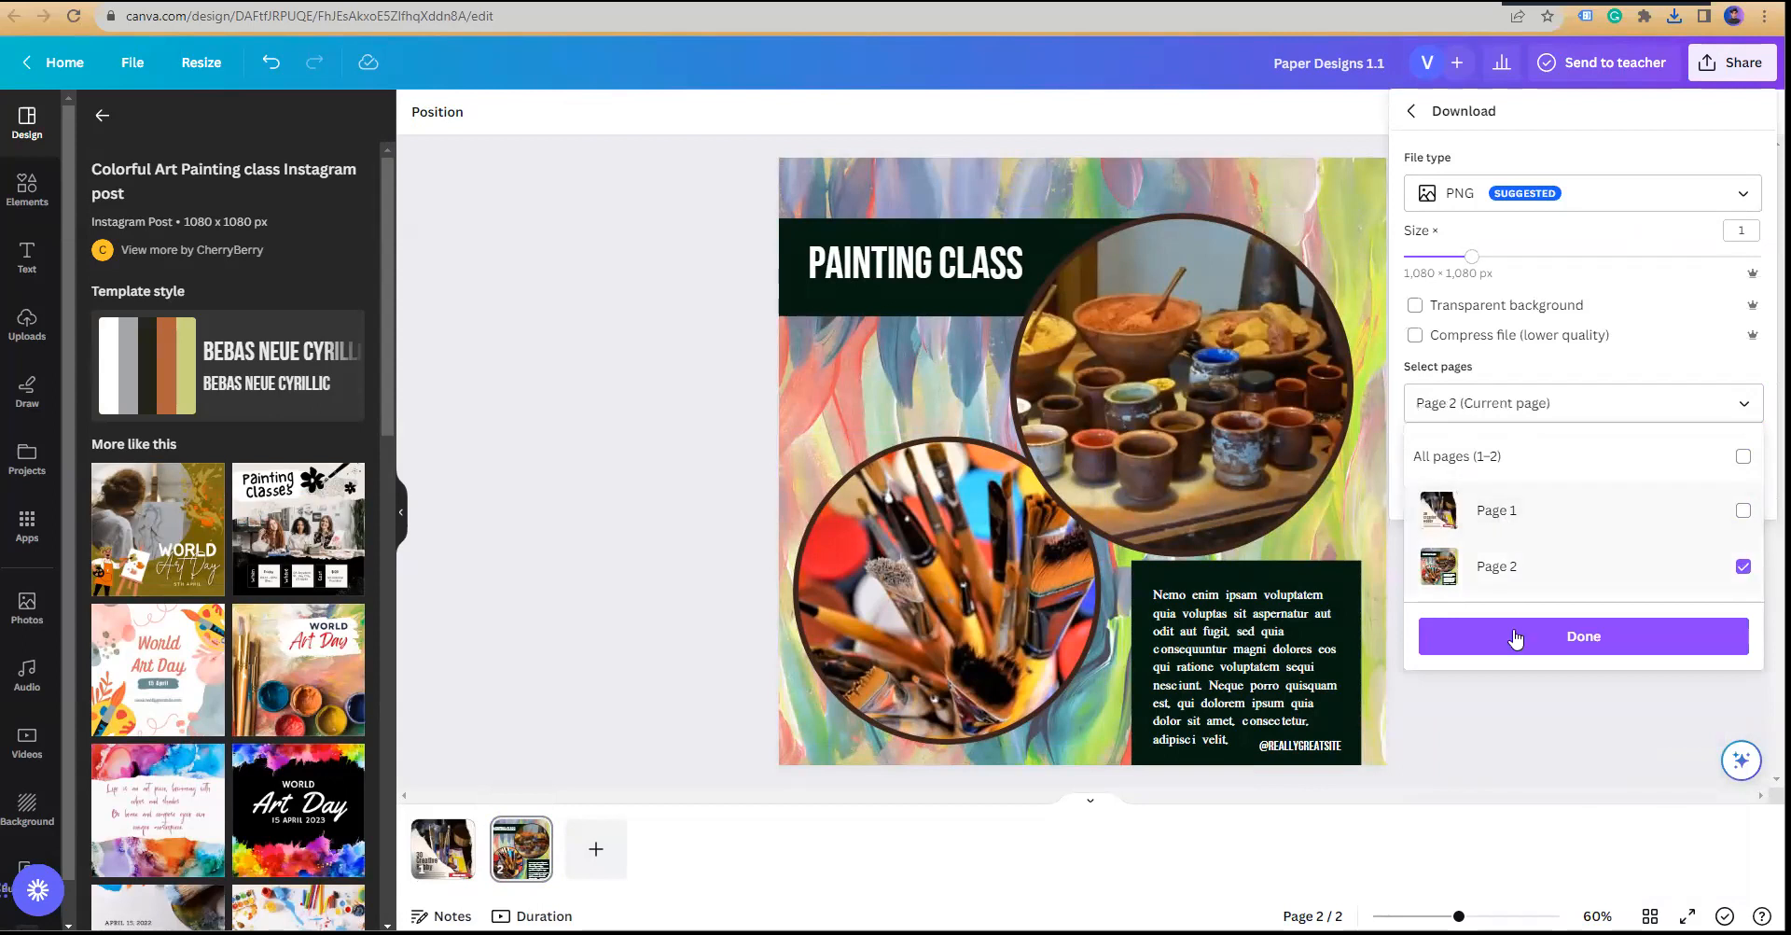
left_click(1577, 638)
left_click(1571, 495)
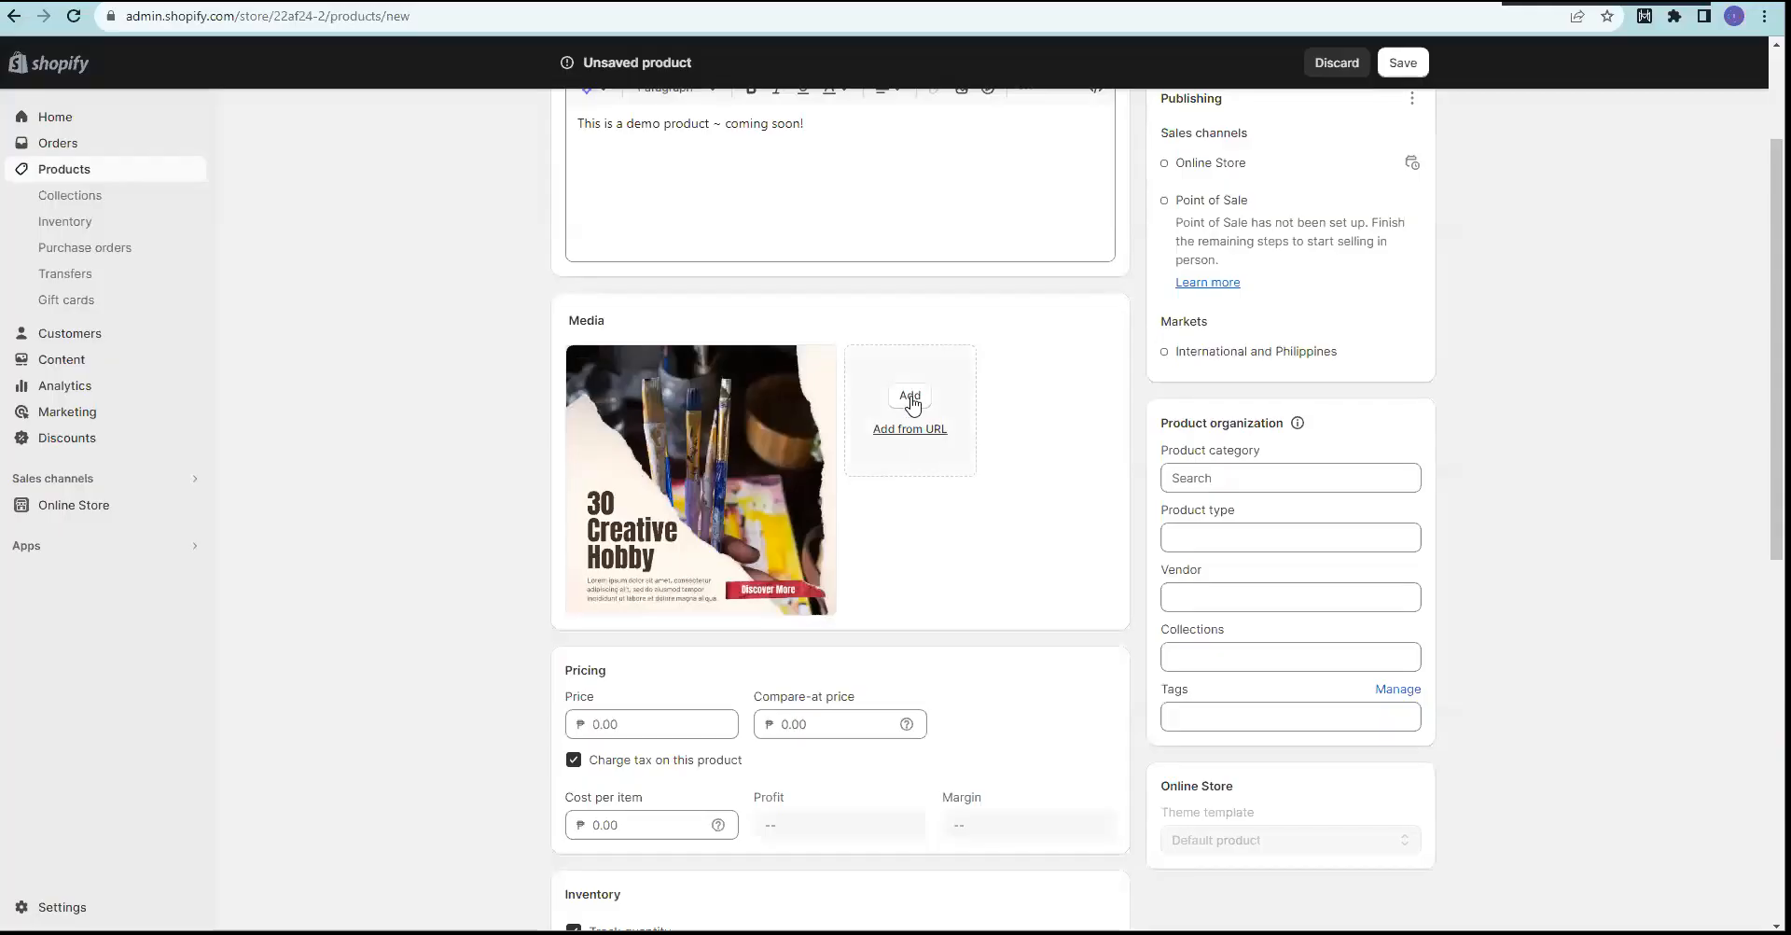
Step: Upload Paper Designs 1.1.png as the product's second media image
left_click(912, 400)
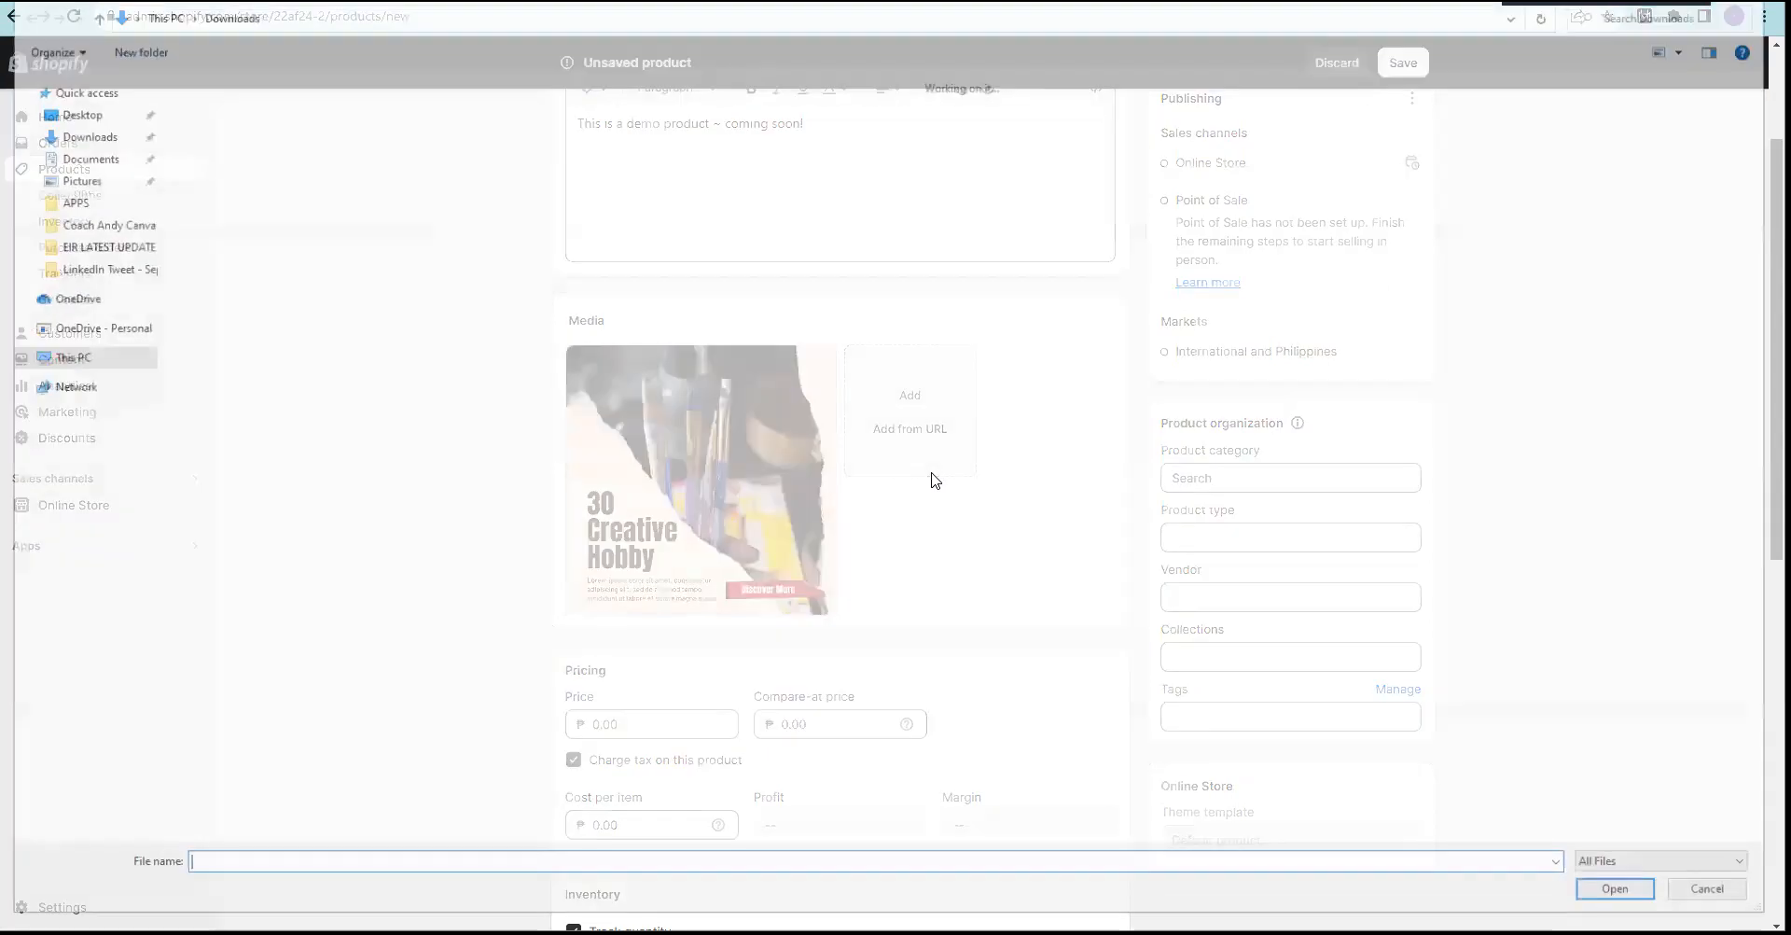
double_click(210, 140)
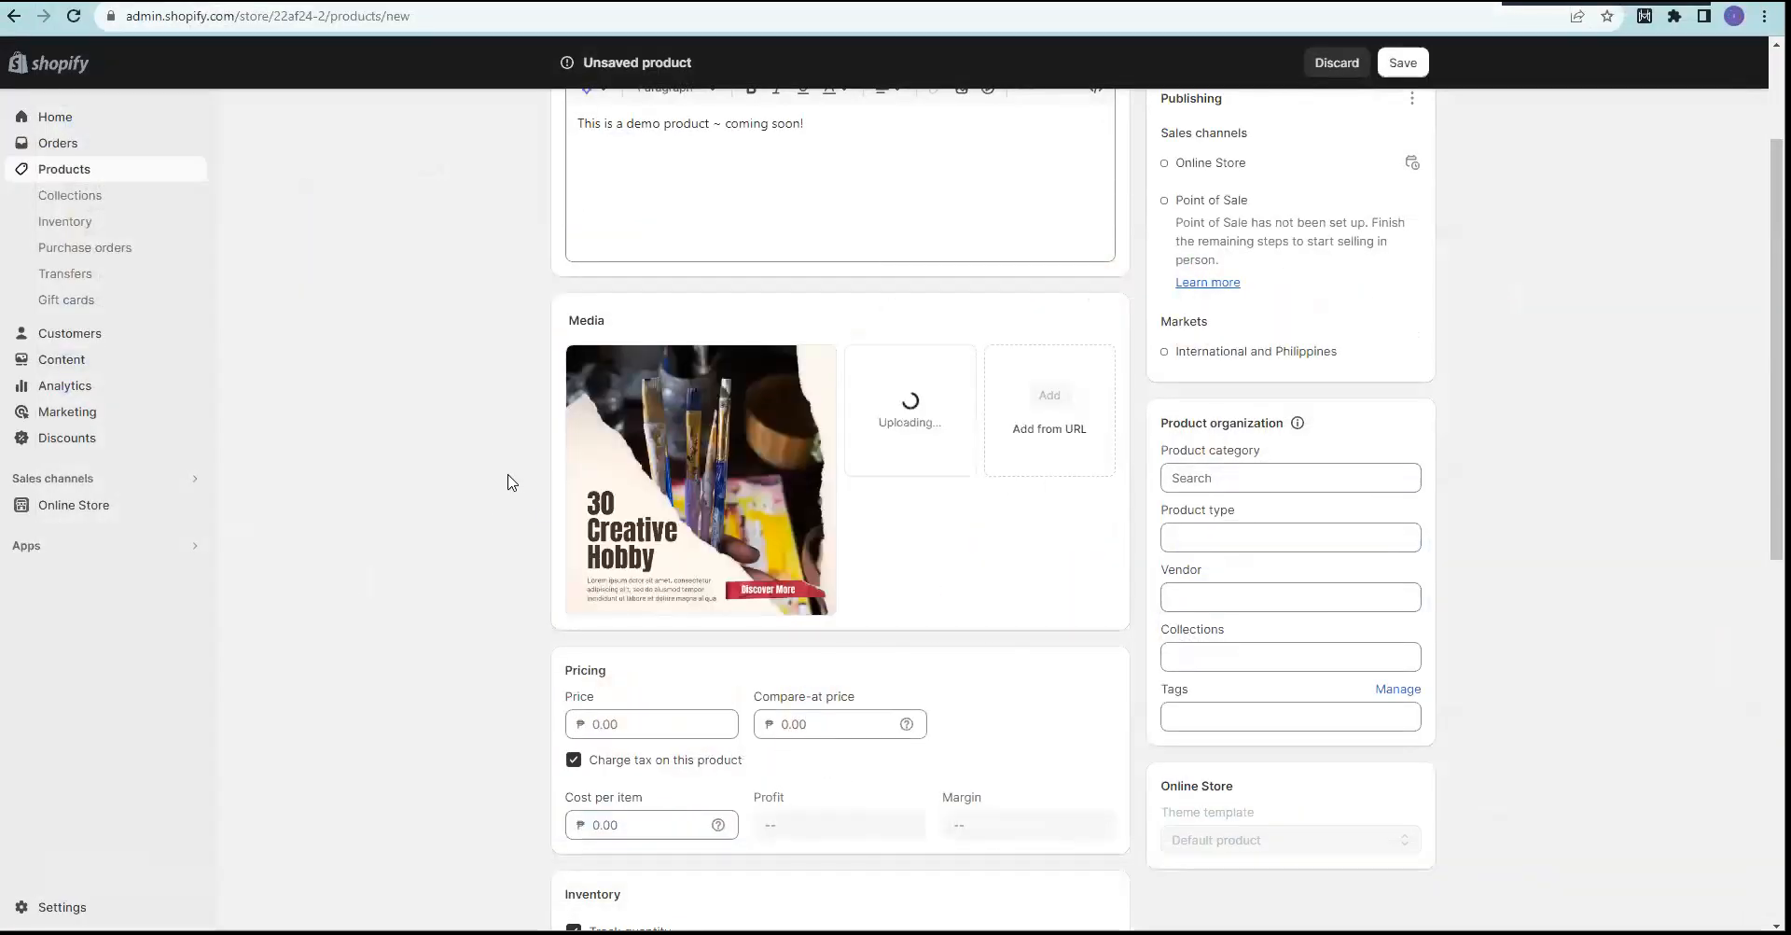
scroll(597, 448, "up", 2)
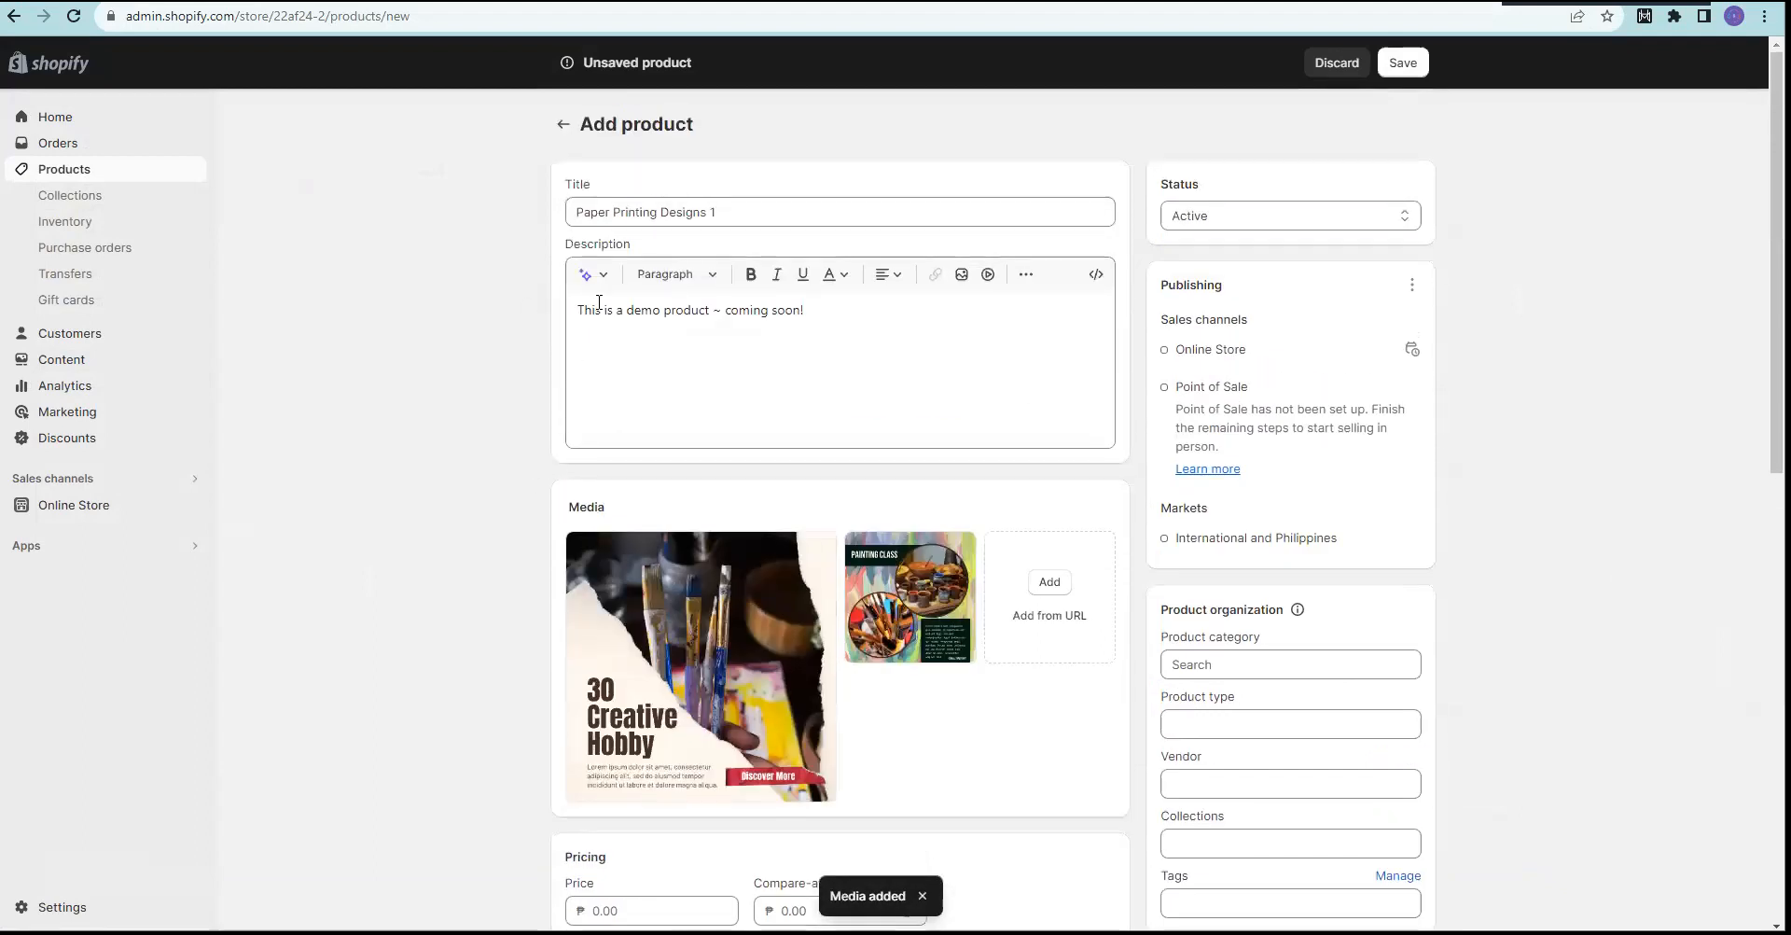
scroll(532, 452, "down", 3)
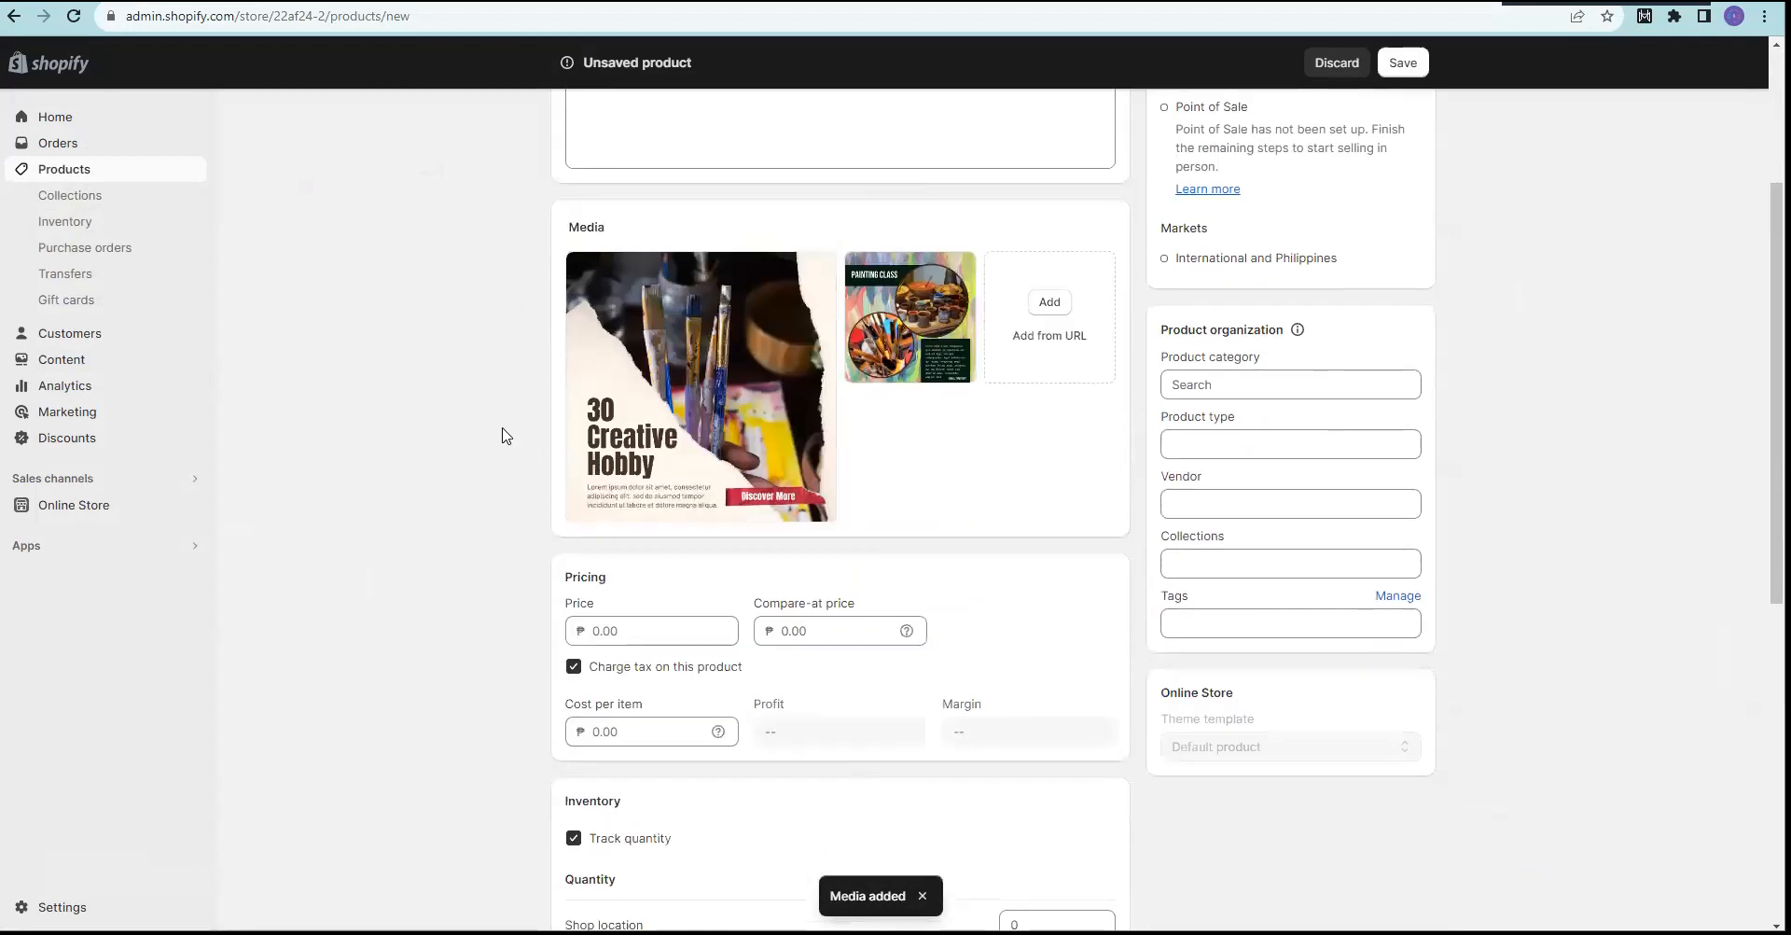
scroll(466, 429, "down", 2)
Step: Enter a price of 450.00 and a cost per item of 50.00
left_click(636, 443)
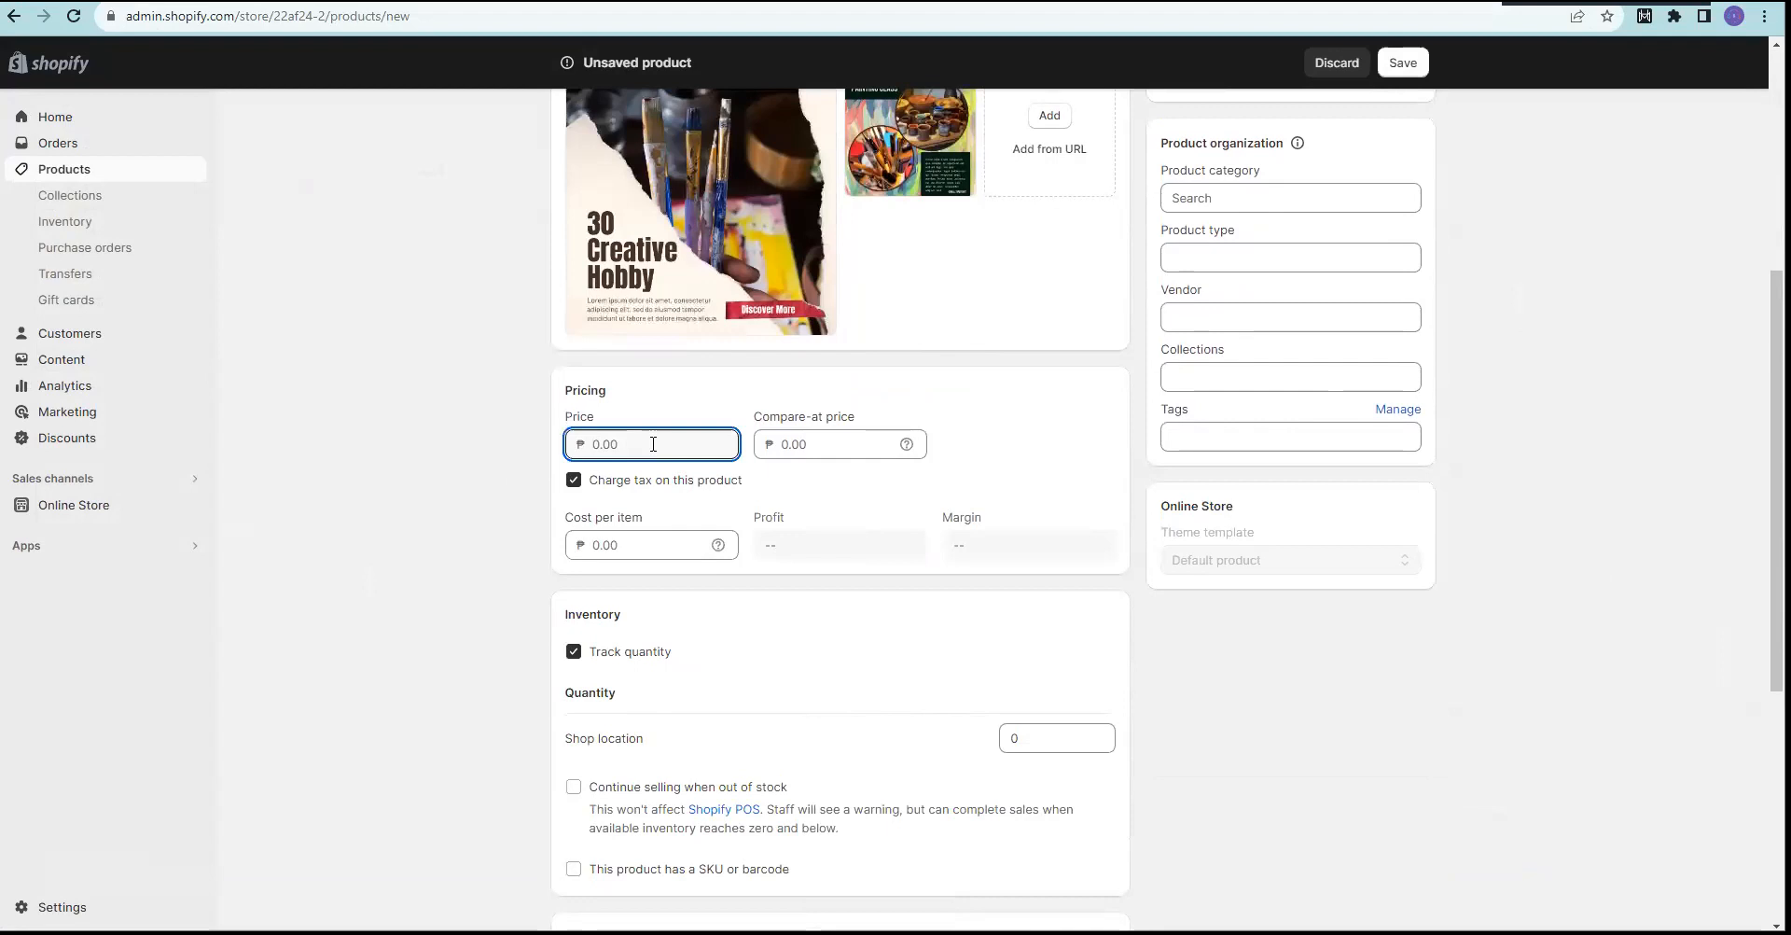
type("450")
left_click(557, 472)
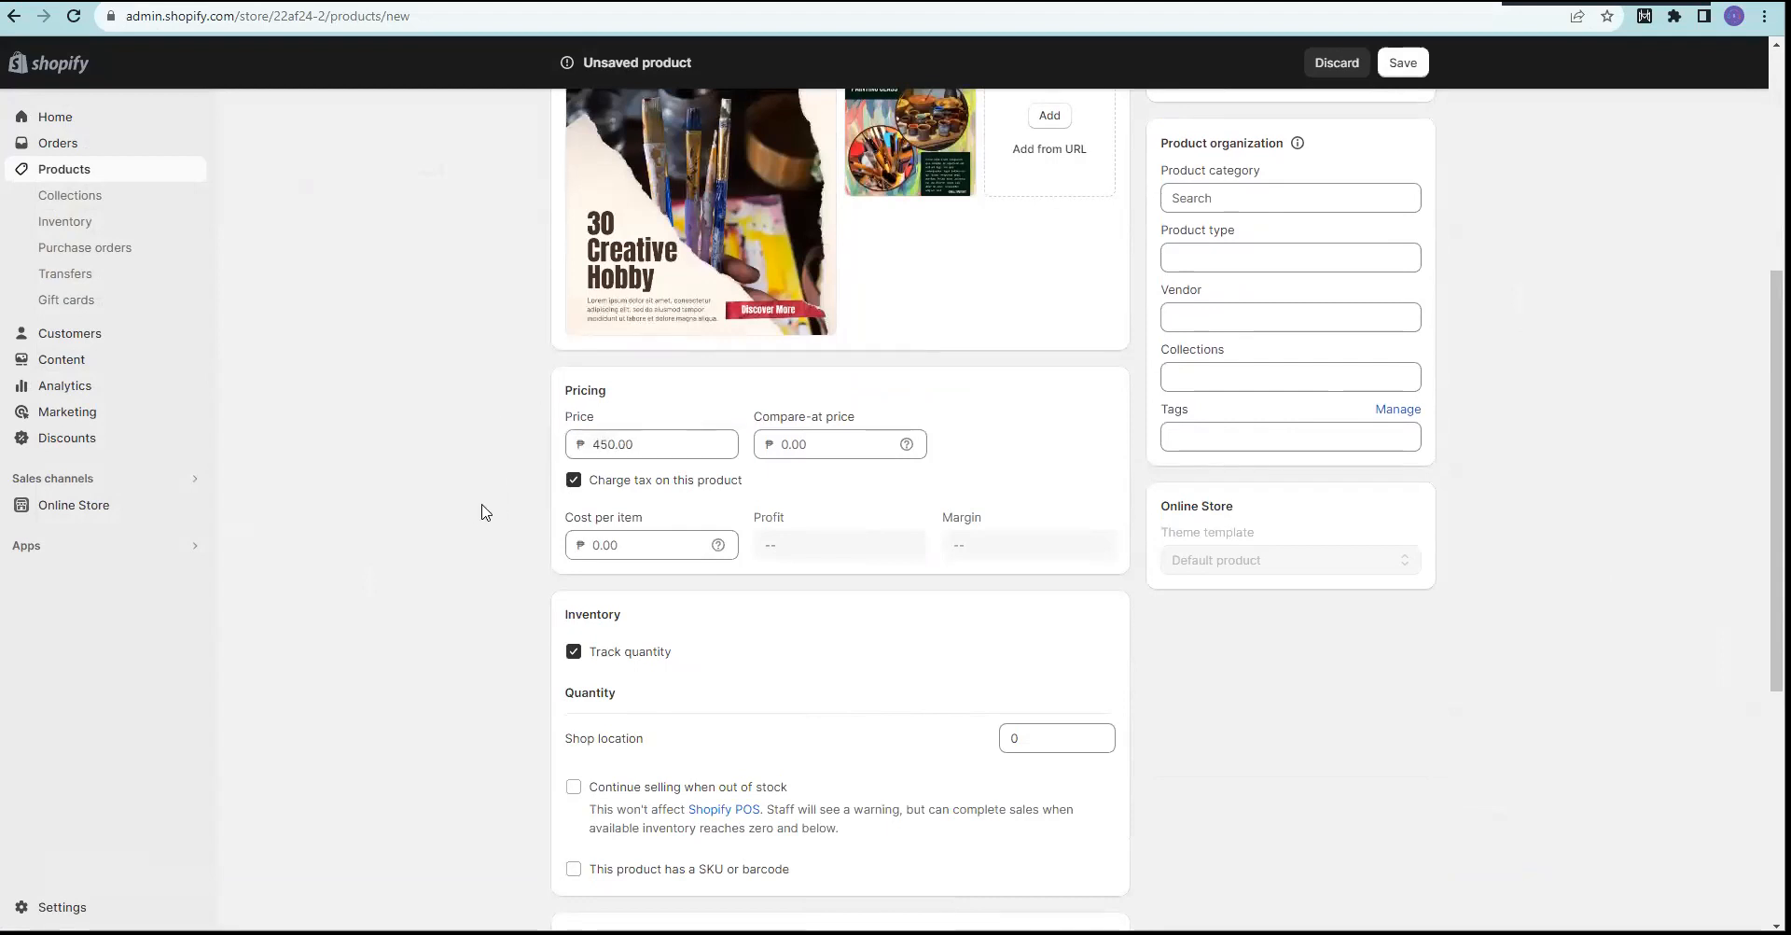
scroll(482, 512, "down", 2)
left_click(630, 353)
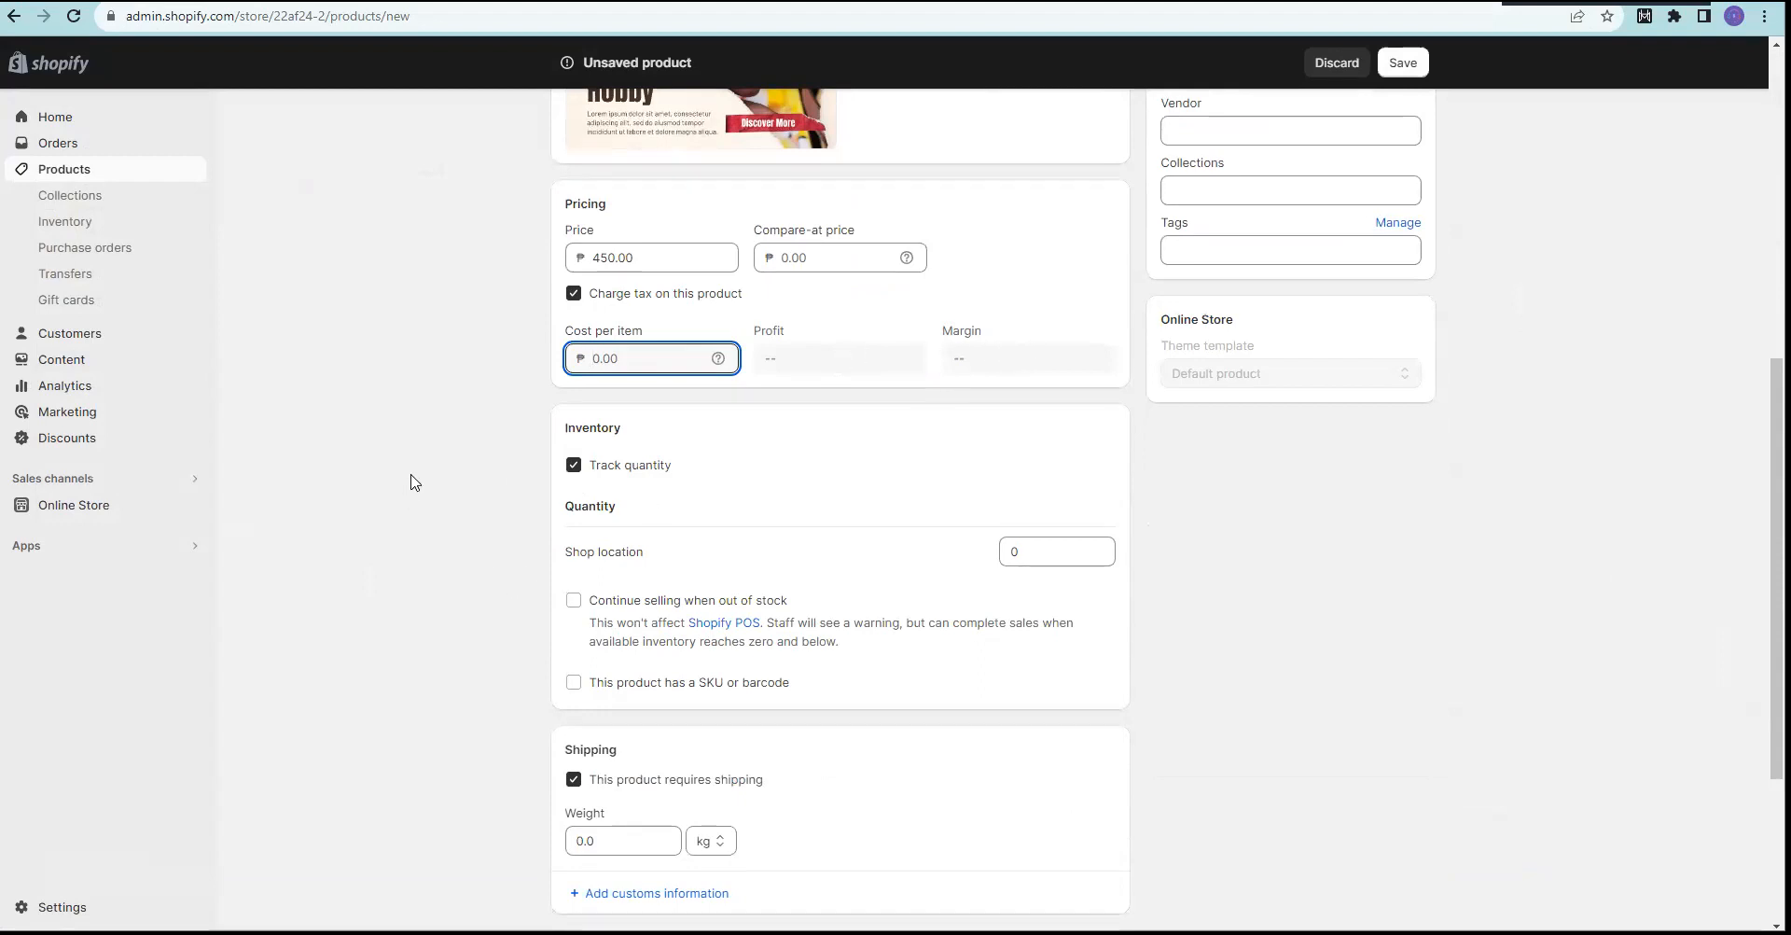
type("50")
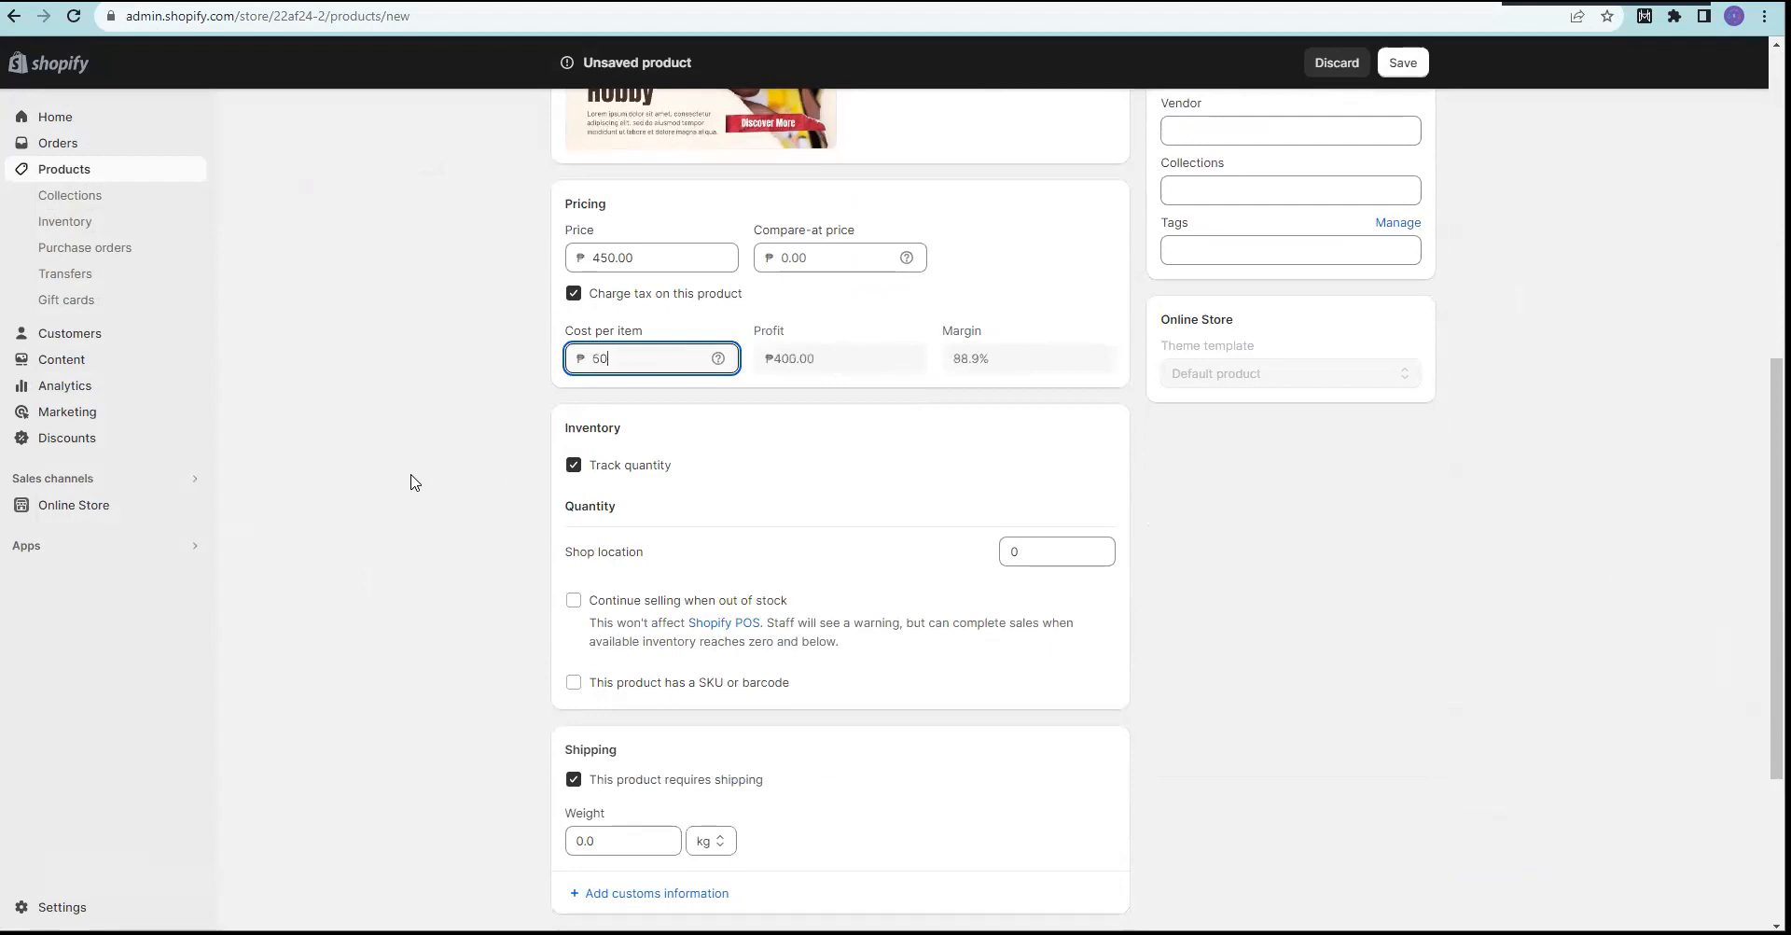
left_click(456, 455)
Step: Highlight the calculated ₱400.00 profit and 88.9% margin figures
left_click(821, 358)
left_click_drag(821, 358, 769, 360)
left_click(441, 376)
left_click_drag(992, 359, 945, 366)
left_click(422, 416)
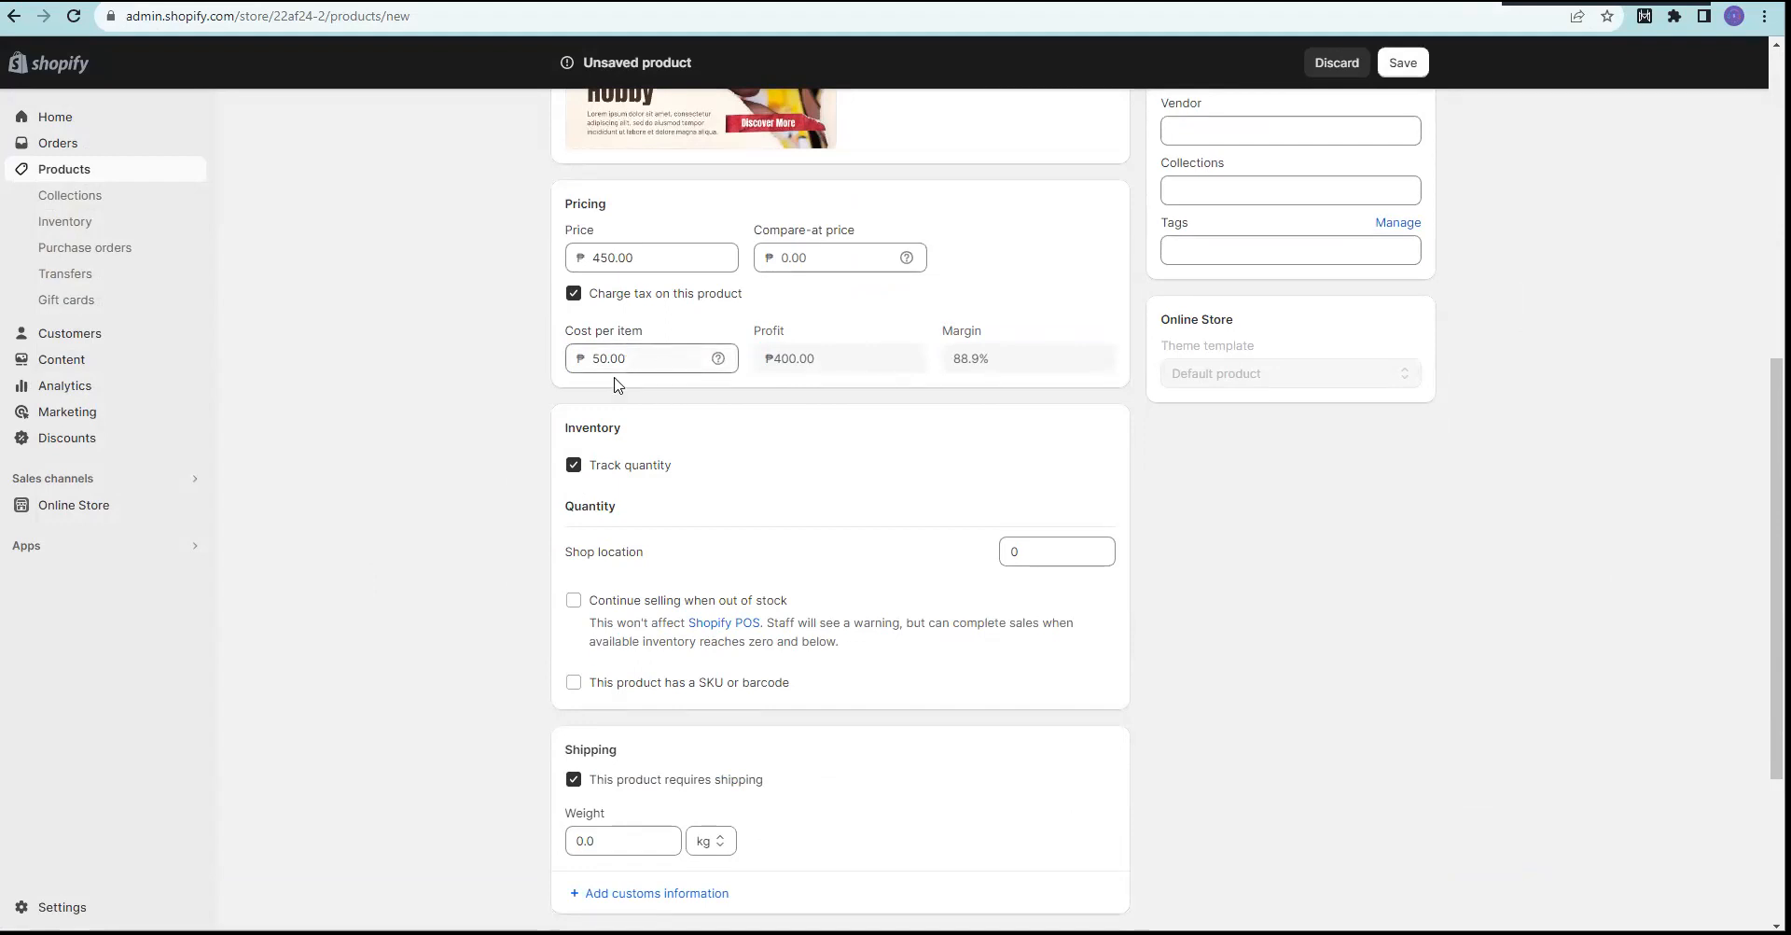
scroll(457, 456, "down", 2)
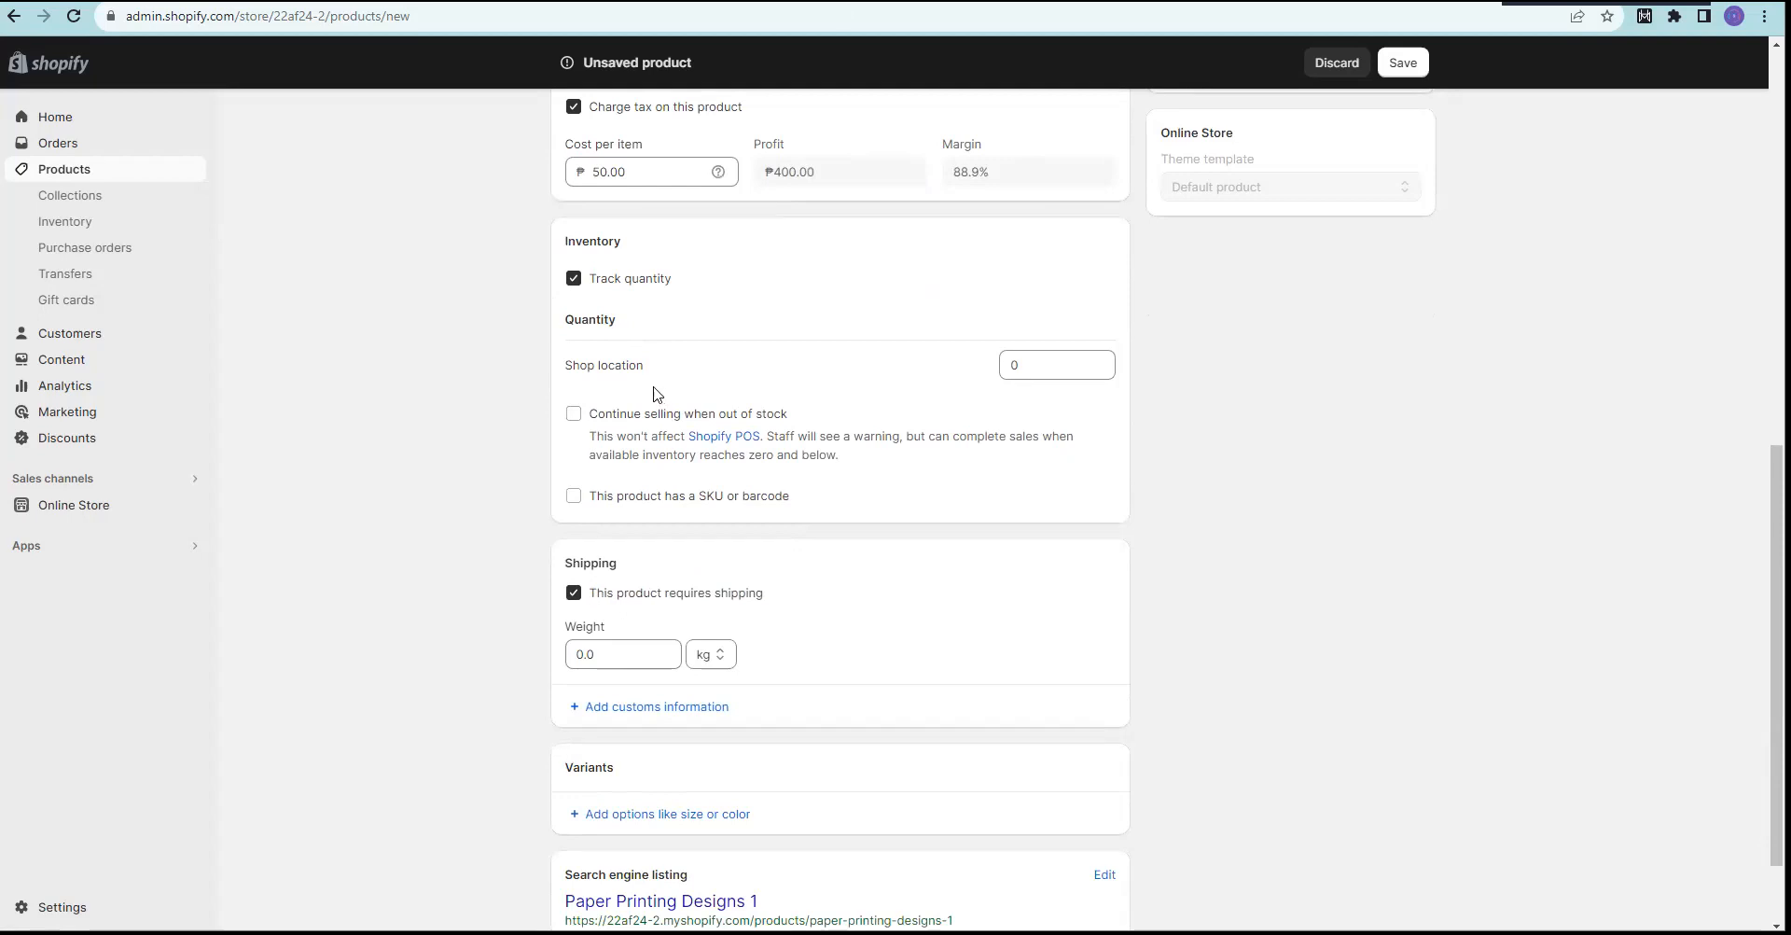
Step: Set the product's shipping weight to 0.03 kg
scroll(433, 444, "down", 1)
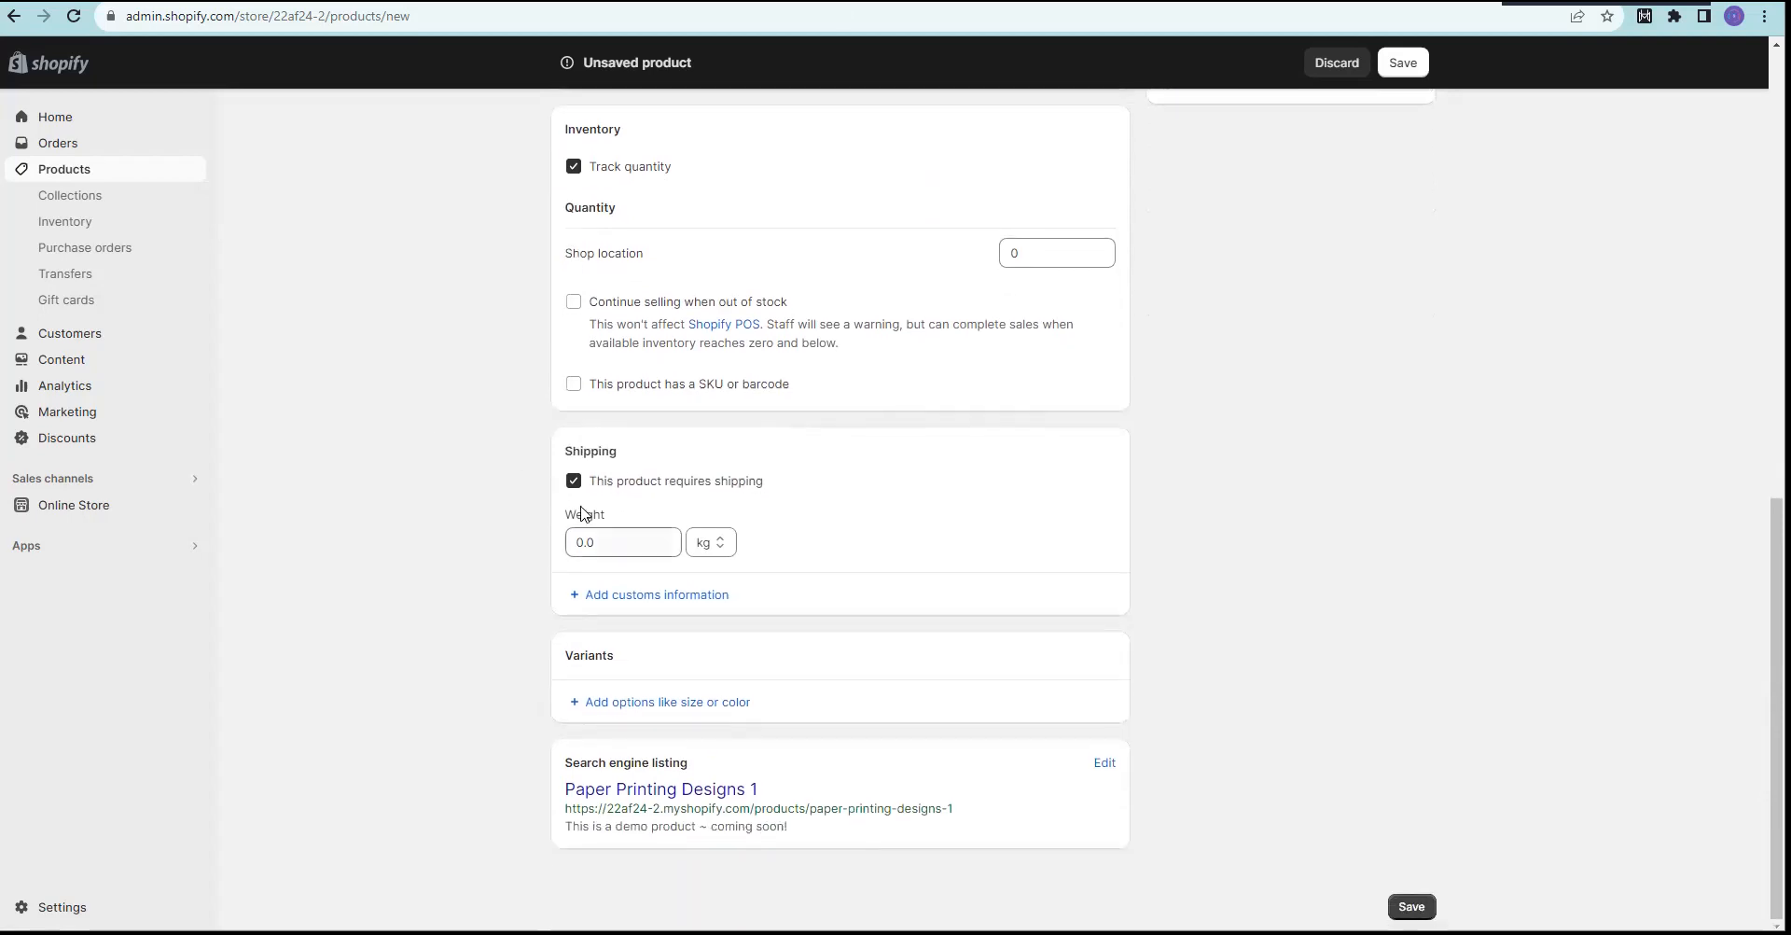
left_click(608, 541)
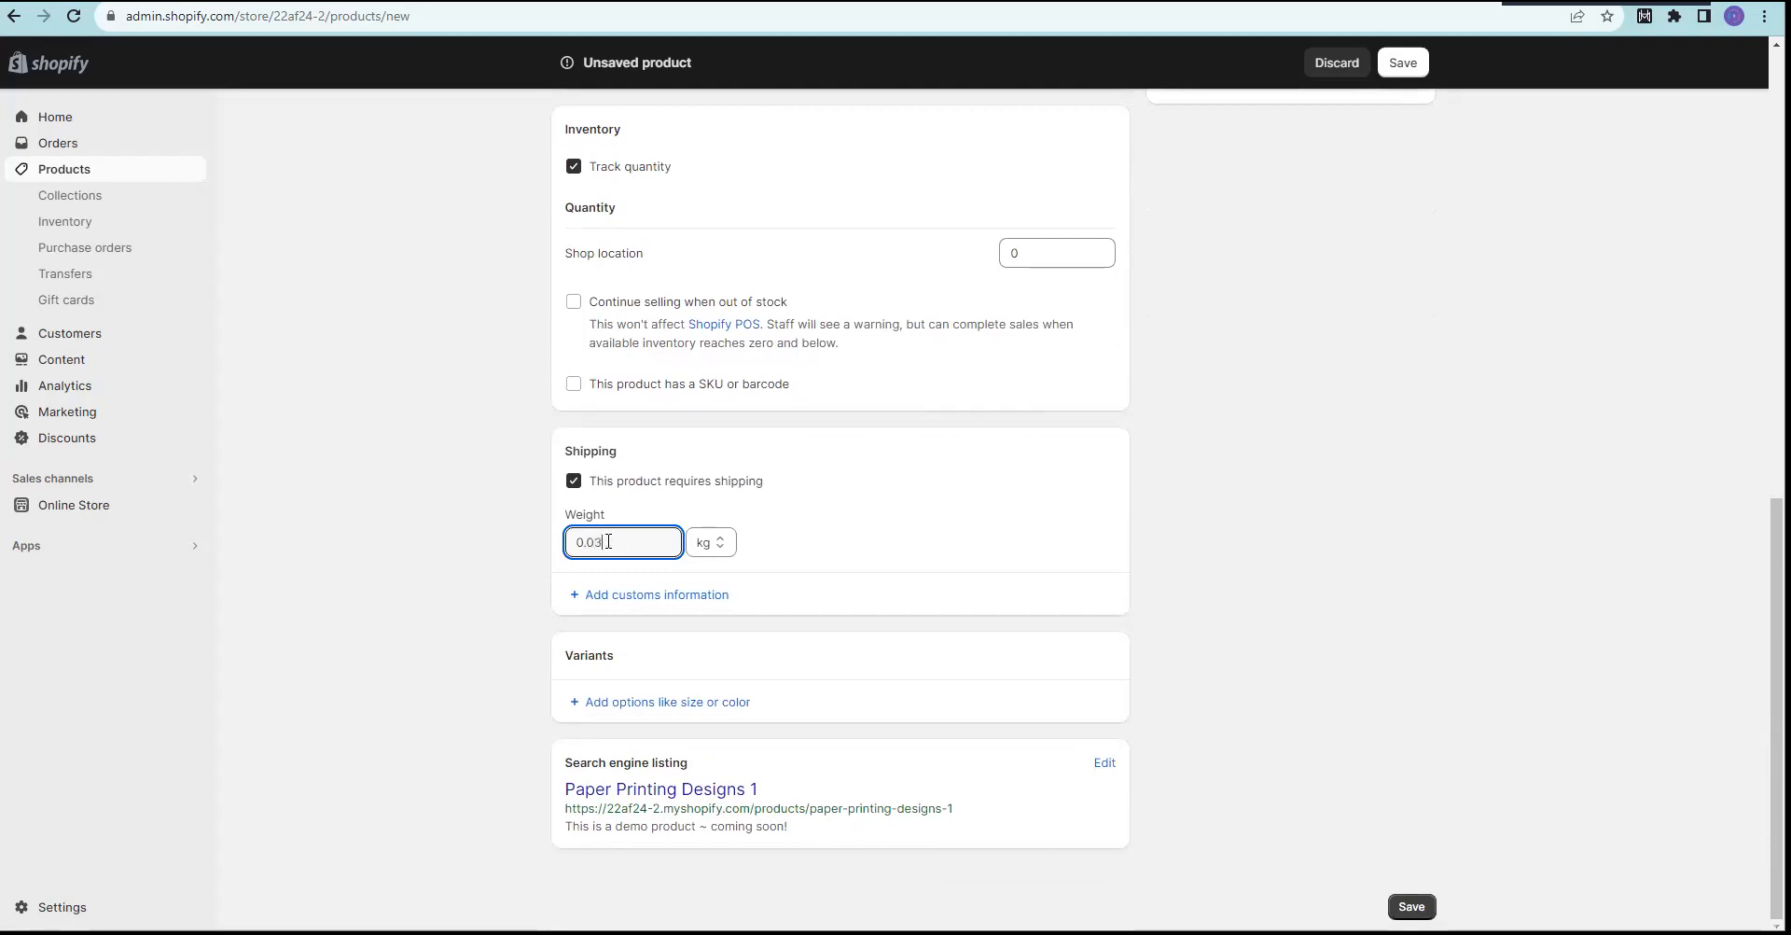
left_click(467, 517)
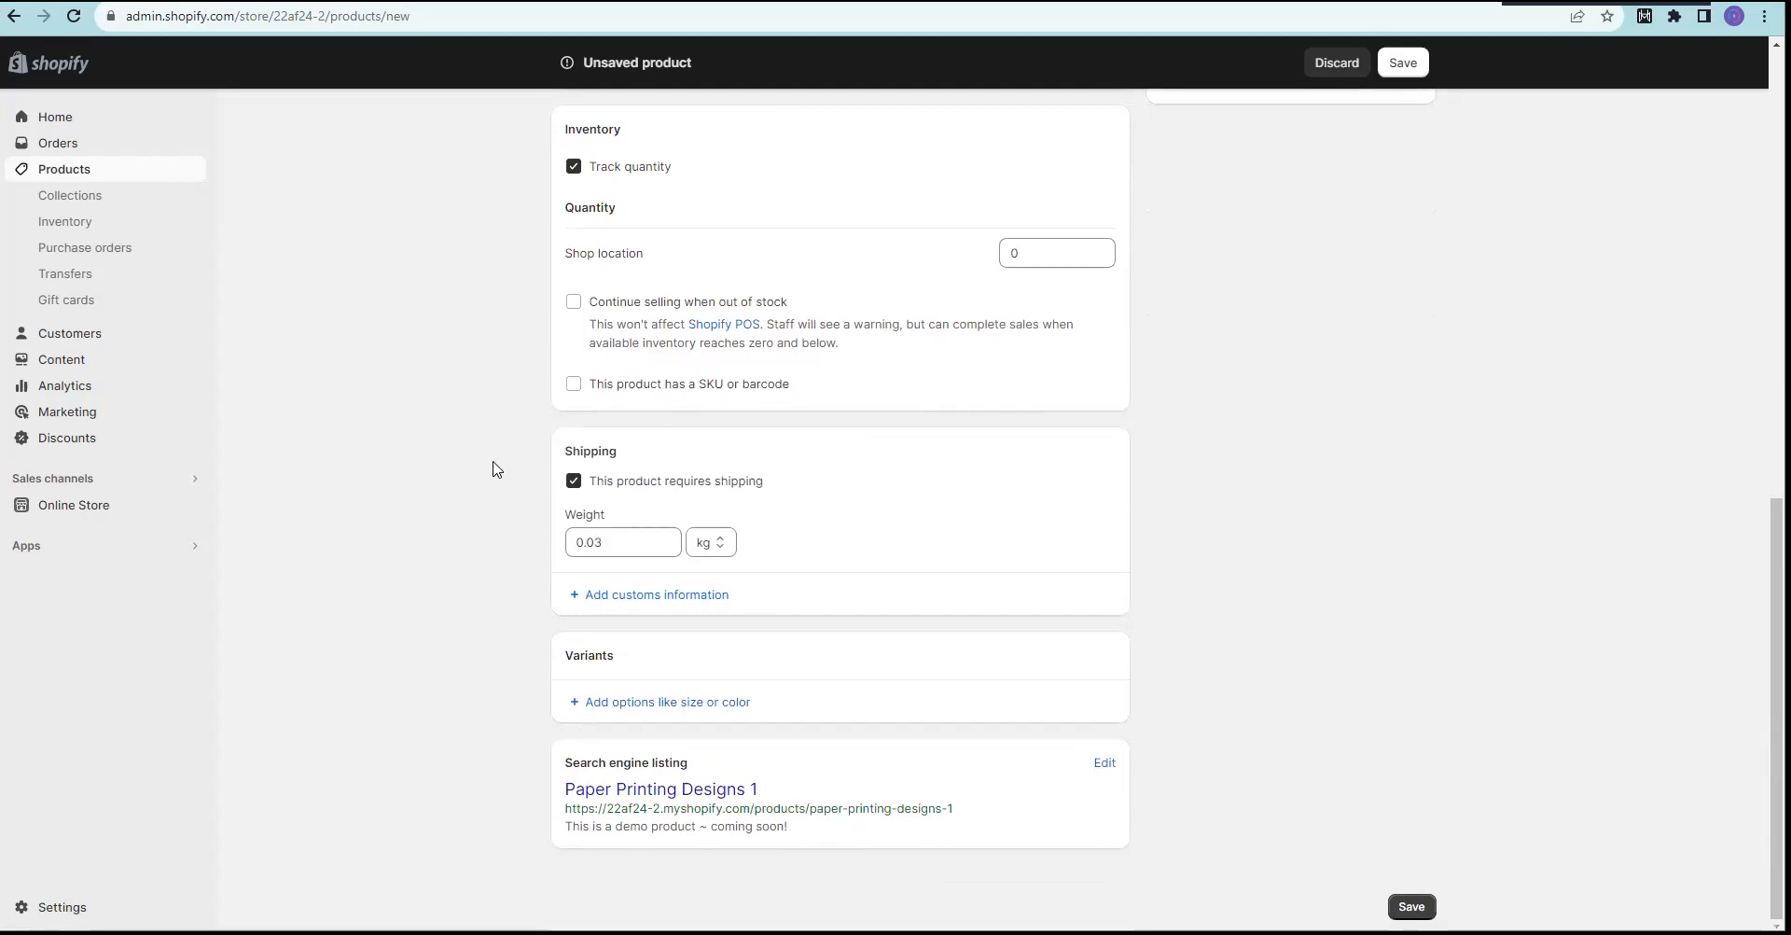
Step: Enable 'Continue selling when out of stock' and start adding a first variant option
scroll(485, 474, "up", 3)
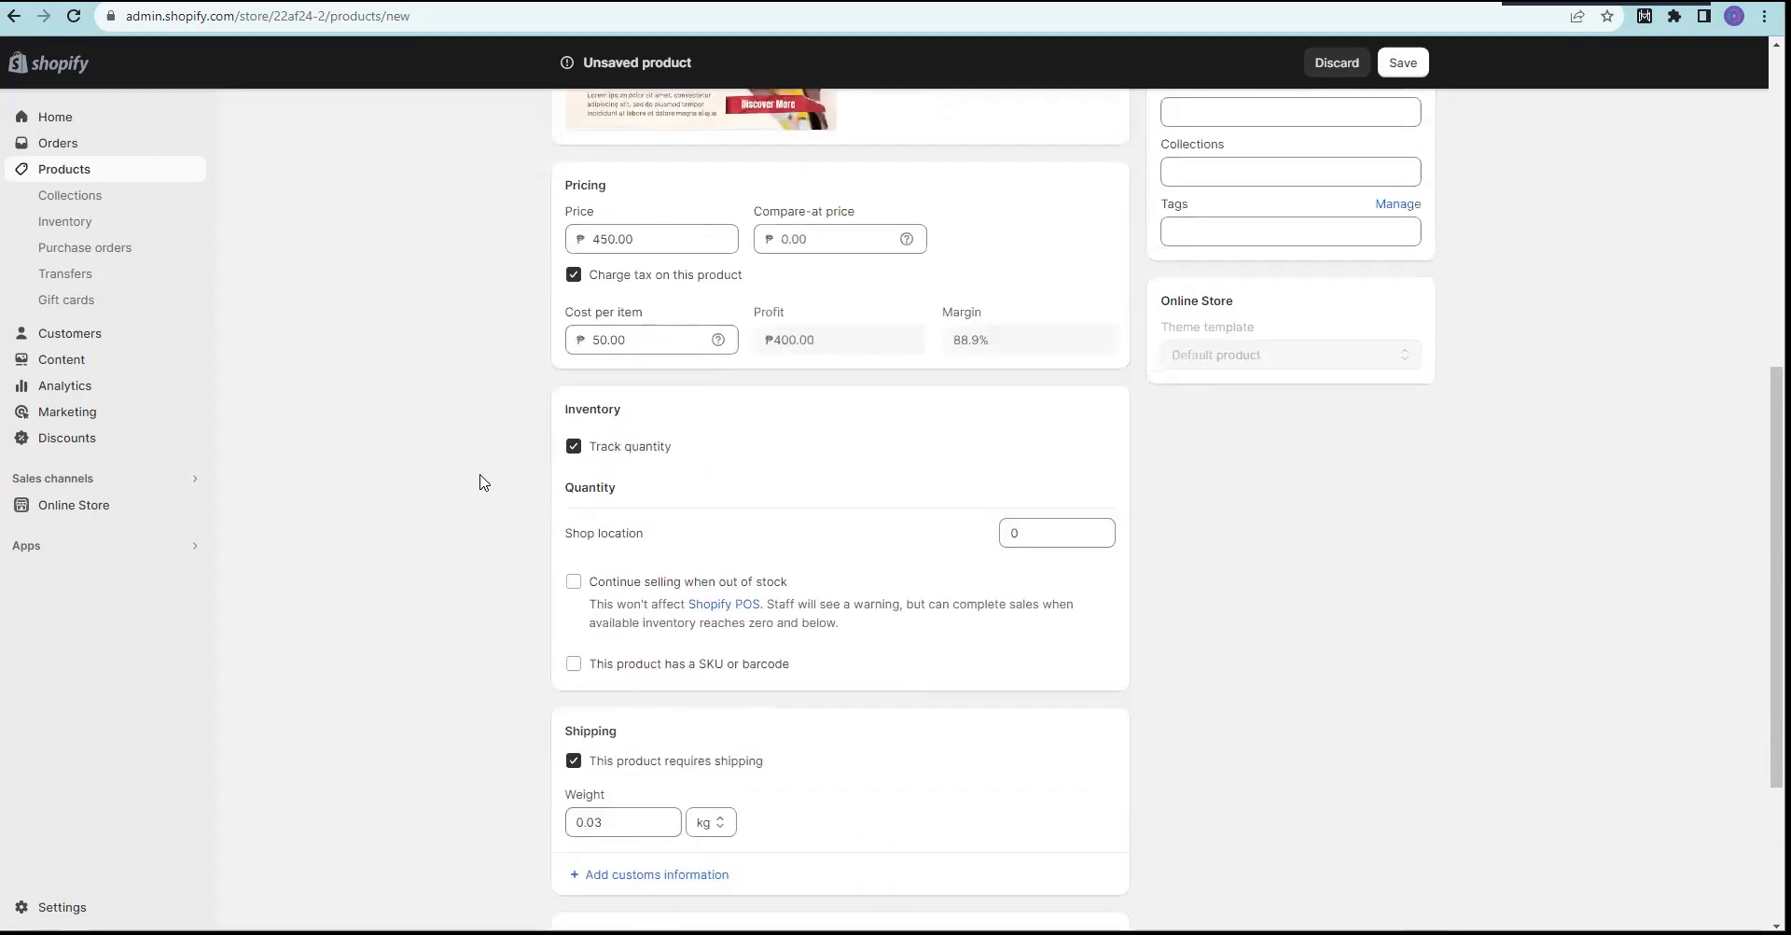
scroll(499, 551, "down", 1)
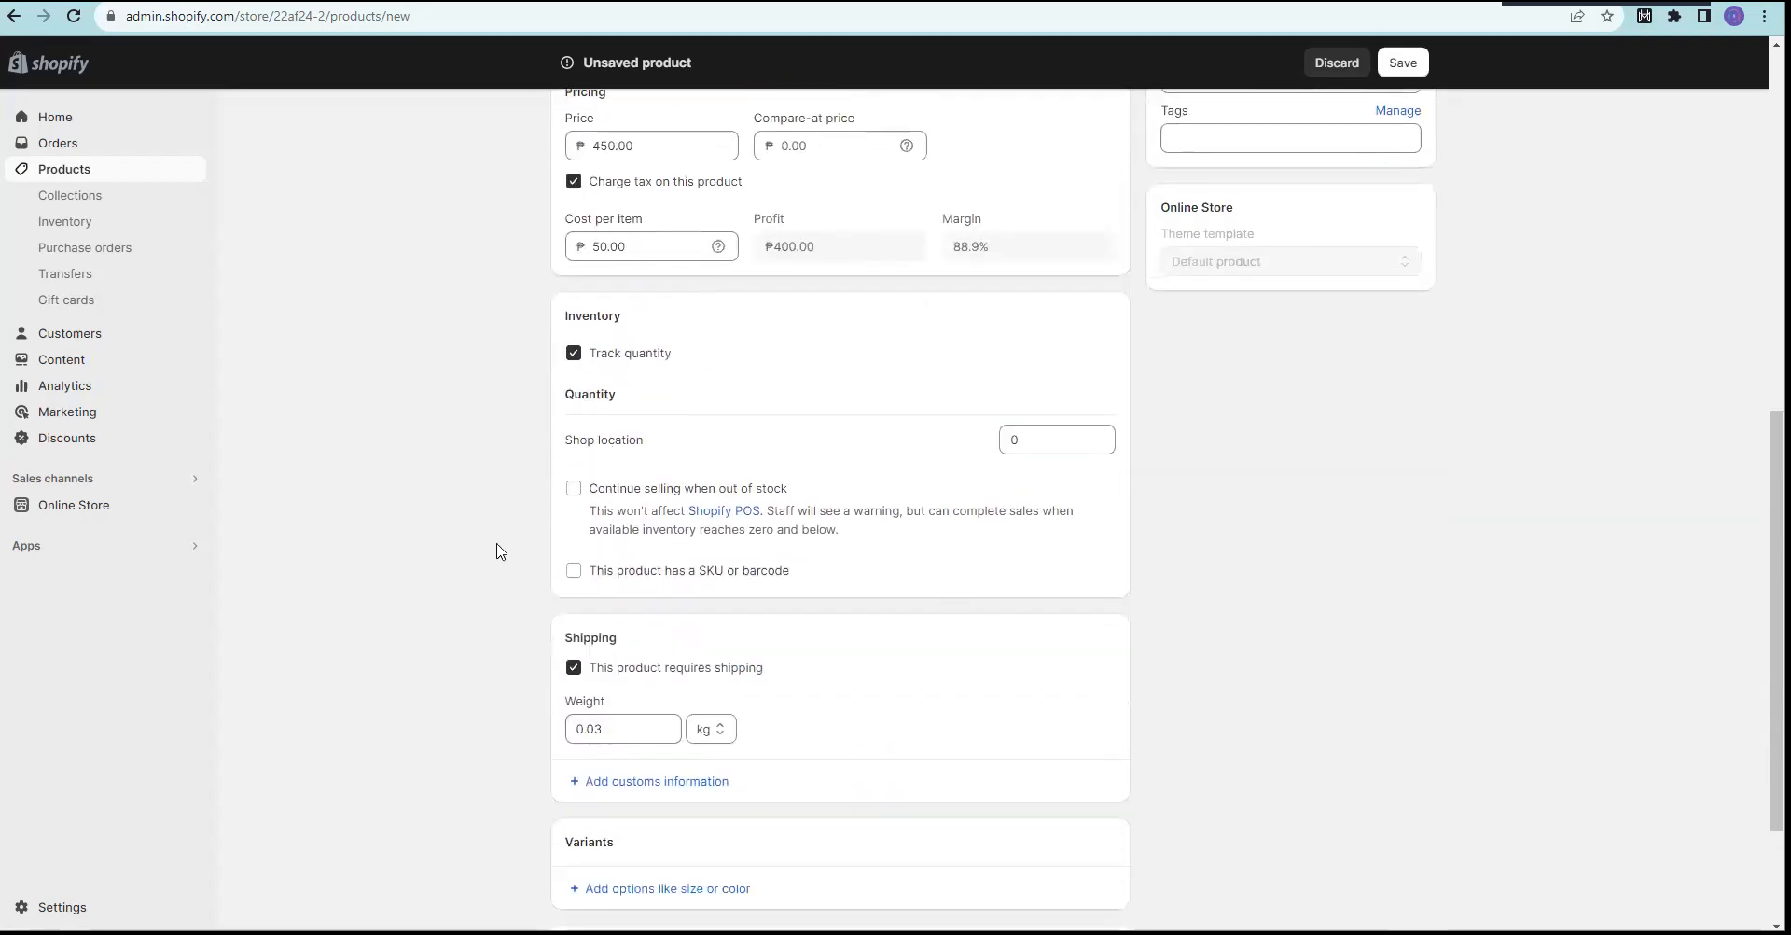
scroll(500, 545, "down", 1)
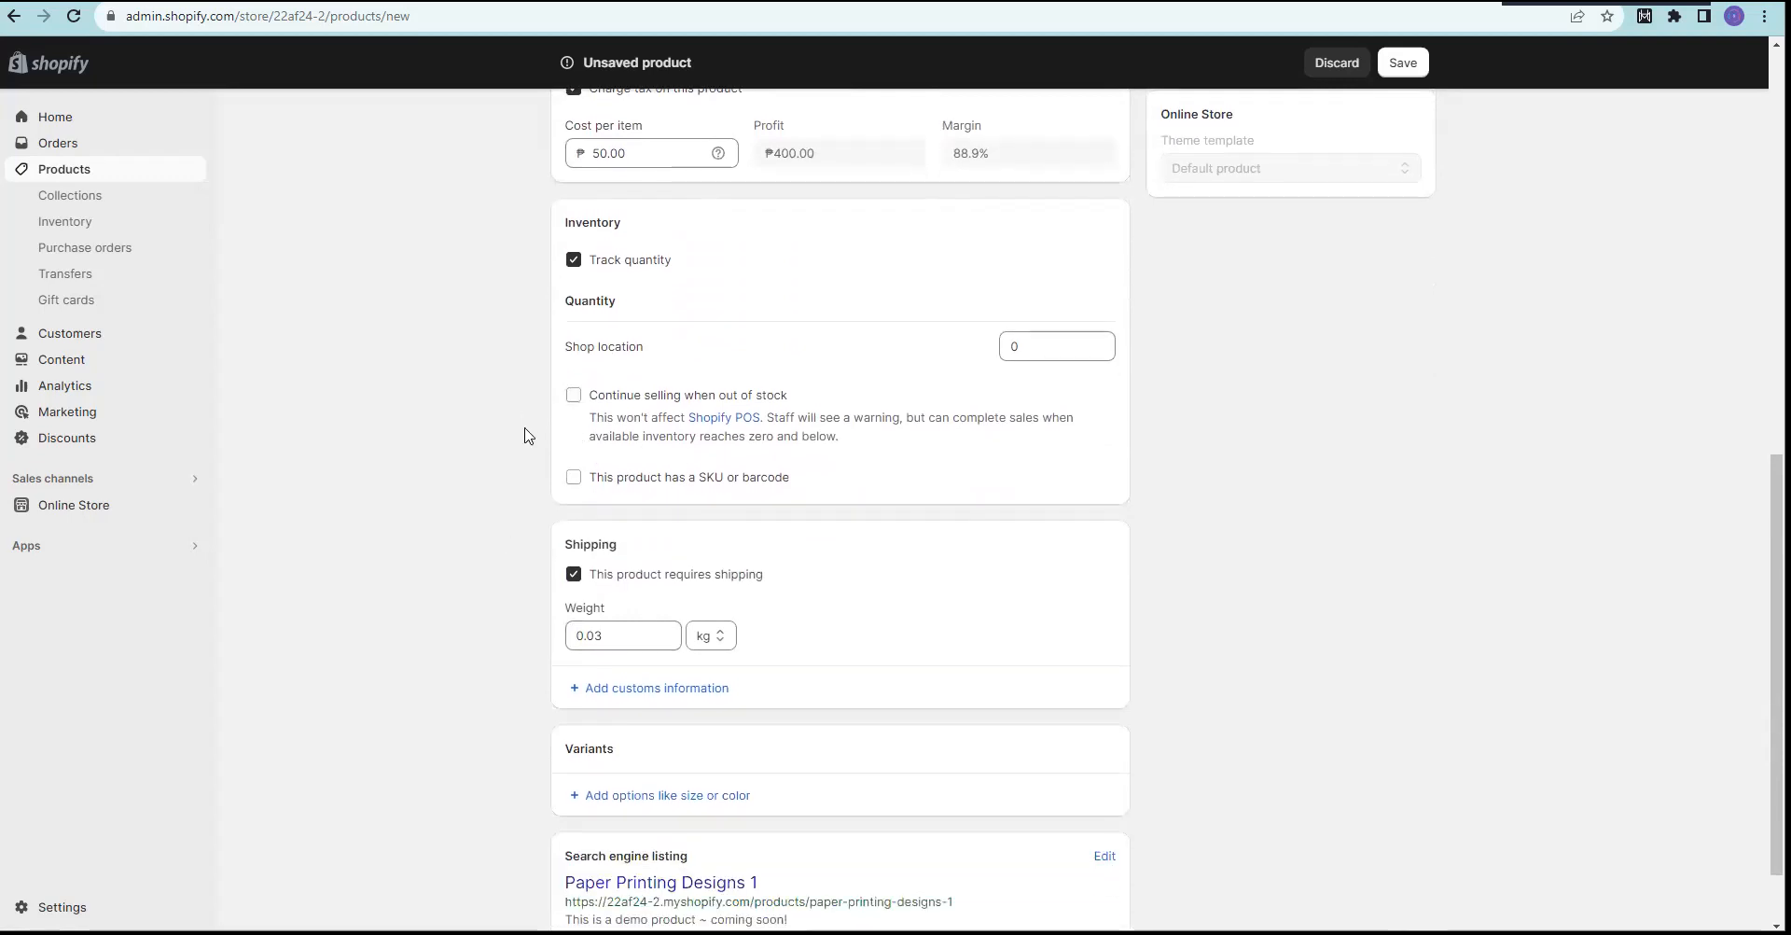
left_click(574, 394)
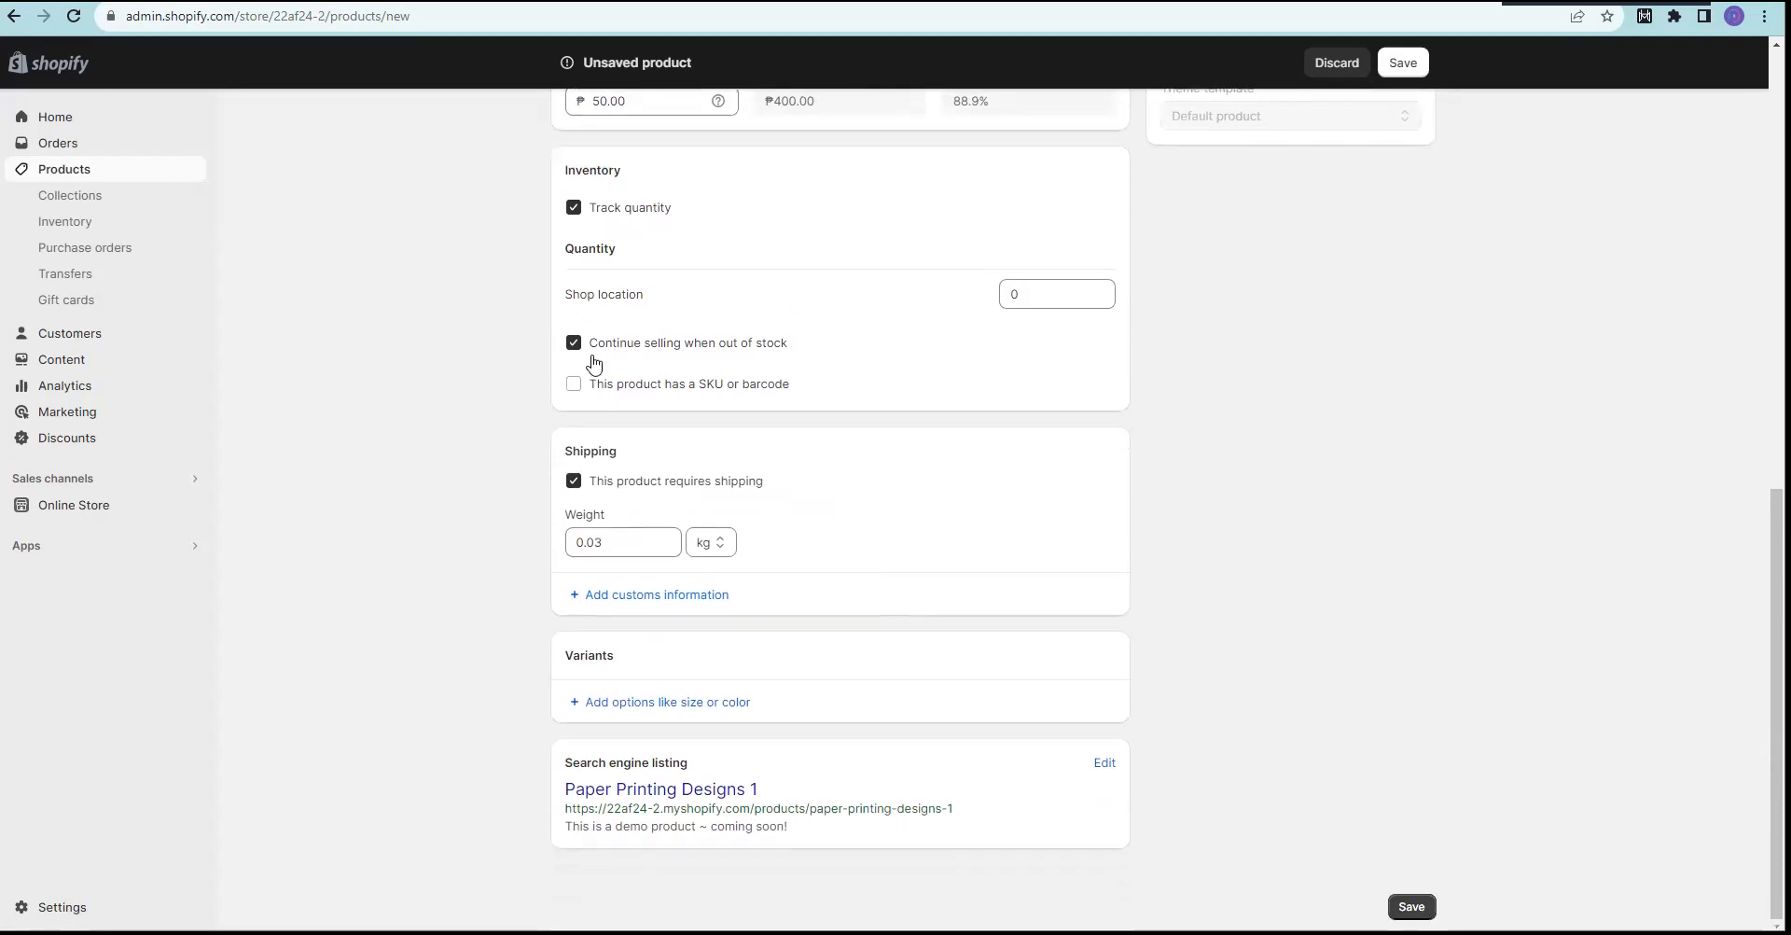
left_click(642, 709)
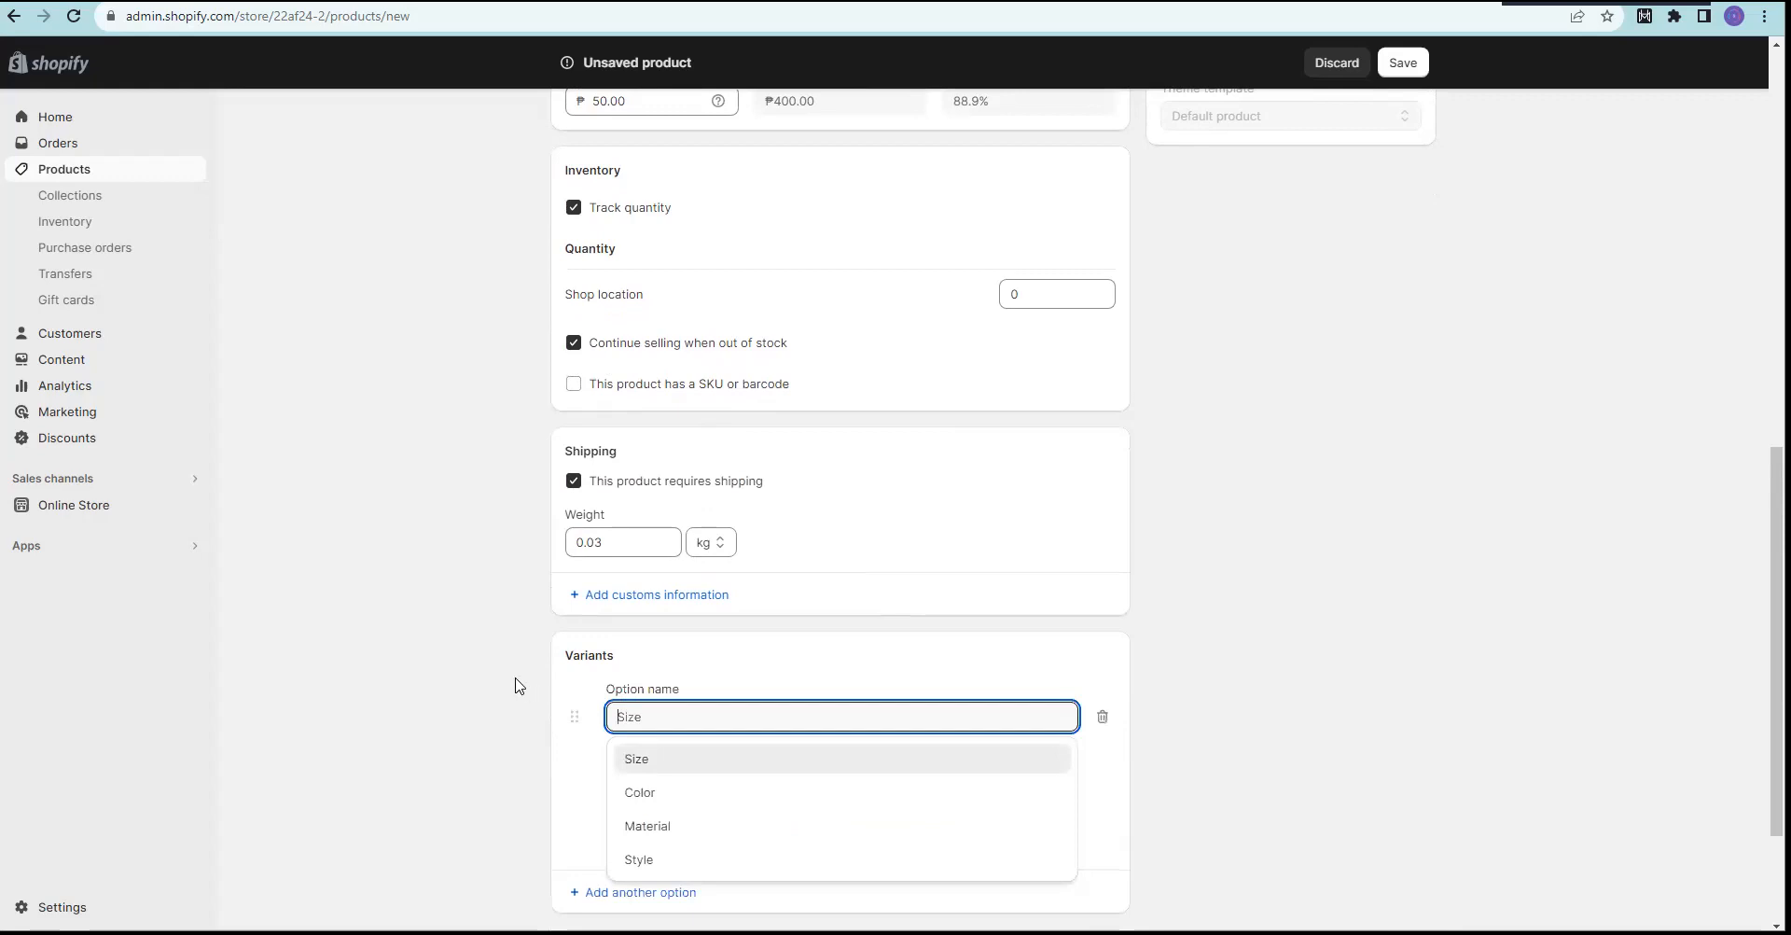
scroll(518, 690, "down", 2)
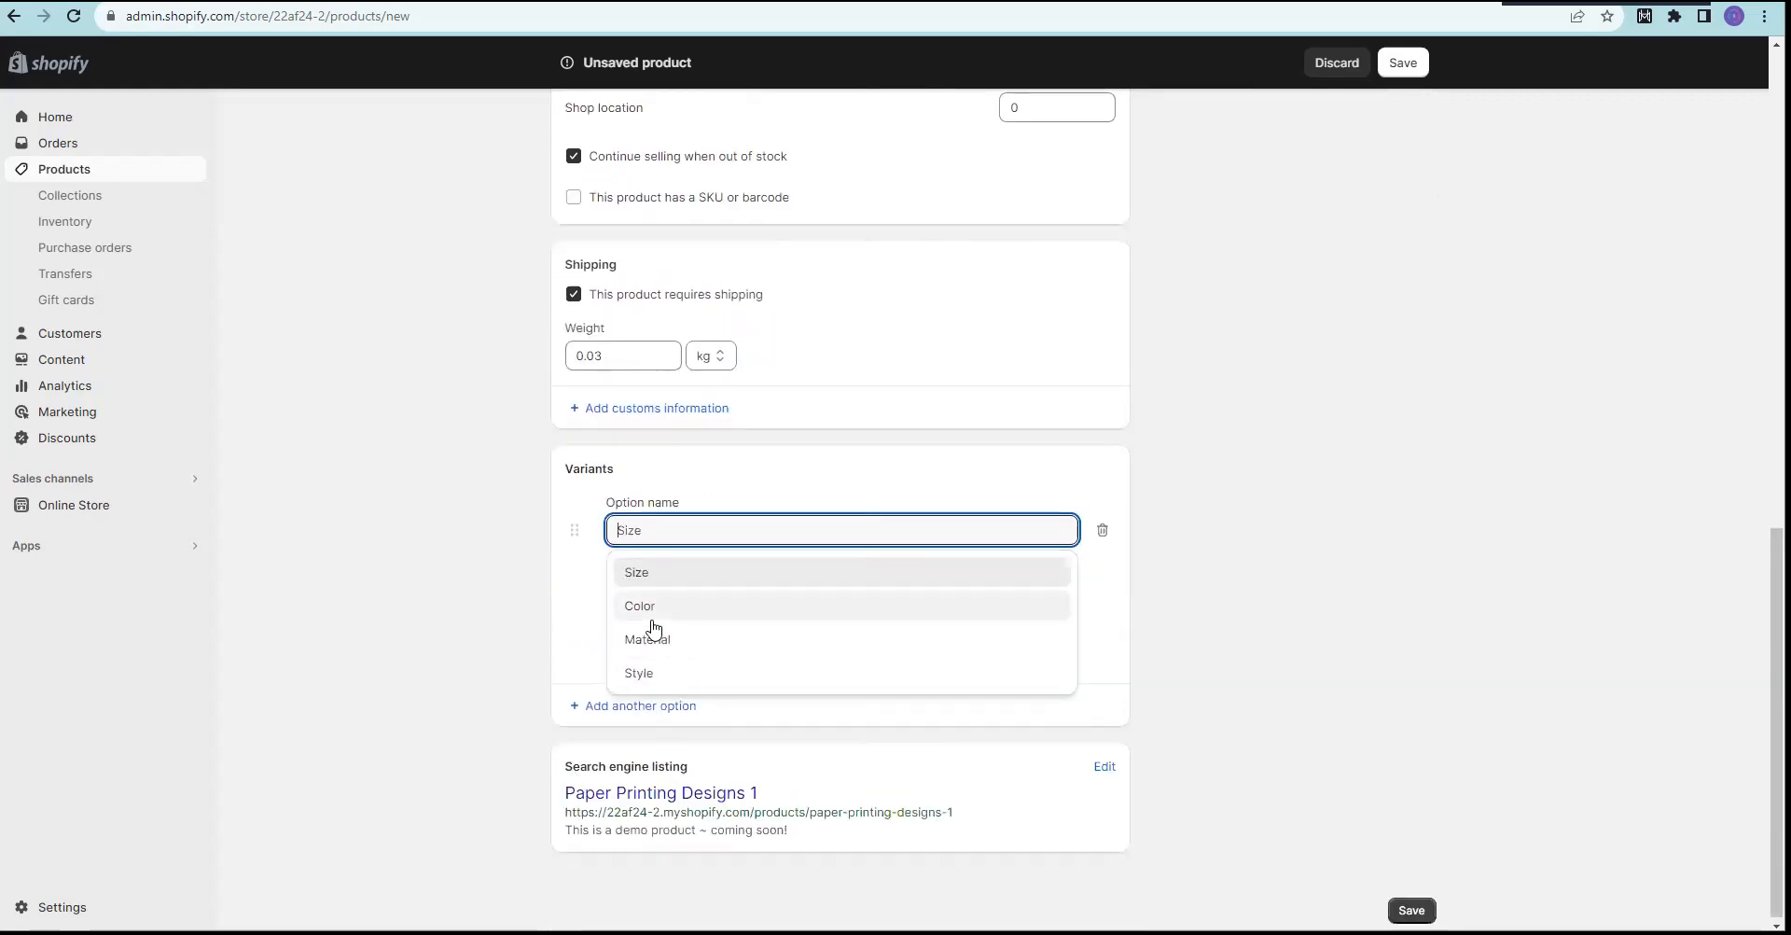
left_click(643, 607)
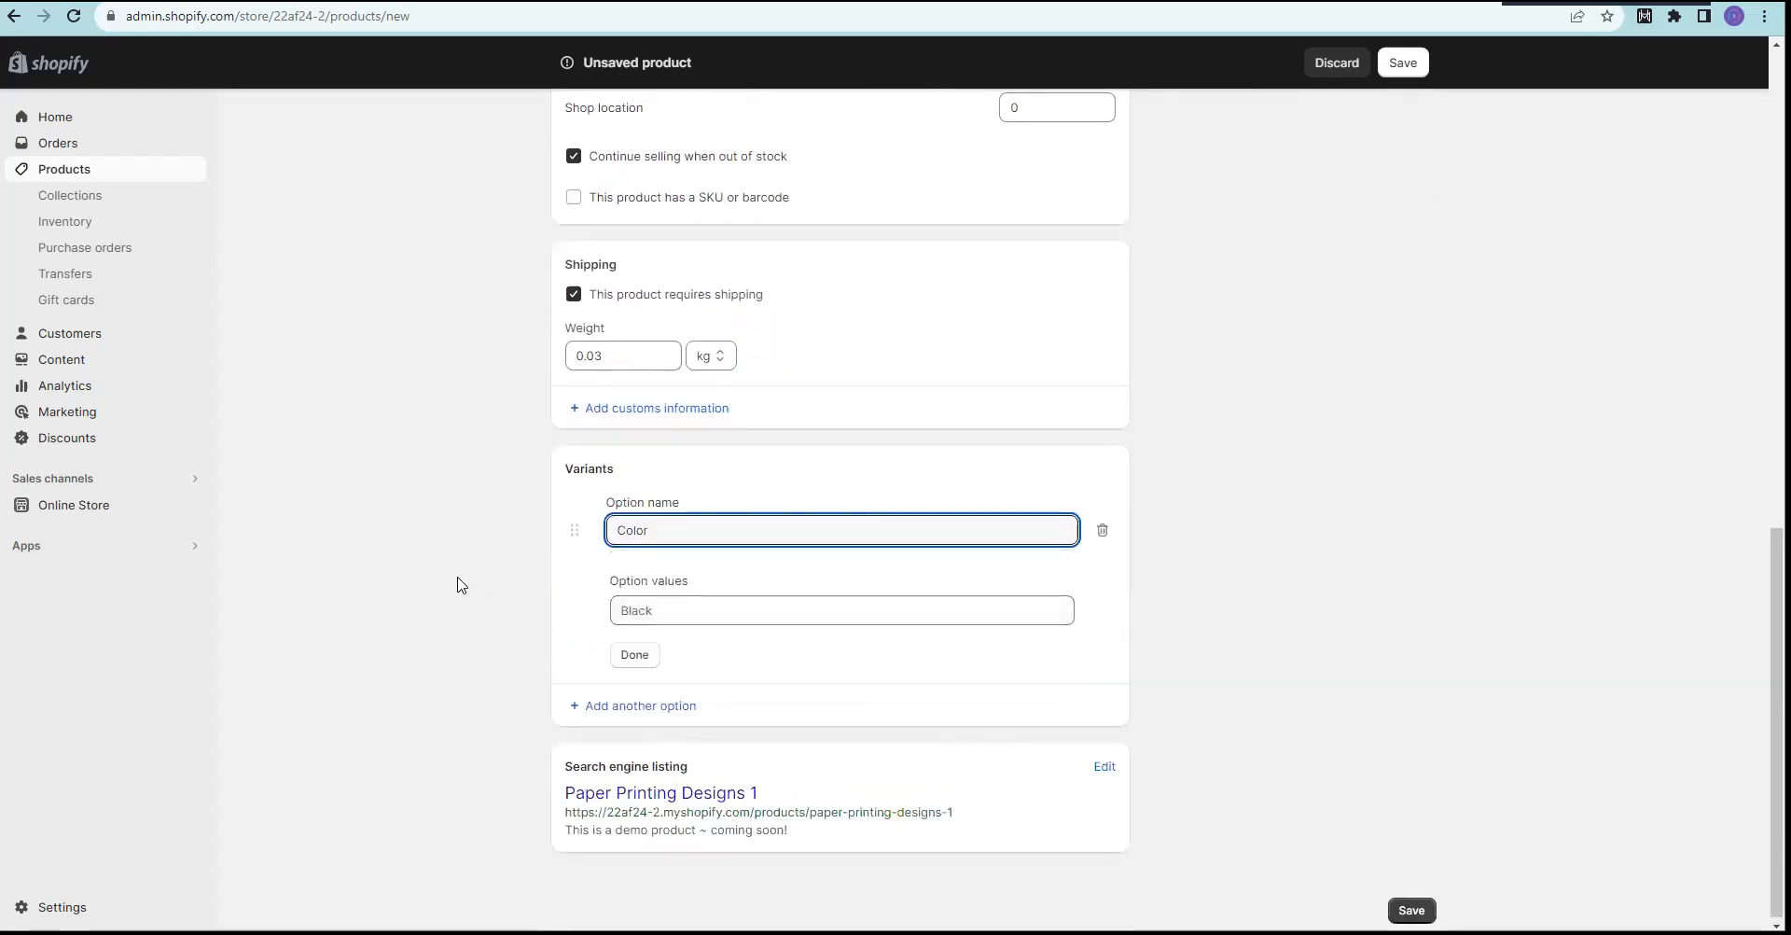
left_click(696, 604)
type("black")
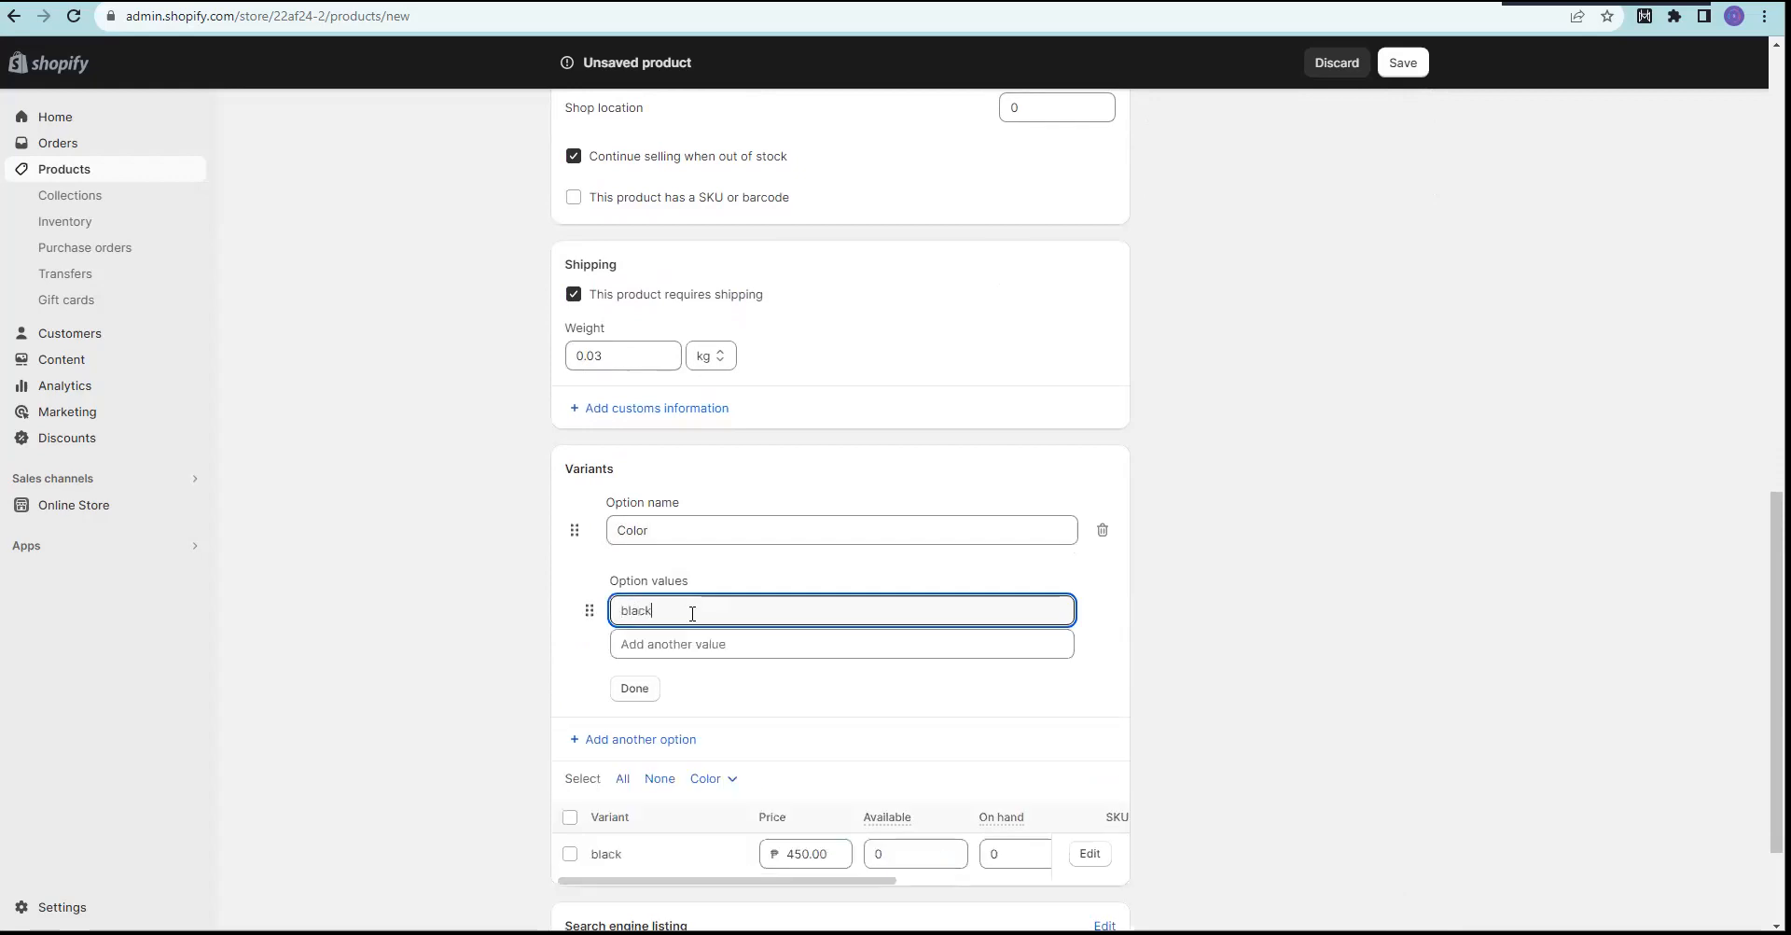
key("Return")
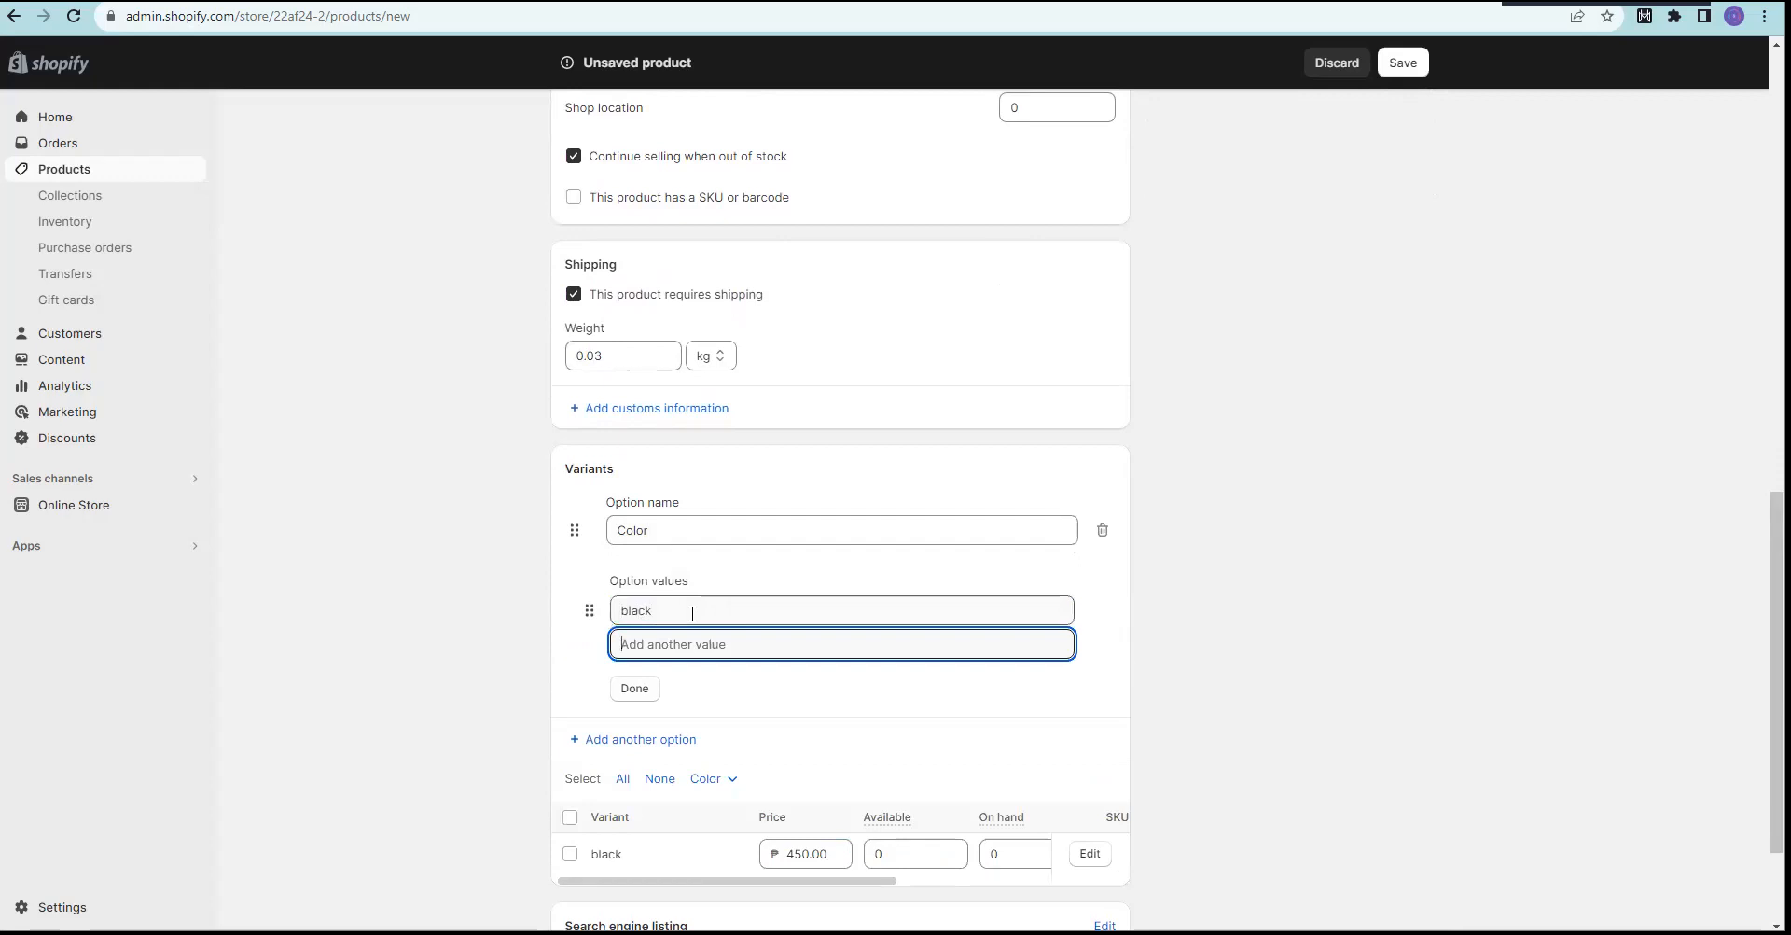
type("orang")
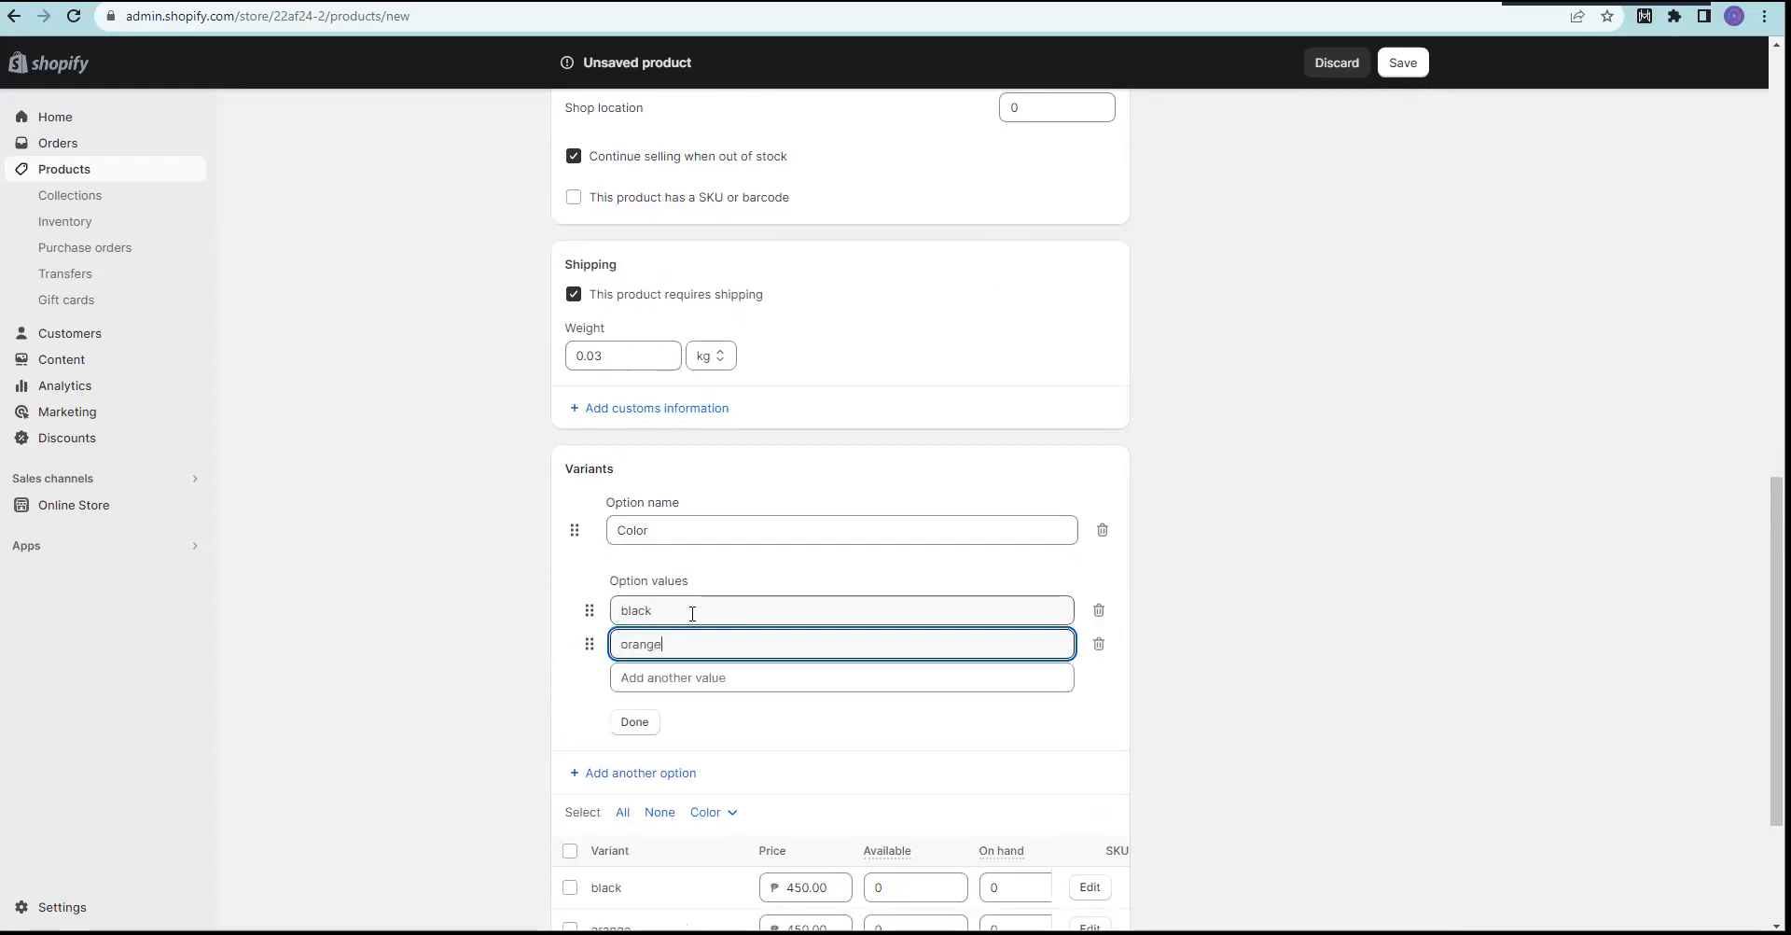
type("e")
key("Return")
left_click(455, 586)
left_click(1103, 652)
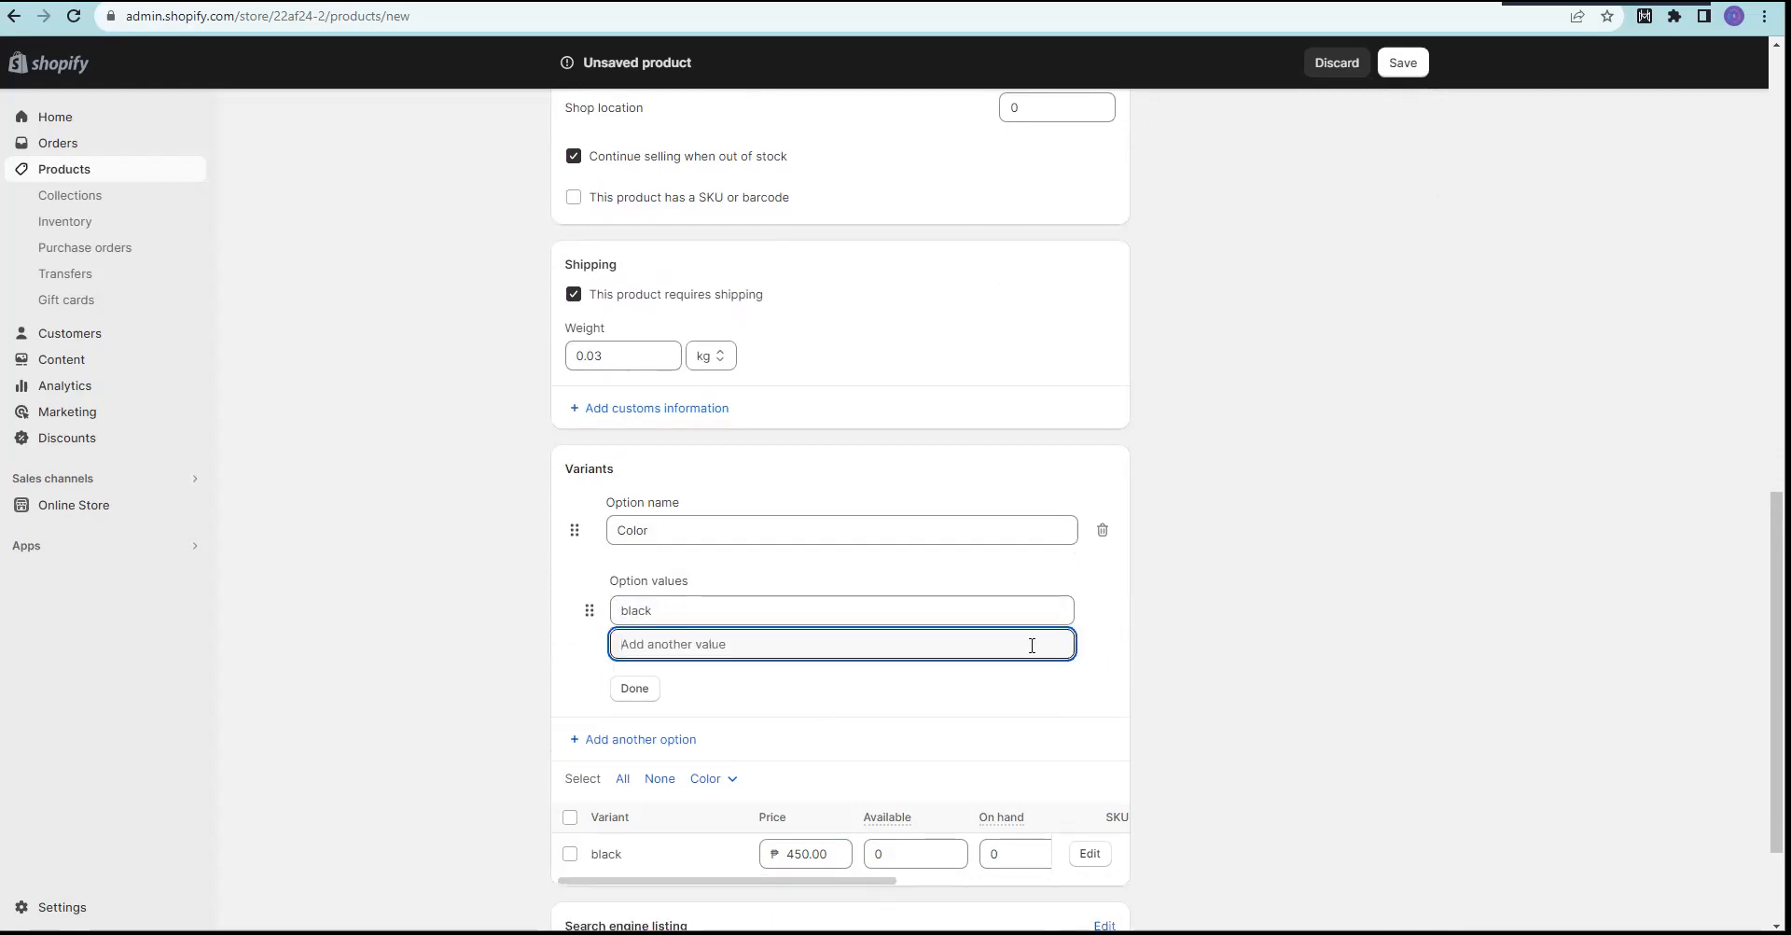
left_click(1044, 613)
key("BackSpace")
left_click(399, 591)
left_click(704, 529)
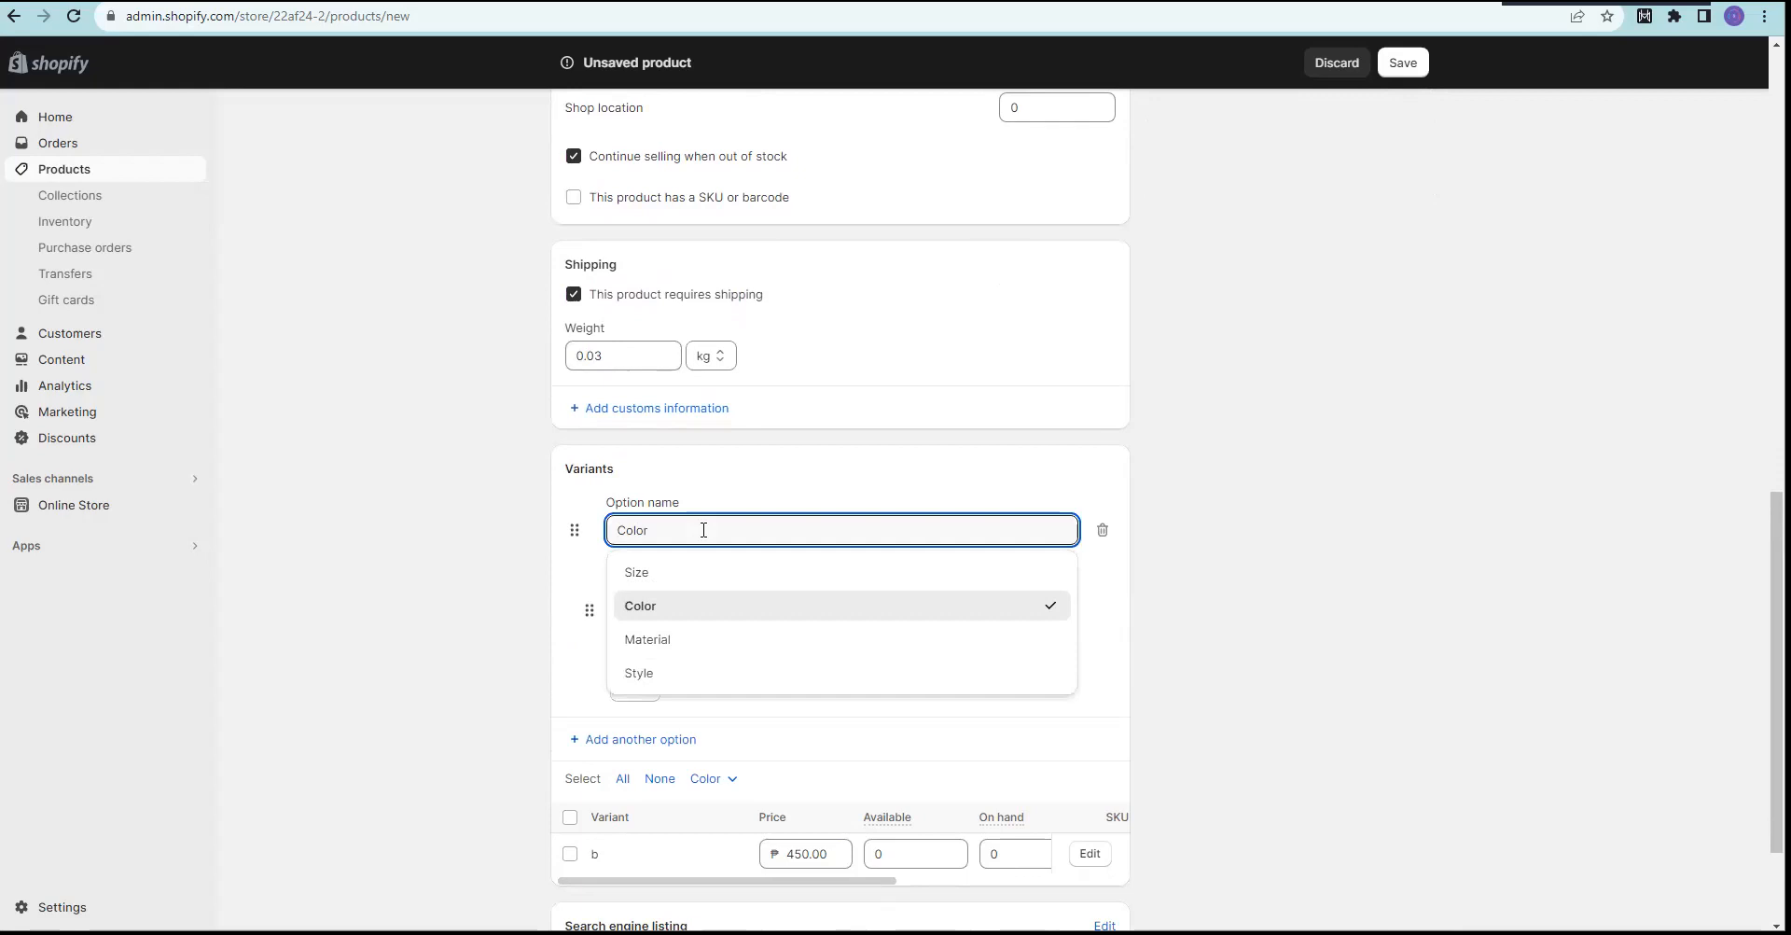
left_click(484, 553)
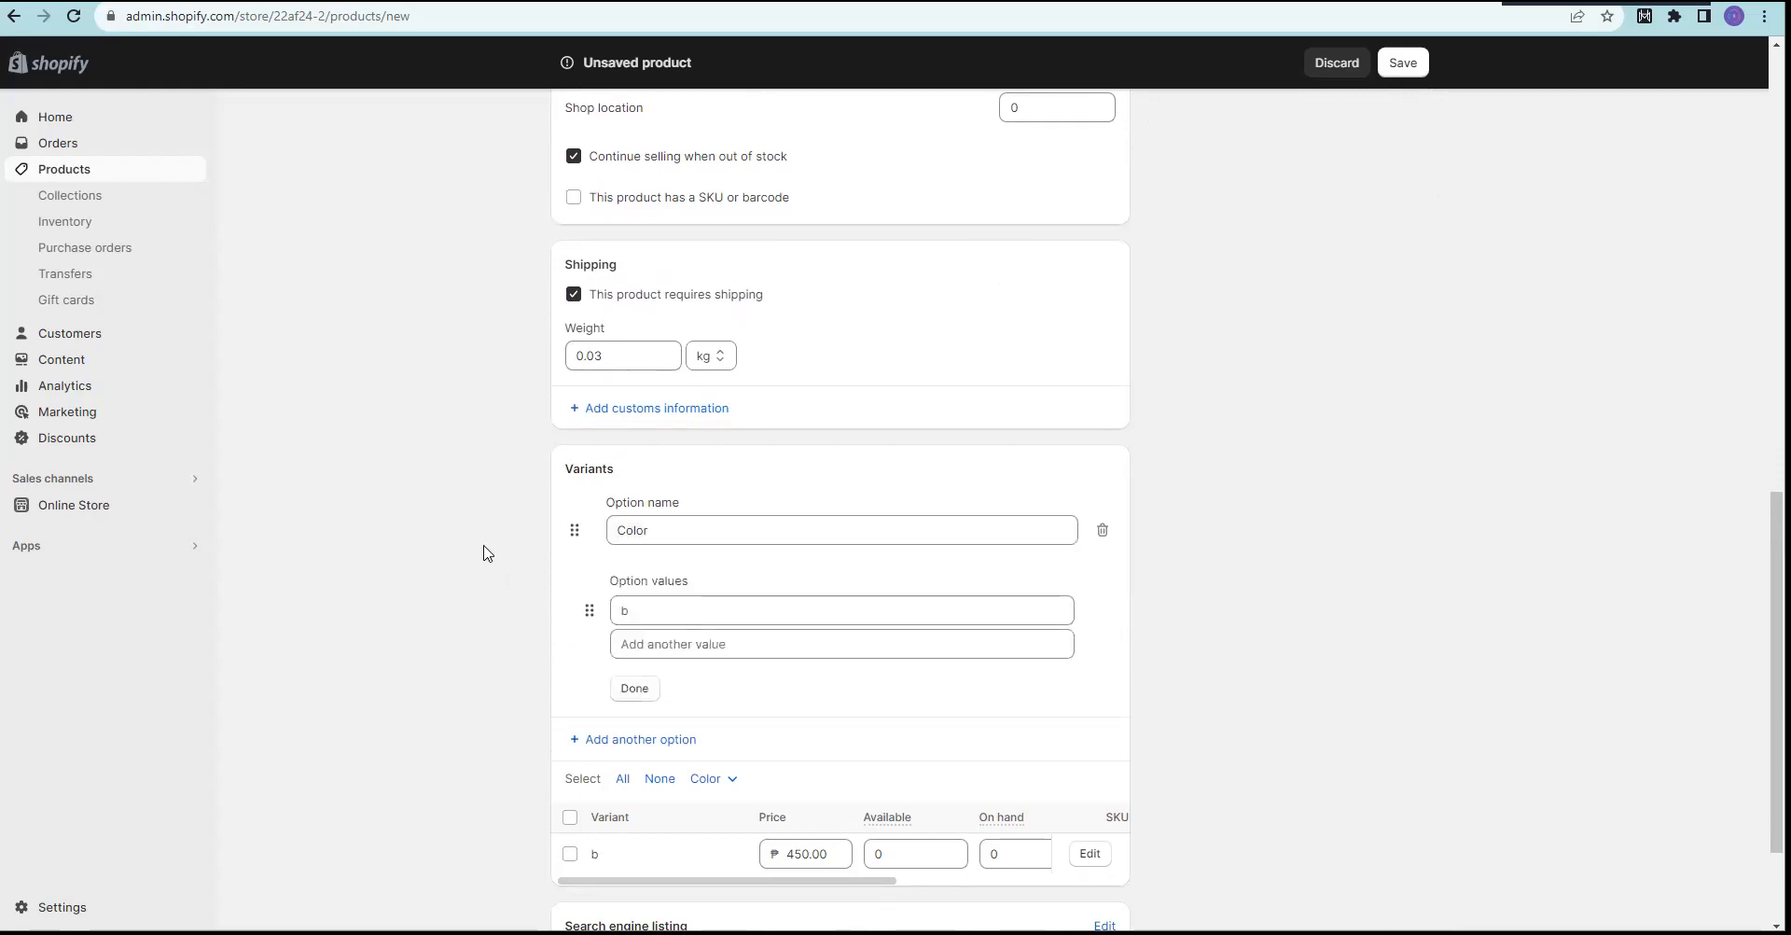
left_click(660, 604)
double_click(432, 656)
left_click(647, 616)
left_click(444, 614)
left_click(636, 689)
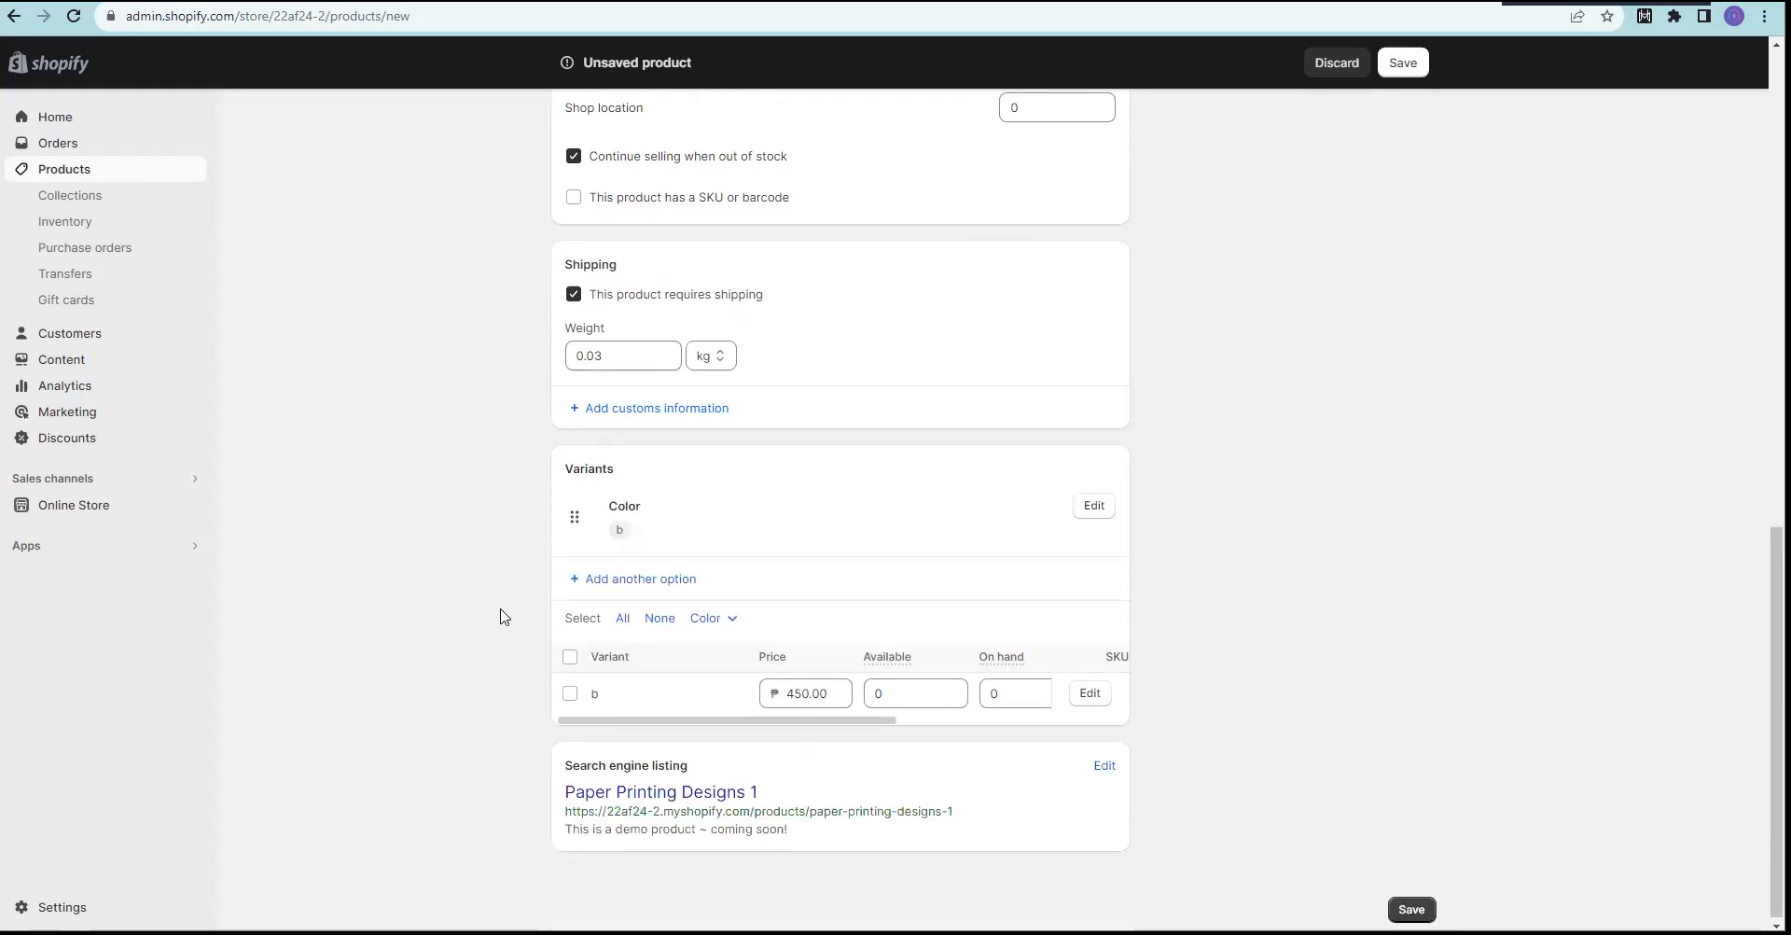
left_click(1097, 507)
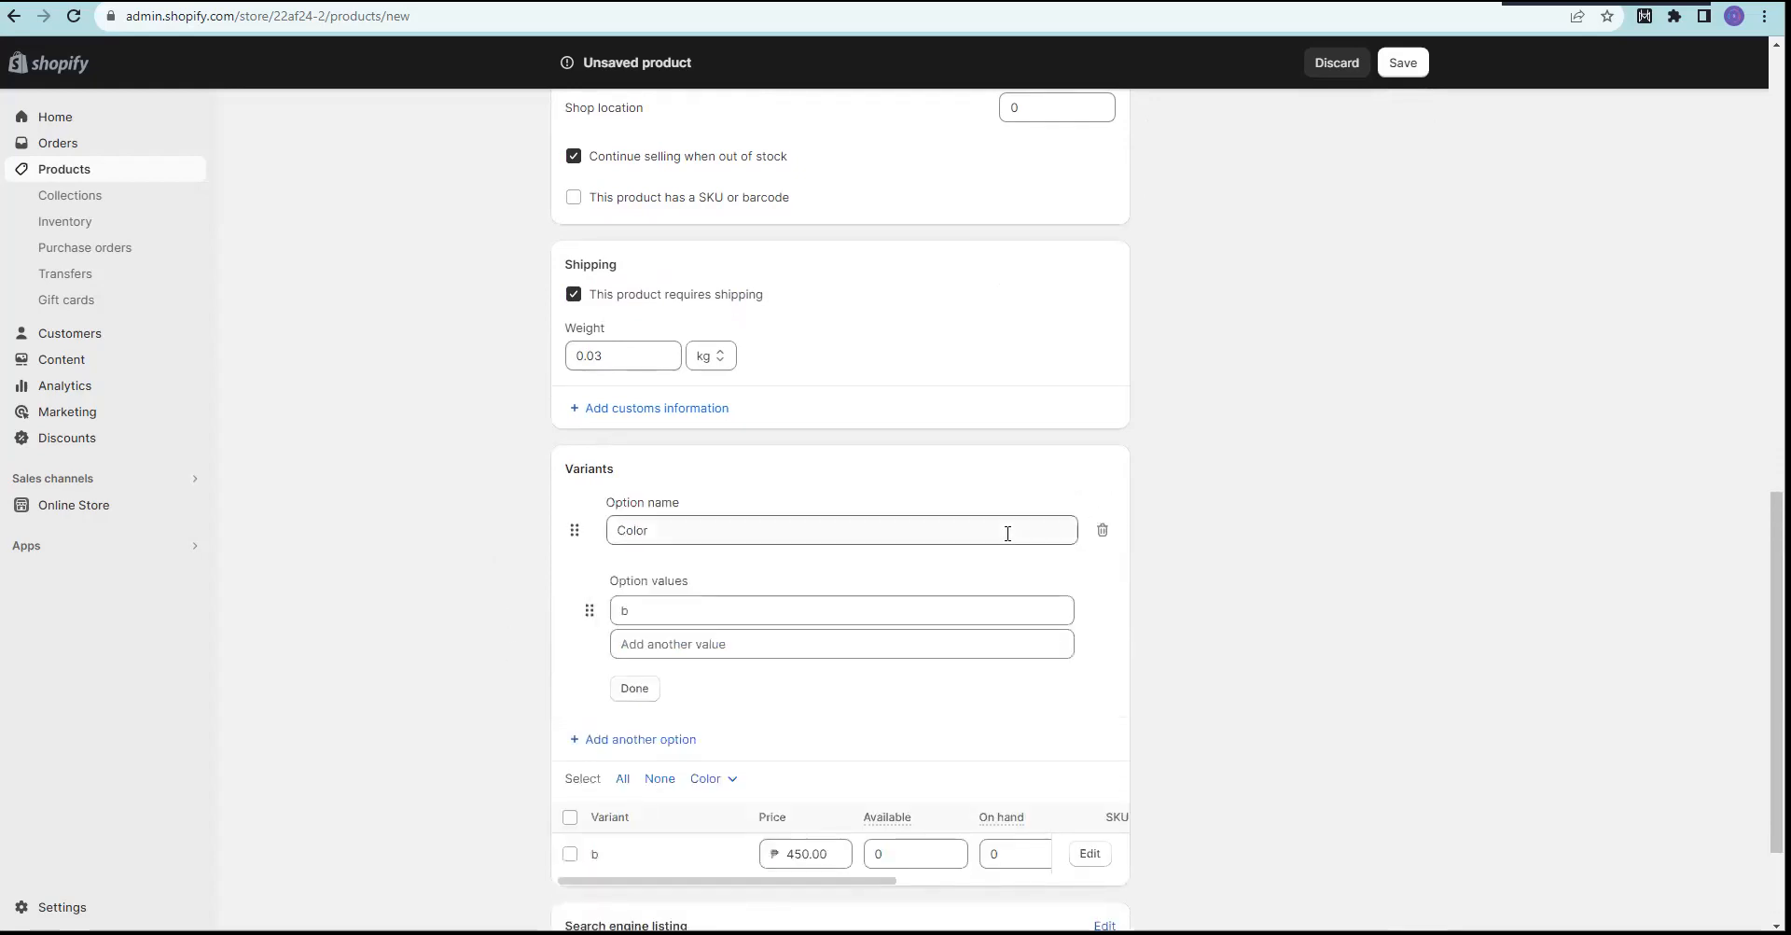
left_click(1102, 531)
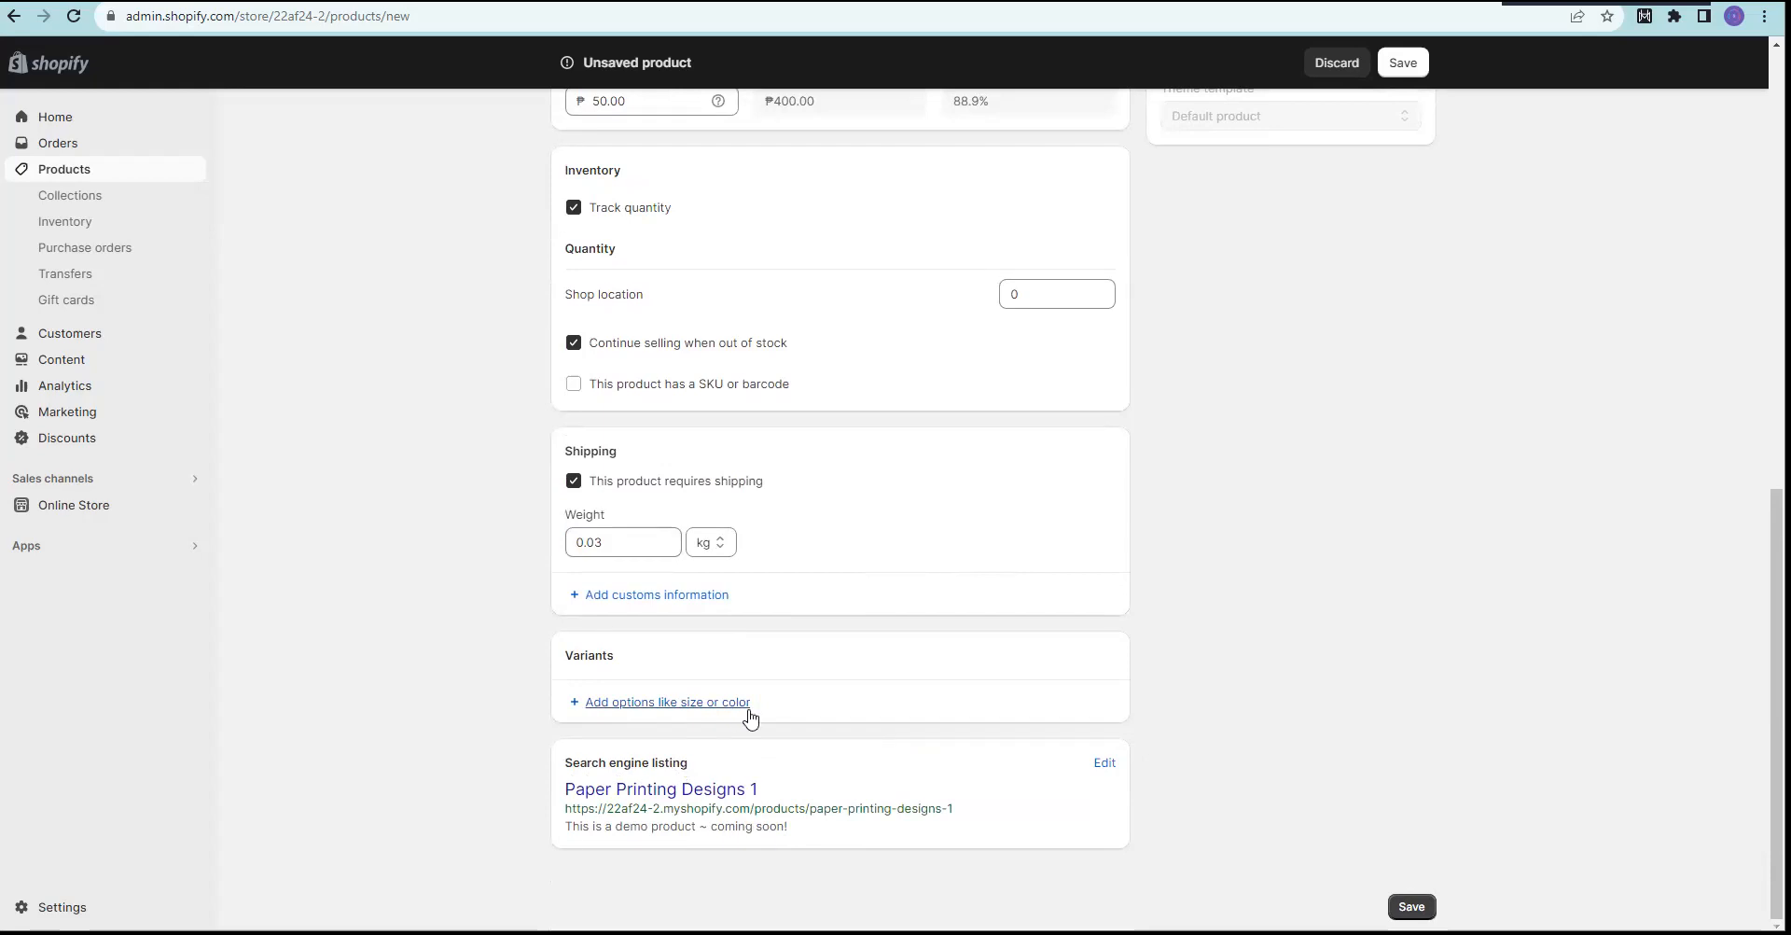
Step: Review the Add product form and save Paper Printing Designs 1 as a new product
scroll(578, 619, "up", 3)
scroll(579, 619, "up", 7)
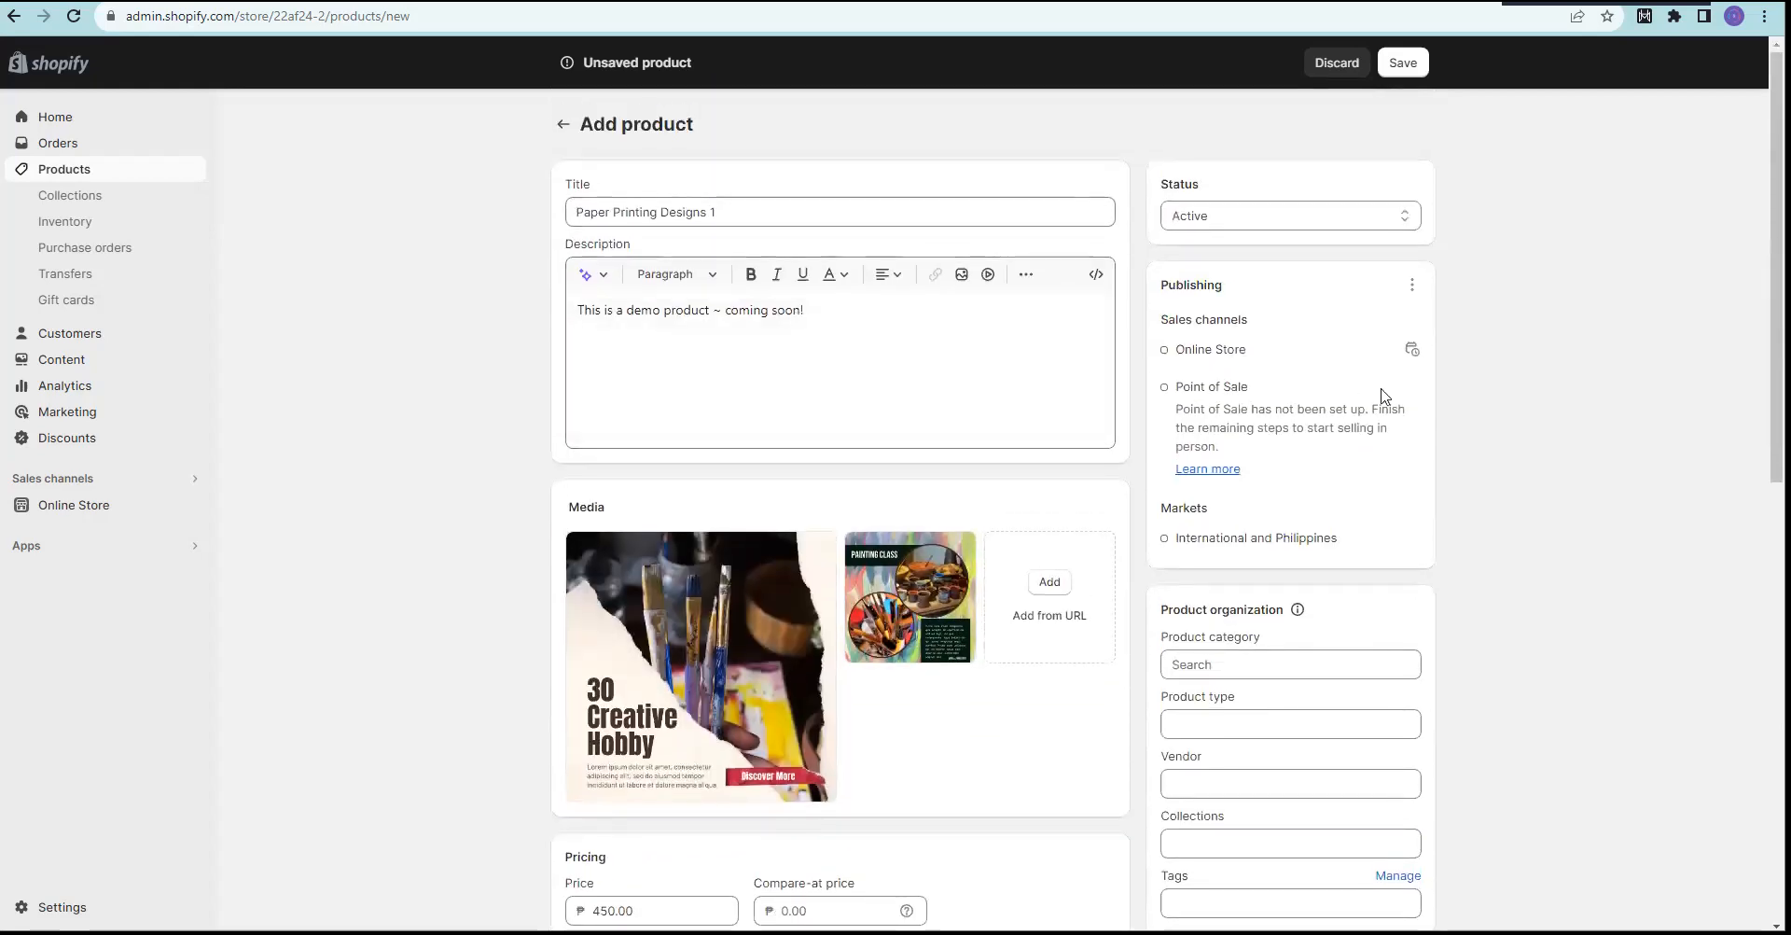
scroll(1539, 504, "down", 10)
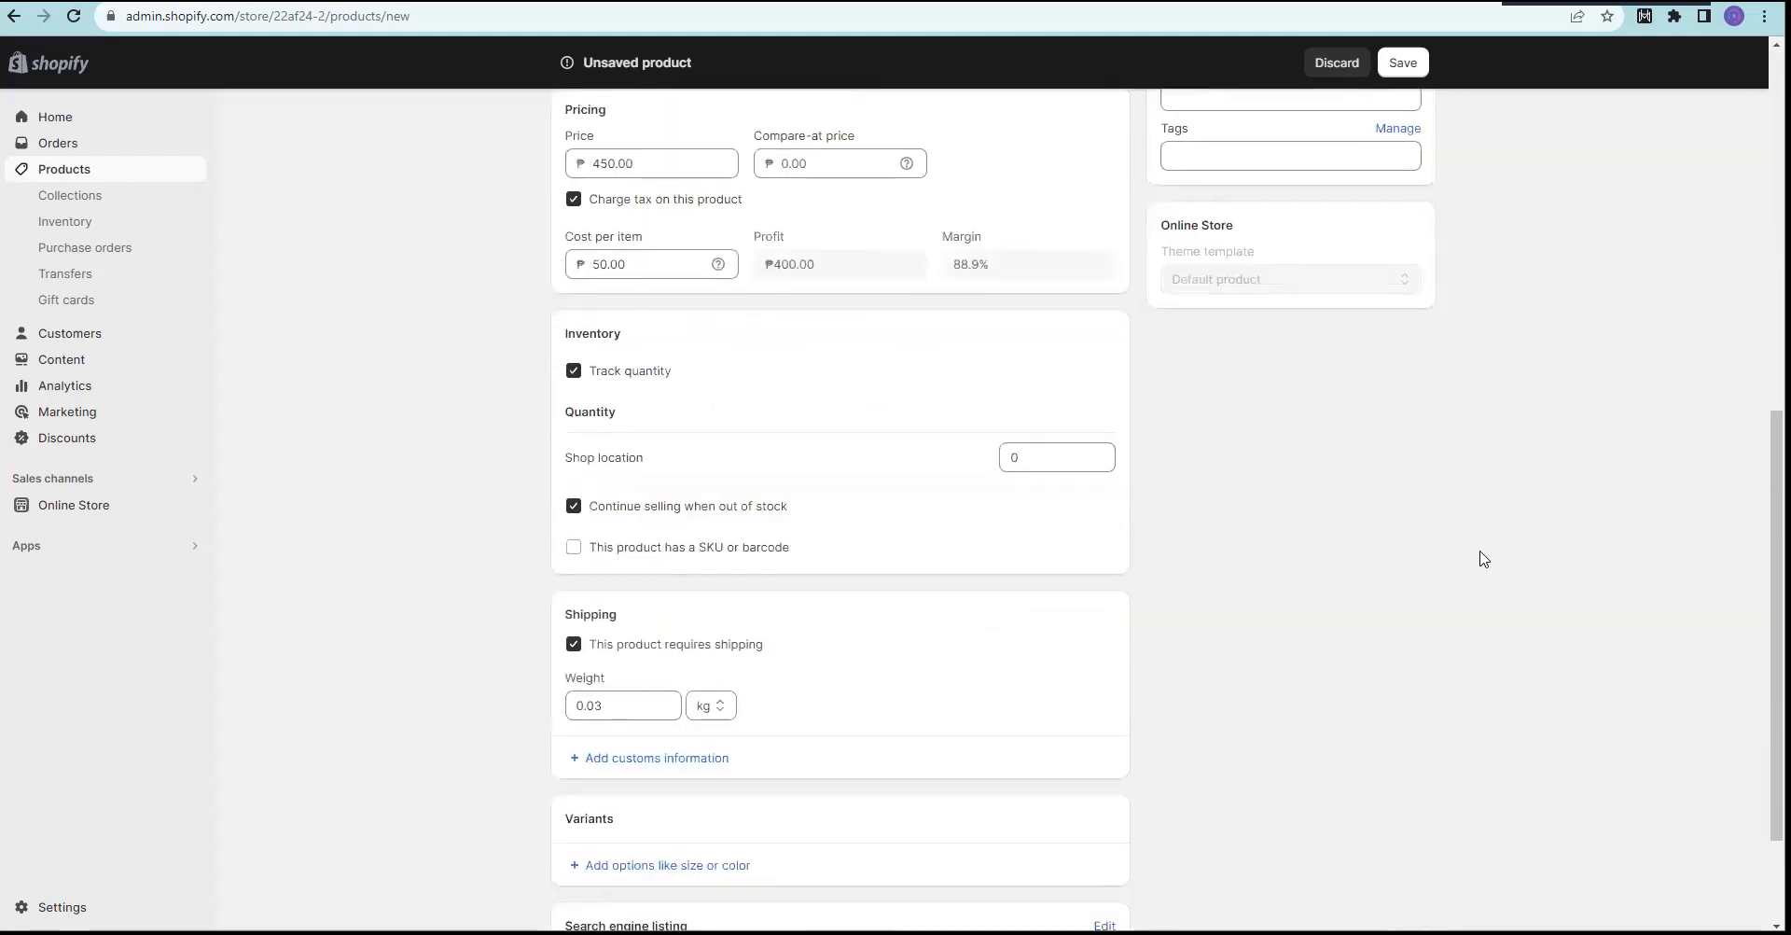
left_click(1412, 906)
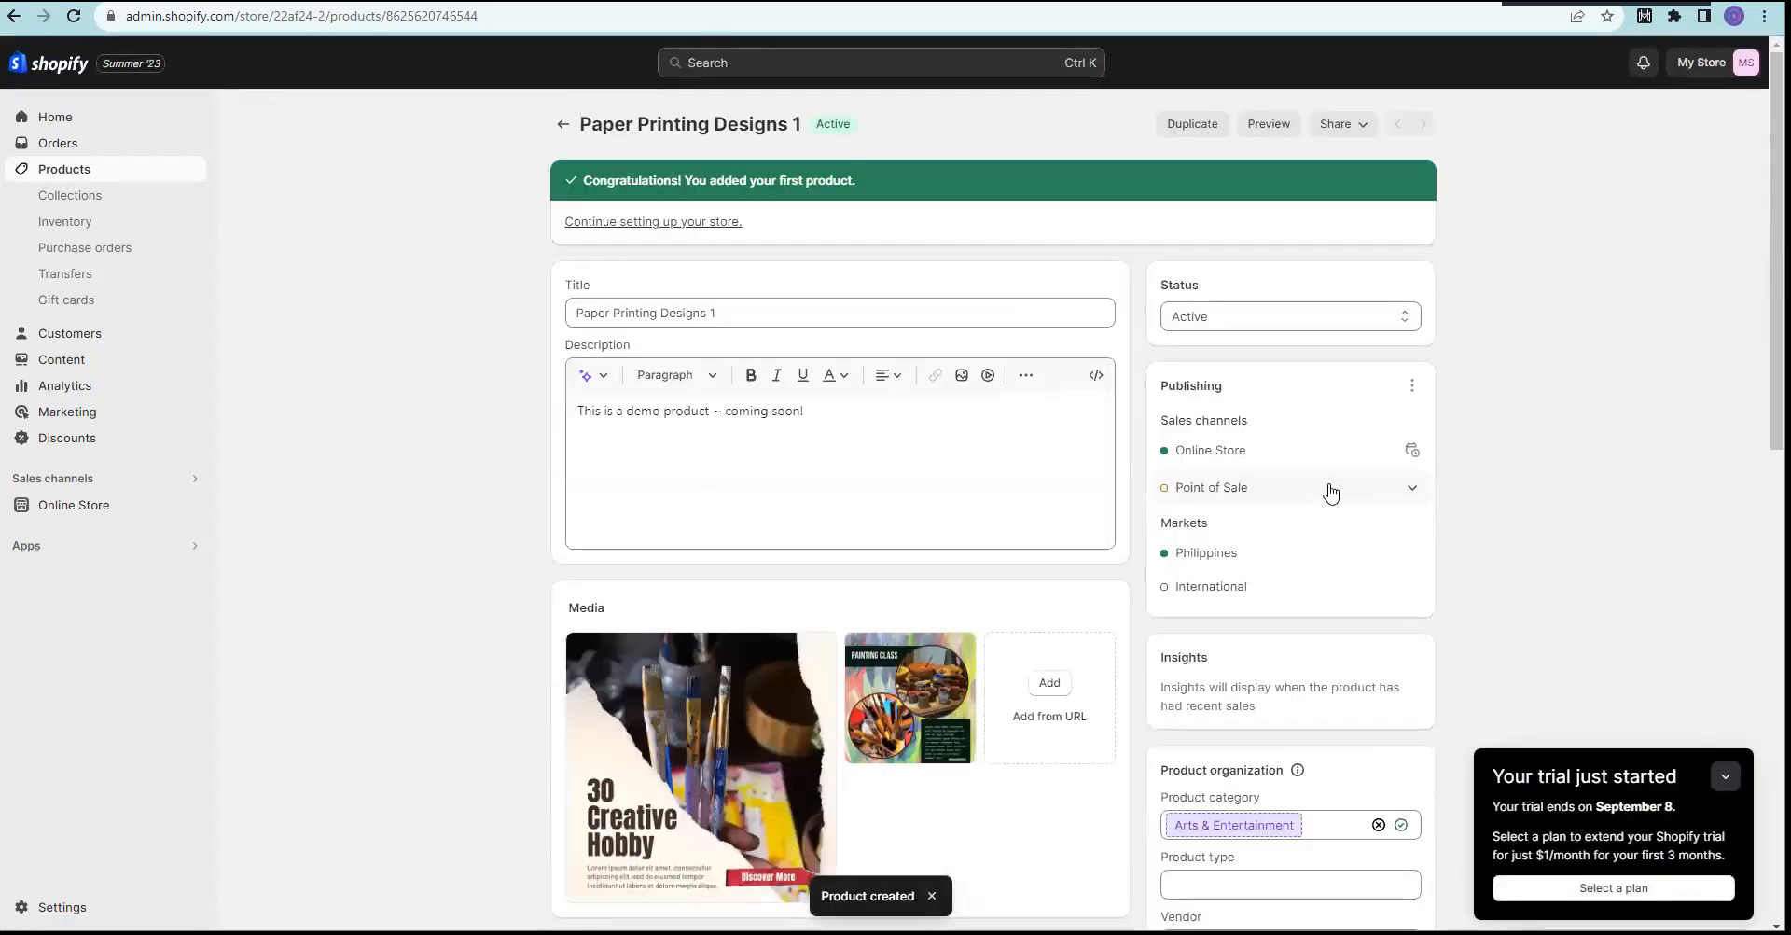
left_click_drag(610, 184, 808, 185)
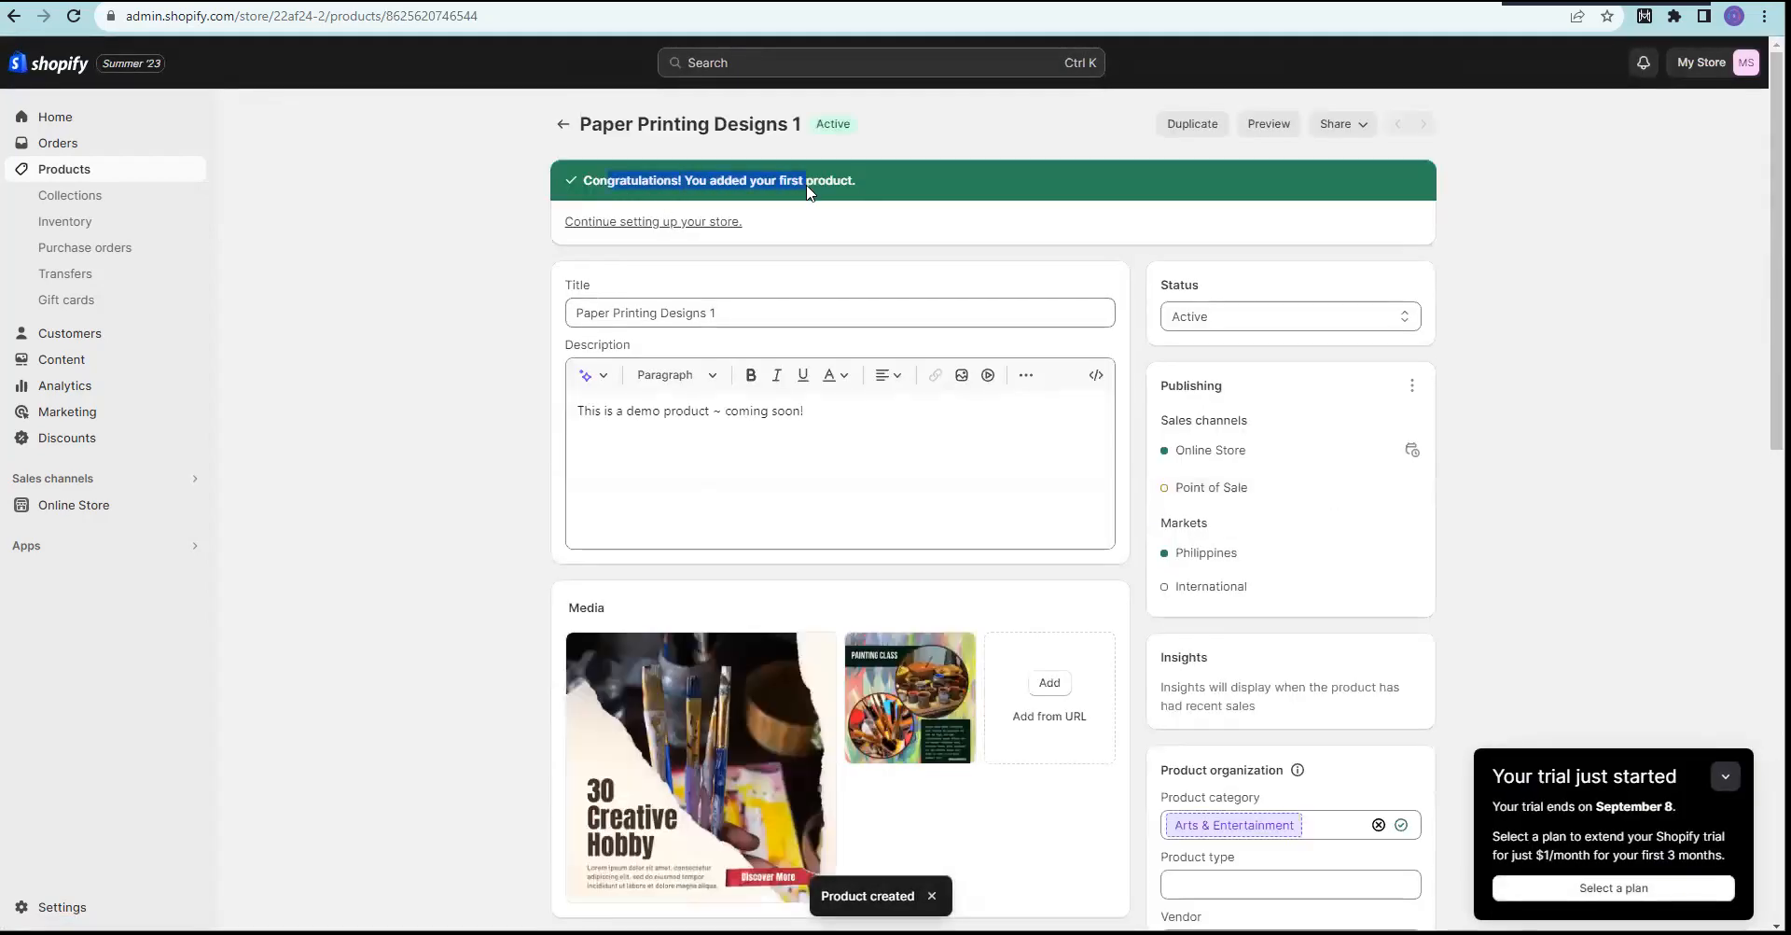
left_click(415, 267)
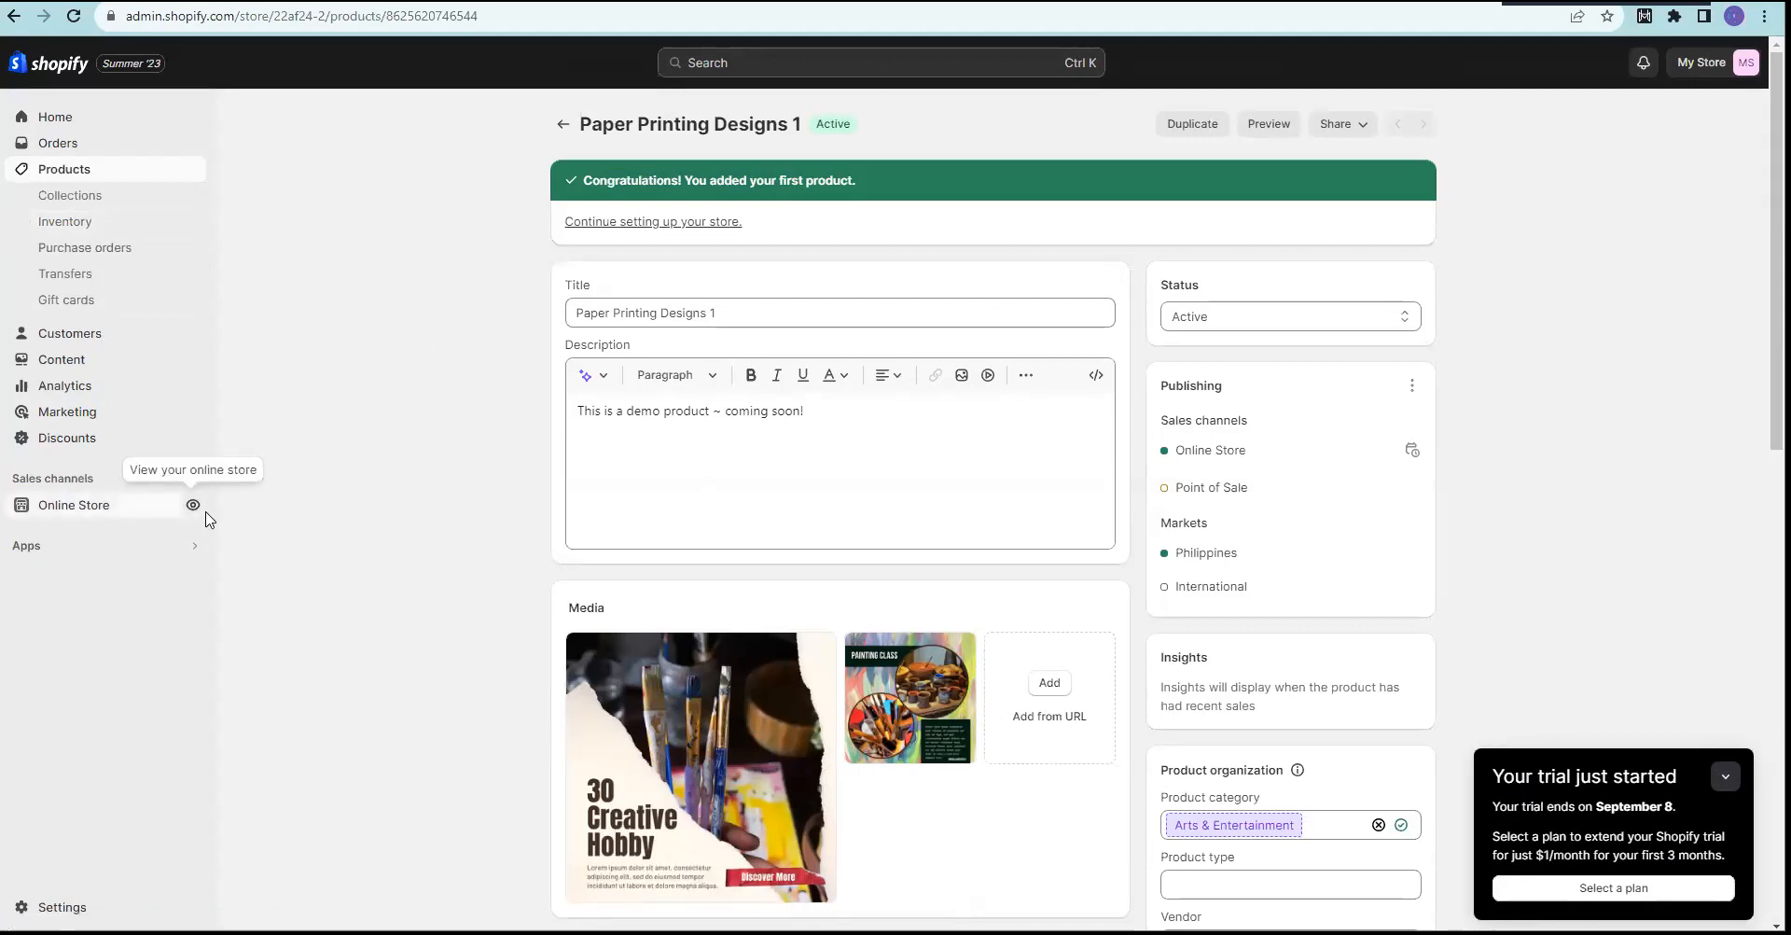
left_click(193, 506)
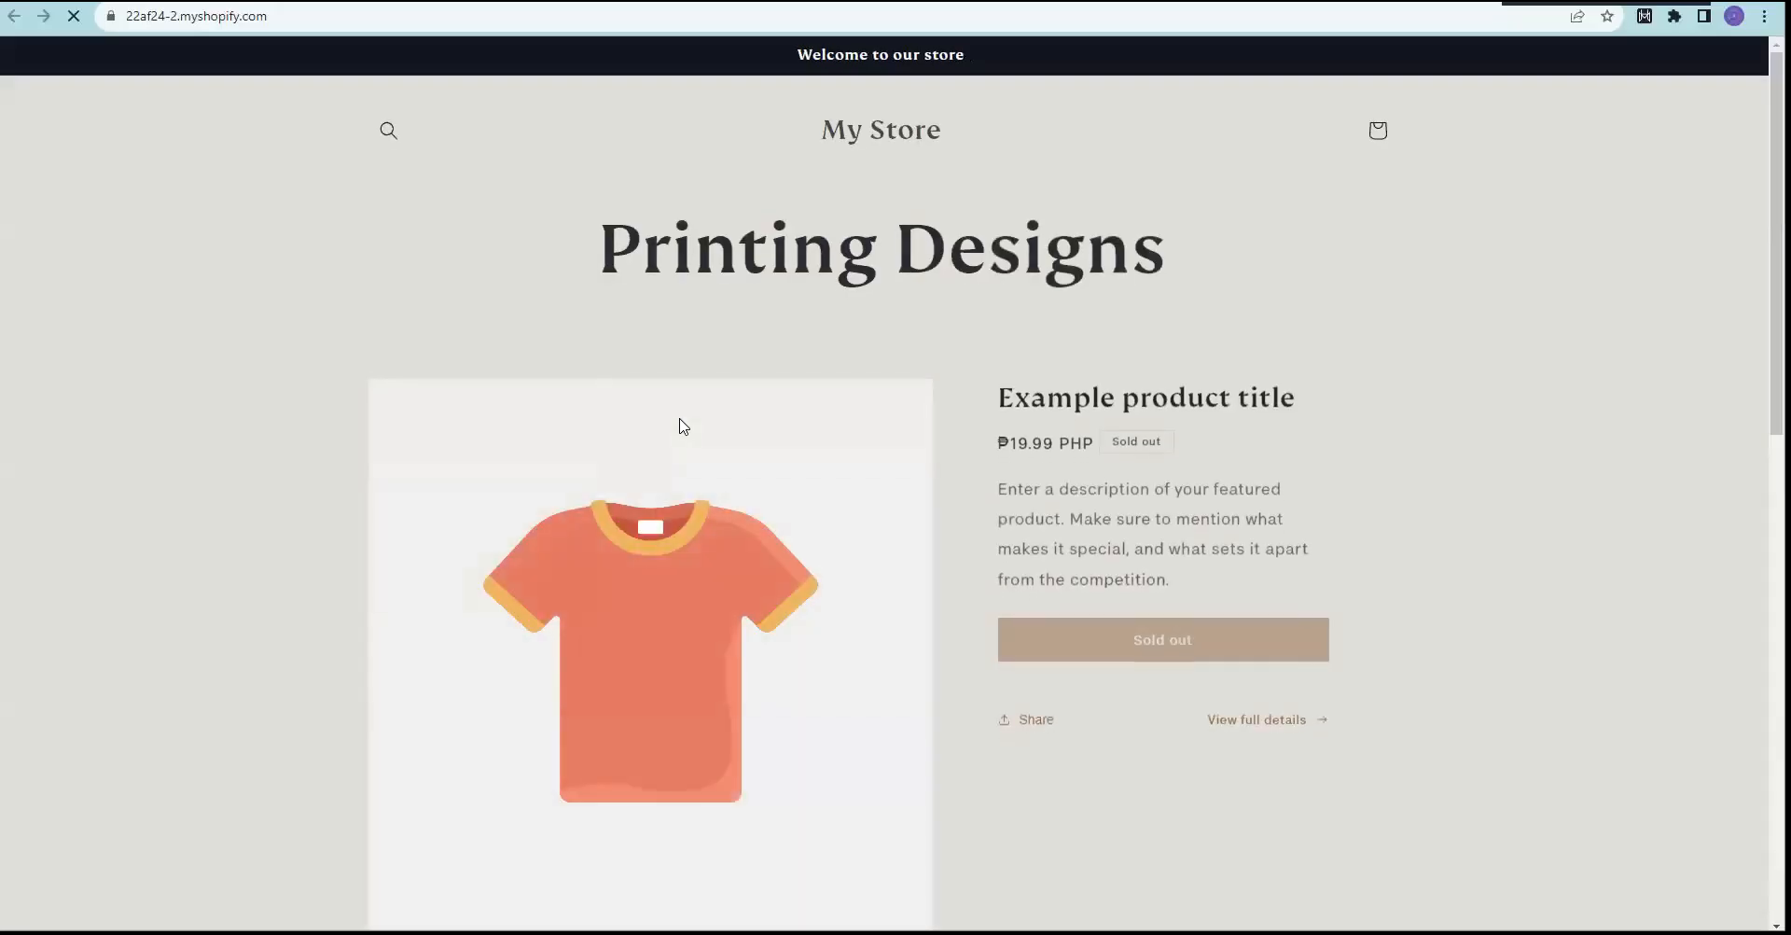
scroll(1284, 383, "down", 3)
scroll(1199, 198, "up", 3)
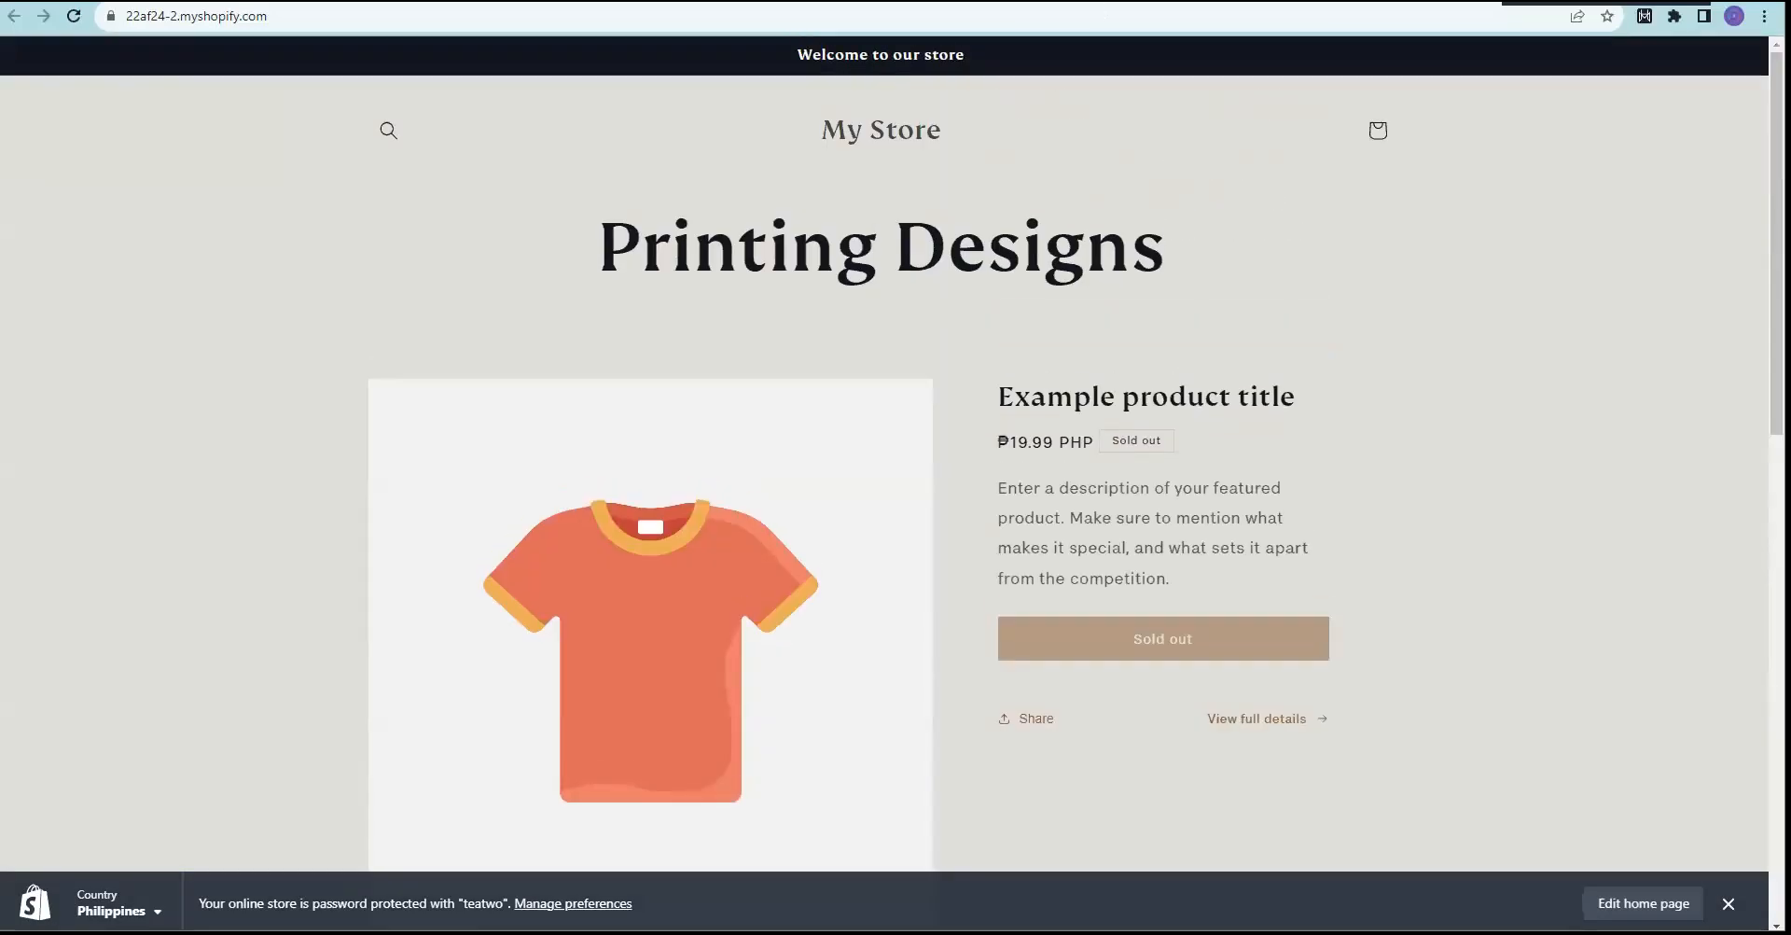
key("ctrl+shift+Tab")
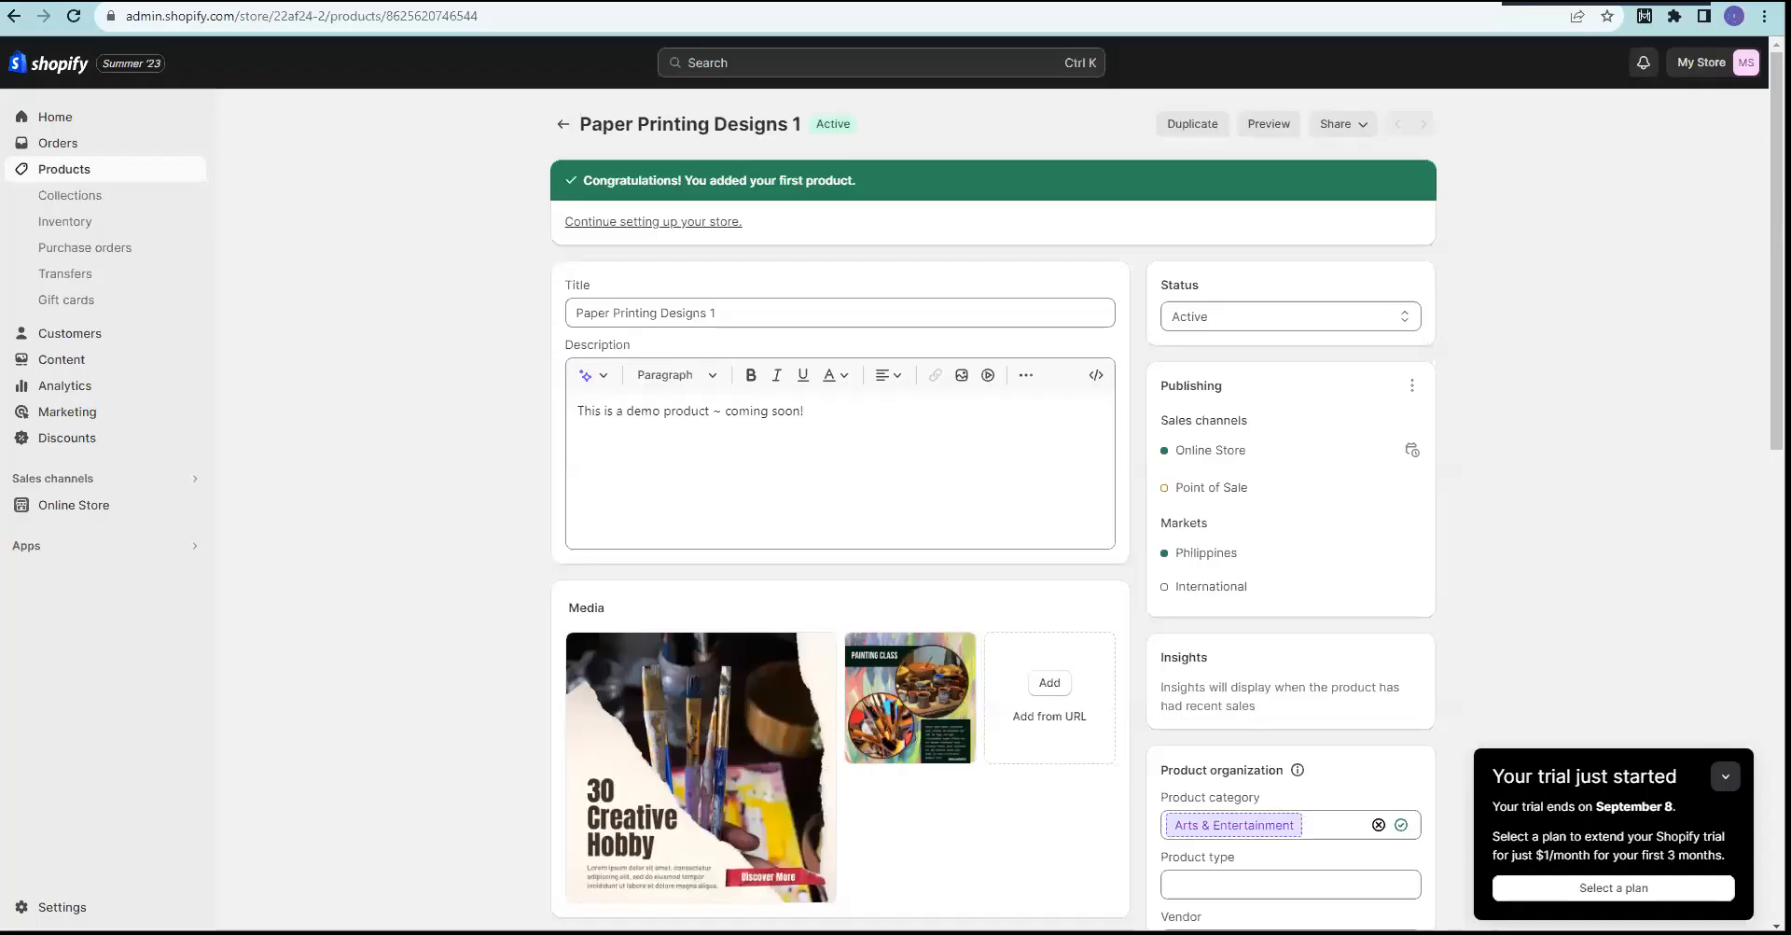
Step: Set Paper Printing Designs 1 to active from the Products list and confirm
left_click(64, 154)
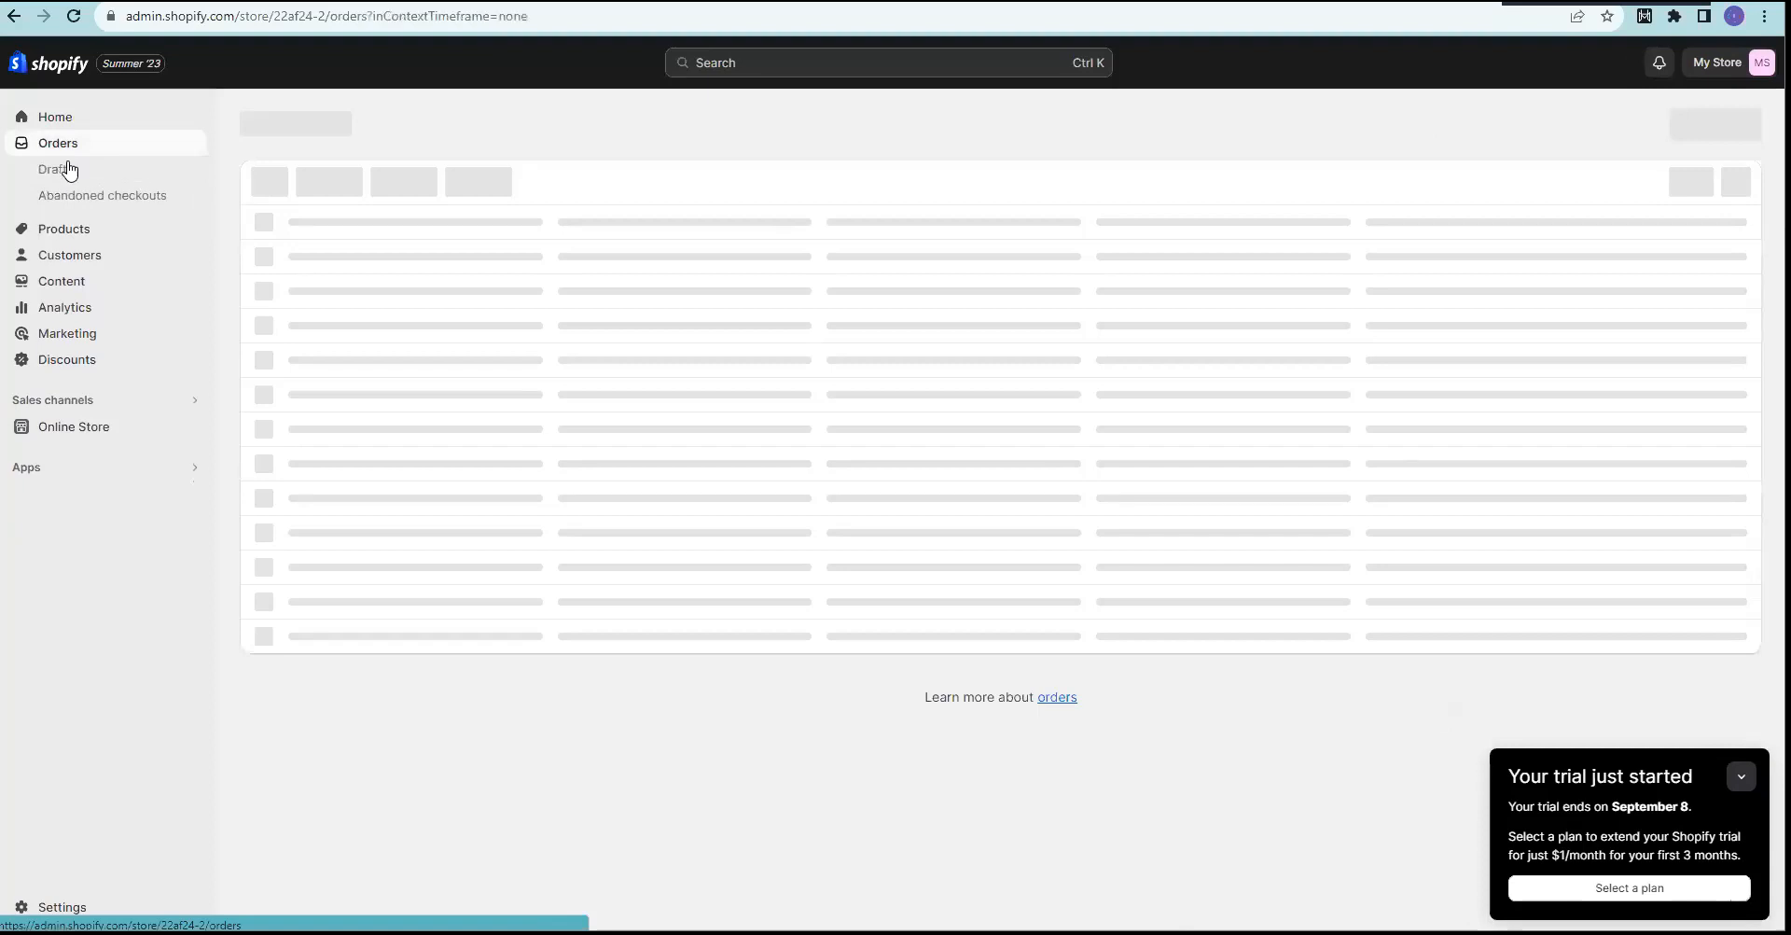
left_click(78, 230)
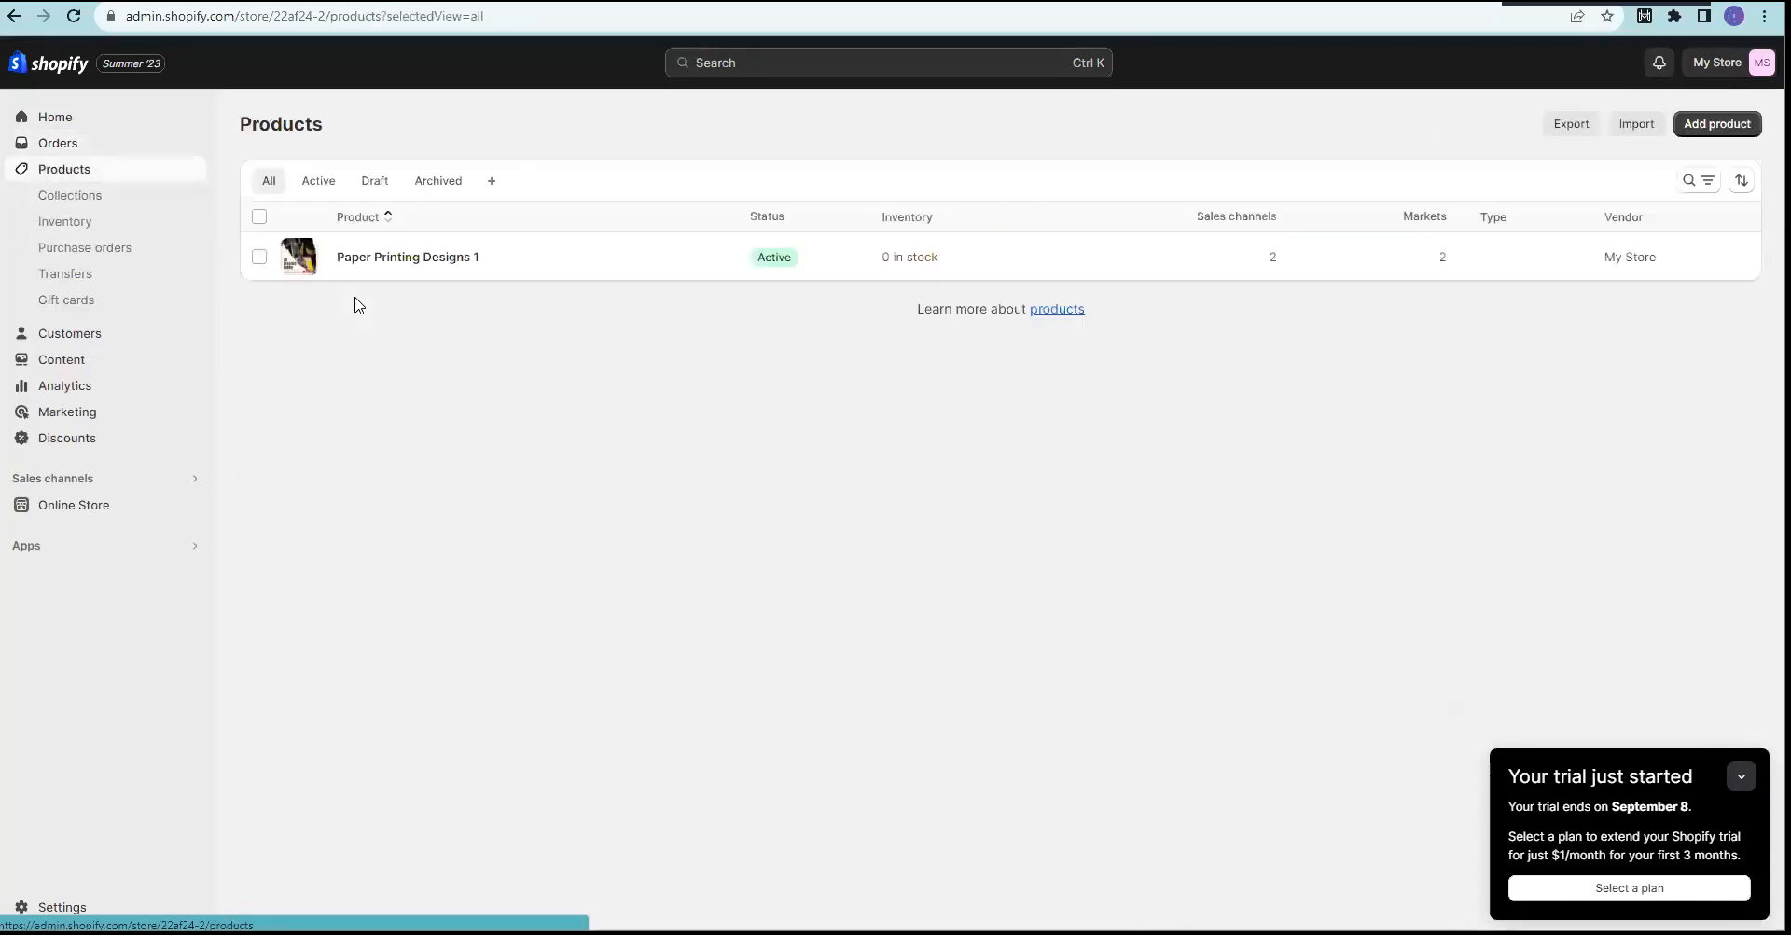
left_click(259, 256)
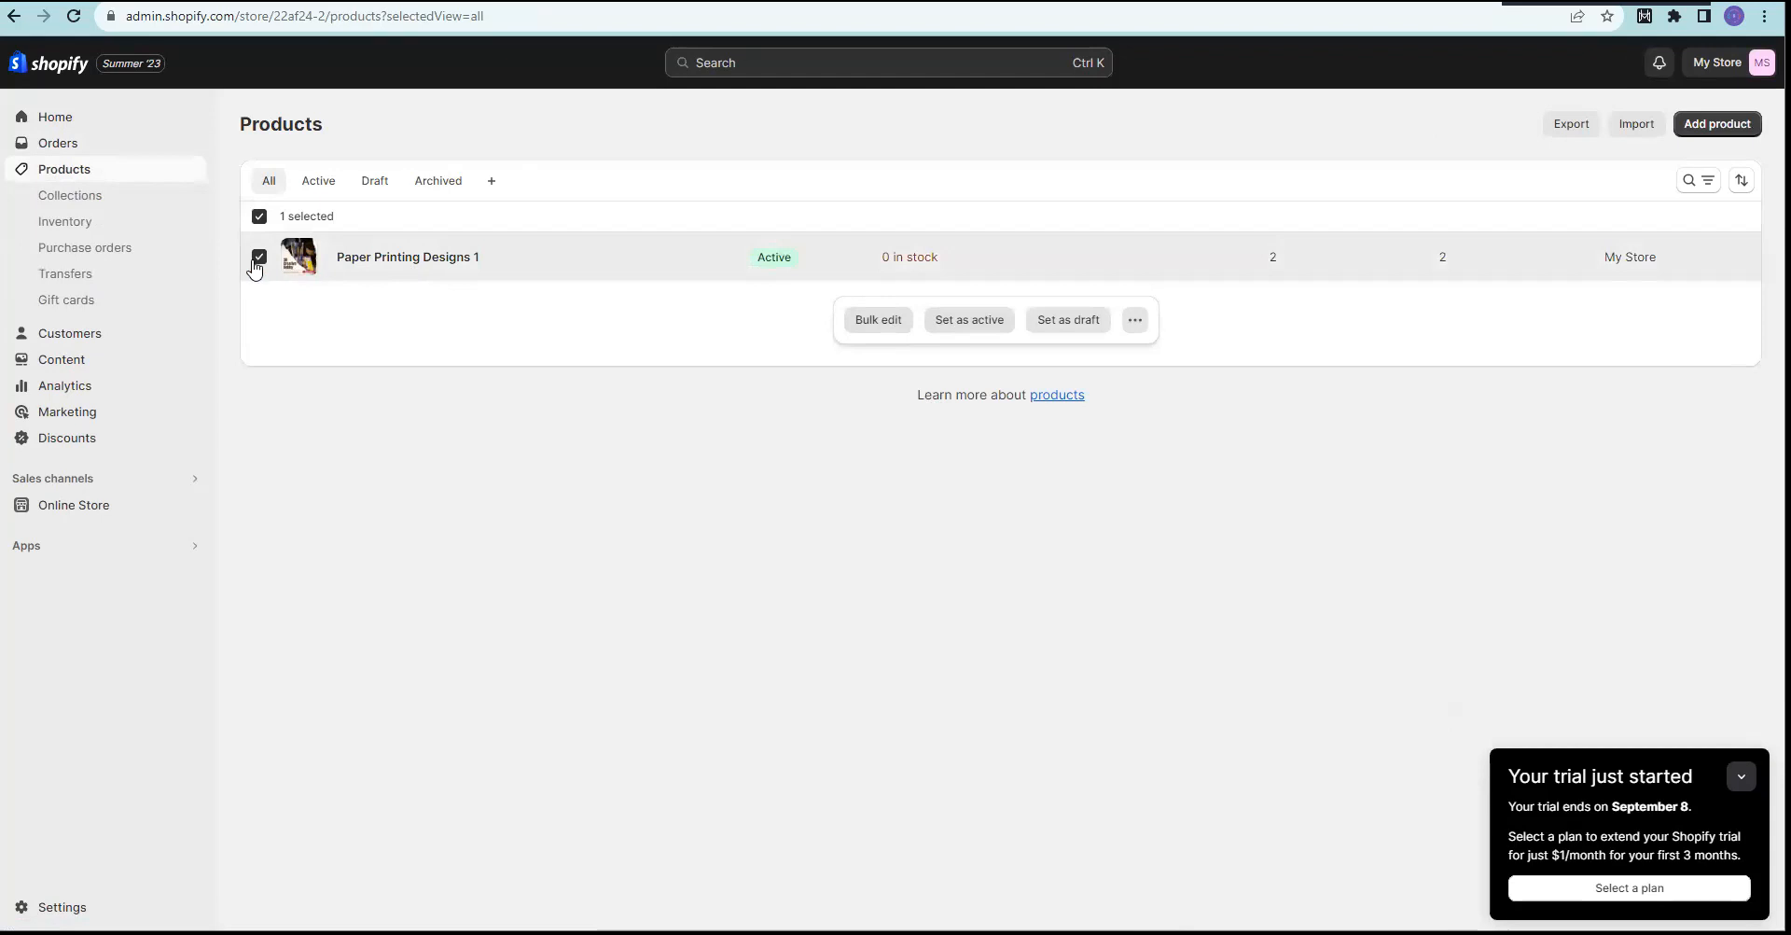
left_click(976, 331)
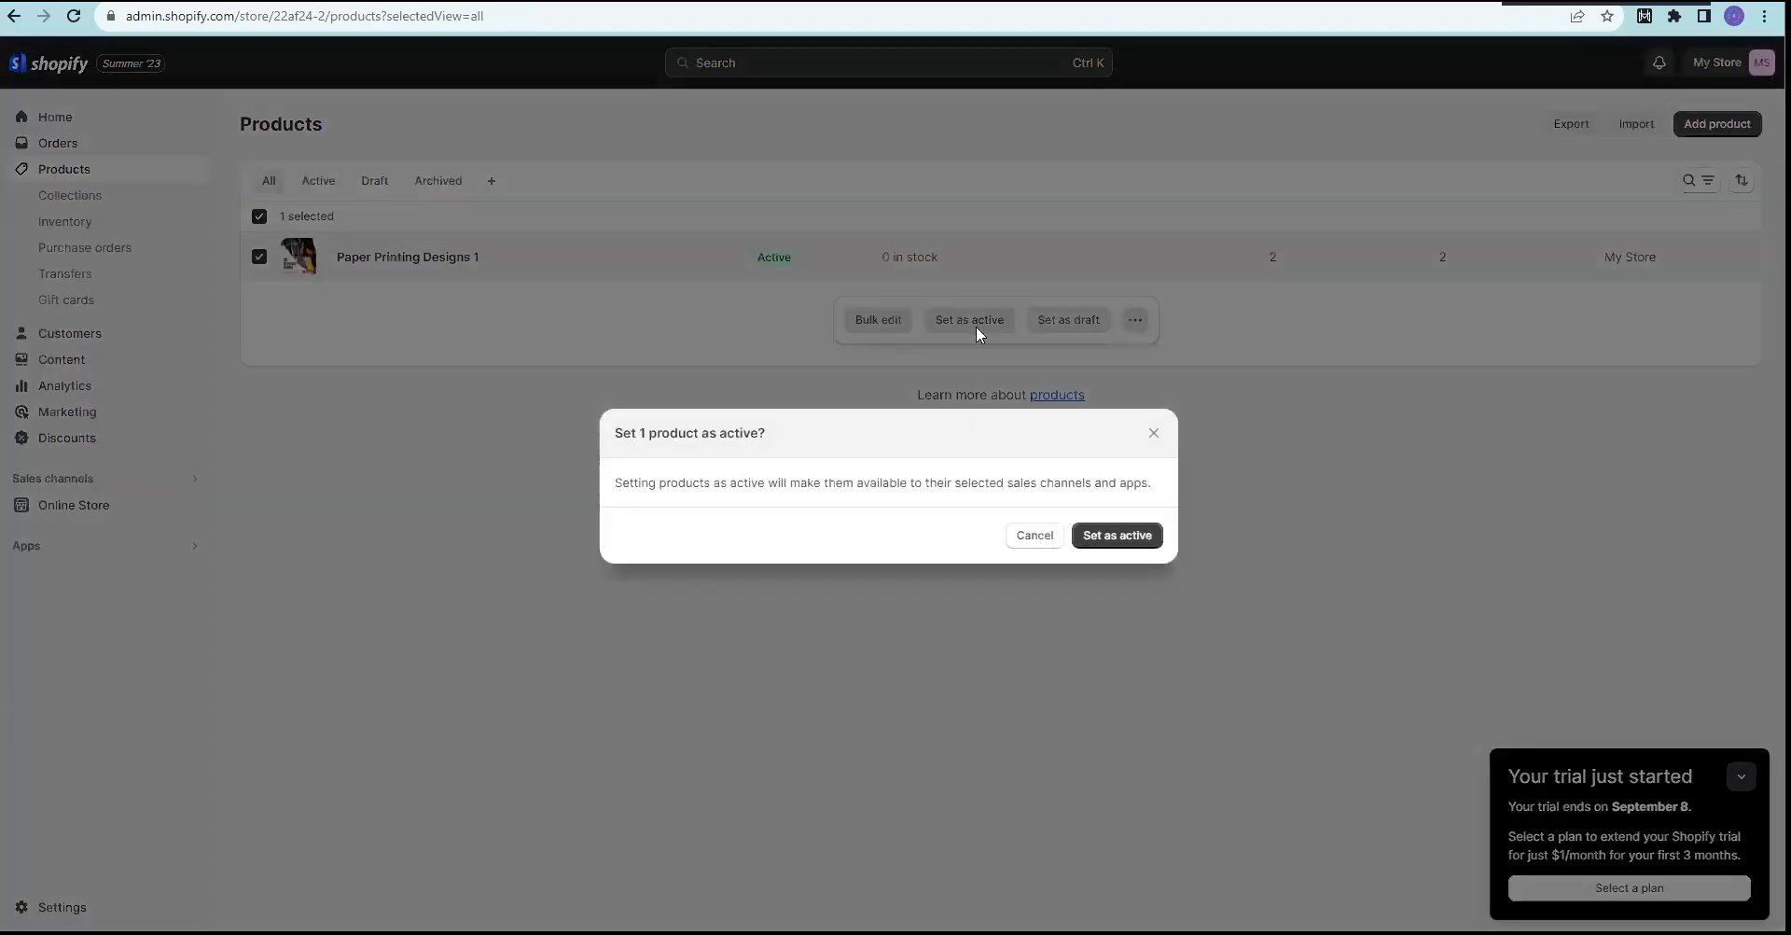
left_click(1131, 537)
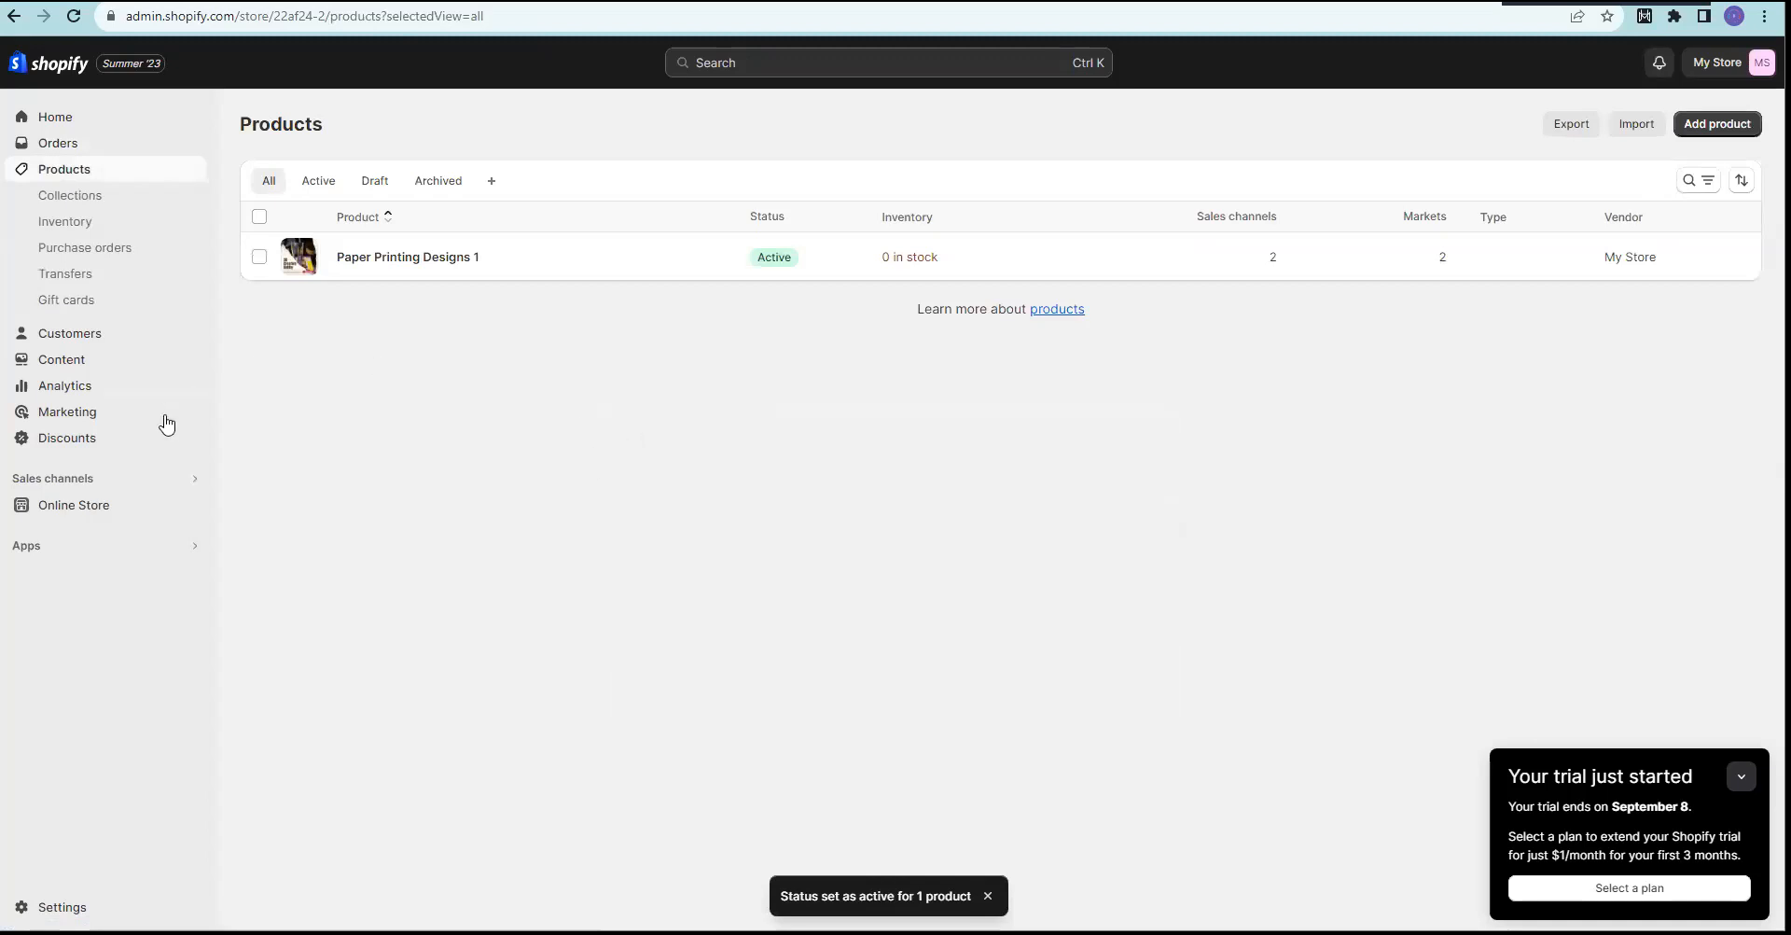
left_click(185, 505)
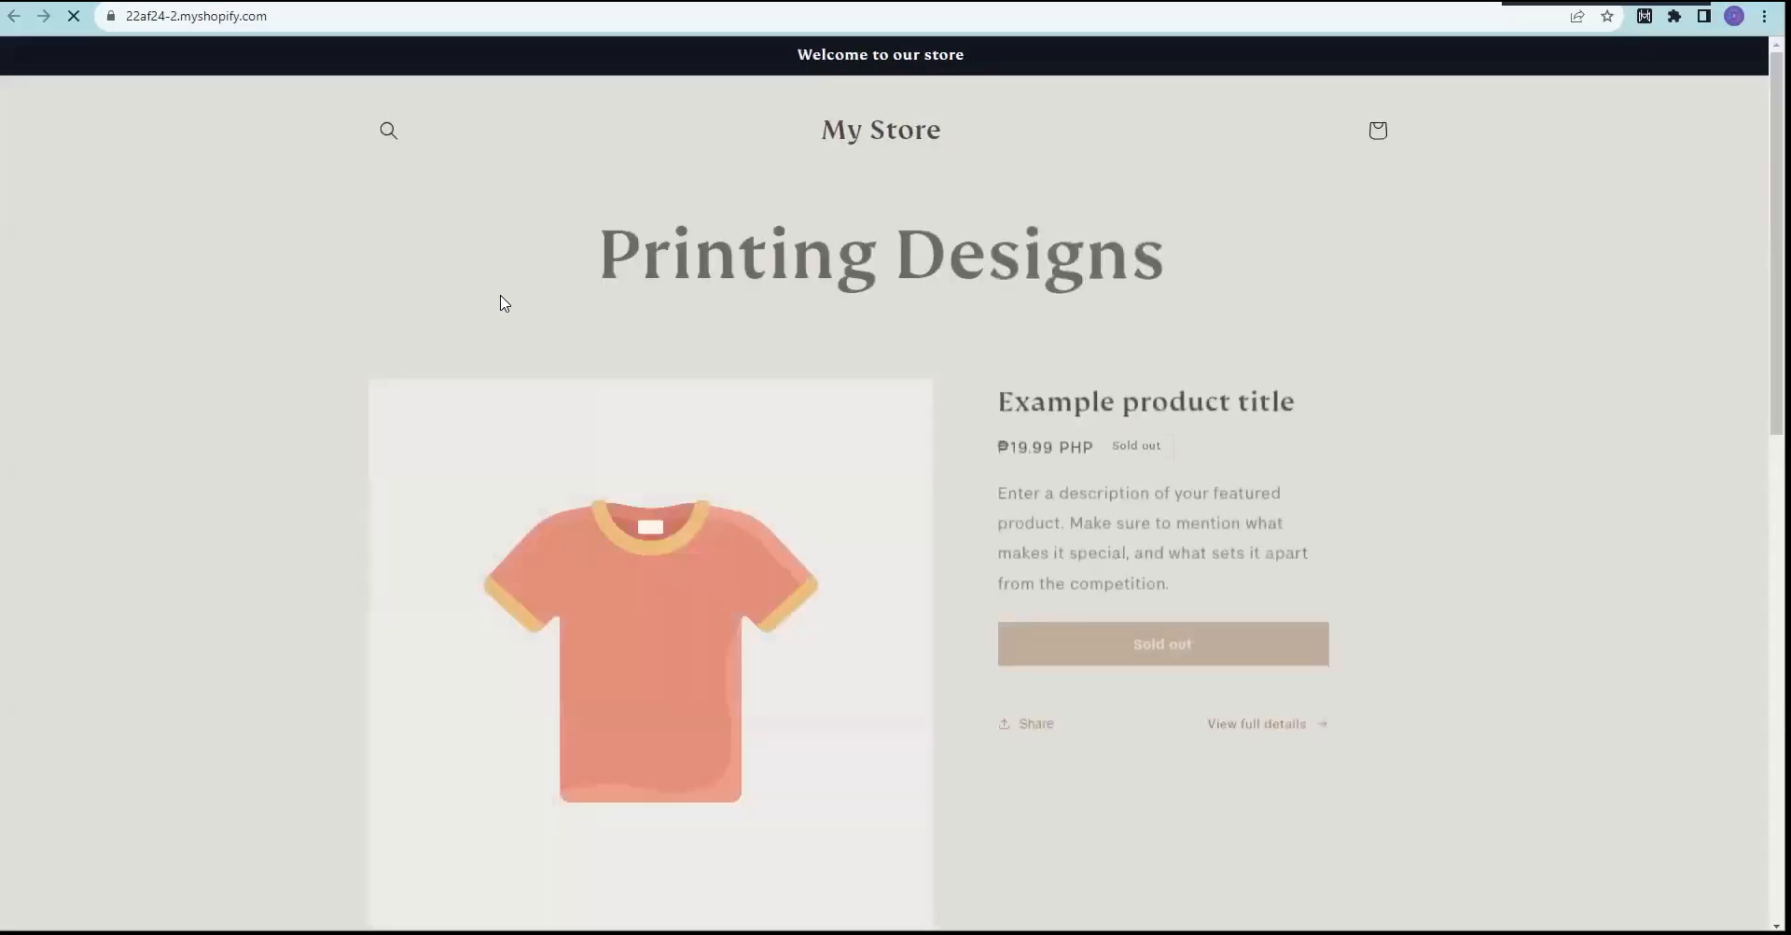
Step: Reload the storefront home page, then reopen it from the admin
scroll(933, 284, "down", 3)
scroll(930, 287, "up", 3)
left_click(881, 126)
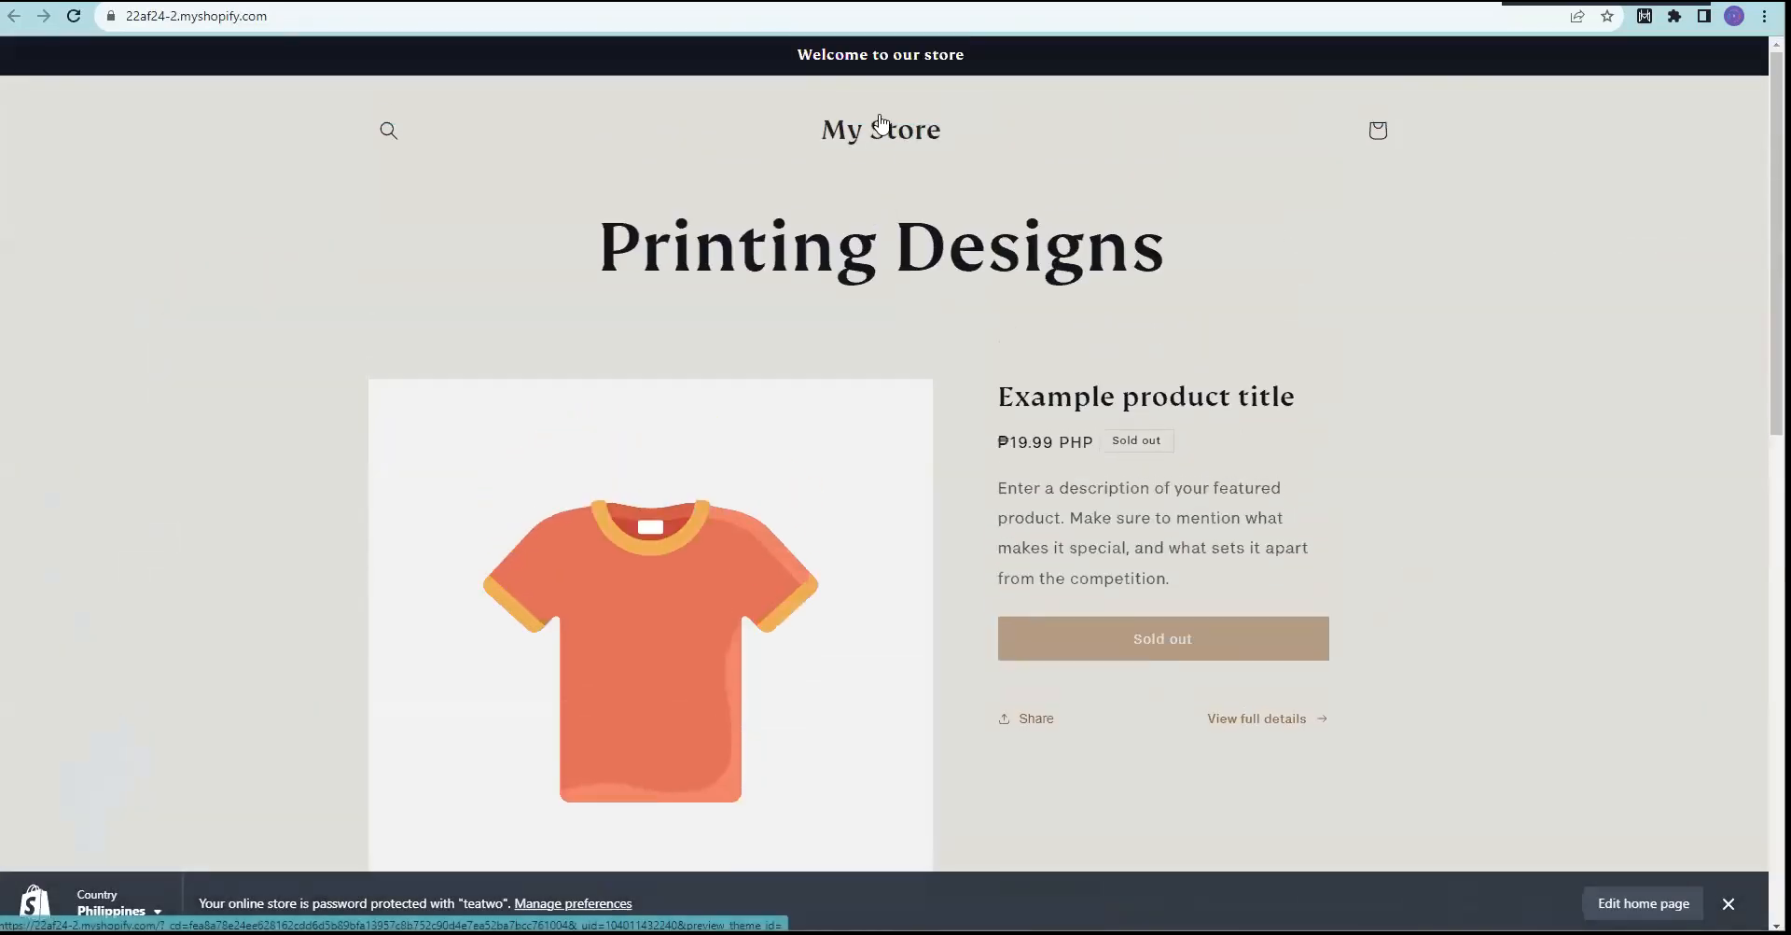
scroll(931, 443, "down", 10)
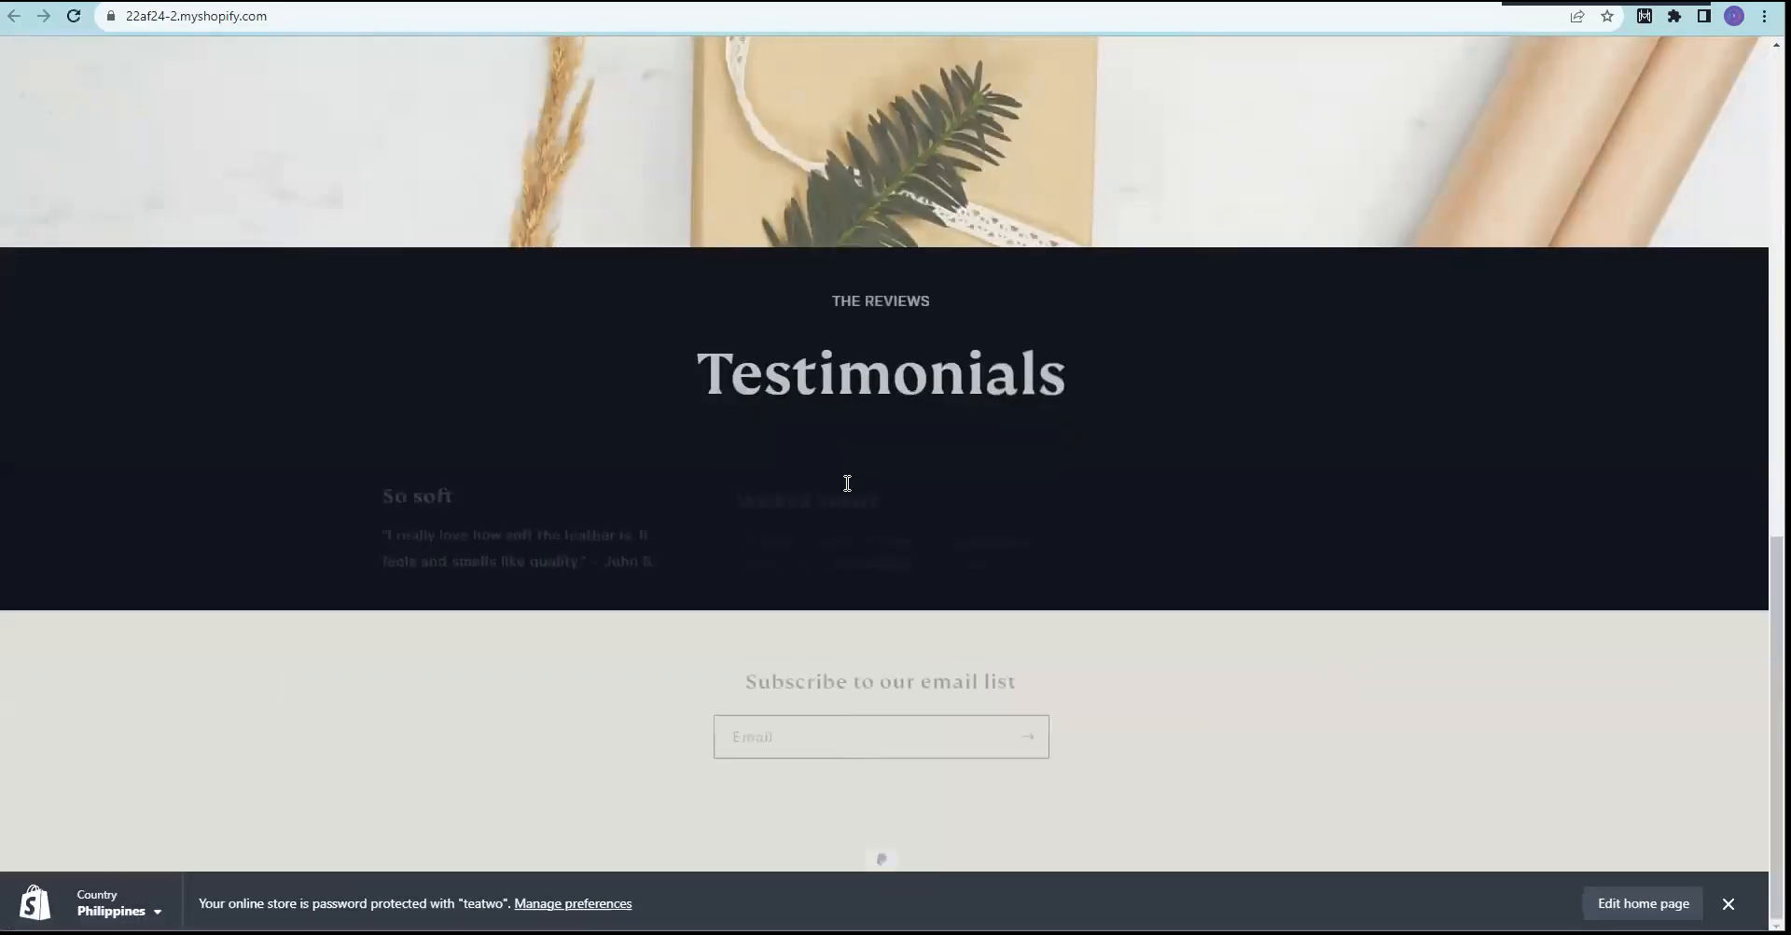
scroll(860, 423, "up", 10)
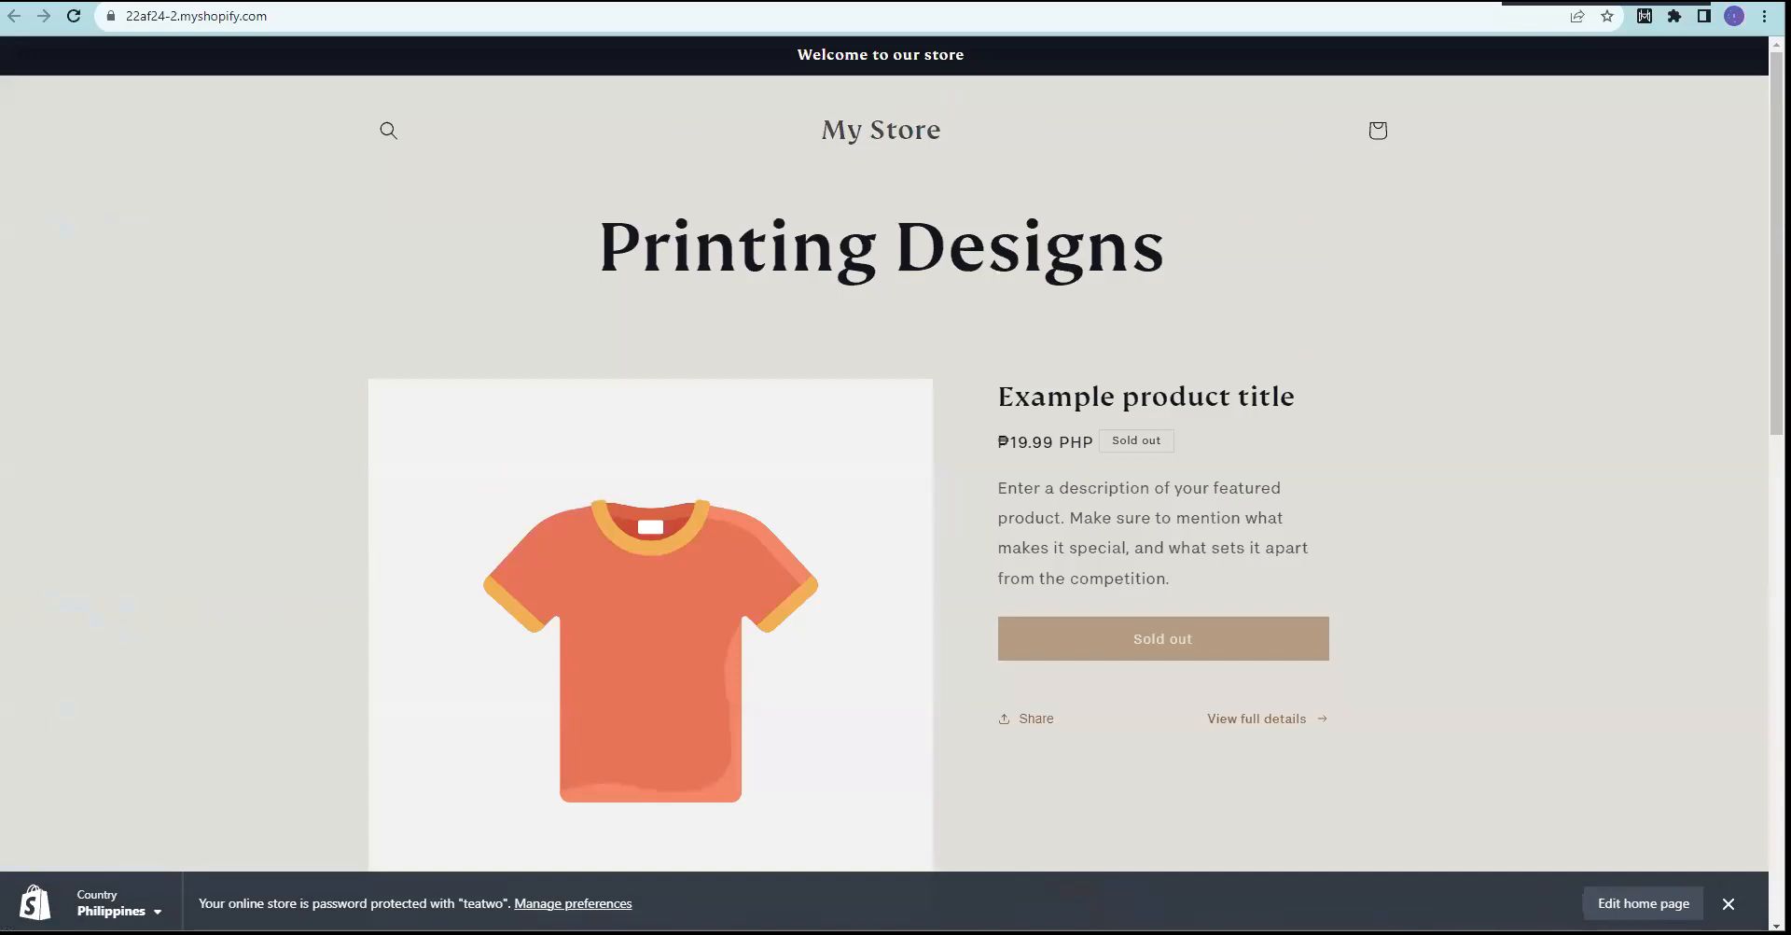
key("ctrl+shift+Tab")
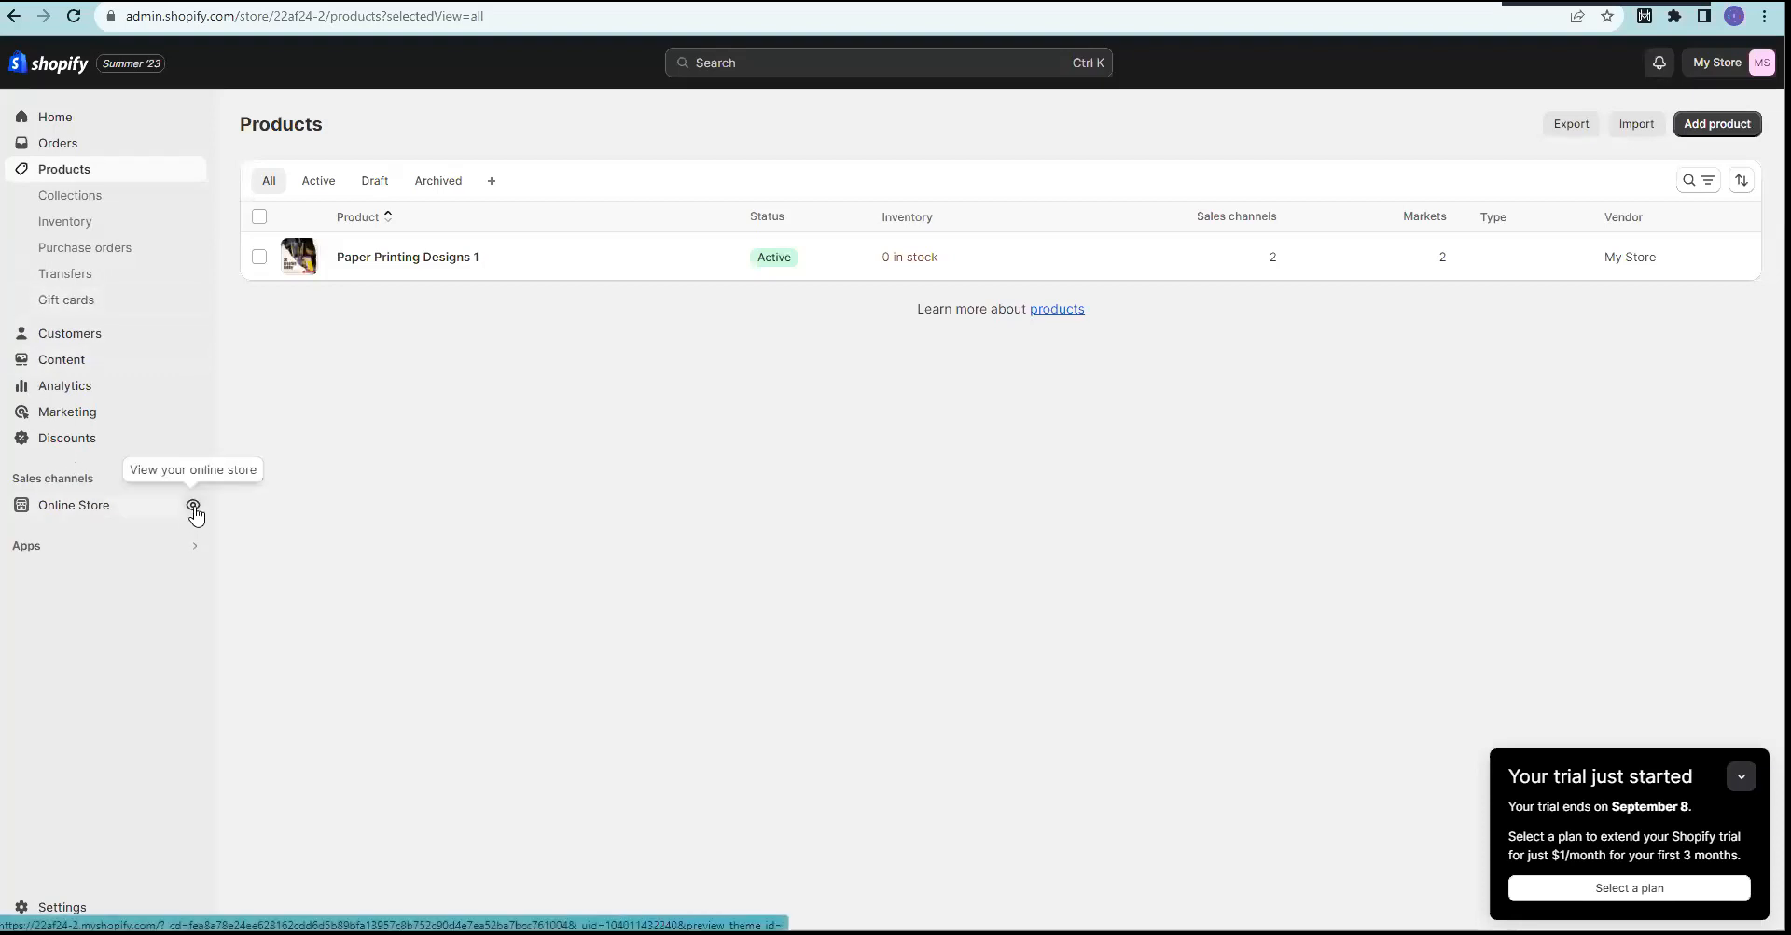
left_click(193, 507)
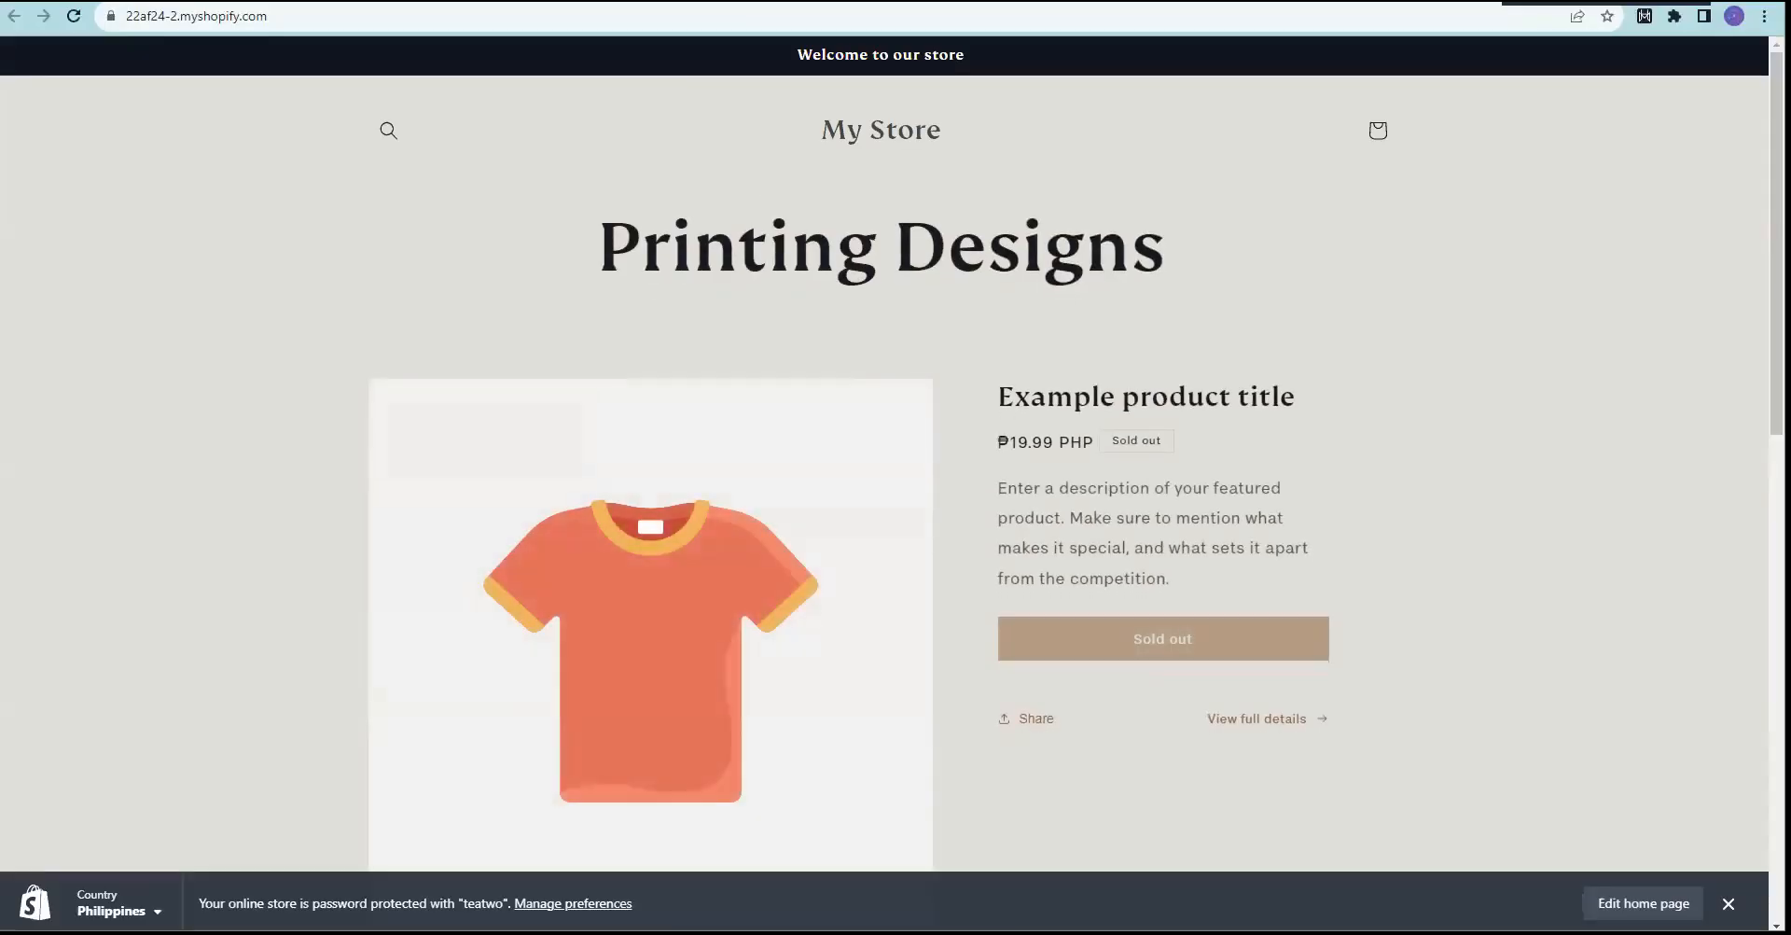
Step: Open the Home page in the theme editor and hide the featured product's title
left_click(1644, 903)
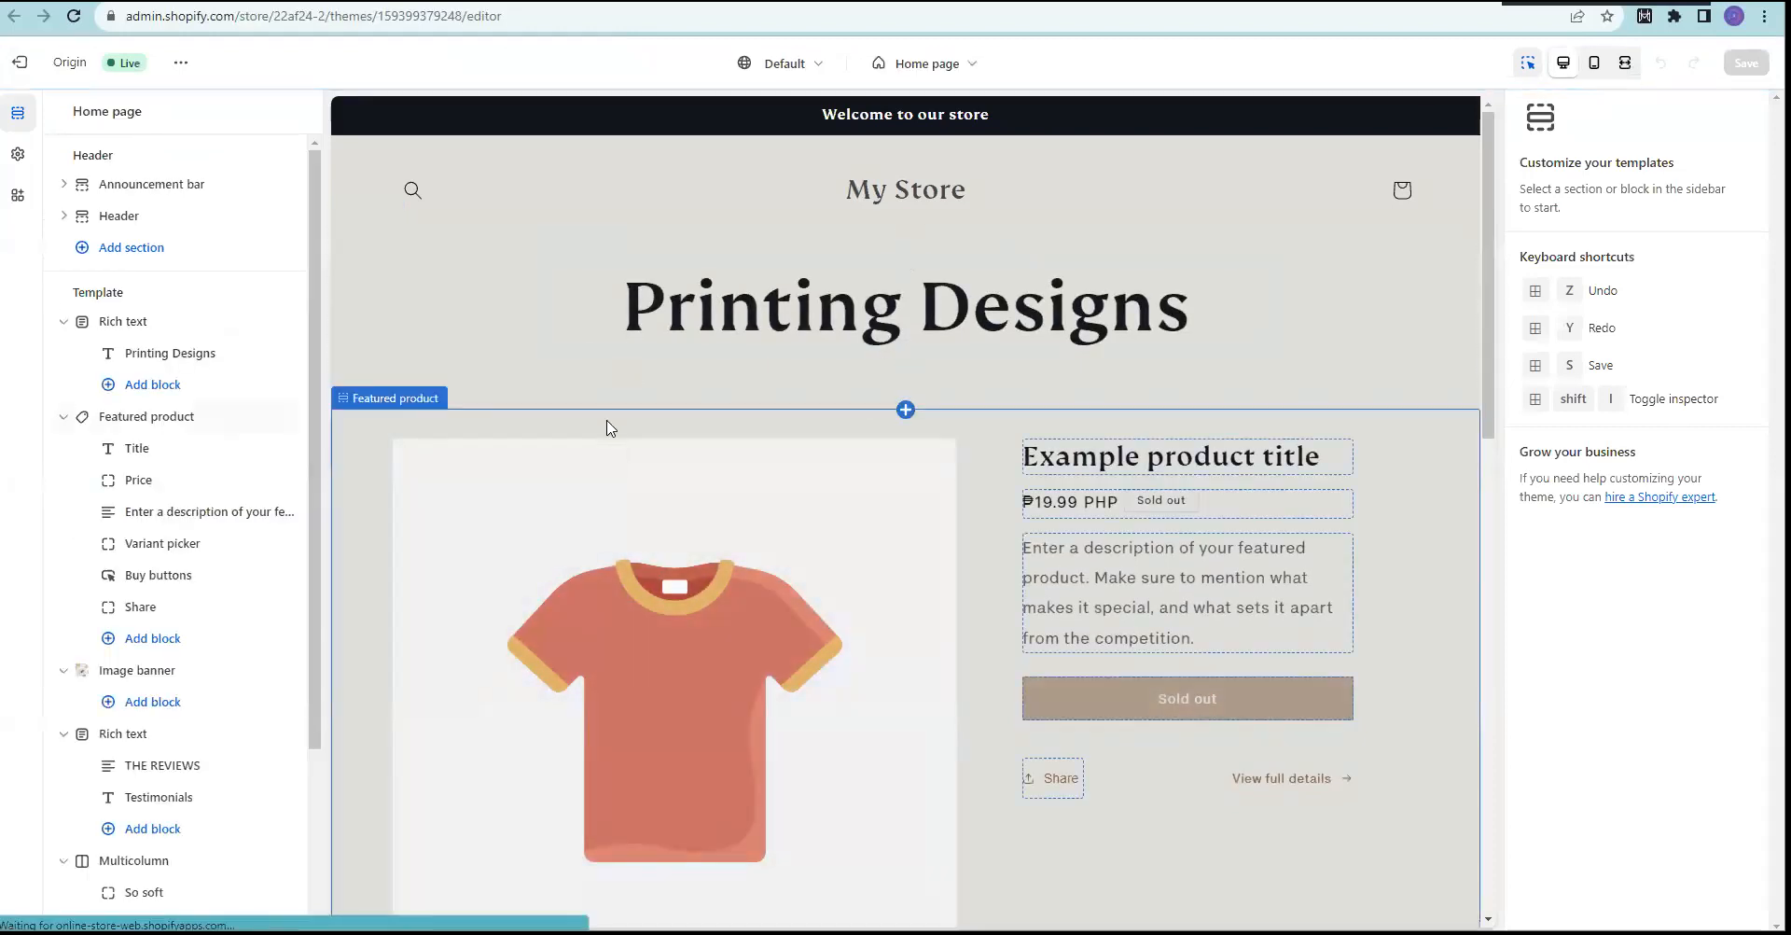
scroll(642, 517, "down", 4)
scroll(718, 504, "up", 4)
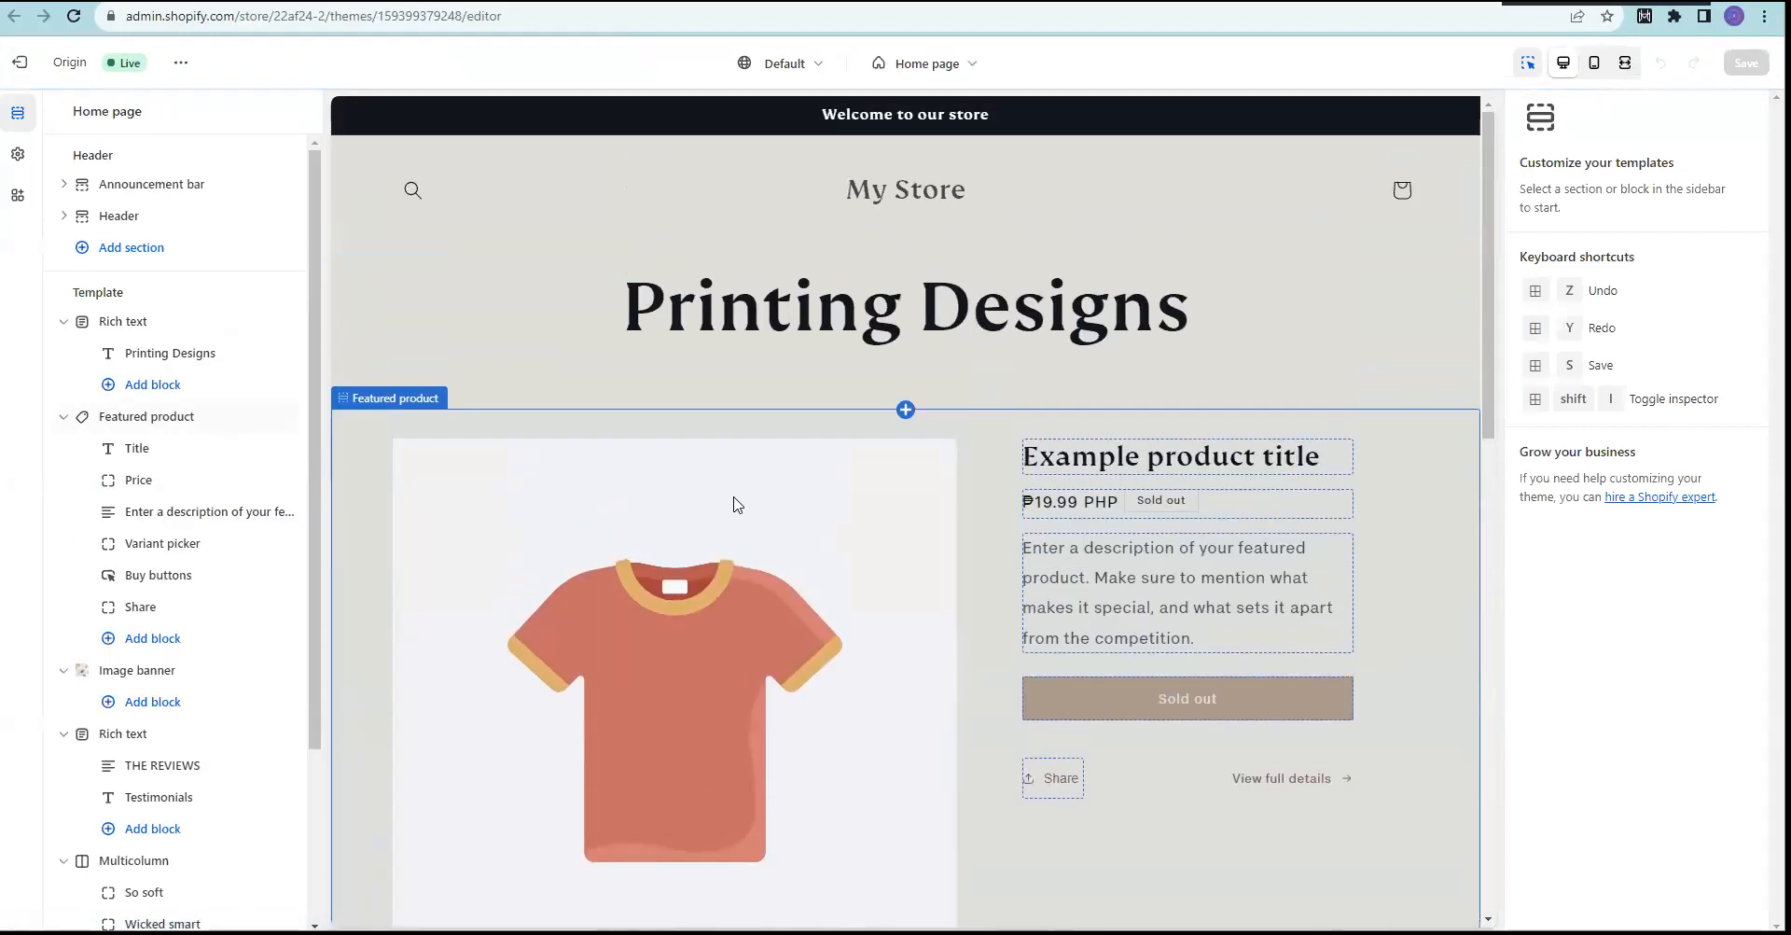
left_click(706, 574)
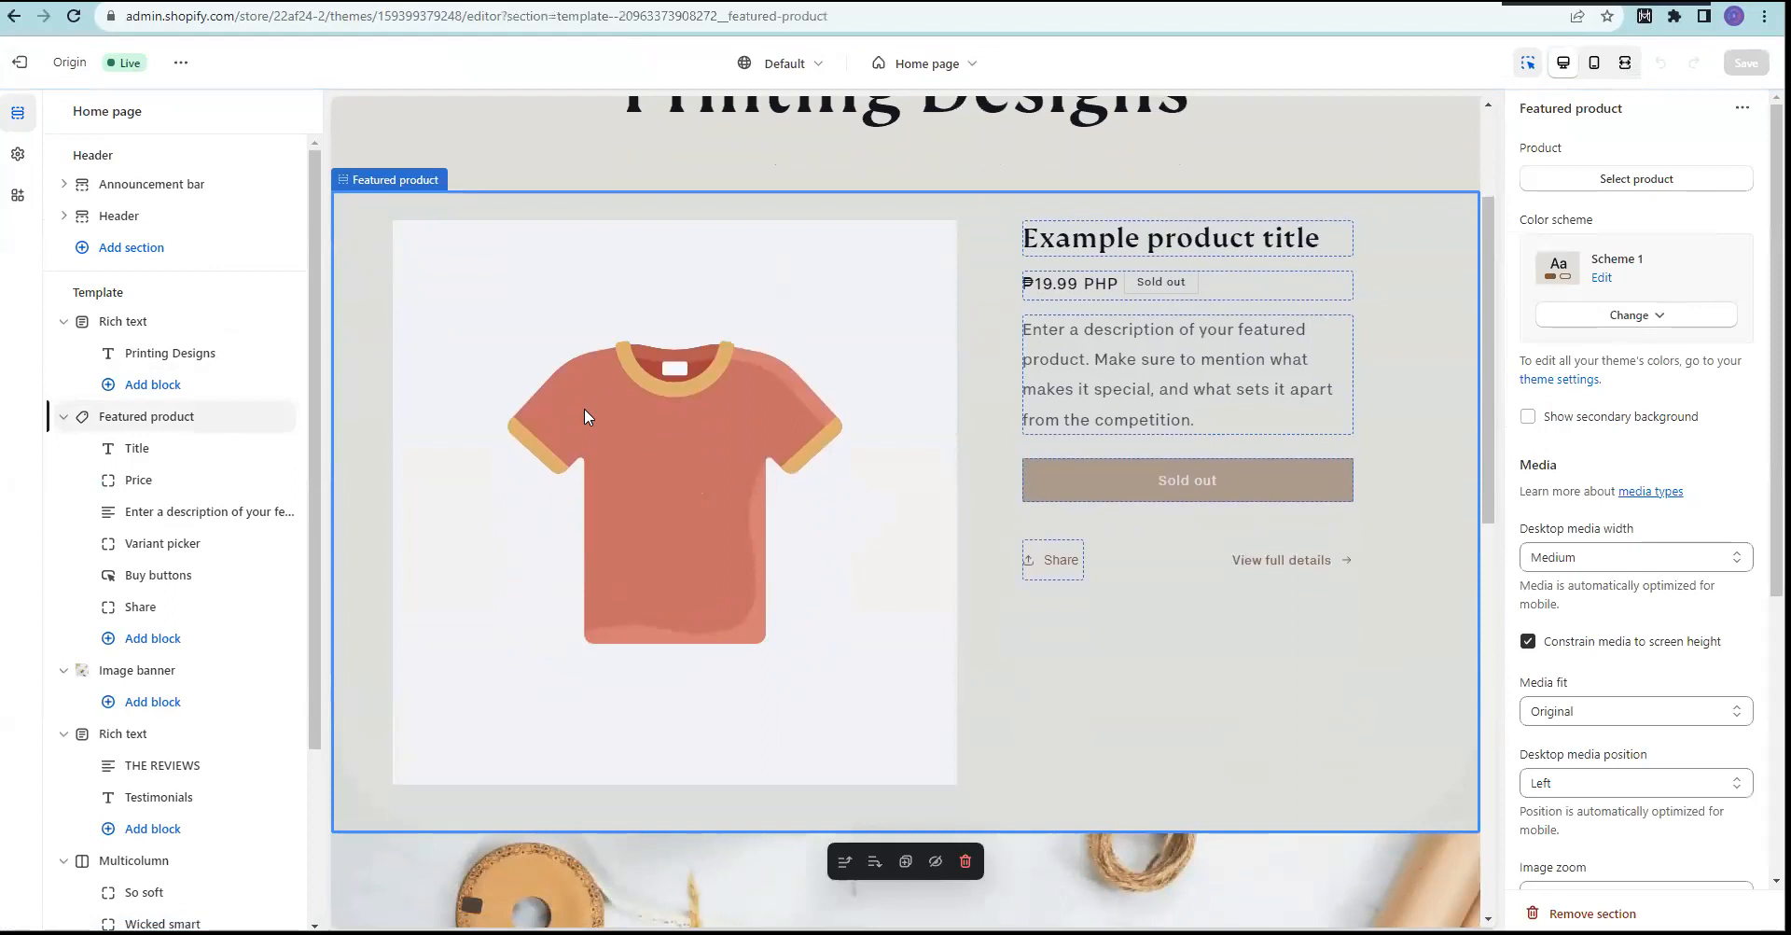
left_click(138, 449)
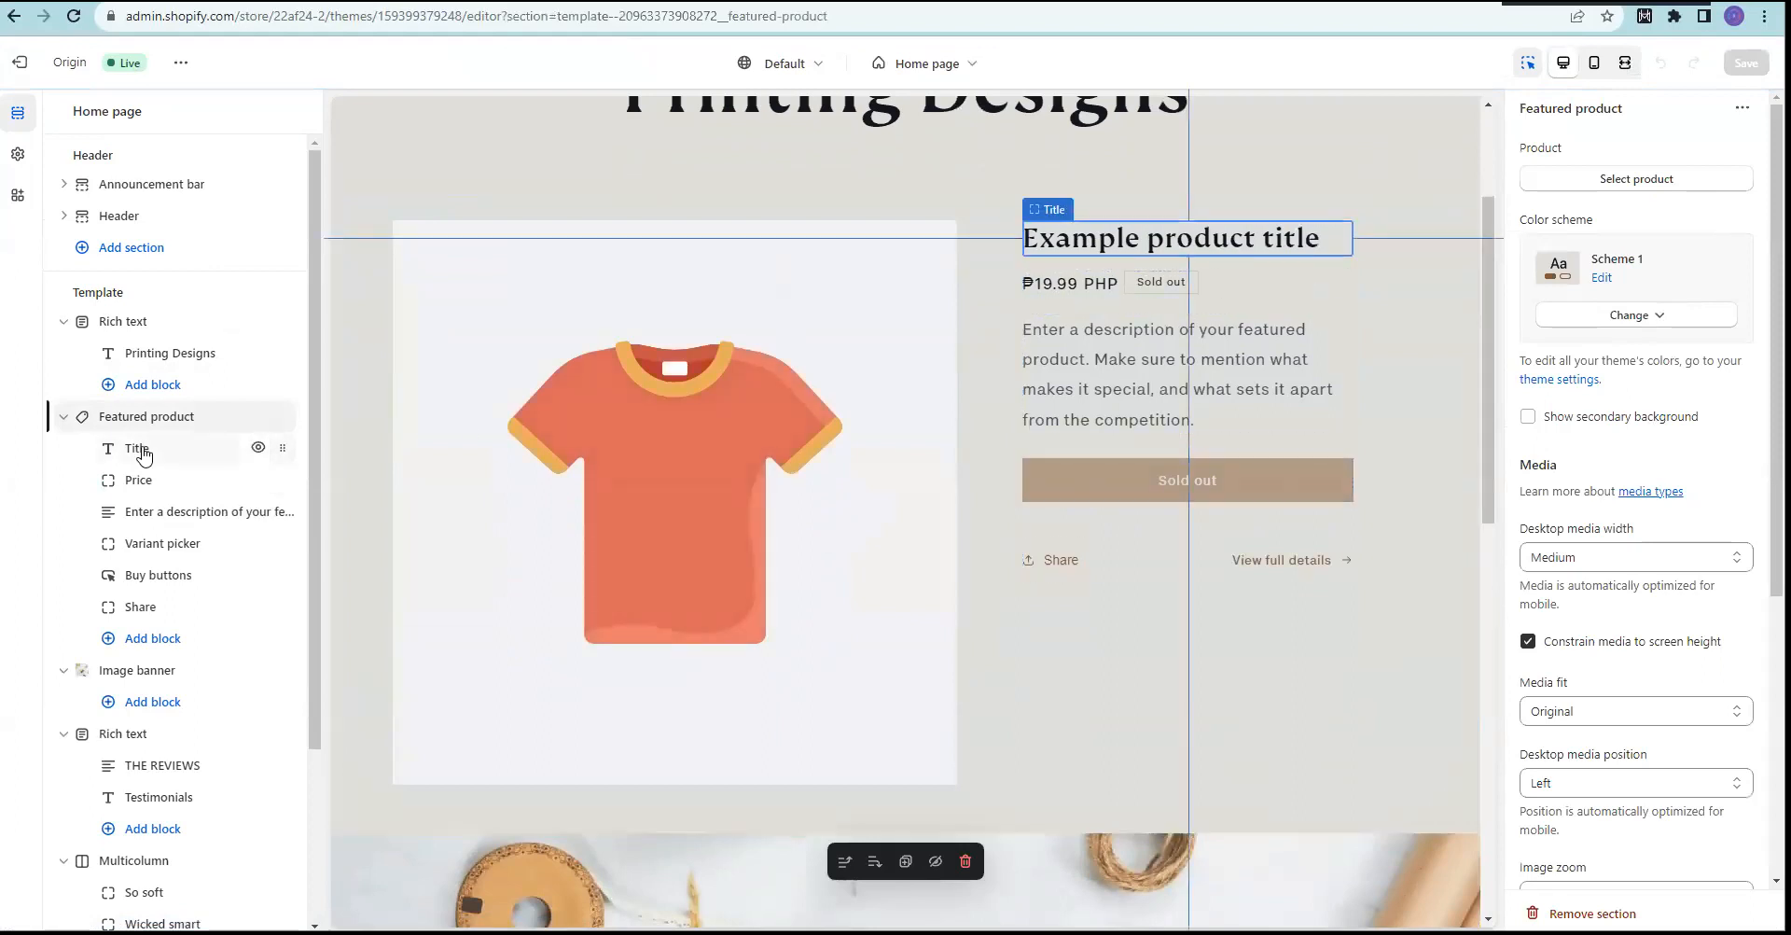
left_click(258, 449)
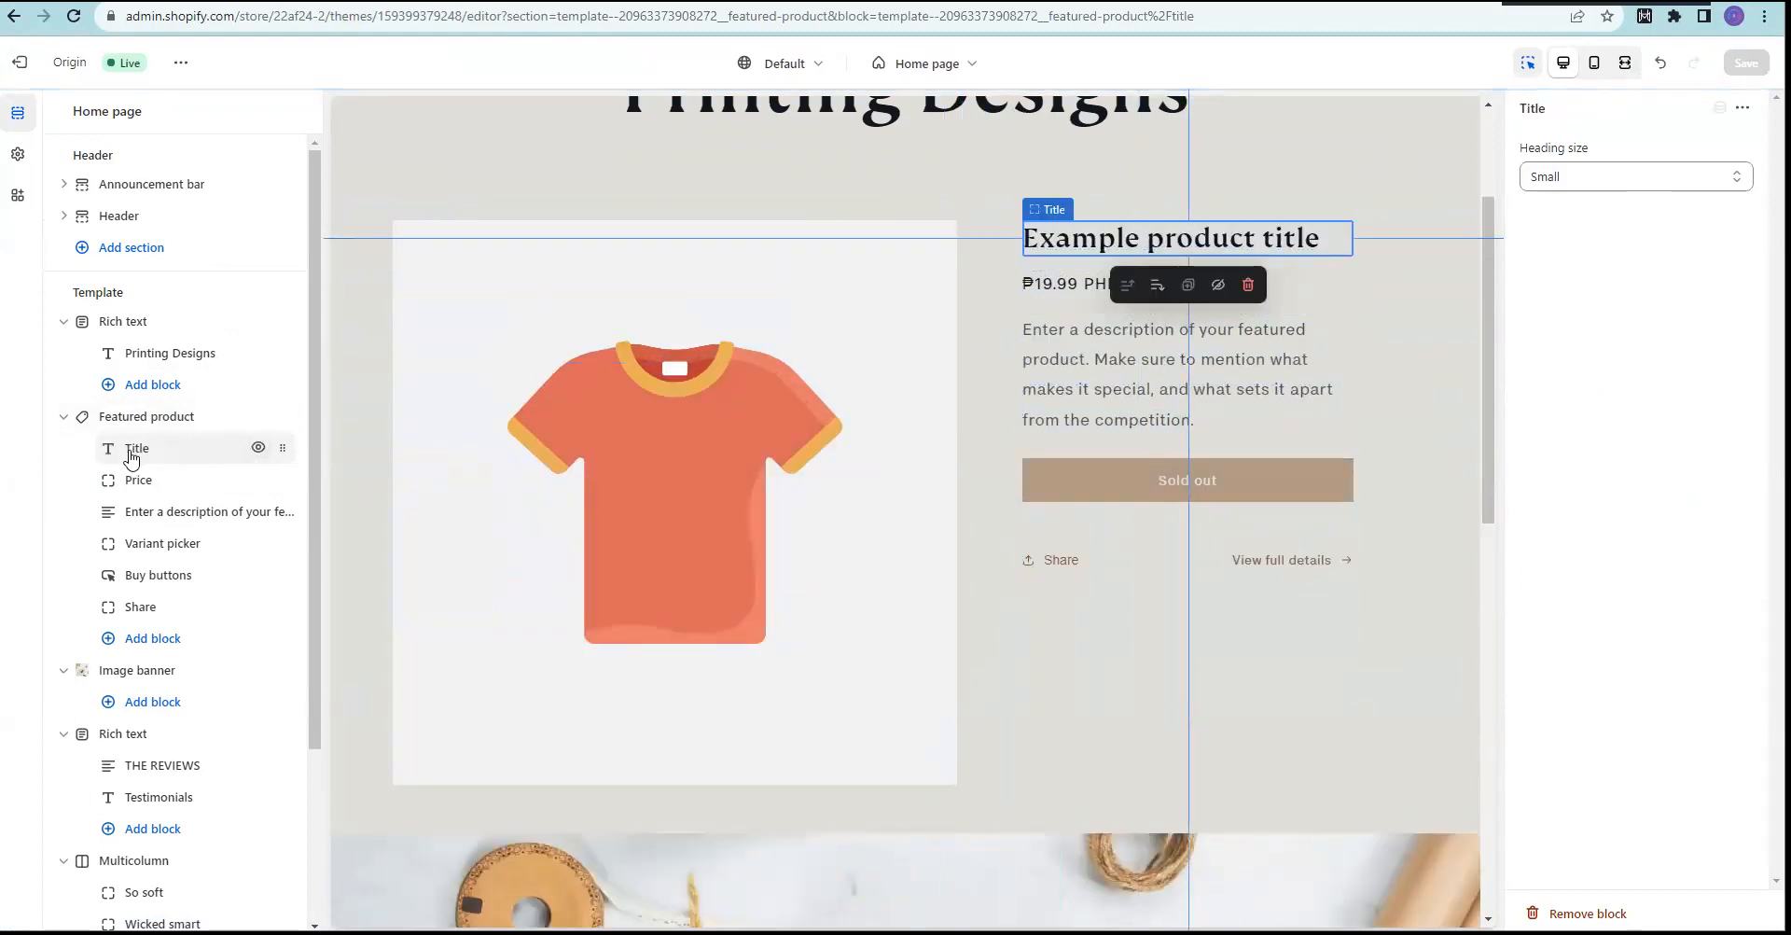
Step: Inspect the Image banner, heading and Title block, then select the whole Featured product section
left_click(129, 676)
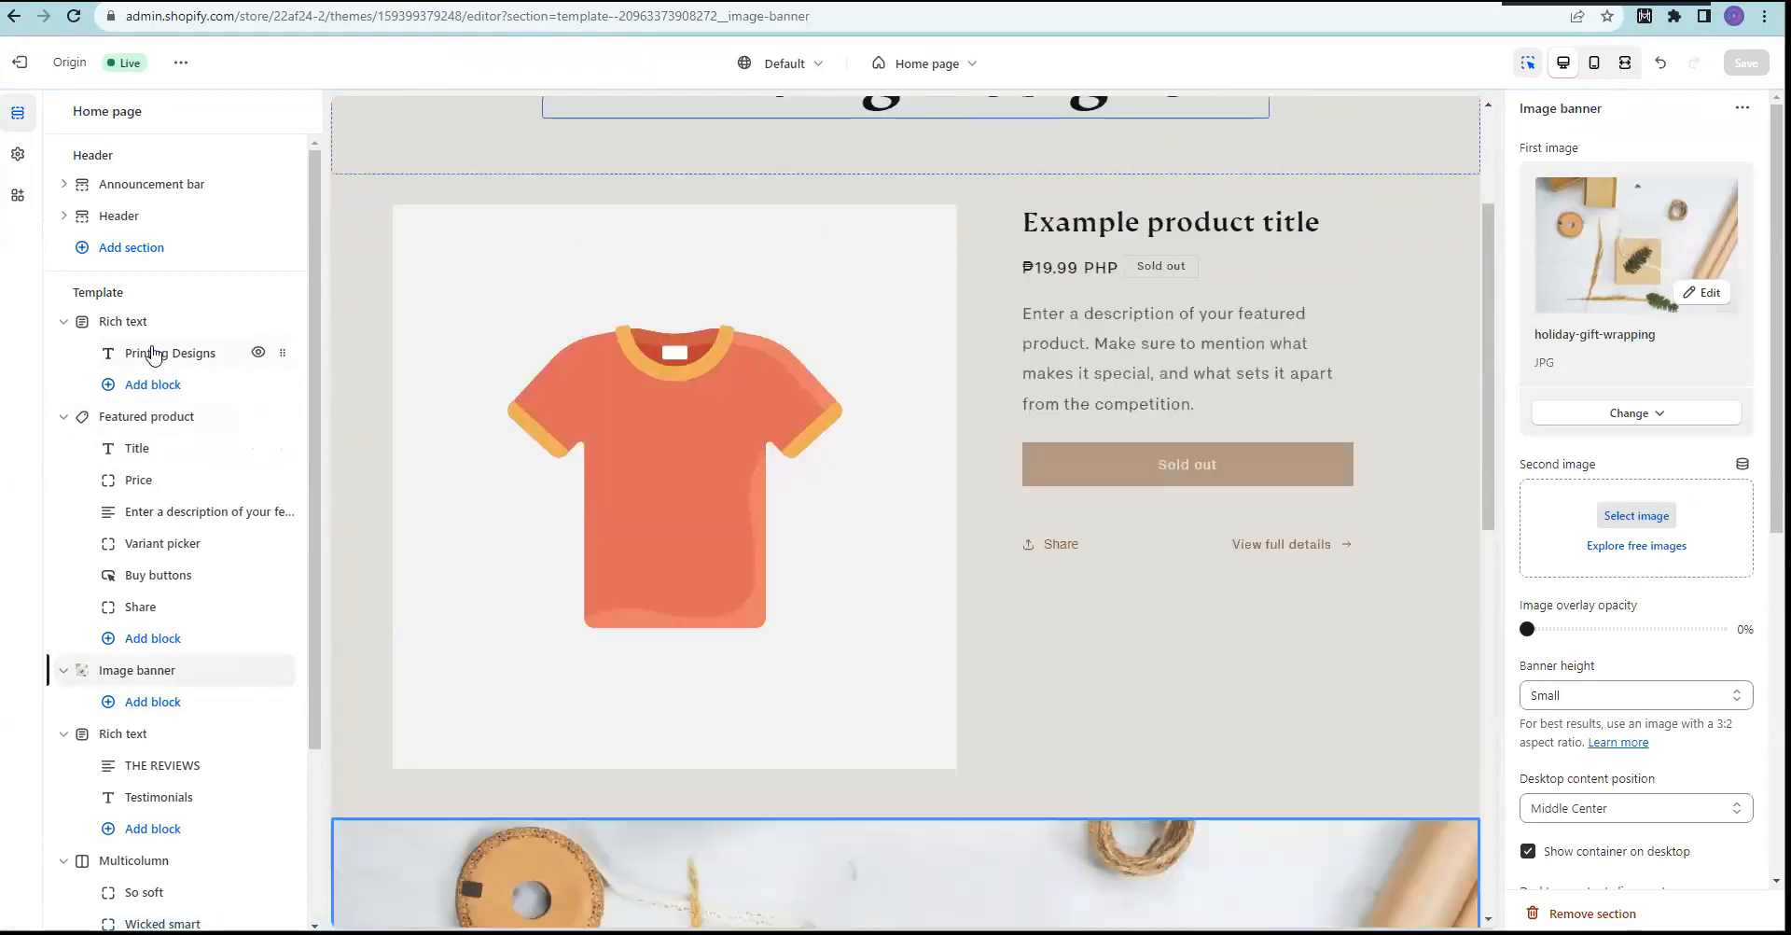
left_click(154, 354)
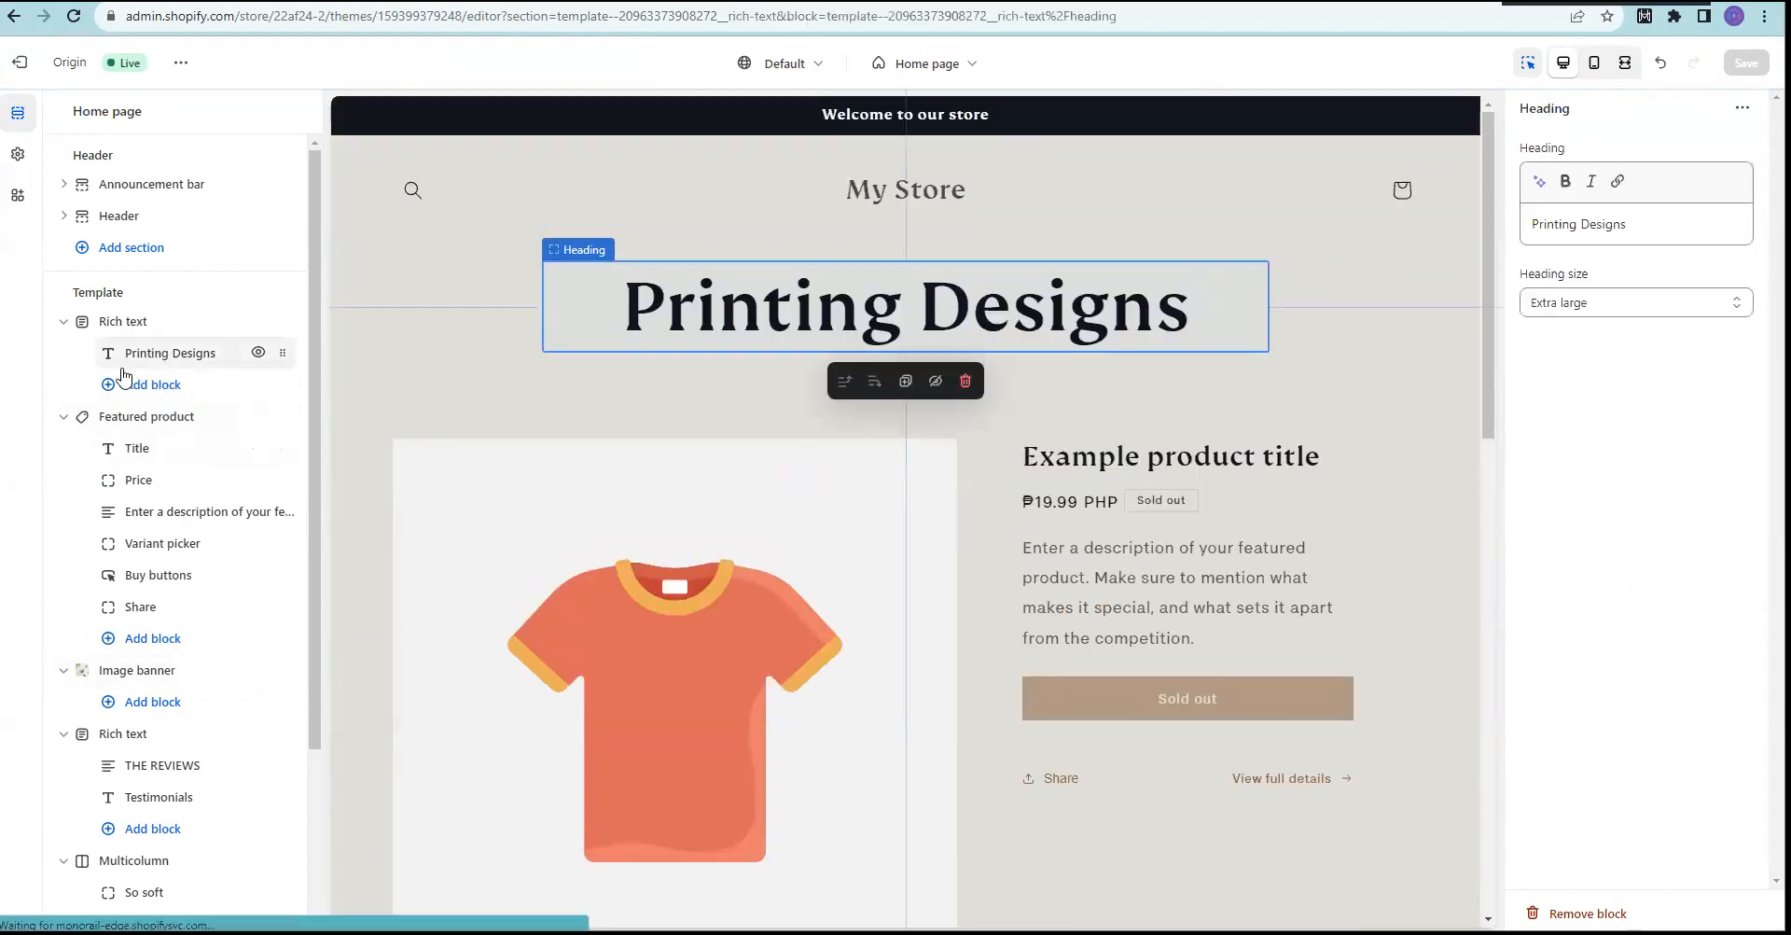
left_click(131, 451)
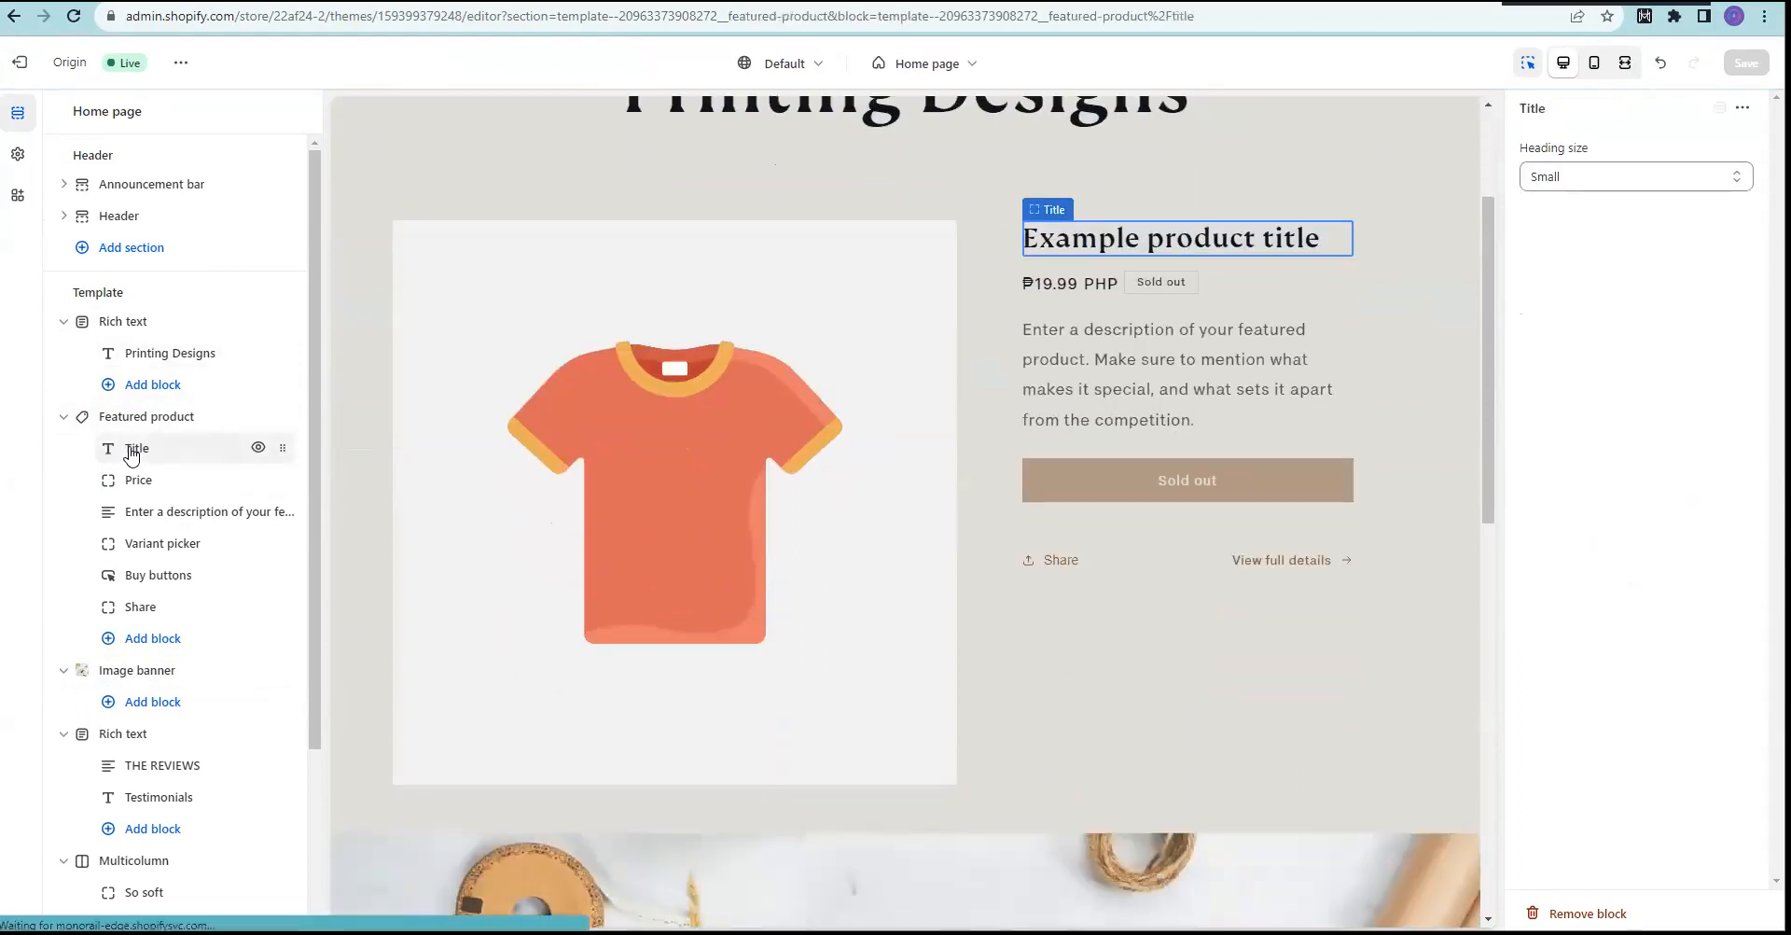
double_click(1107, 239)
left_click(1155, 243)
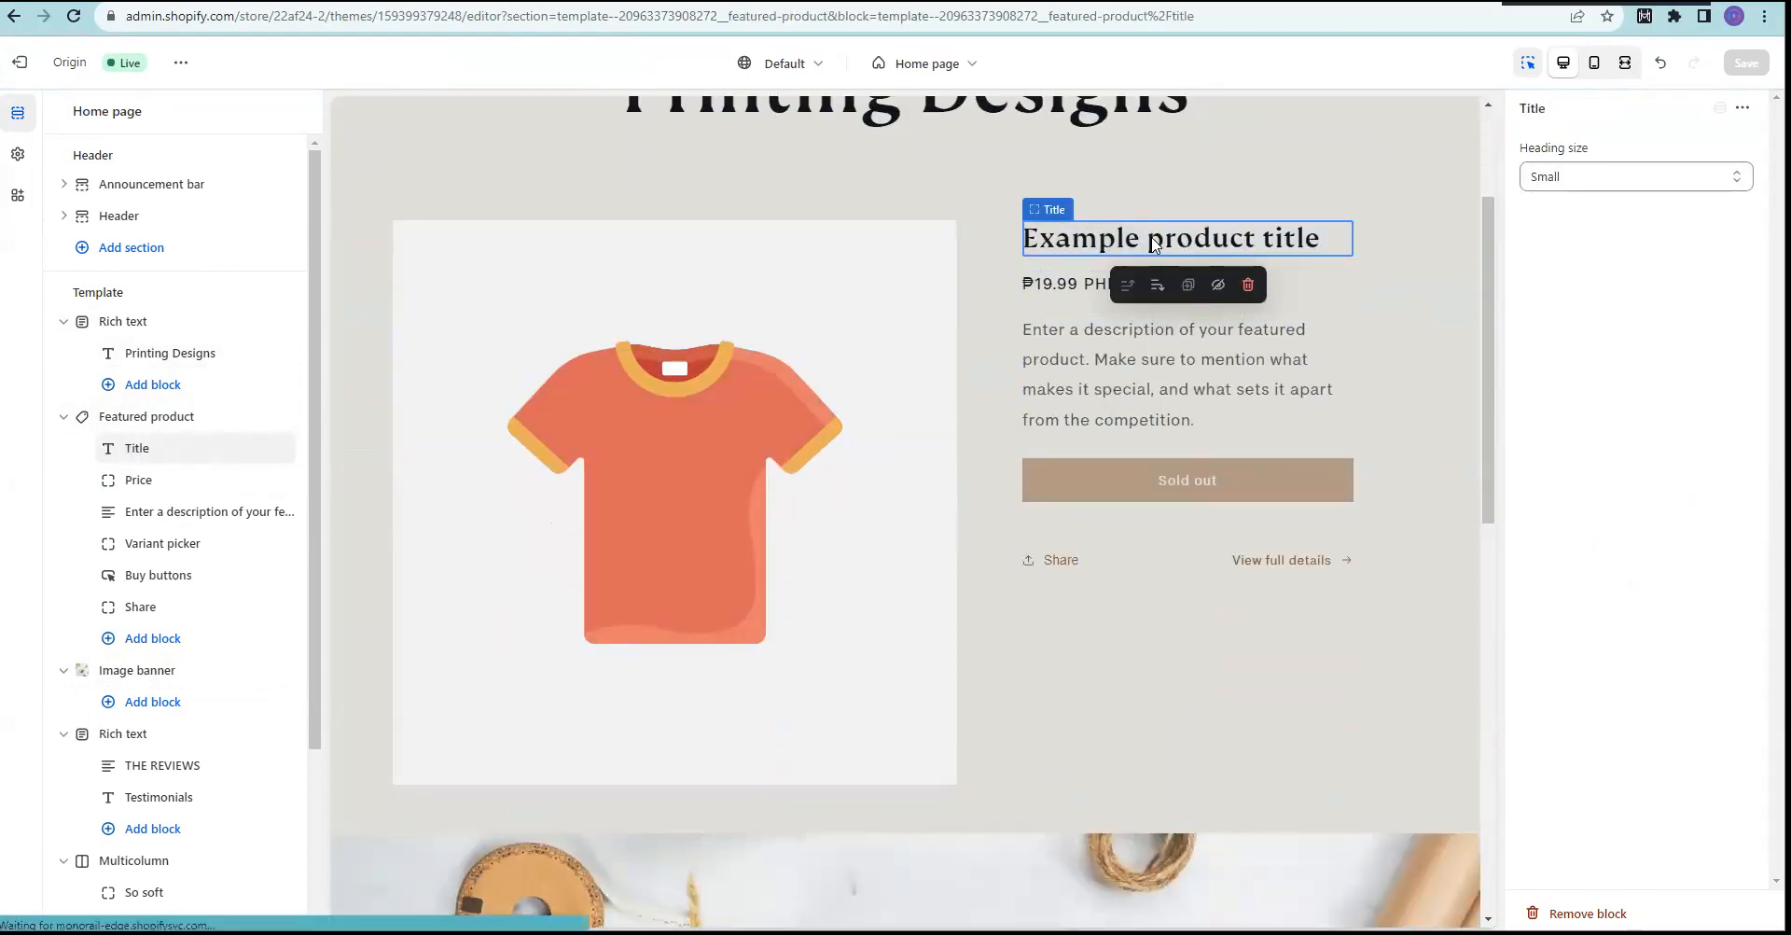
left_click(1742, 109)
left_click(1628, 417)
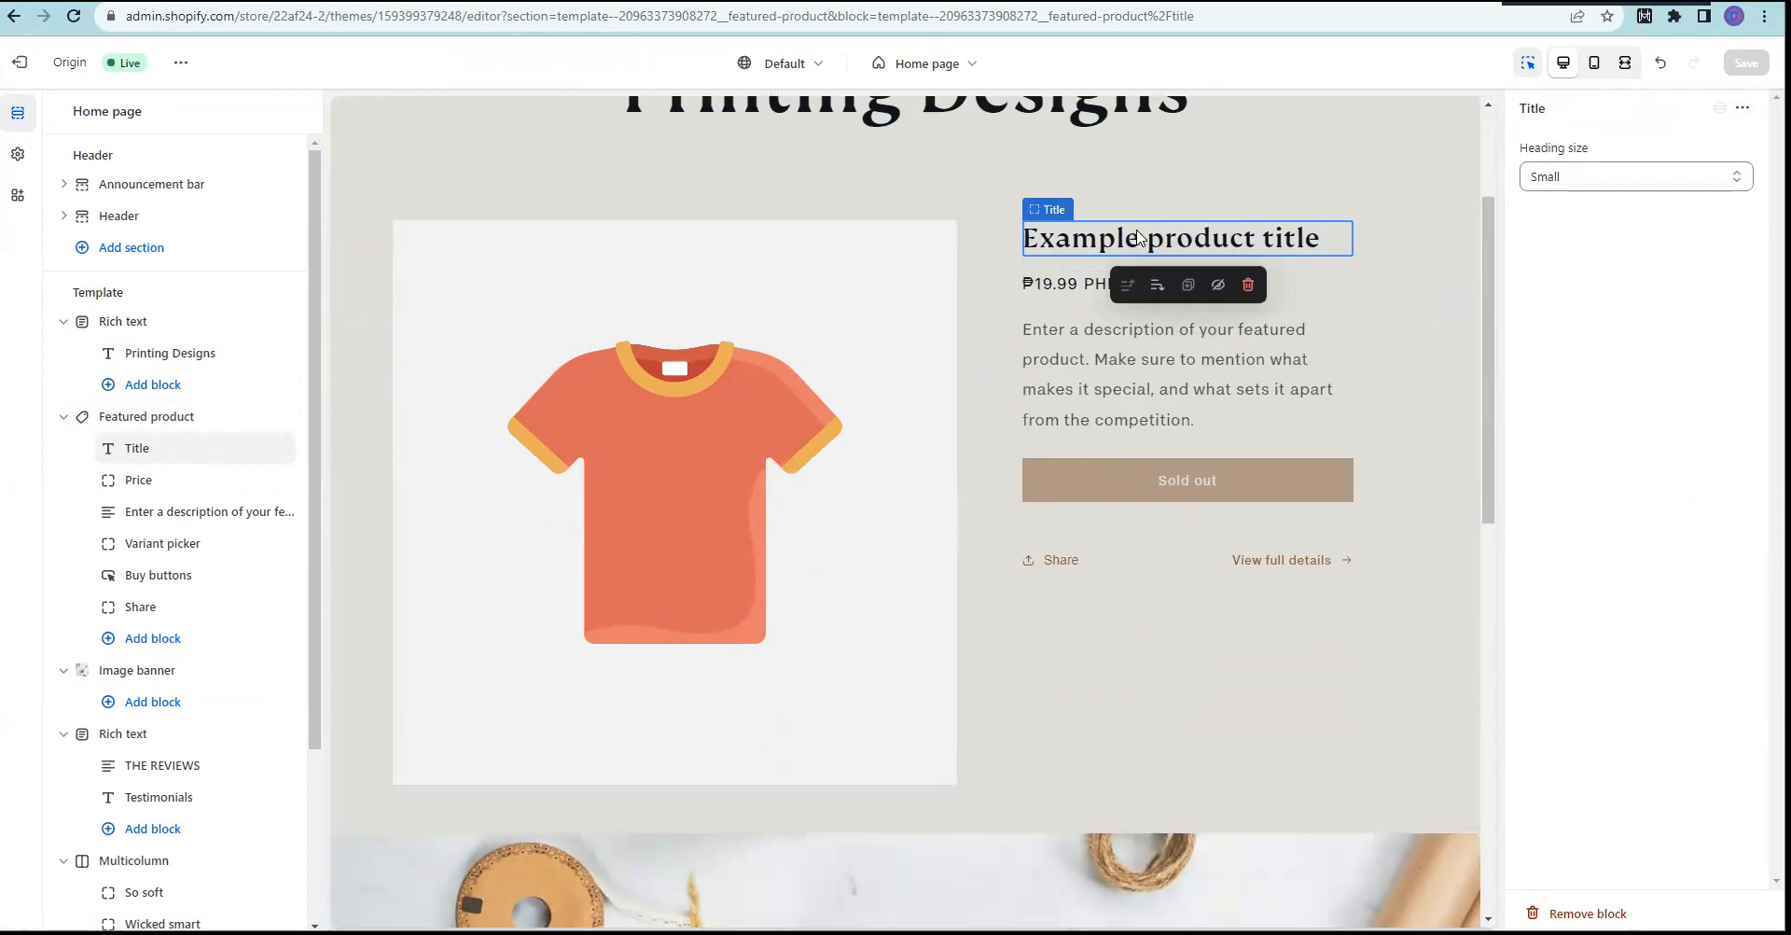
left_click(1038, 212)
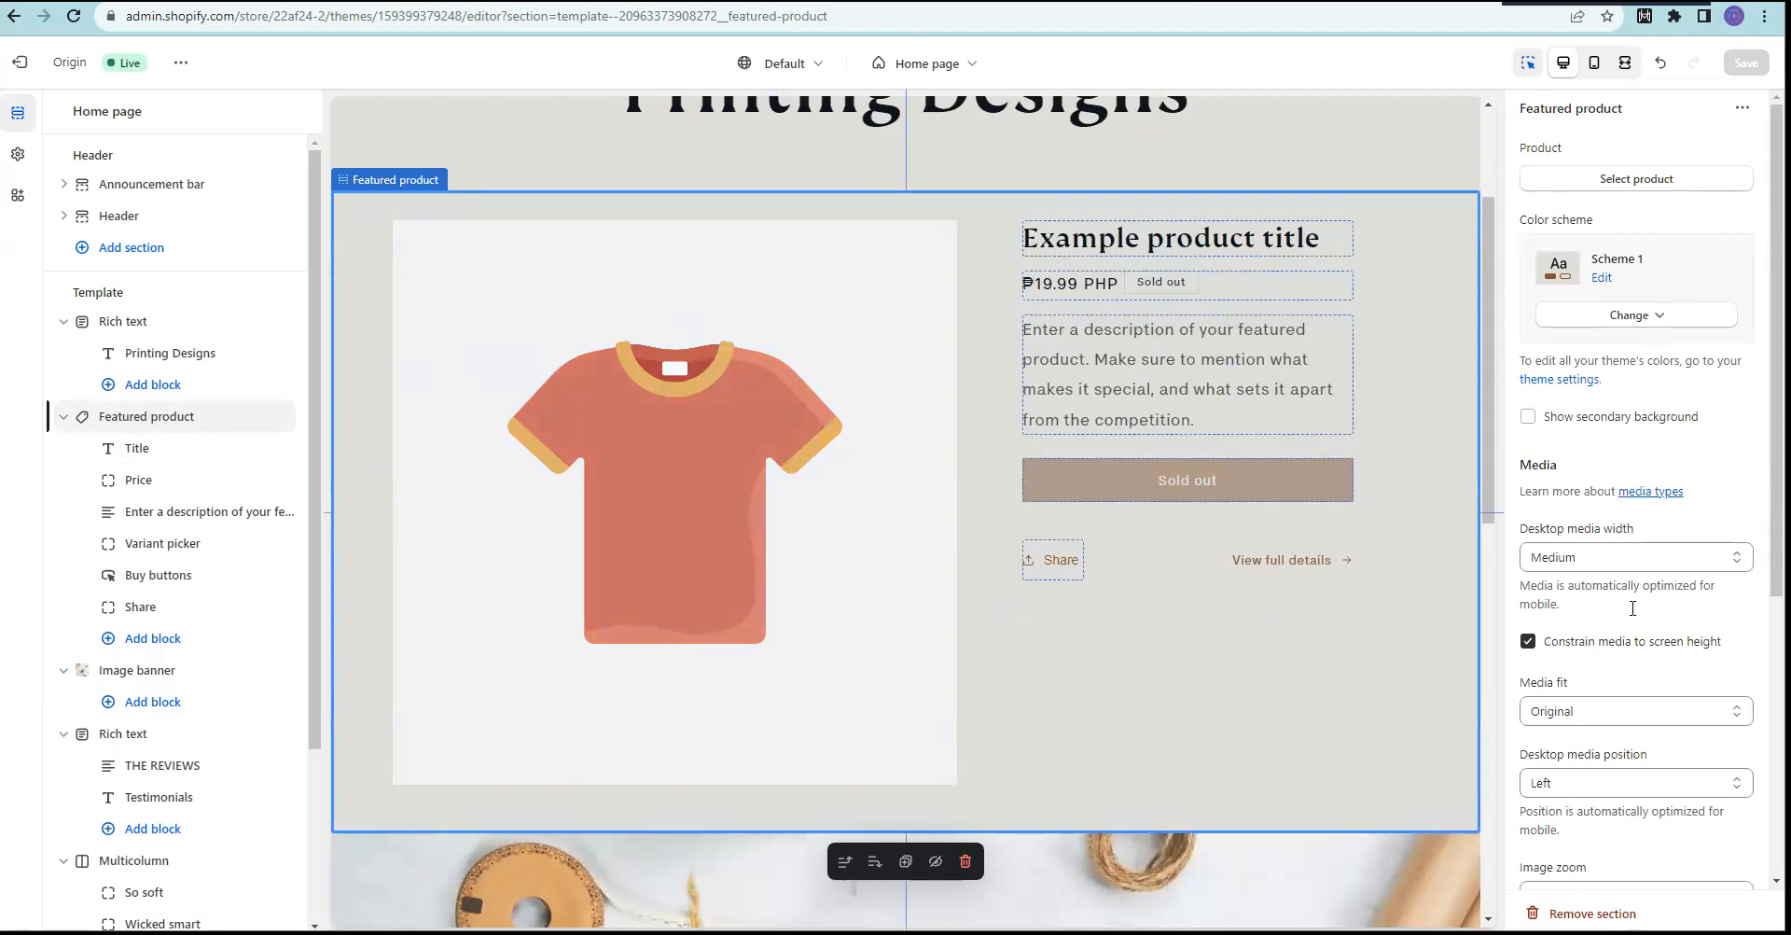
Step: Choose Paper Printing Designs 1 (₱450.00 PHP) as the featured product
left_click(1620, 179)
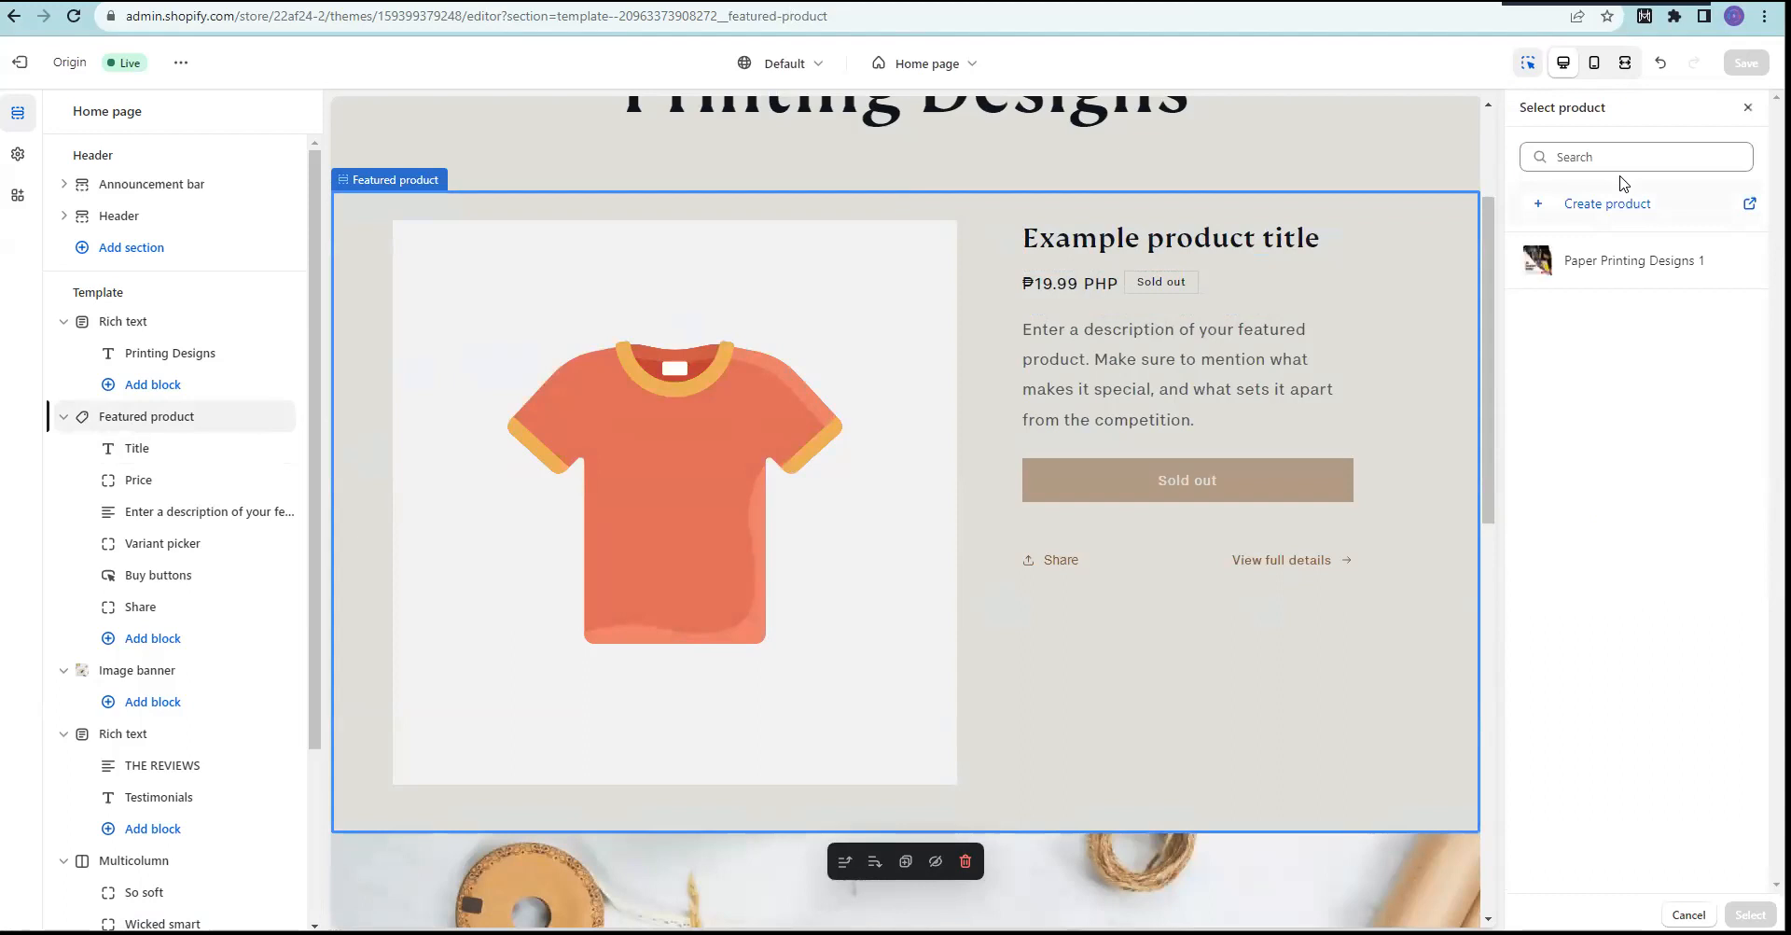
left_click(1749, 107)
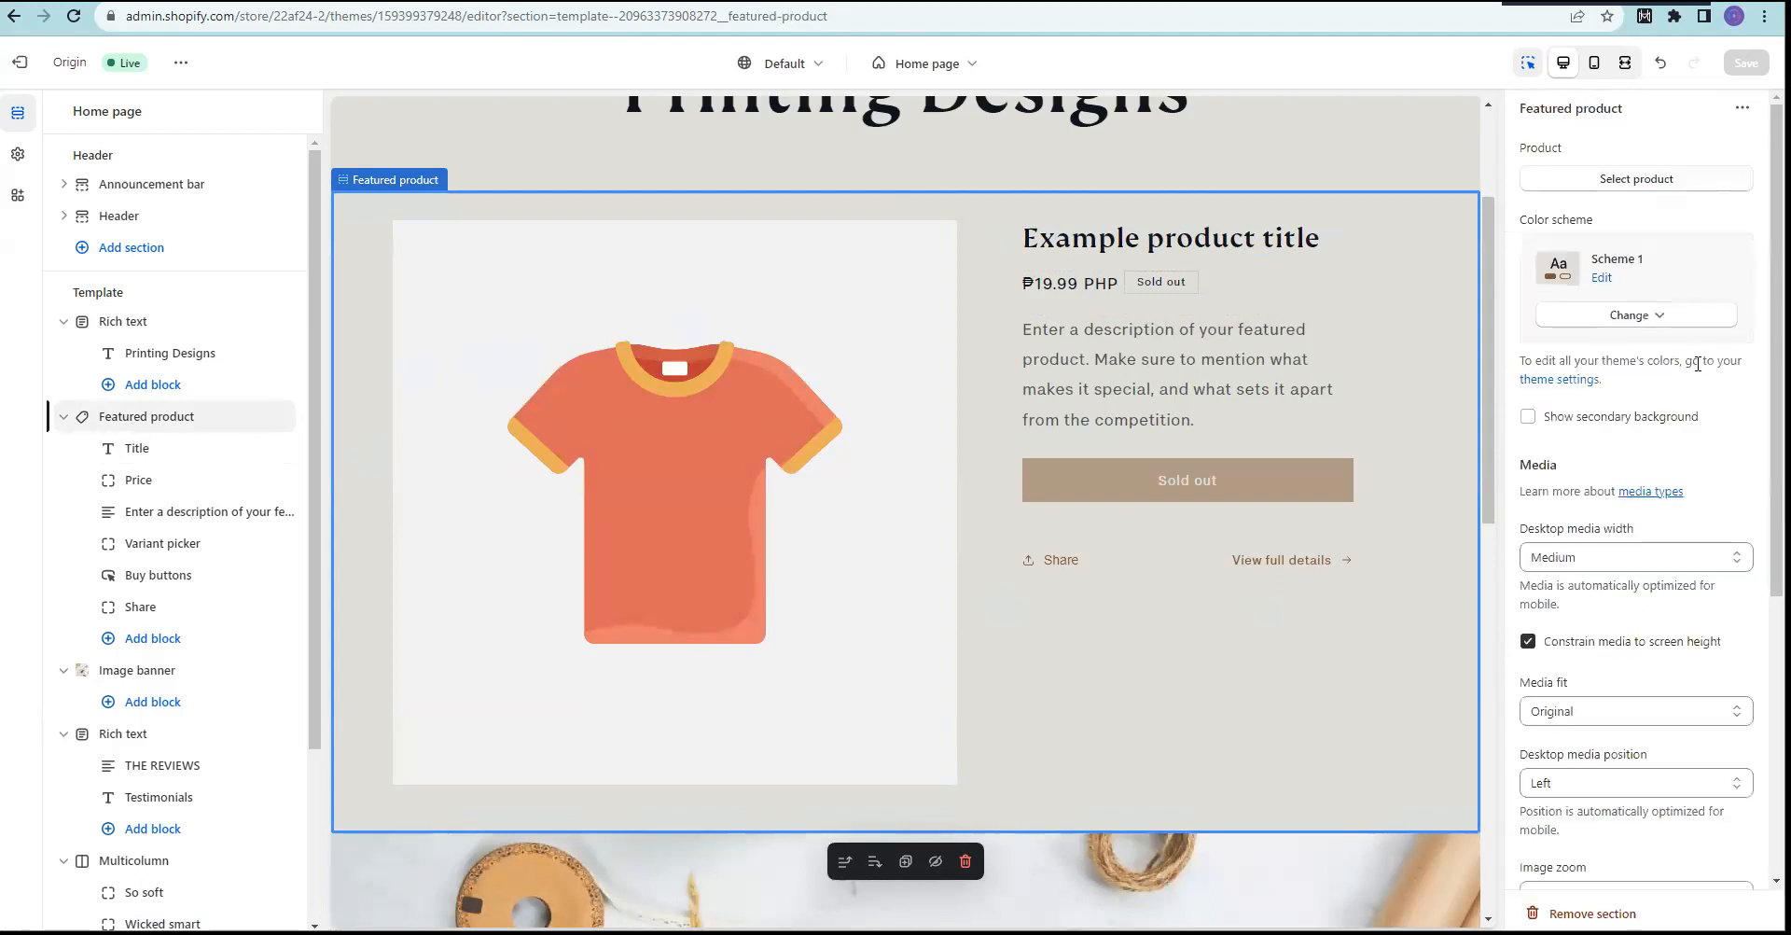
left_click(1637, 180)
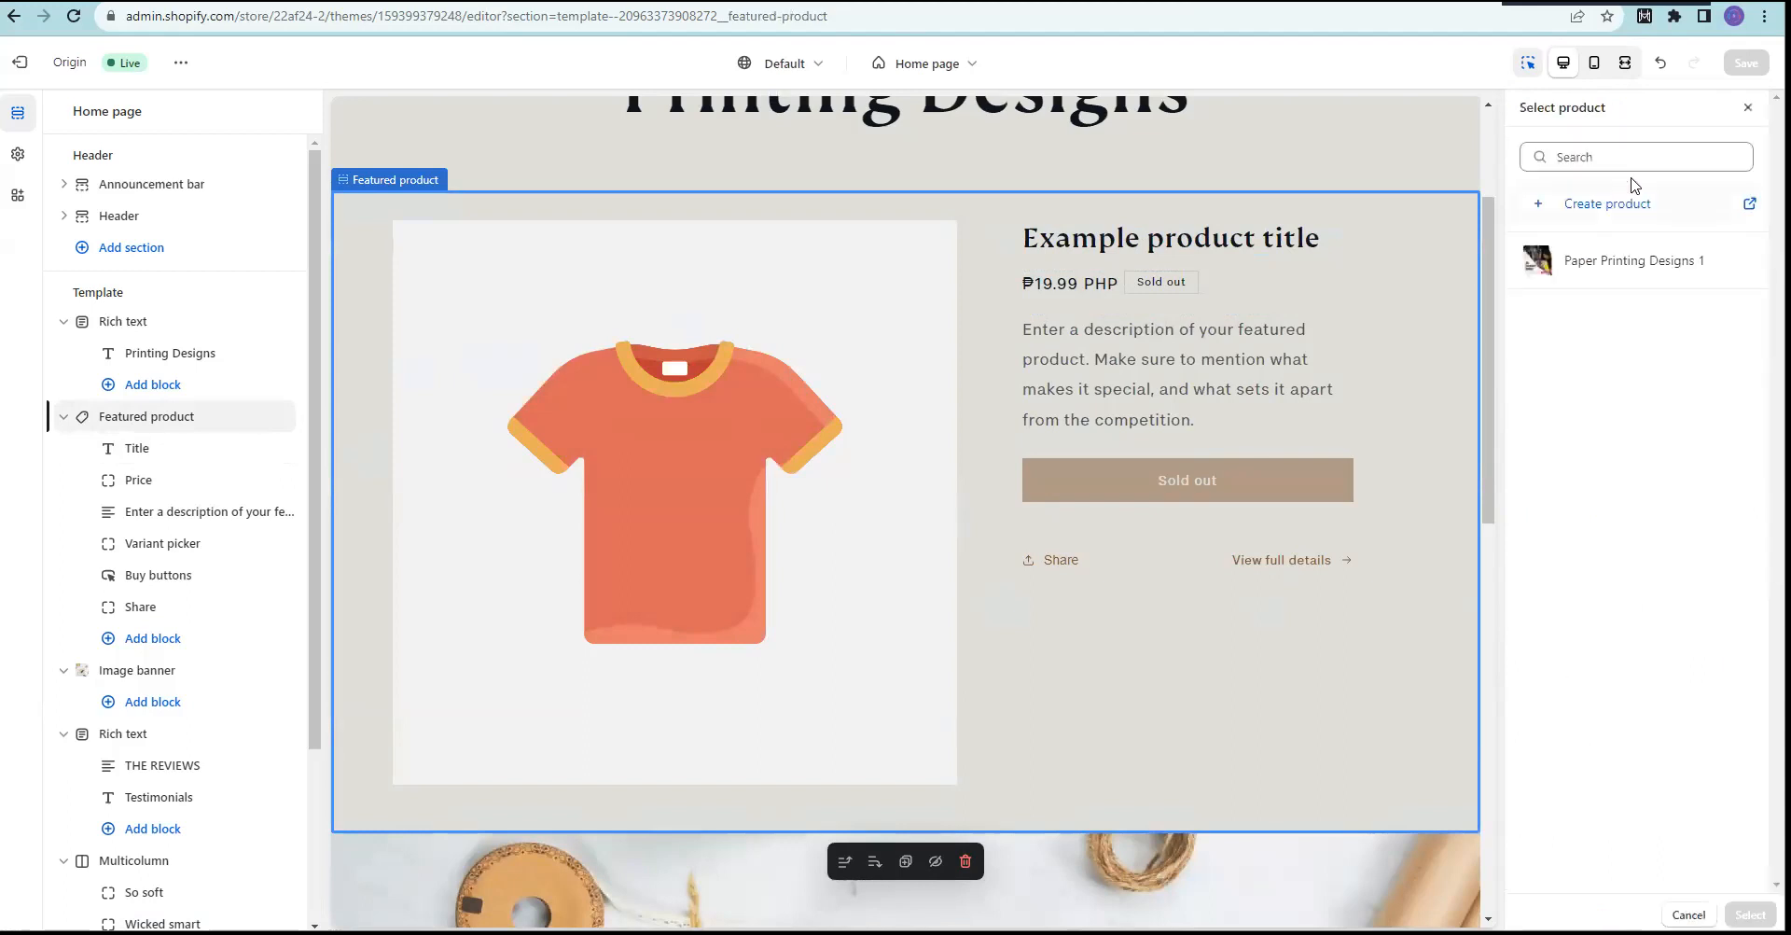
left_click(1614, 266)
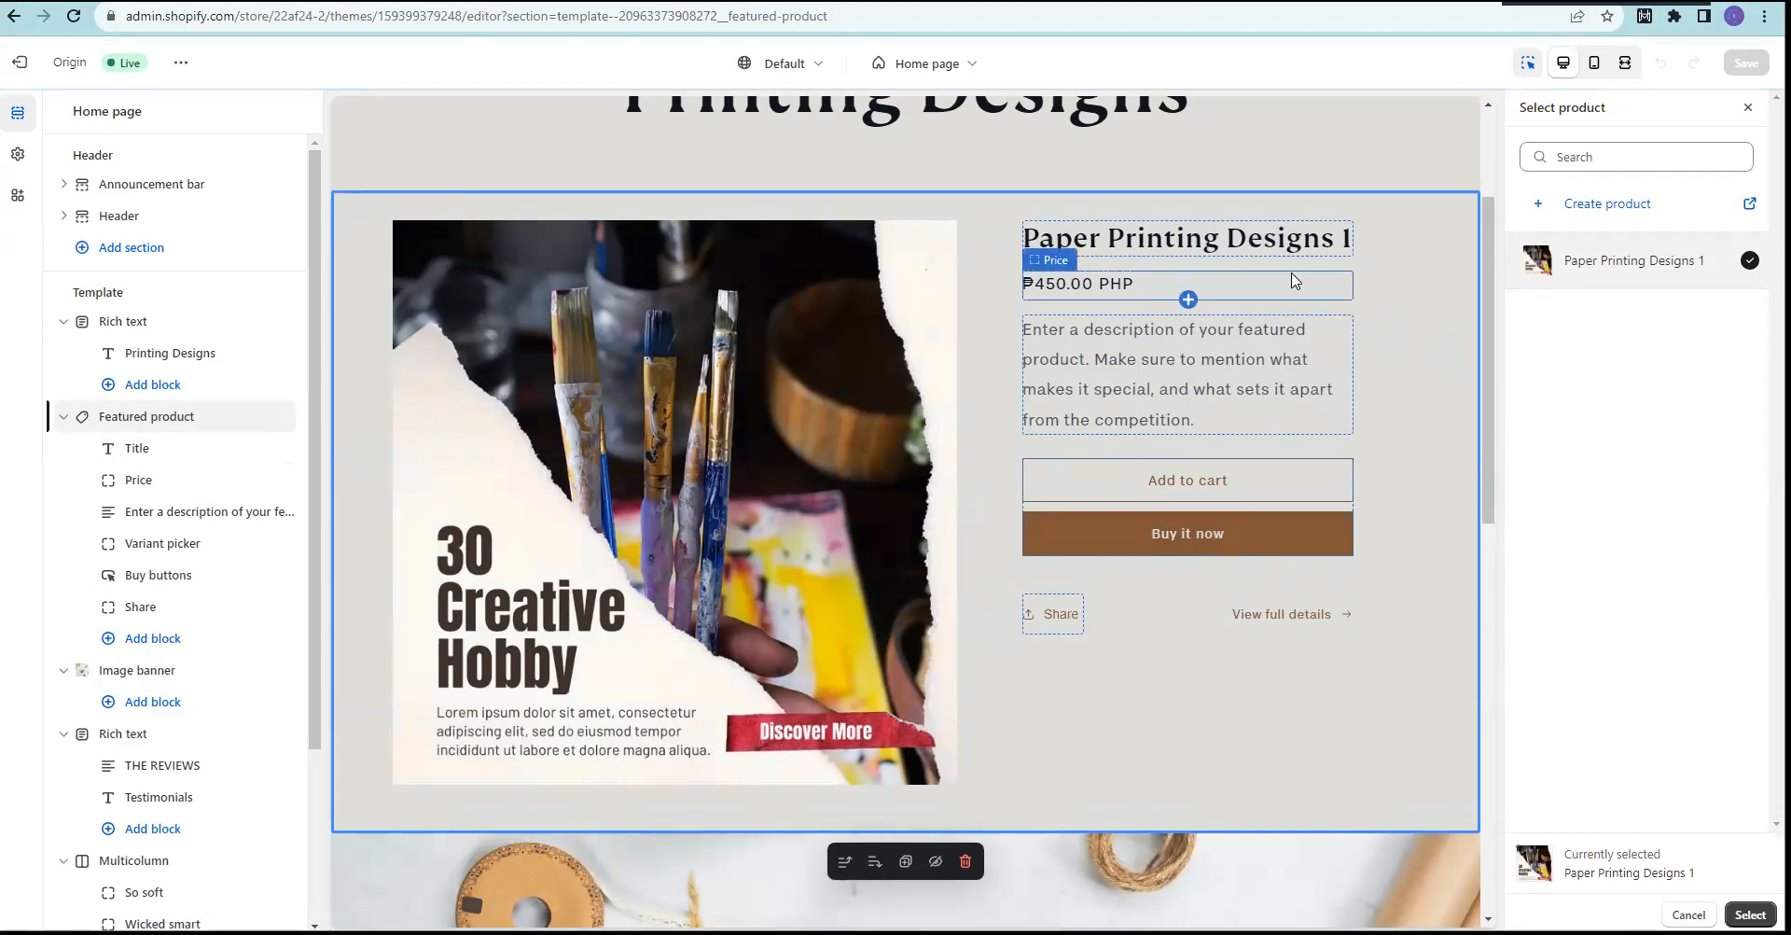
left_click(1150, 388)
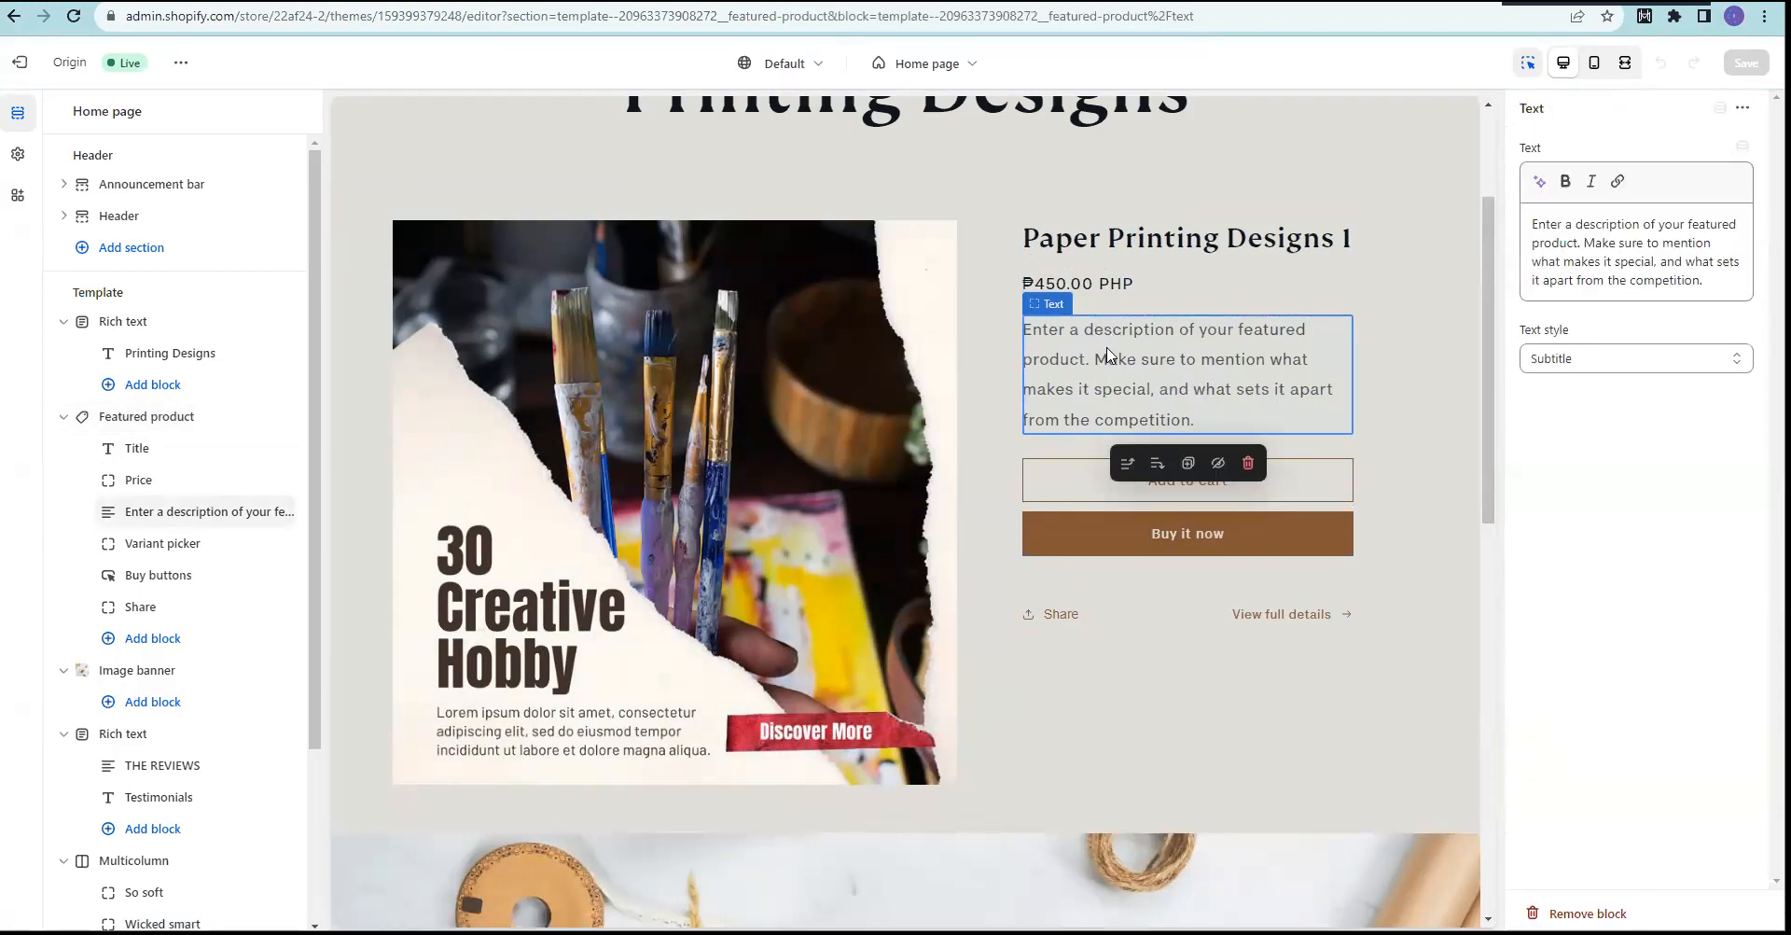
Step: Replace the description with 'This is a product demo ~ will change this later.'
left_click(1613, 260)
key("ctrl+a")
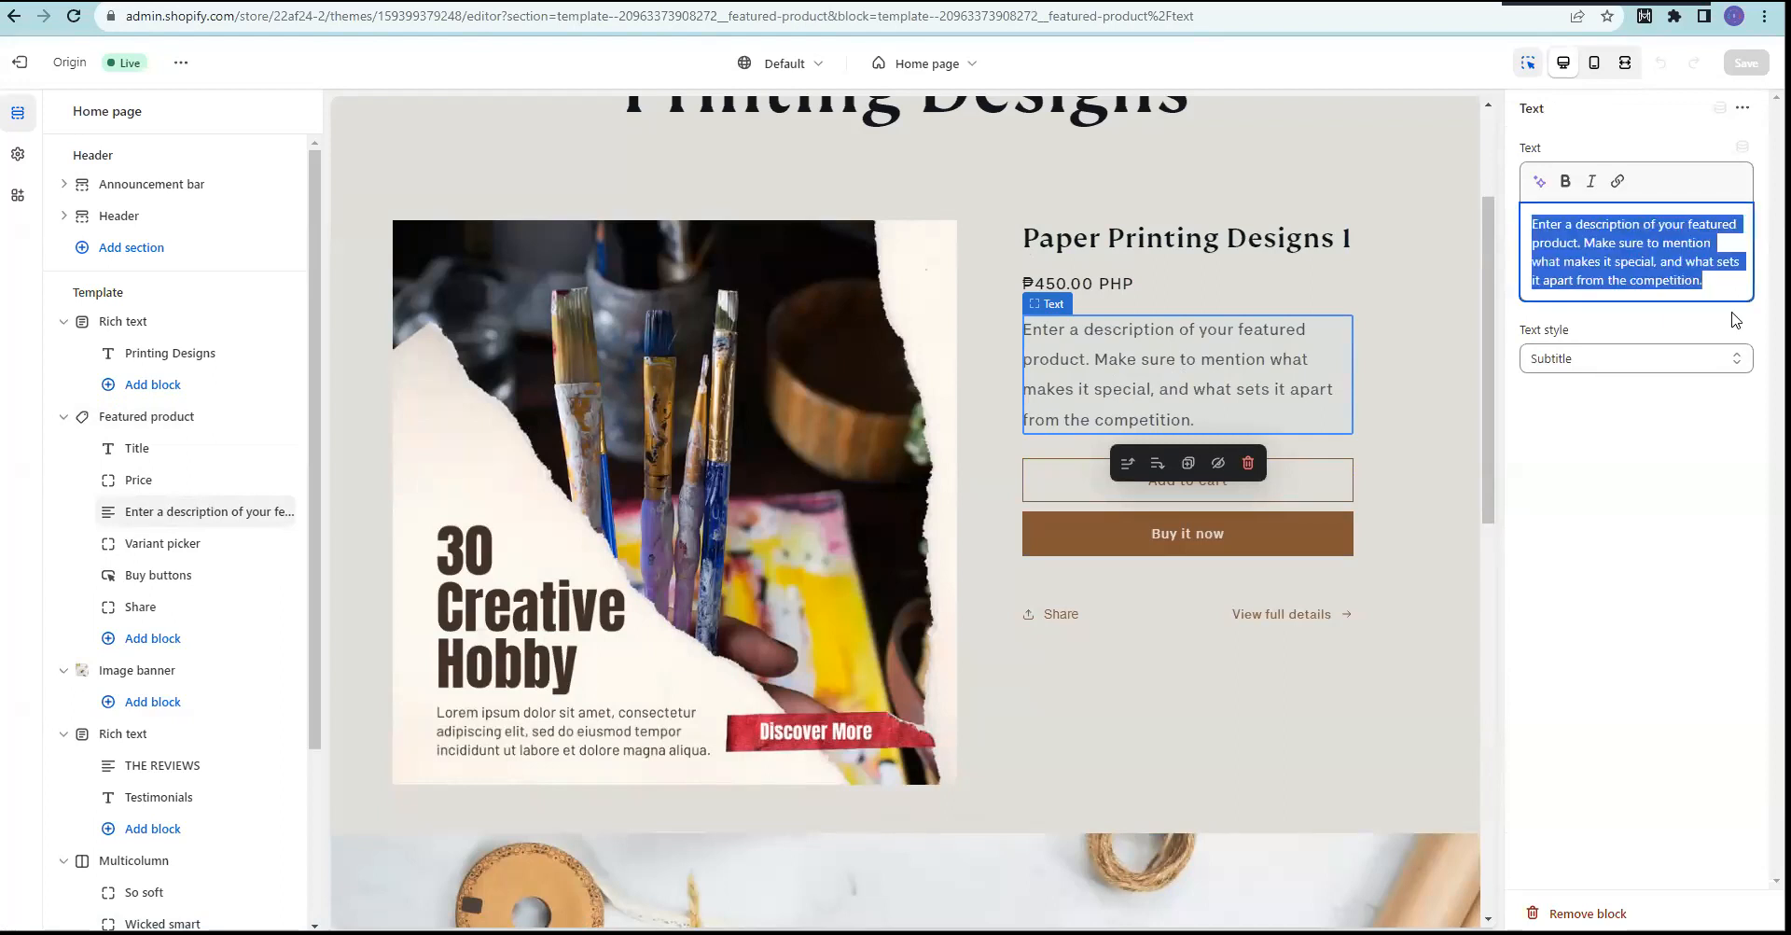
type("This is a rpduct")
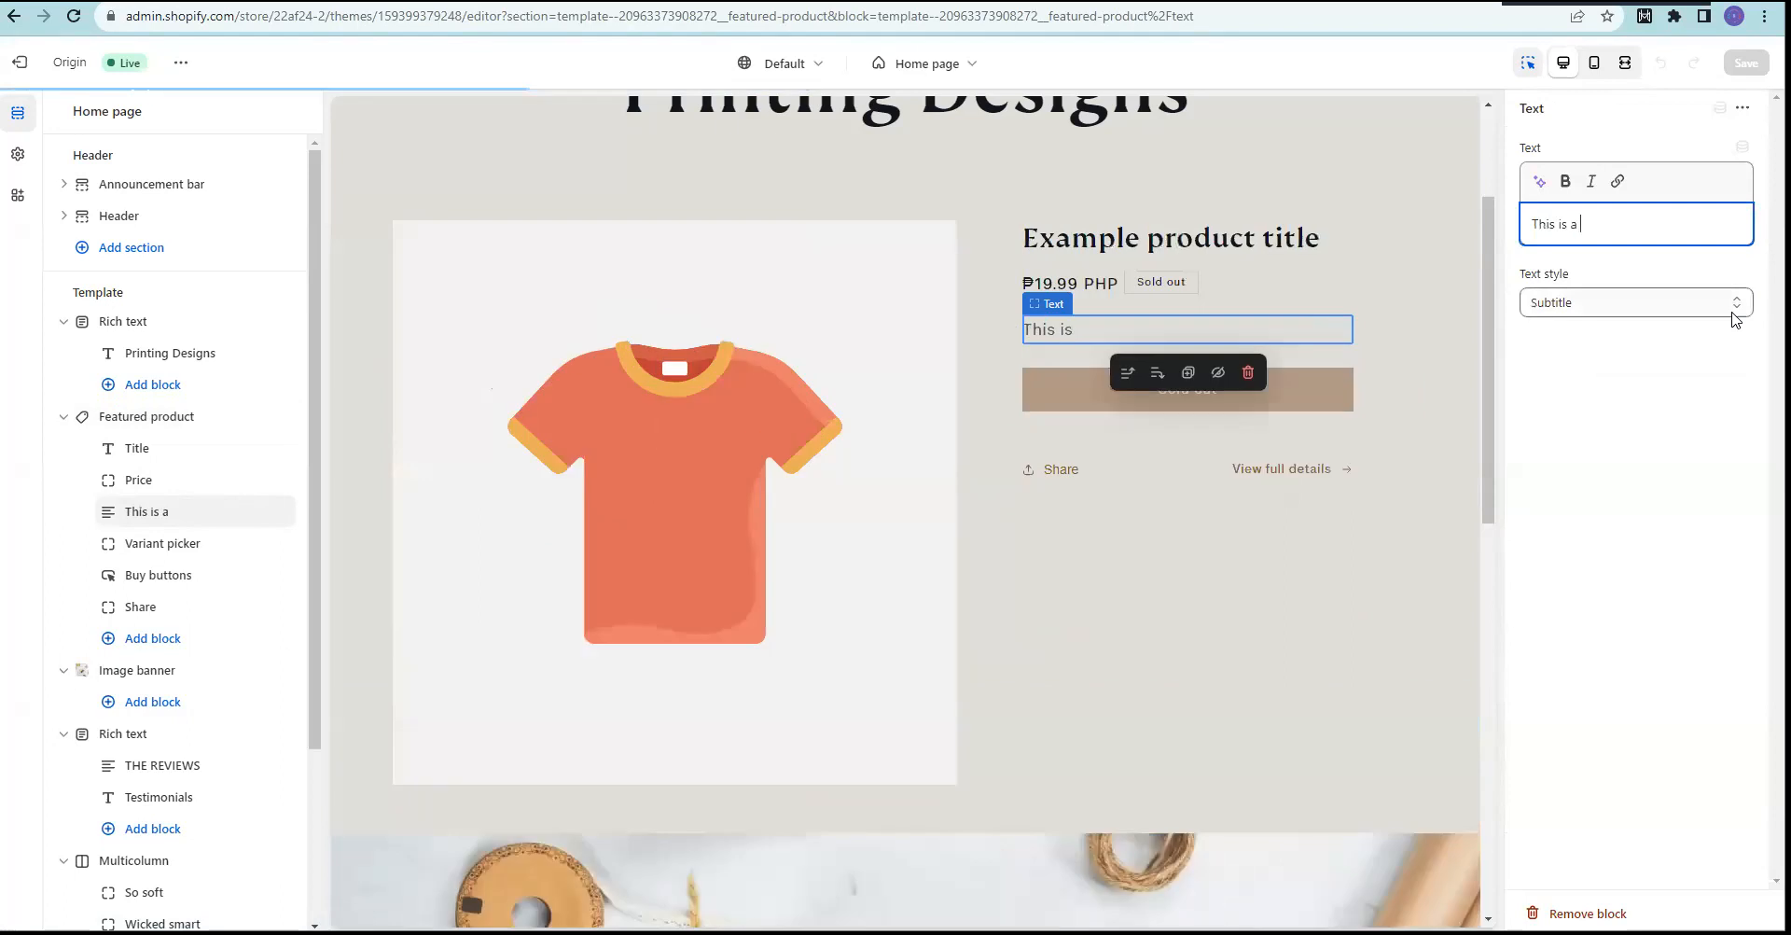
key("BackSpace")
key("BackSpace")
key("BackSpace")
key("BackSpace")
type("produ")
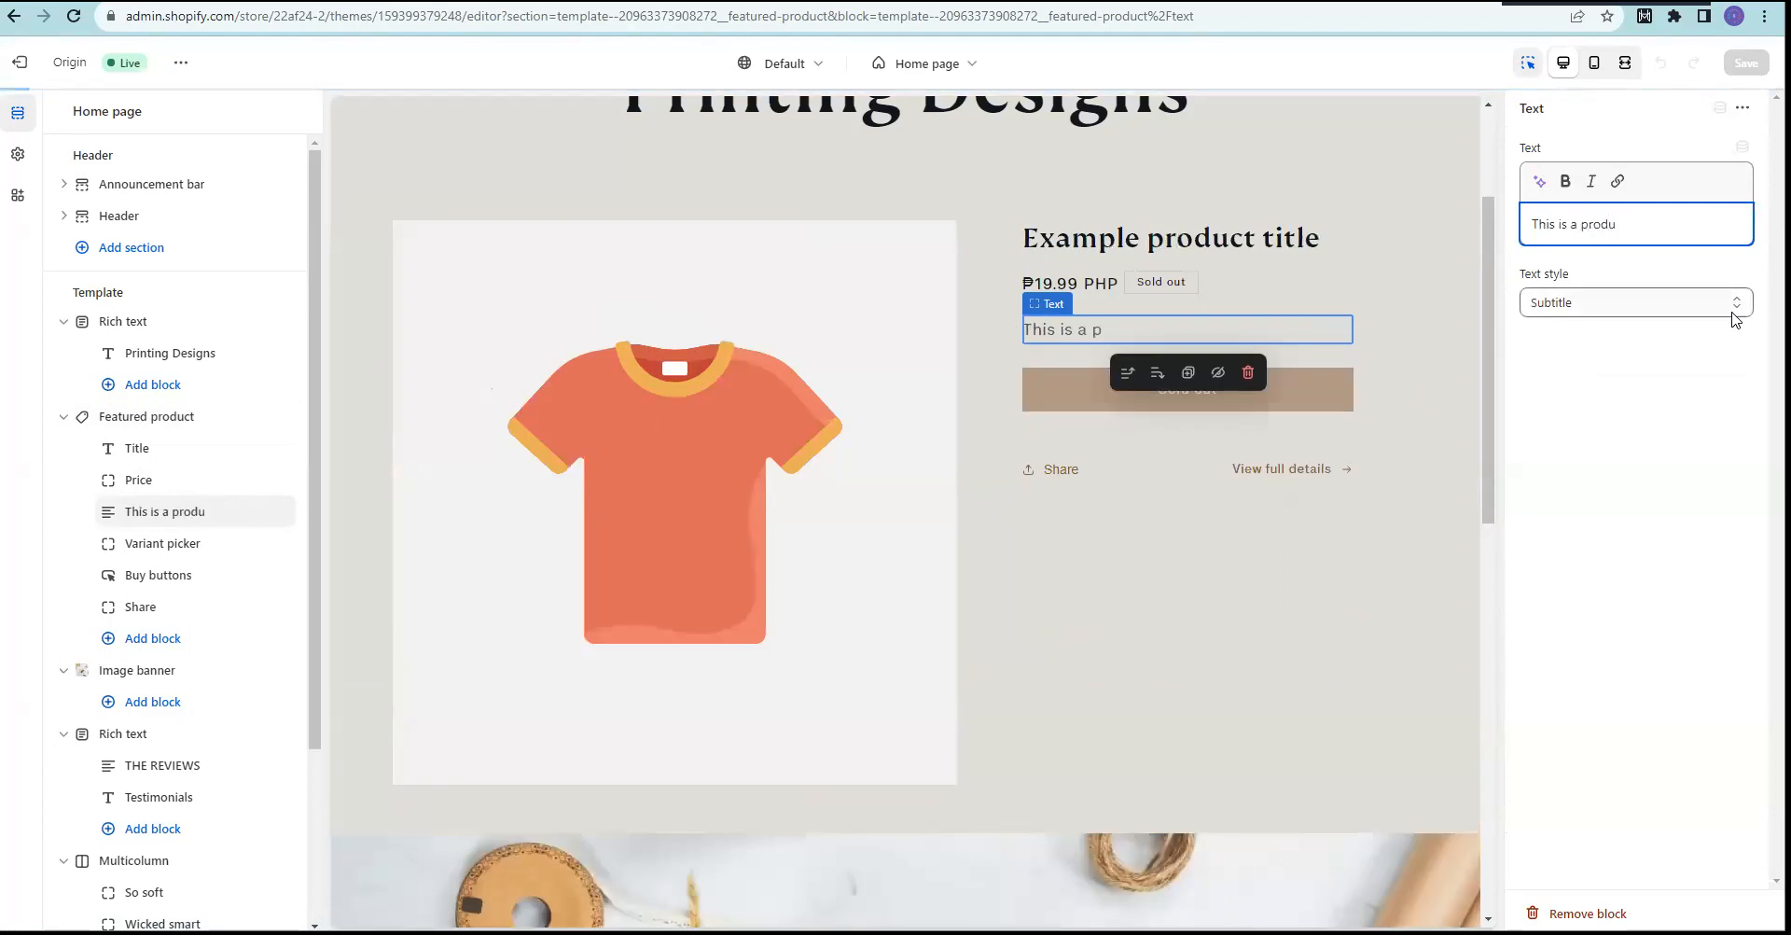
type("ct demo ~ will chage")
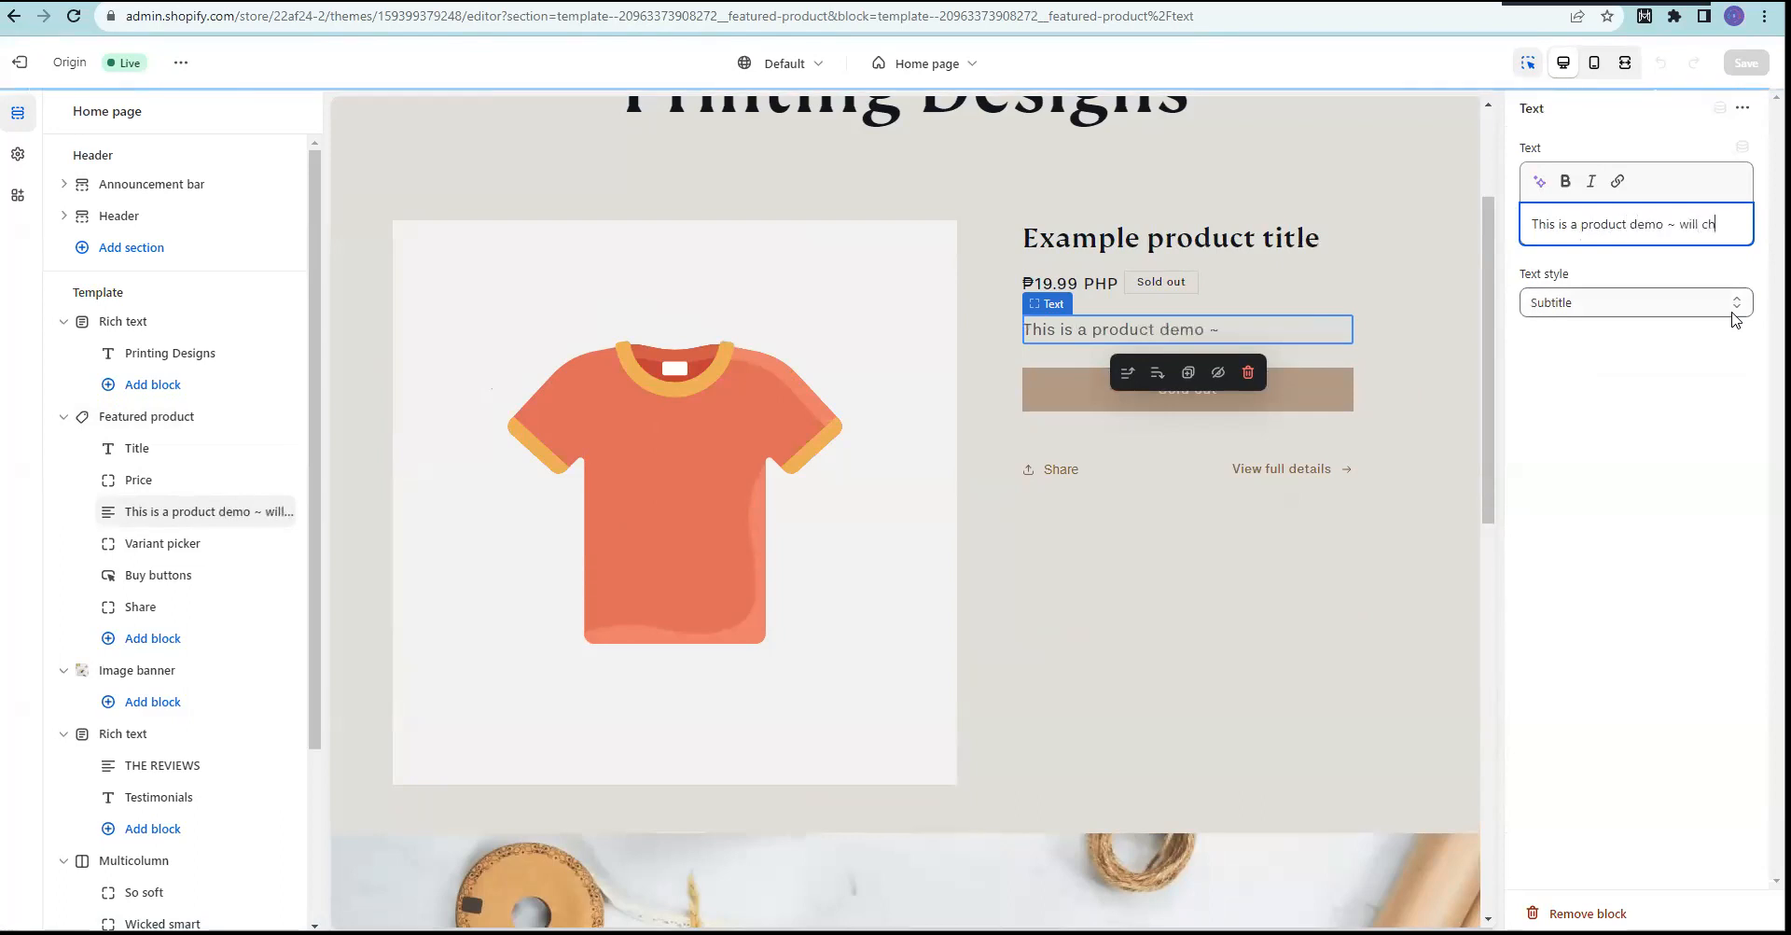
key("BackSpace")
key("BackSpace")
type("nge this later.")
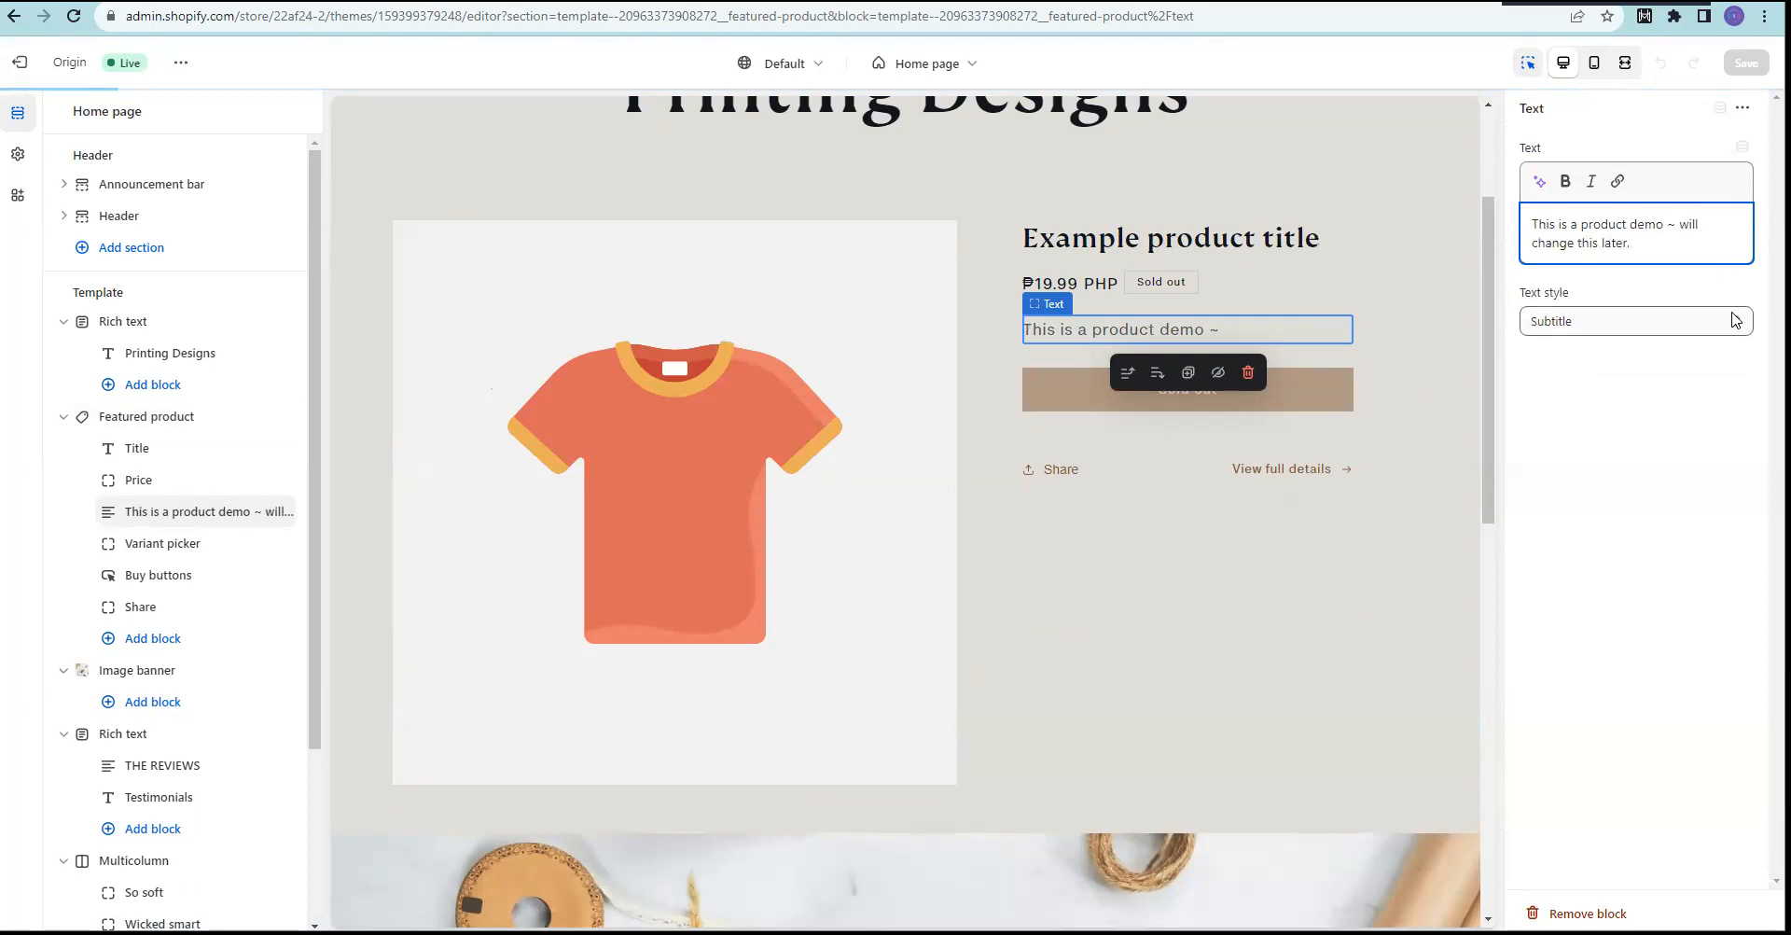
left_click(1645, 486)
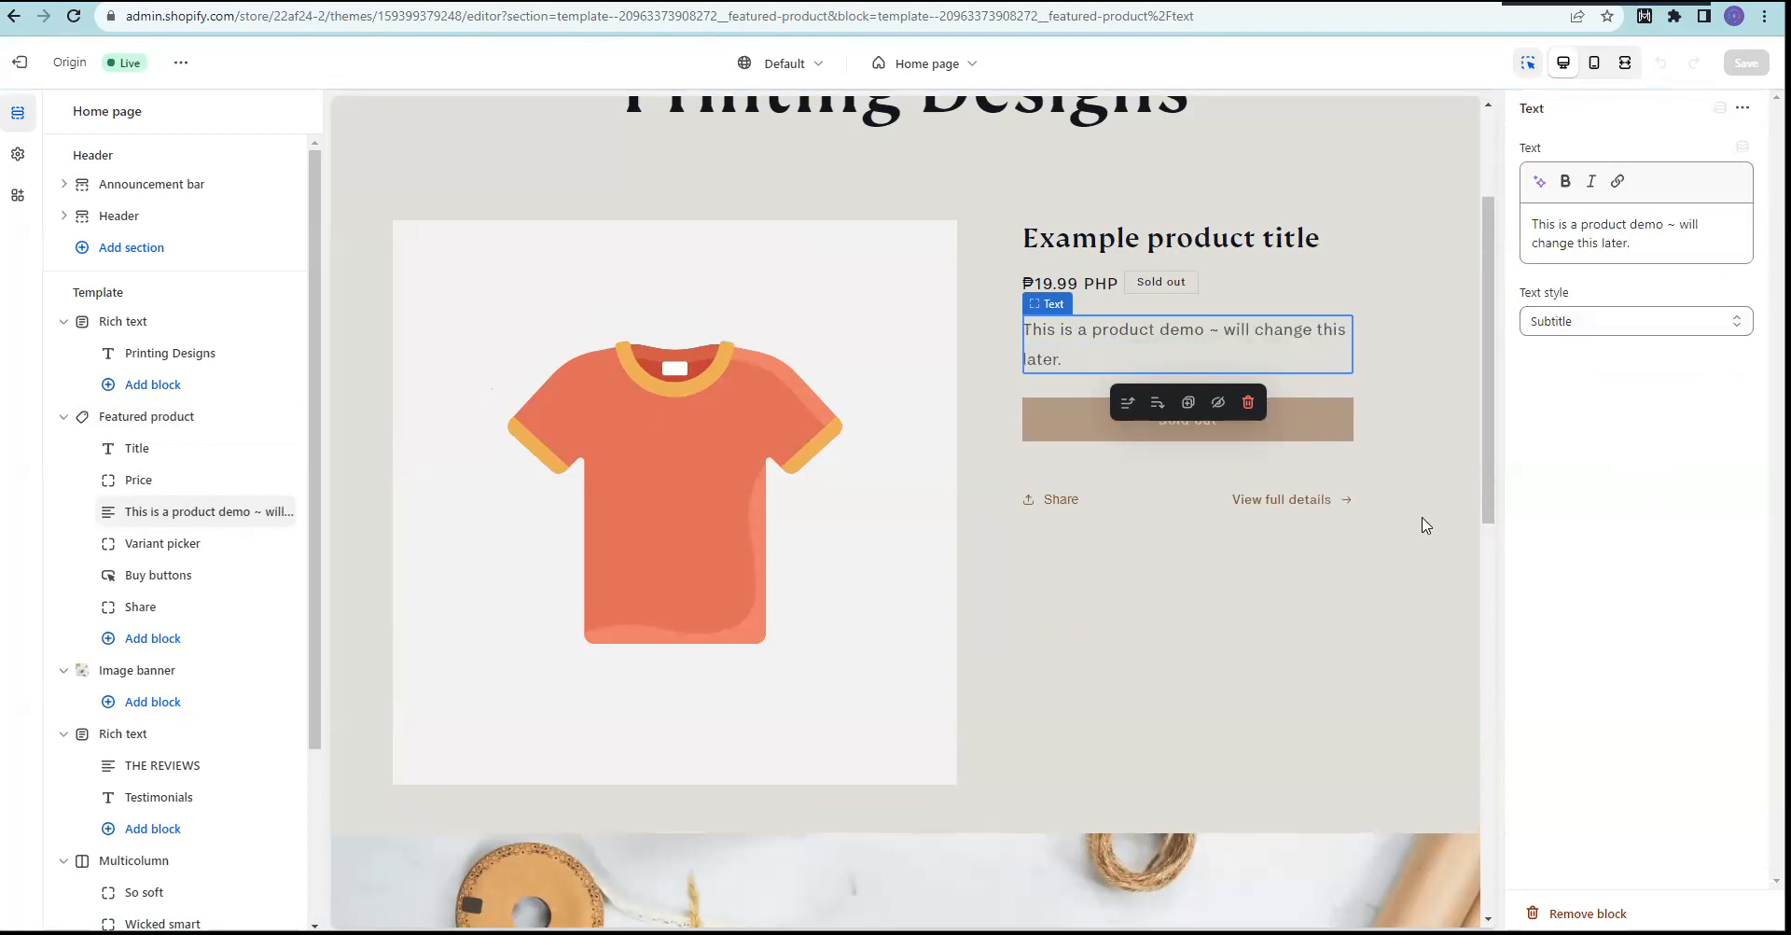
Step: Browse the testimonial and banner sections, then reselect the Featured product section
left_click(1213, 644)
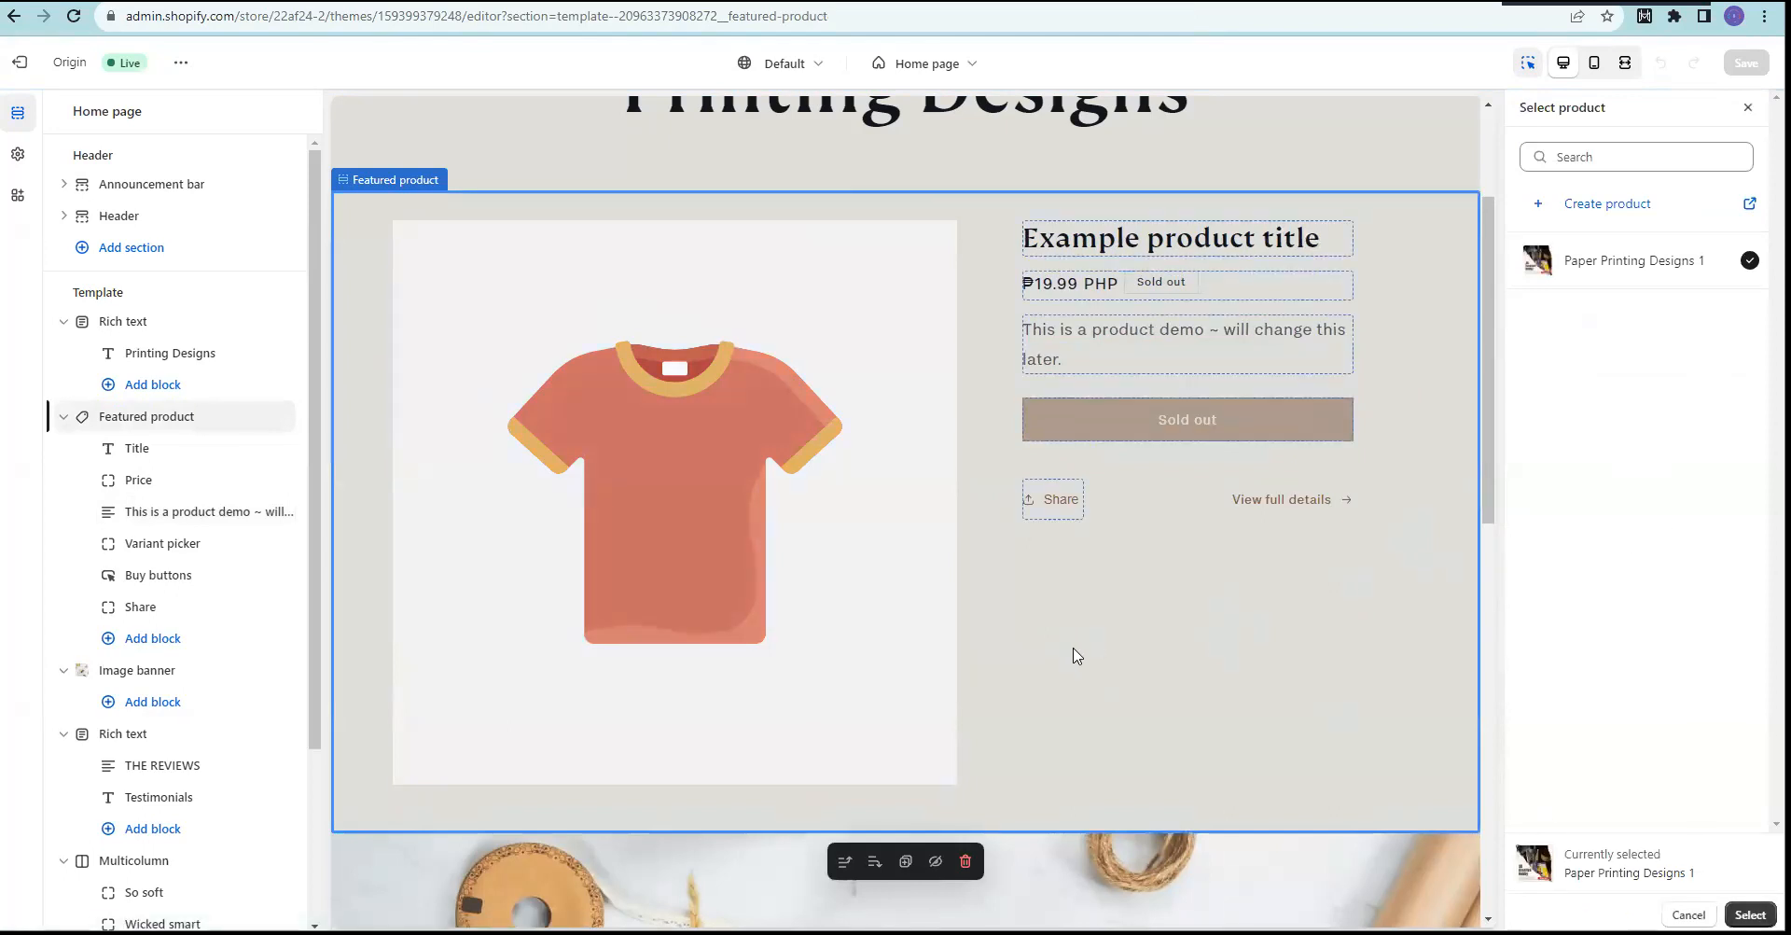
scroll(1073, 653, "down", 10)
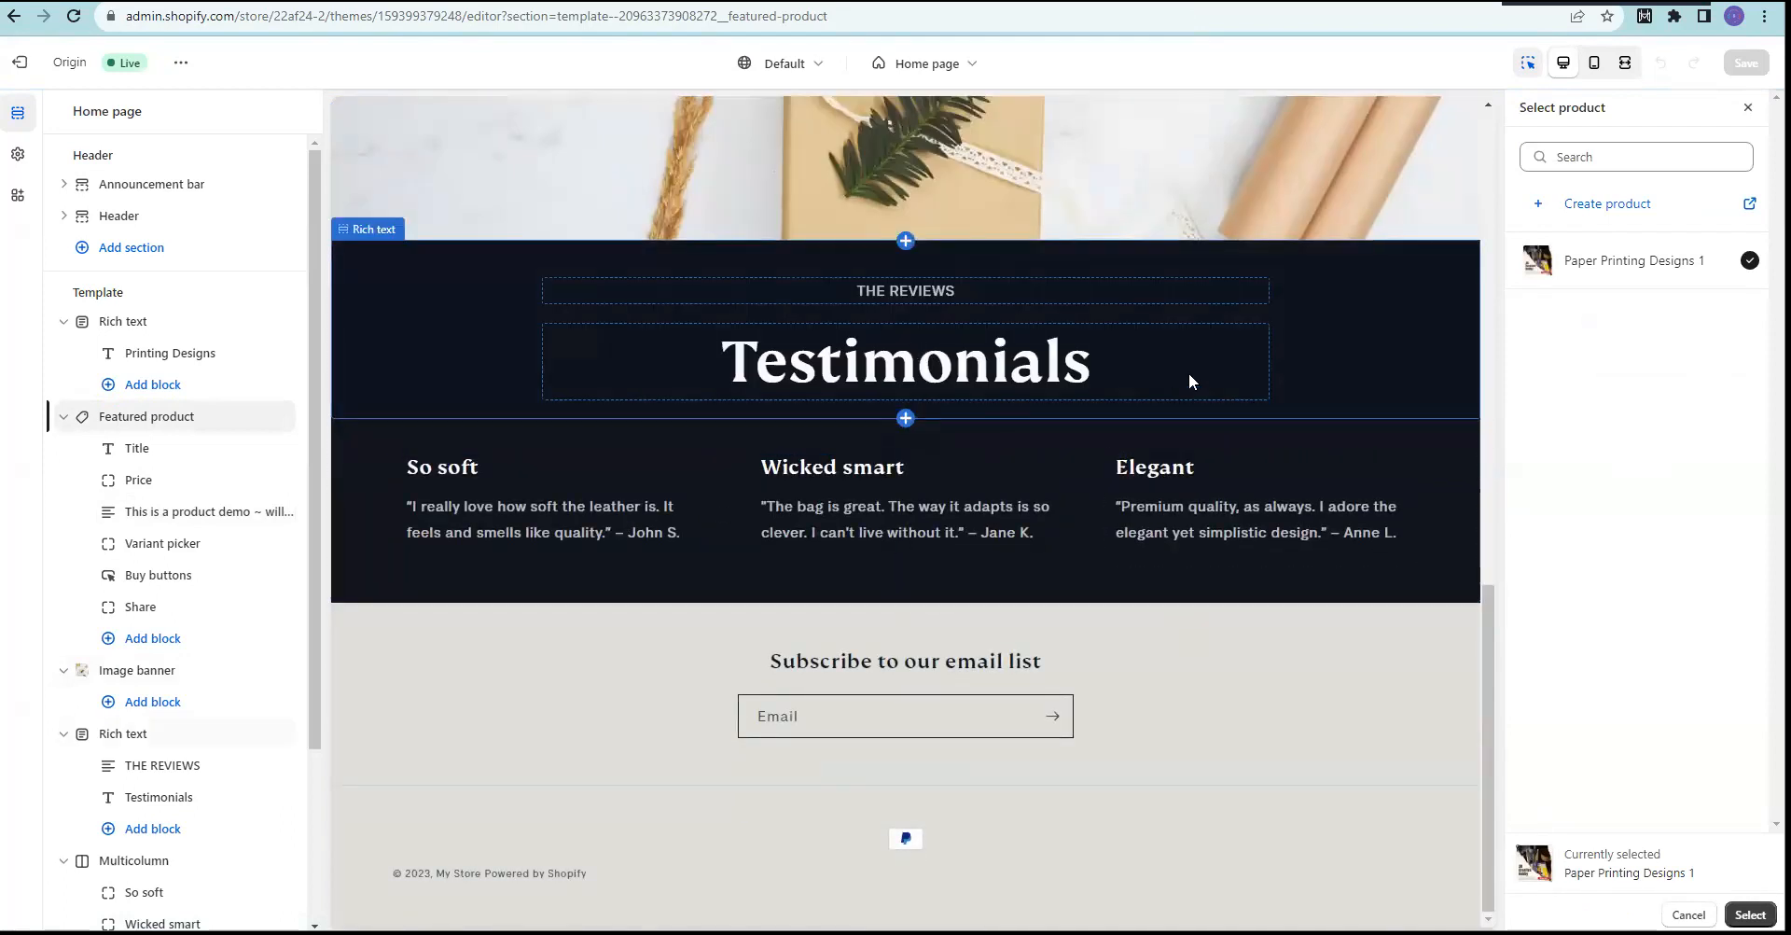
left_click(539, 523)
scroll(512, 524, "up", 10)
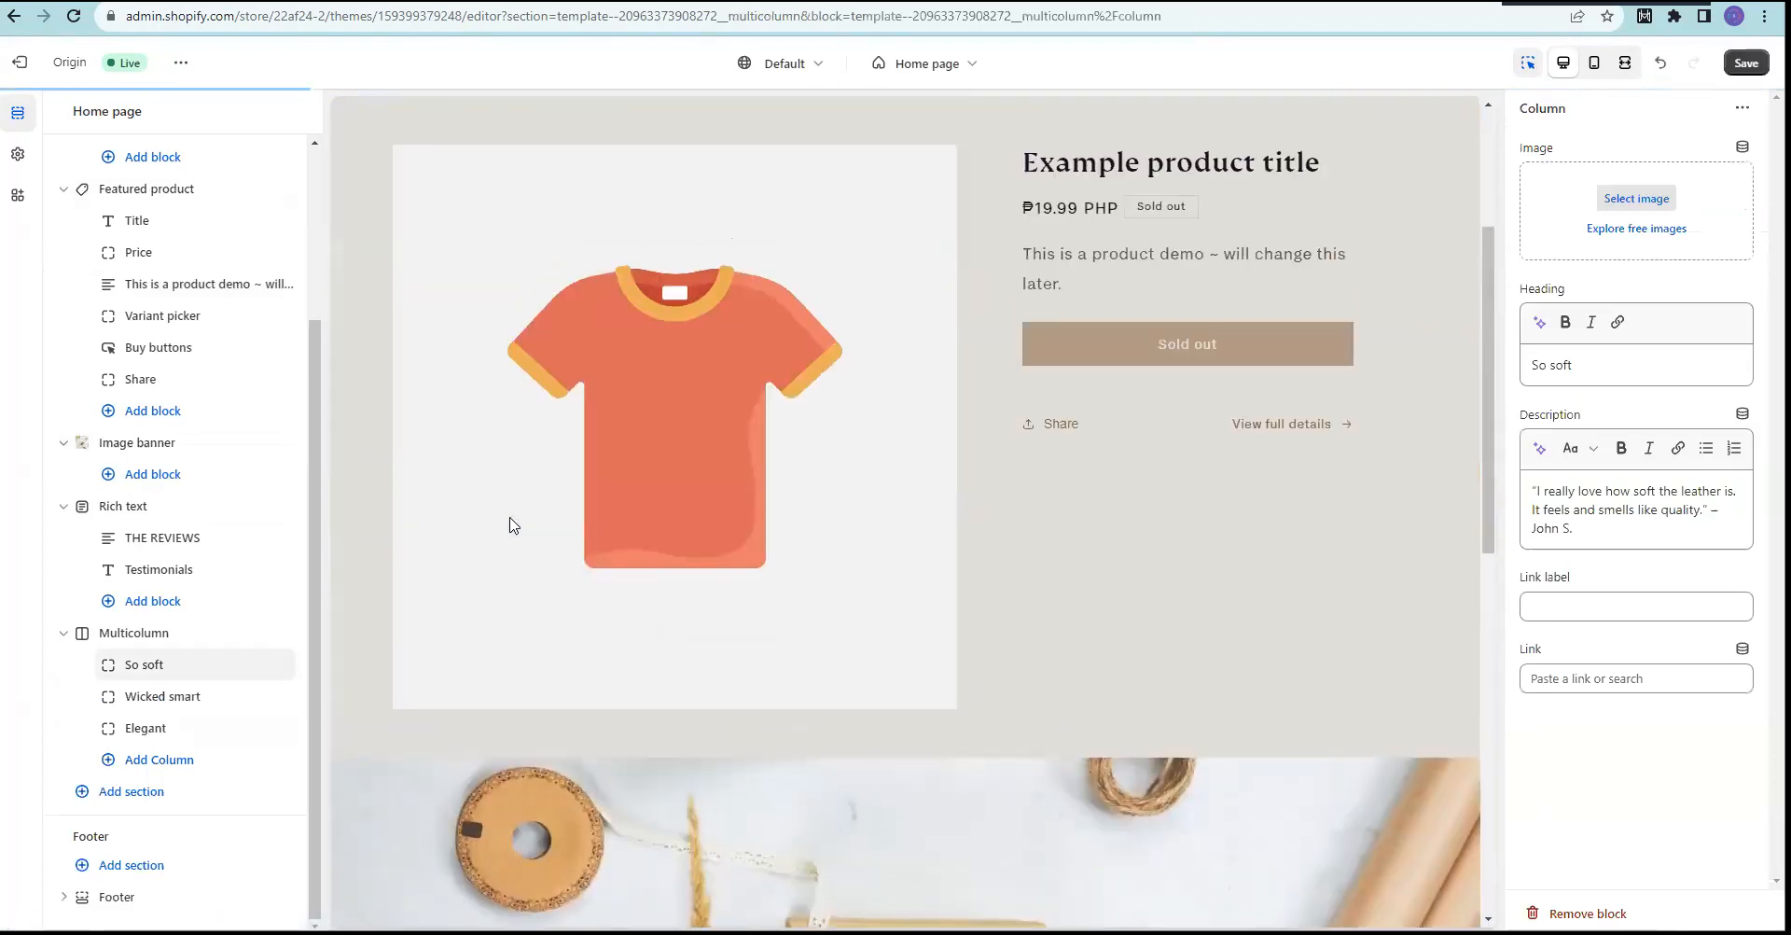
left_click(597, 802)
scroll(959, 530, "down", 4)
scroll(957, 530, "up", 10)
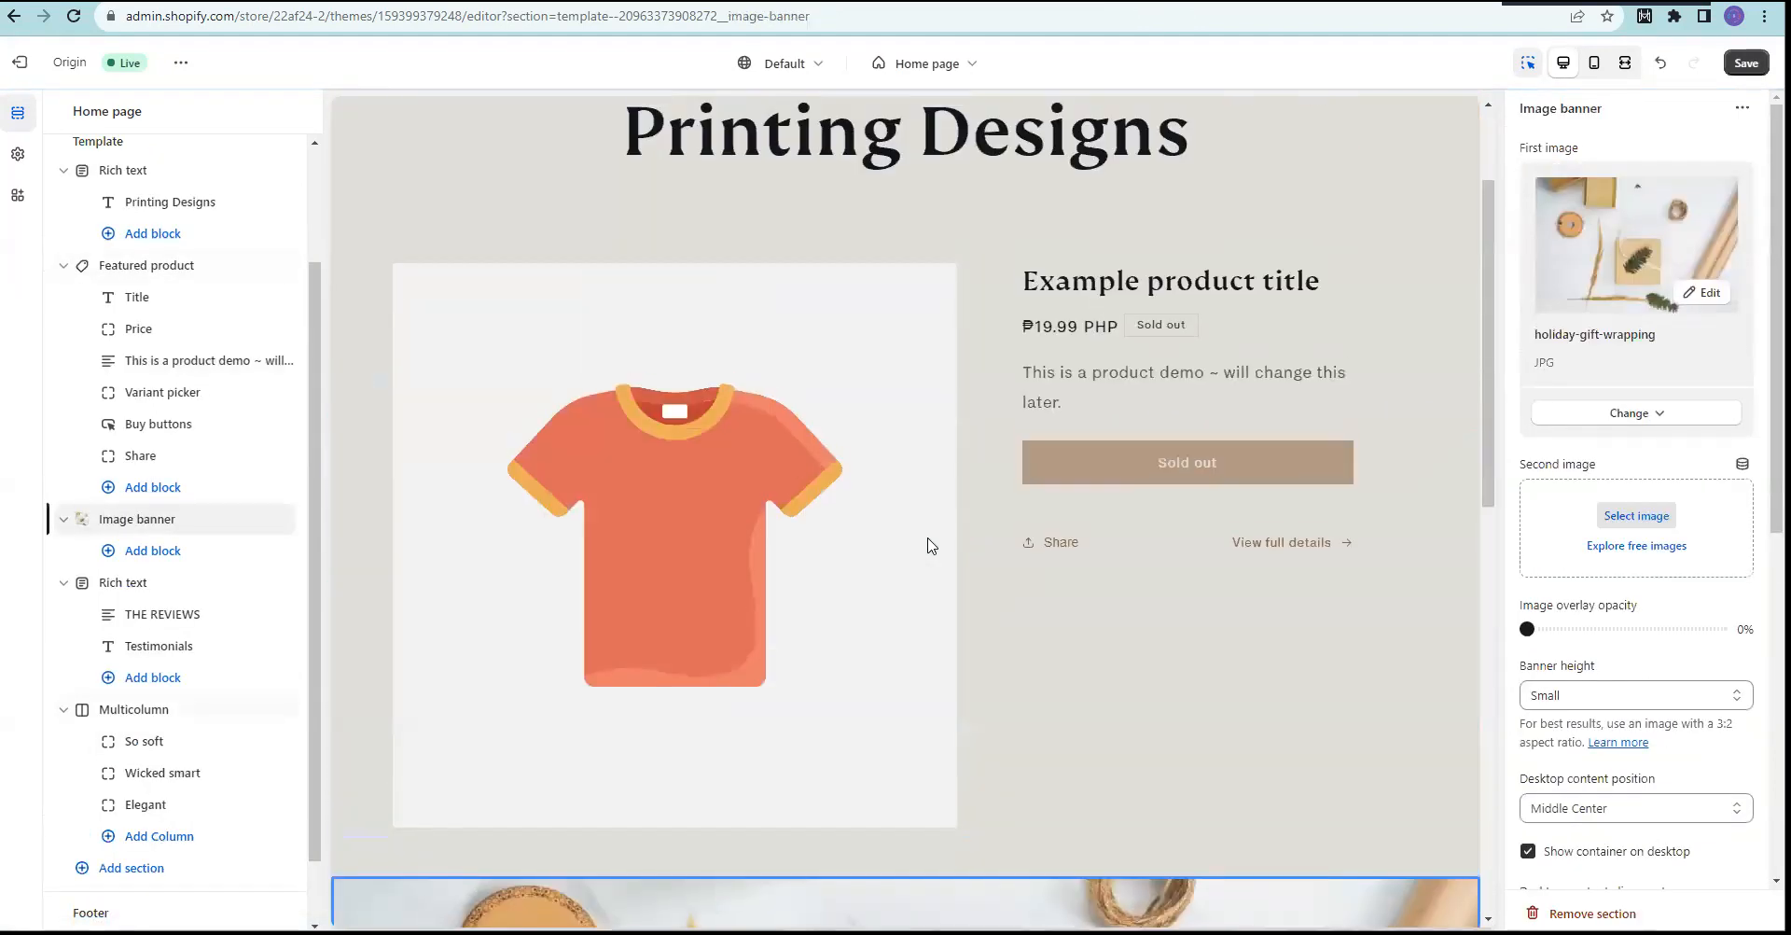
left_click(597, 523)
Step: Confirm Paper Printing Designs 1 as the featured product and save the home page
left_click(1605, 181)
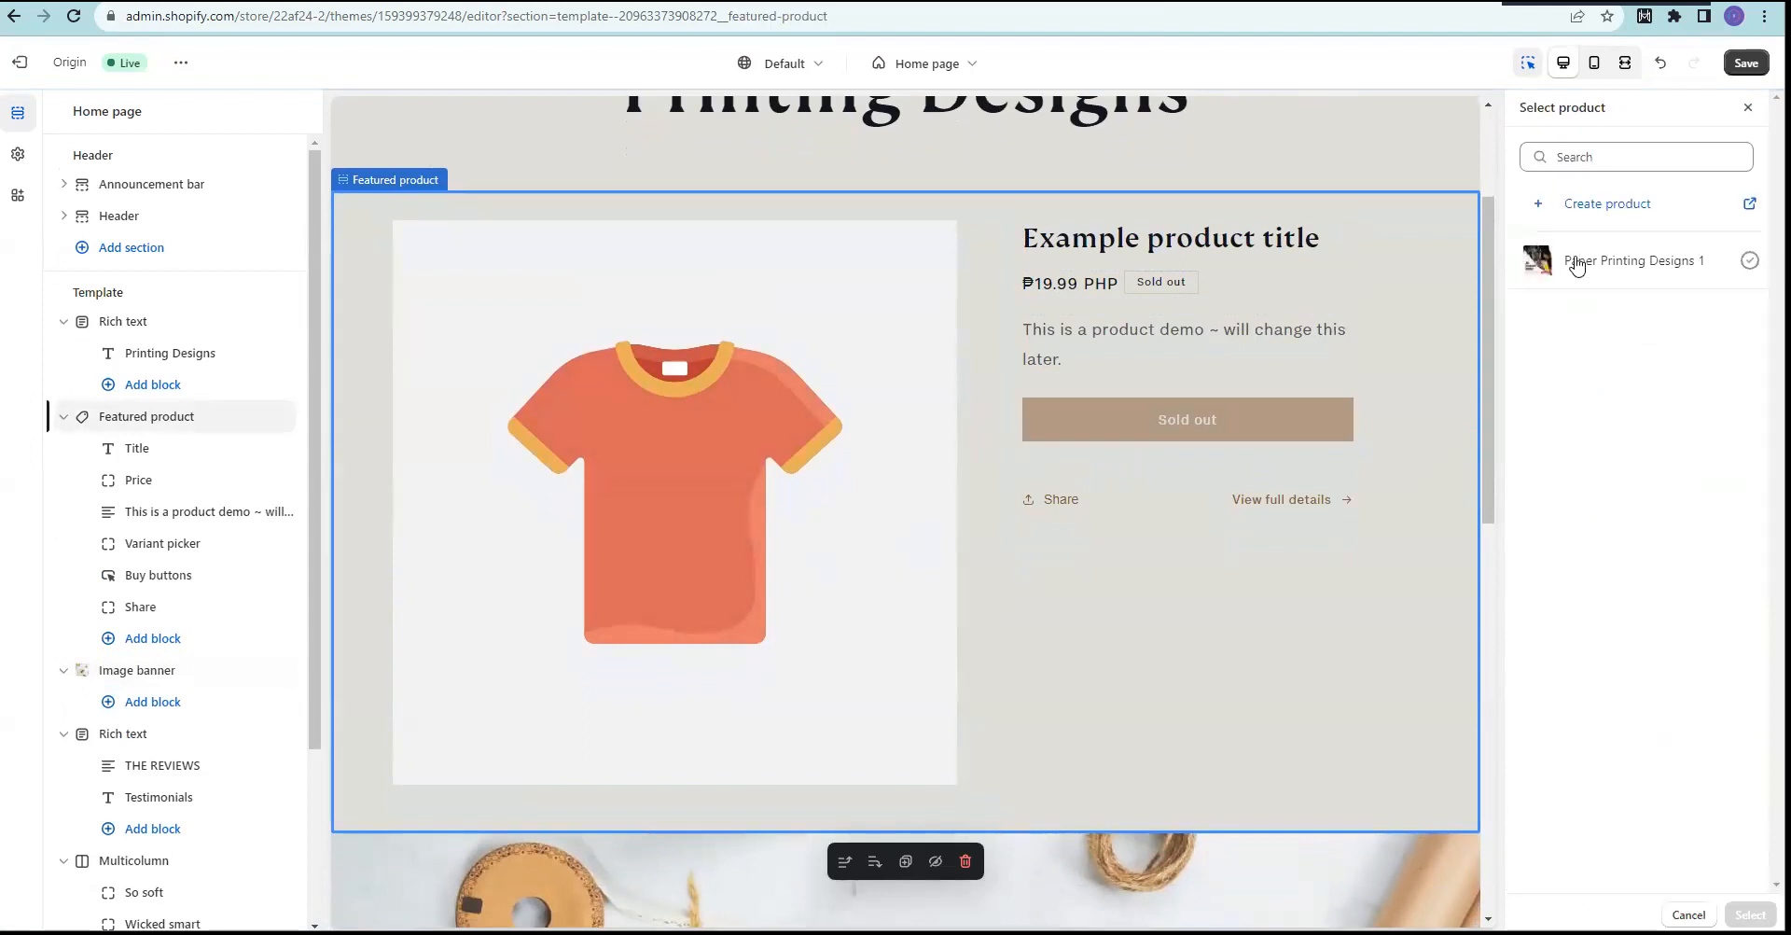
left_click(1573, 261)
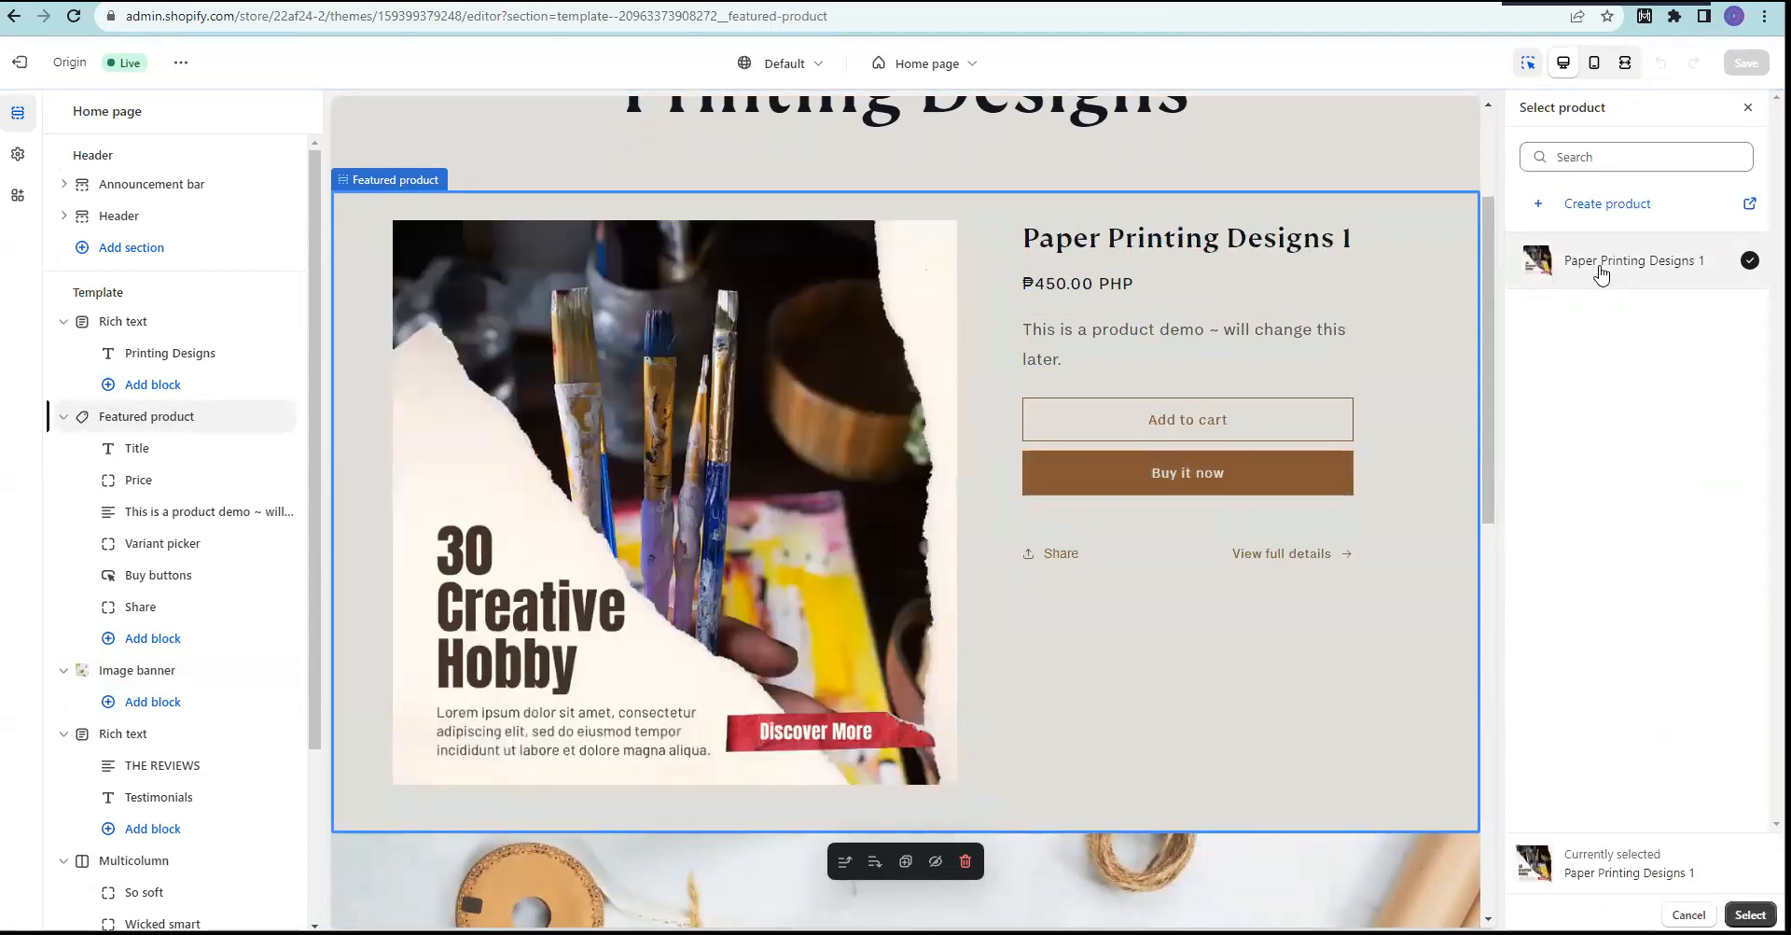
left_click(1751, 915)
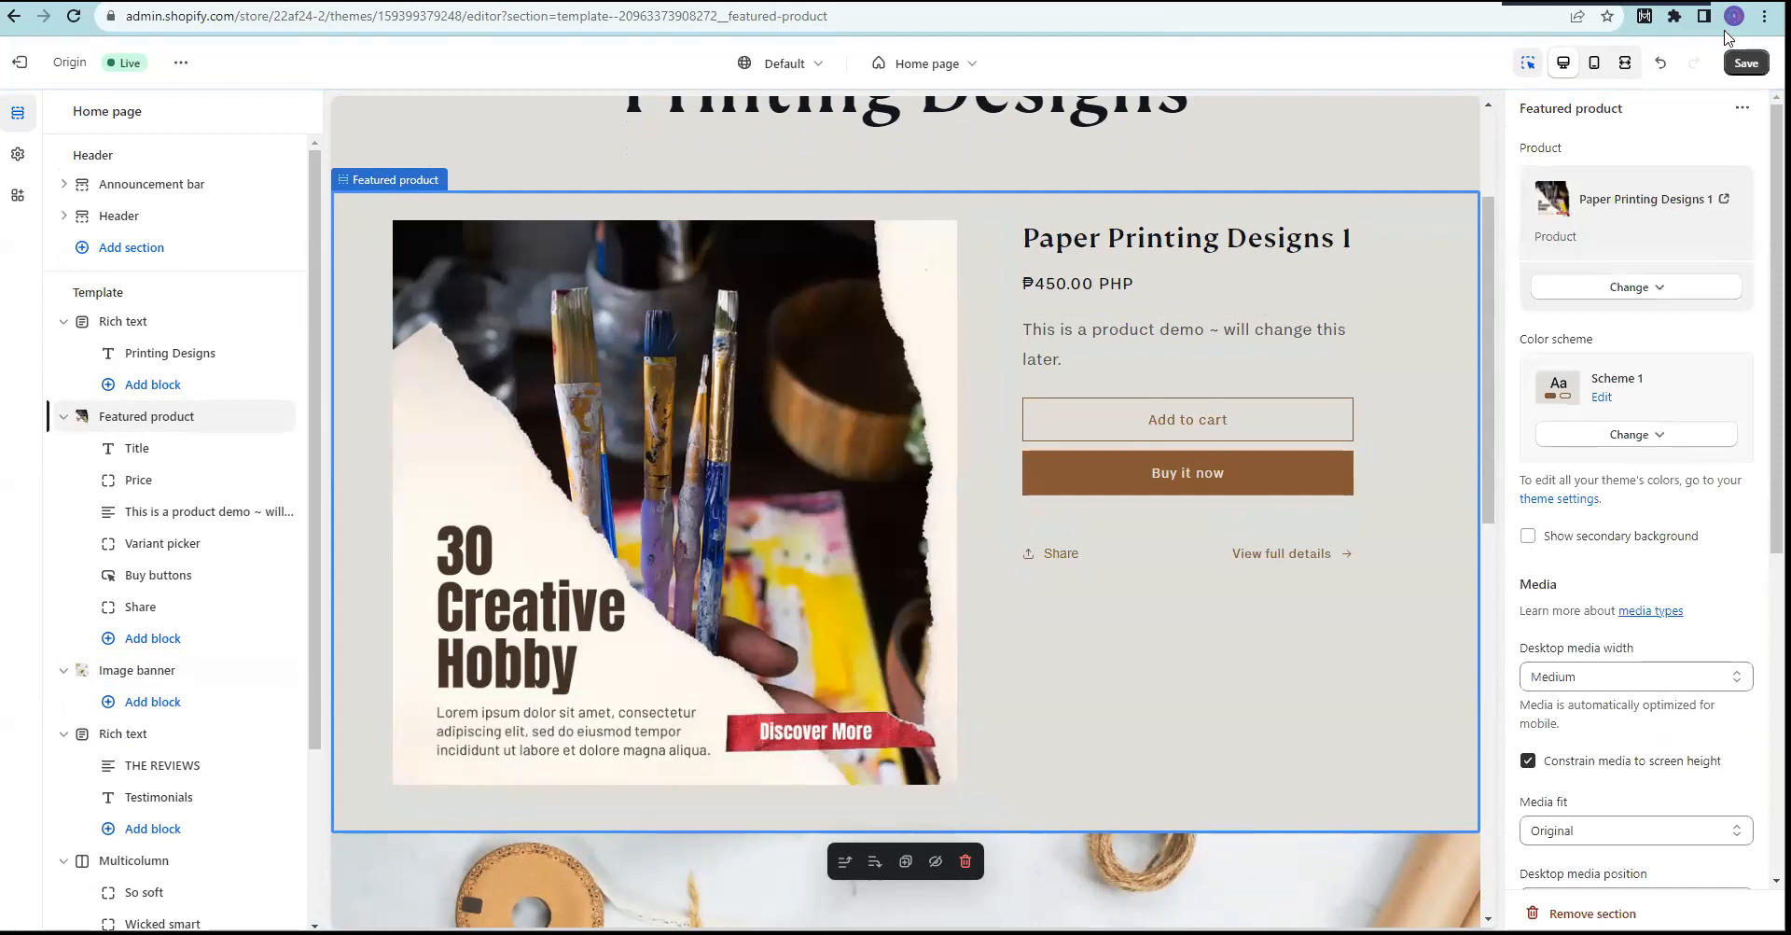
left_click(1746, 63)
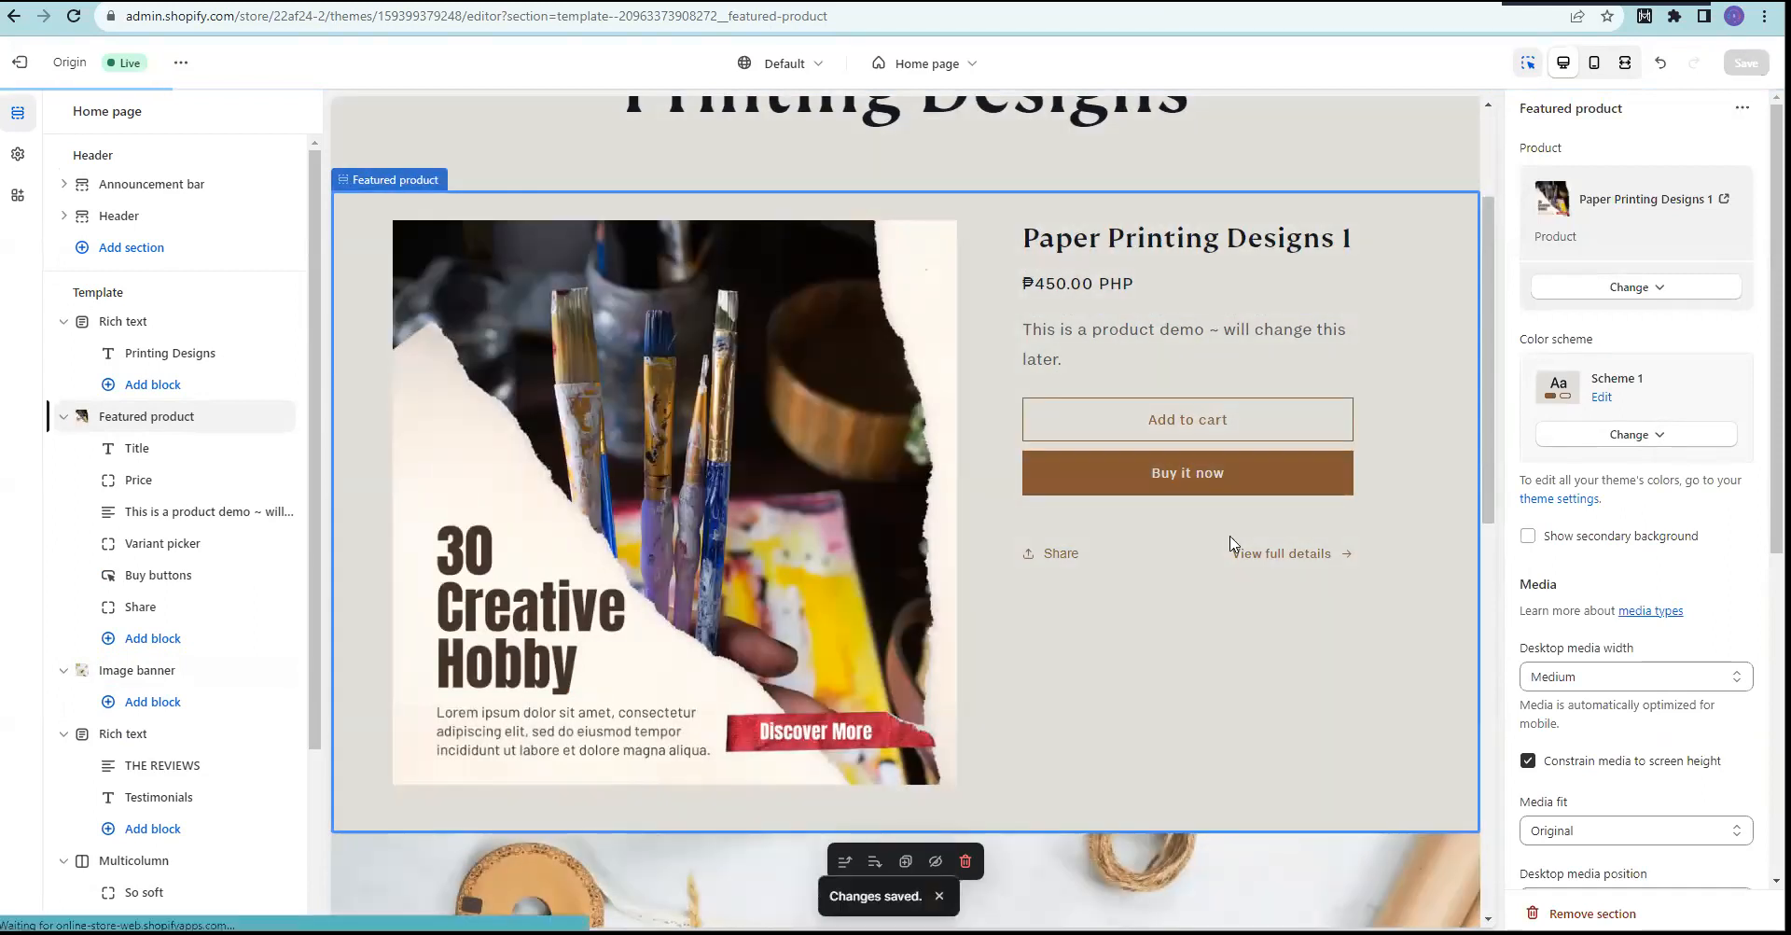
Step: Change the So soft testimonial quote to 'Maganda yung quality ~ Super loved it' and save
scroll(825, 540, "down", 10)
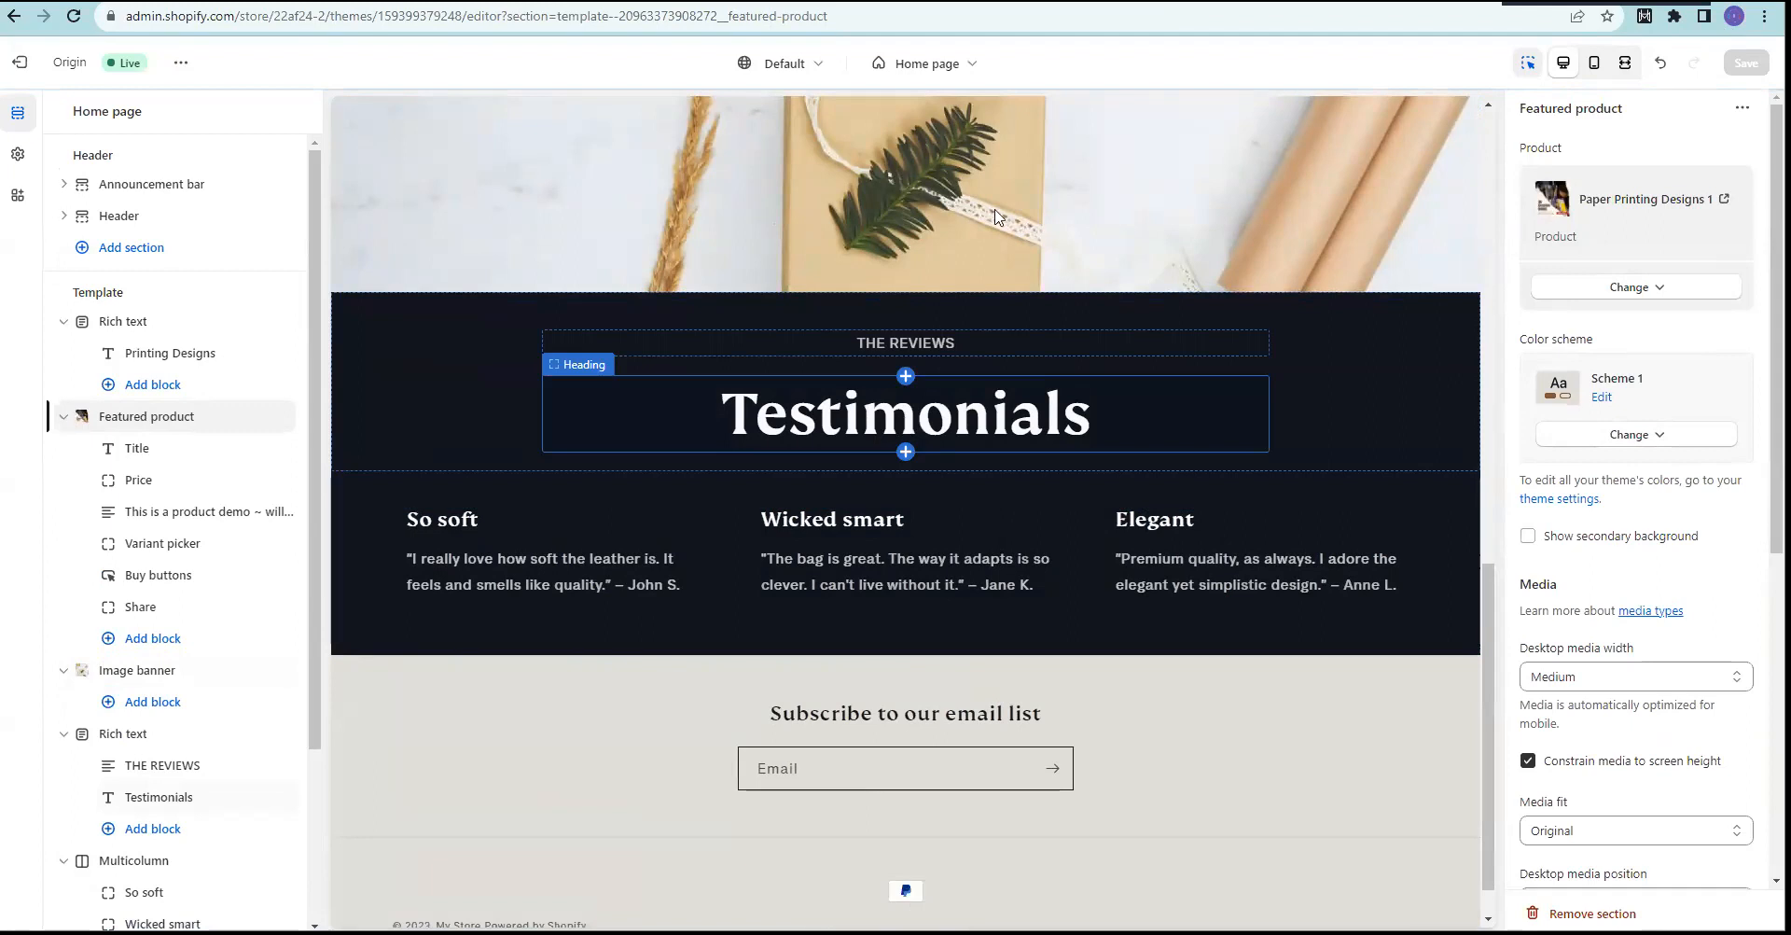
left_click(496, 573)
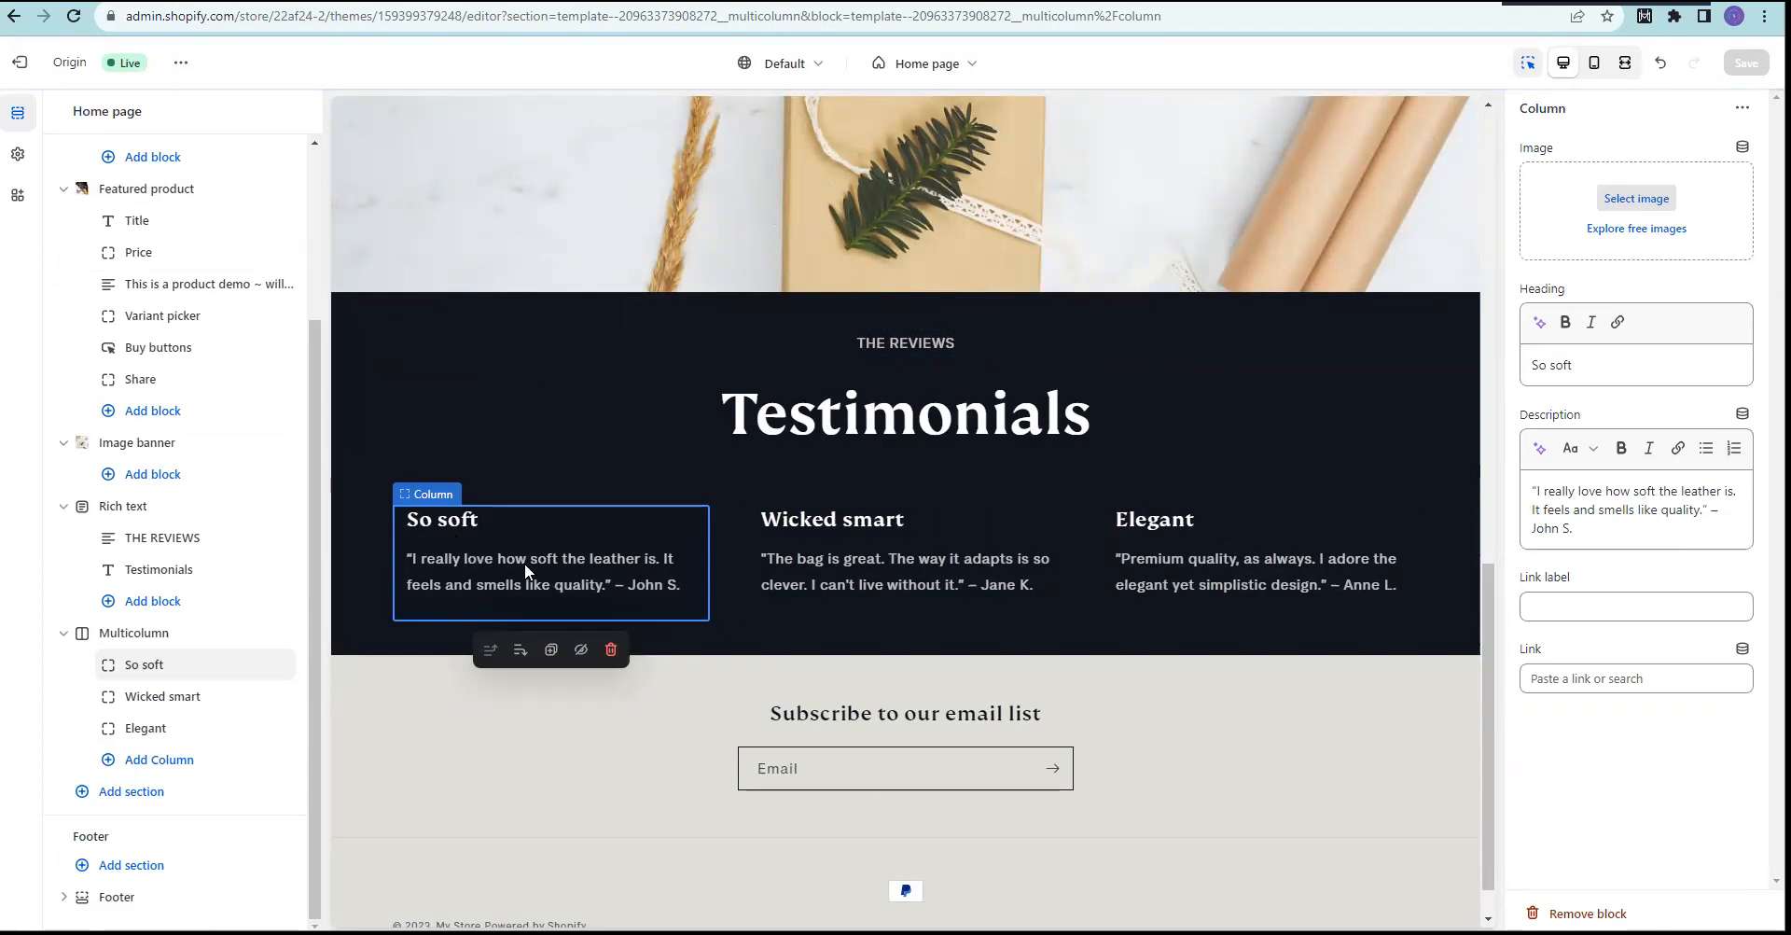
left_click(1590, 511)
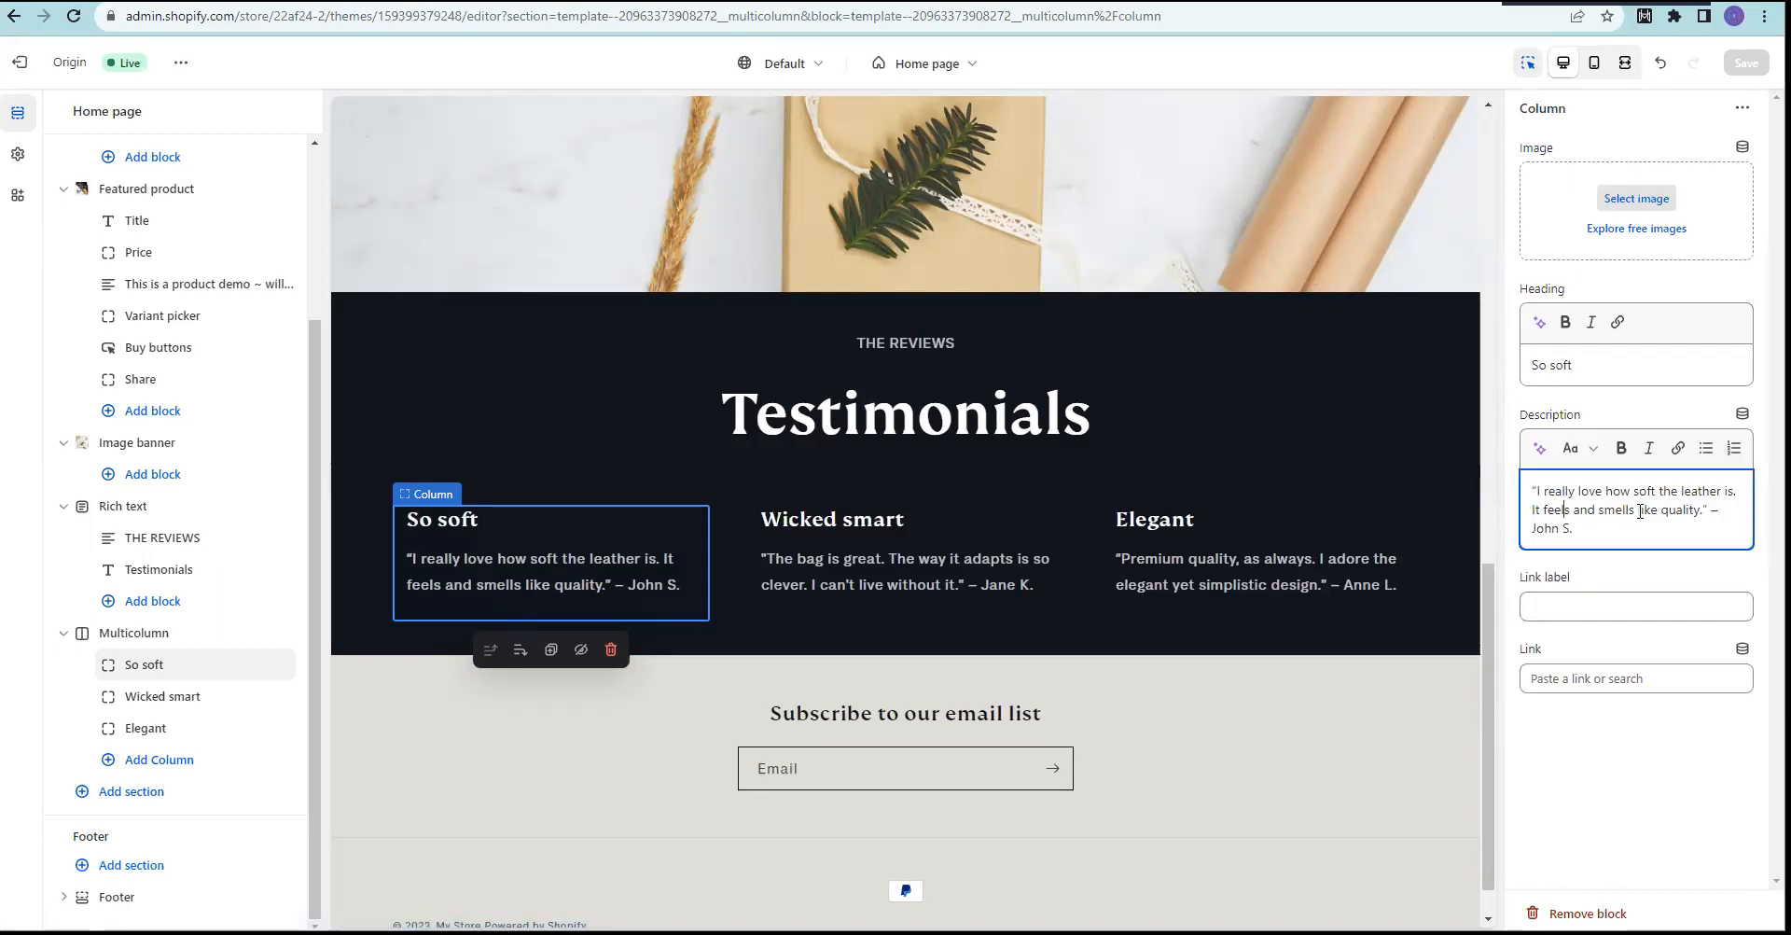
left_click_drag(1703, 509, 1549, 473)
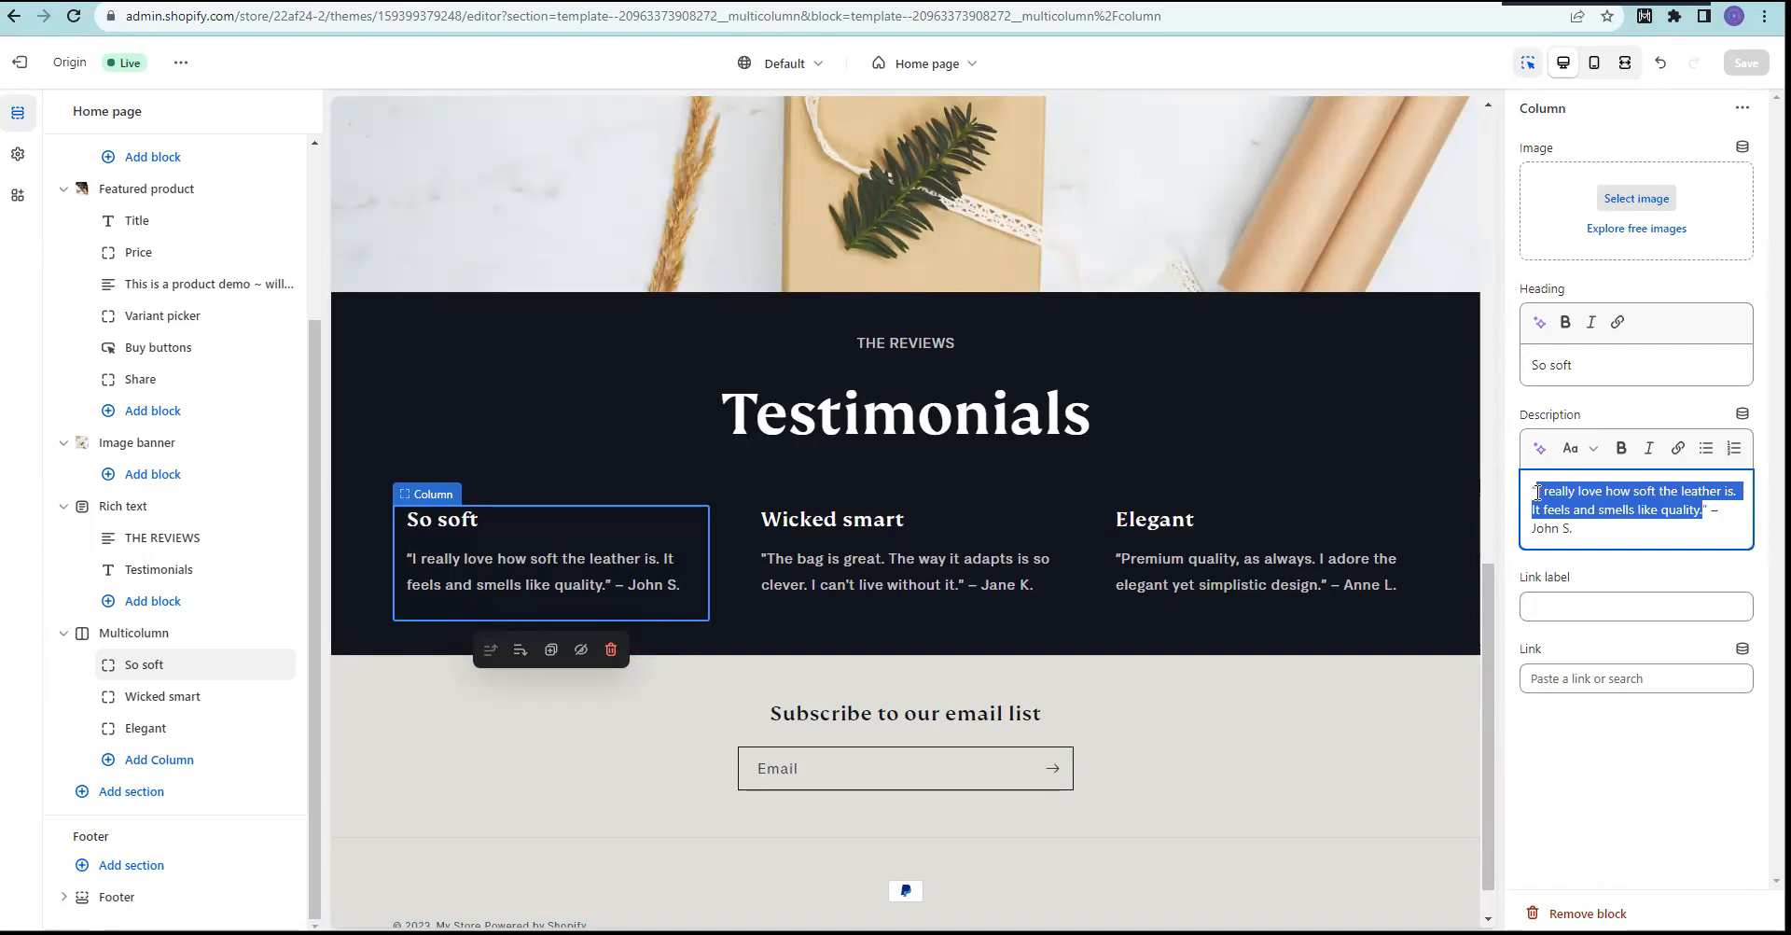
type("Magan")
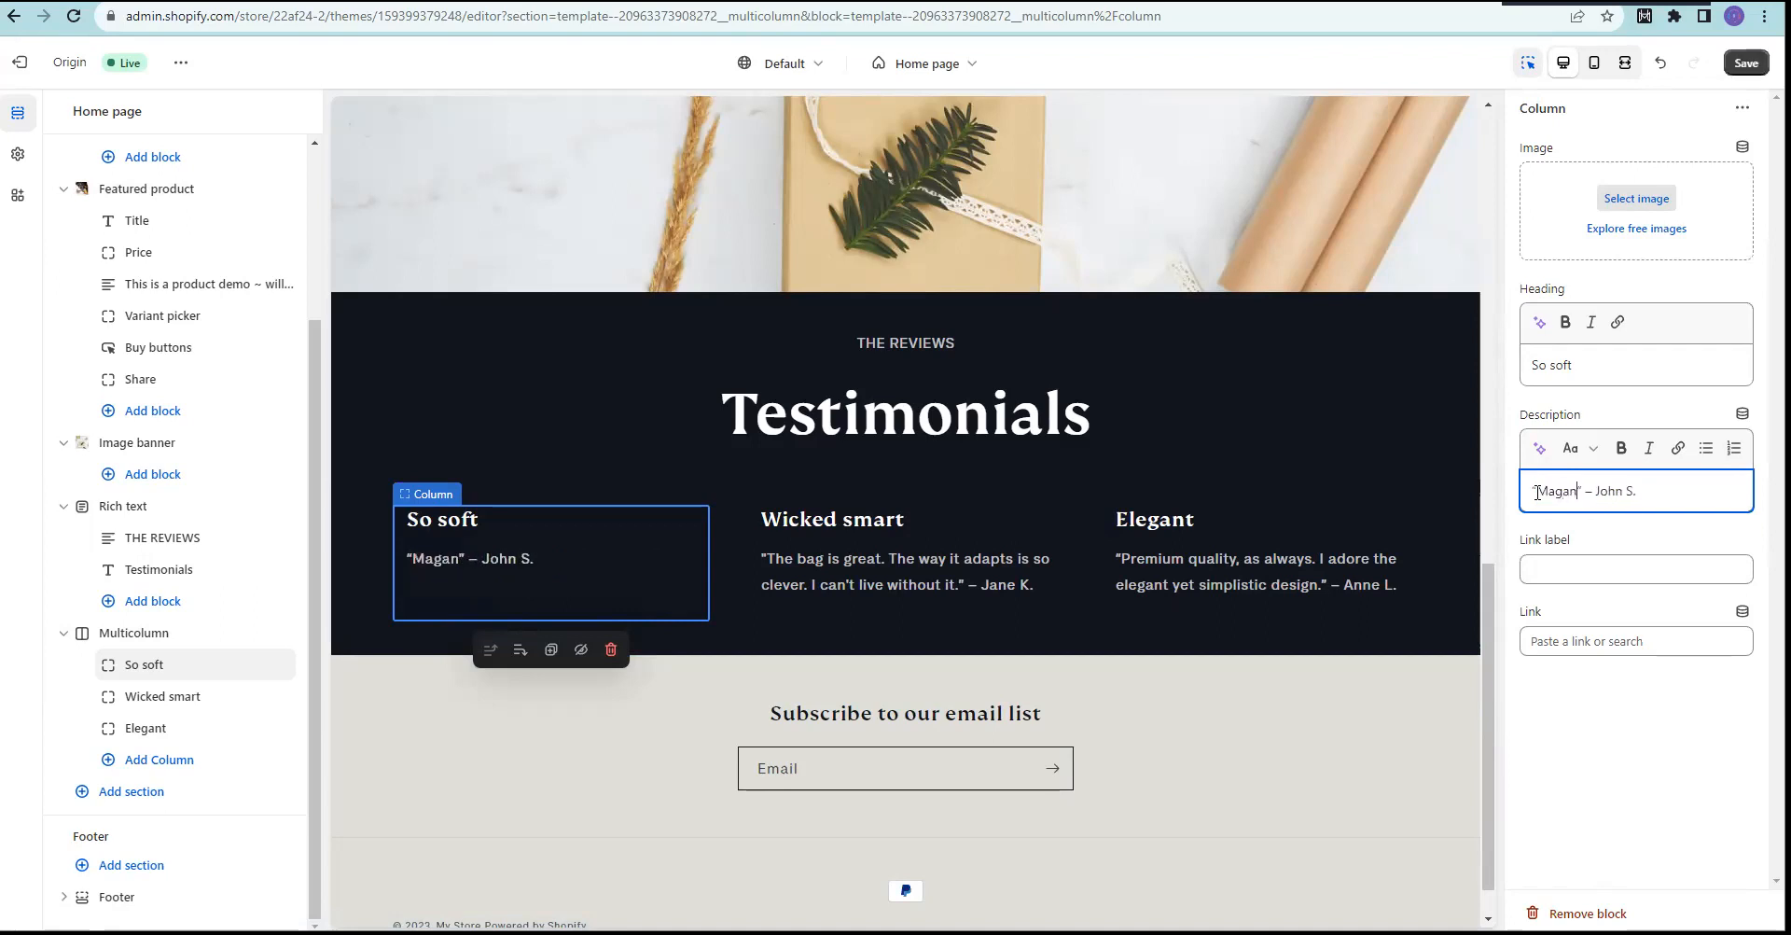
type("da yung qu")
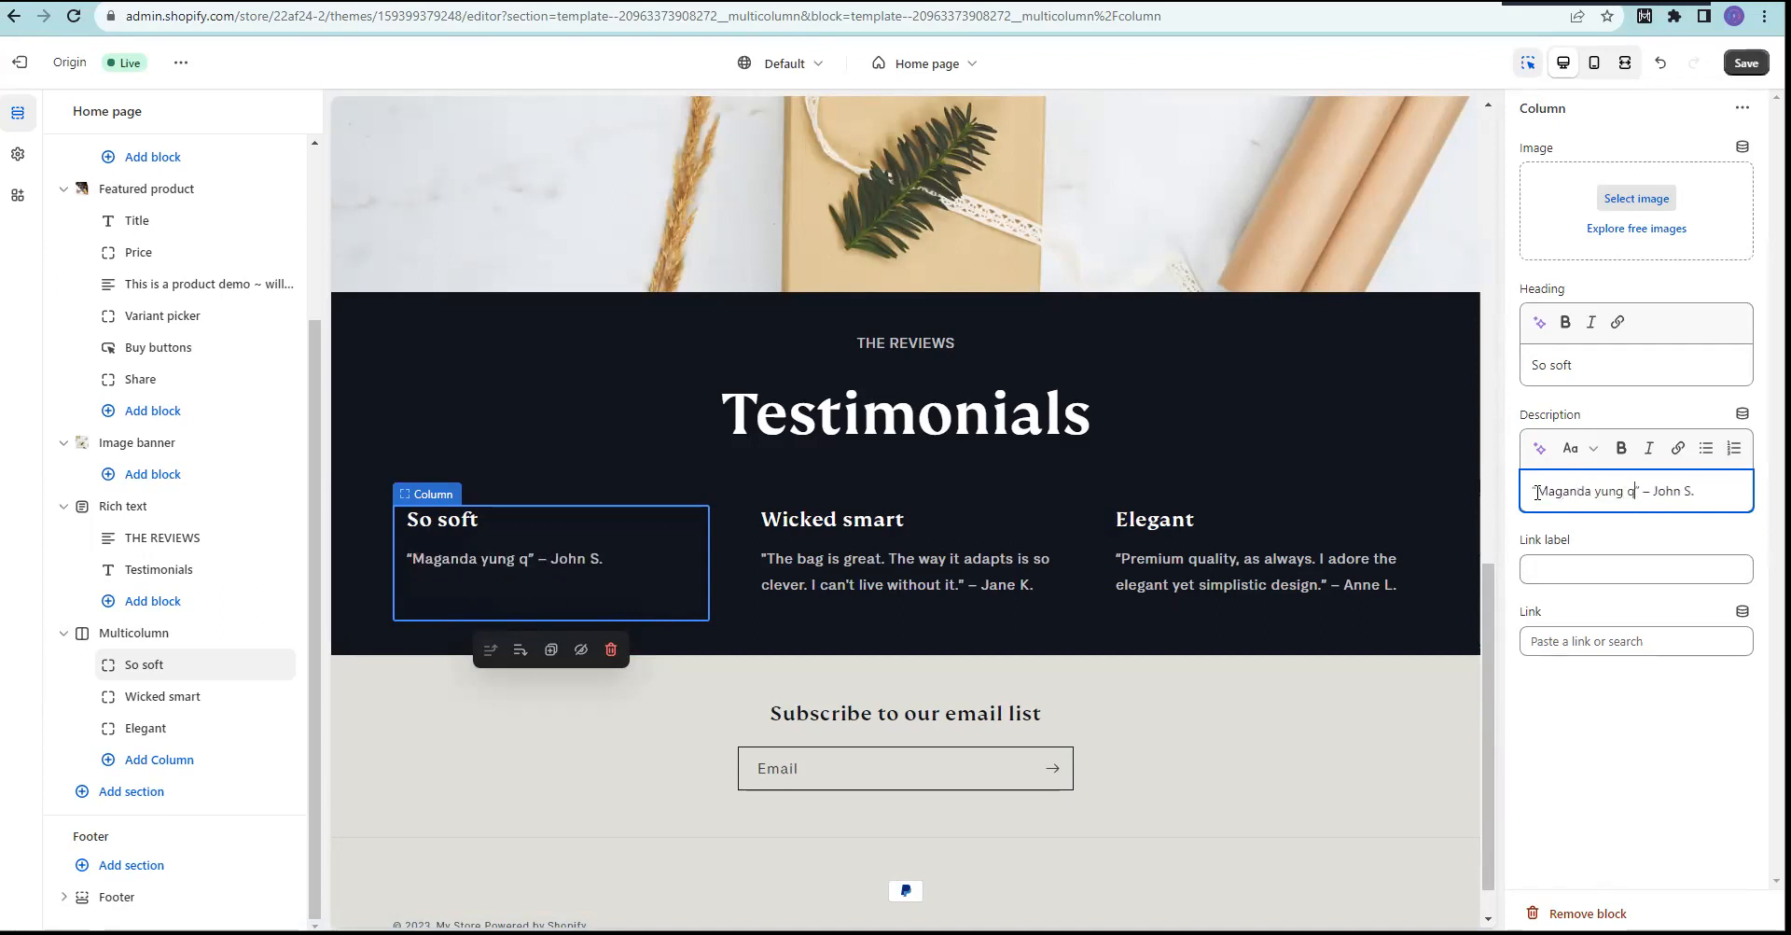
type("ality")
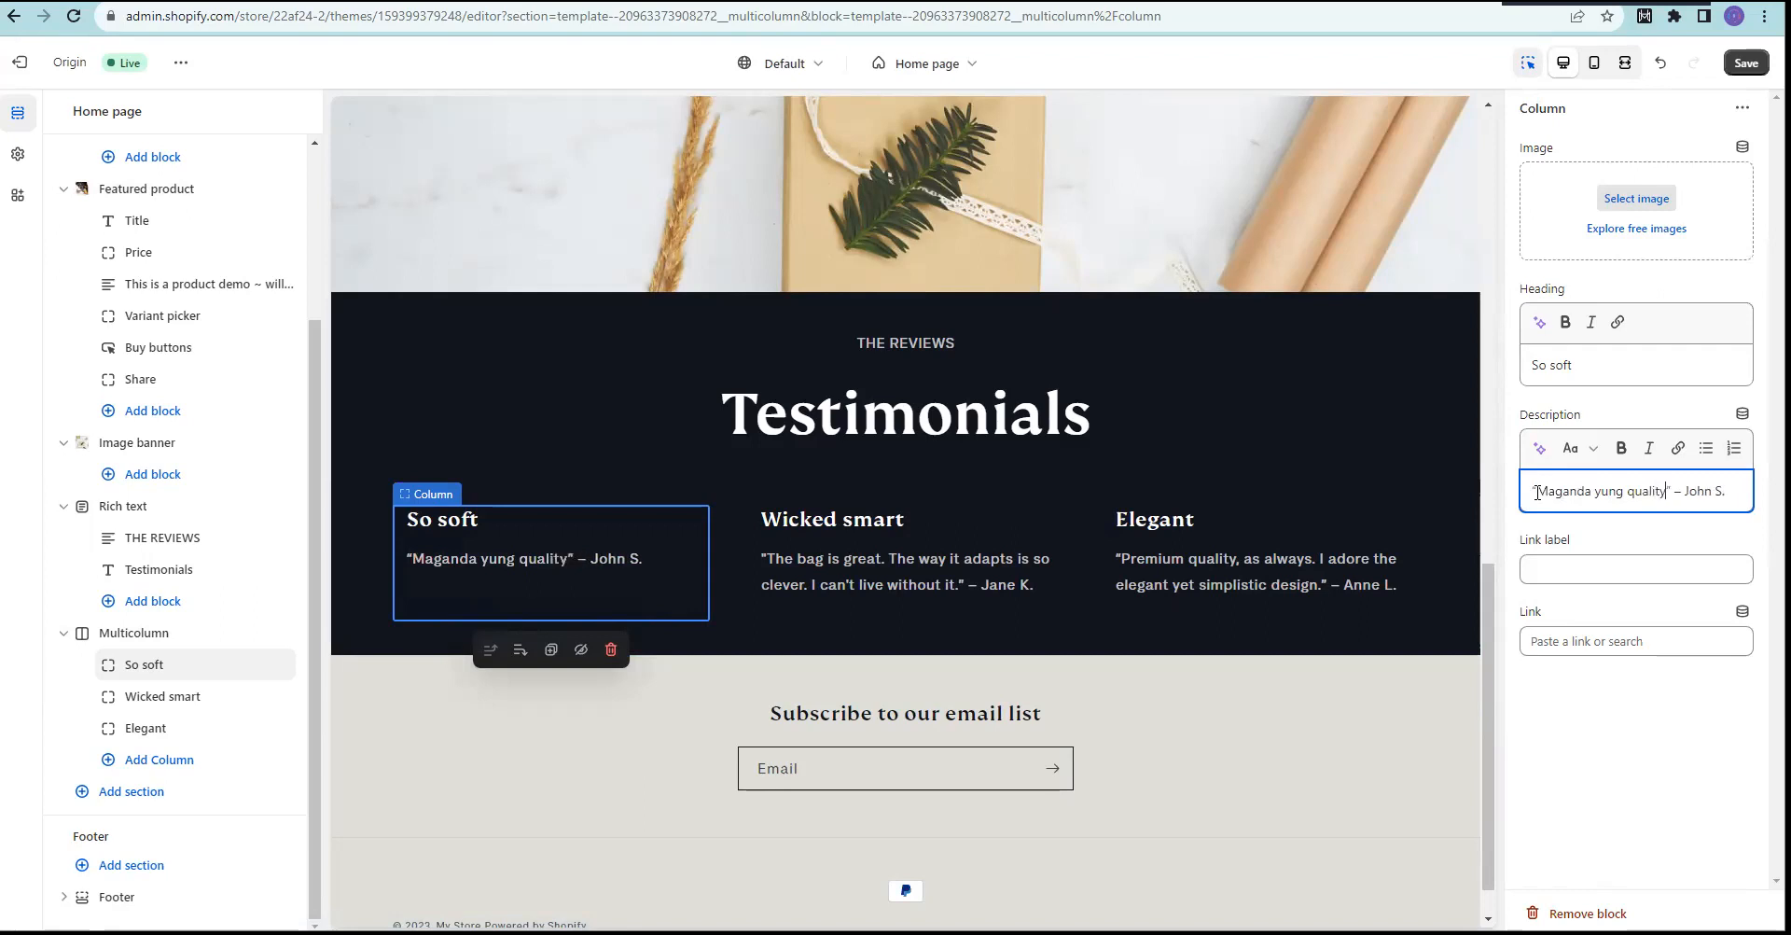
type(" ~ Su")
type("per loved i")
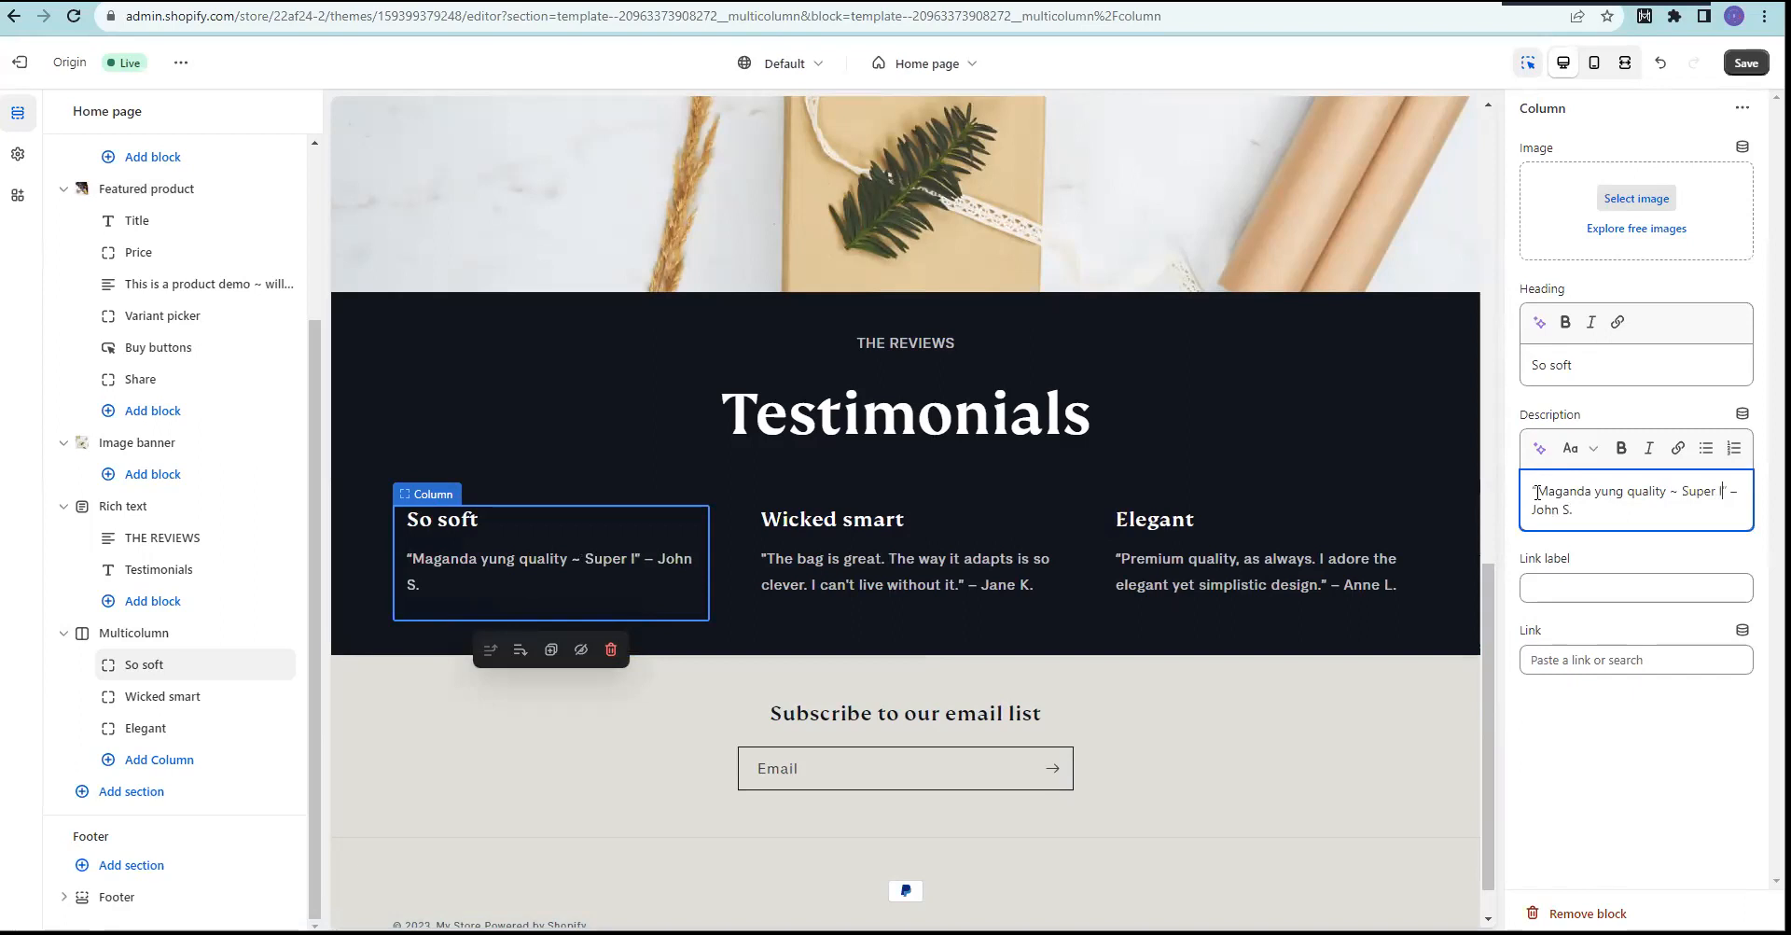
type("t")
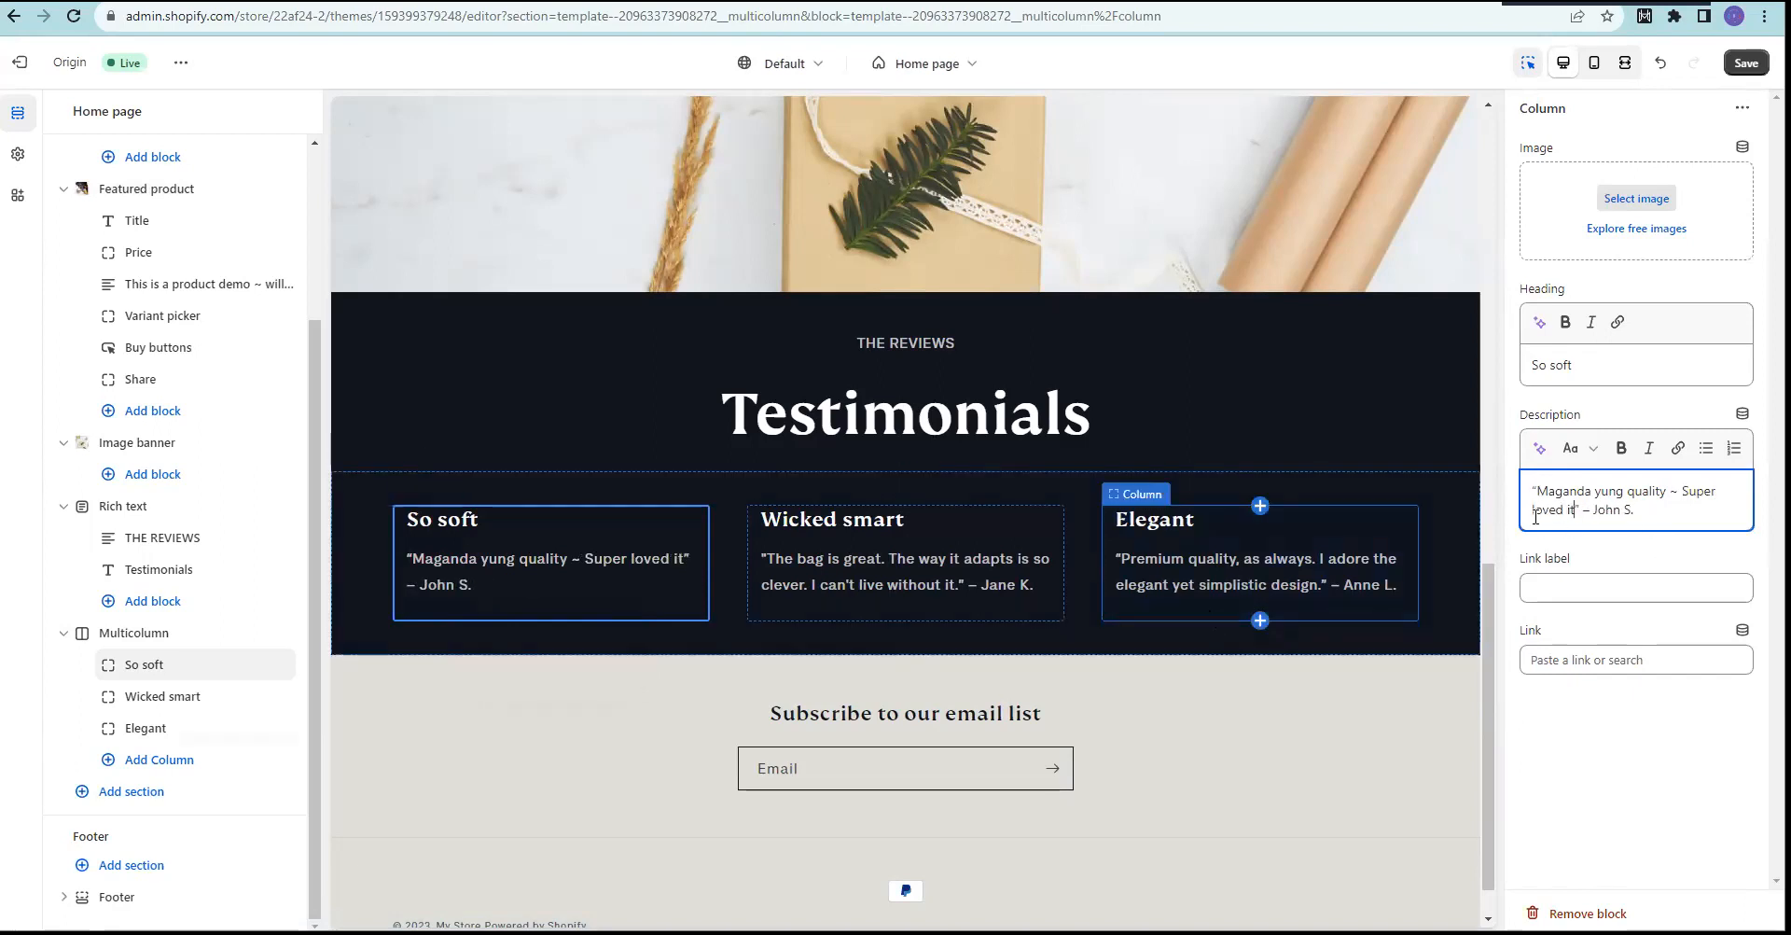
key("ctrl+s")
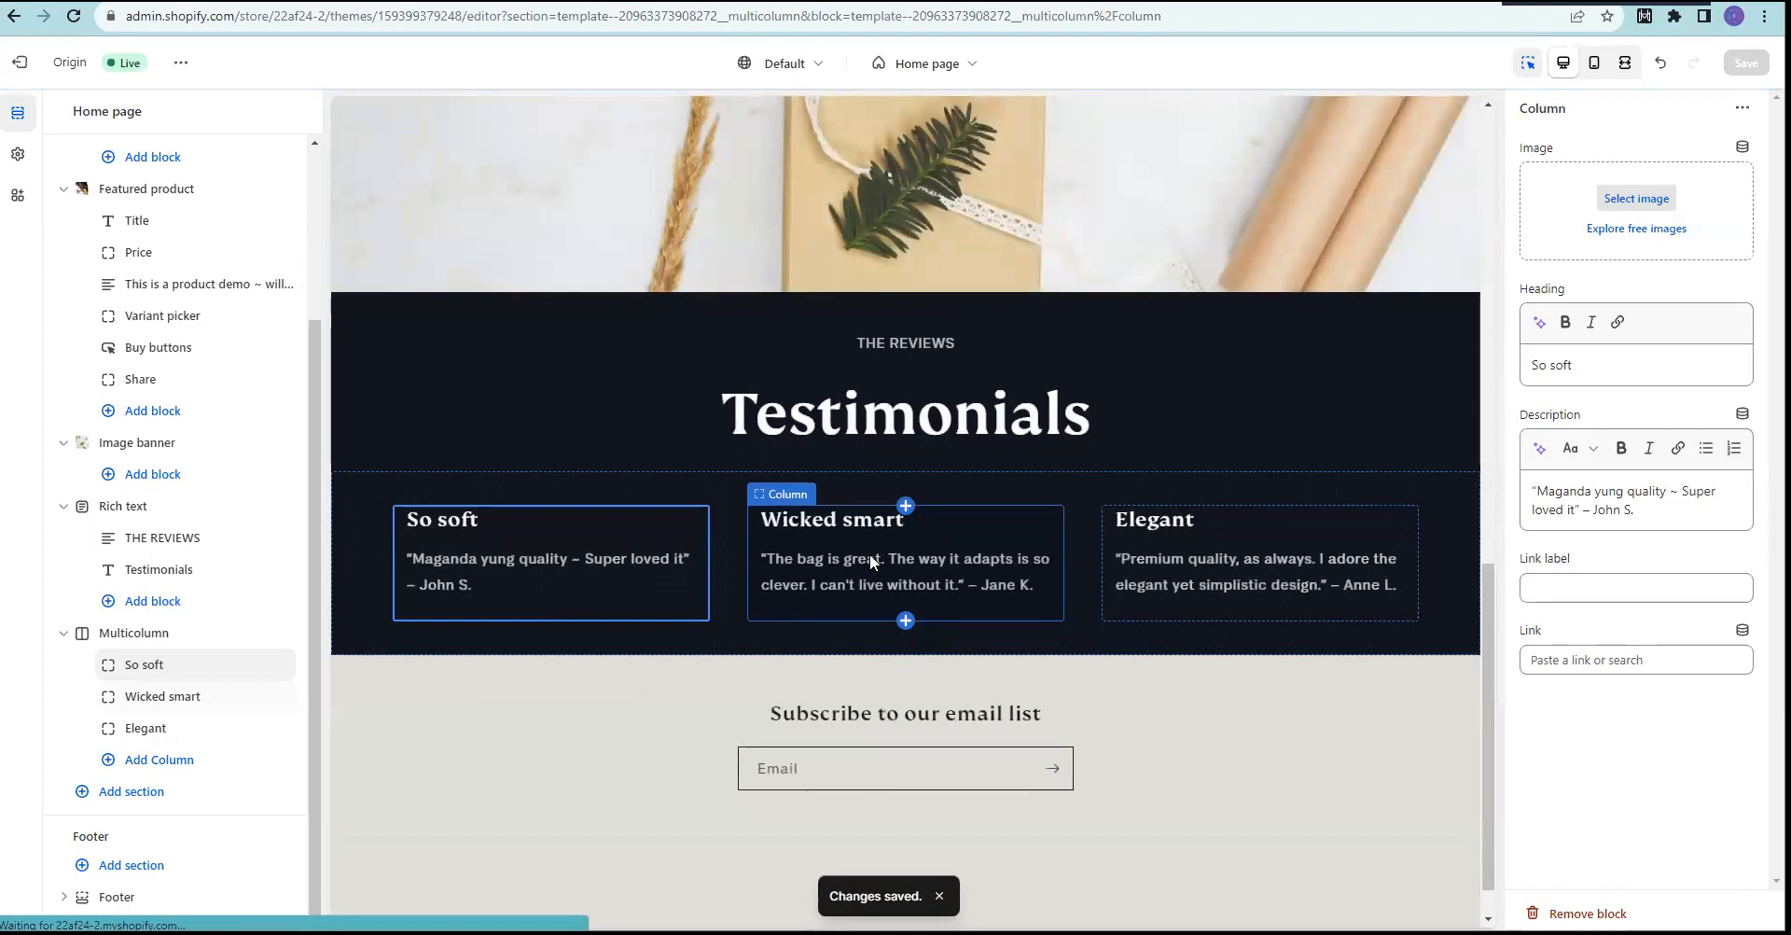
Step: Replace the Wicked smart quote with 'Ang bilis ng delivery at ang ganda ng quality' and save
left_click(869, 554)
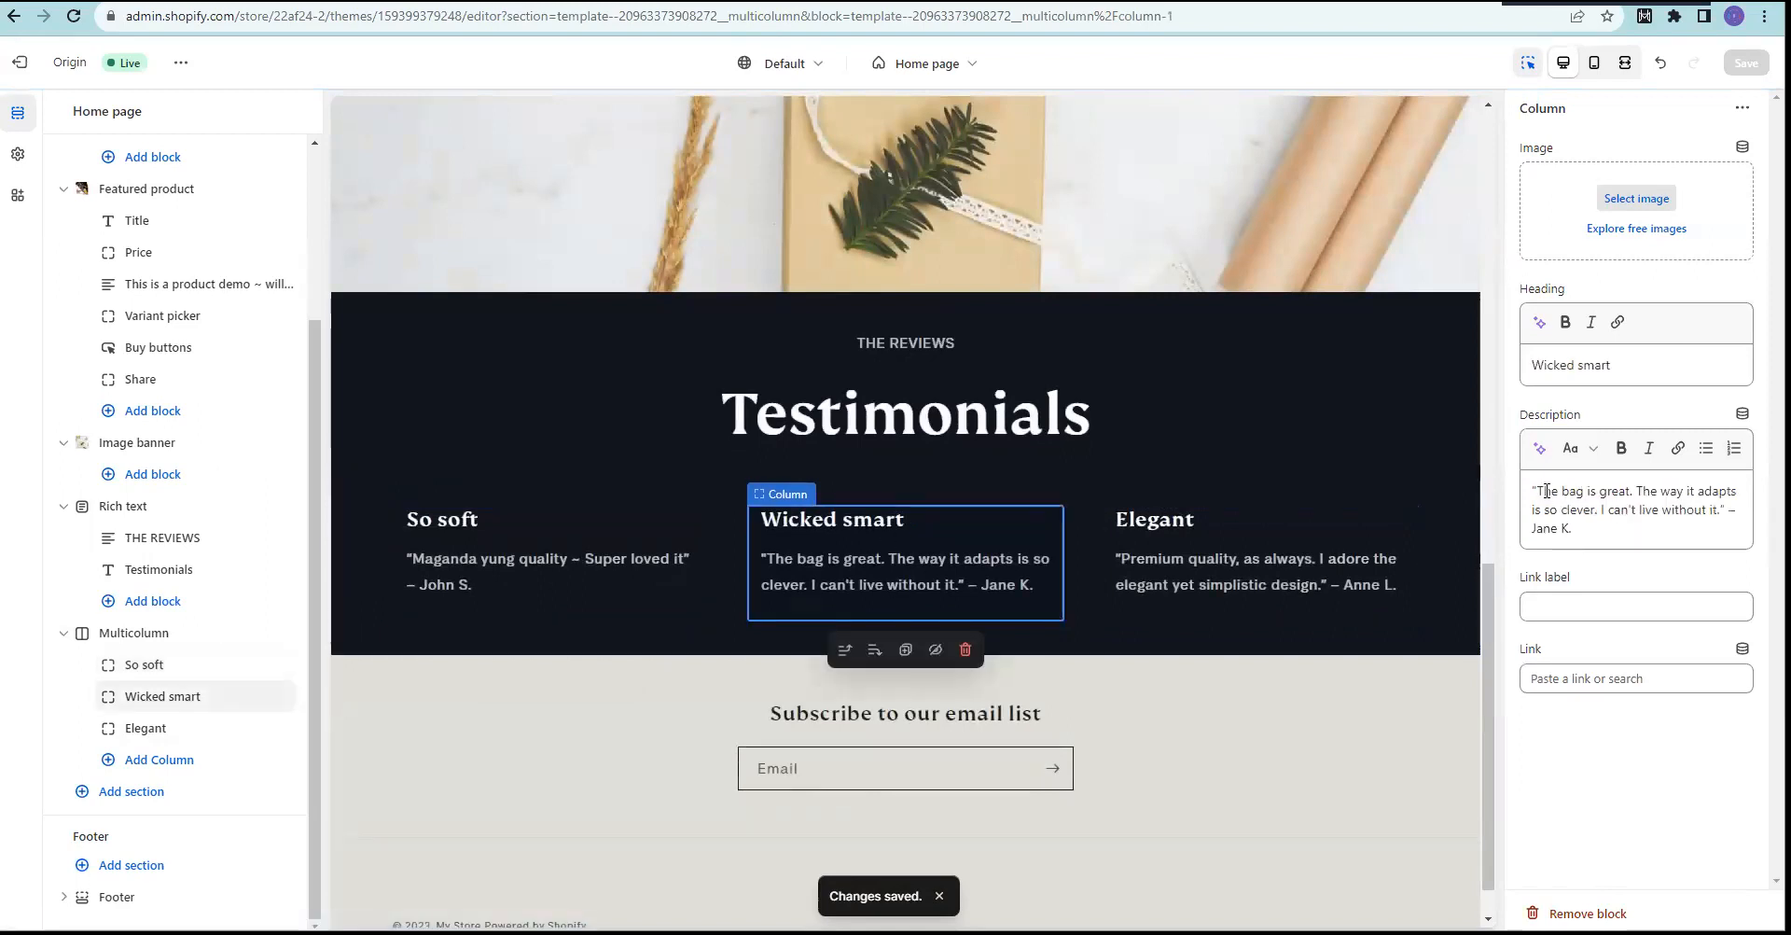
left_click_drag(1541, 496, 1720, 505)
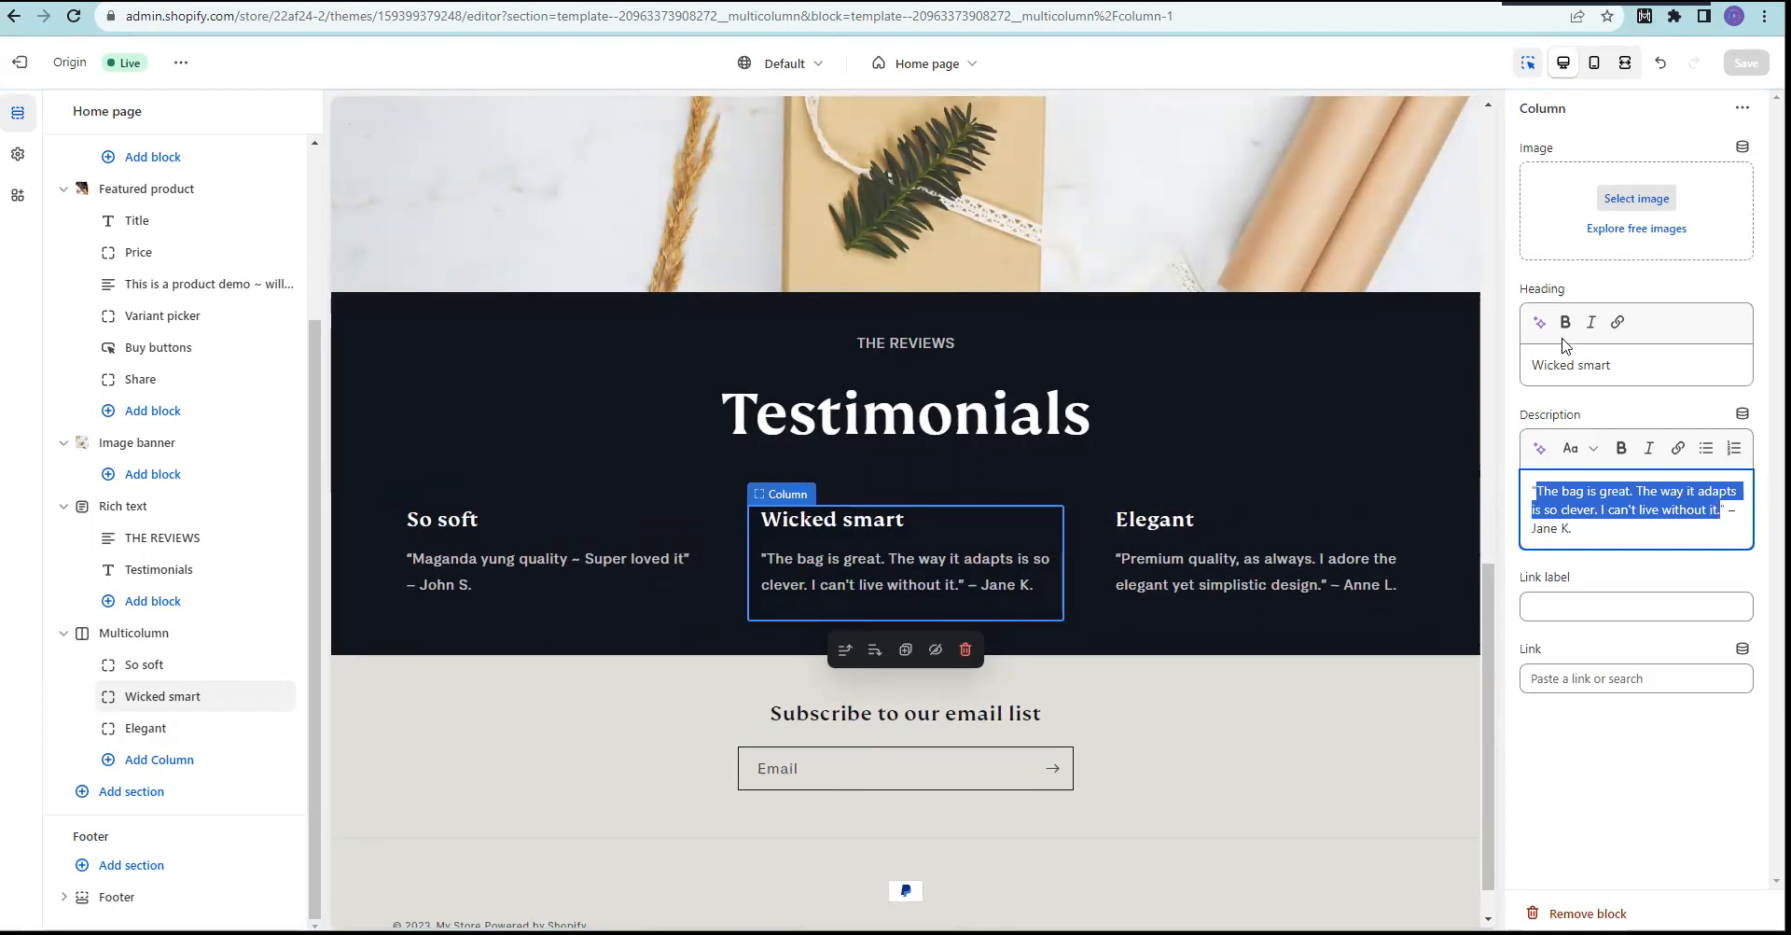
type("Ang da")
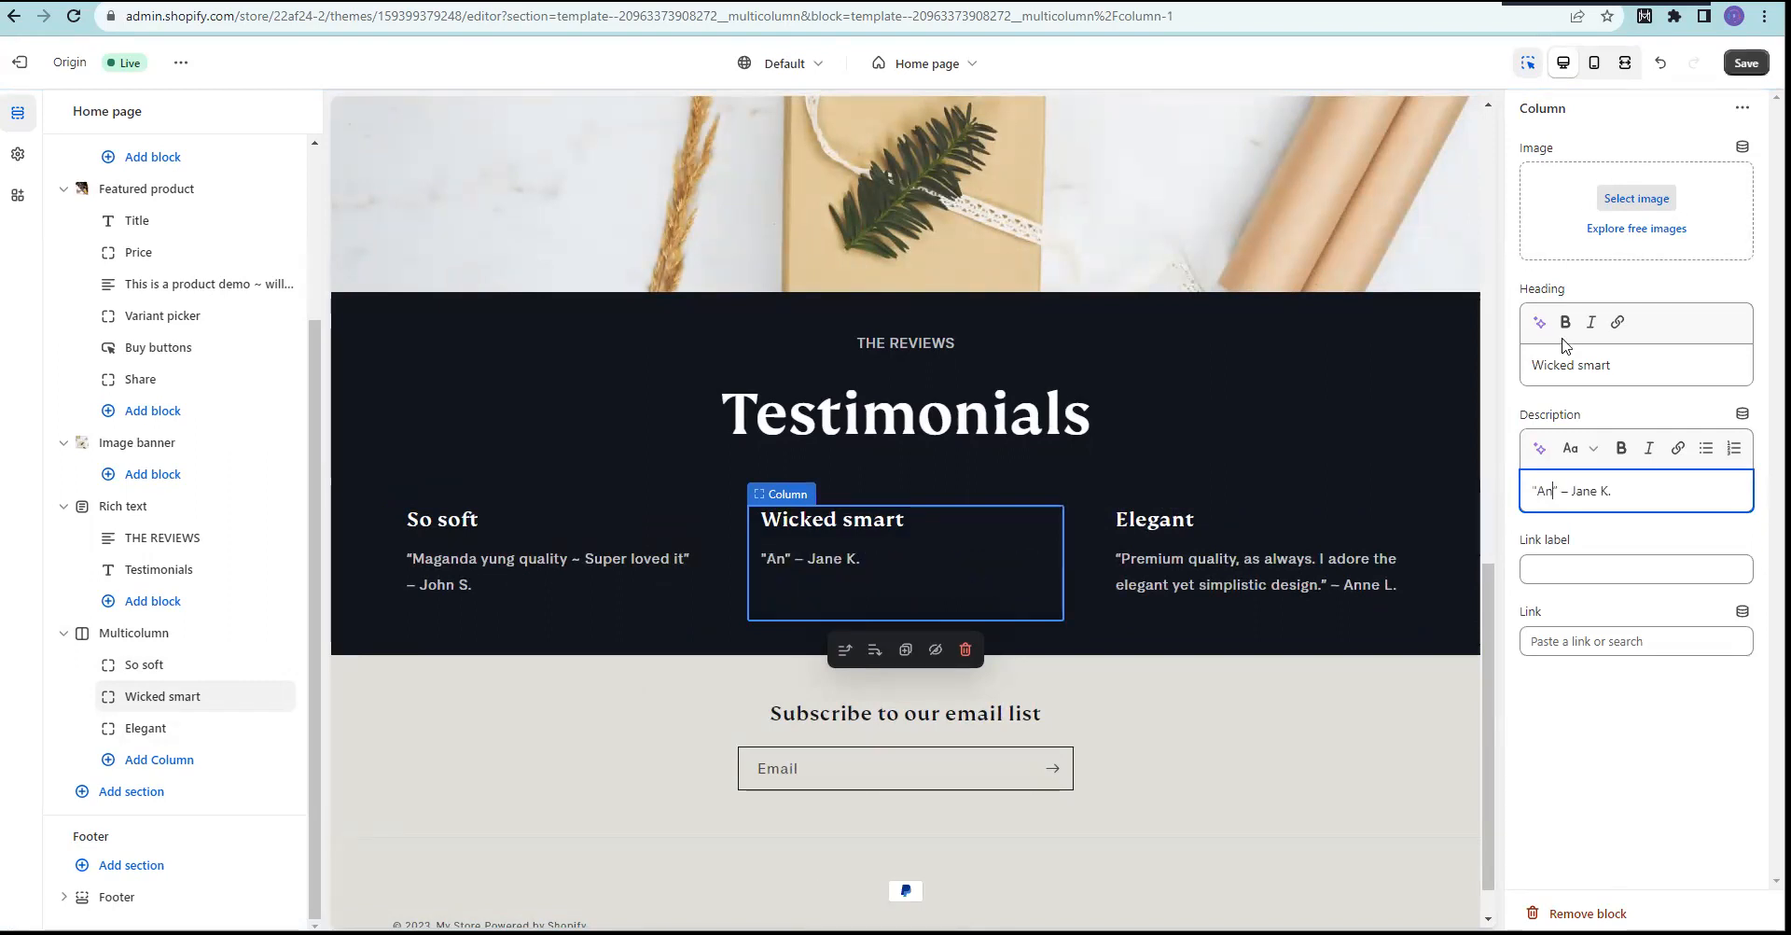
key("BackSpace")
key("BackSpace")
type("bilis ng de")
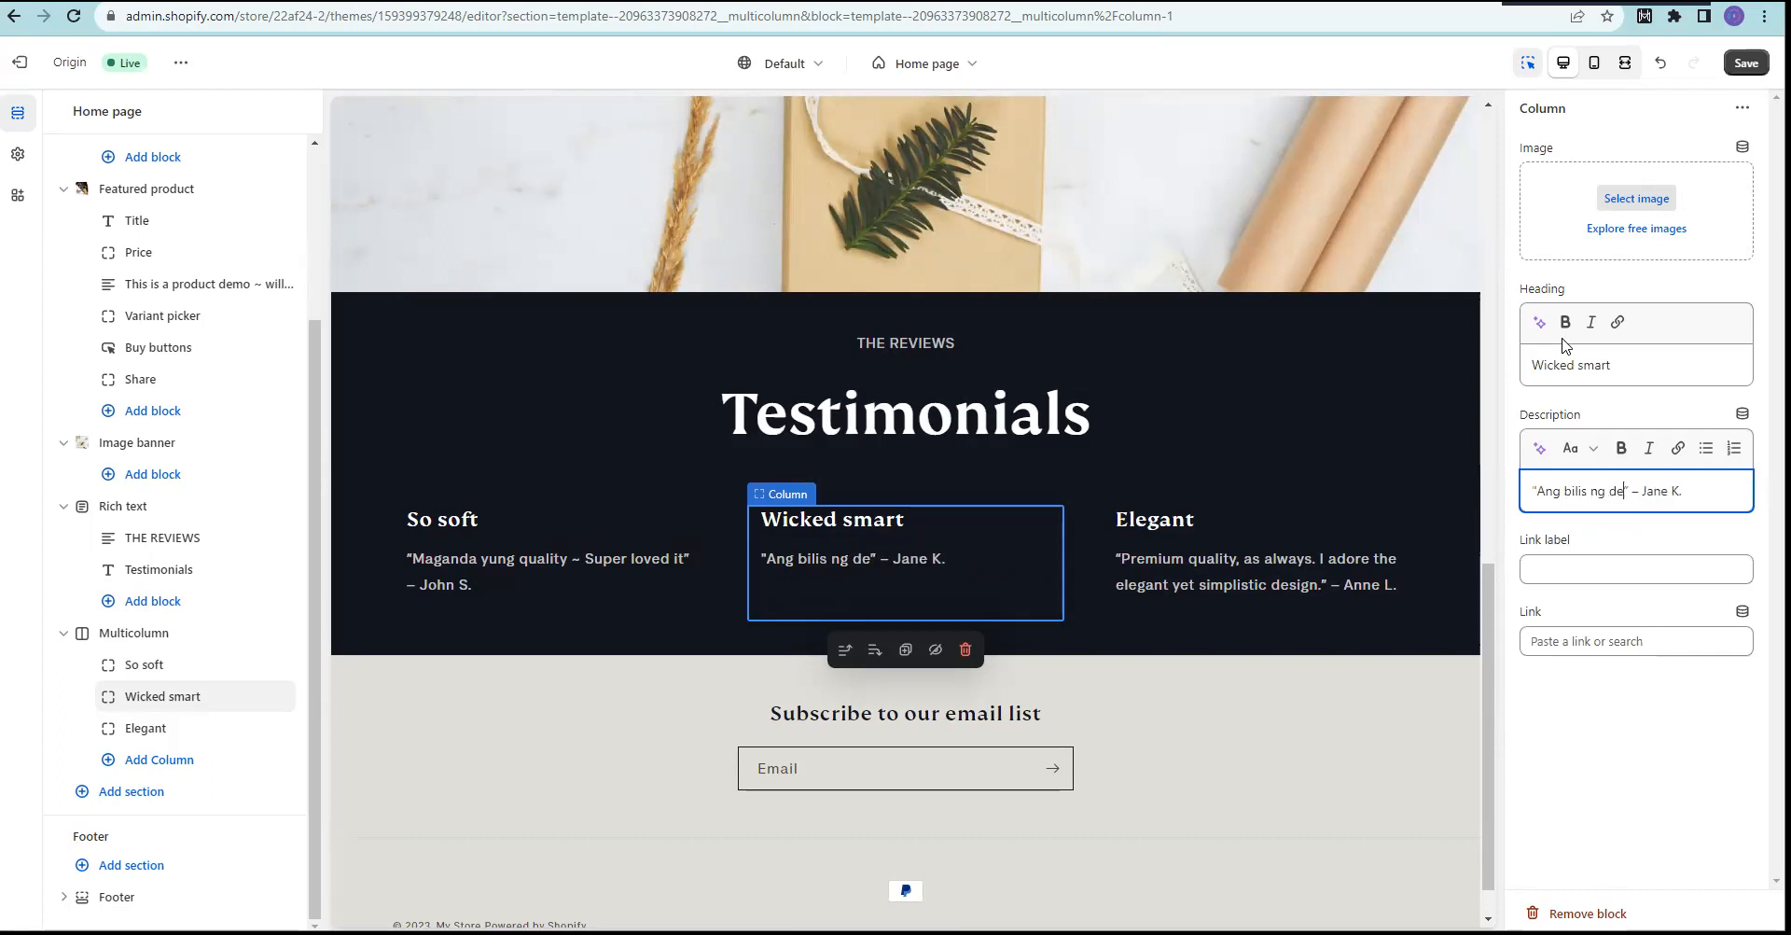
type("livery at ")
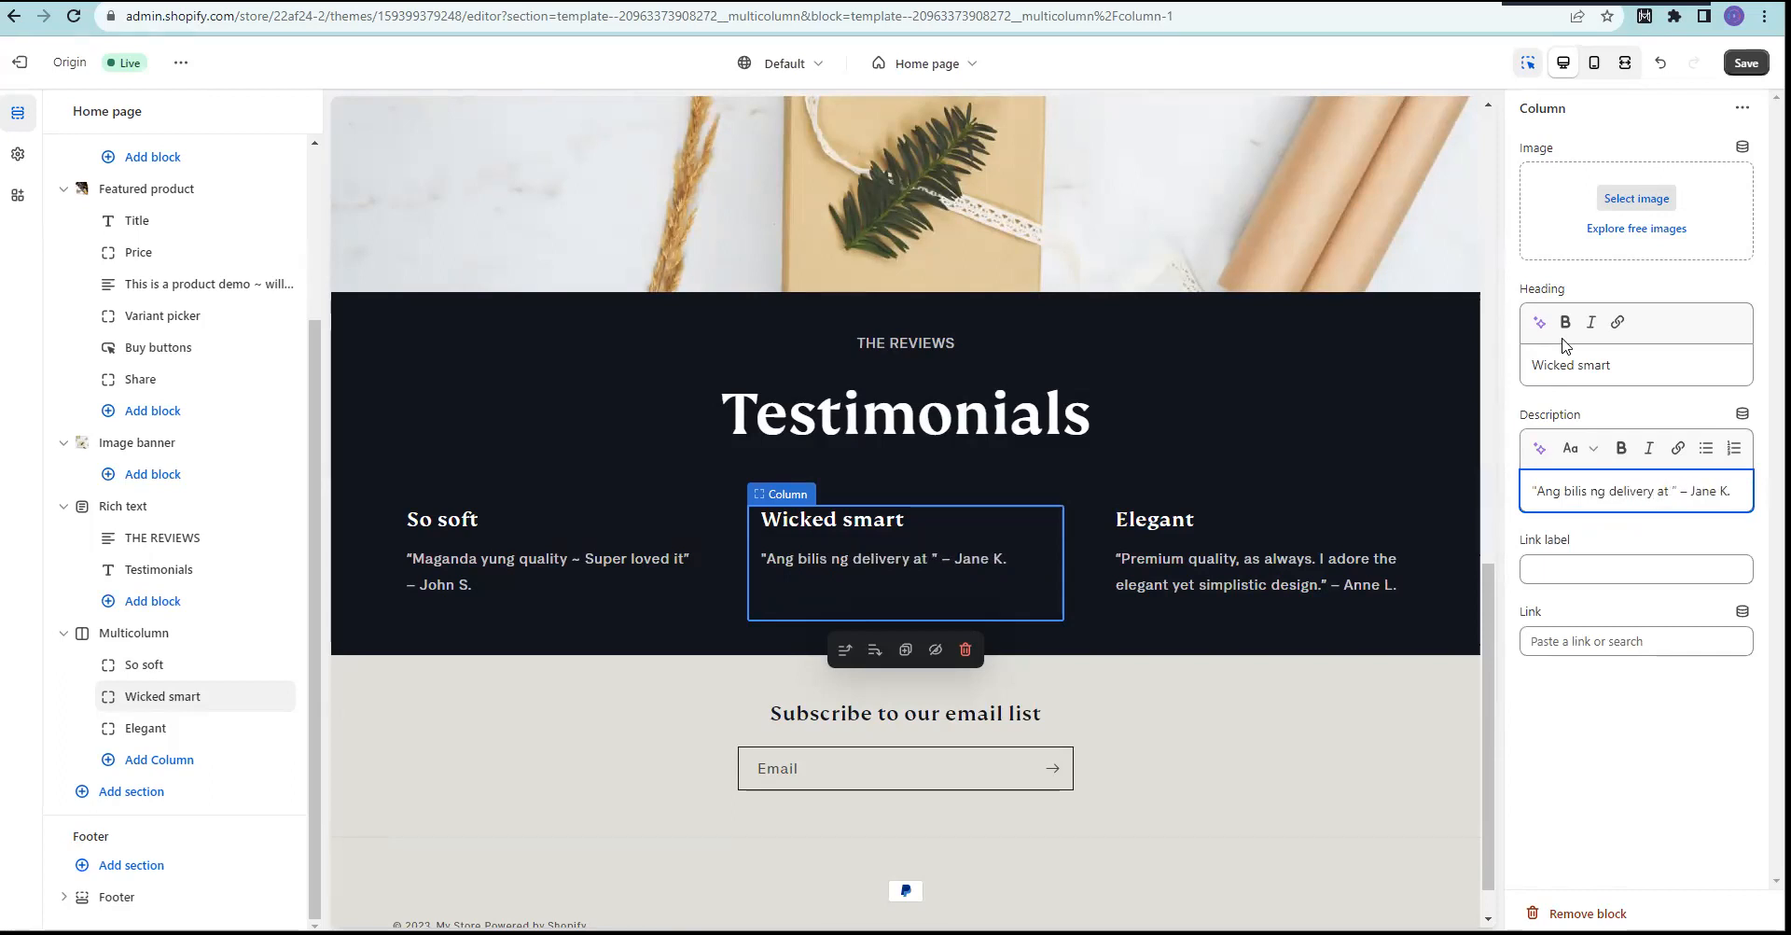
type("ang ga")
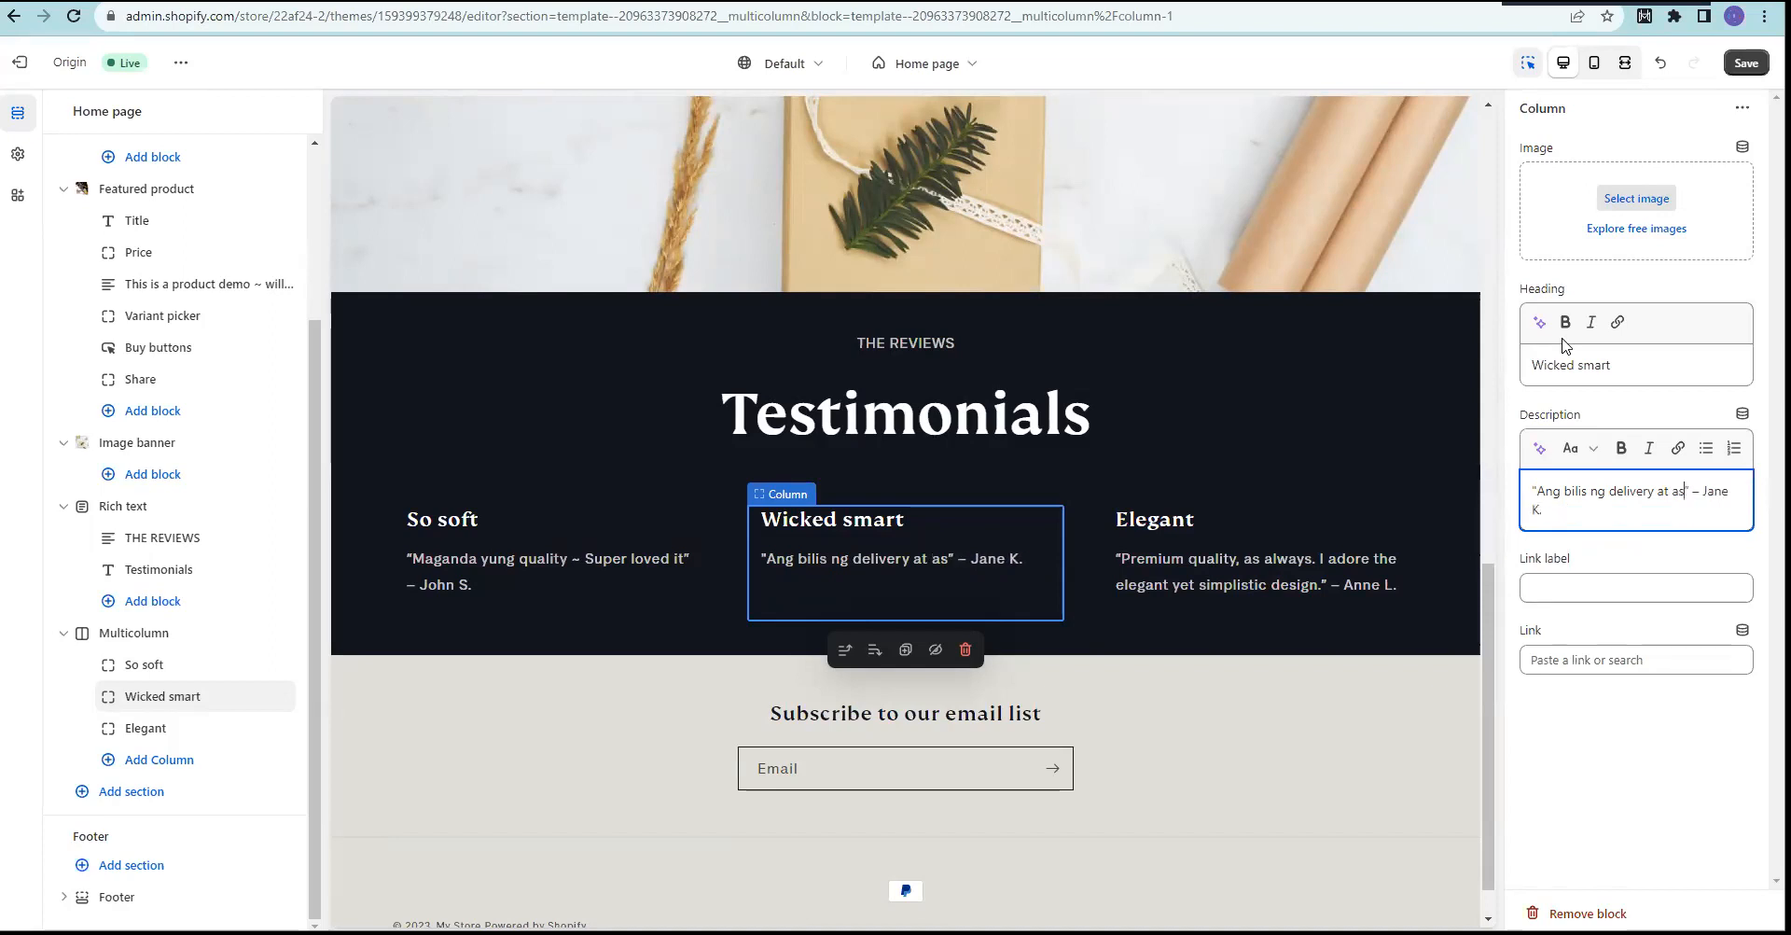
type("nda ng ")
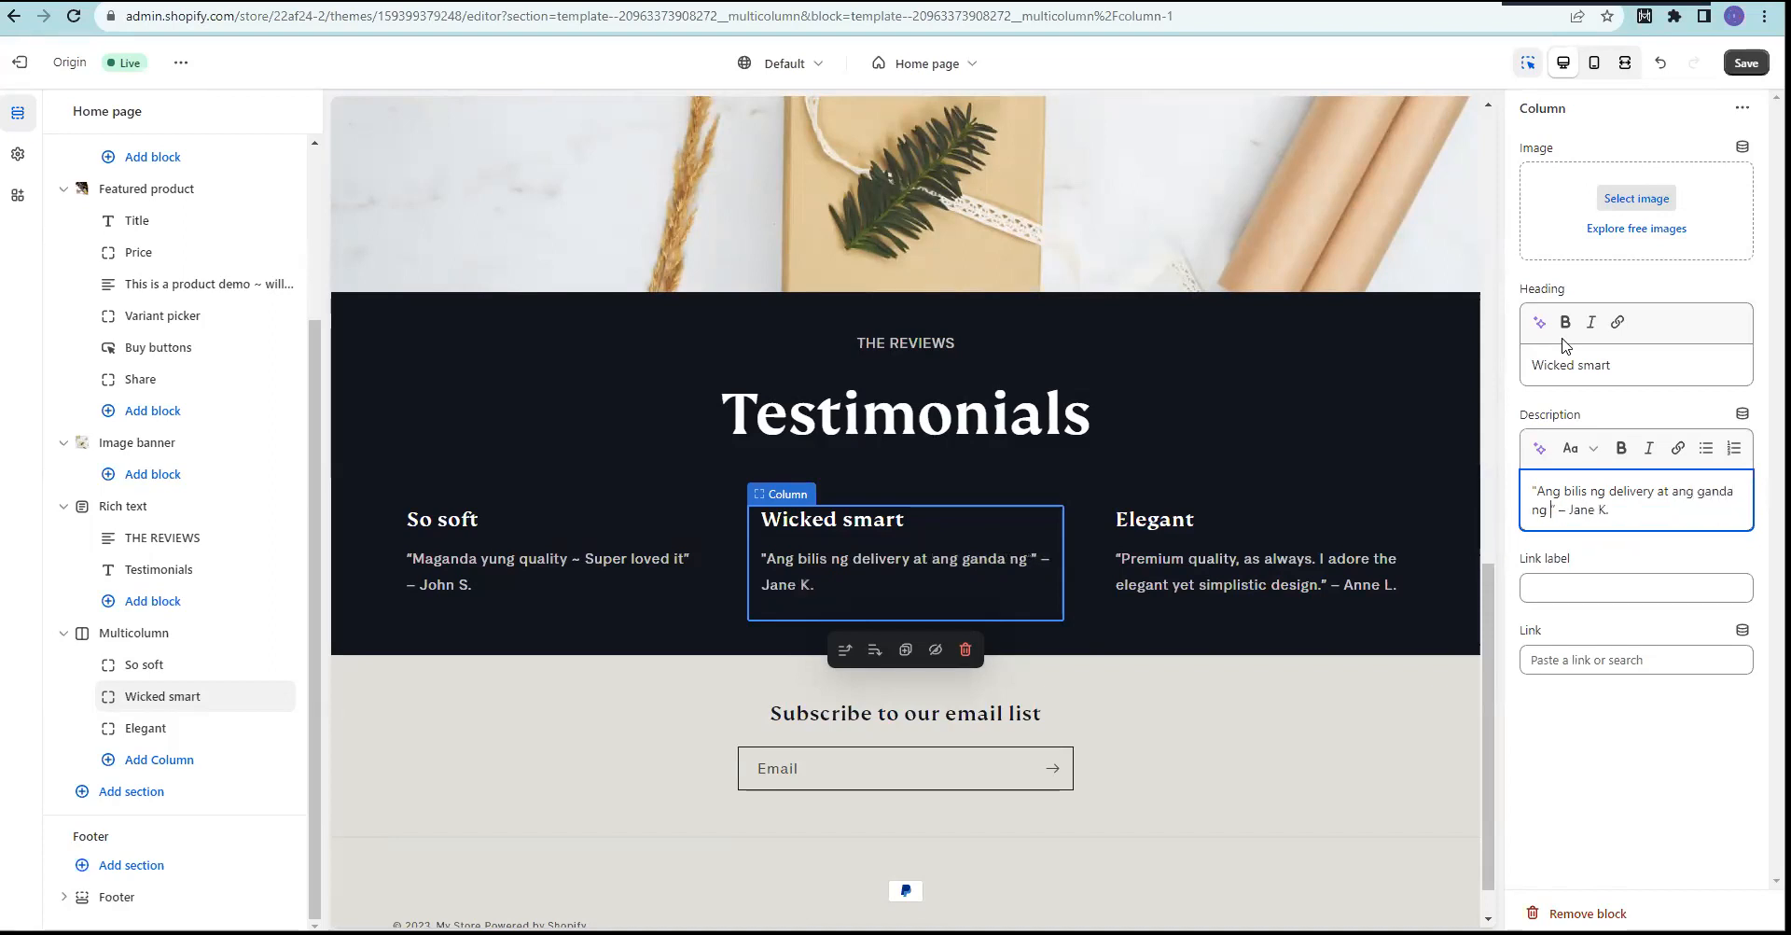
type("quality")
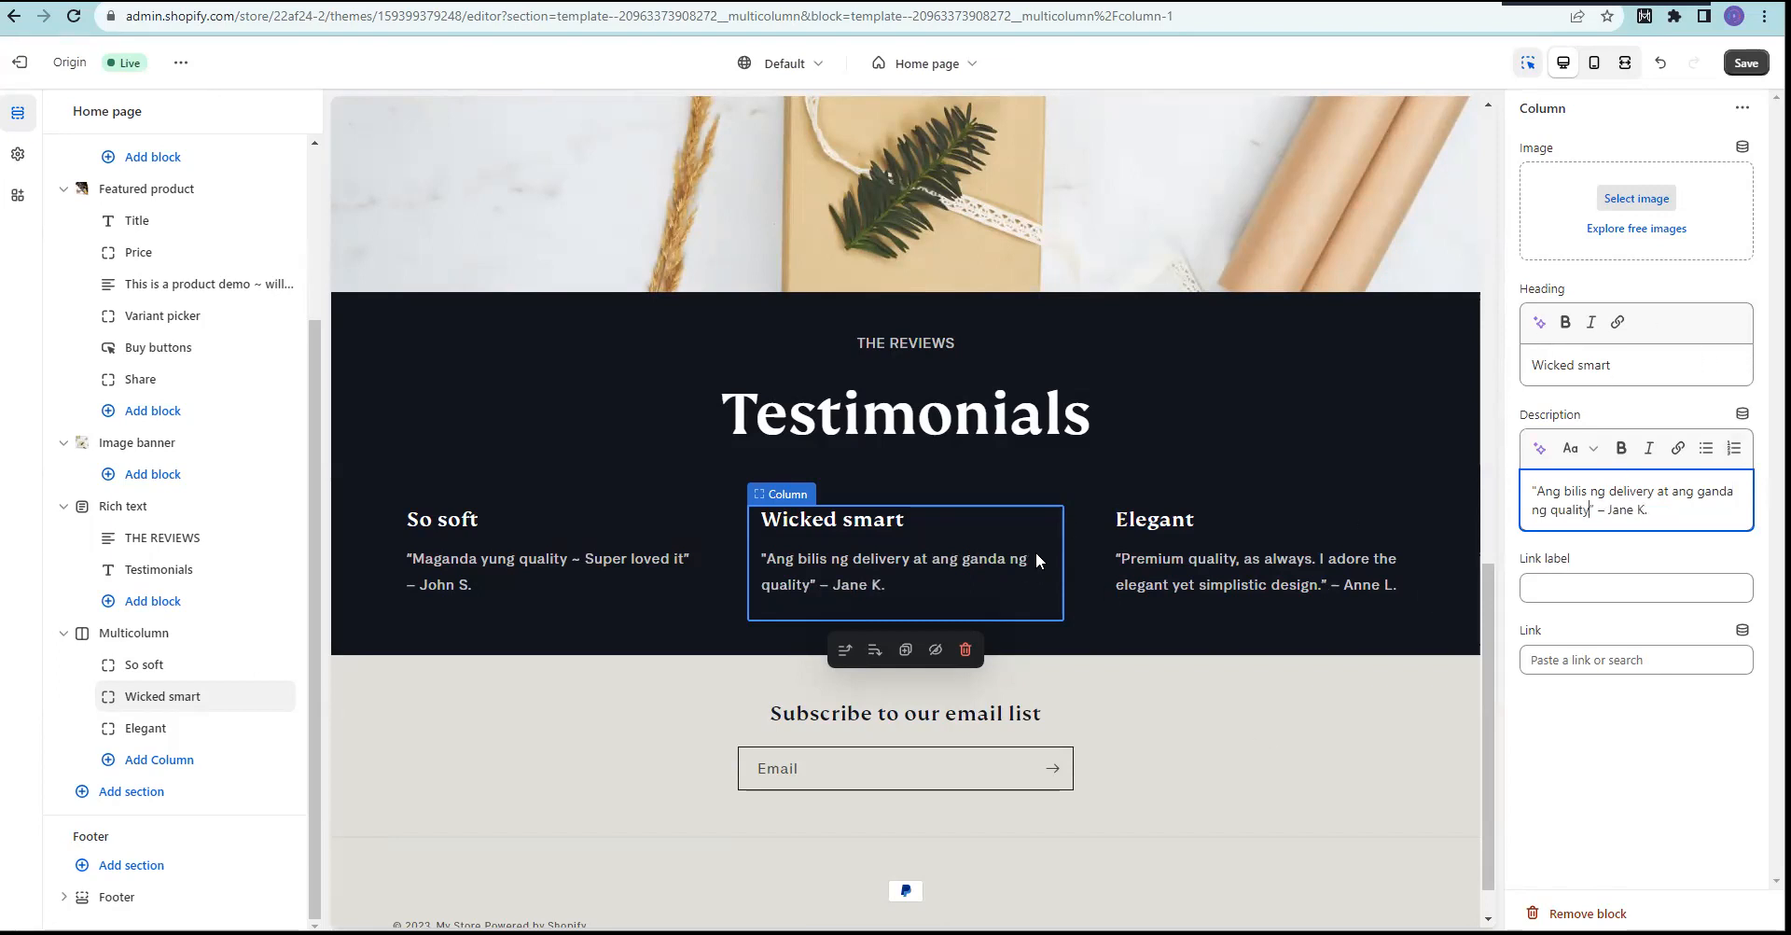
left_click(1743, 69)
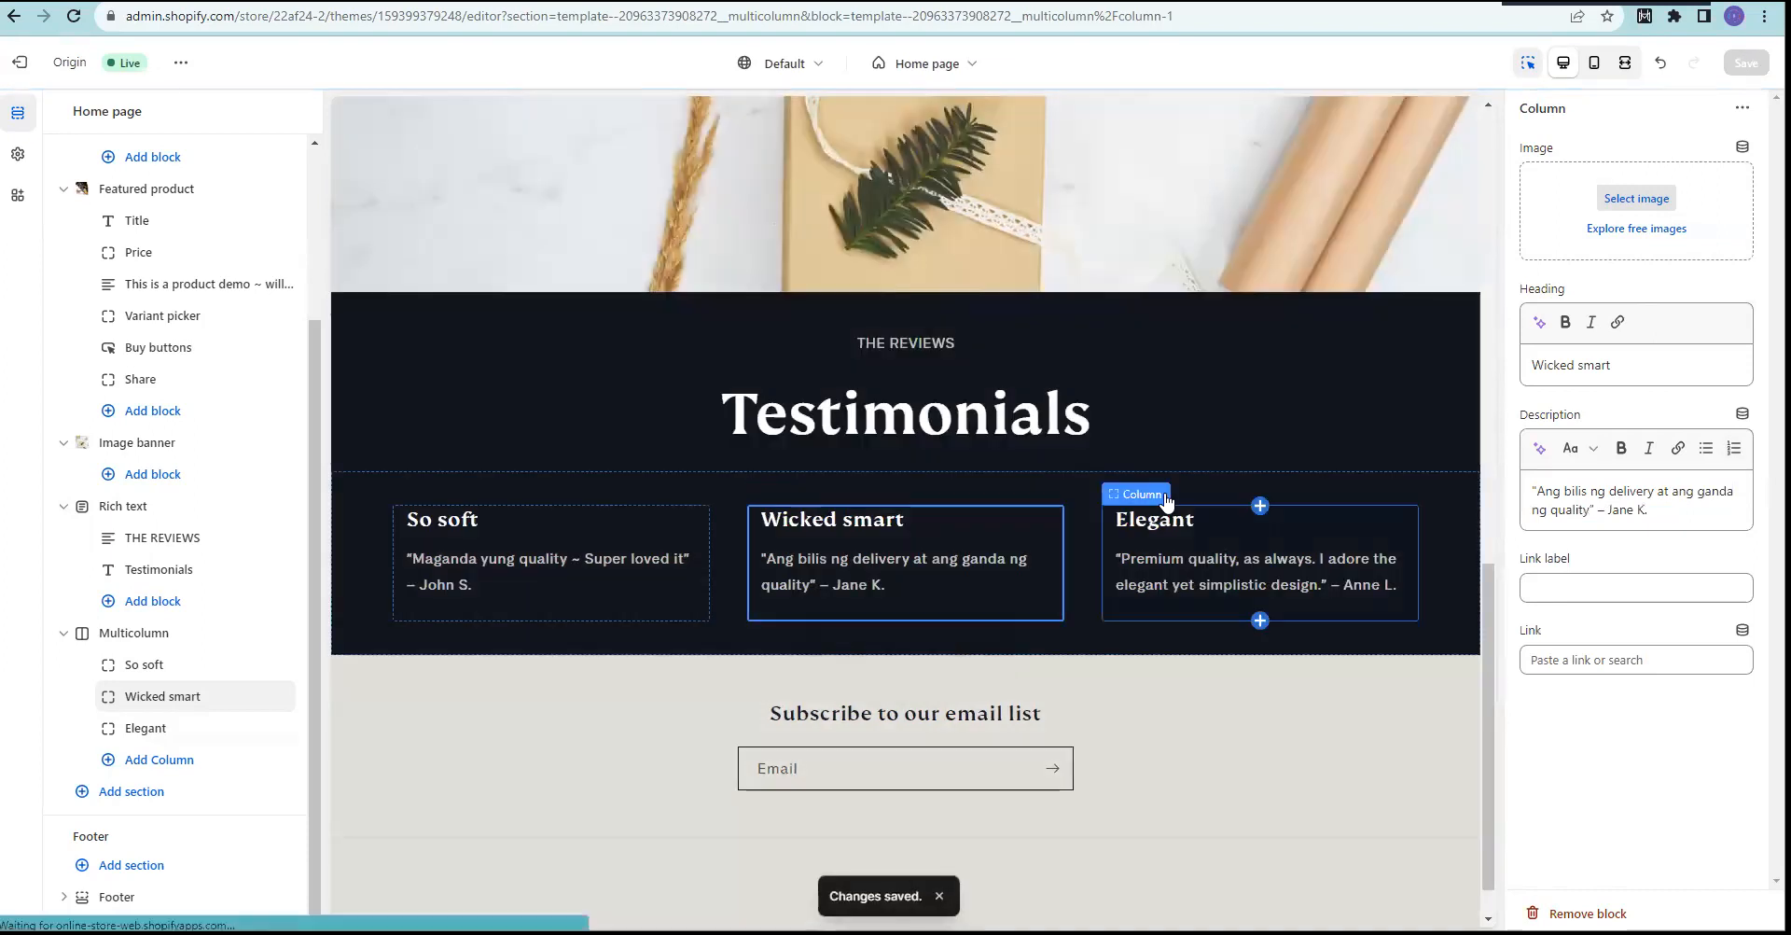
left_click(1199, 582)
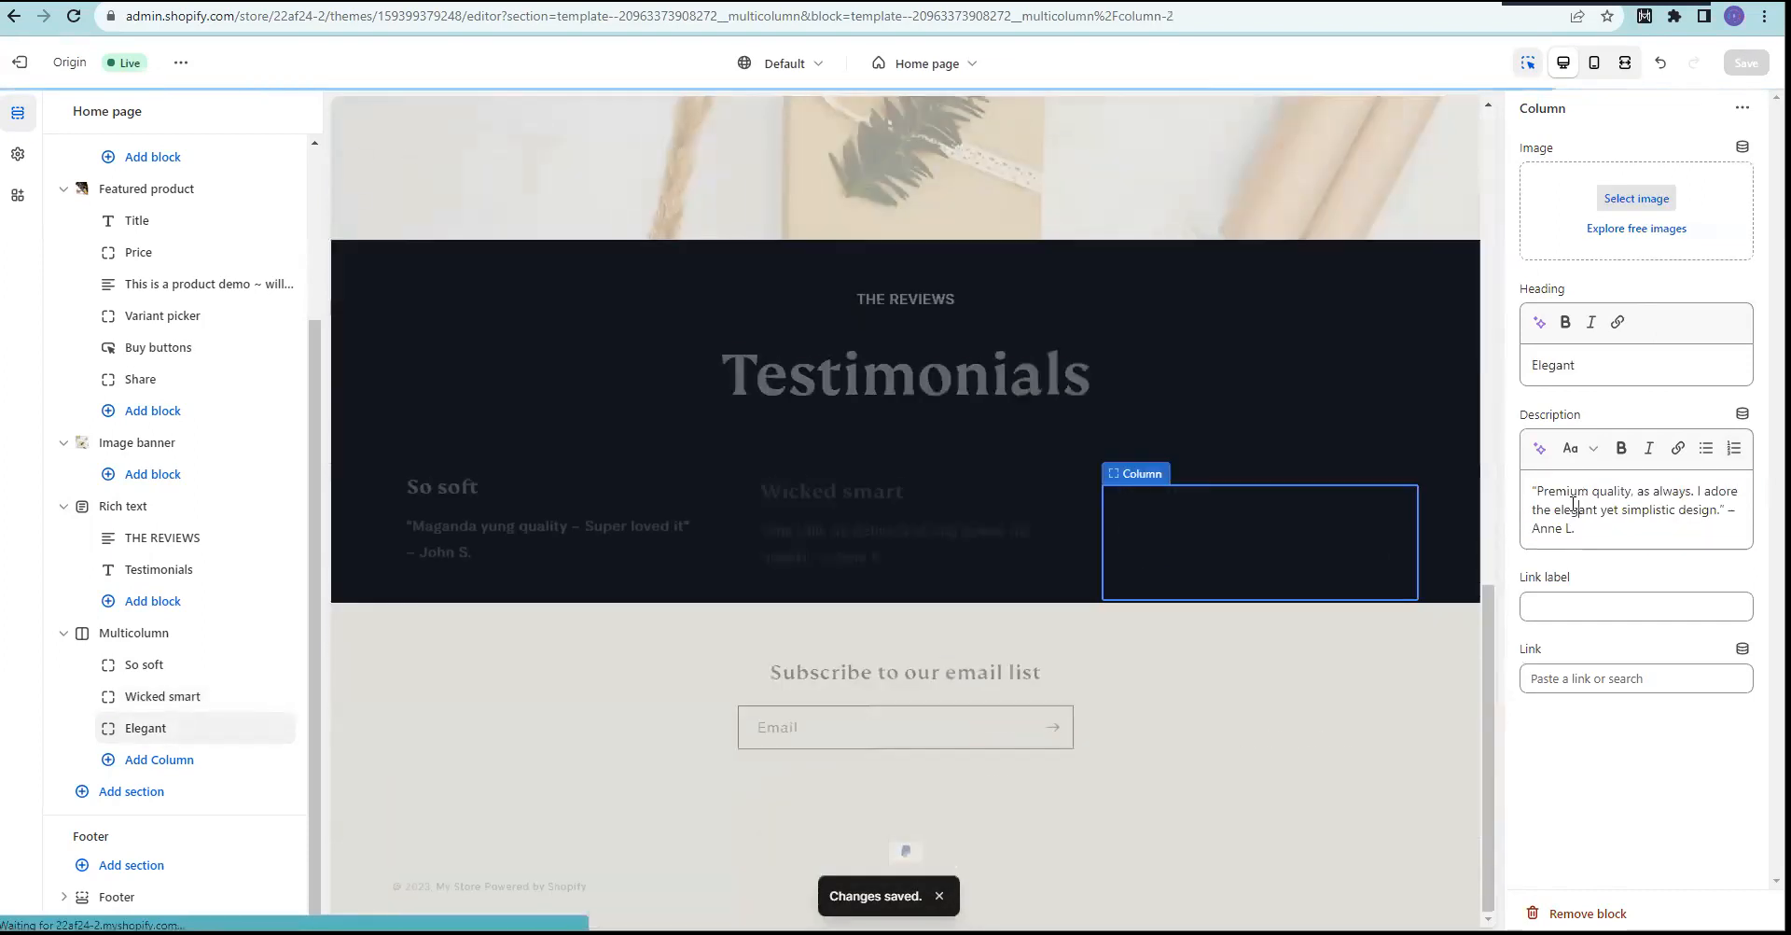
Step: Replace the Elegant quote with 'Ang ganda ng cutomer service ~ na assist kami ng maayos.' and save
left_click(1542, 492)
left_click_drag(1543, 491, 1719, 504)
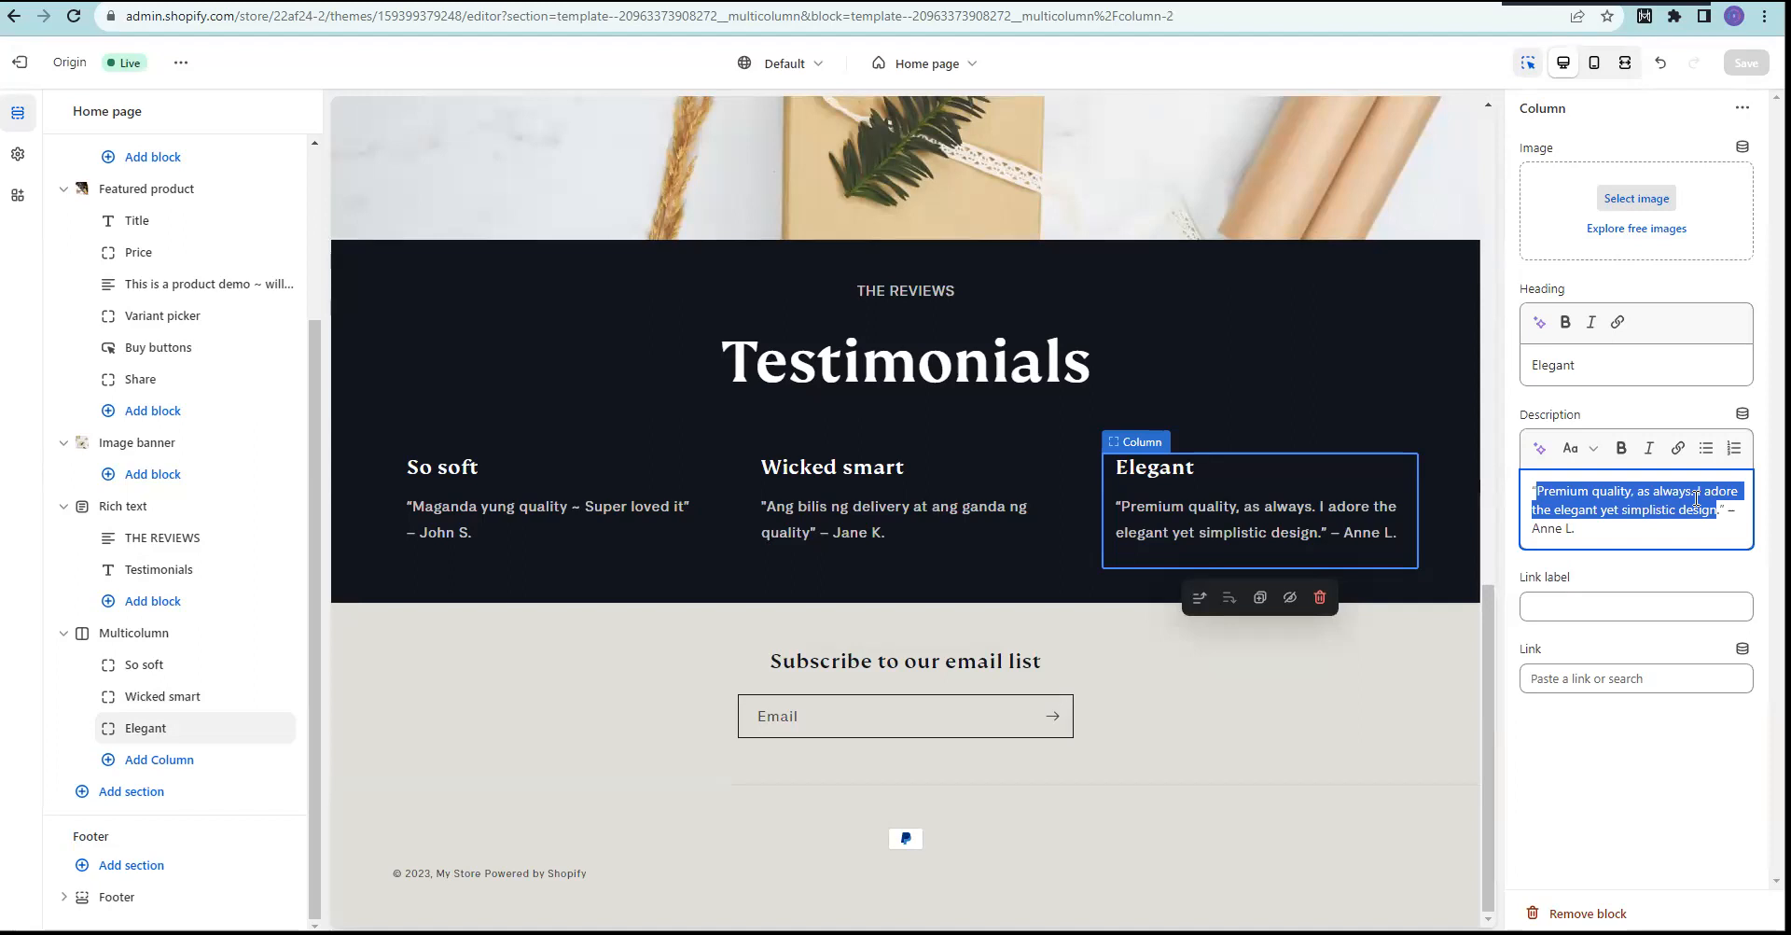
type("Ang ganda ng cutomer seriv")
key("BackSpace")
key("BackSpace")
type("vice")
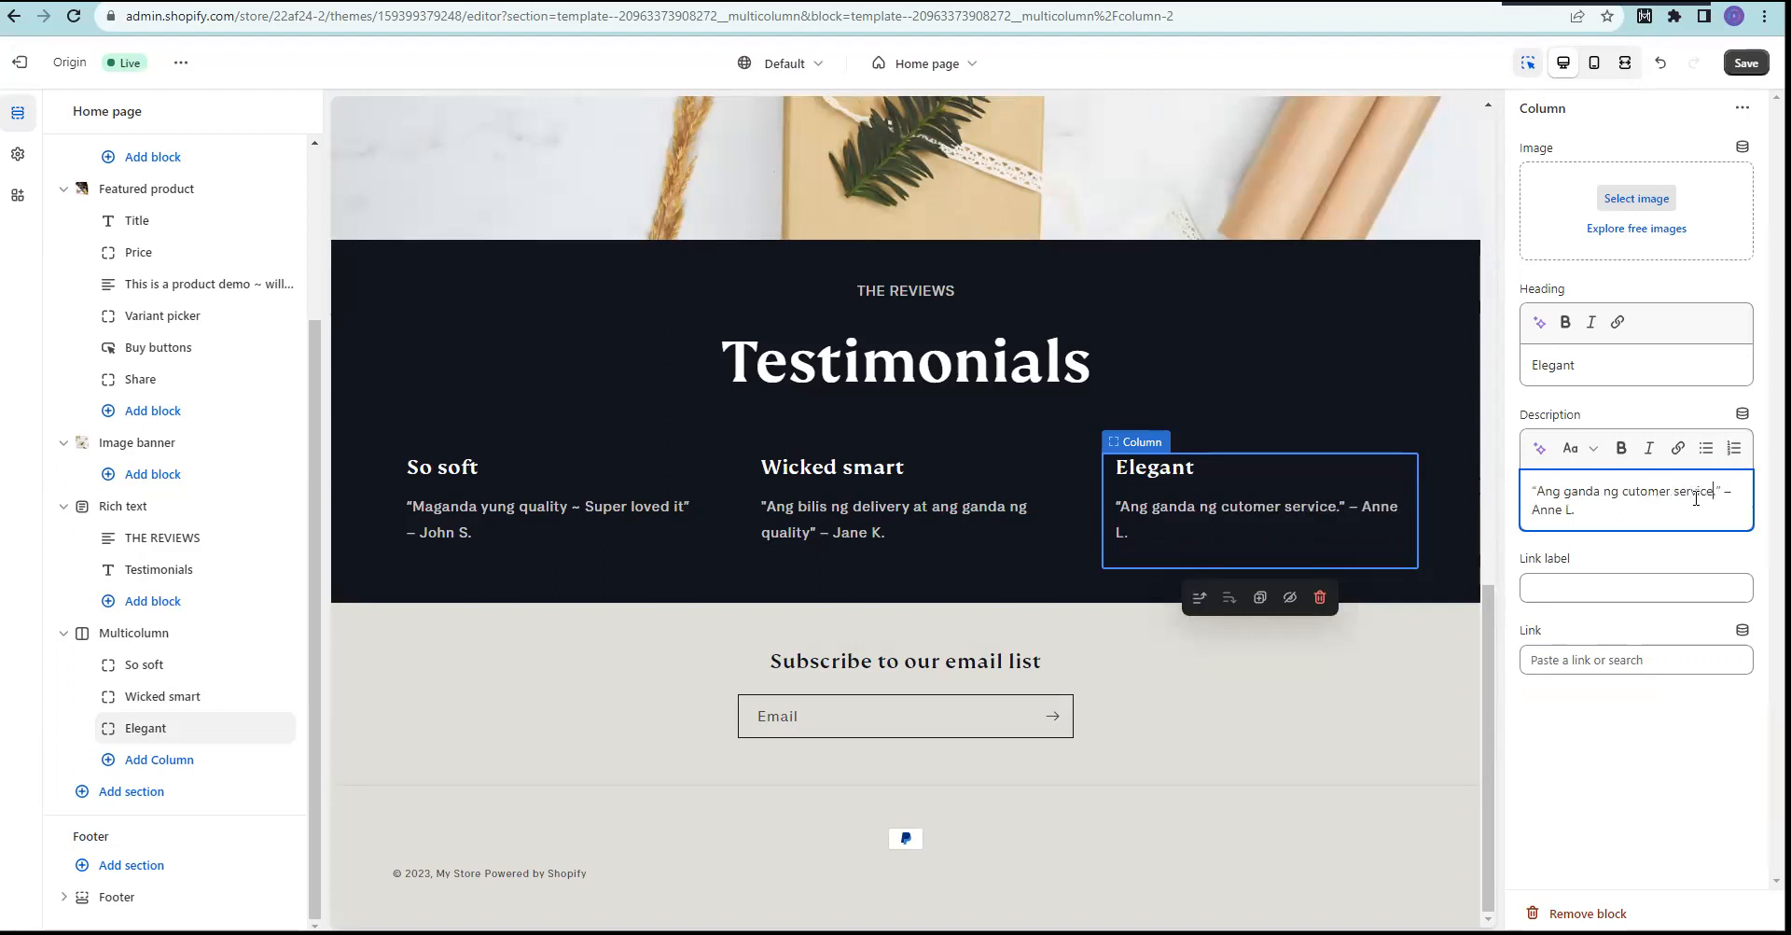
type(" ~ na ss")
key("BackSpace")
key("BackSpace")
type("assist kla")
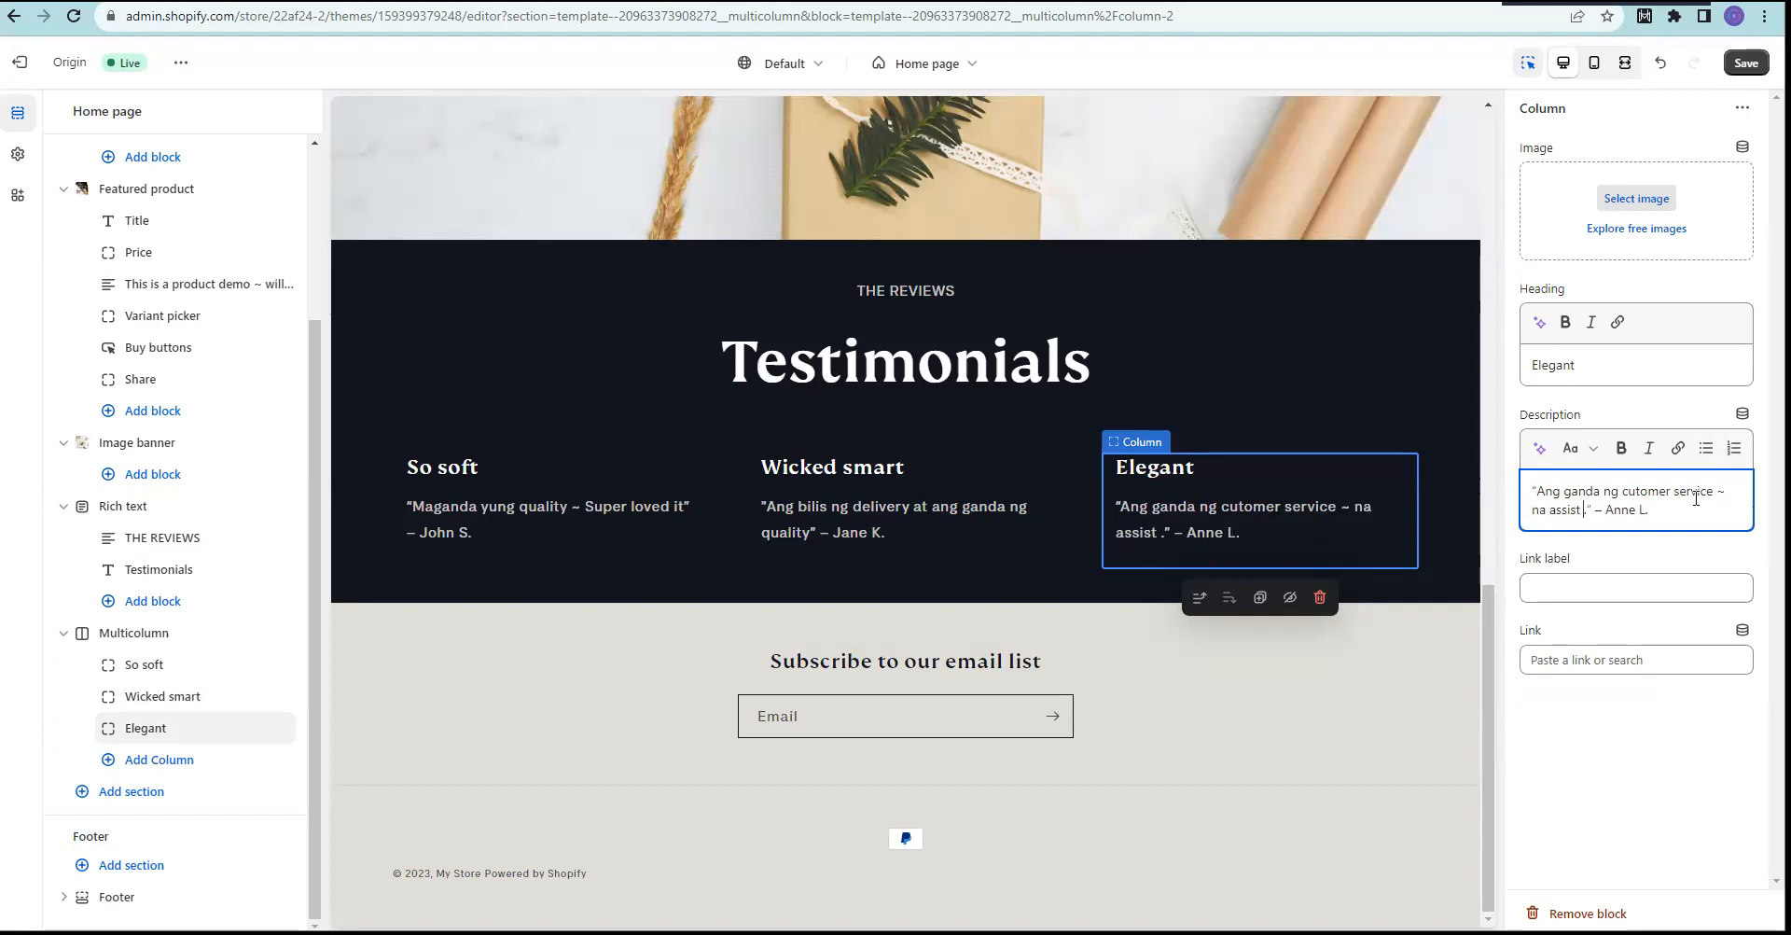
key("BackSpace")
key("BackSpace")
type("ami ng maa")
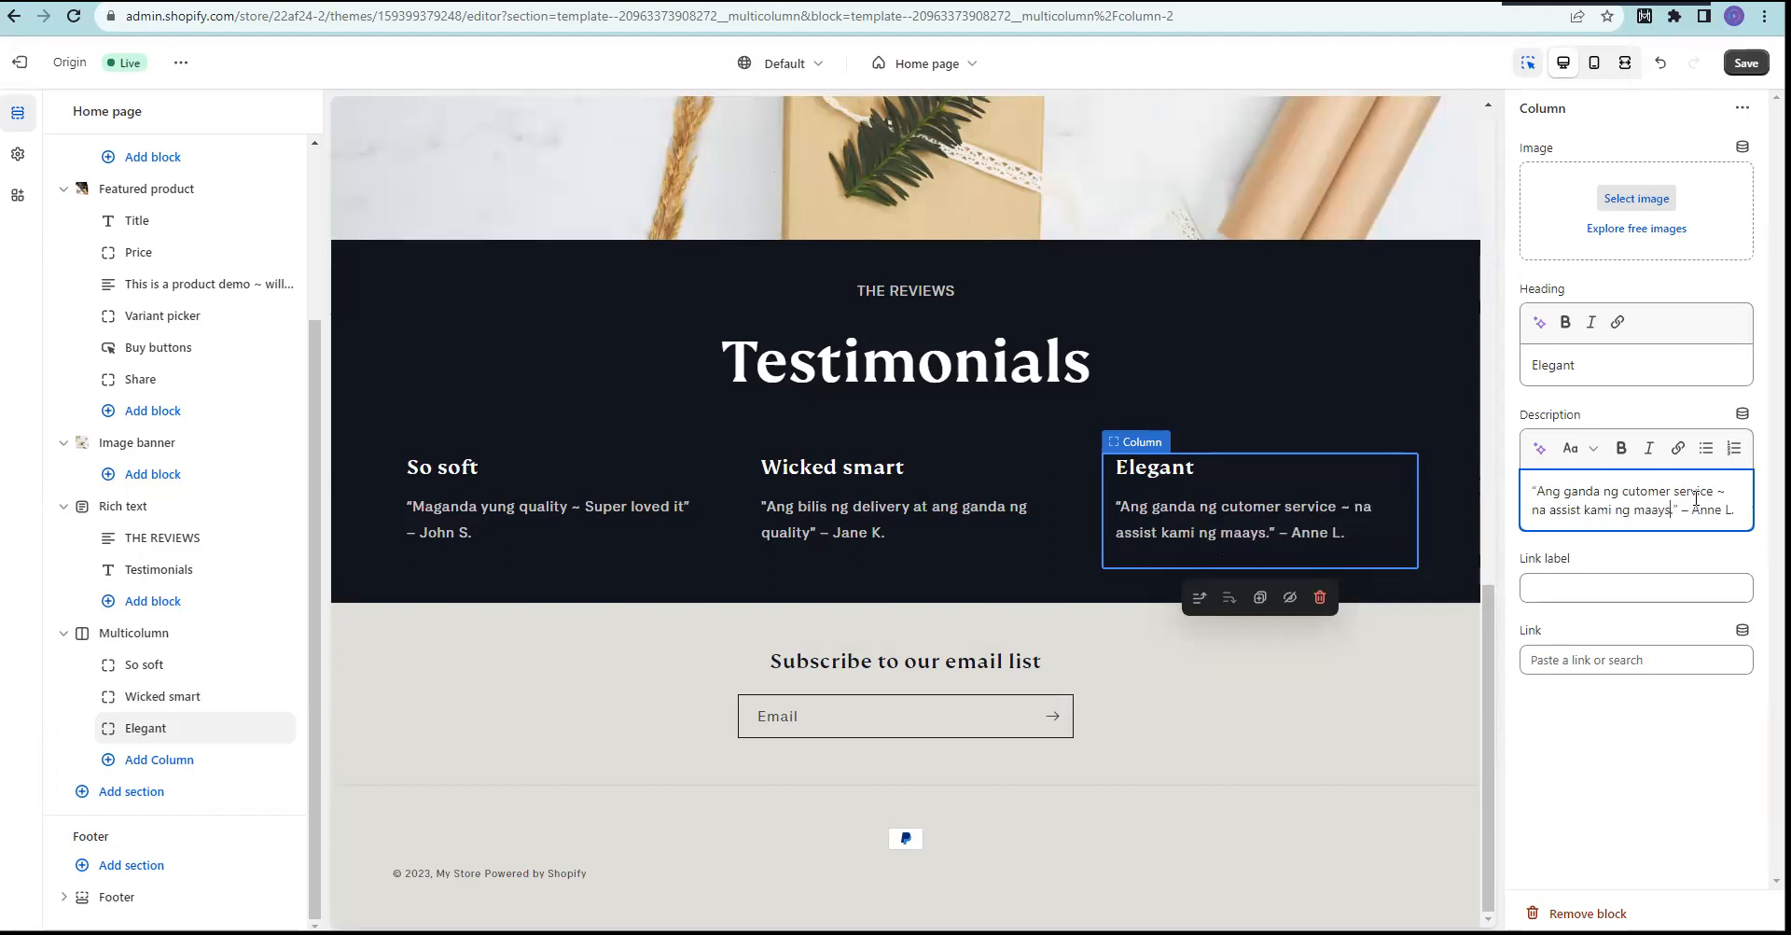
type("yos")
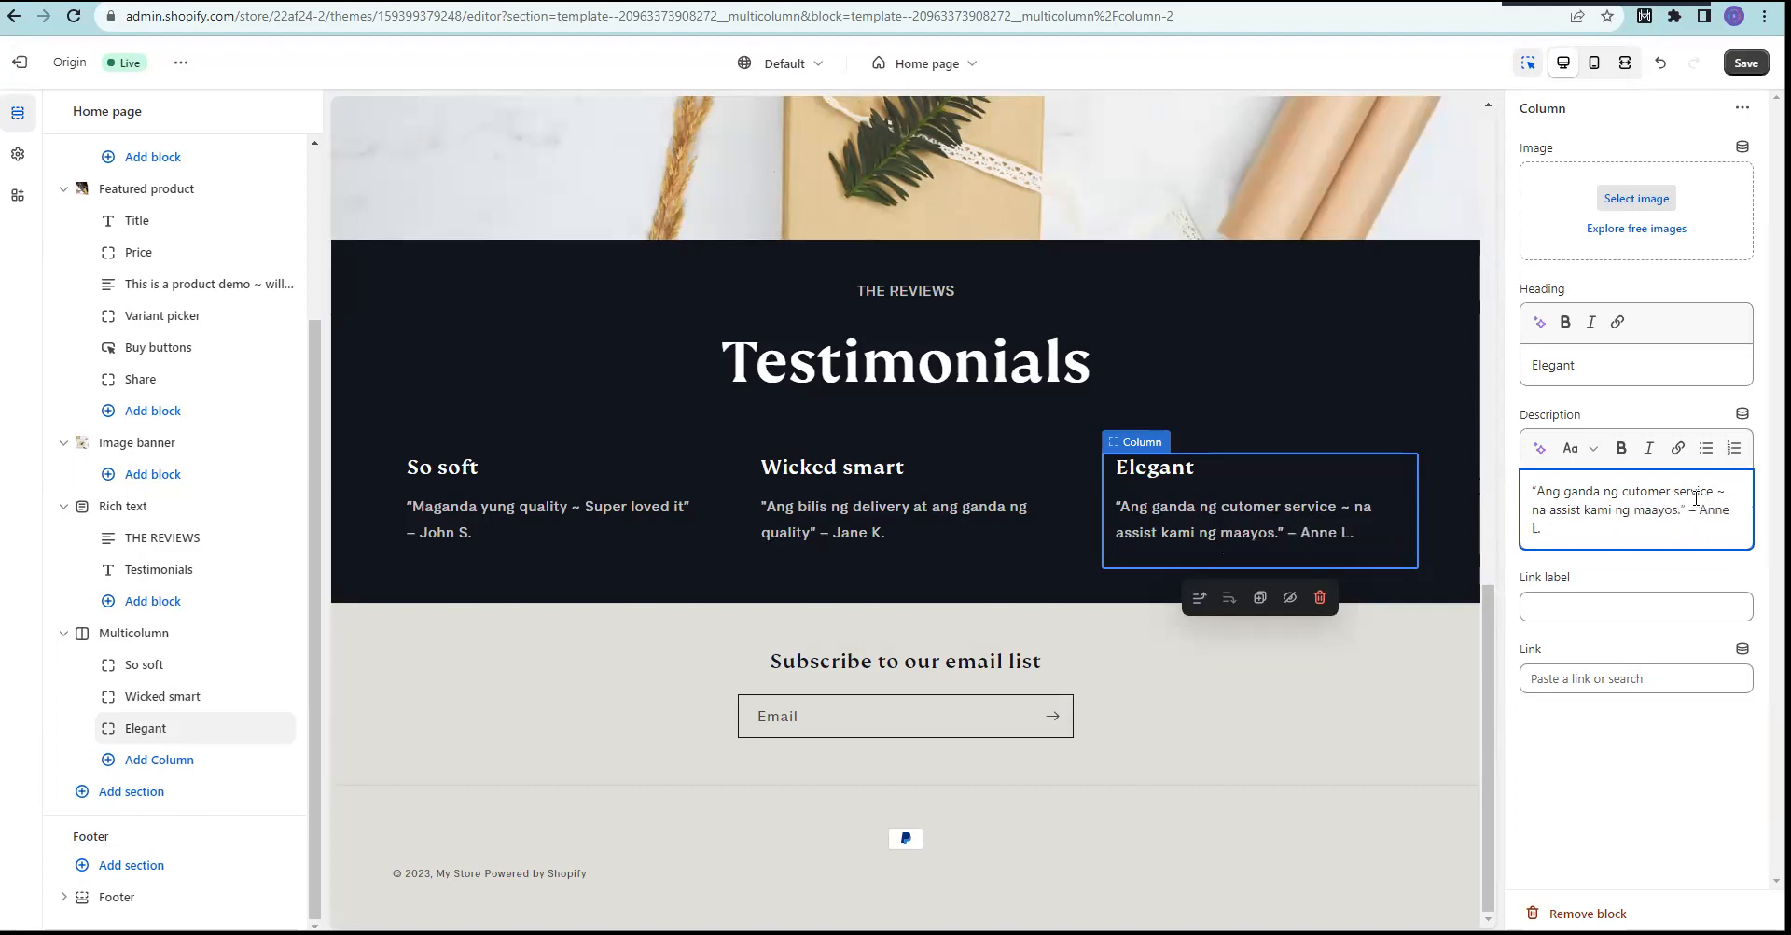
key("ctrl+s")
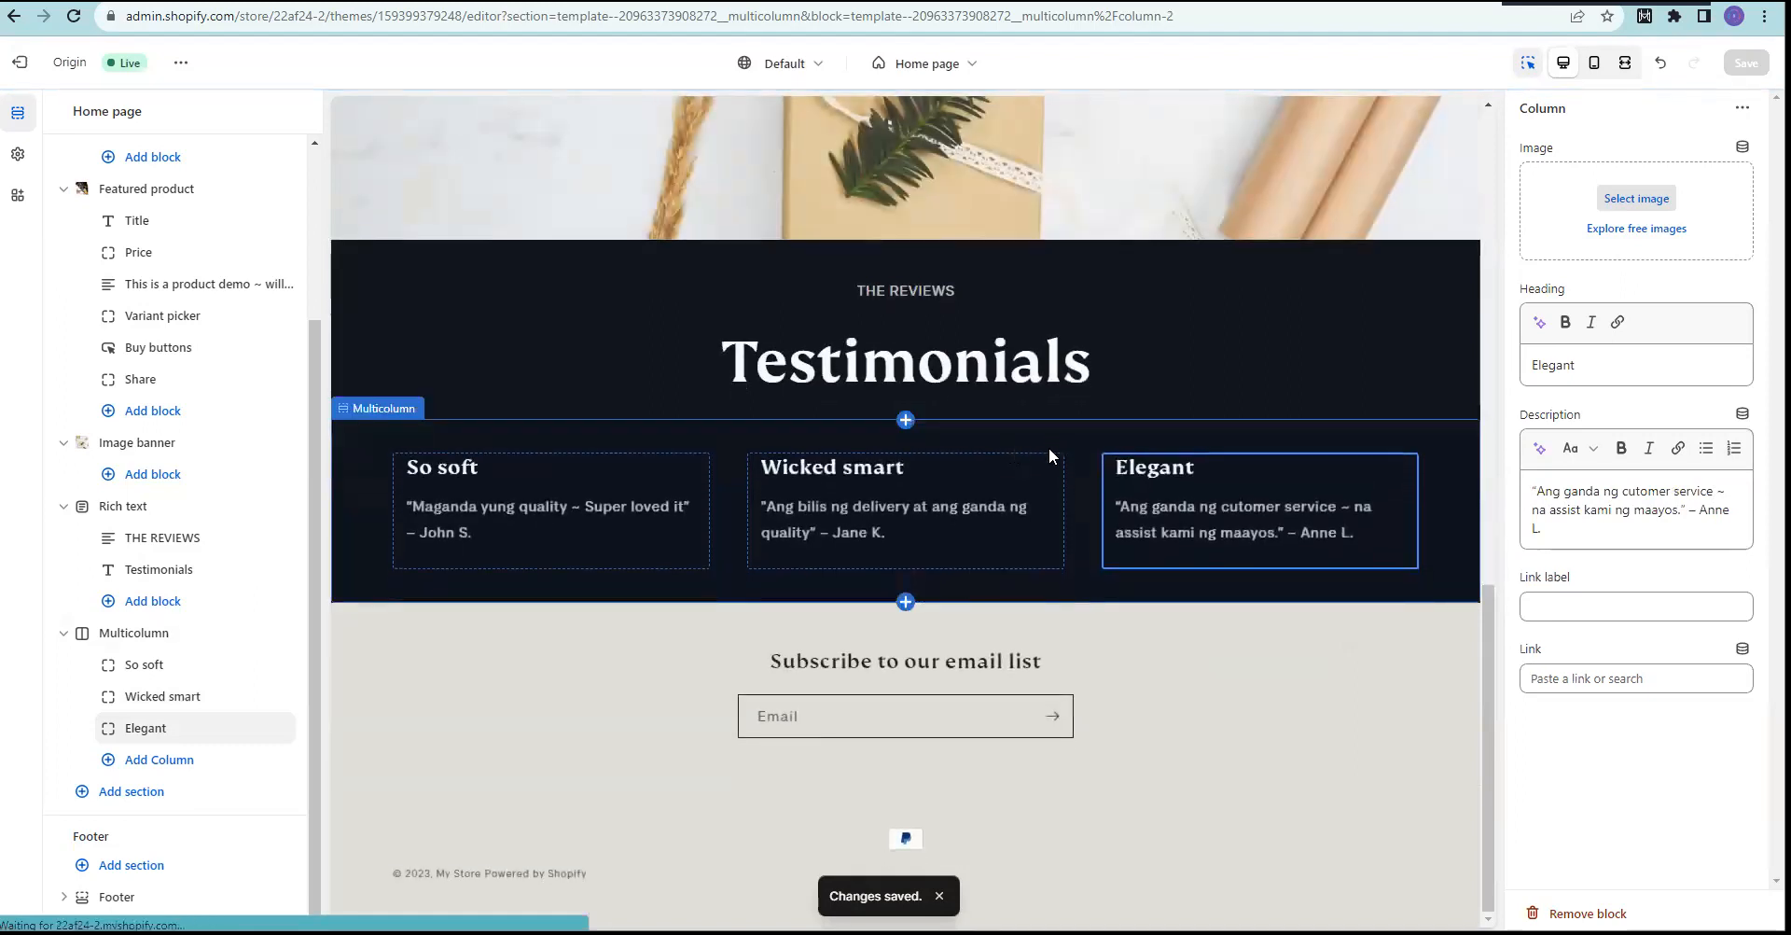
Step: Replace the Wicked smart heading with "ganda ng quality" copied from its description, adding an opening quote
left_click(824, 473)
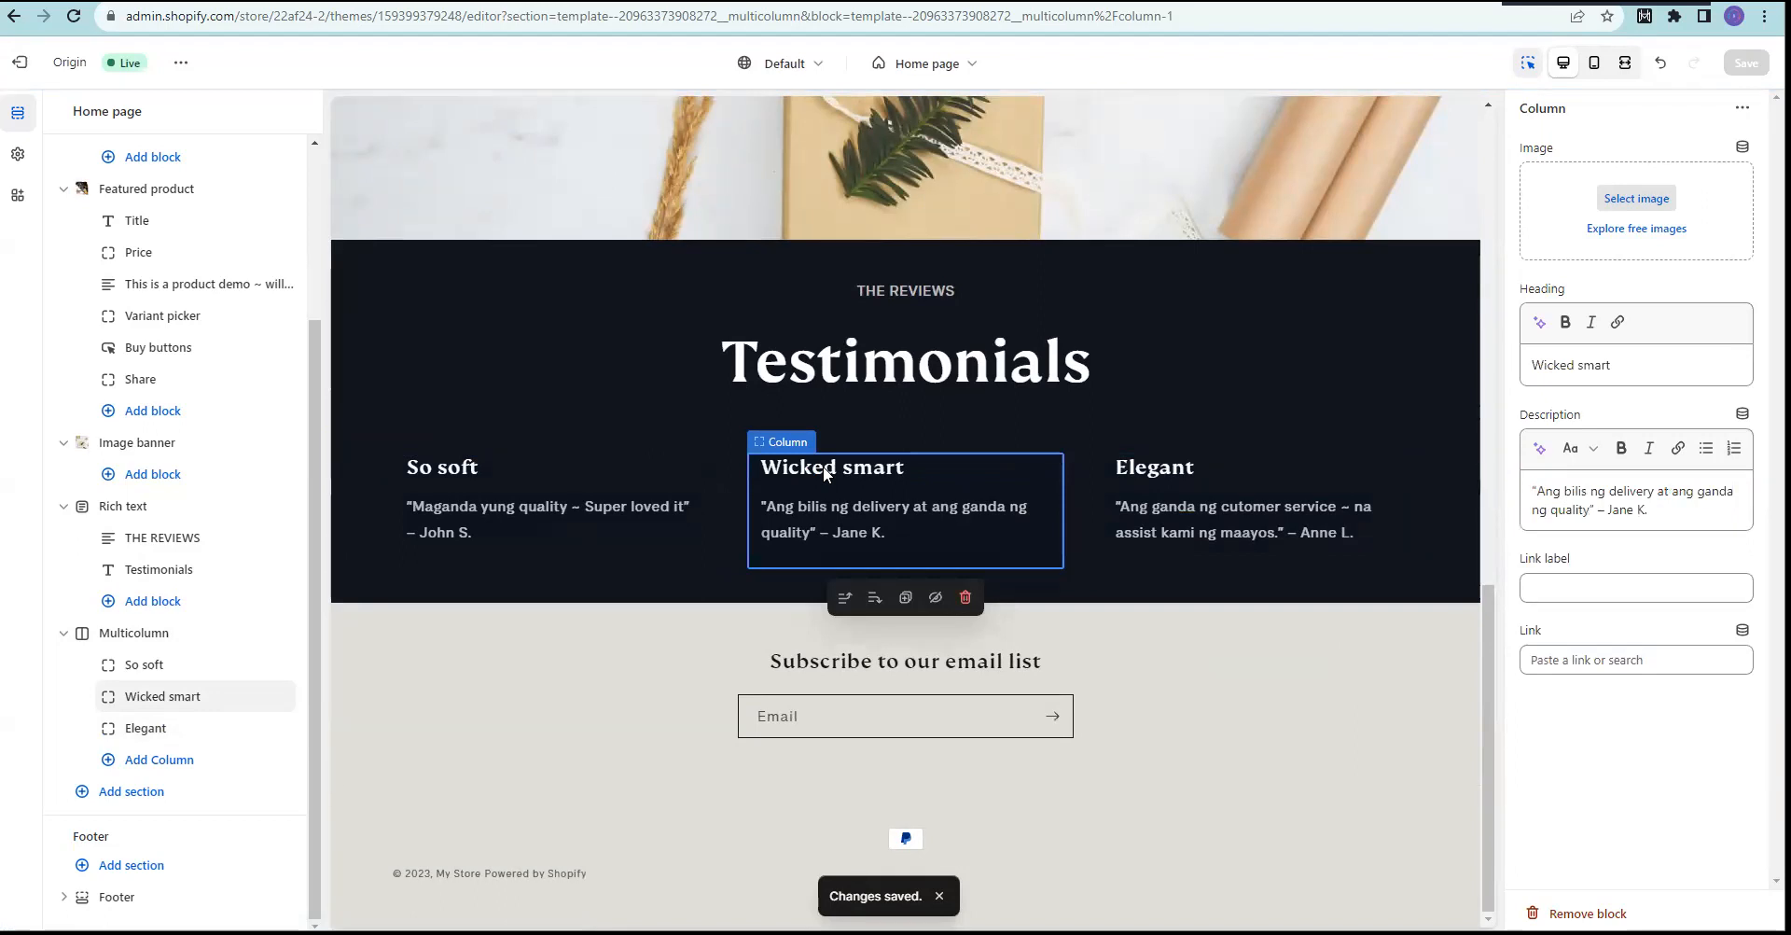
left_click_drag(1644, 362, 1452, 379)
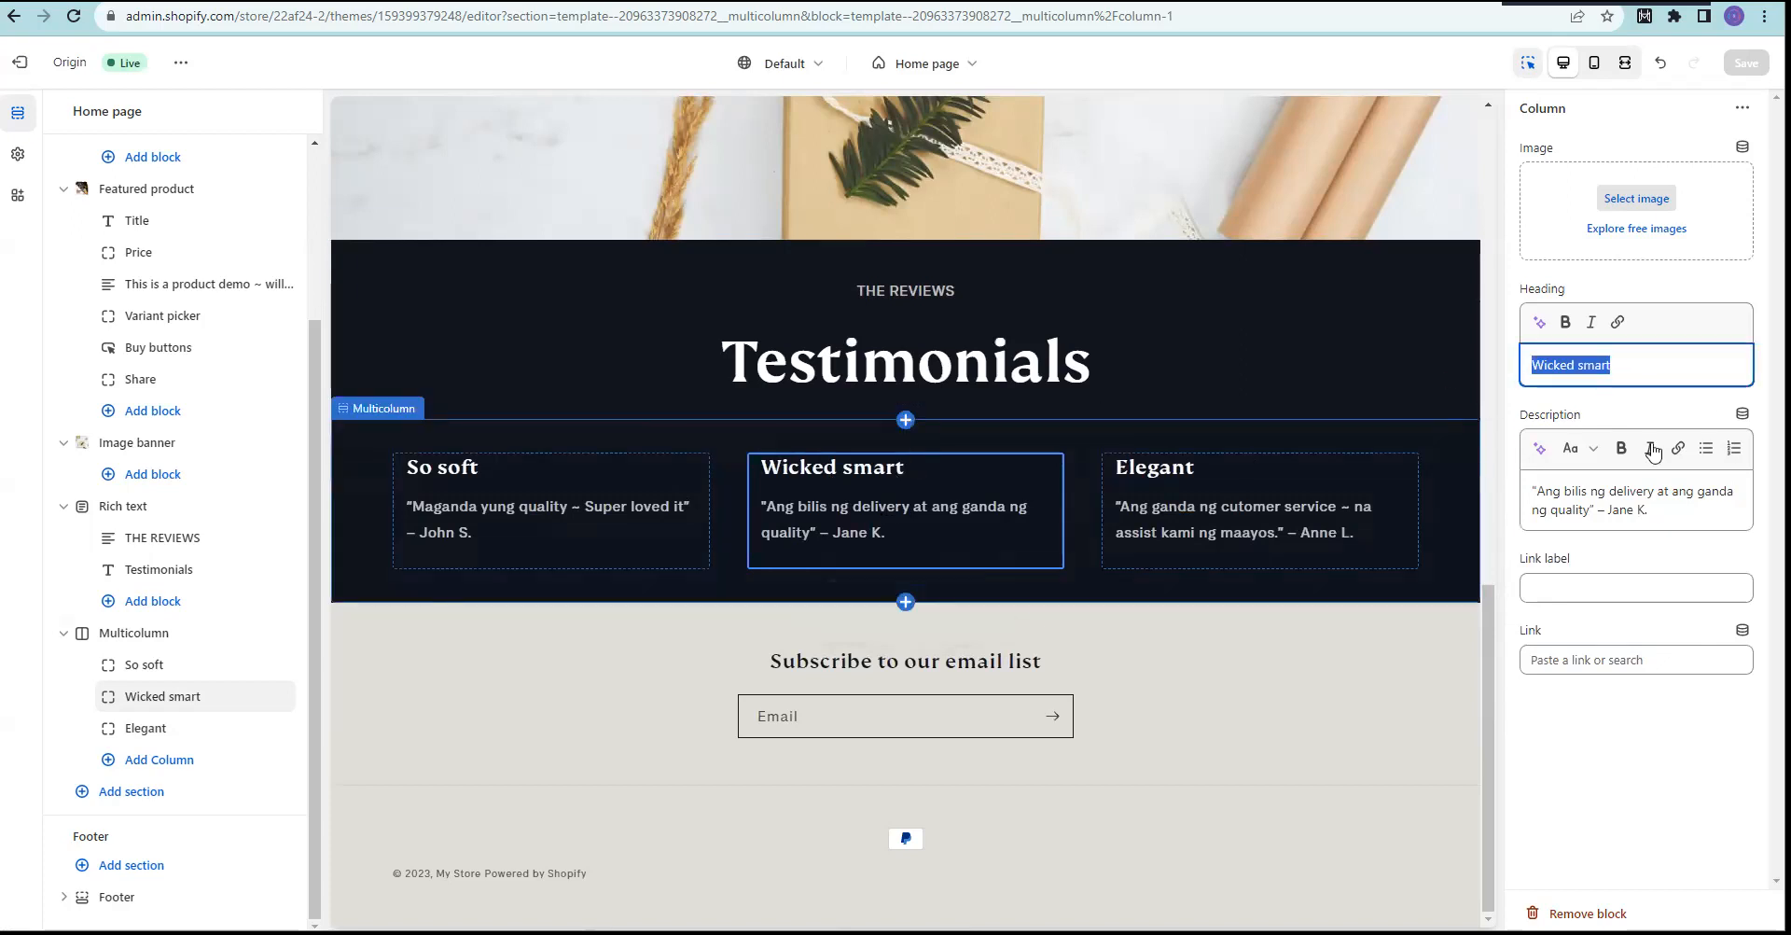
left_click(1646, 373)
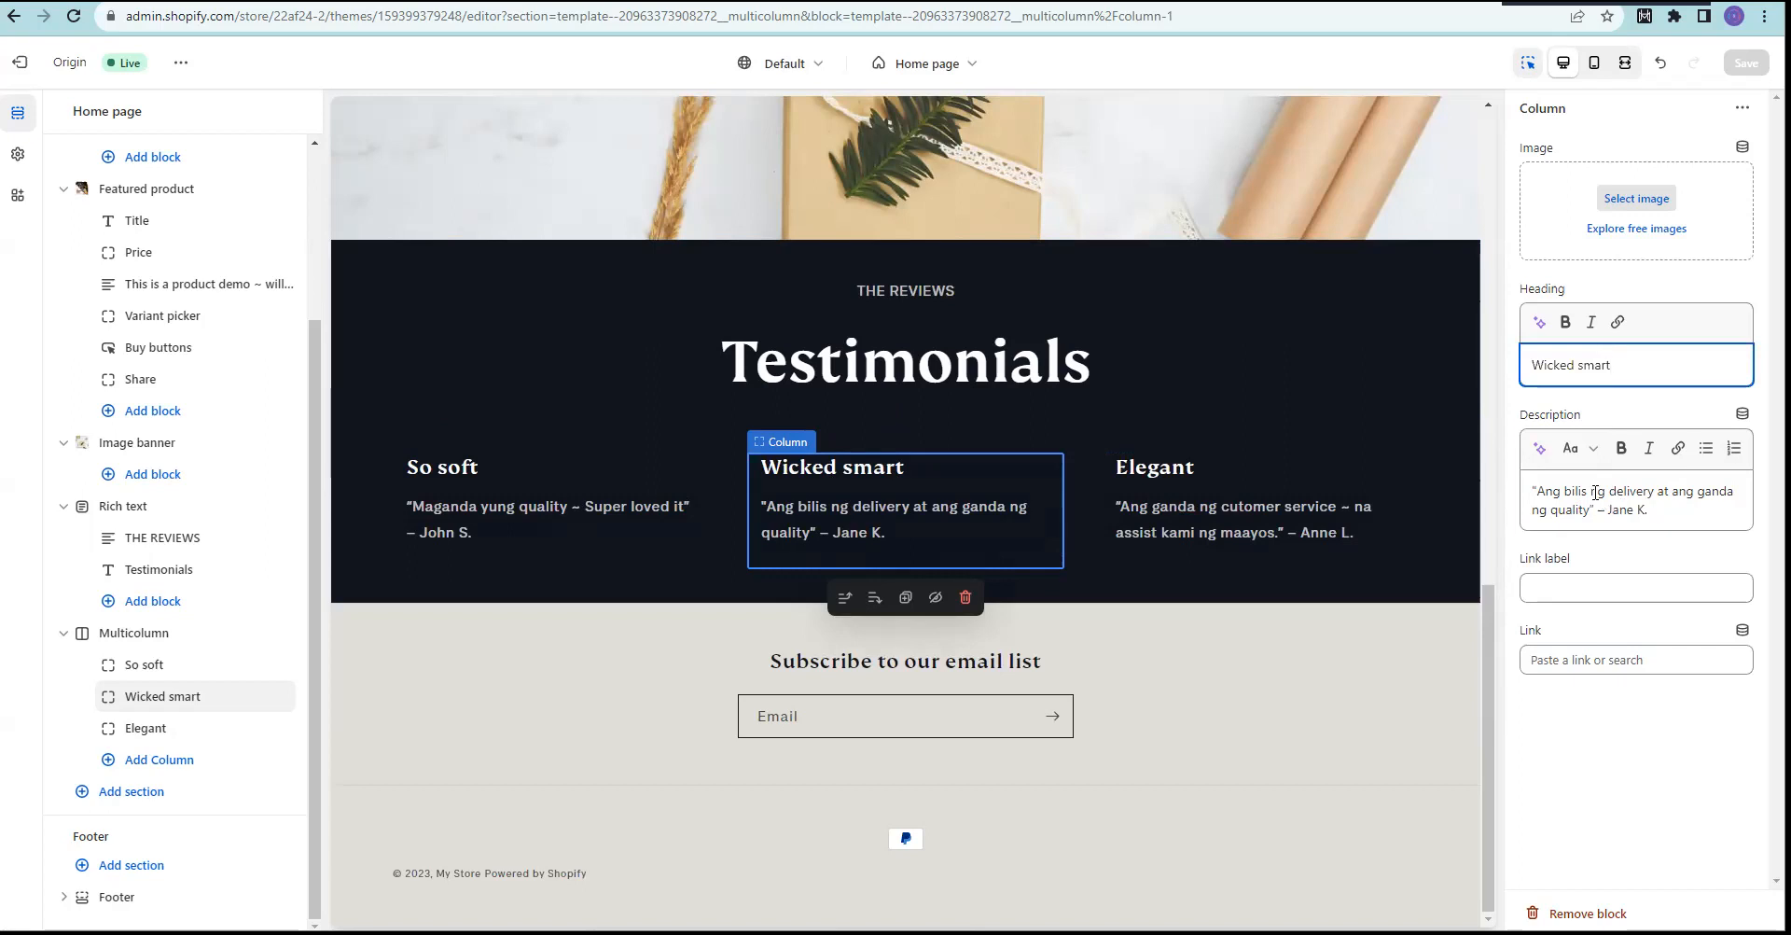
left_click_drag(1653, 366, 1522, 373)
left_click_drag(1698, 491, 1592, 509)
key("ctrl+c")
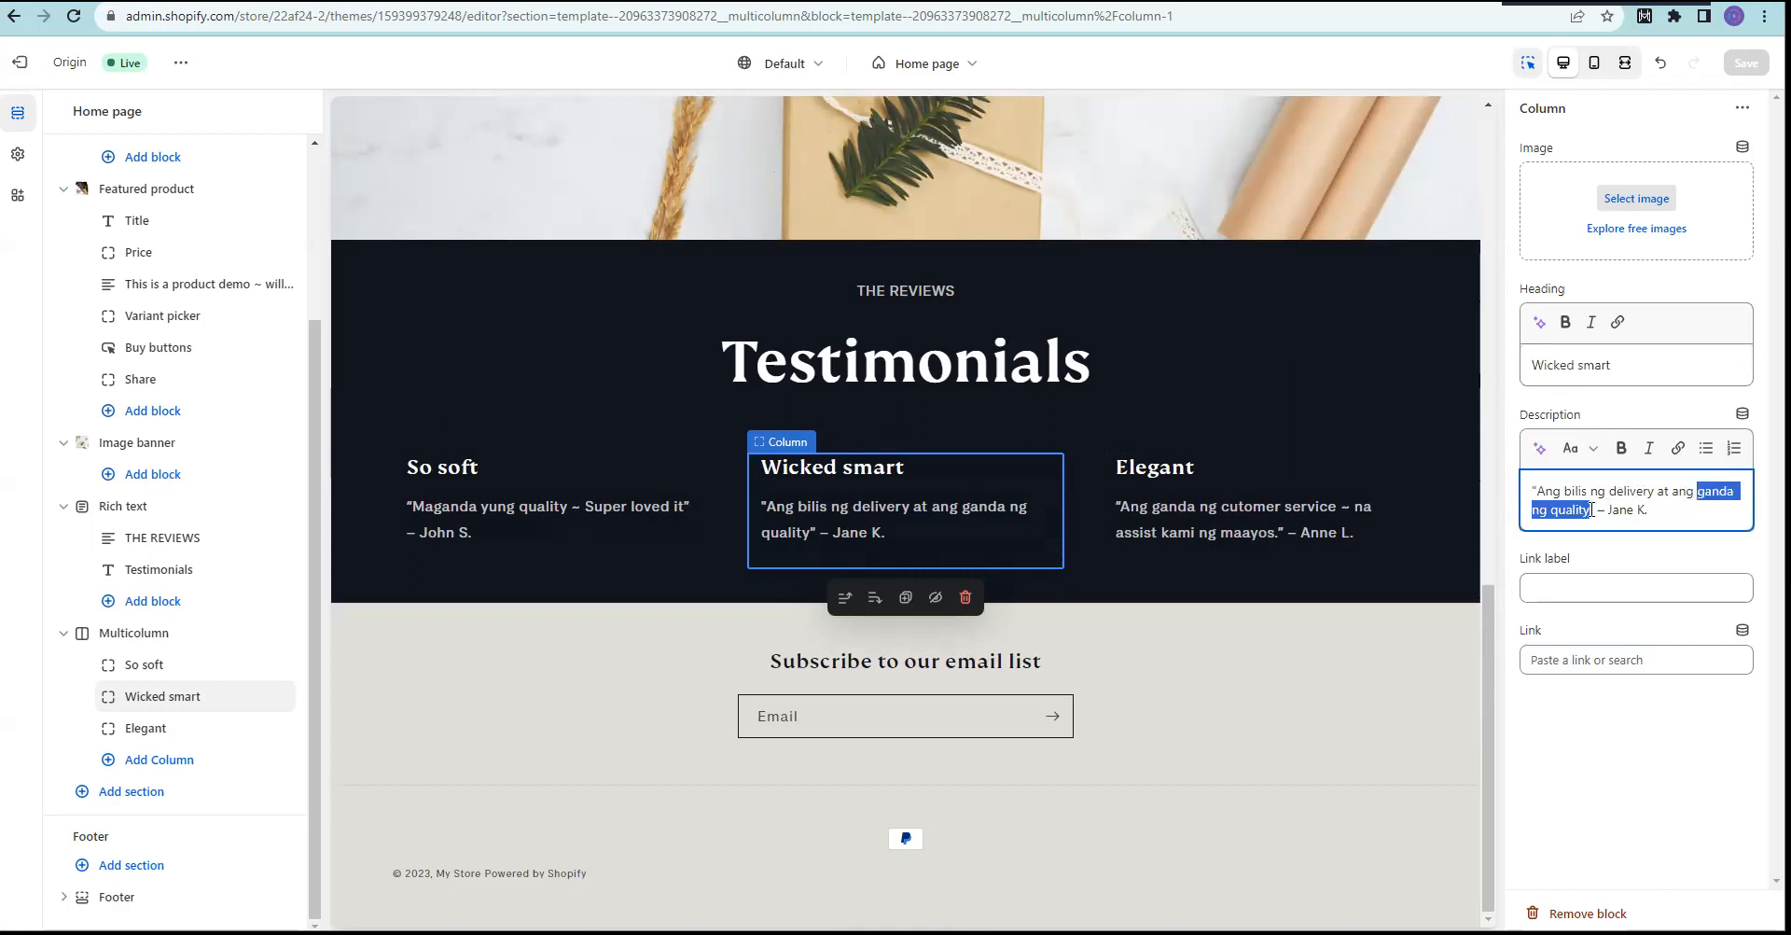
triple_click(1601, 370)
key("ctrl+v")
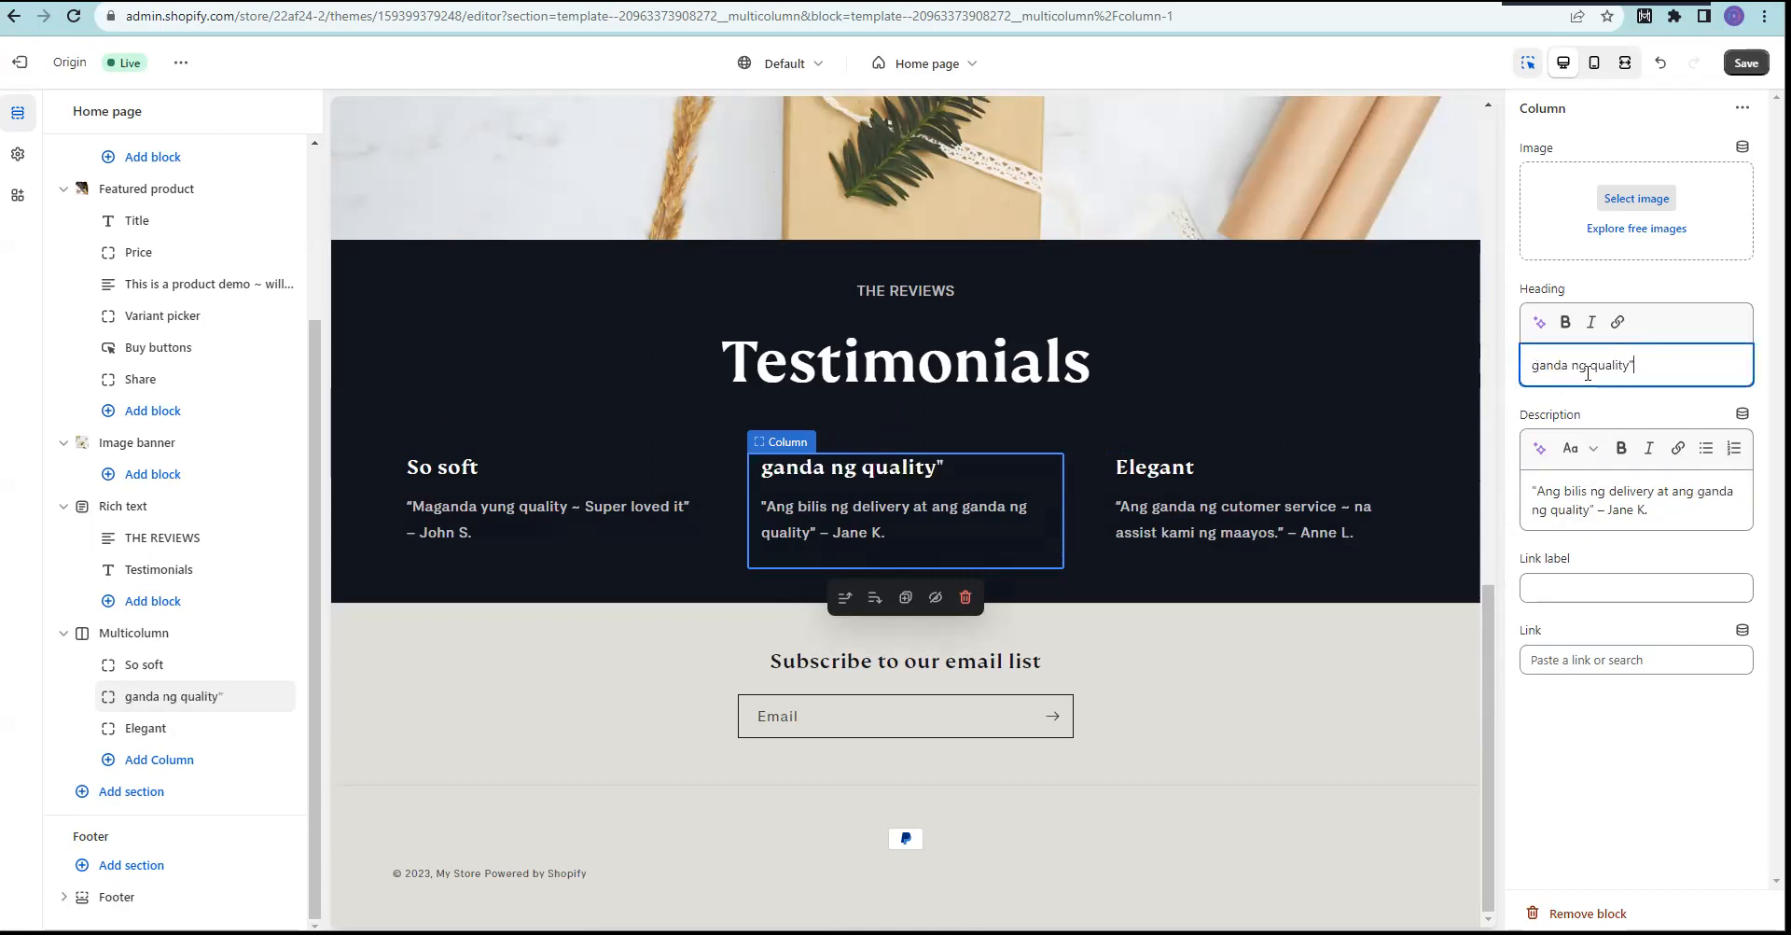
left_click(1533, 370)
type("\"")
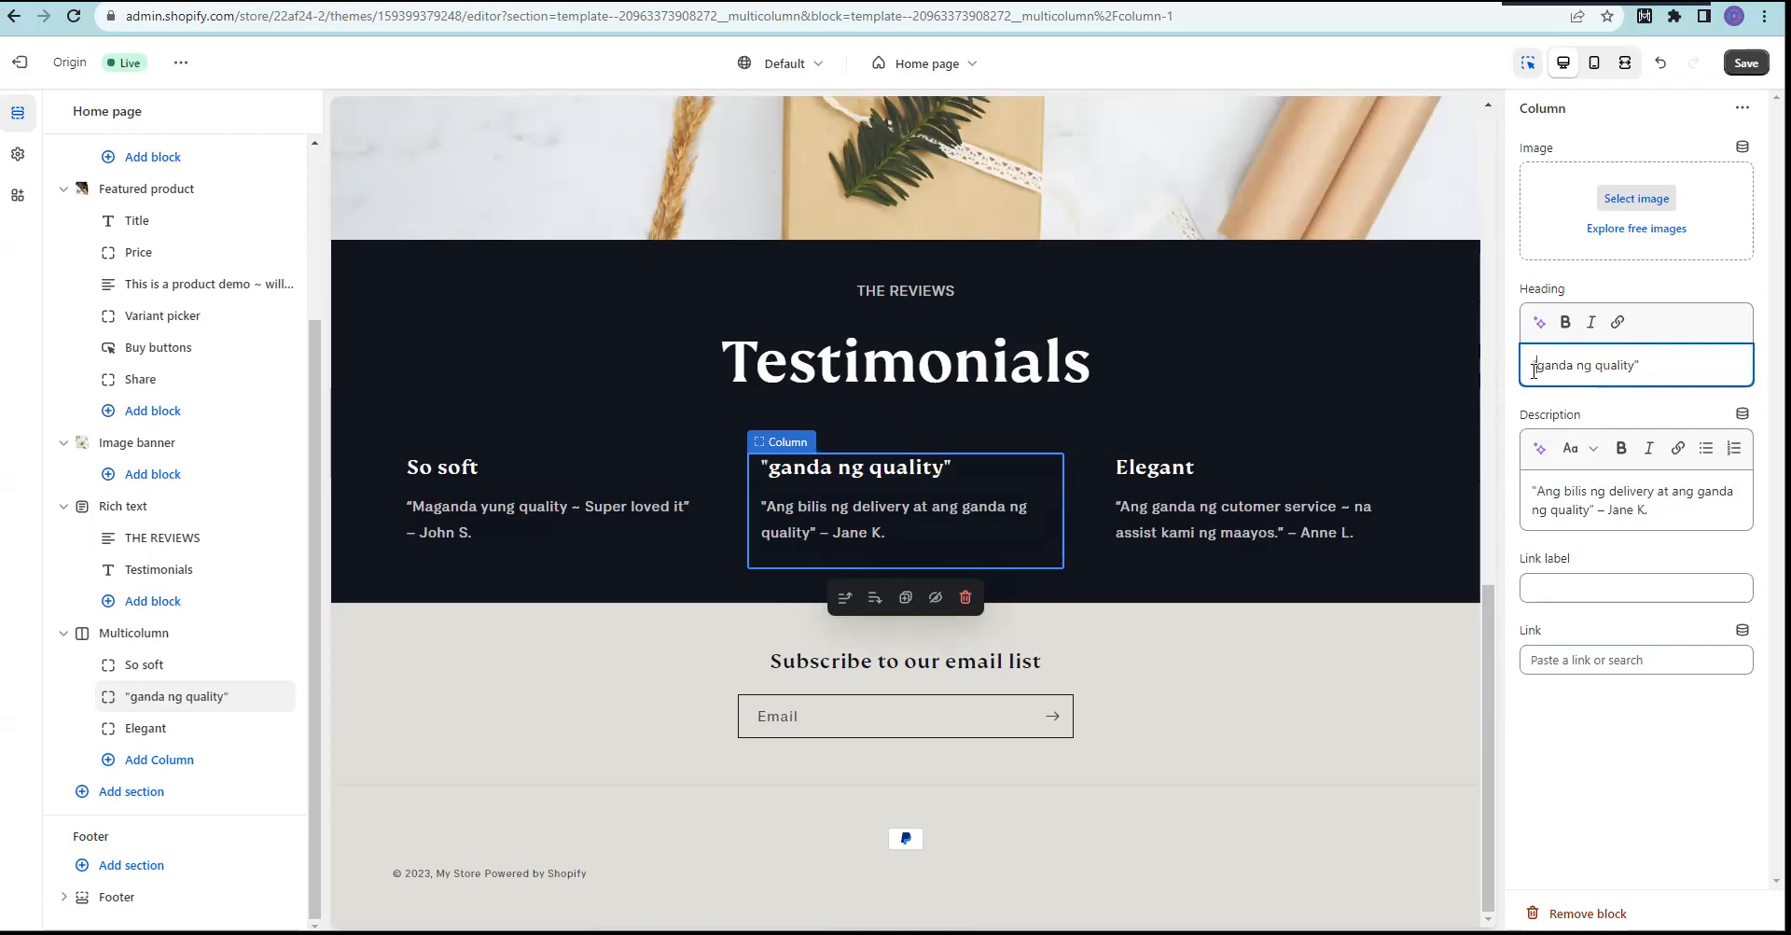
left_click(1203, 489)
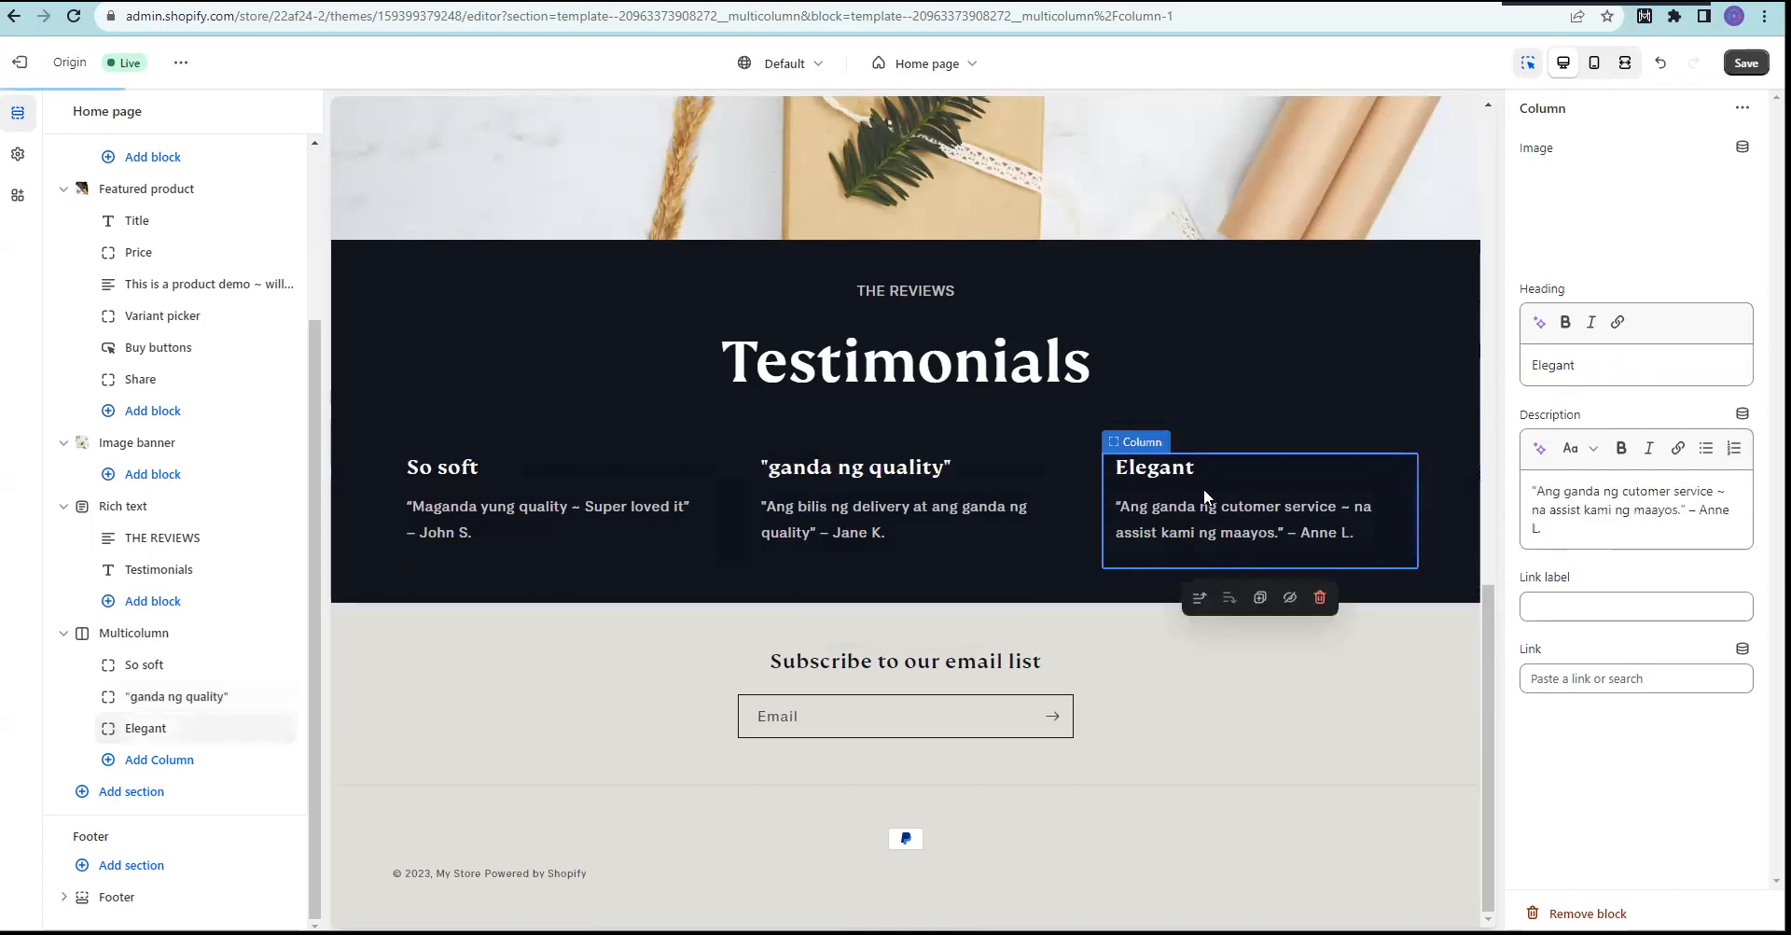
Step: Correct the misspelled "cutomer" to "customer" in the Elegant testimonial's quote
left_click(1638, 493)
type("s")
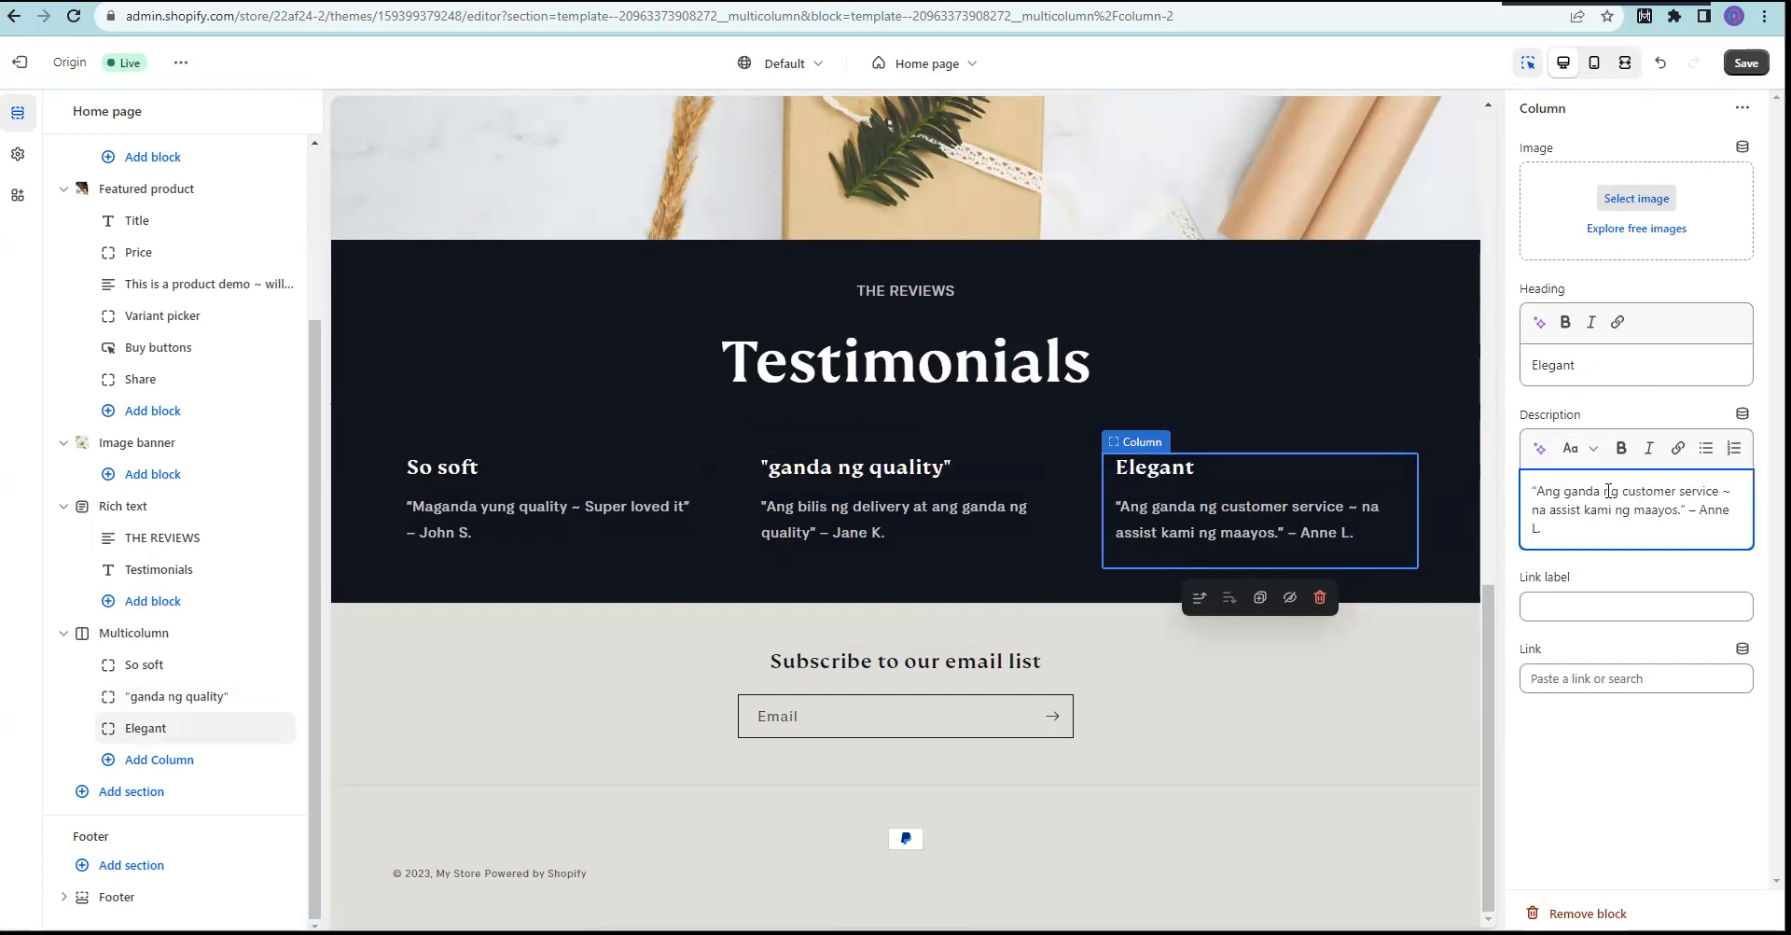
left_click_drag(1539, 495, 1690, 487)
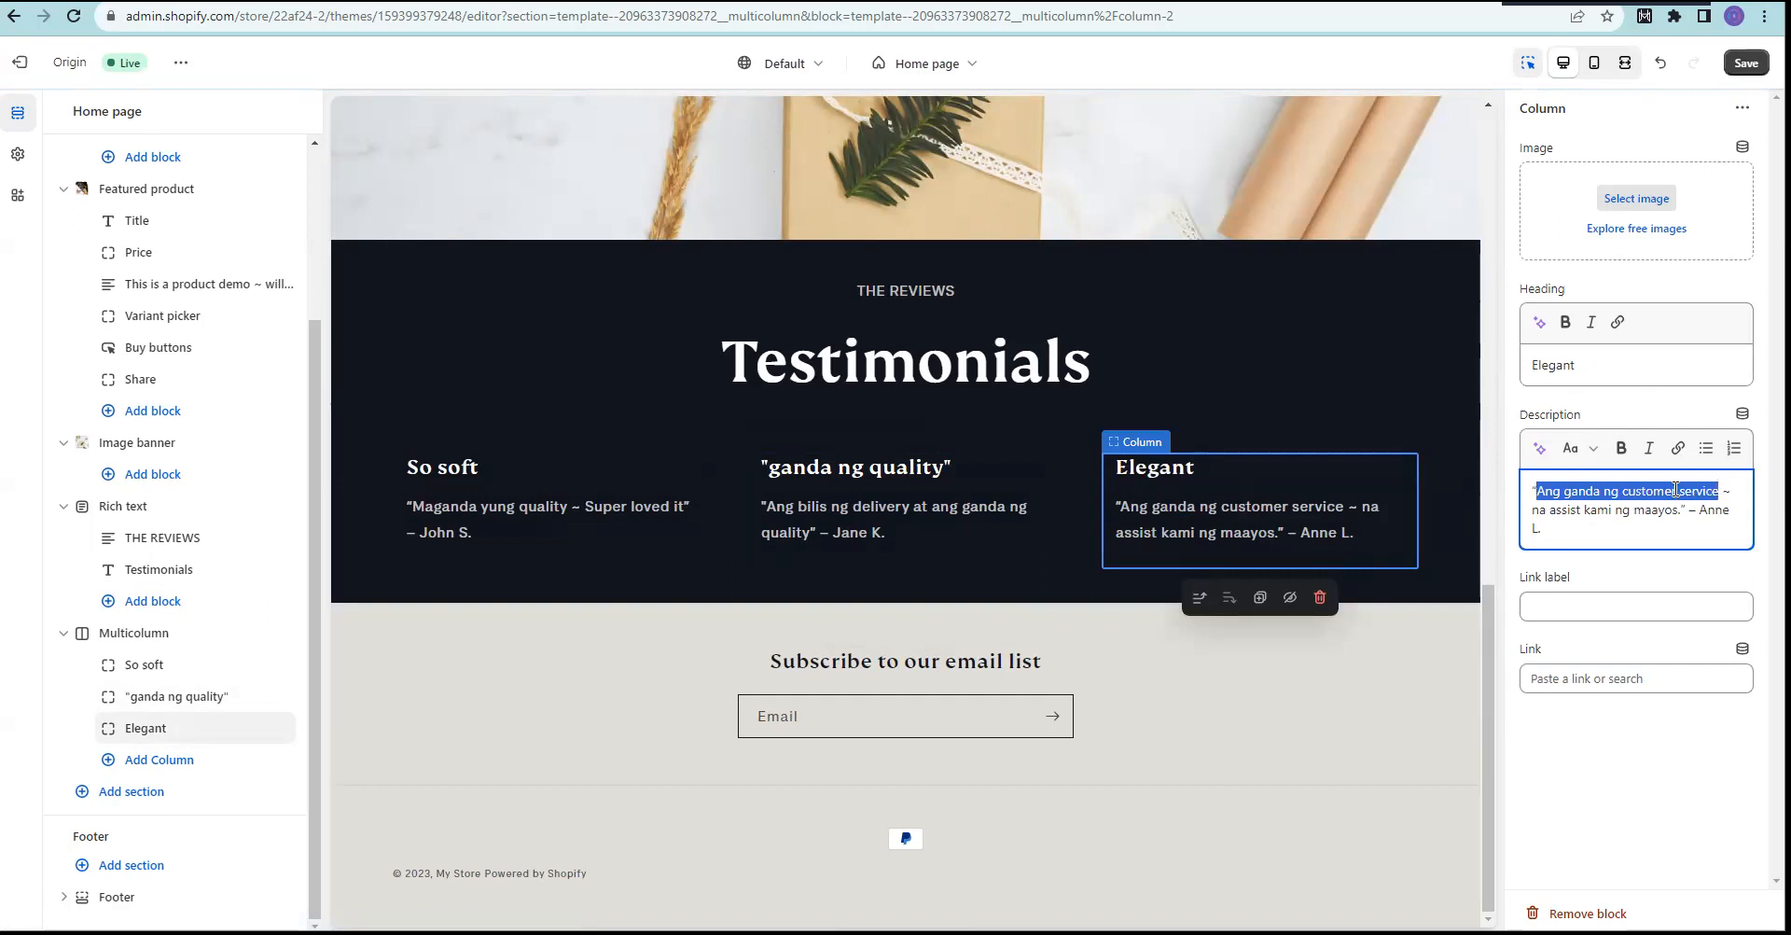
Step: Change the third testimonial's heading from Elegant to Excellent Customer Service and save
left_click(1159, 473)
left_click_drag(1631, 364, 1511, 359)
type("Exce")
type("llent")
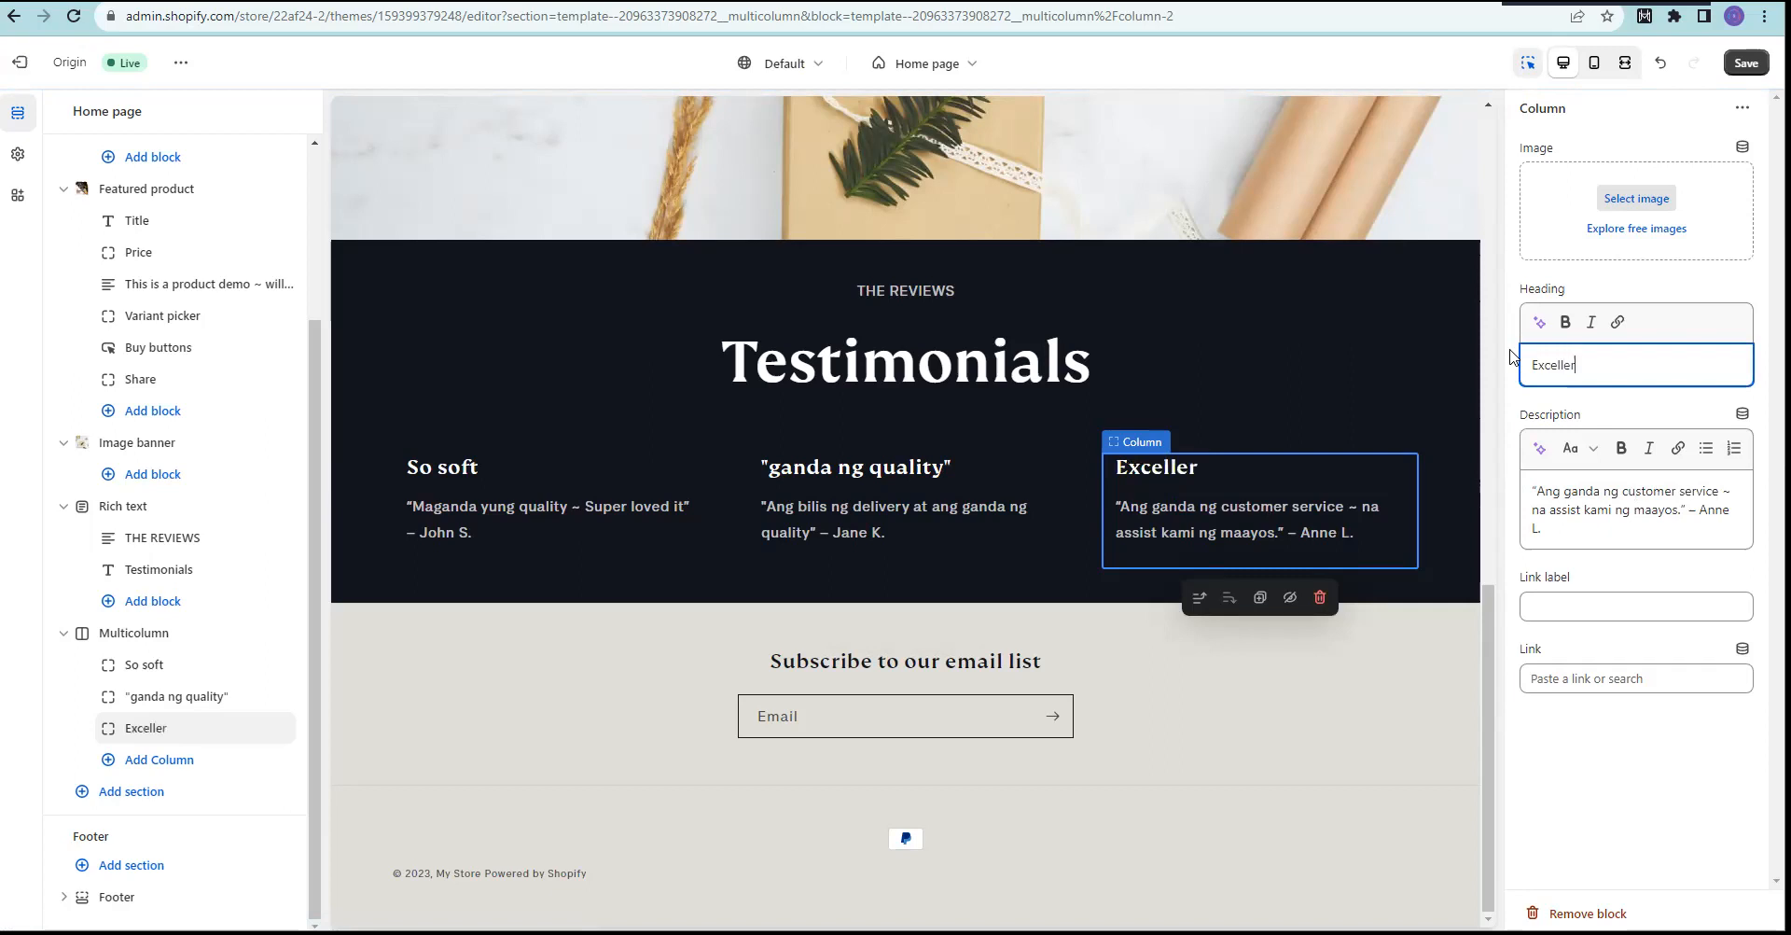
key("BackSpace")
key("BackSpace")
type("nt Cu")
key("BackSpace")
key("BackSpace")
key("BackSpace")
key("BackSpace")
type("t Customer Service")
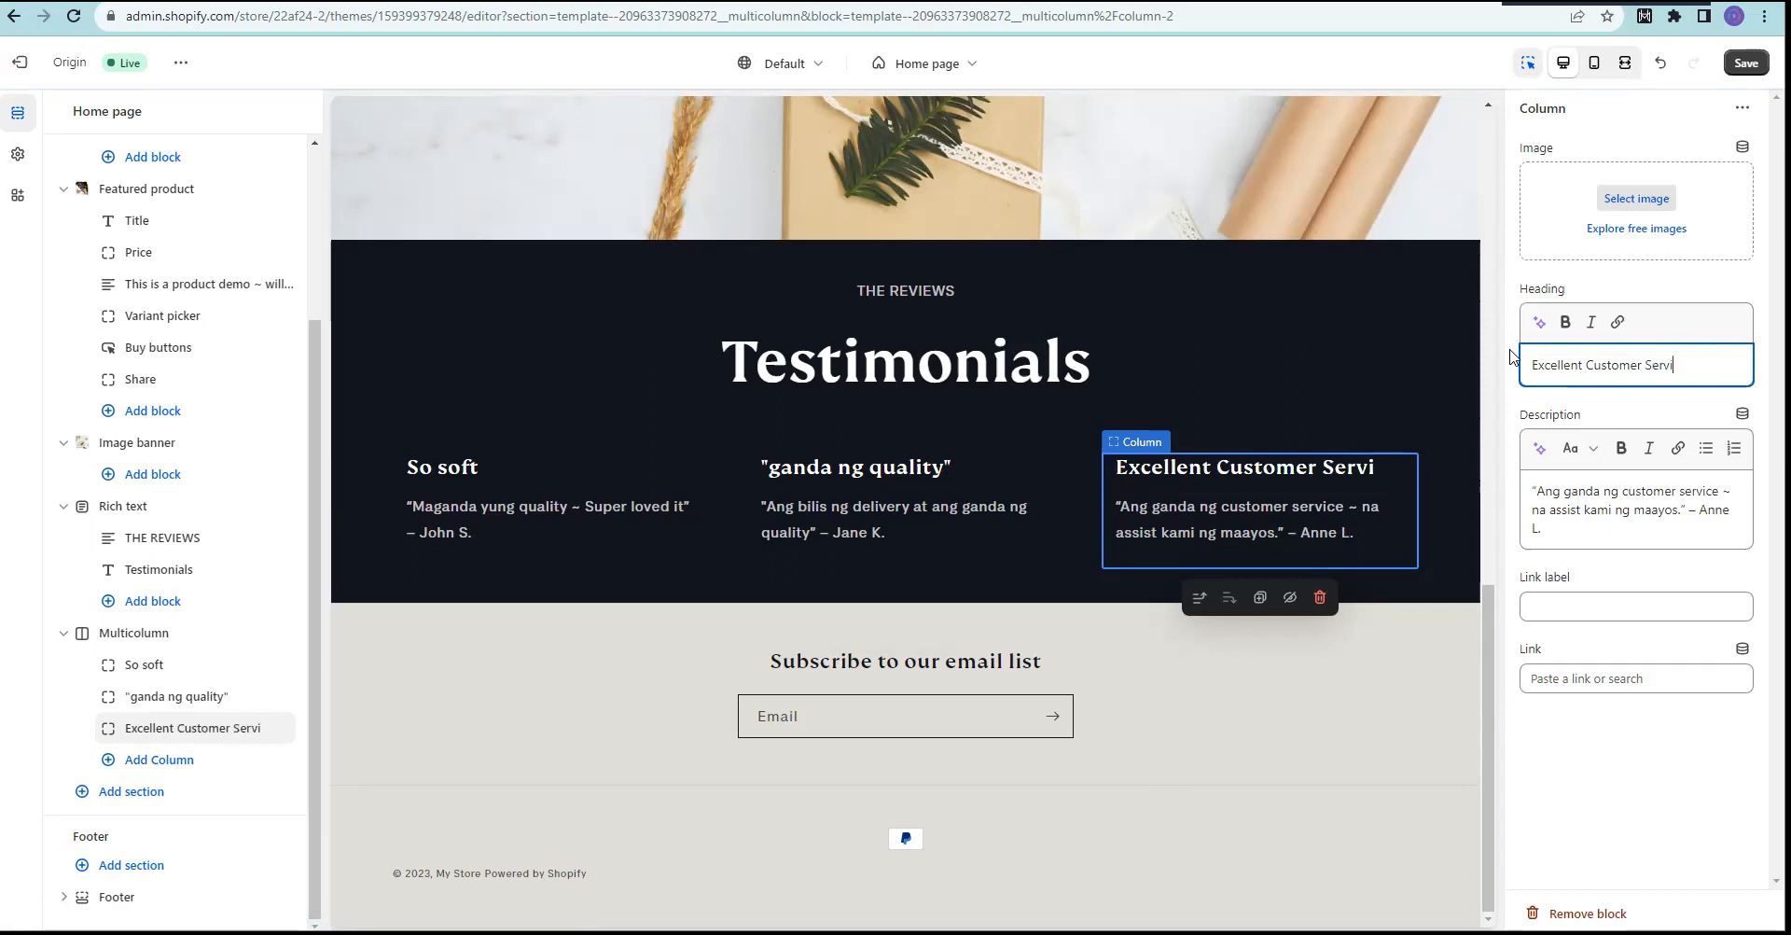
left_click(1741, 65)
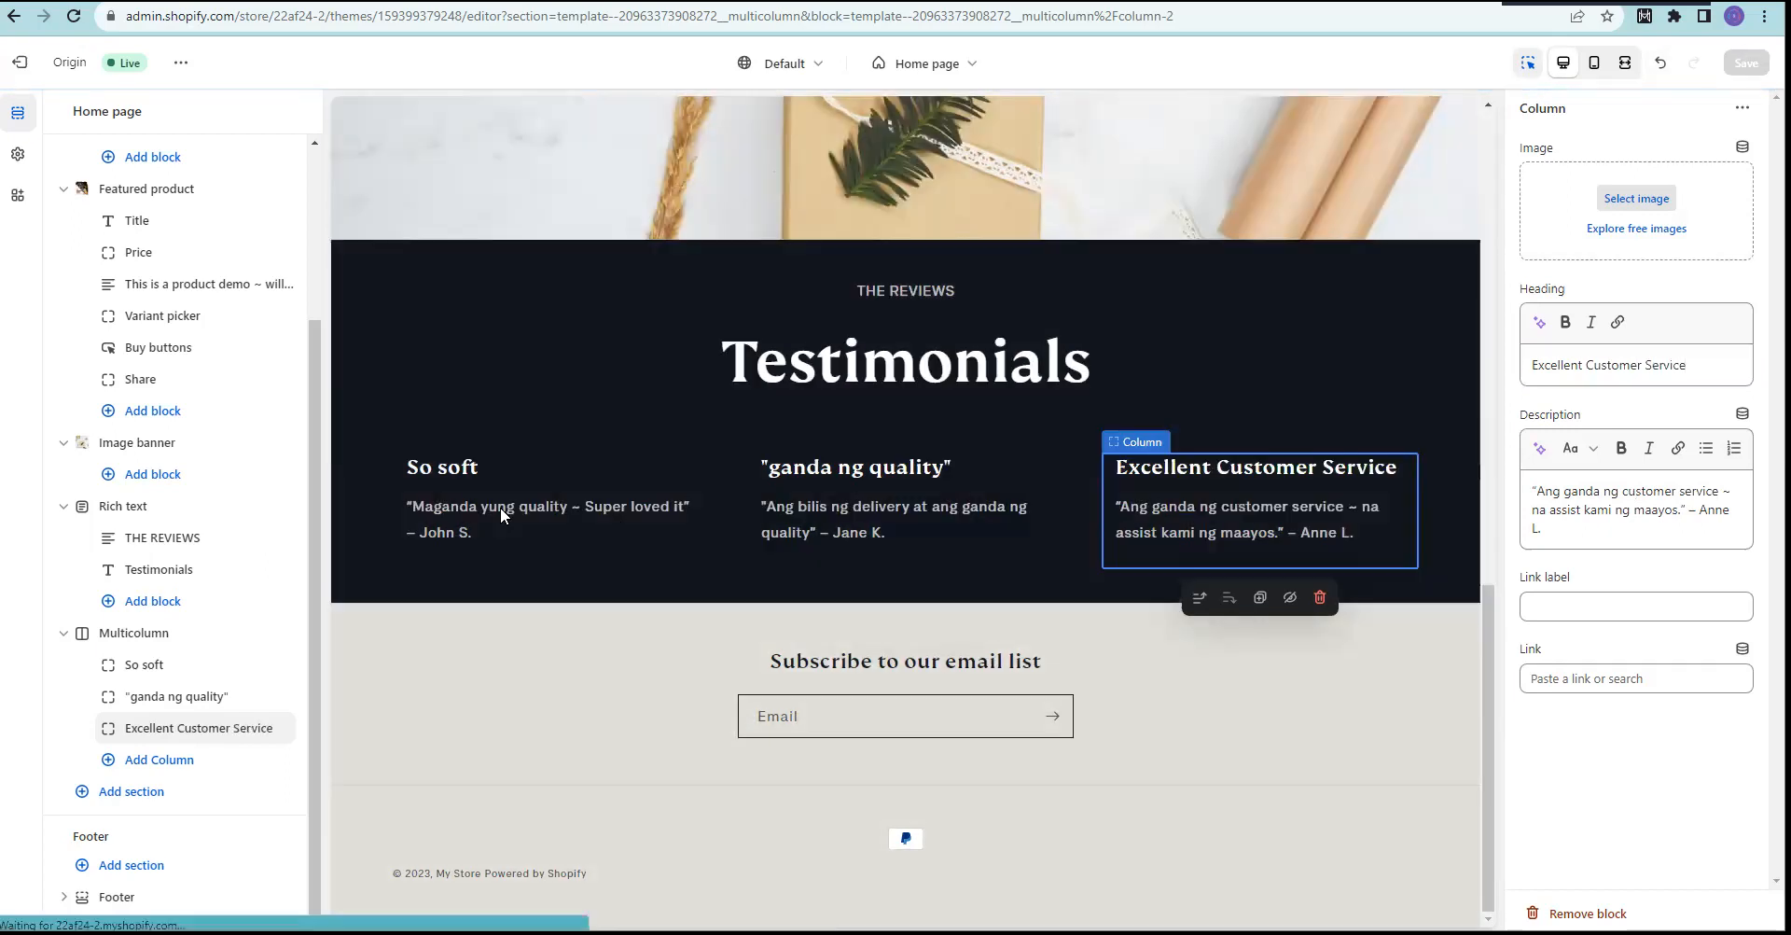
Step: Change the first testimonial's heading from So soft to Super Loved It! and save
left_click(490, 508)
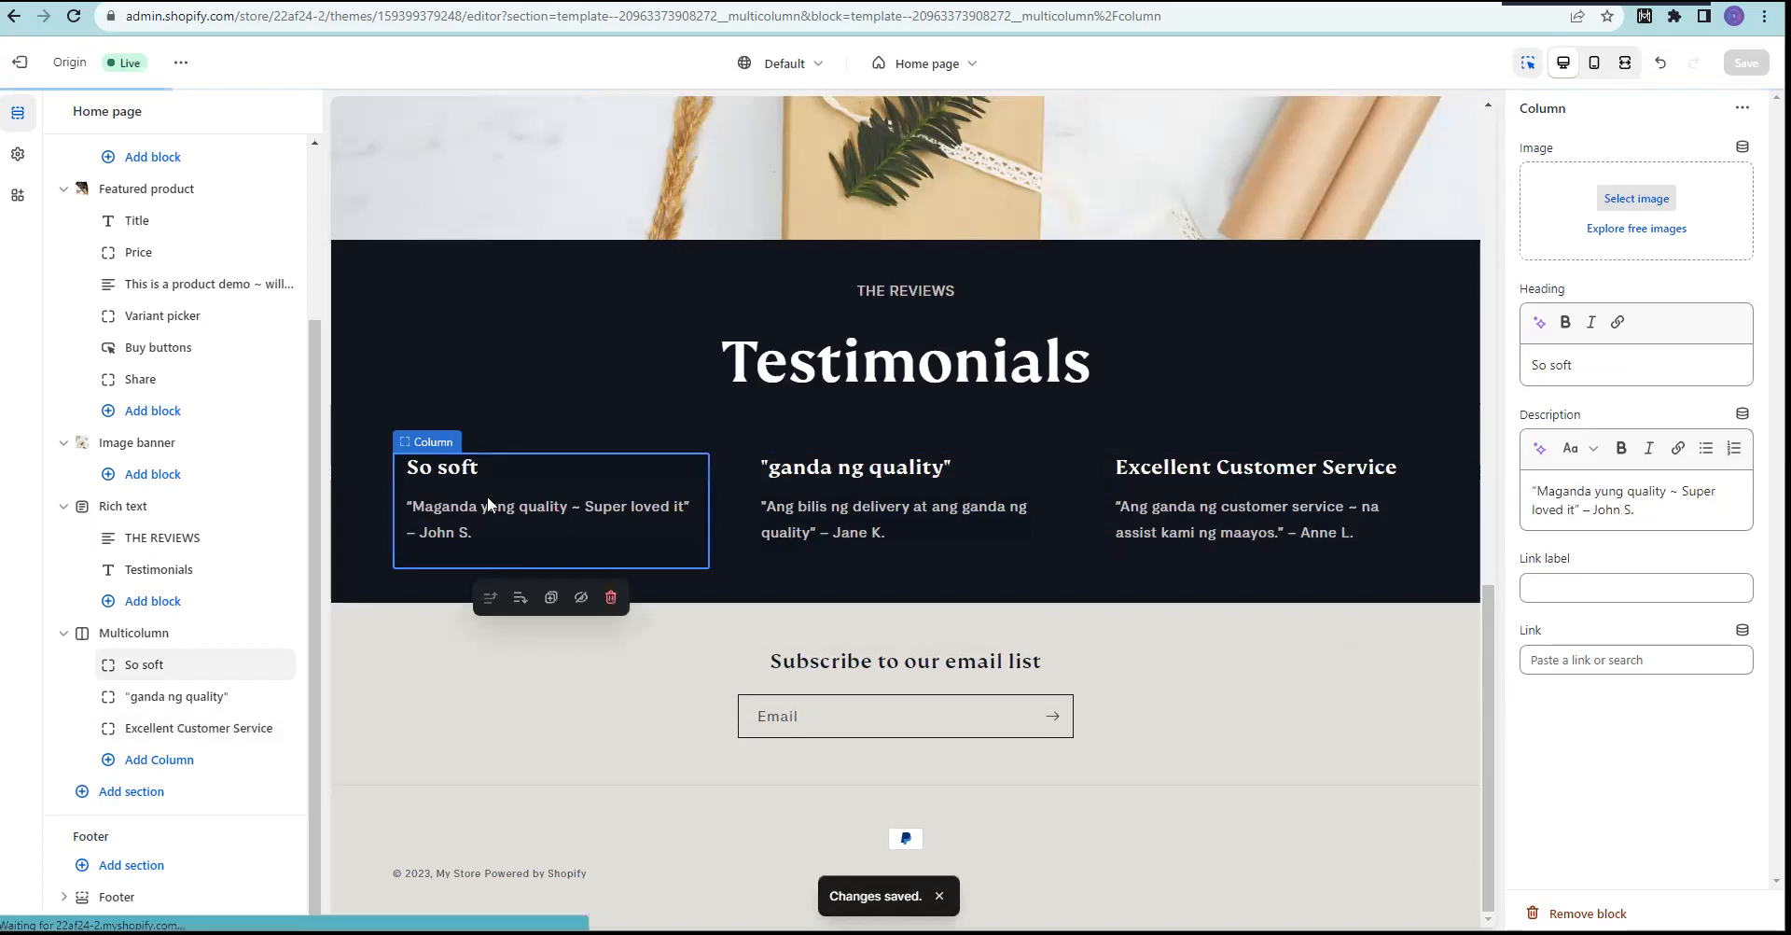
double_click(1560, 365)
key("ctrl+a")
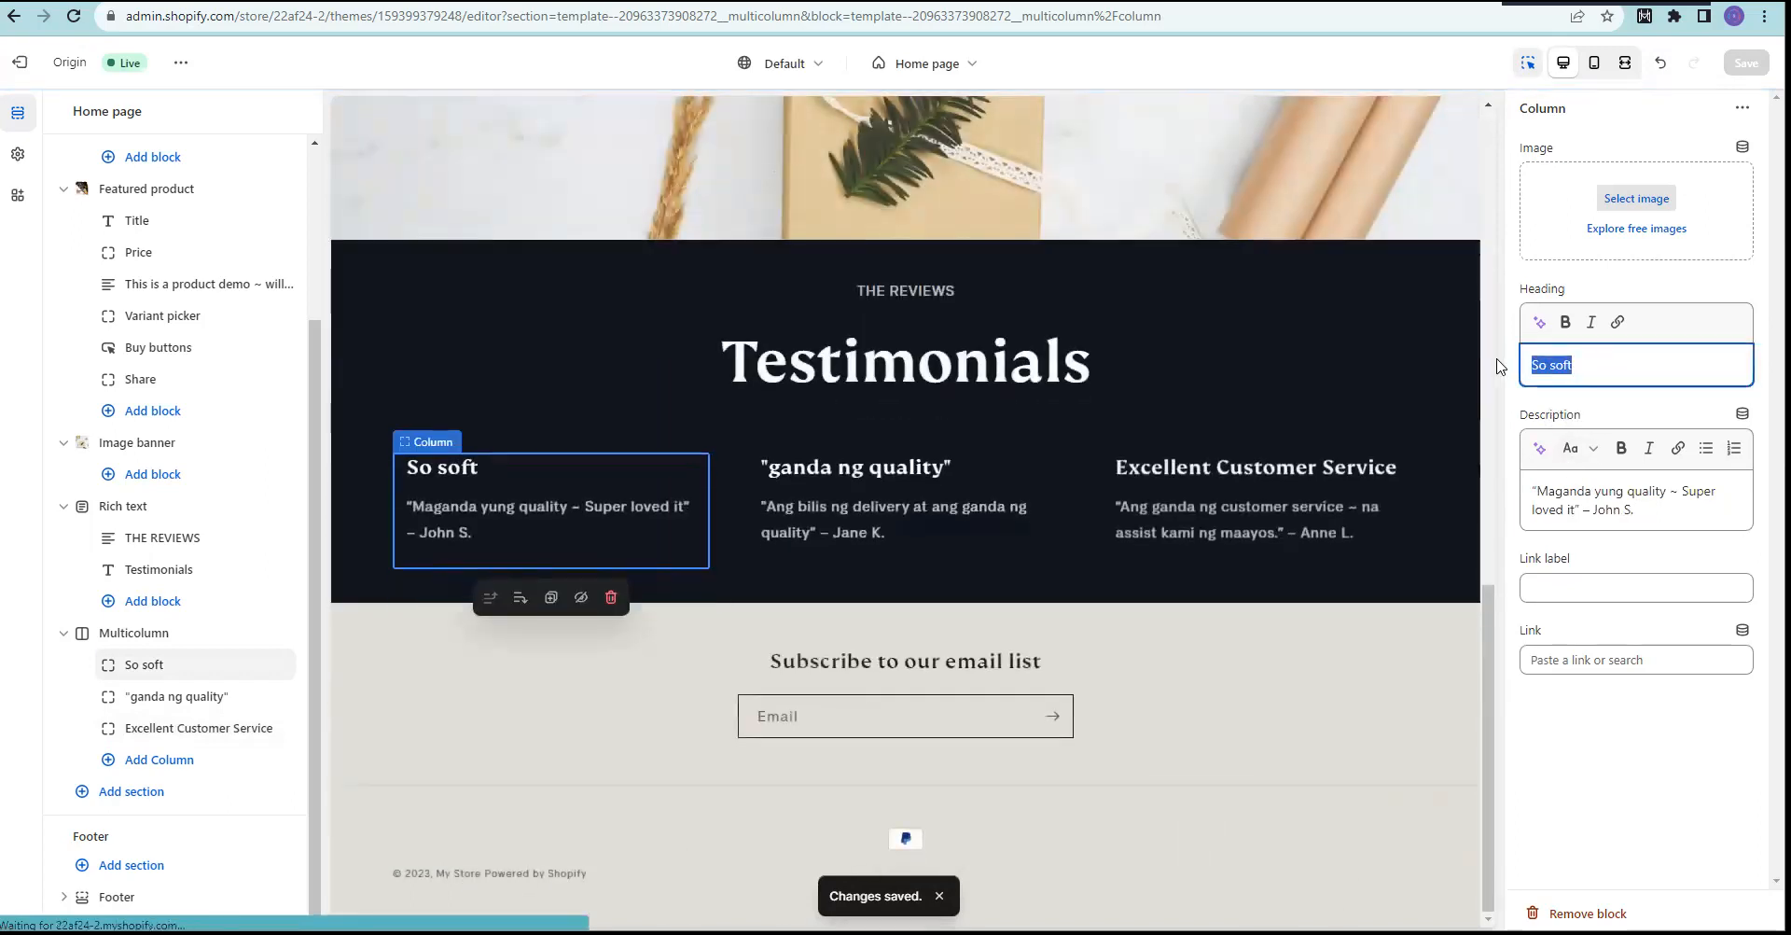
type("Super Love")
key("BackSpace")
key("BackSpace")
type("ved It!")
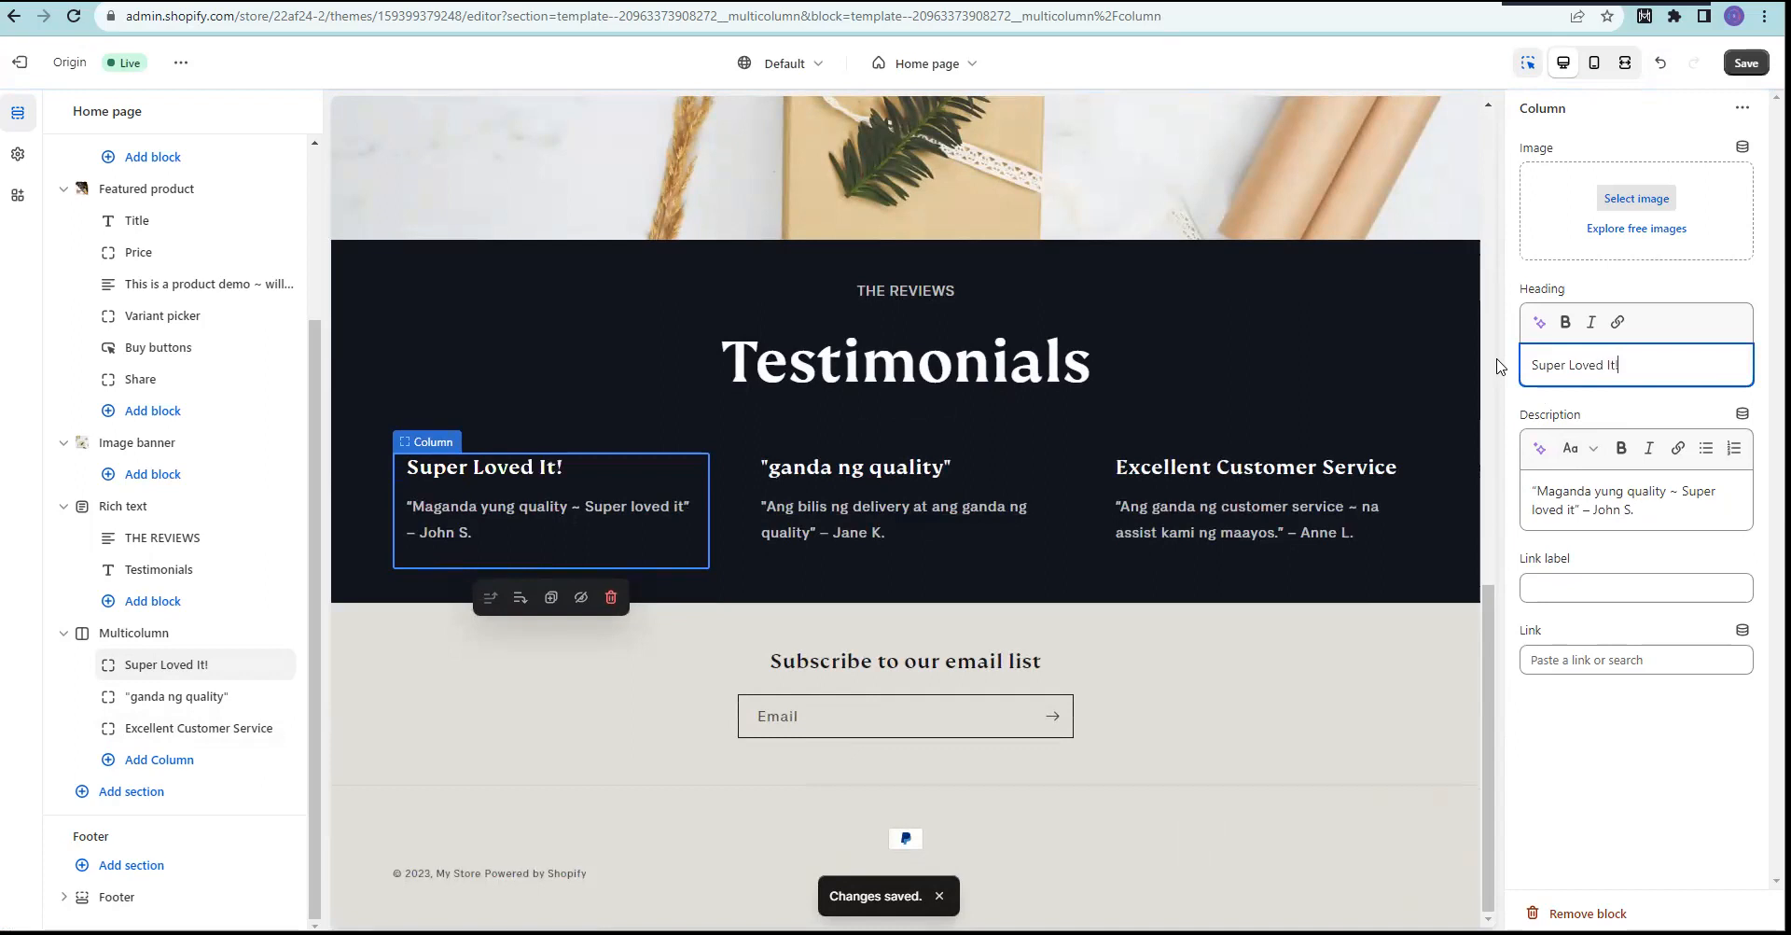
left_click_drag(1679, 491, 1583, 509)
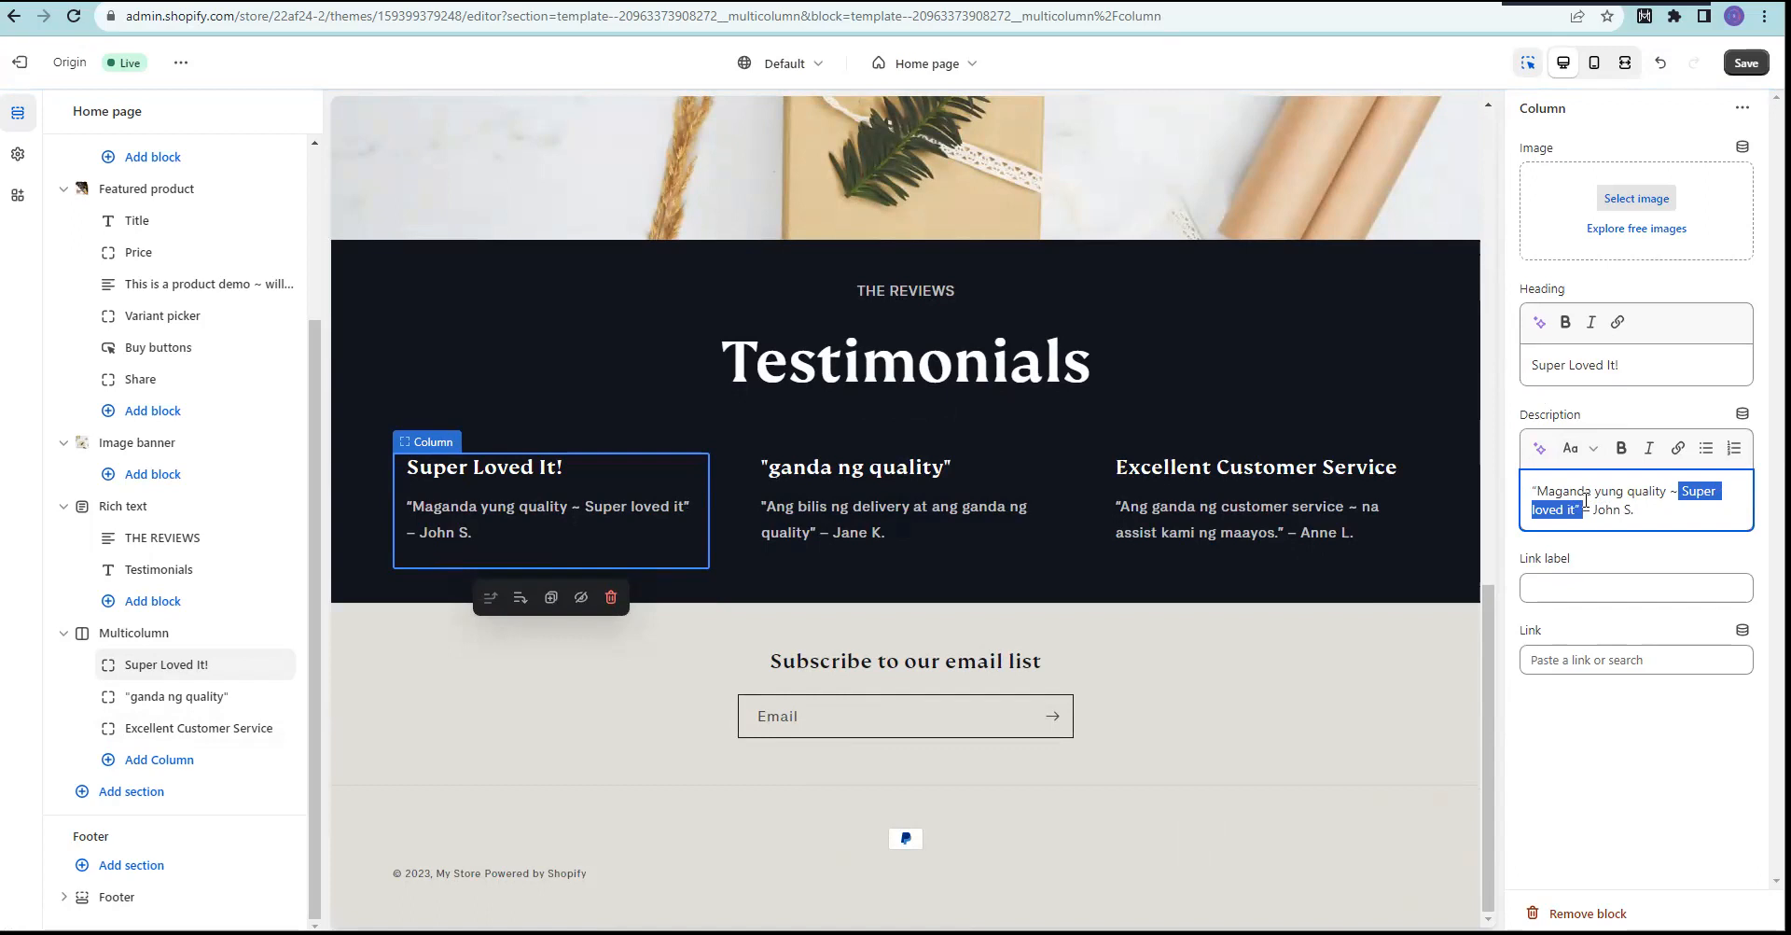
left_click_drag(1651, 363, 1540, 370)
left_click(1663, 367)
left_click(1746, 64)
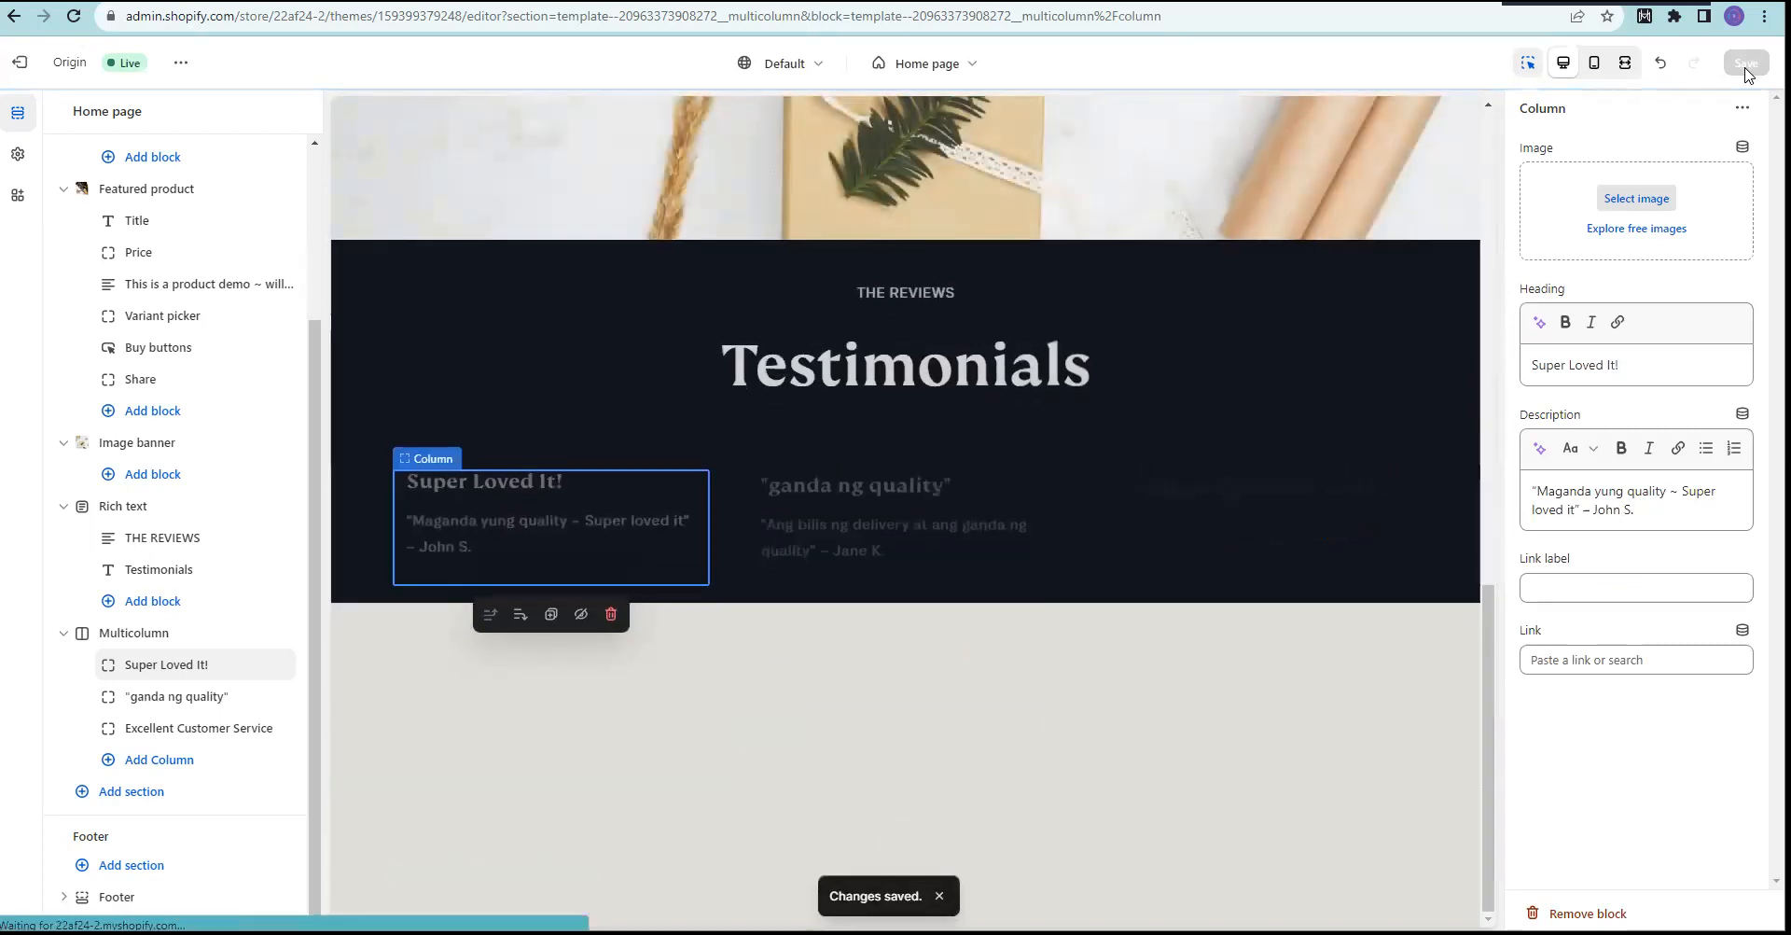
scroll(1265, 431, "up", 5)
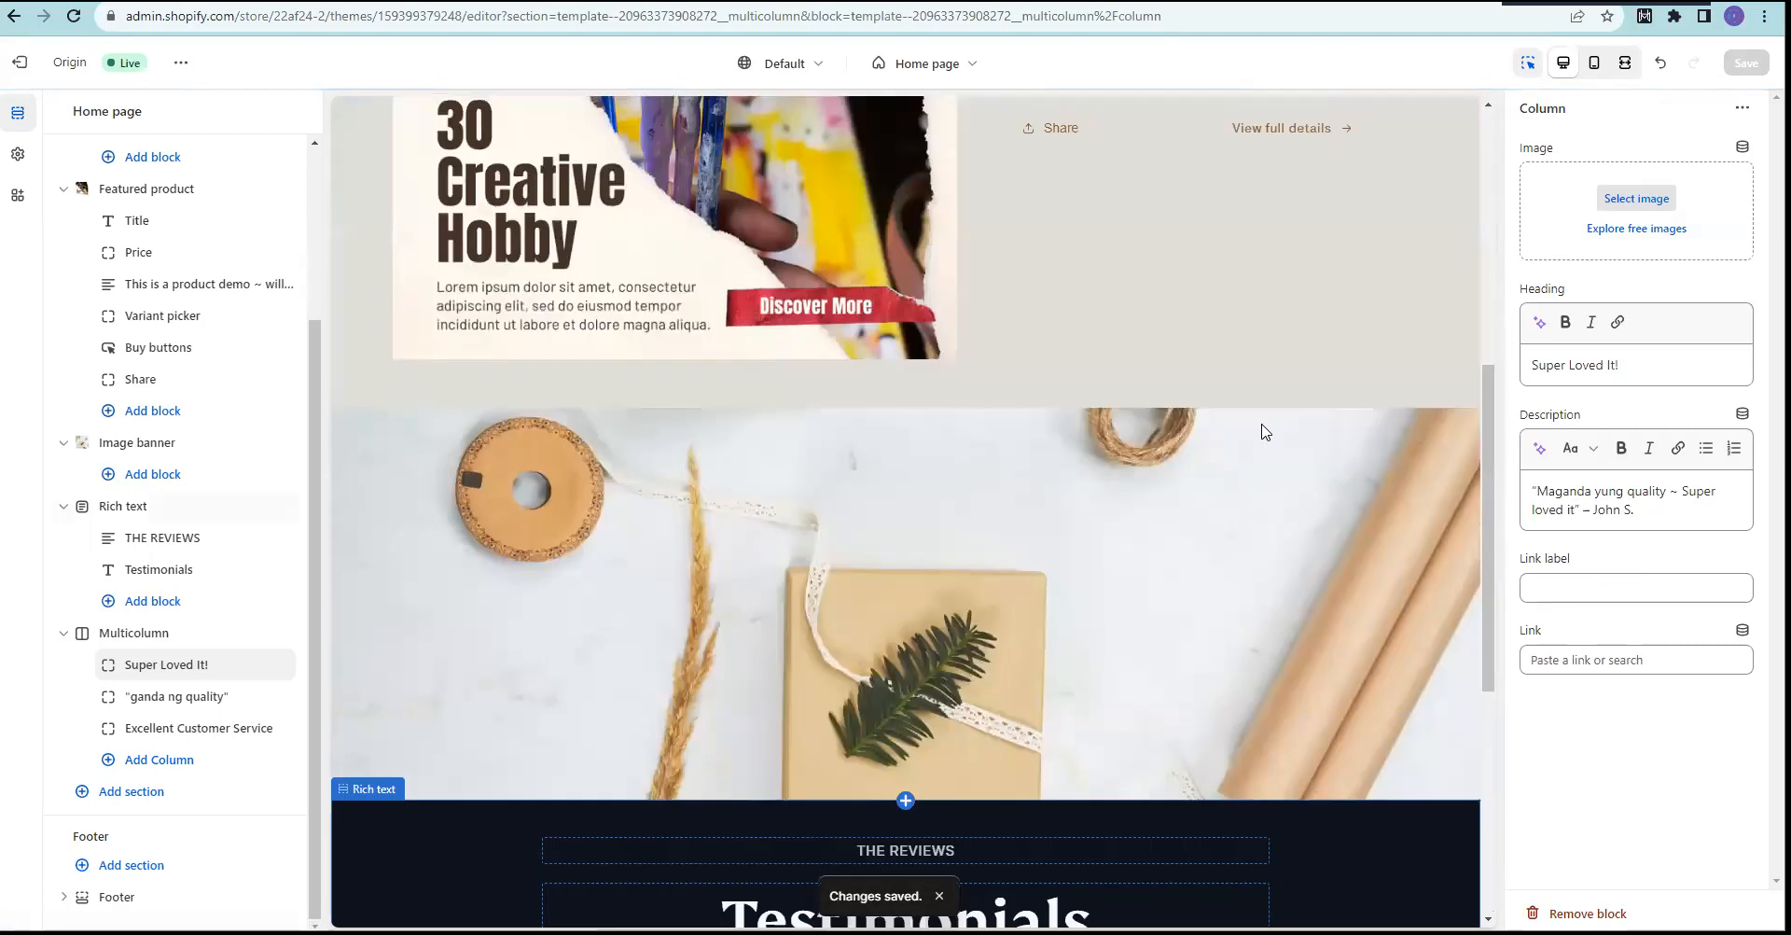
Step: Review the header's menu settings, then open the announcement bar's Welcome to our store block
scroll(1316, 508, "up", 7)
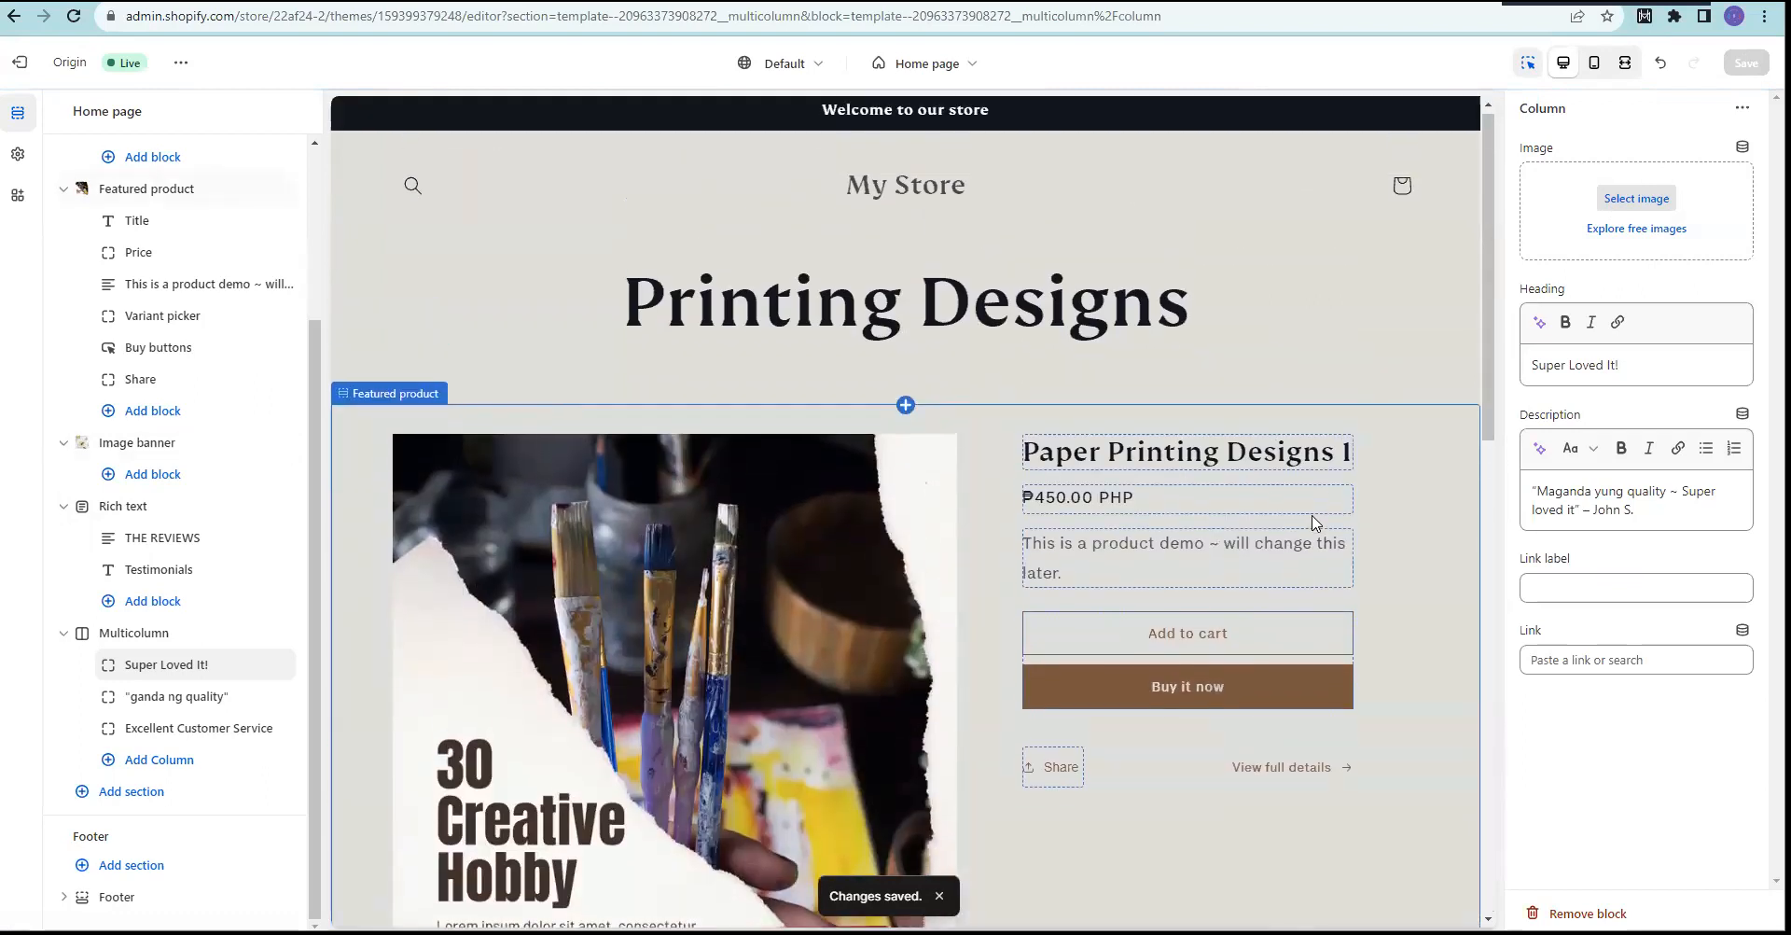
left_click(928, 200)
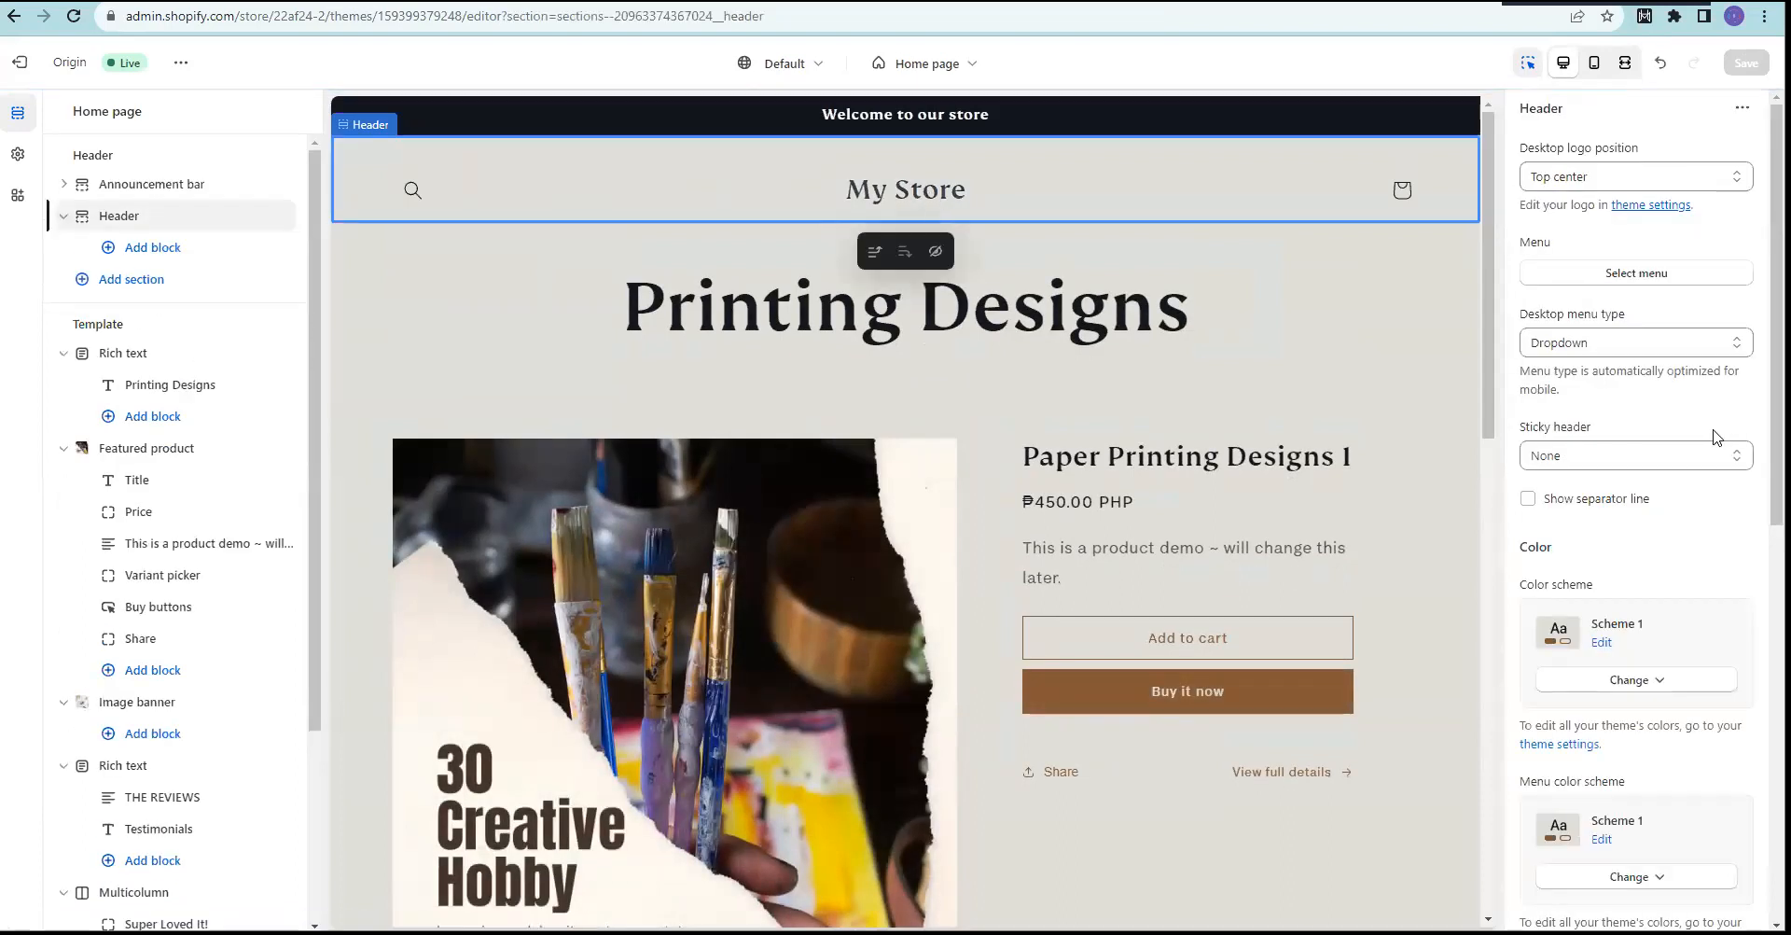
scroll(1721, 440, "down", 5)
scroll(1721, 440, "down", 3)
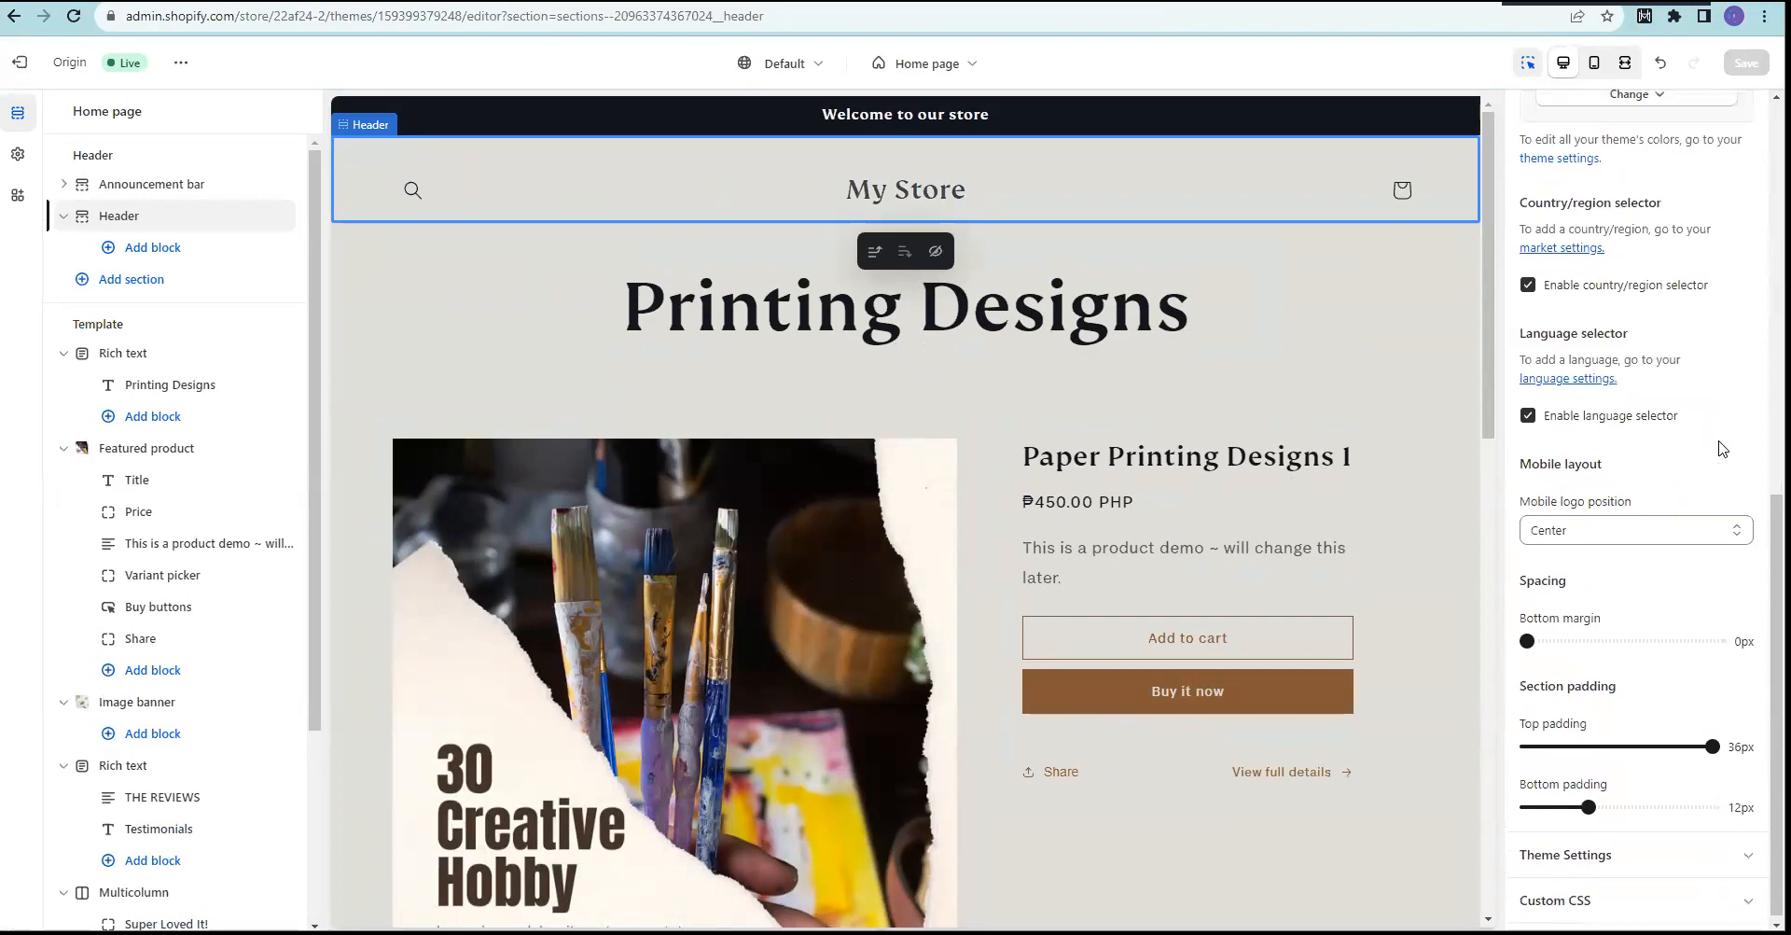
scroll(1721, 448, "up", 5)
scroll(1722, 449, "up", 3)
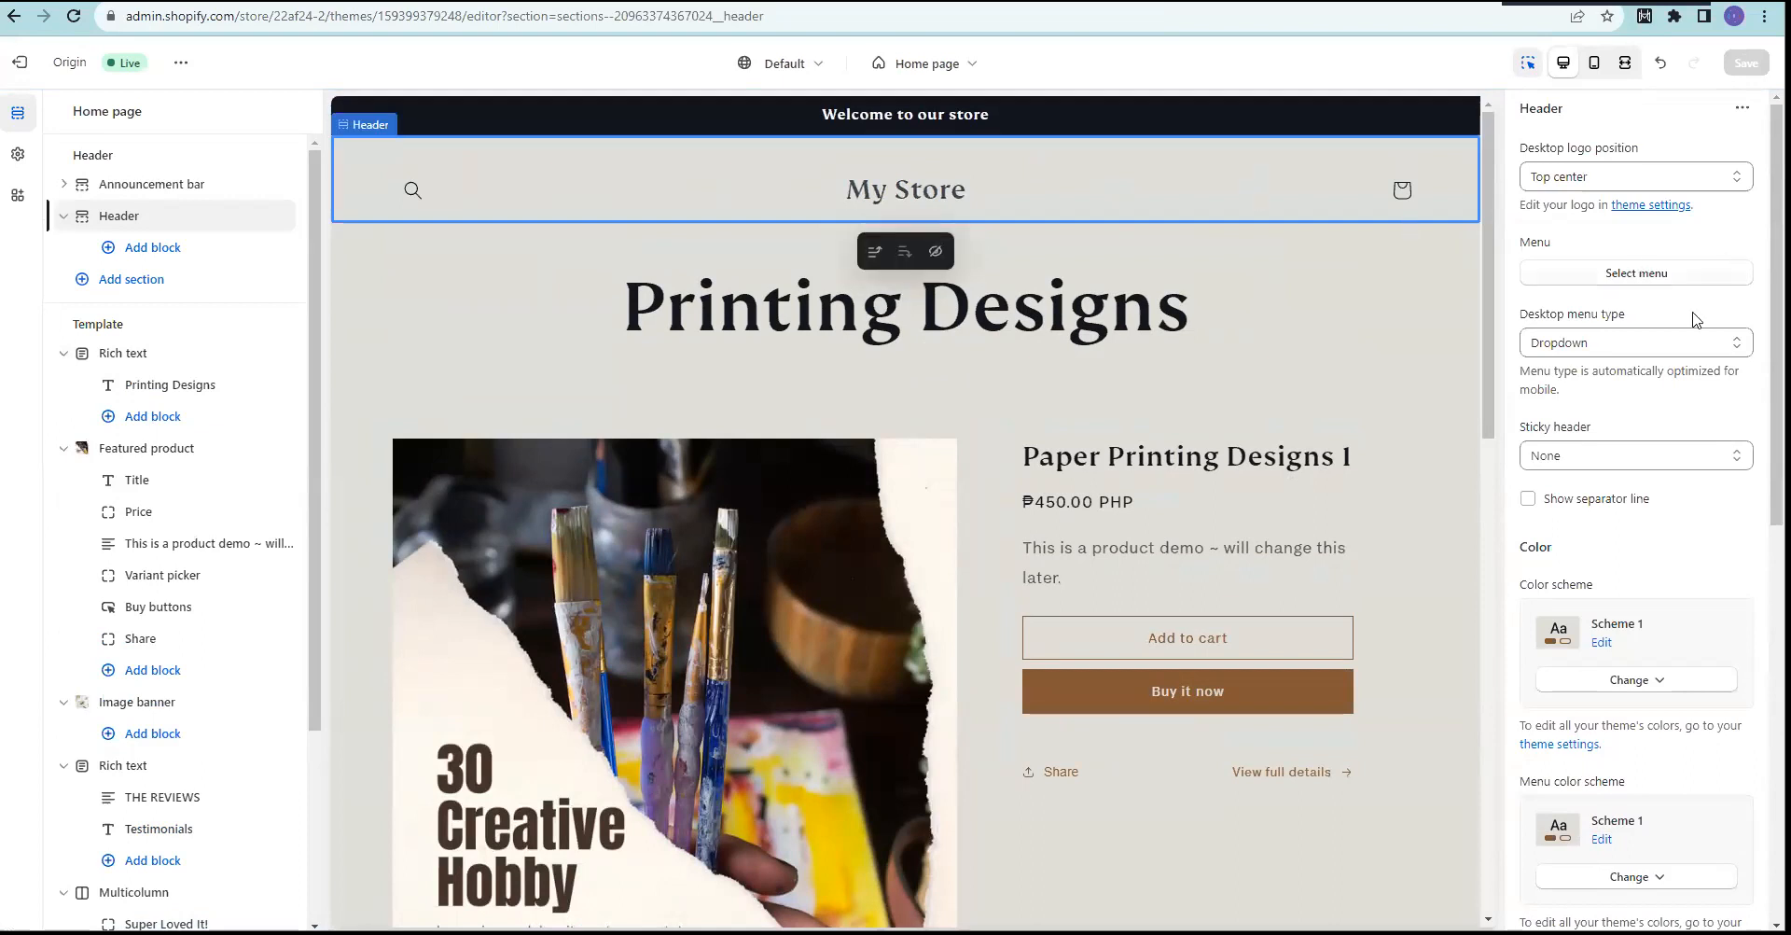
left_click(1637, 277)
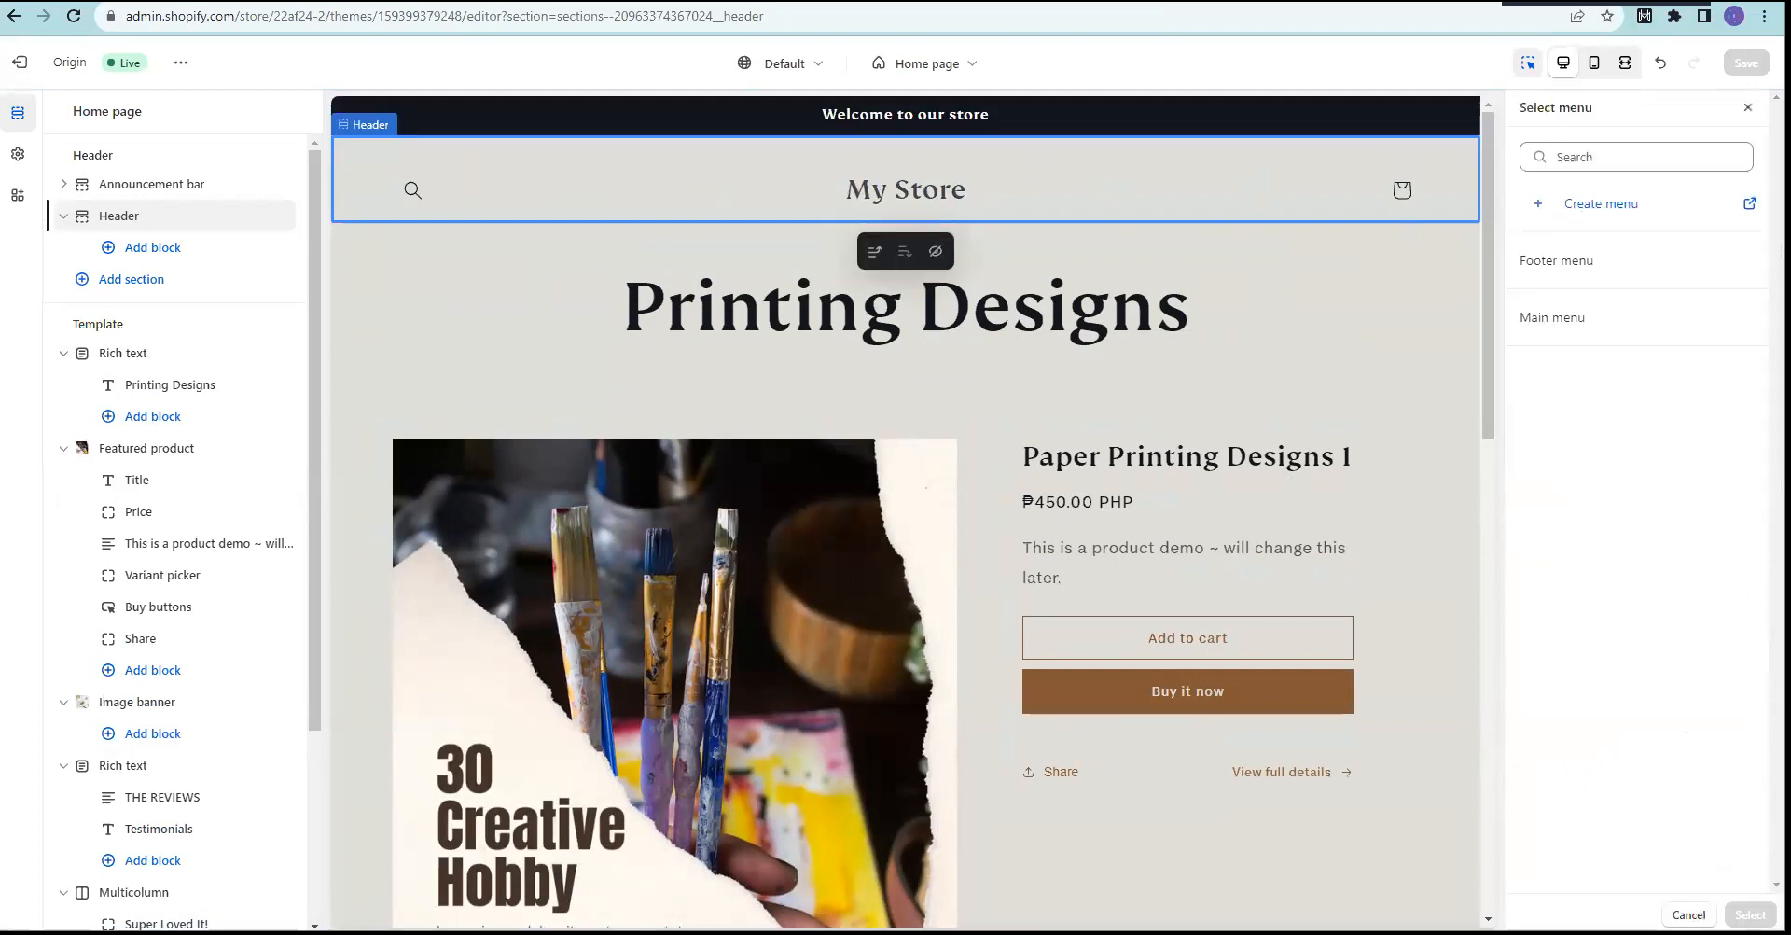
left_click(1748, 107)
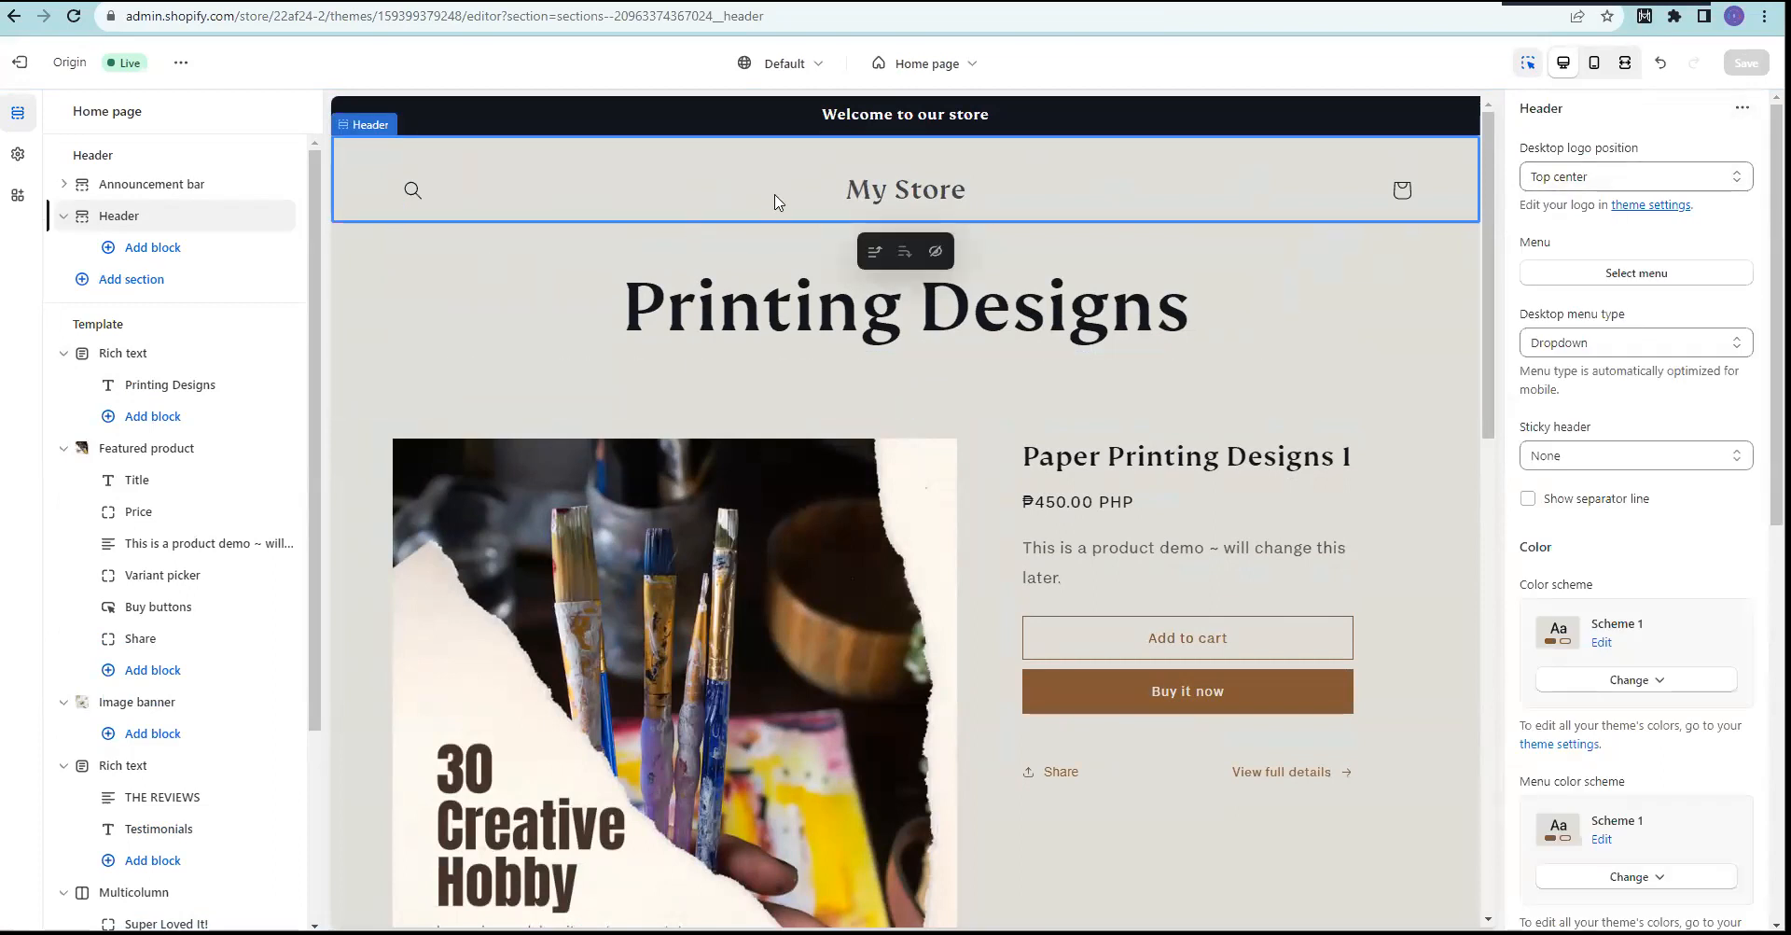
left_click(145, 191)
left_click(175, 222)
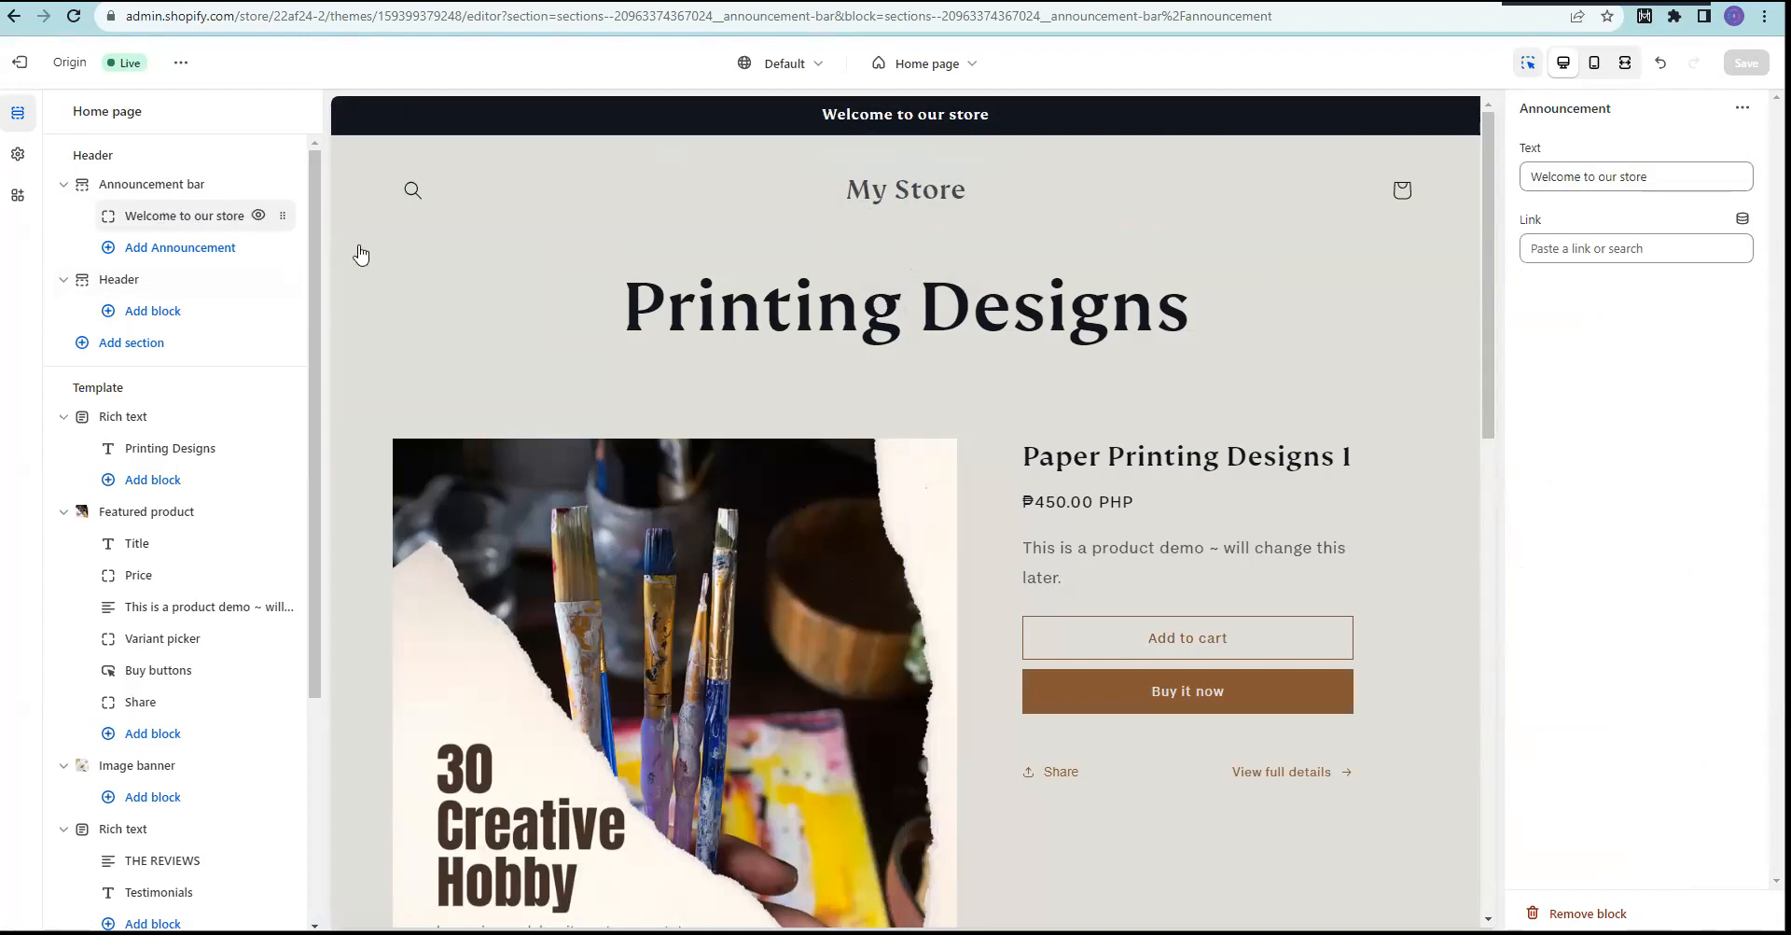
Step: Replace the announcement text with "Free Shipping all over the Philippines"
left_click_drag(1652, 176, 1523, 176)
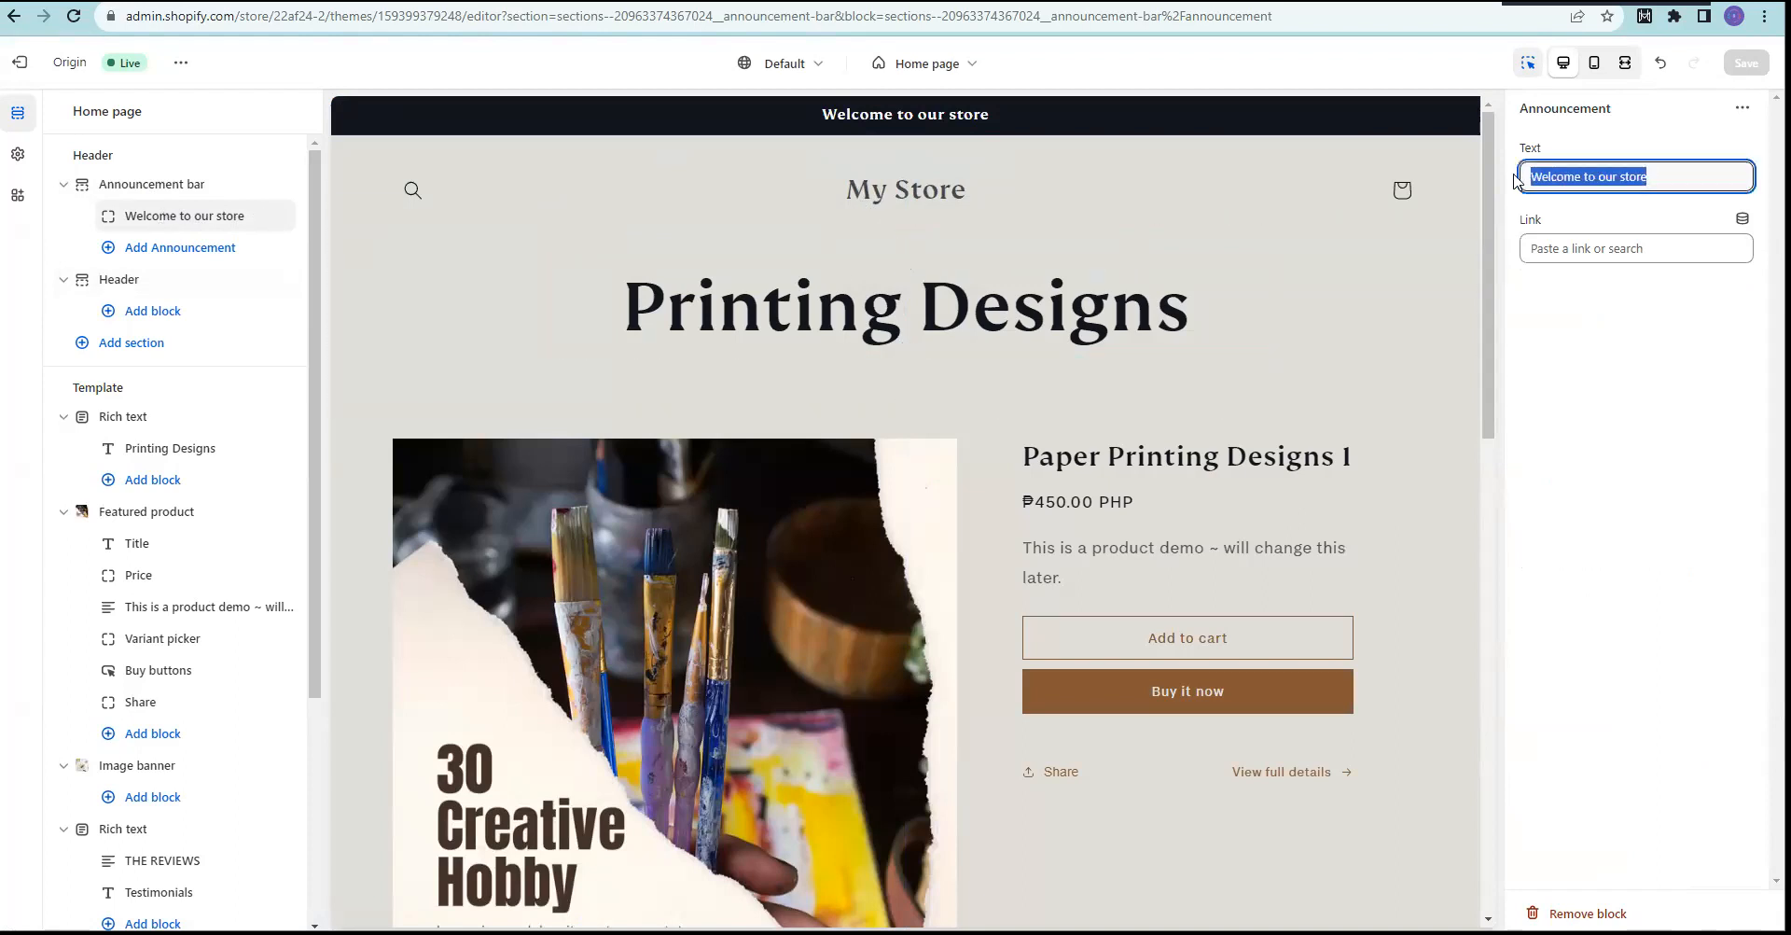
left_click(161, 213)
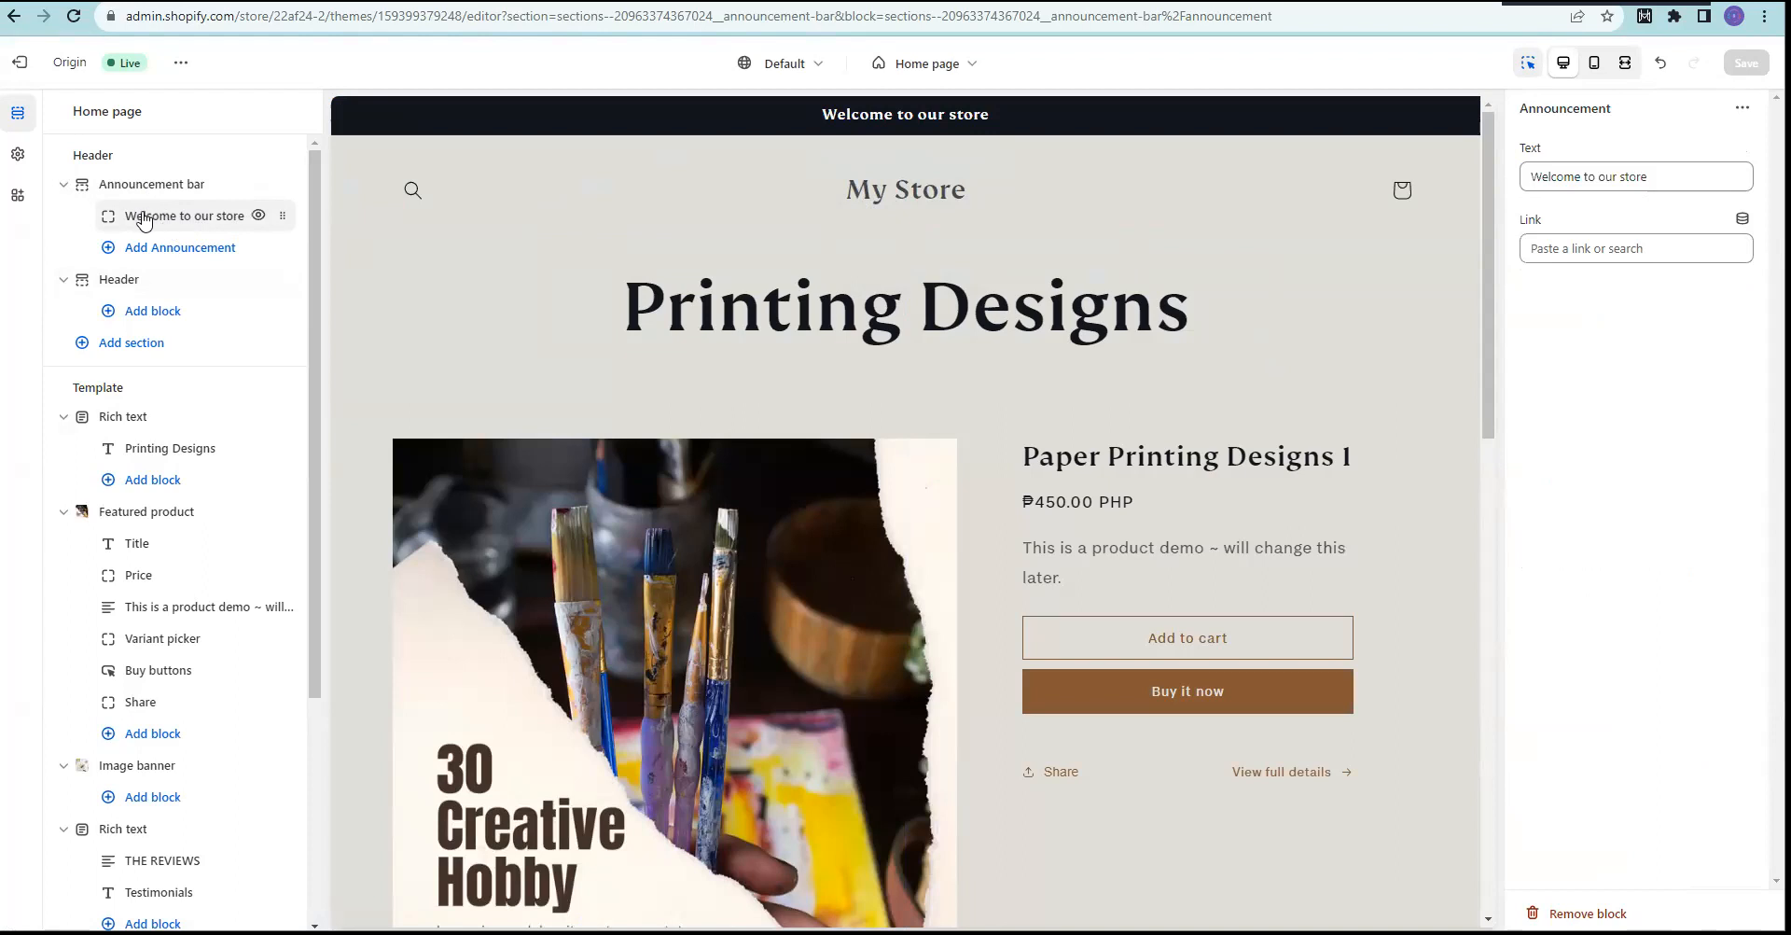
left_click(1688, 176)
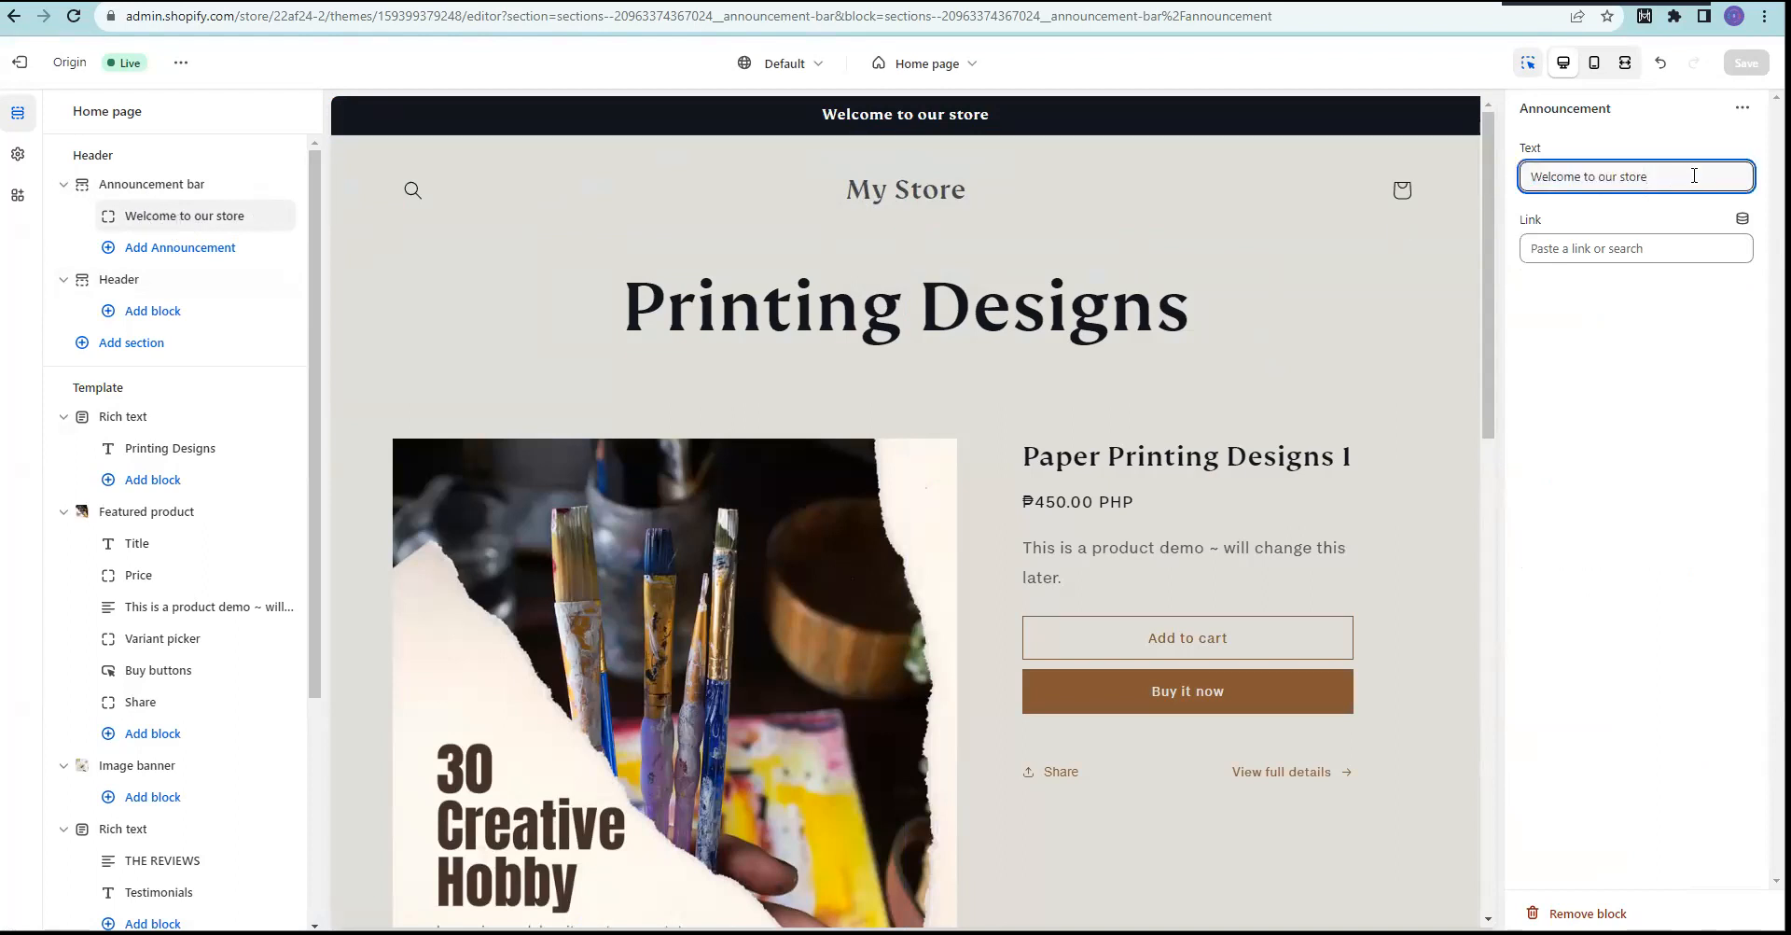
left_click_drag(1694, 175, 1496, 183)
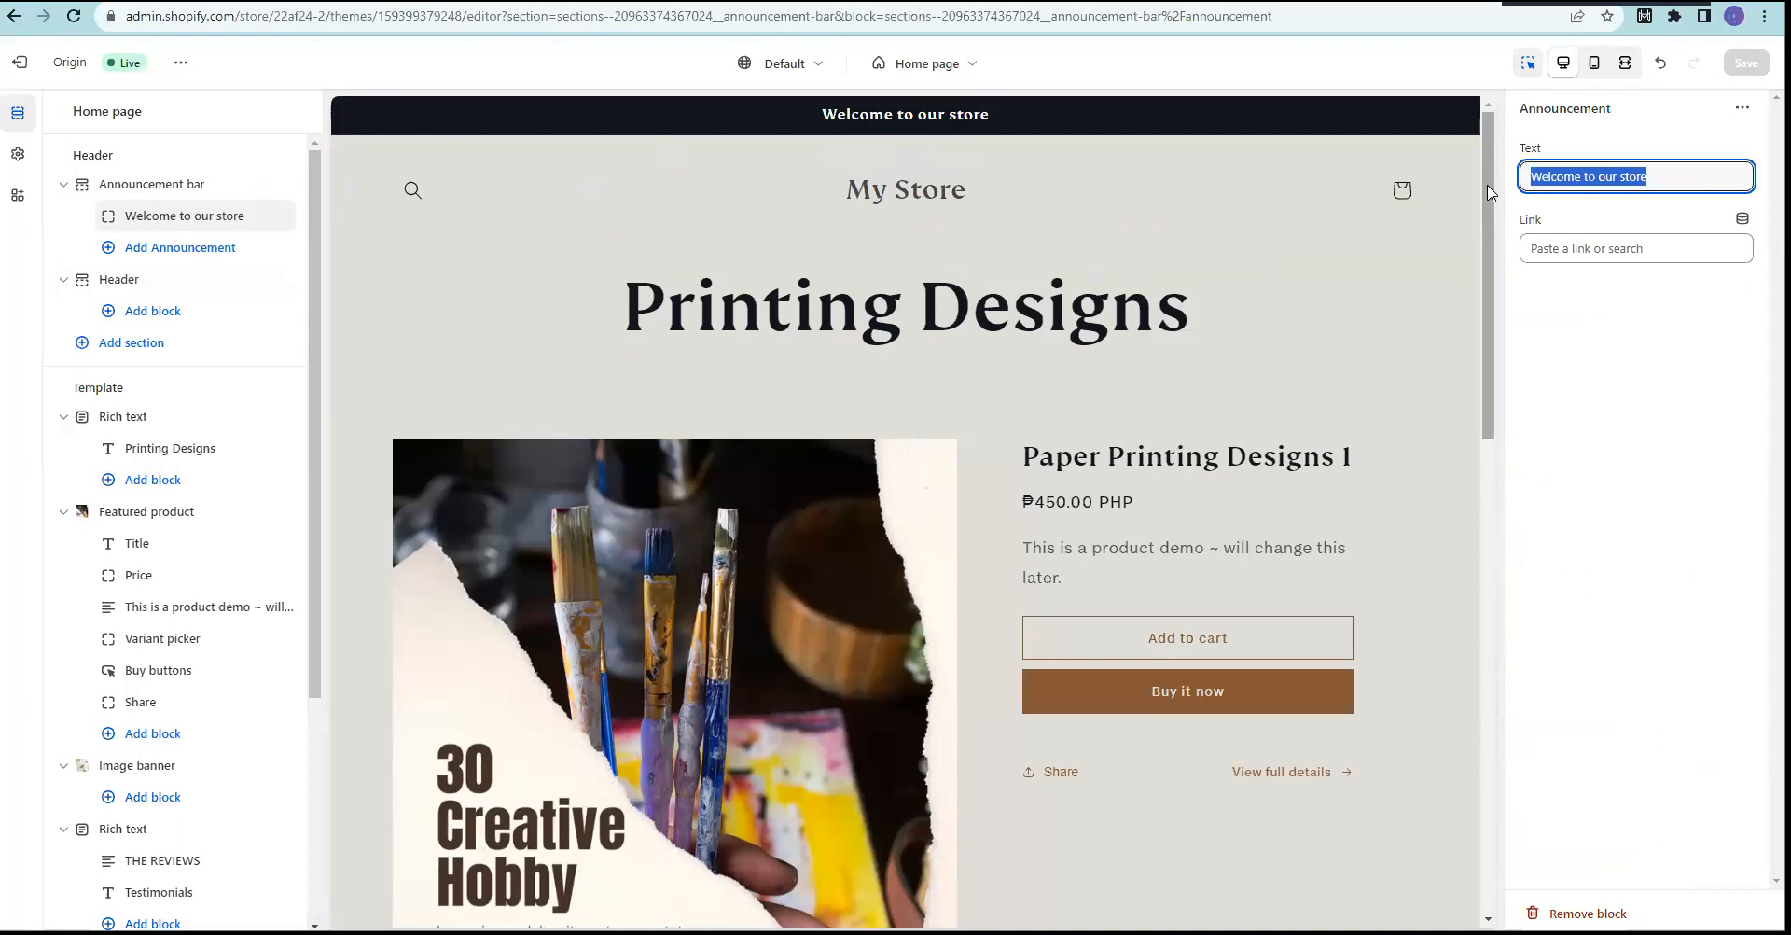
type("Free S")
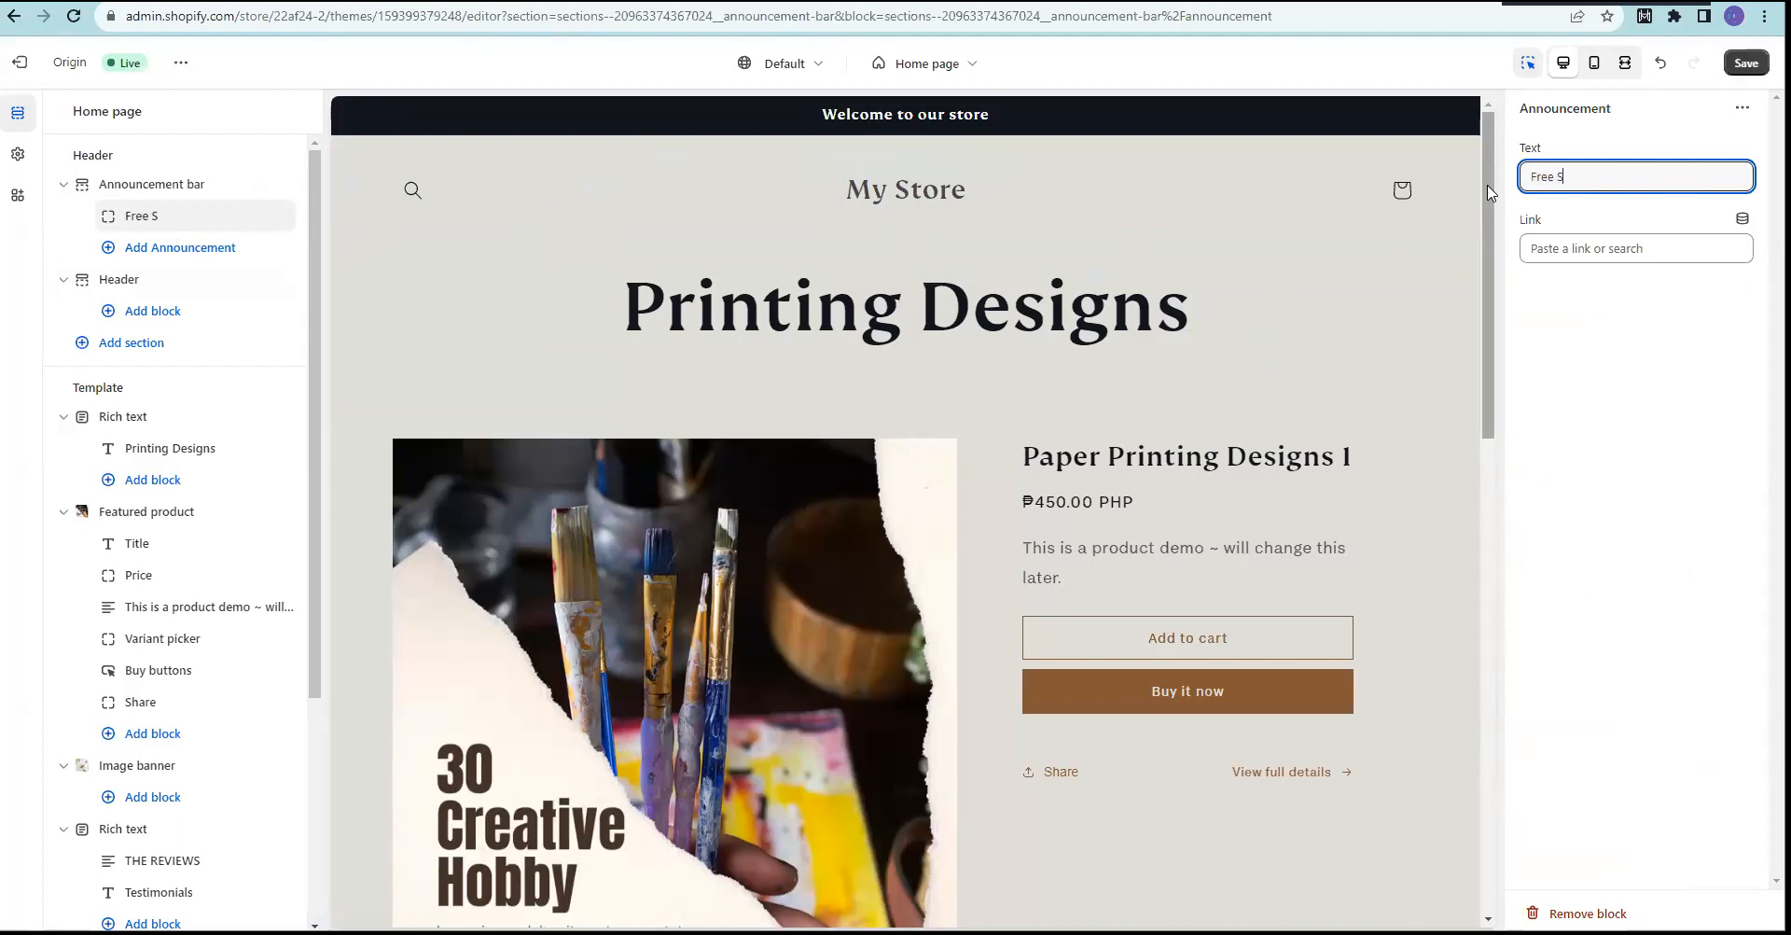
type("hippinh")
key("BackSpace")
type("g")
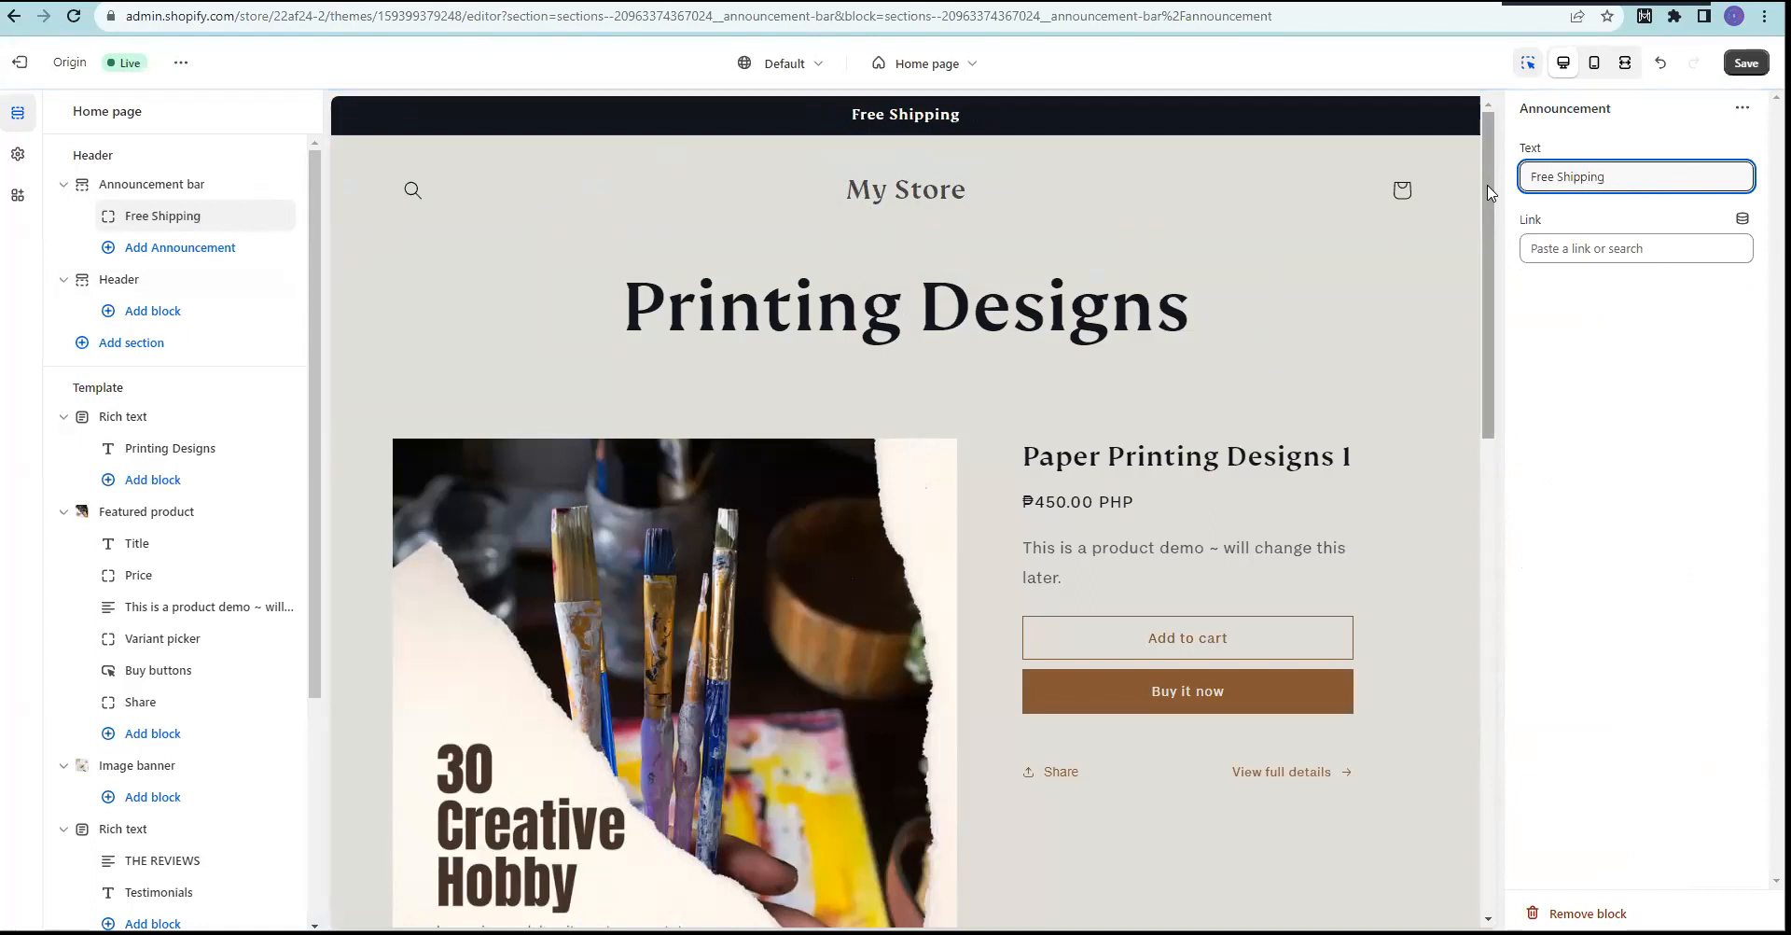
type(" in Me")
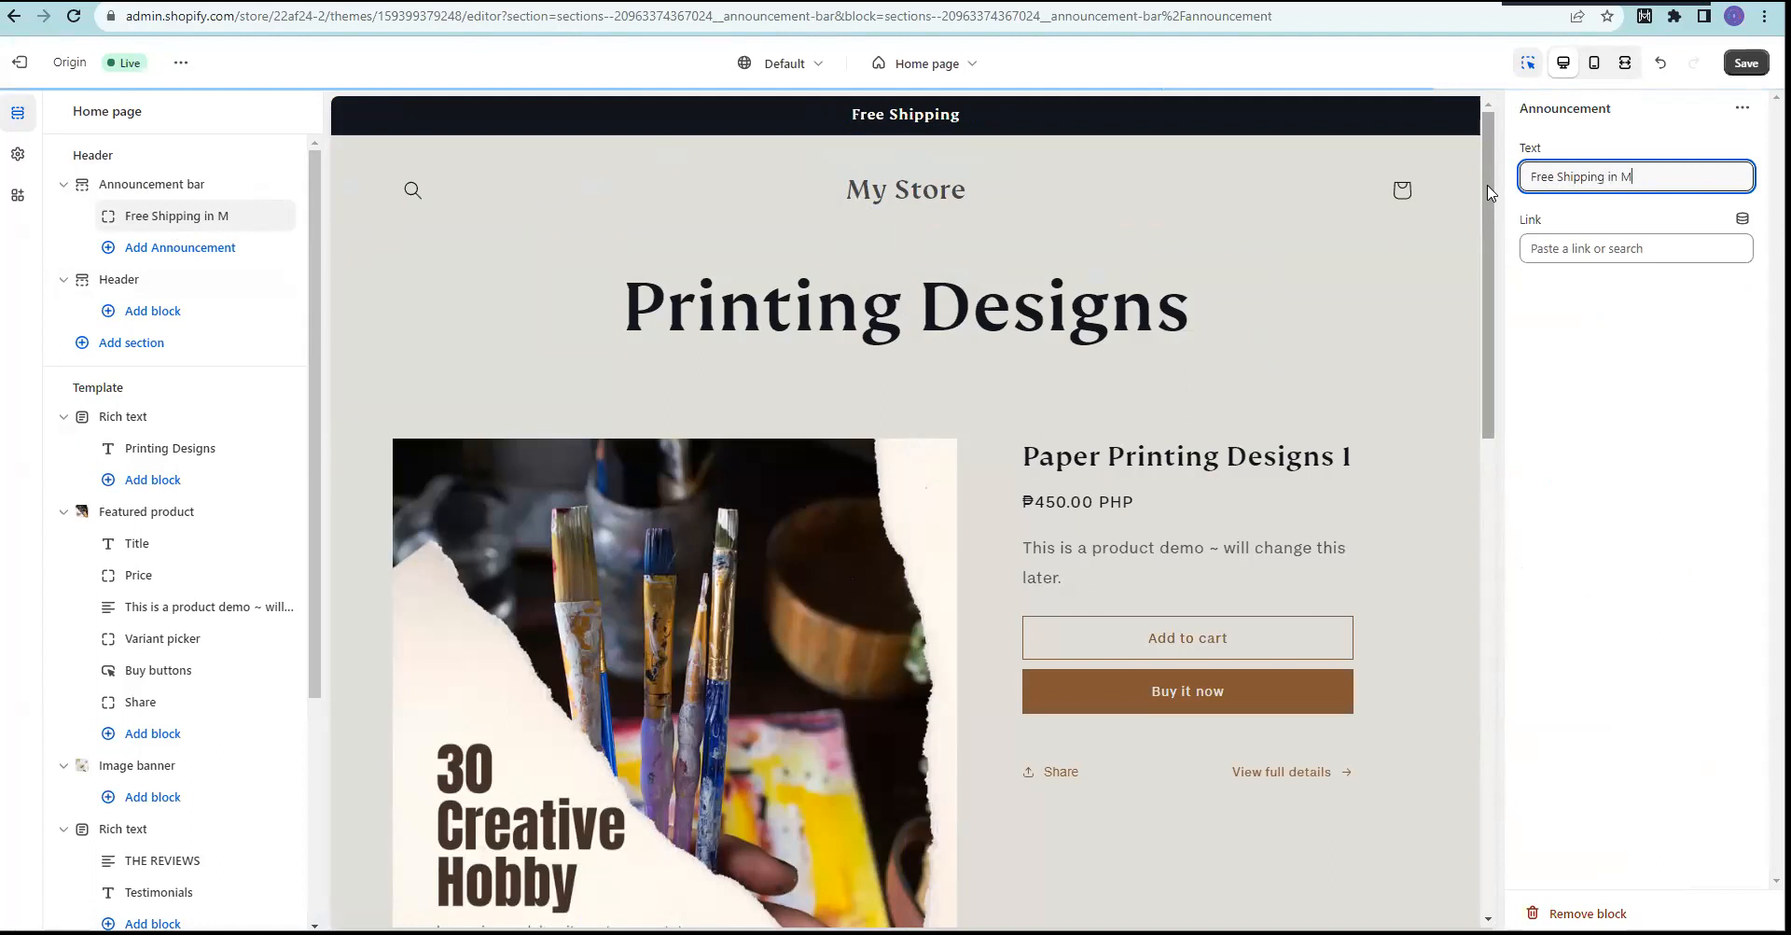
key("BackSpace")
key("BackSpace")
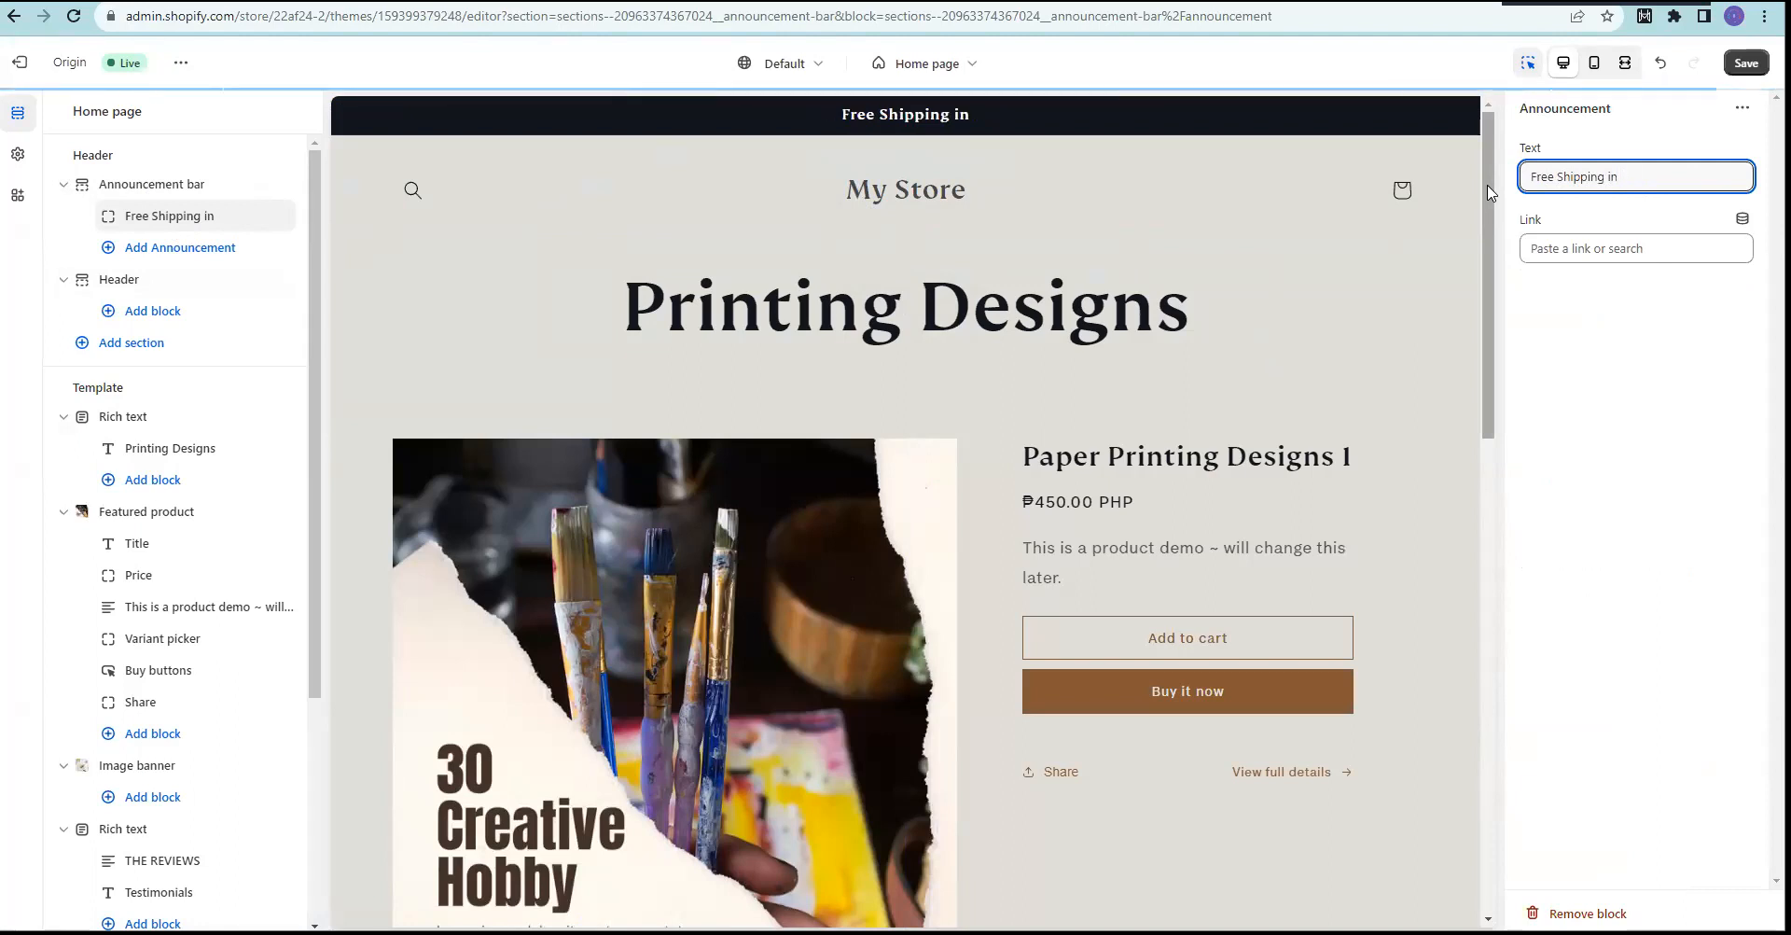
key("BackSpace")
key("BackSpace")
key("BackSpace")
type("a")
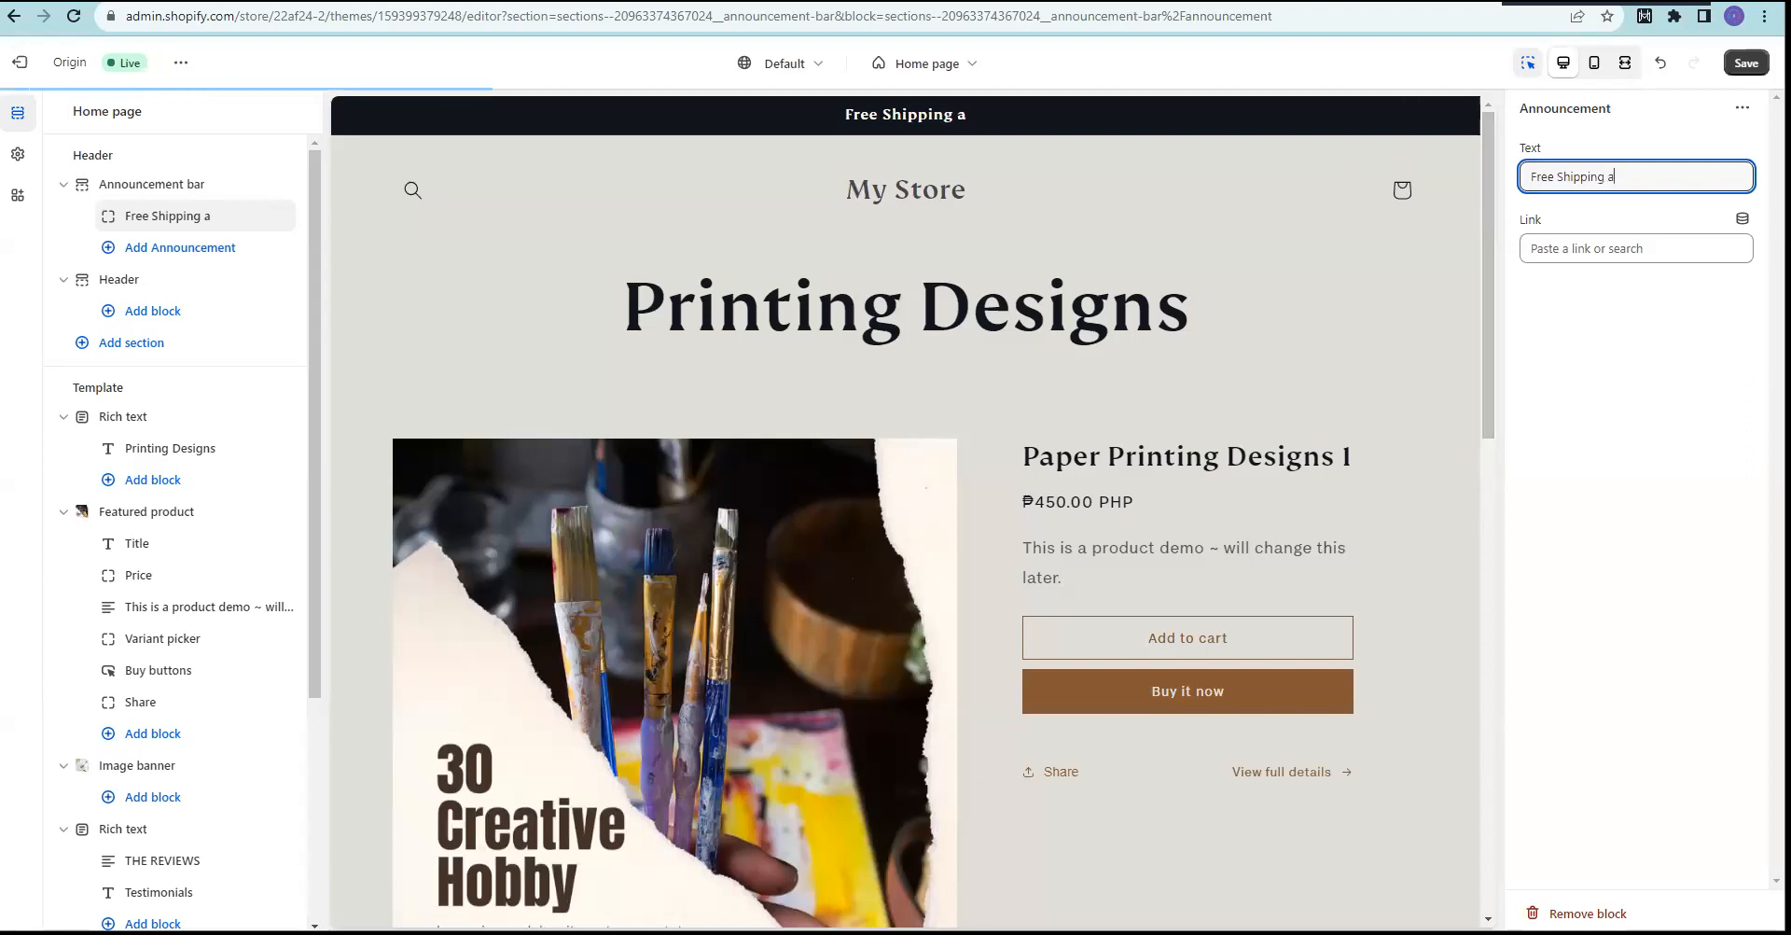
left_click(1607, 177)
type("ll over the Philipp")
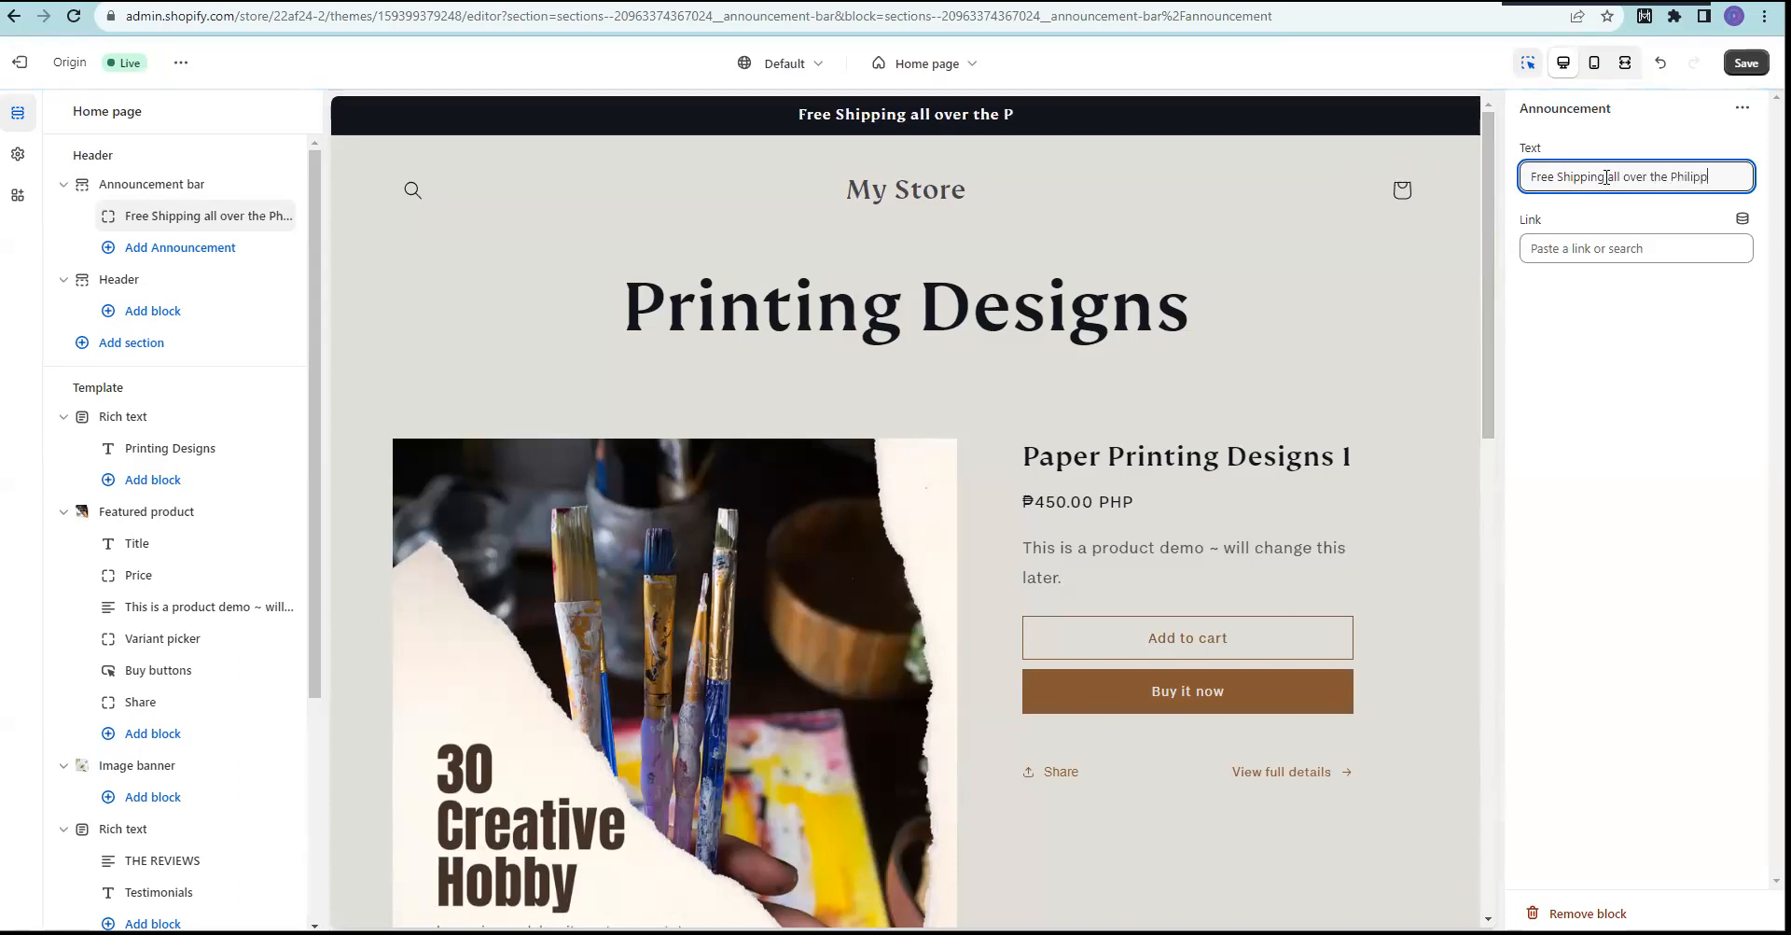
type("ines")
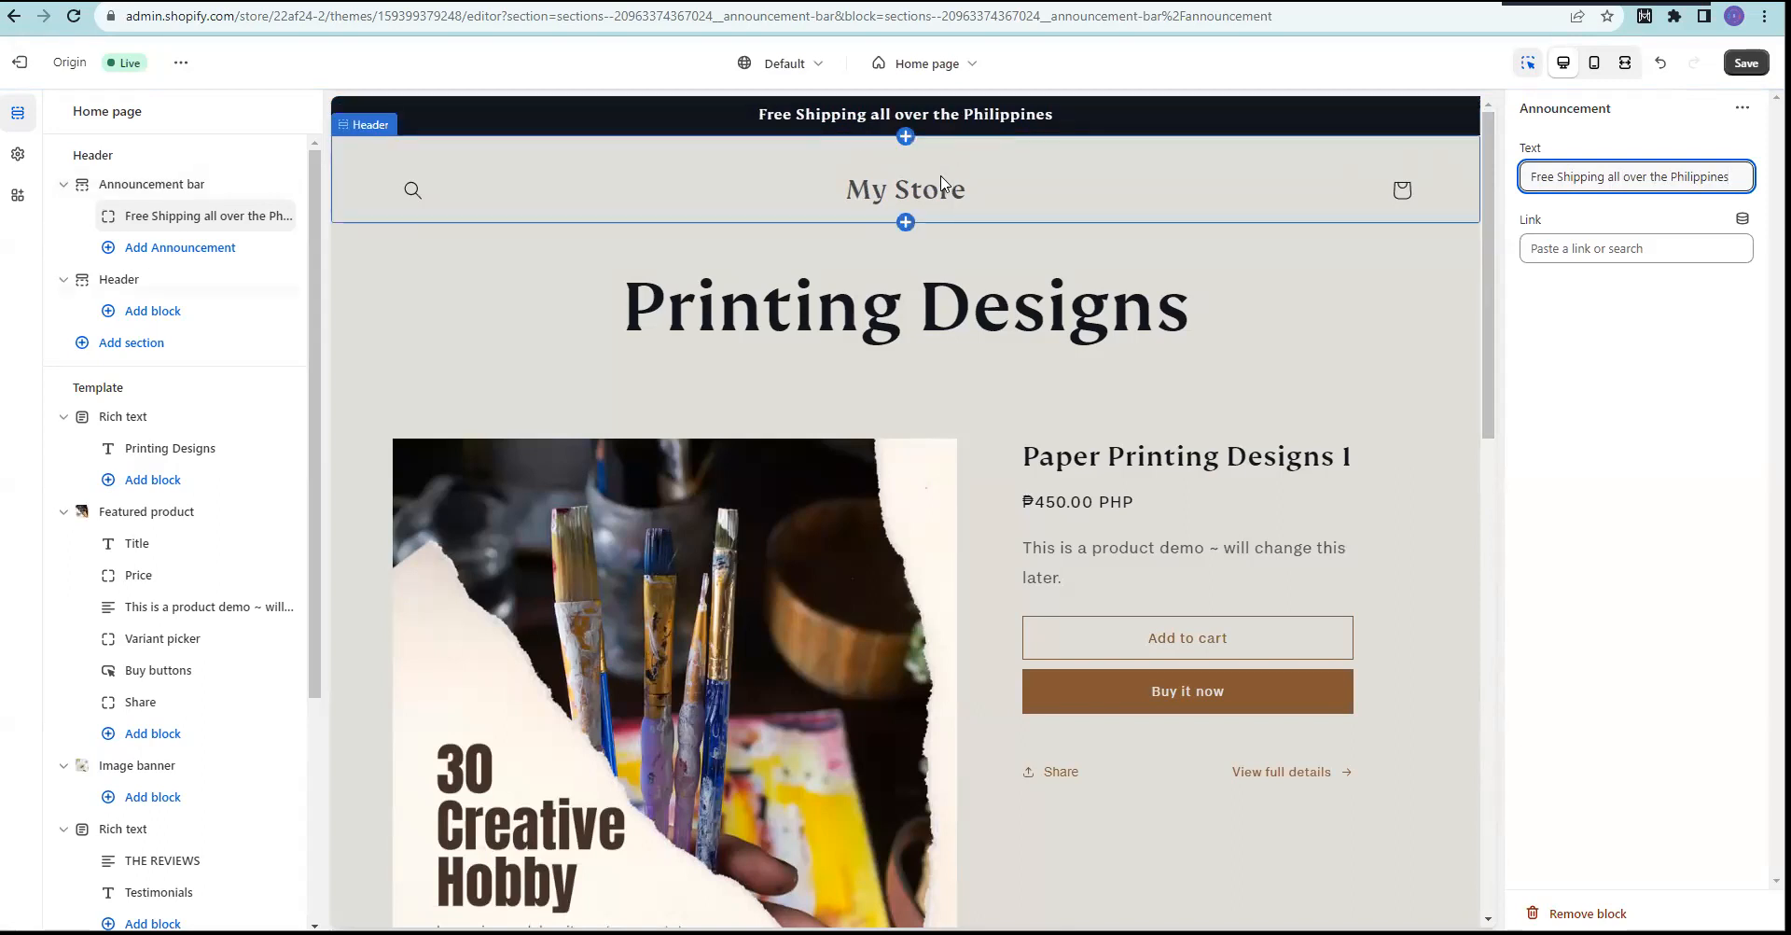
Step: Rewrite the announcement as "50% Discount worth Php 2,500 purchase"
key("ctrl+a")
type("50% Di")
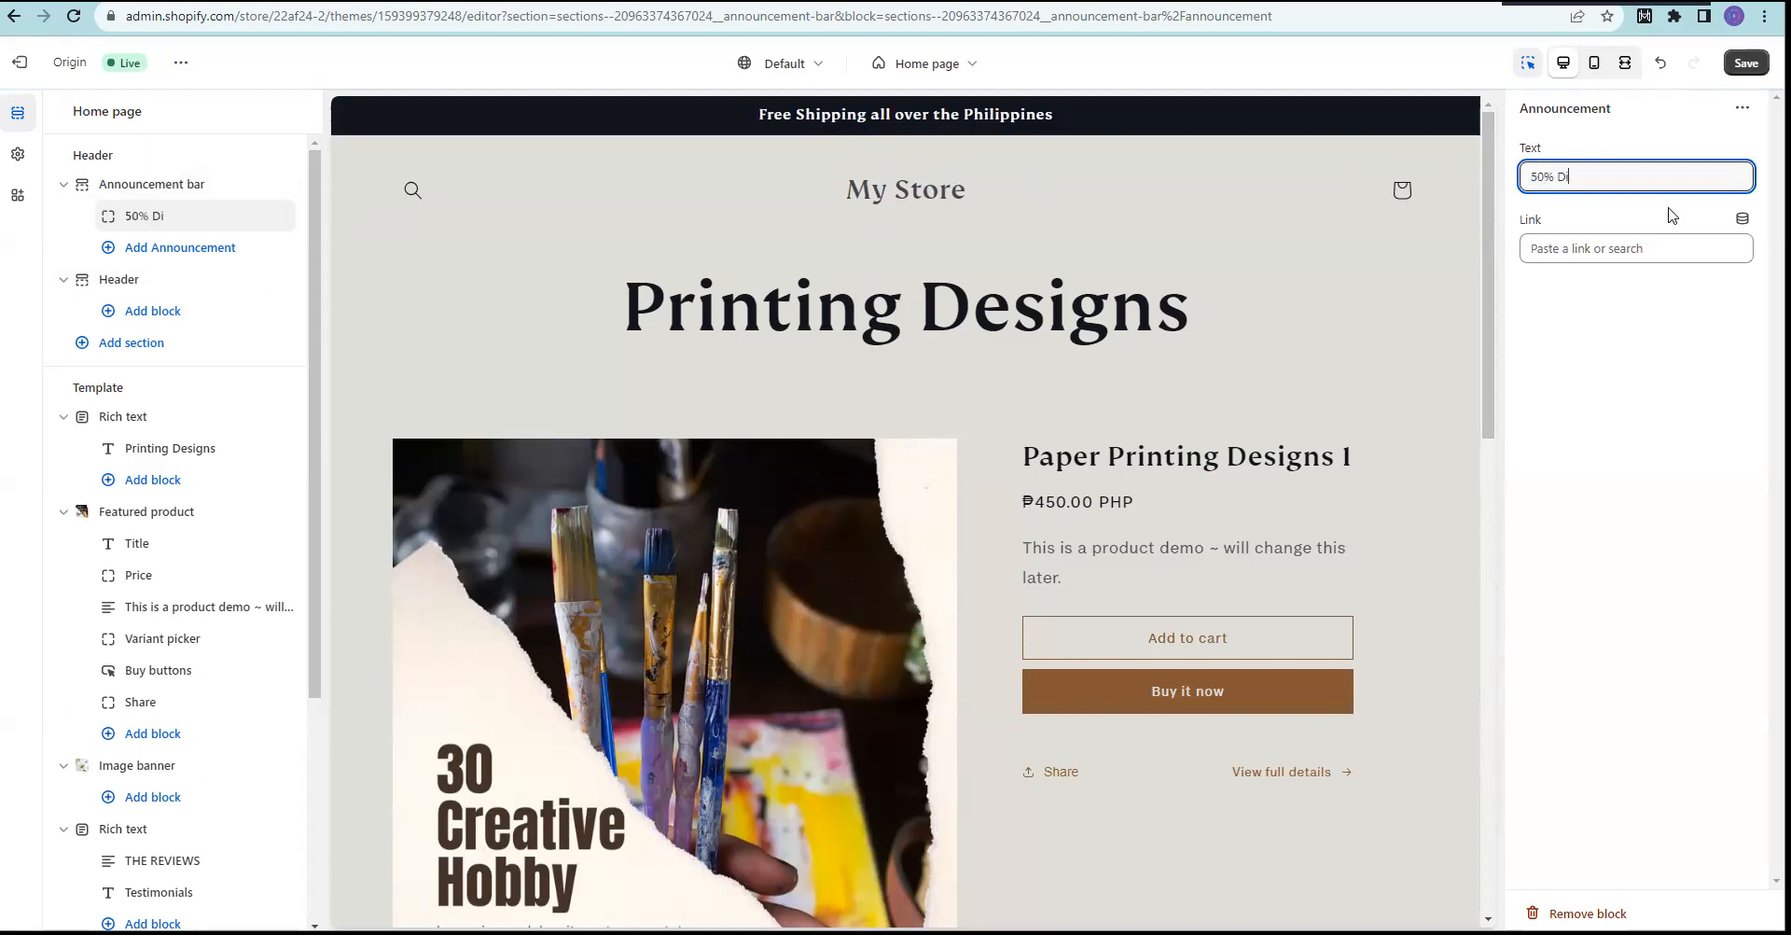
type("scount on all")
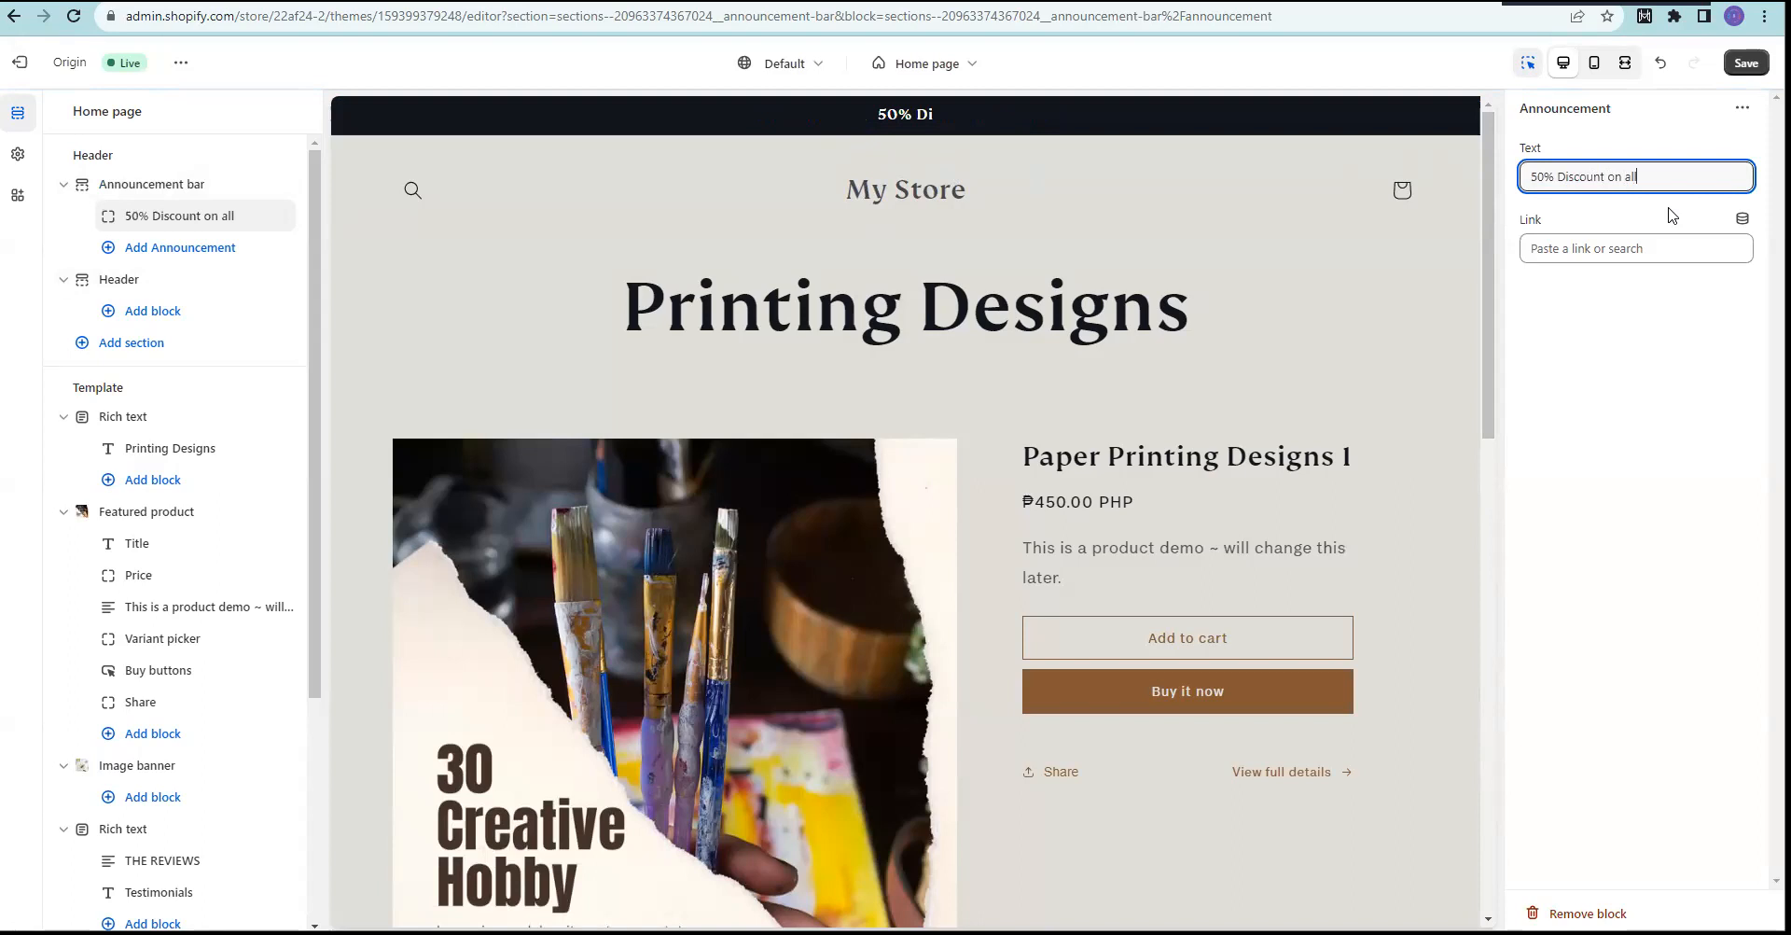
key("BackSpace")
key("BackSpace")
key("BackSpace")
key("BackSpace")
key("BackSpace")
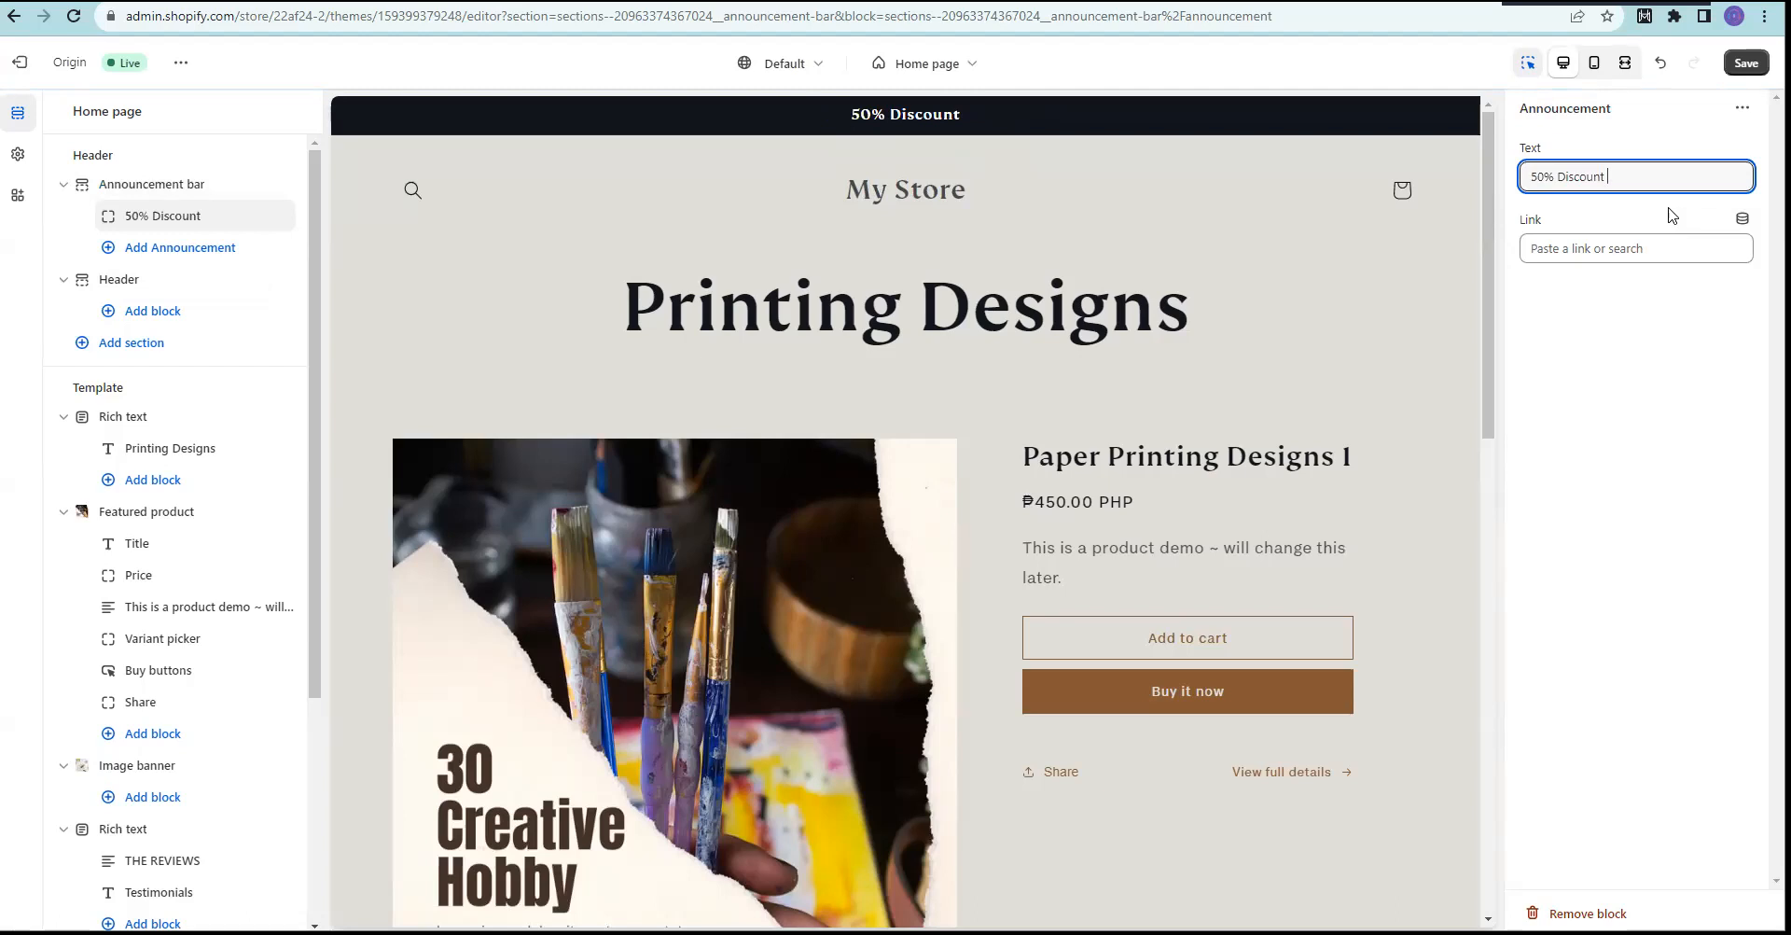
type("worthn")
key("BackSpace")
type("2")
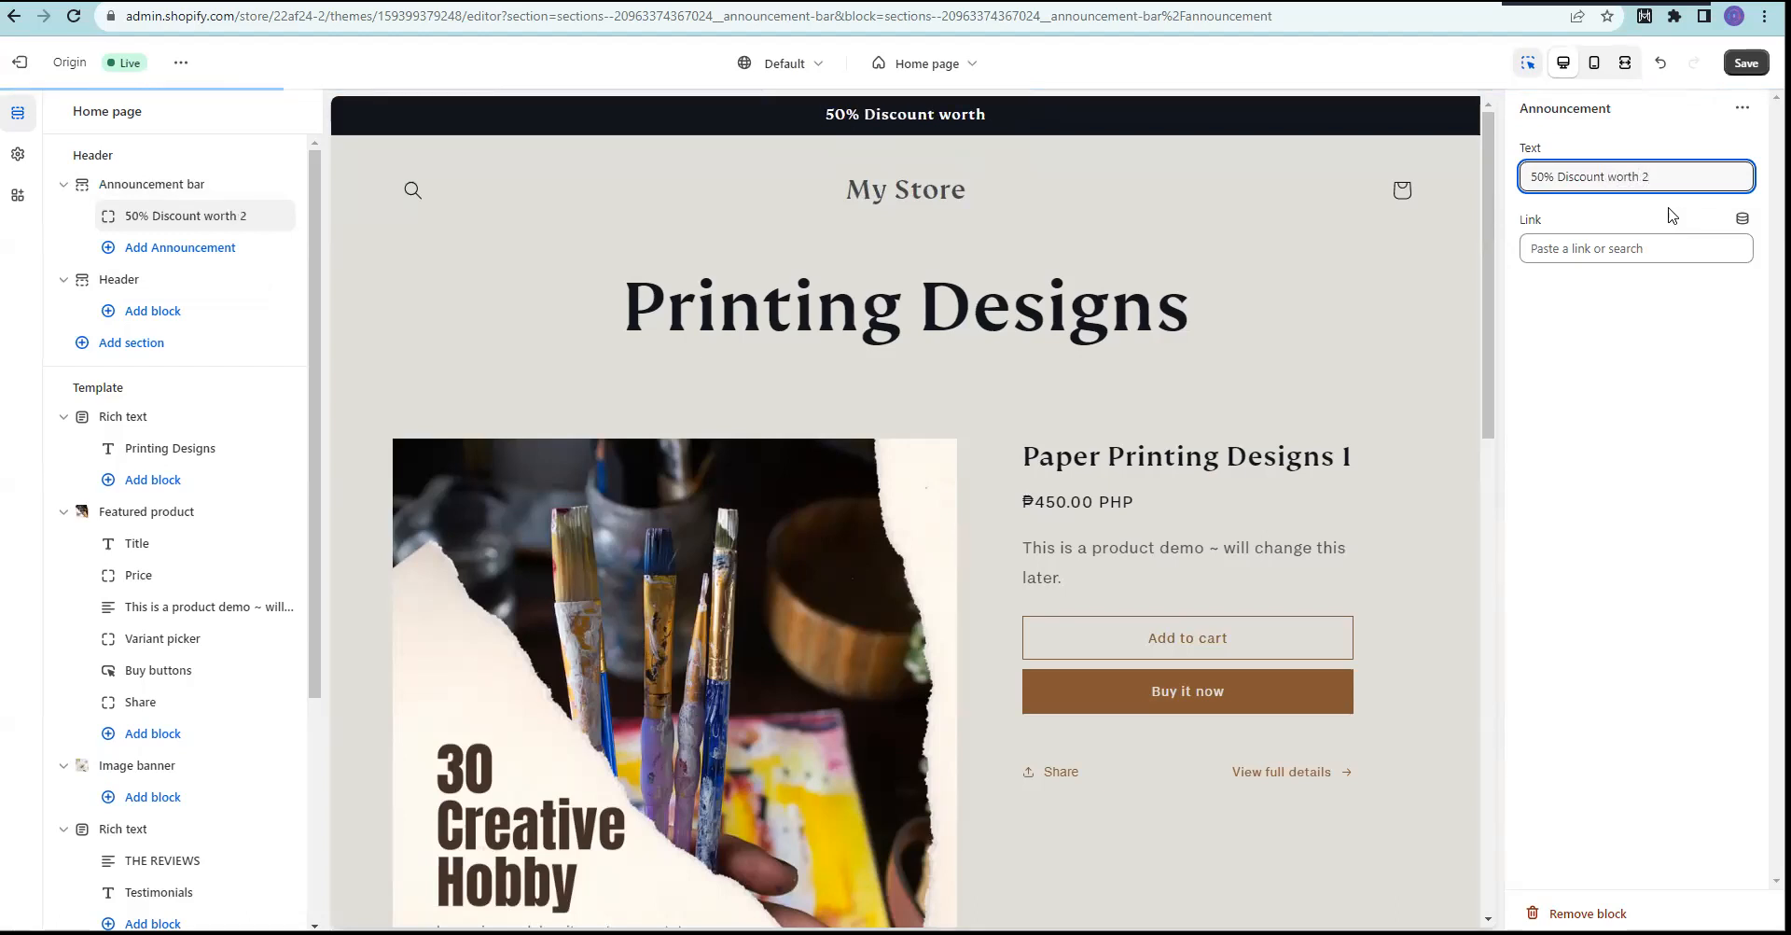
key("BackSpace")
type("Php 2,500")
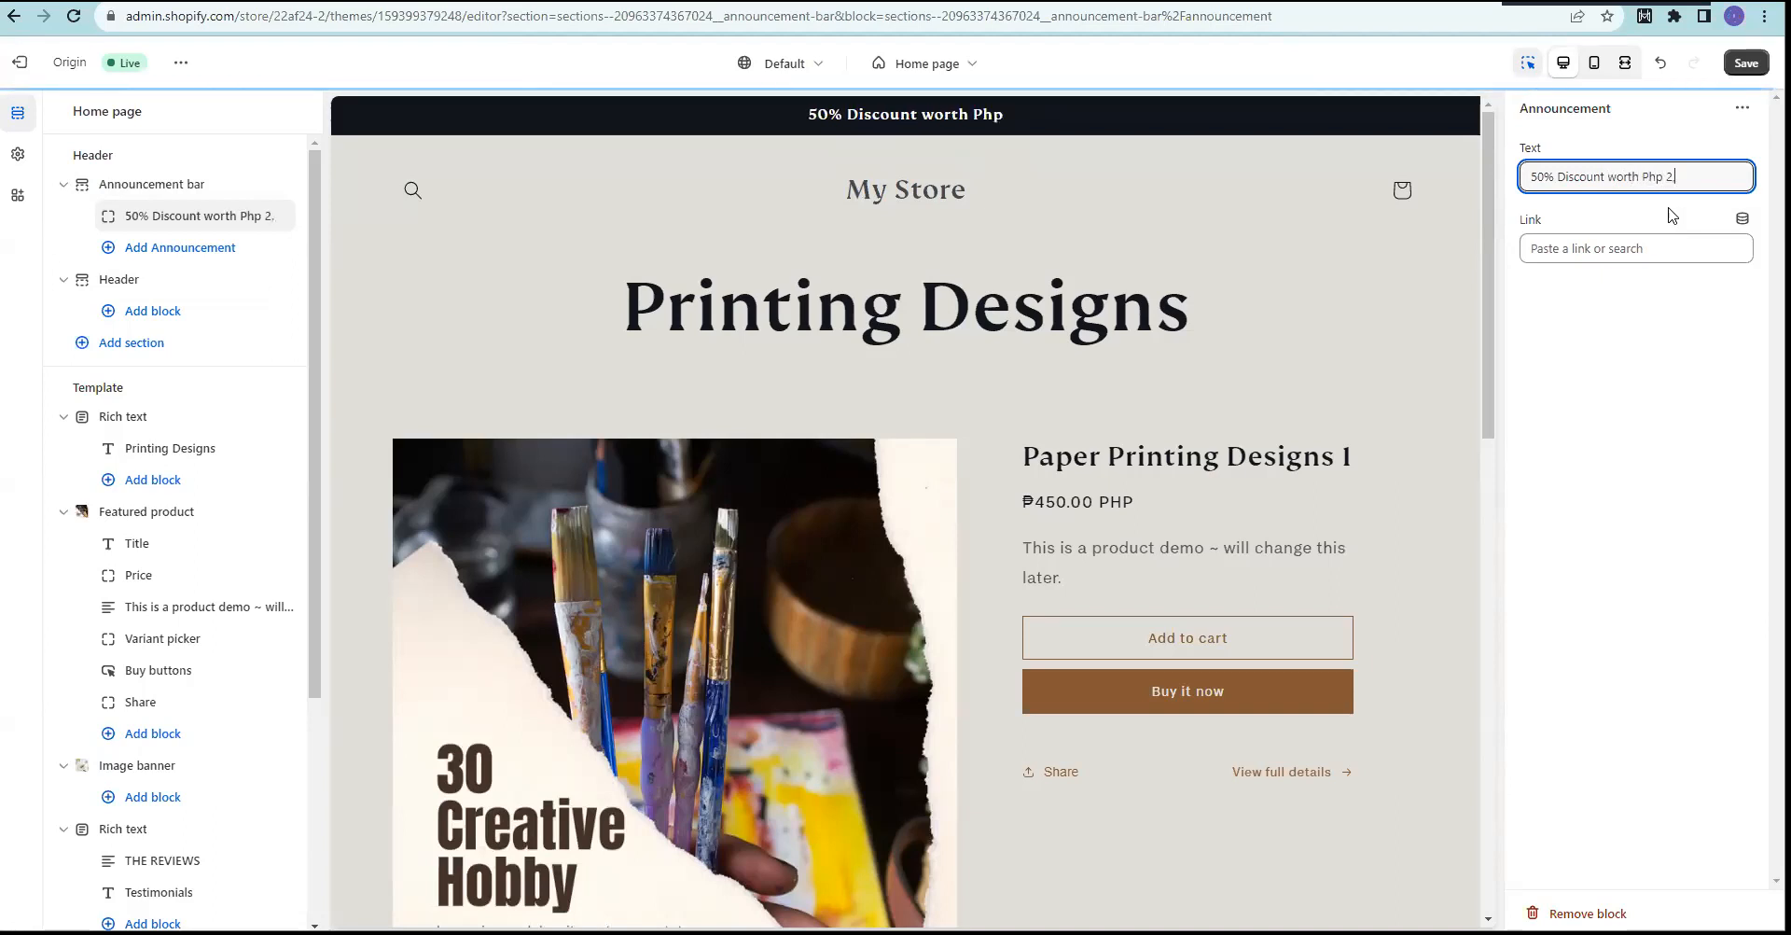
type(" P")
key("BackSpace")
type("o")
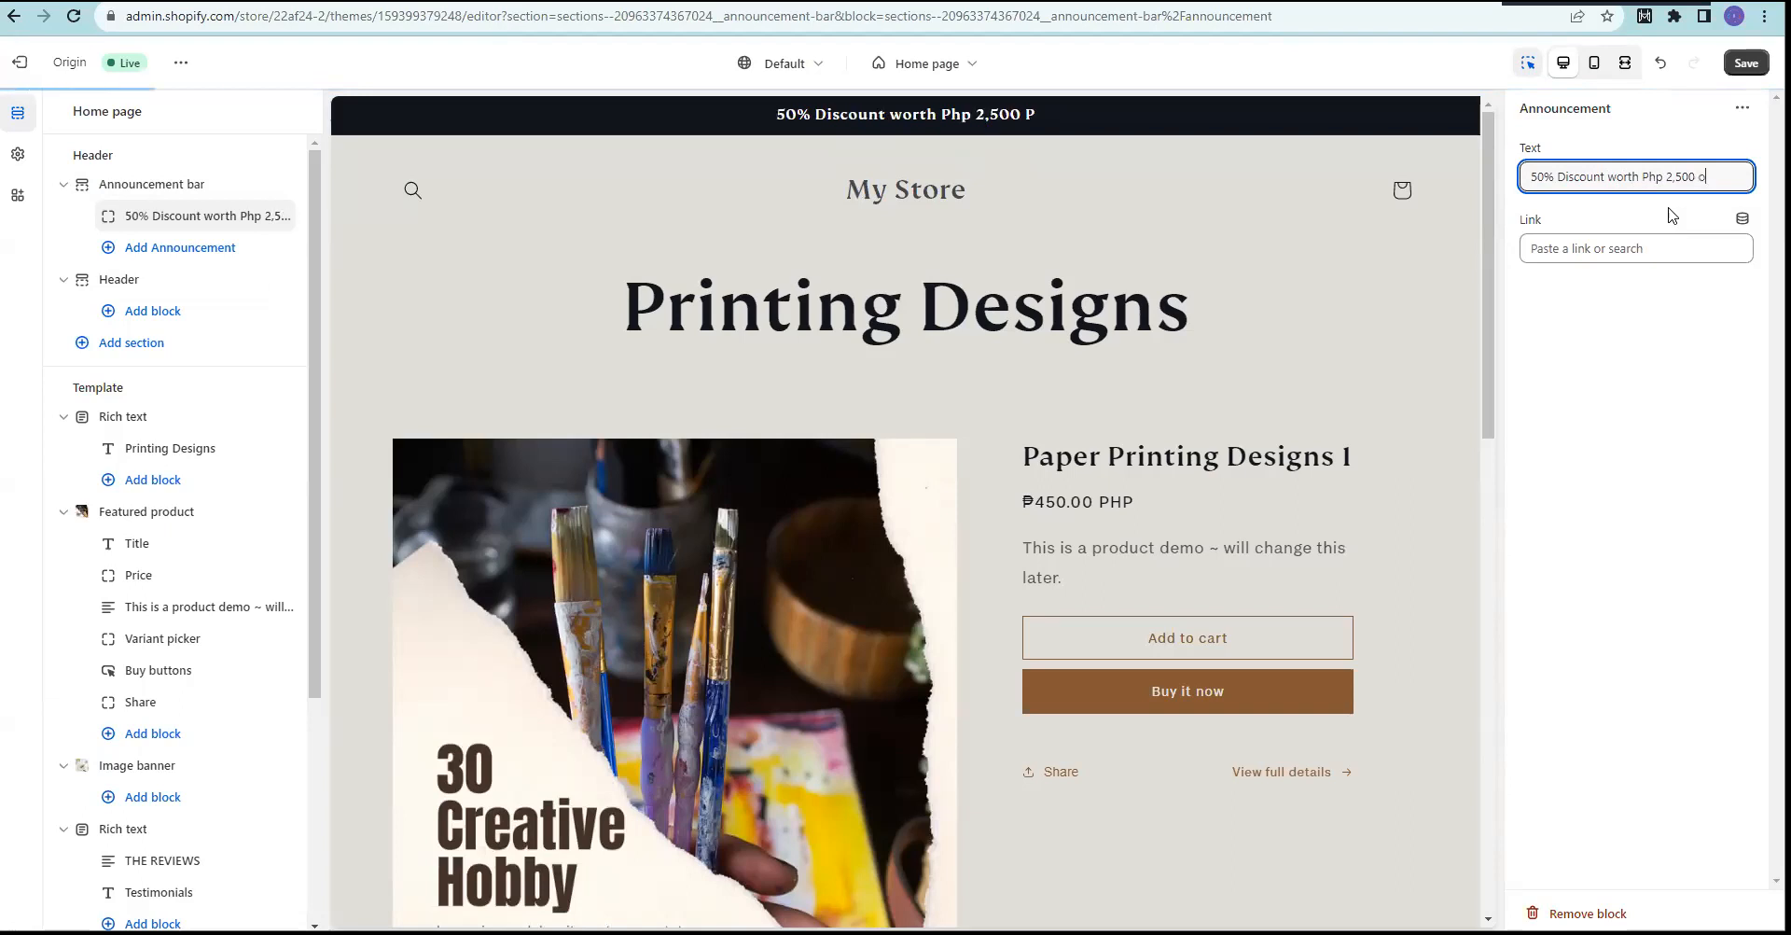
key("BackSpace")
type("purchases")
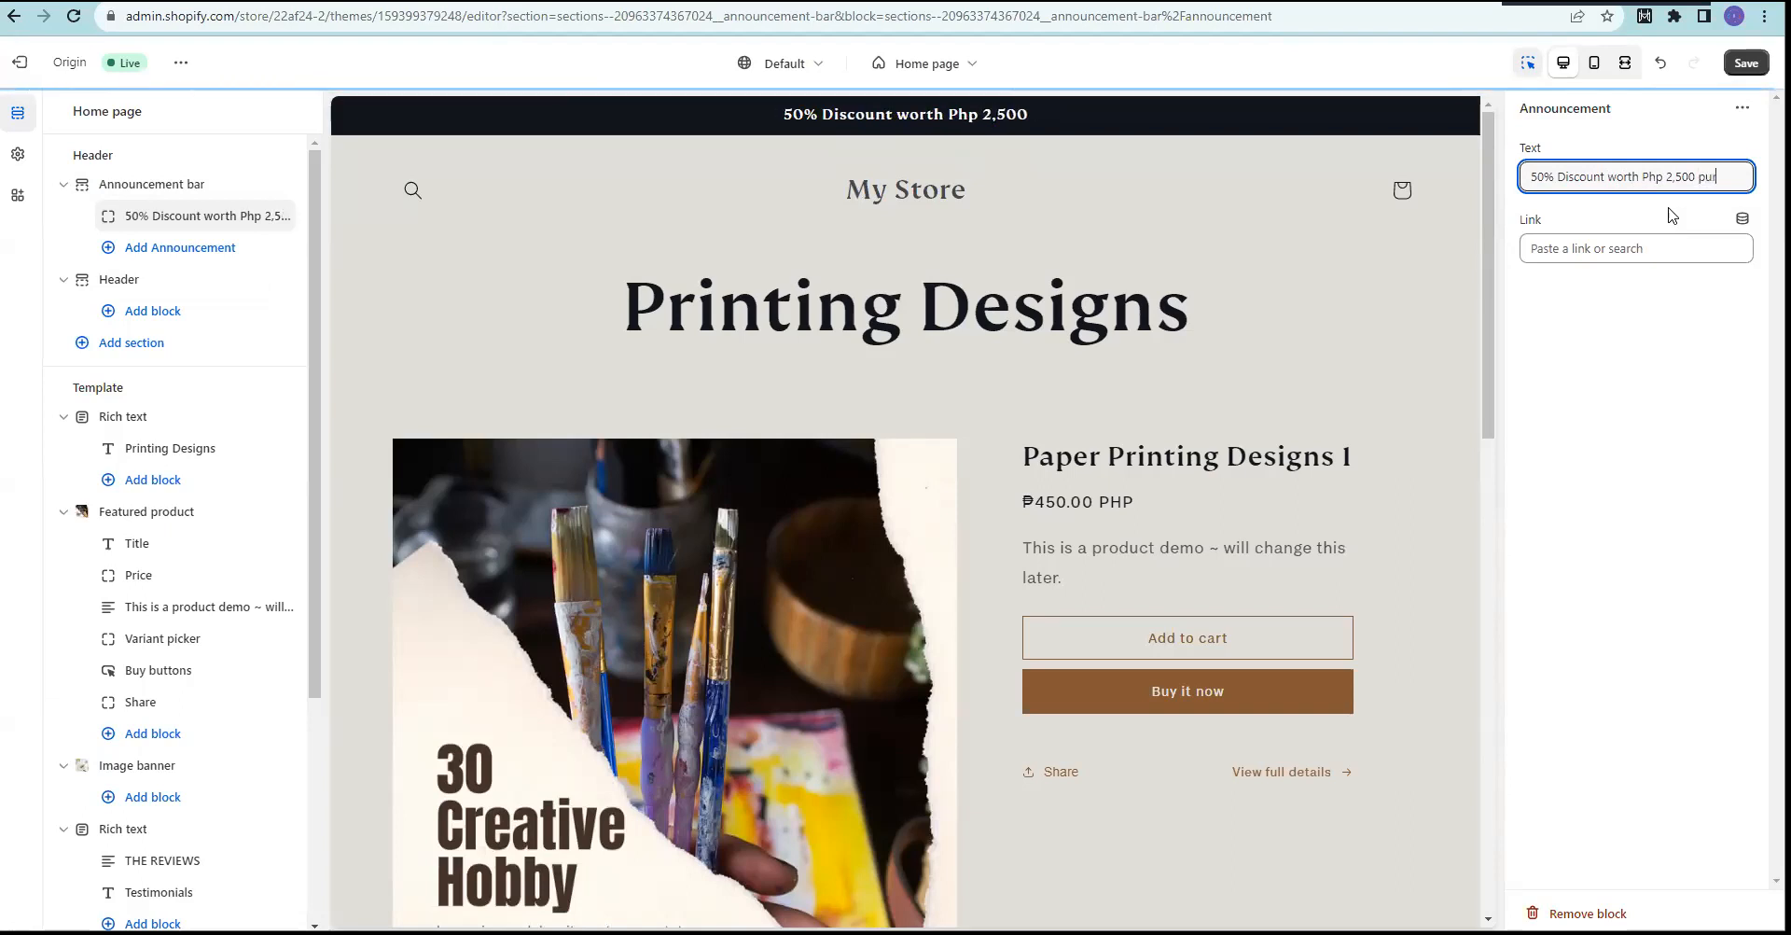
key("BackSpace")
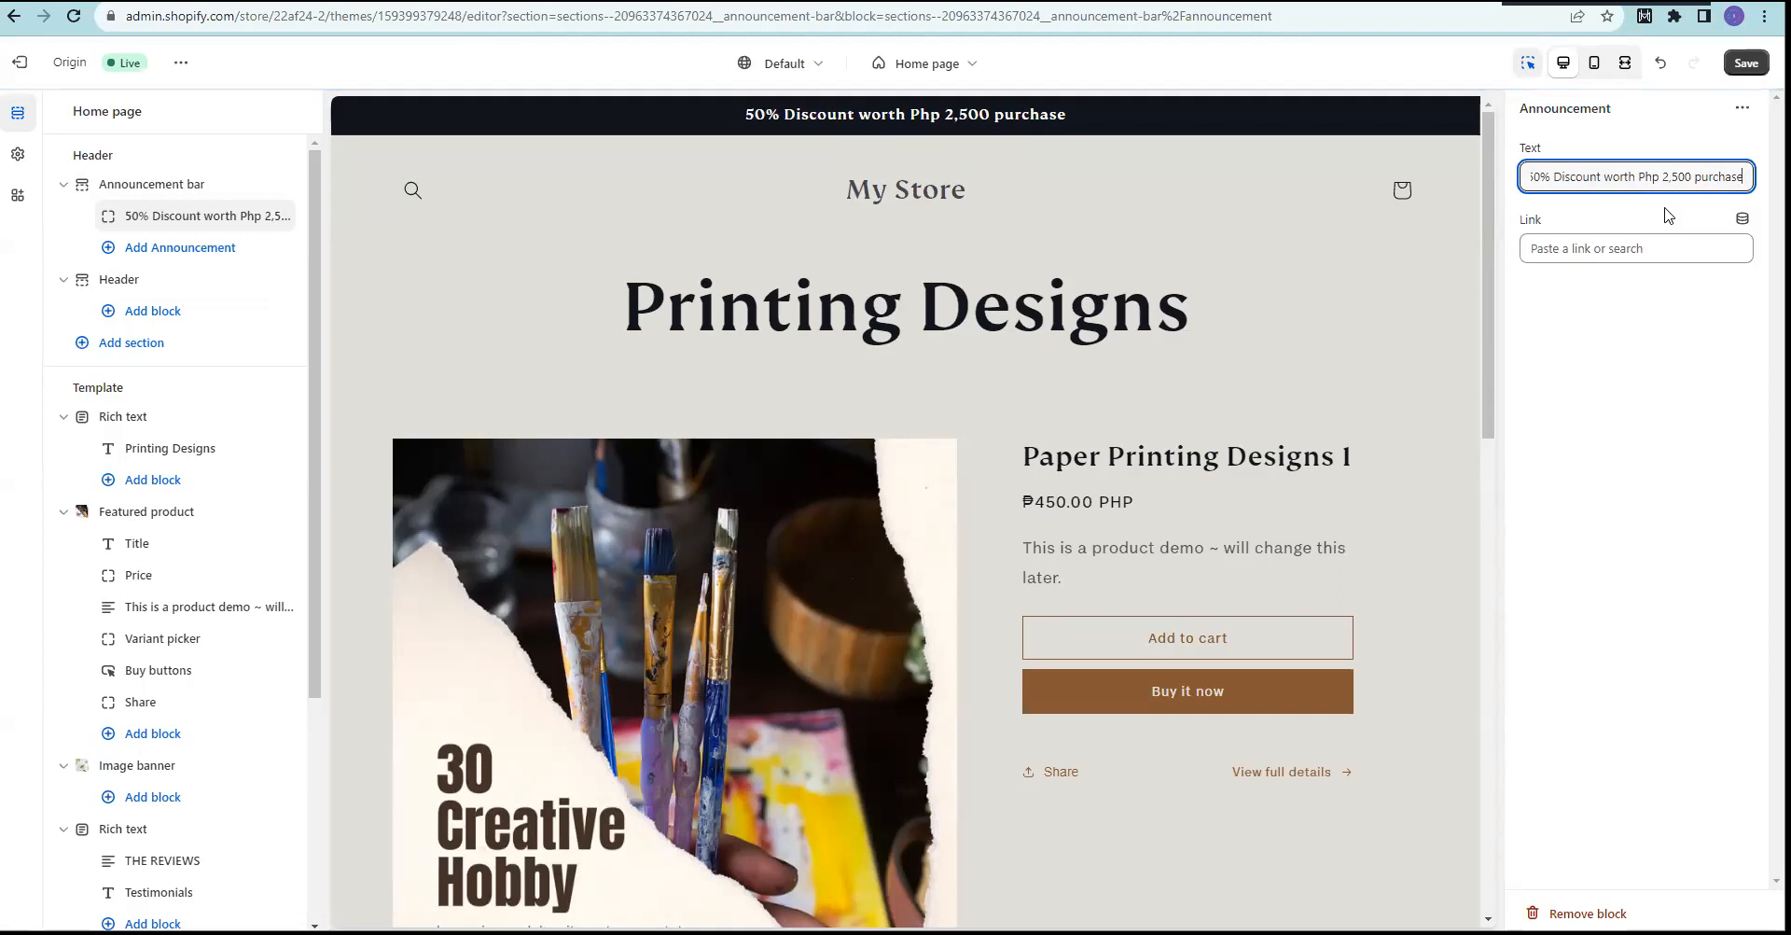
Step: Link the announcement to Products > All products, save the theme, and return to Themes
left_click(1624, 250)
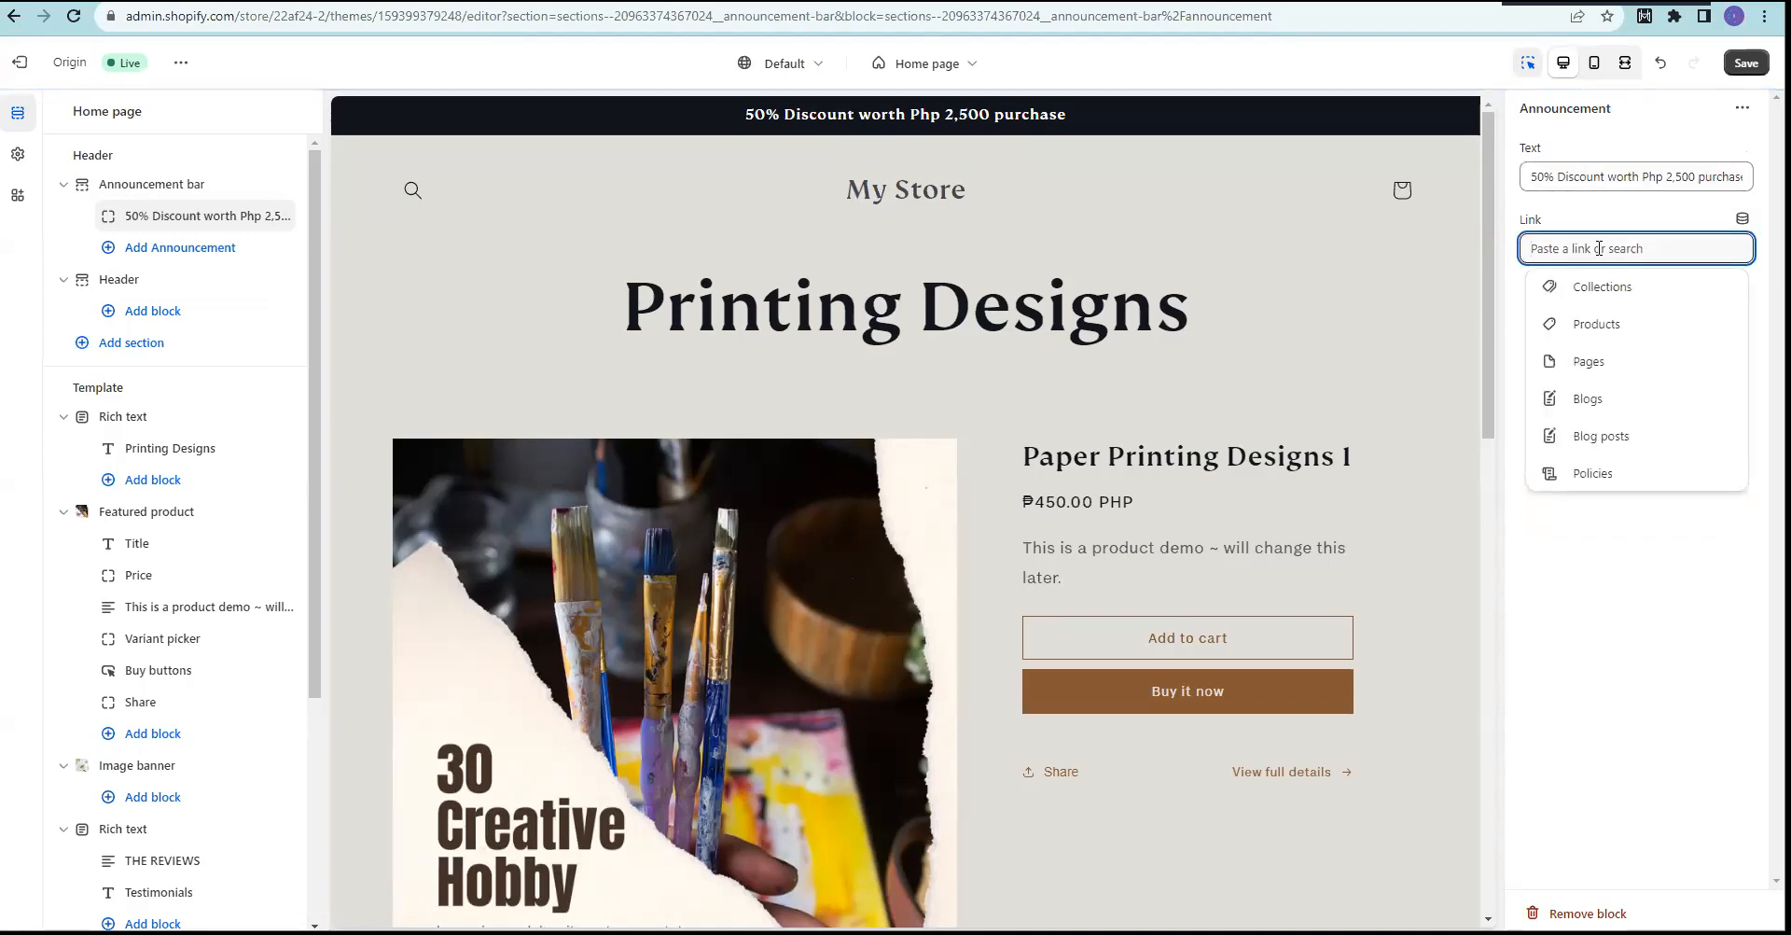
left_click(1586, 326)
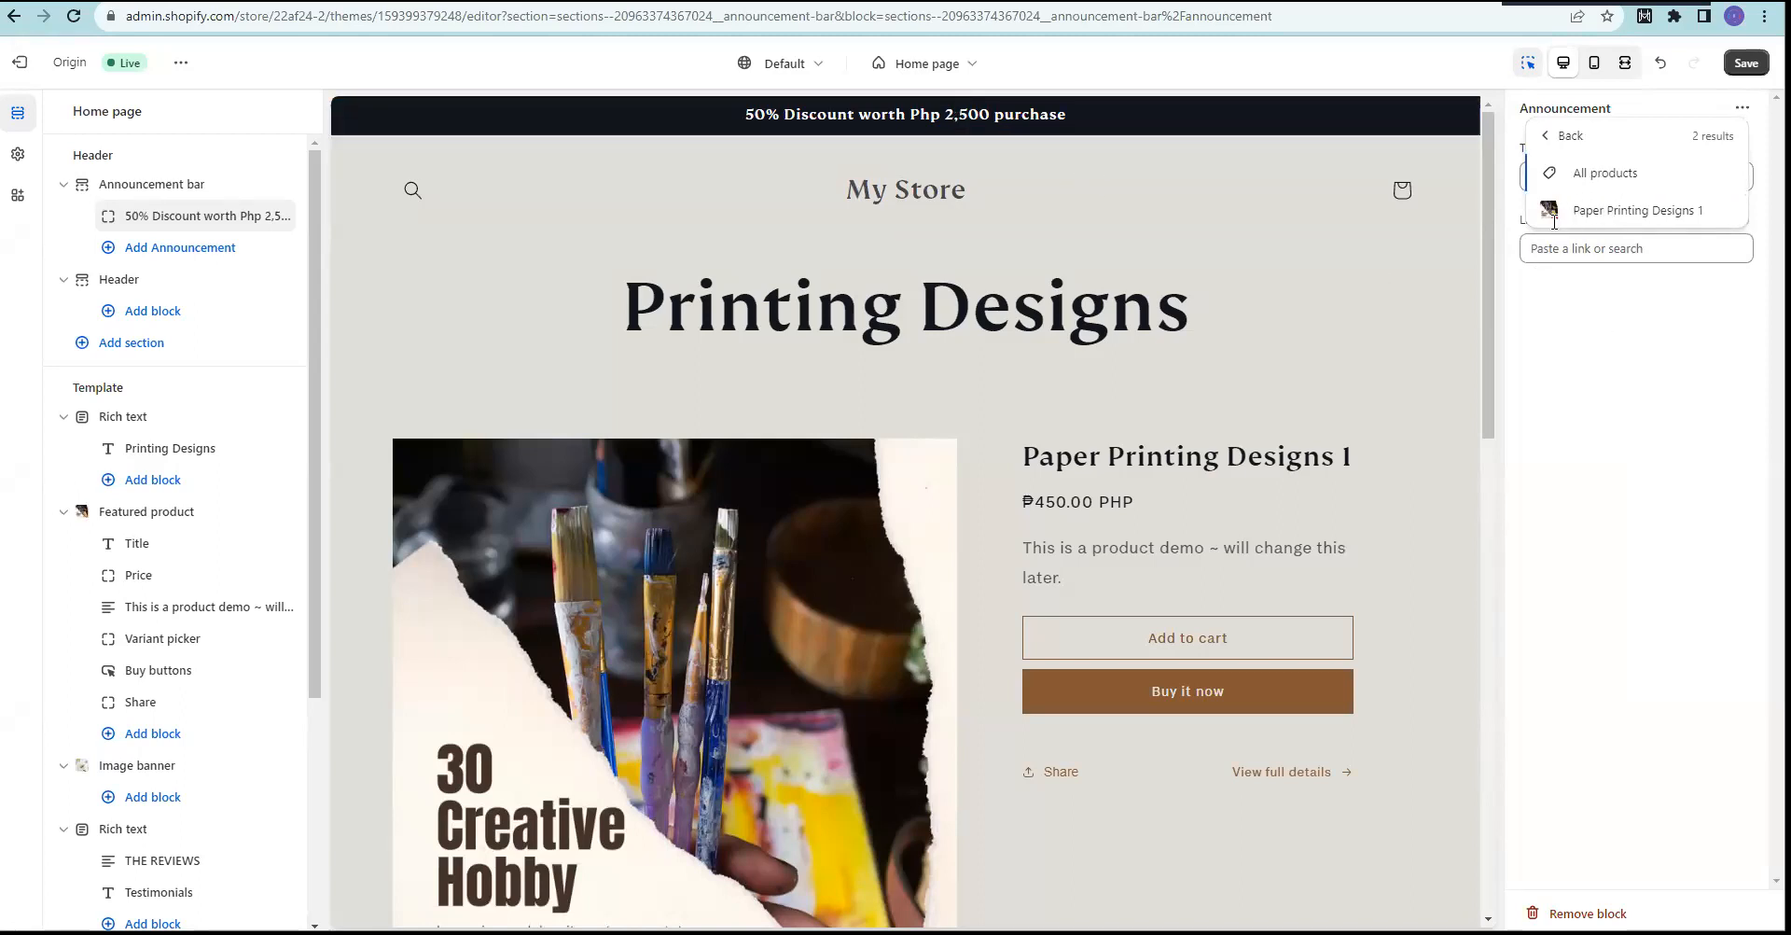
left_click(1597, 173)
left_click(1745, 63)
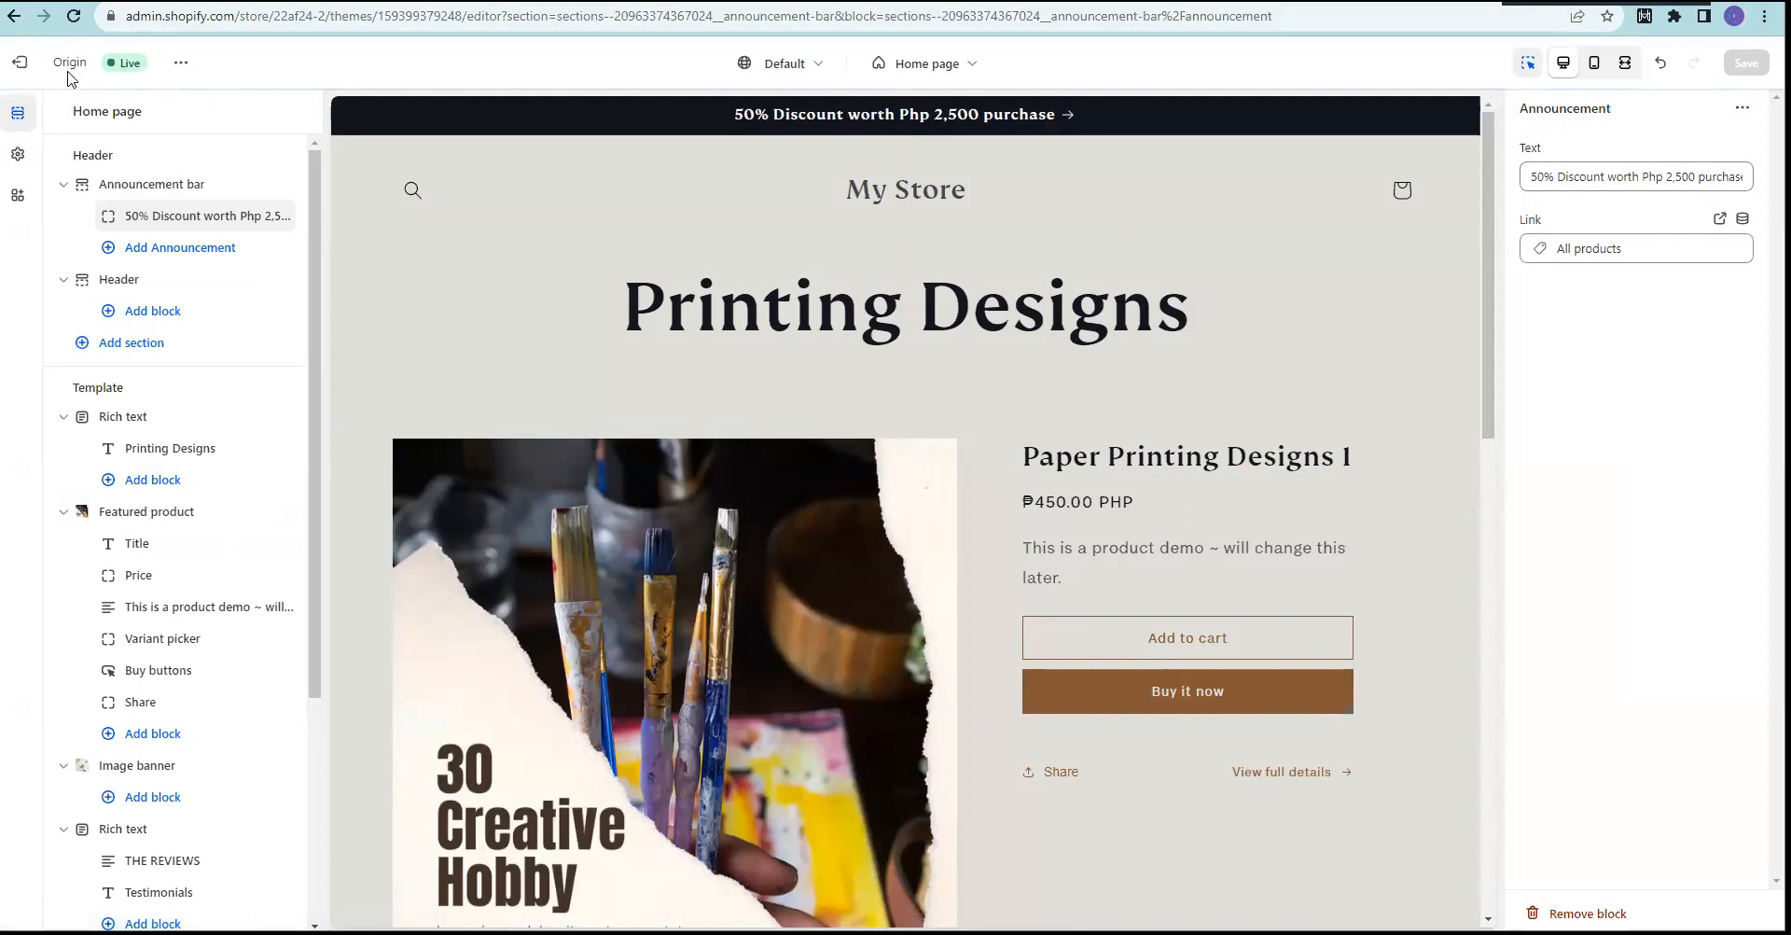
left_click(19, 62)
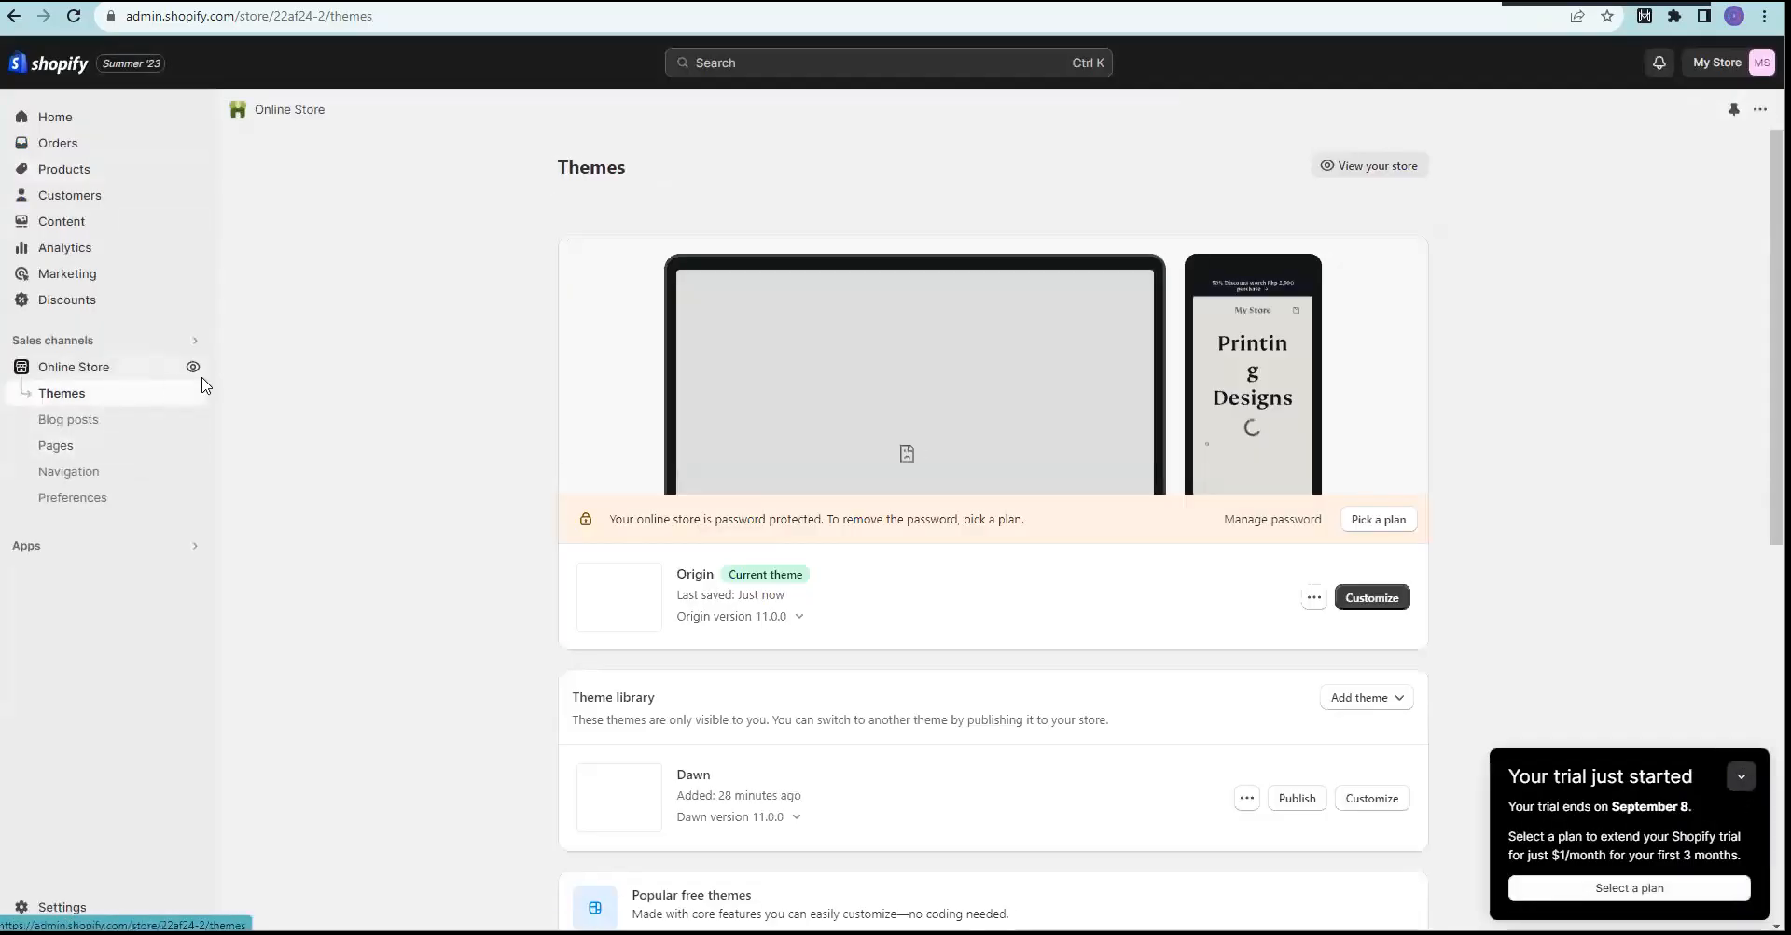
left_click(193, 368)
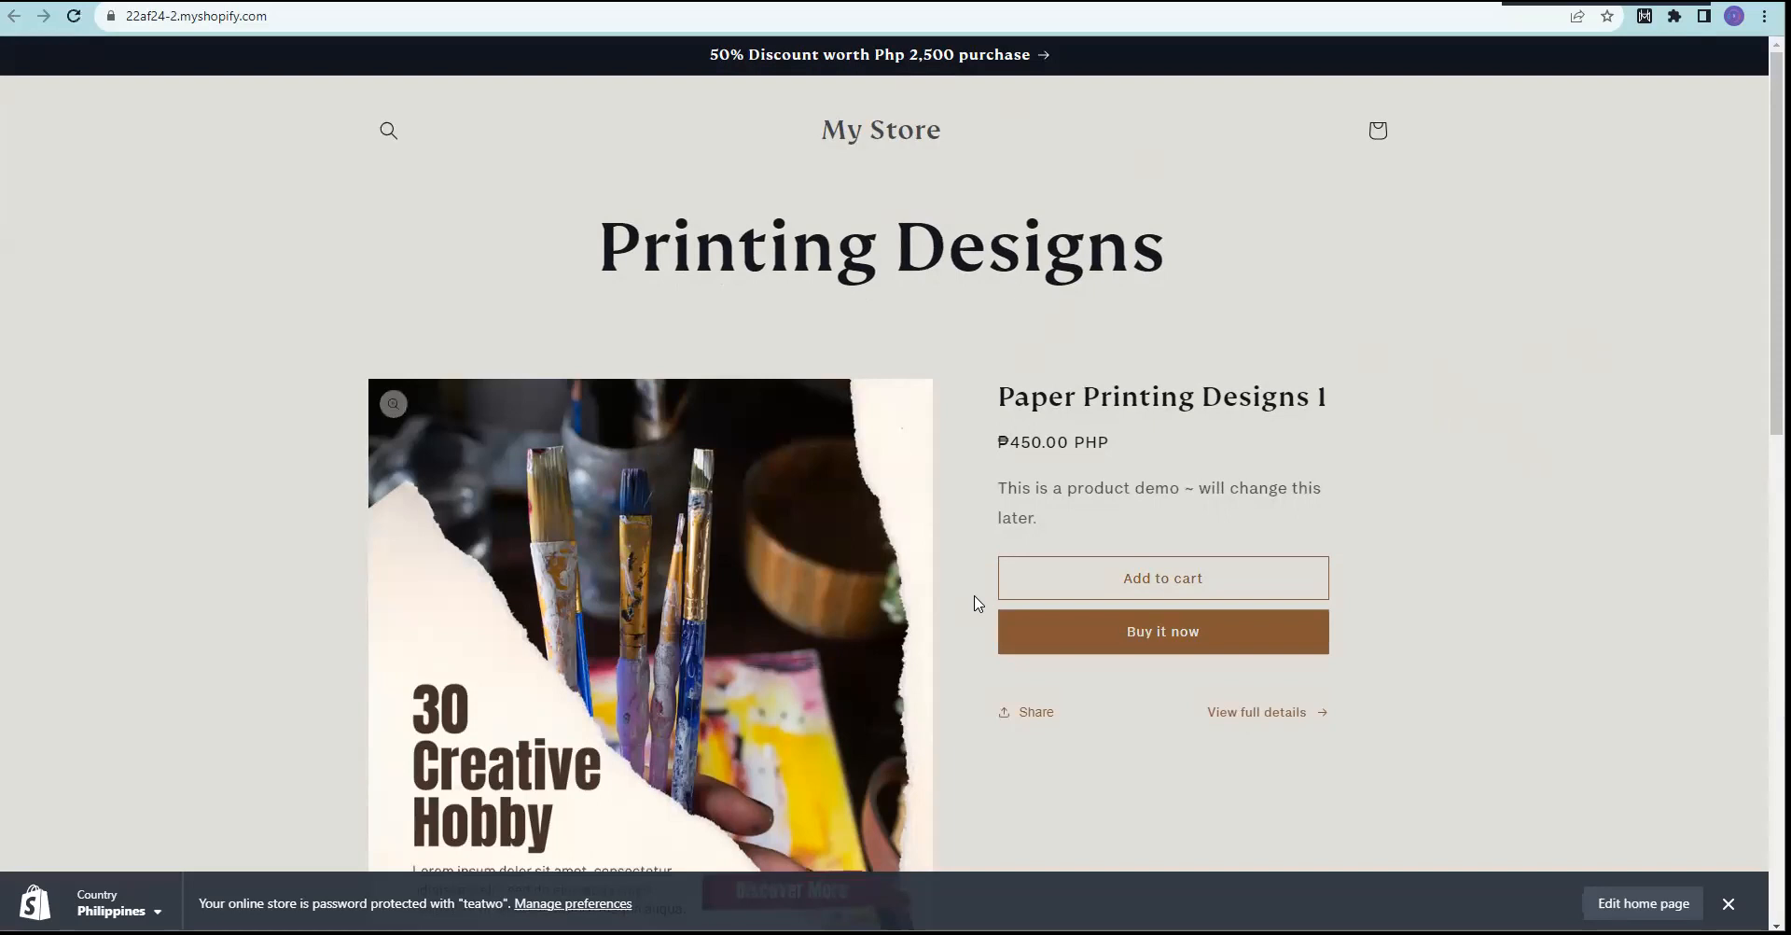
scroll(1492, 552, "down", 5)
scroll(1071, 376, "down", 4)
scroll(824, 244, "up", 1)
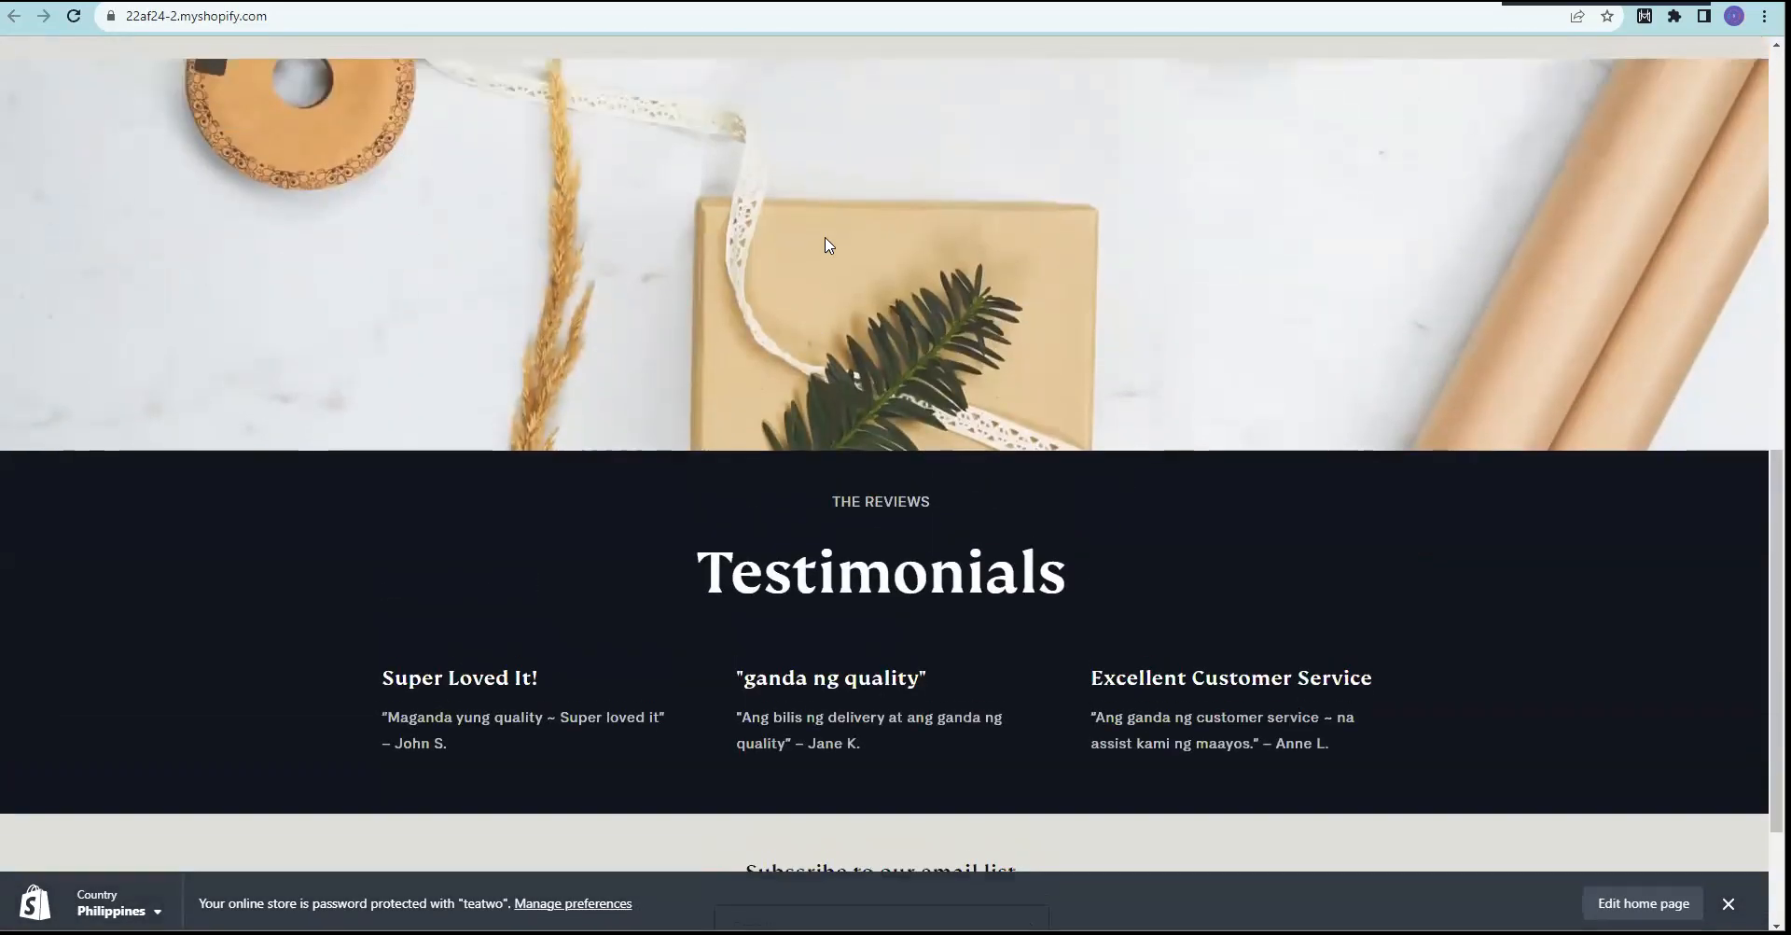
scroll(970, 473, "down", 2)
scroll(1200, 719, "up", 15)
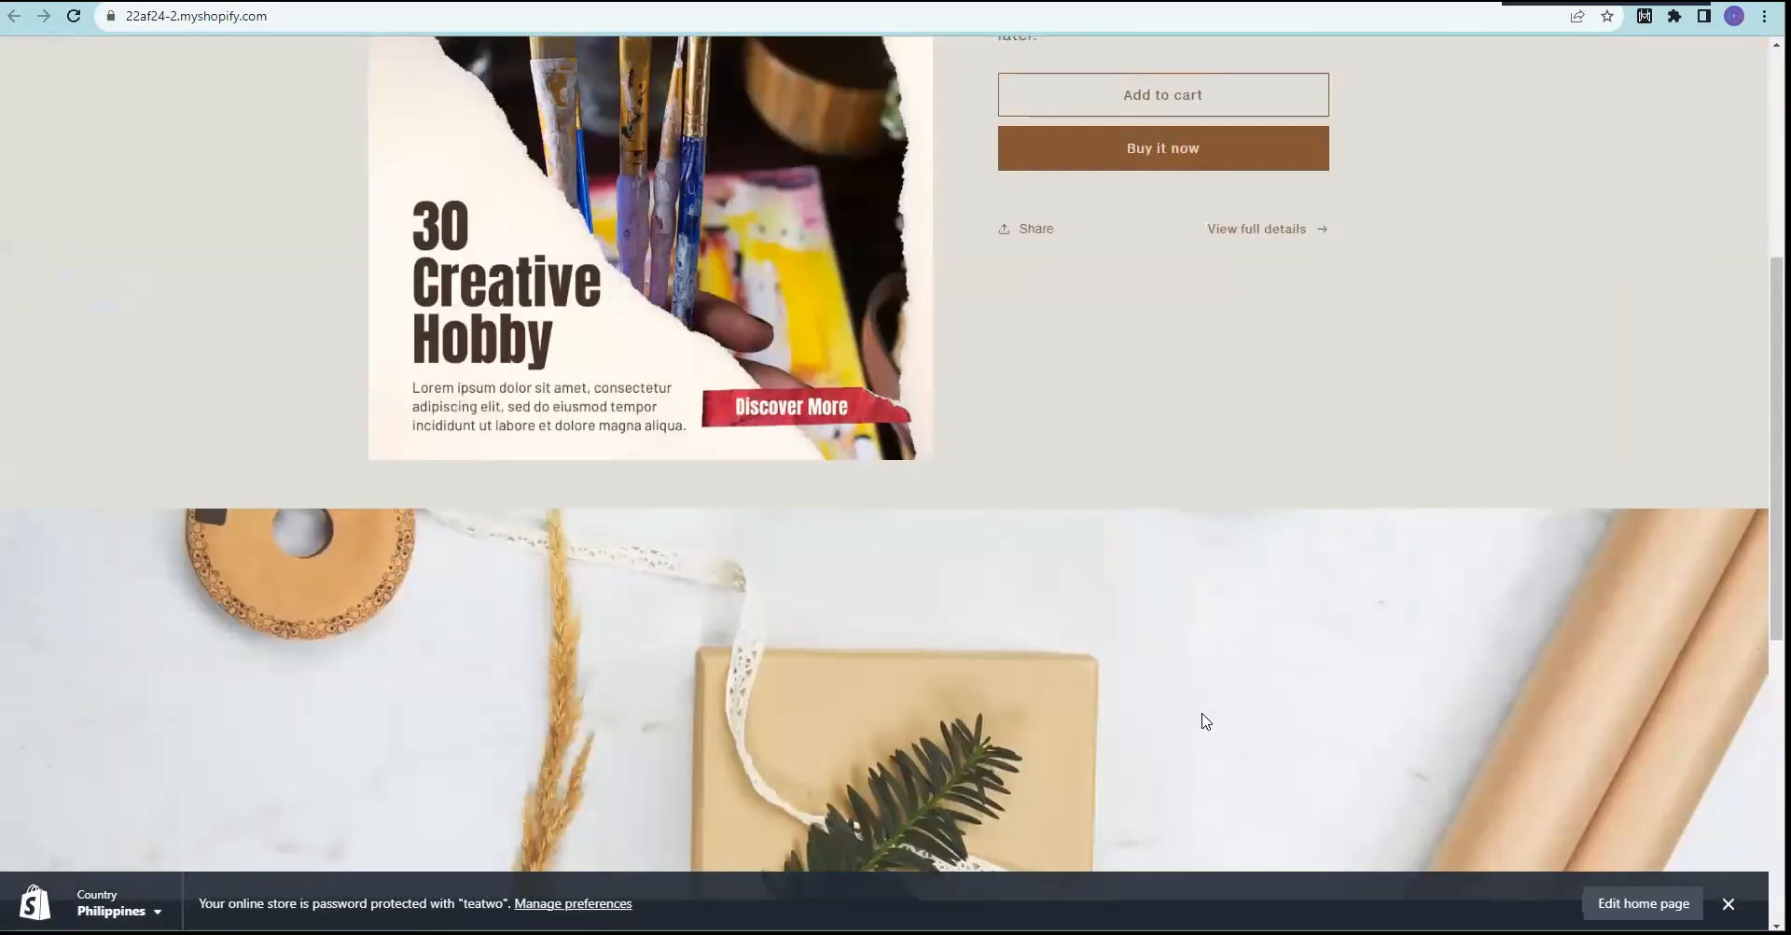
scroll(927, 566, "down", 10)
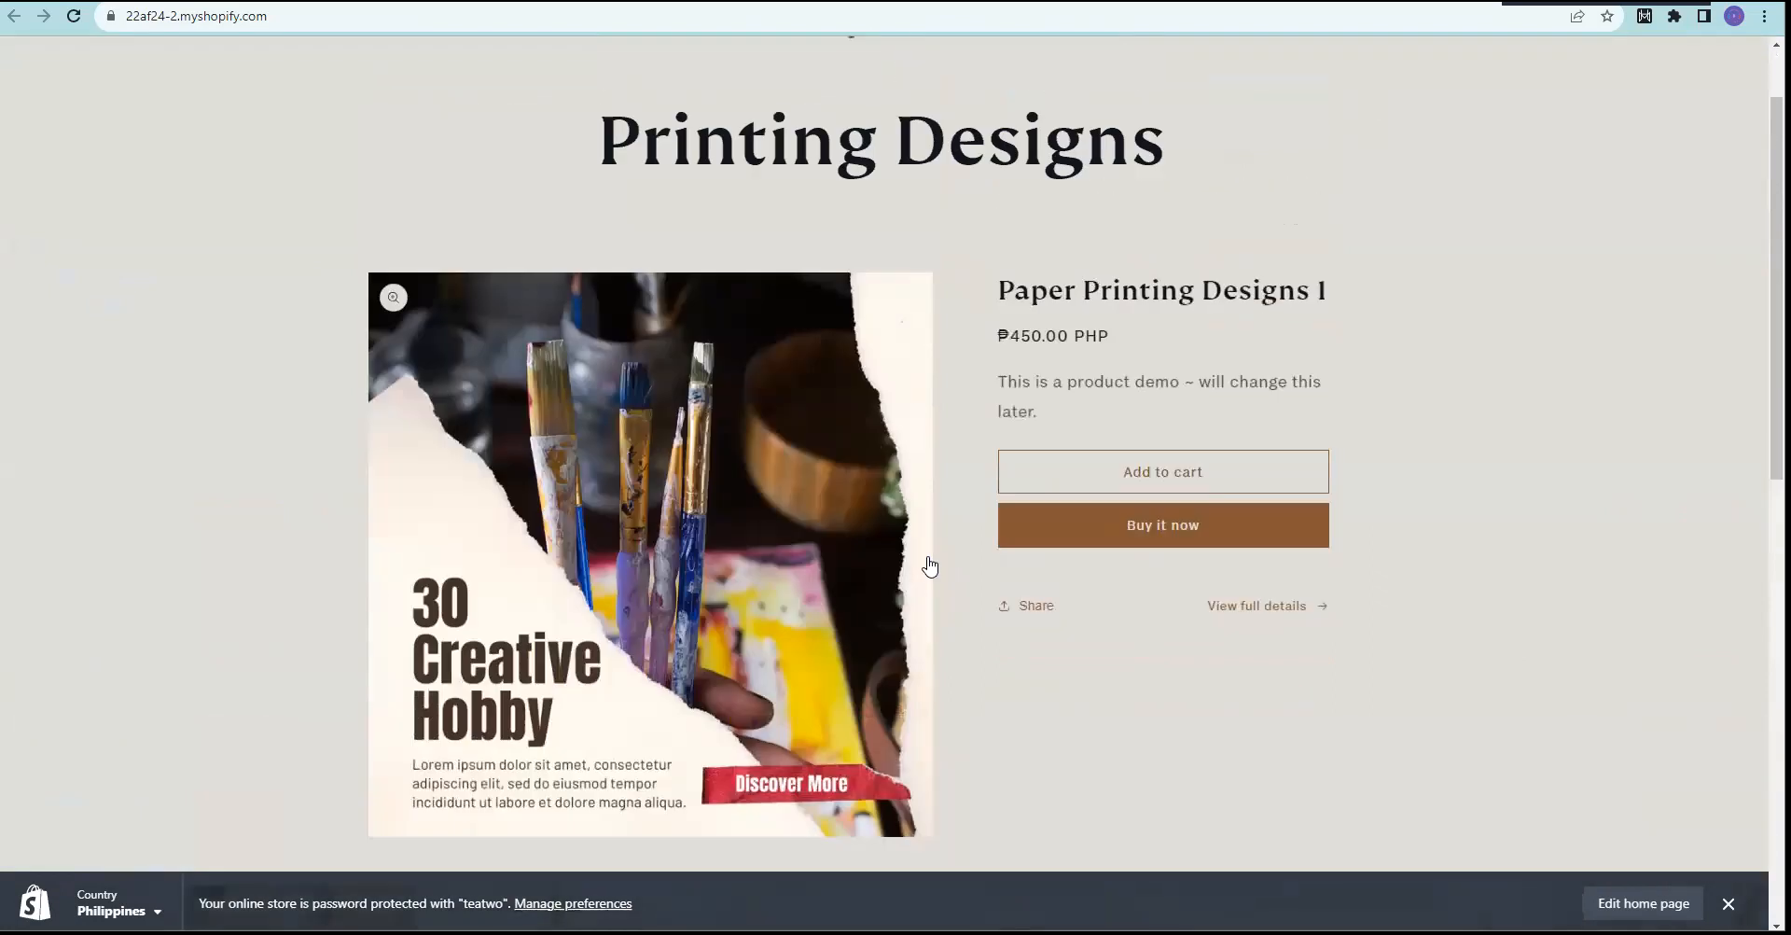
scroll(926, 565, "up", 10)
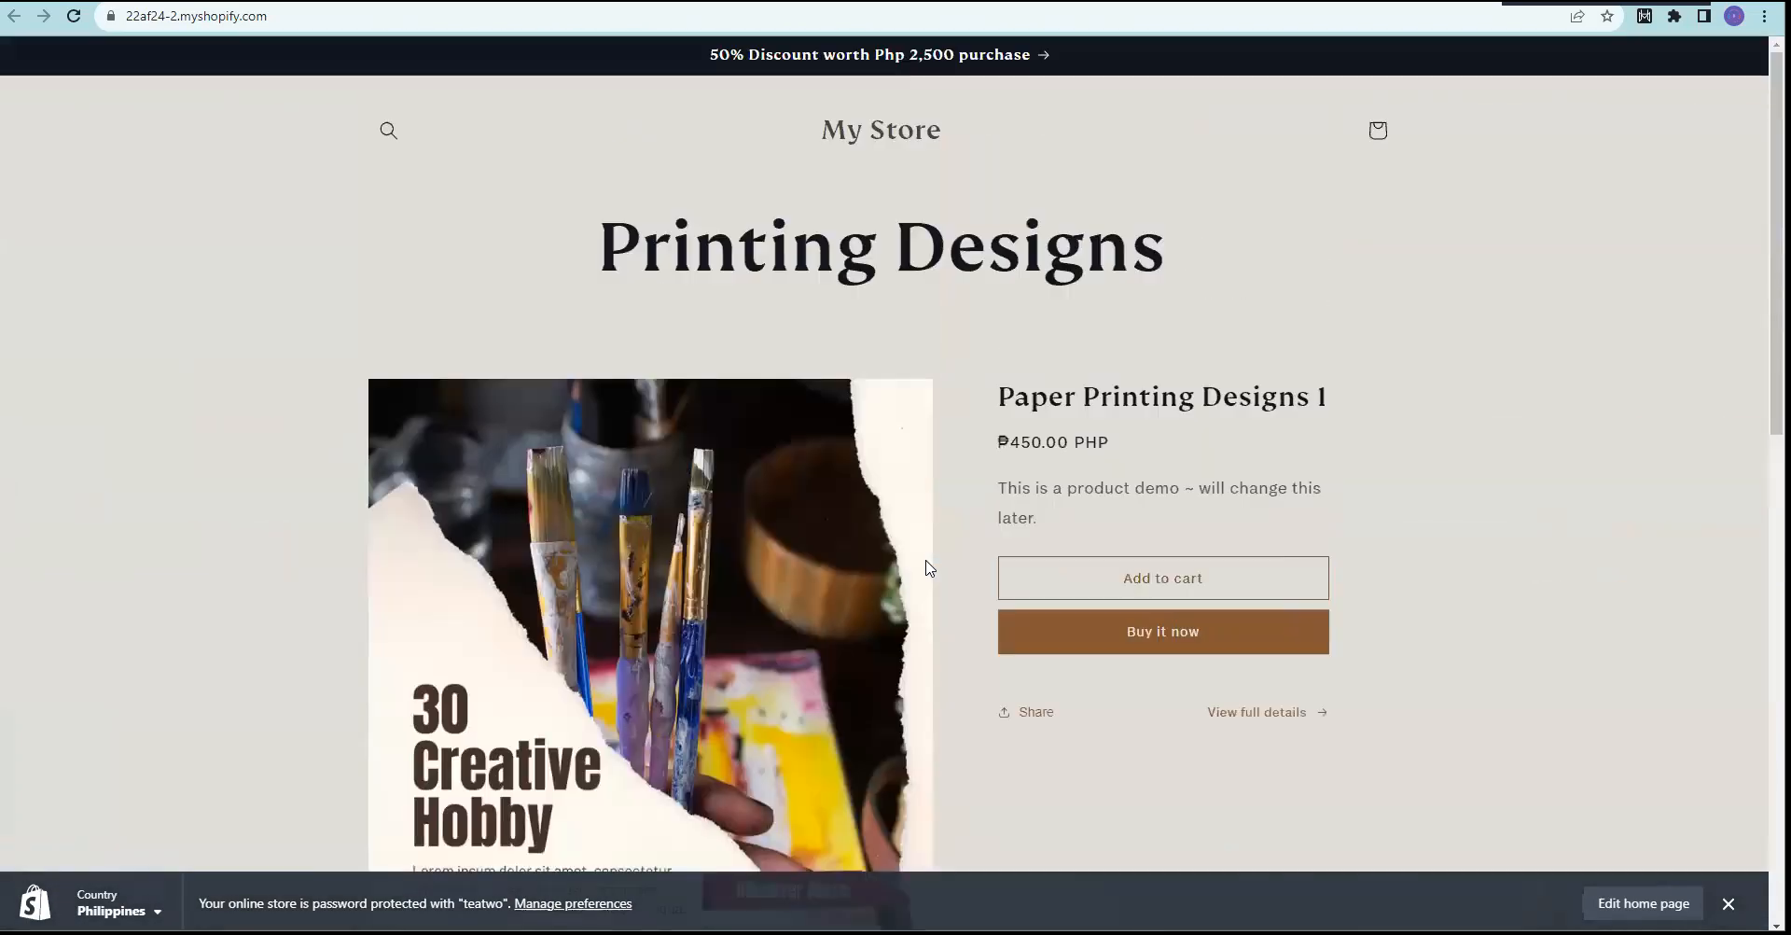
scroll(933, 566, "down", 5)
scroll(935, 563, "down", 2)
scroll(931, 576, "up", 3)
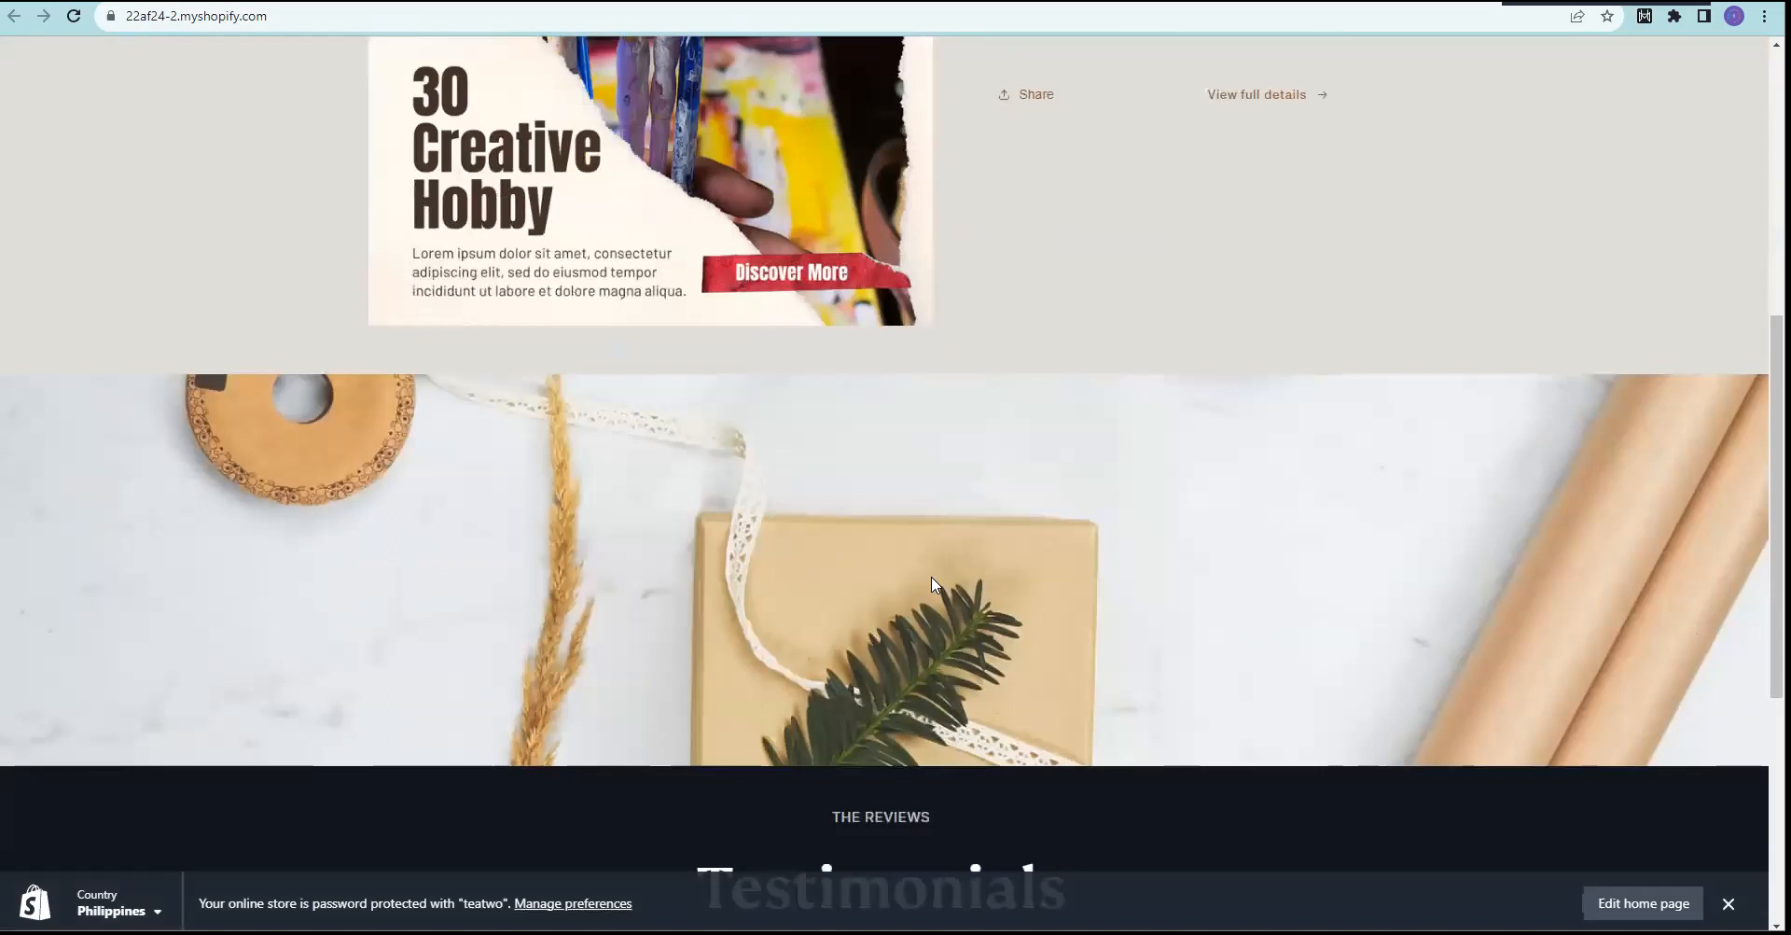
scroll(909, 475, "down", 1)
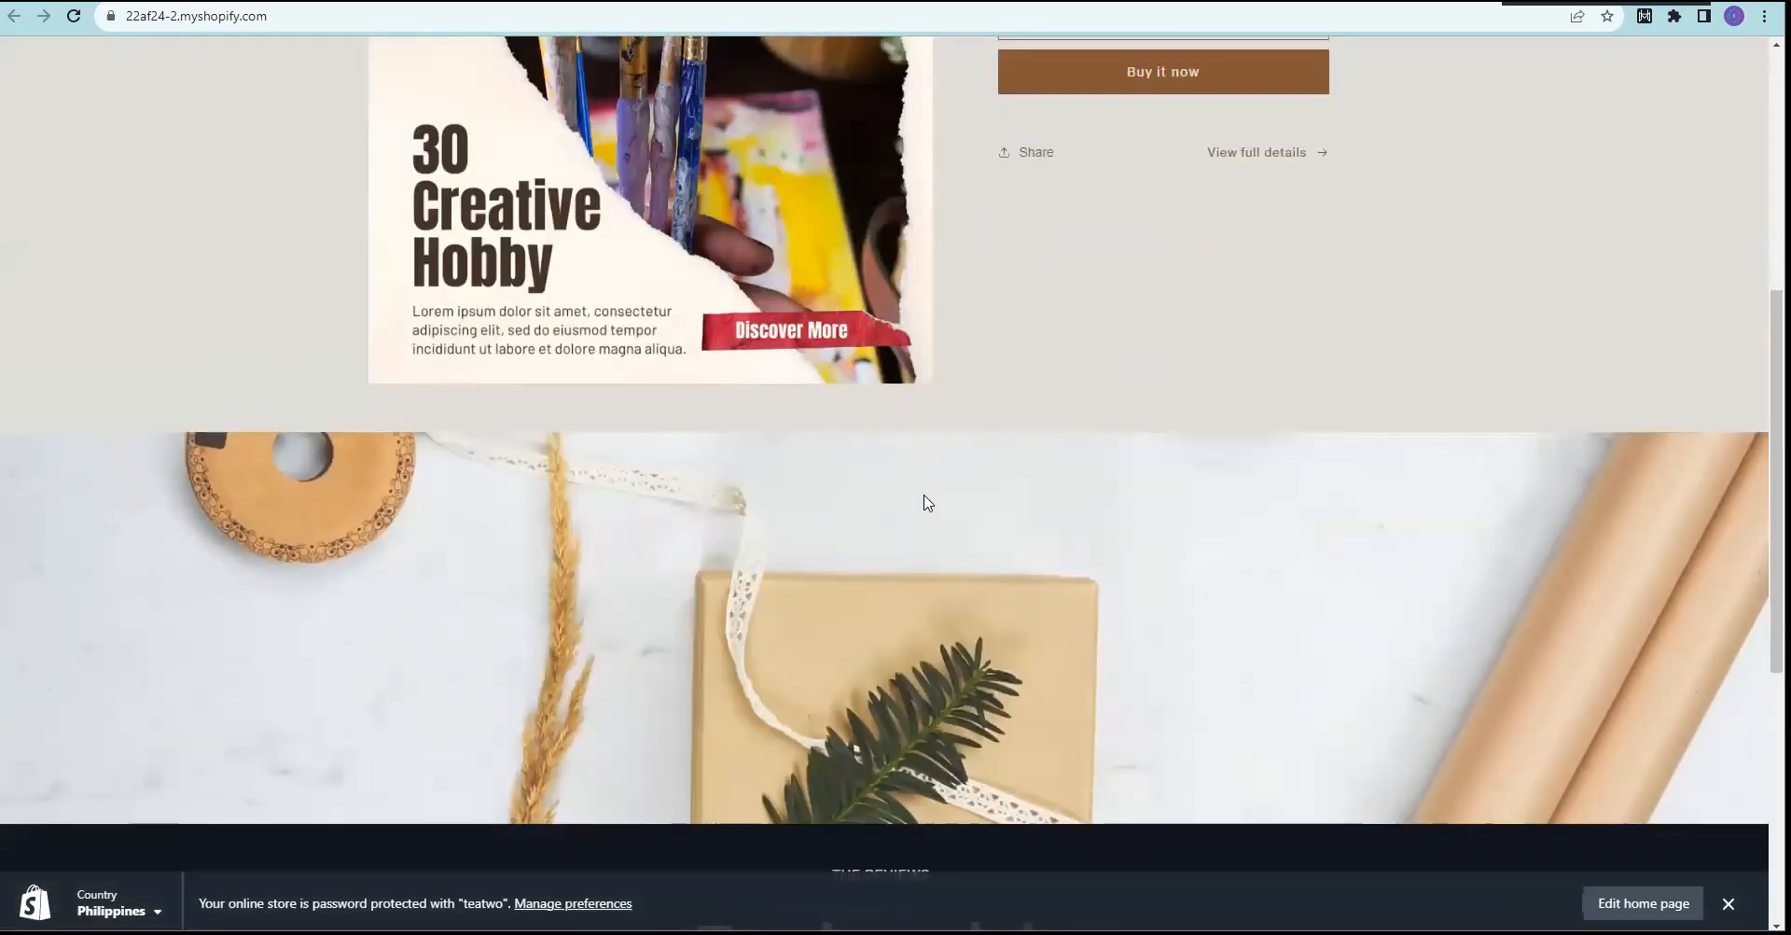
scroll(923, 500, "down", 4)
scroll(840, 406, "up", 5)
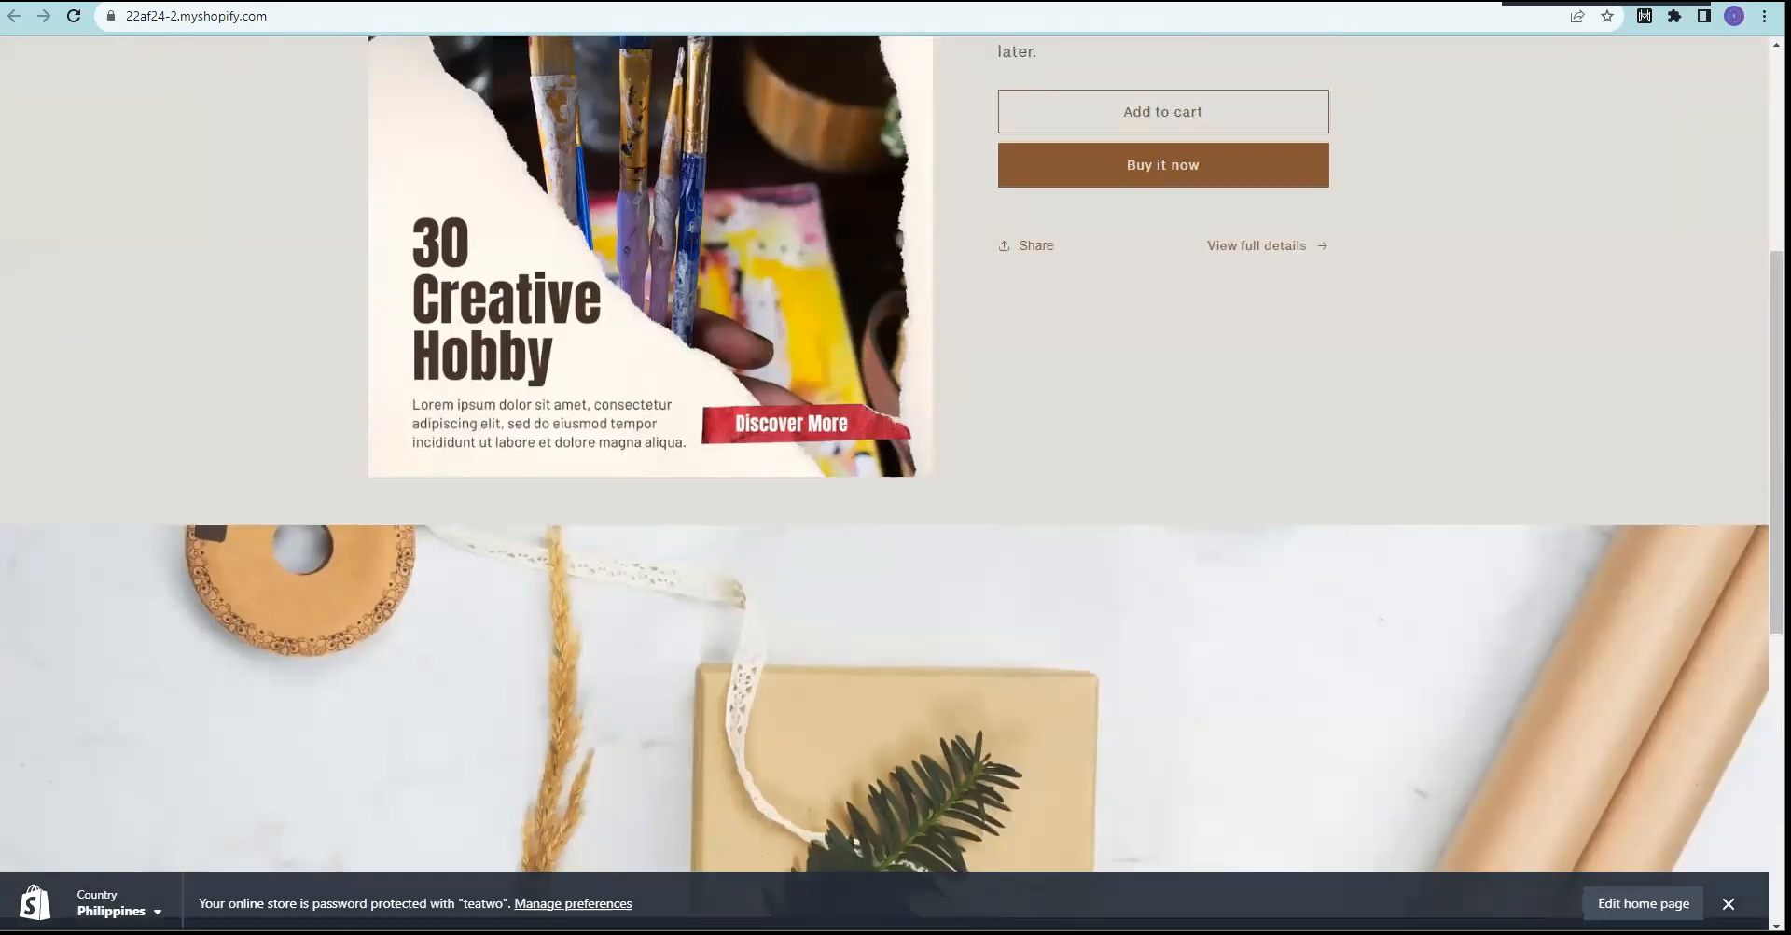
key("ctrl+shift+Tab")
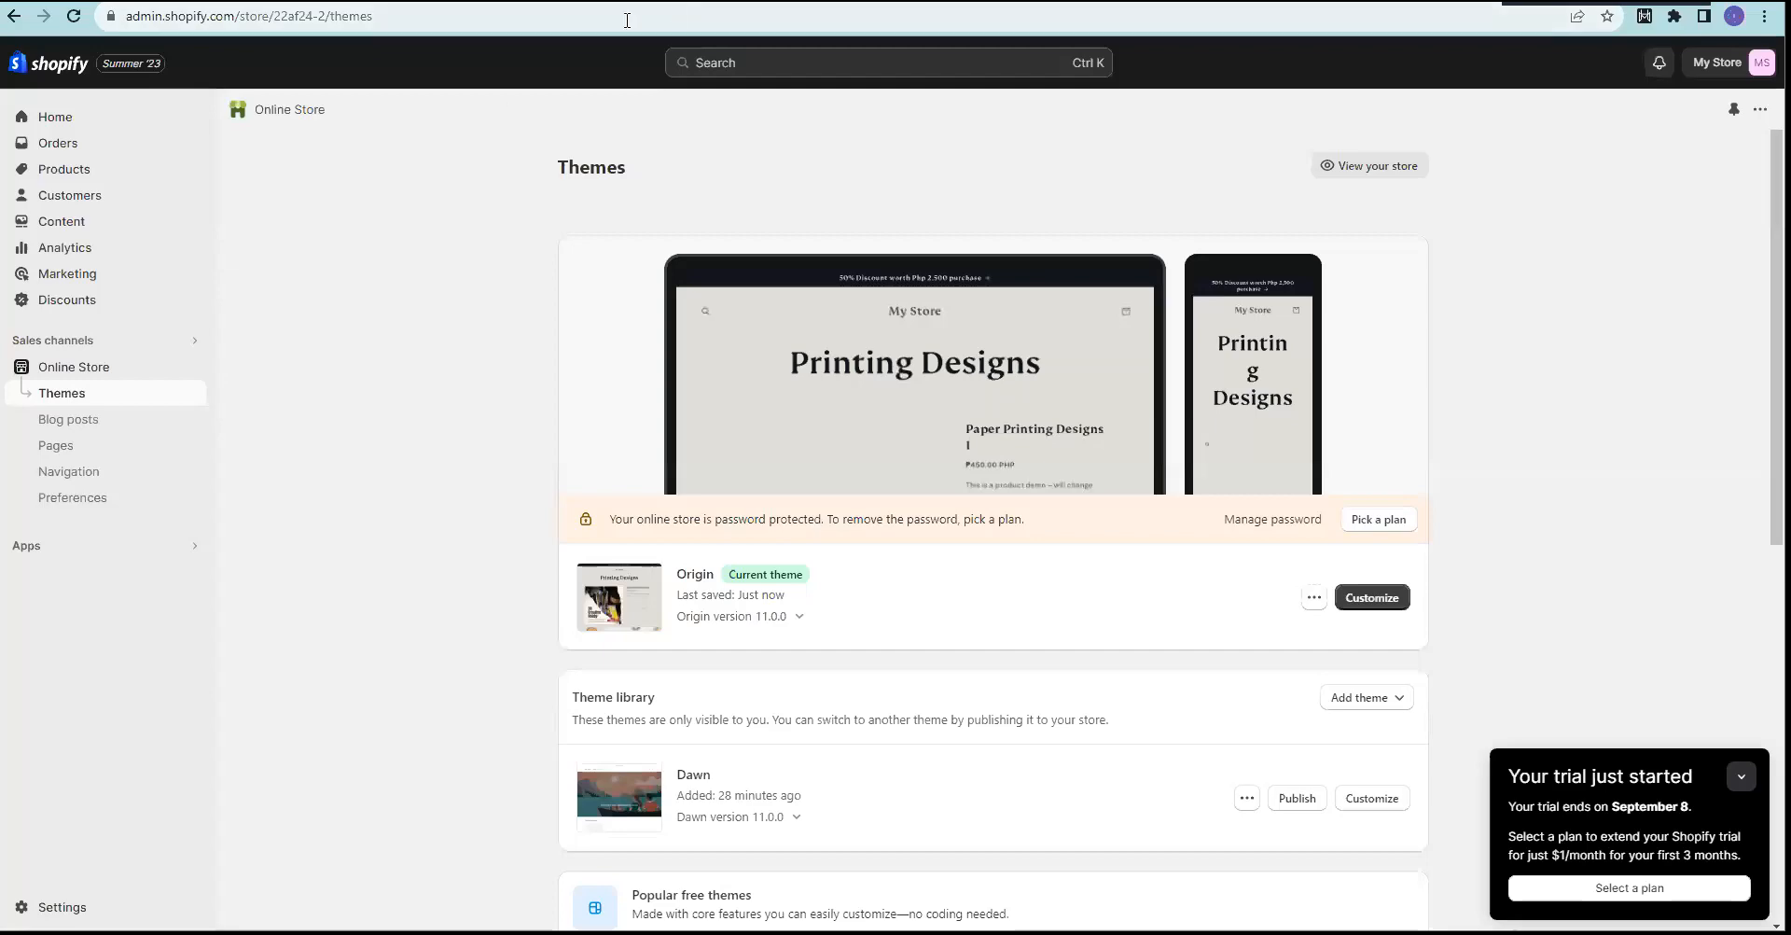
left_click(191, 368)
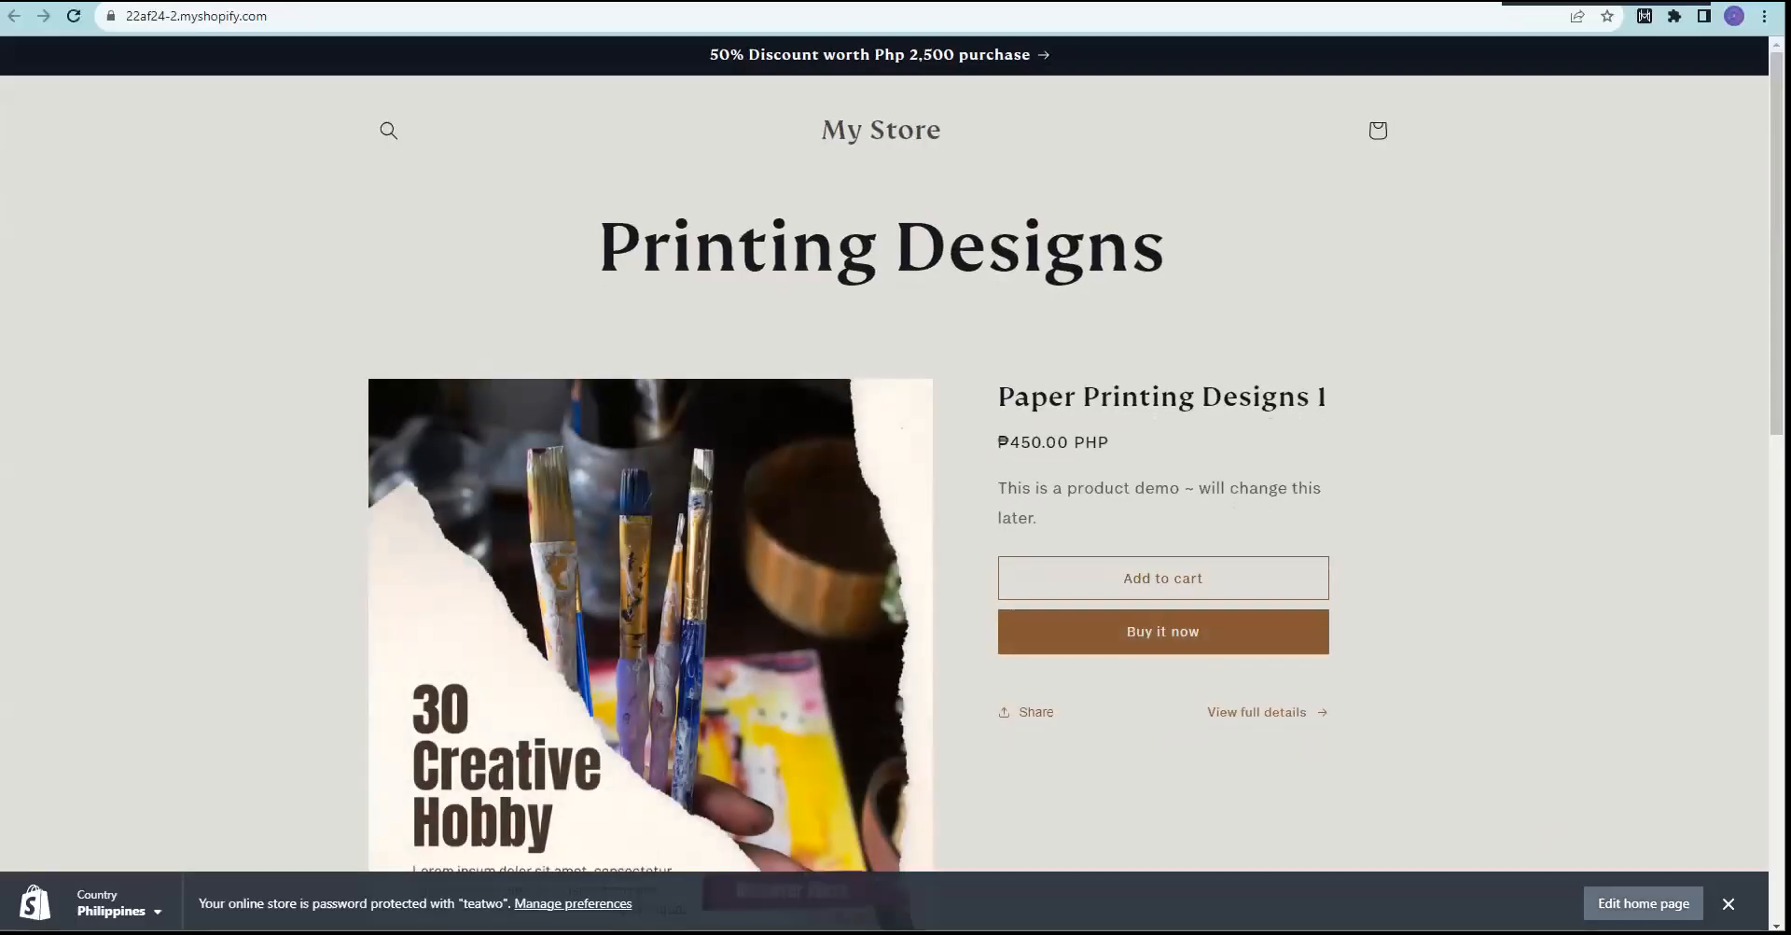
Step: Reopen the Home page in the theme editor after checking the live storefront's discount bar
left_click(1643, 903)
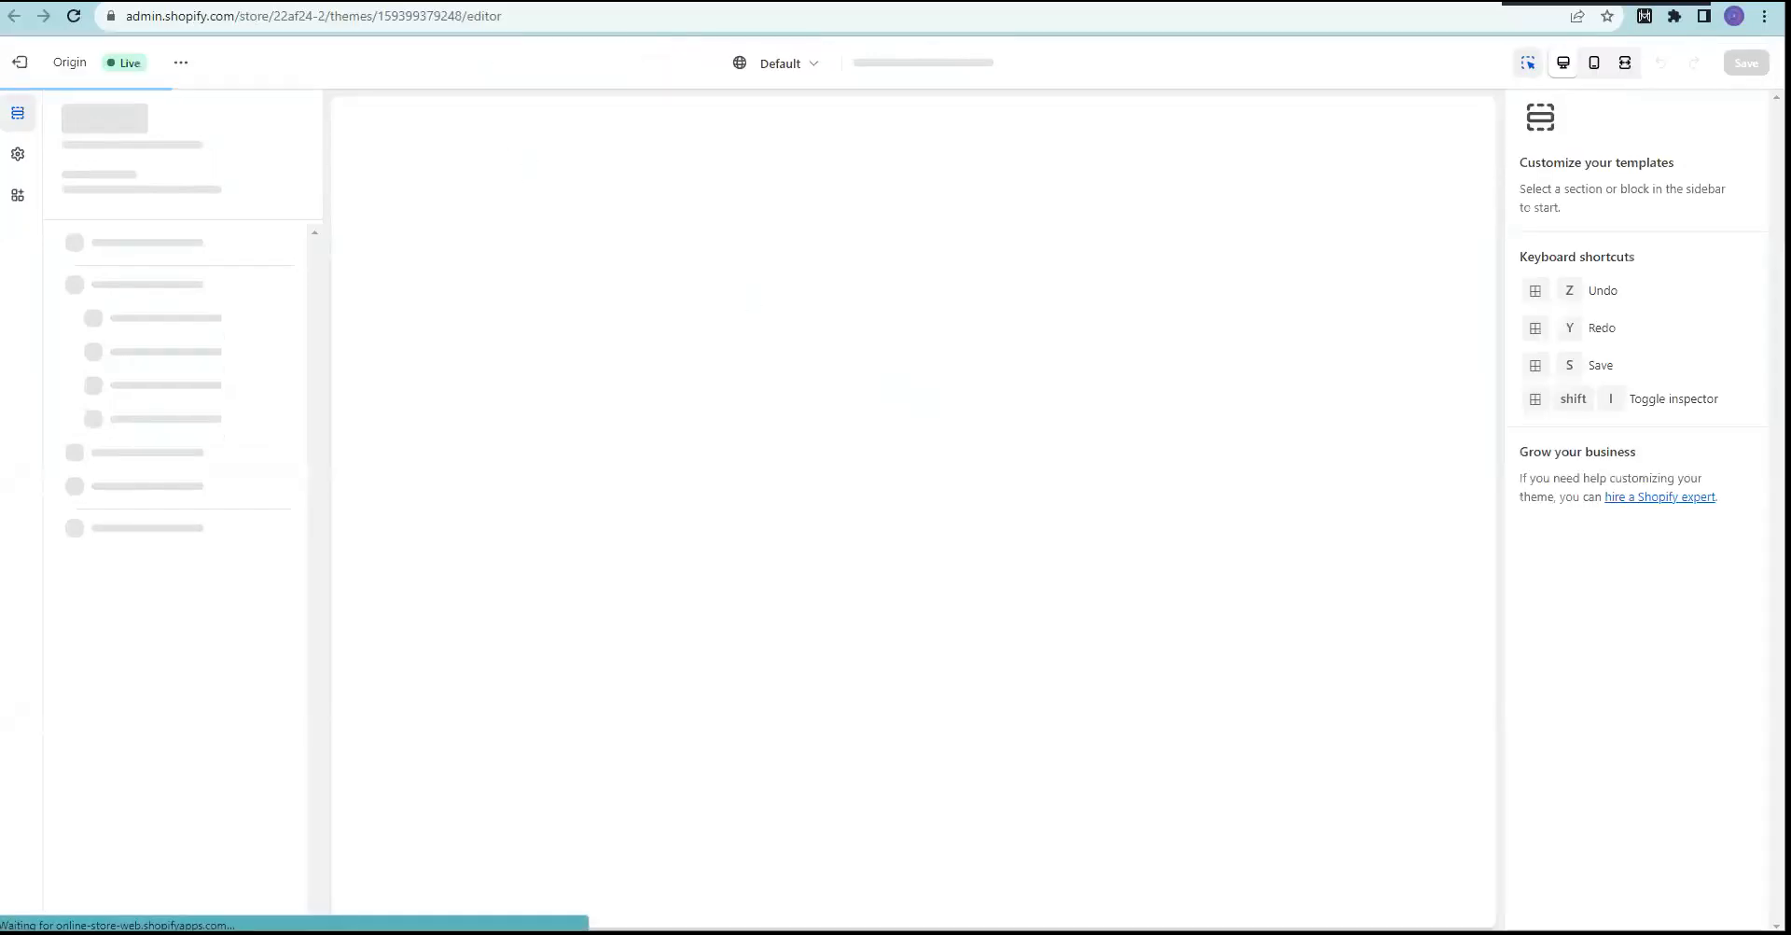
key("ctrl+Tab")
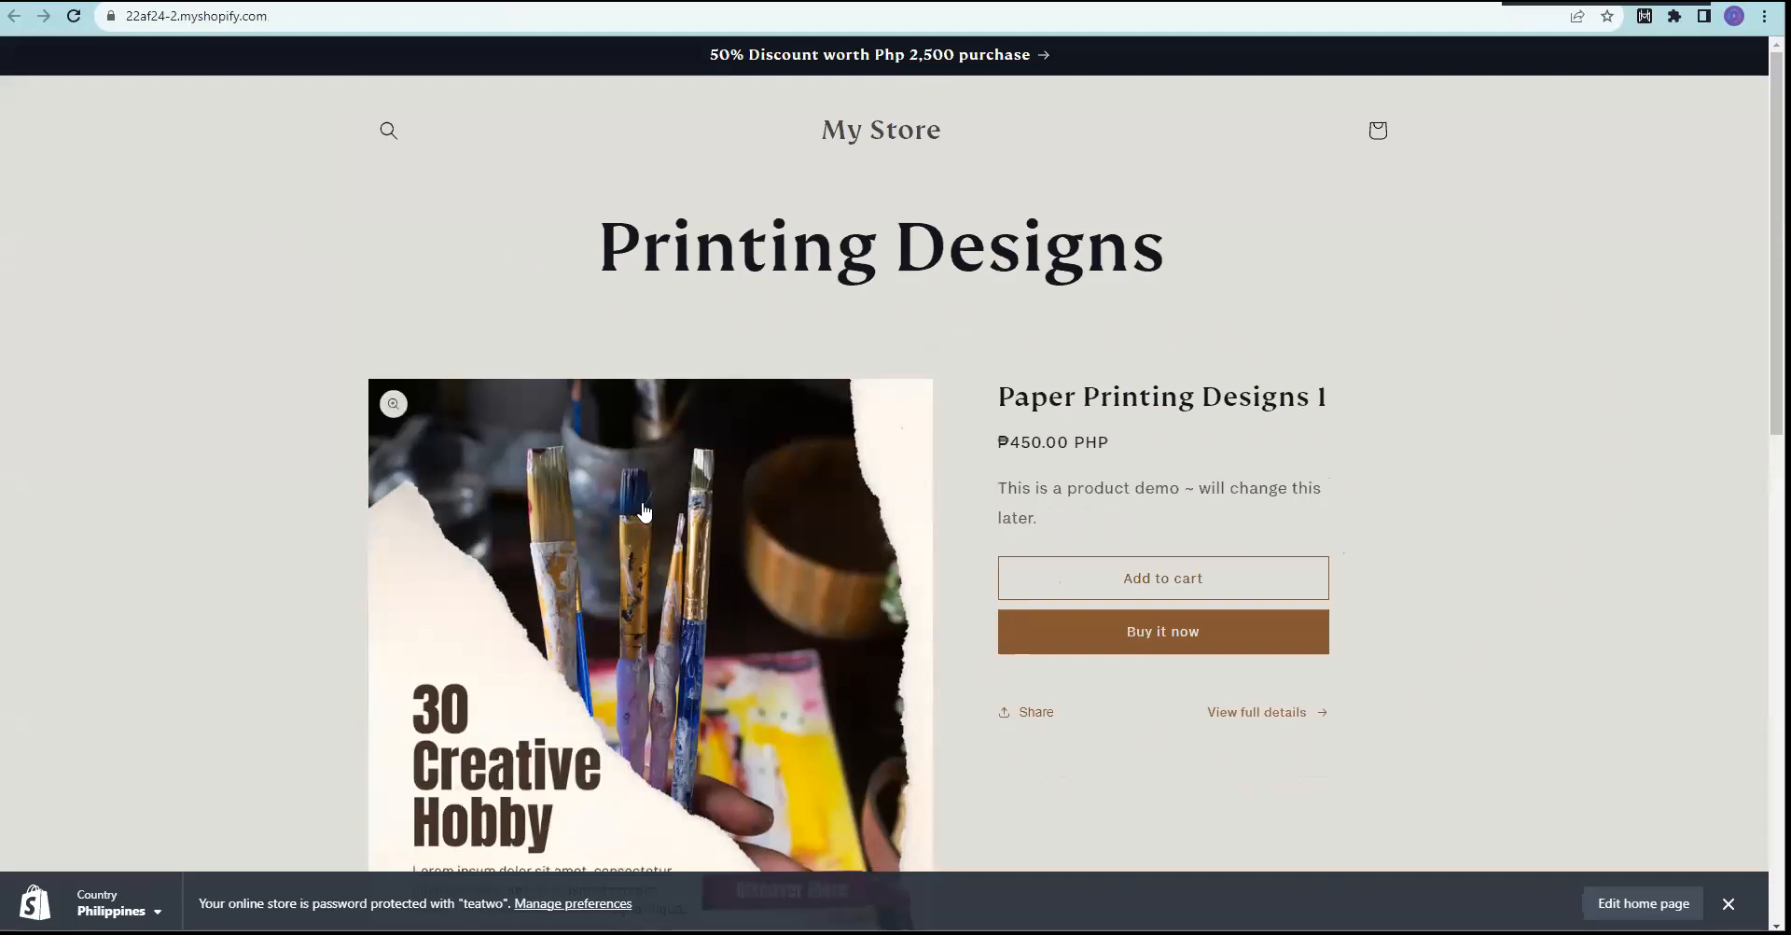
scroll(580, 479, "down", 11)
scroll(509, 453, "up", 3)
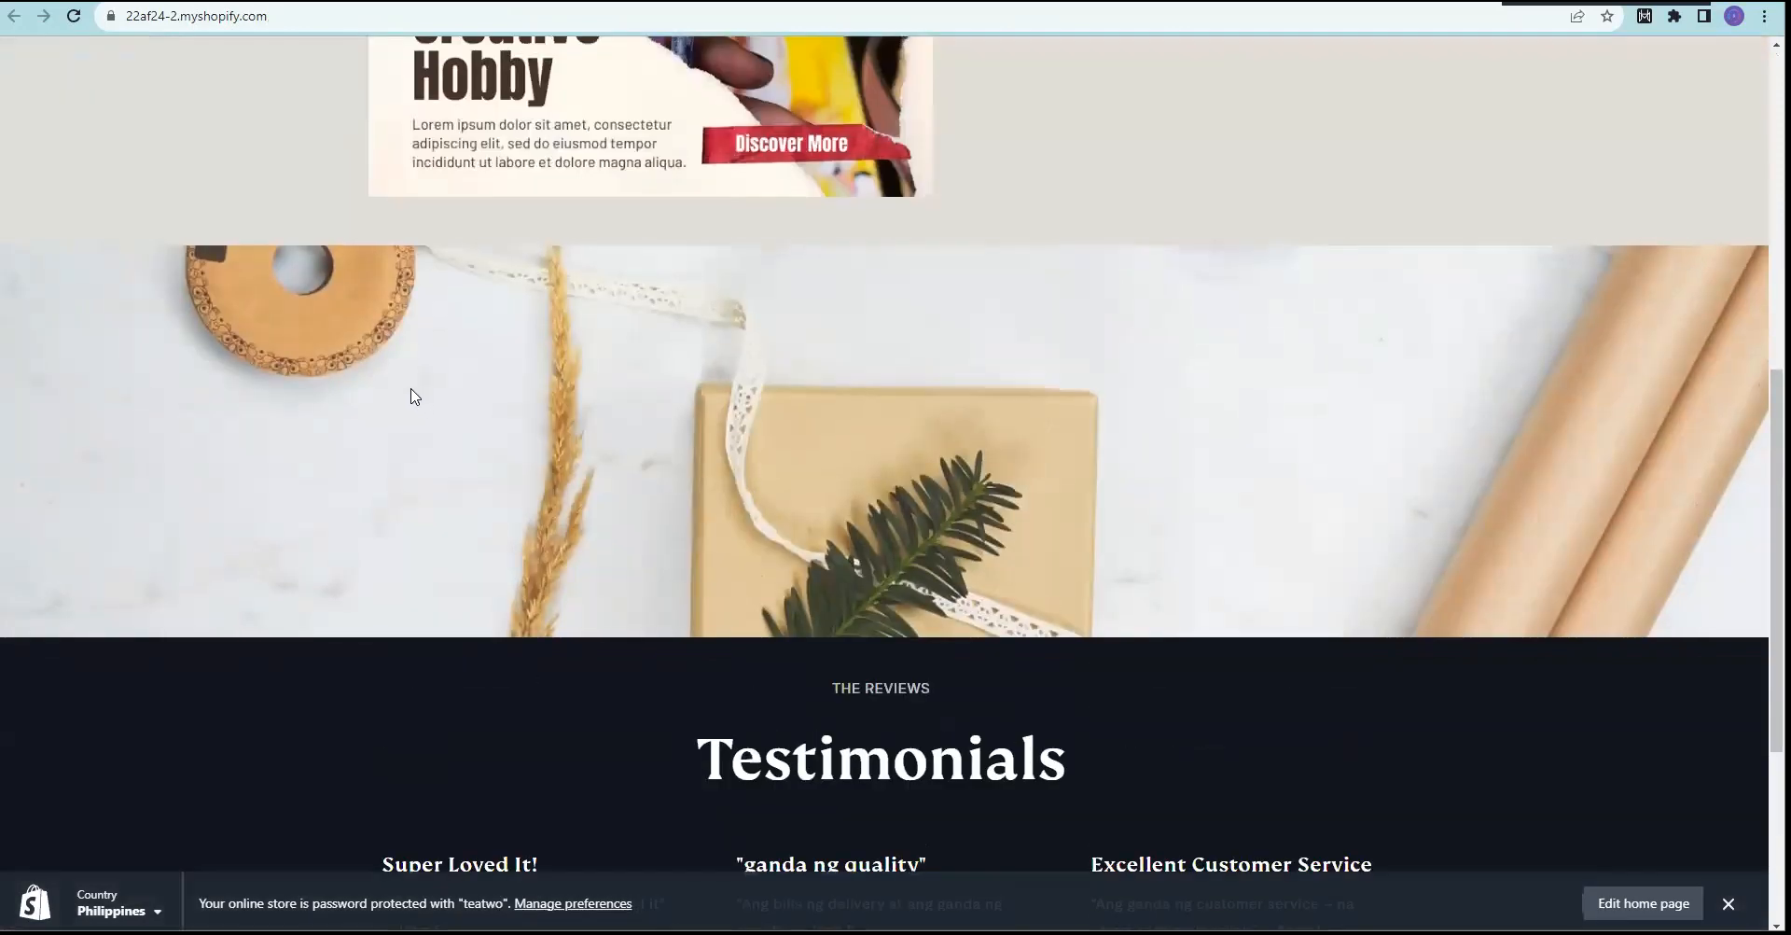
scroll(507, 619, "down", 4)
scroll(719, 647, "up", 1)
scroll(716, 684, "down", 1)
scroll(695, 560, "up", 12)
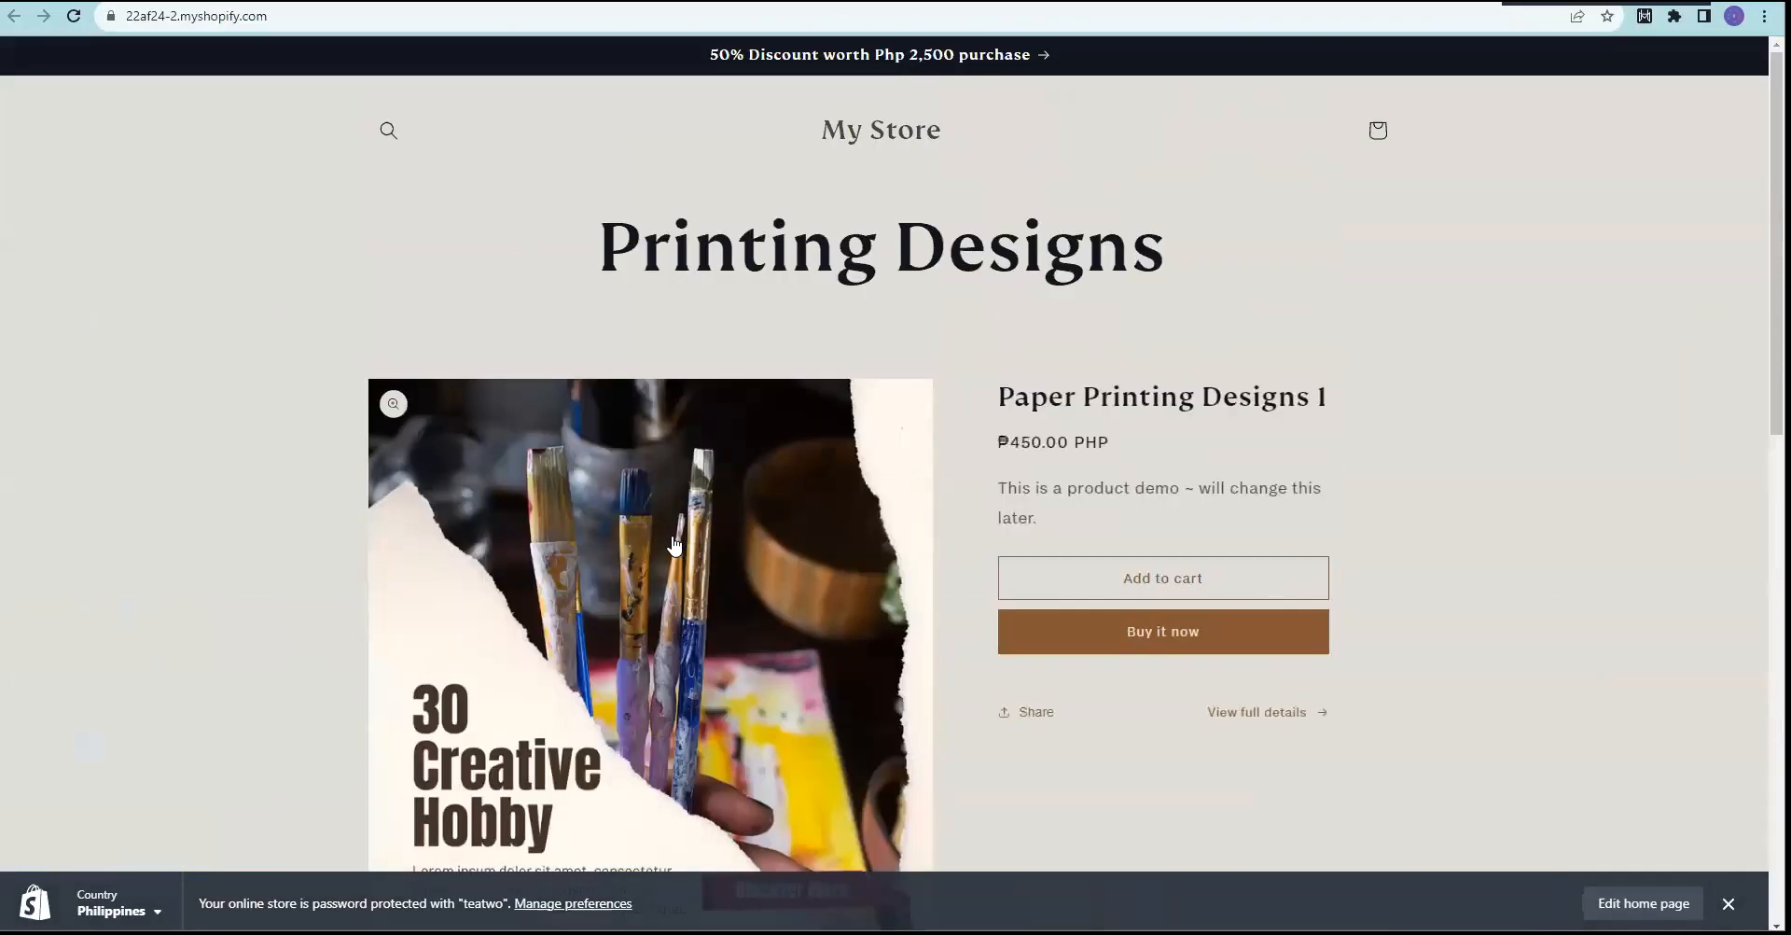
scroll(584, 467, "down", 12)
scroll(633, 679, "up", 9)
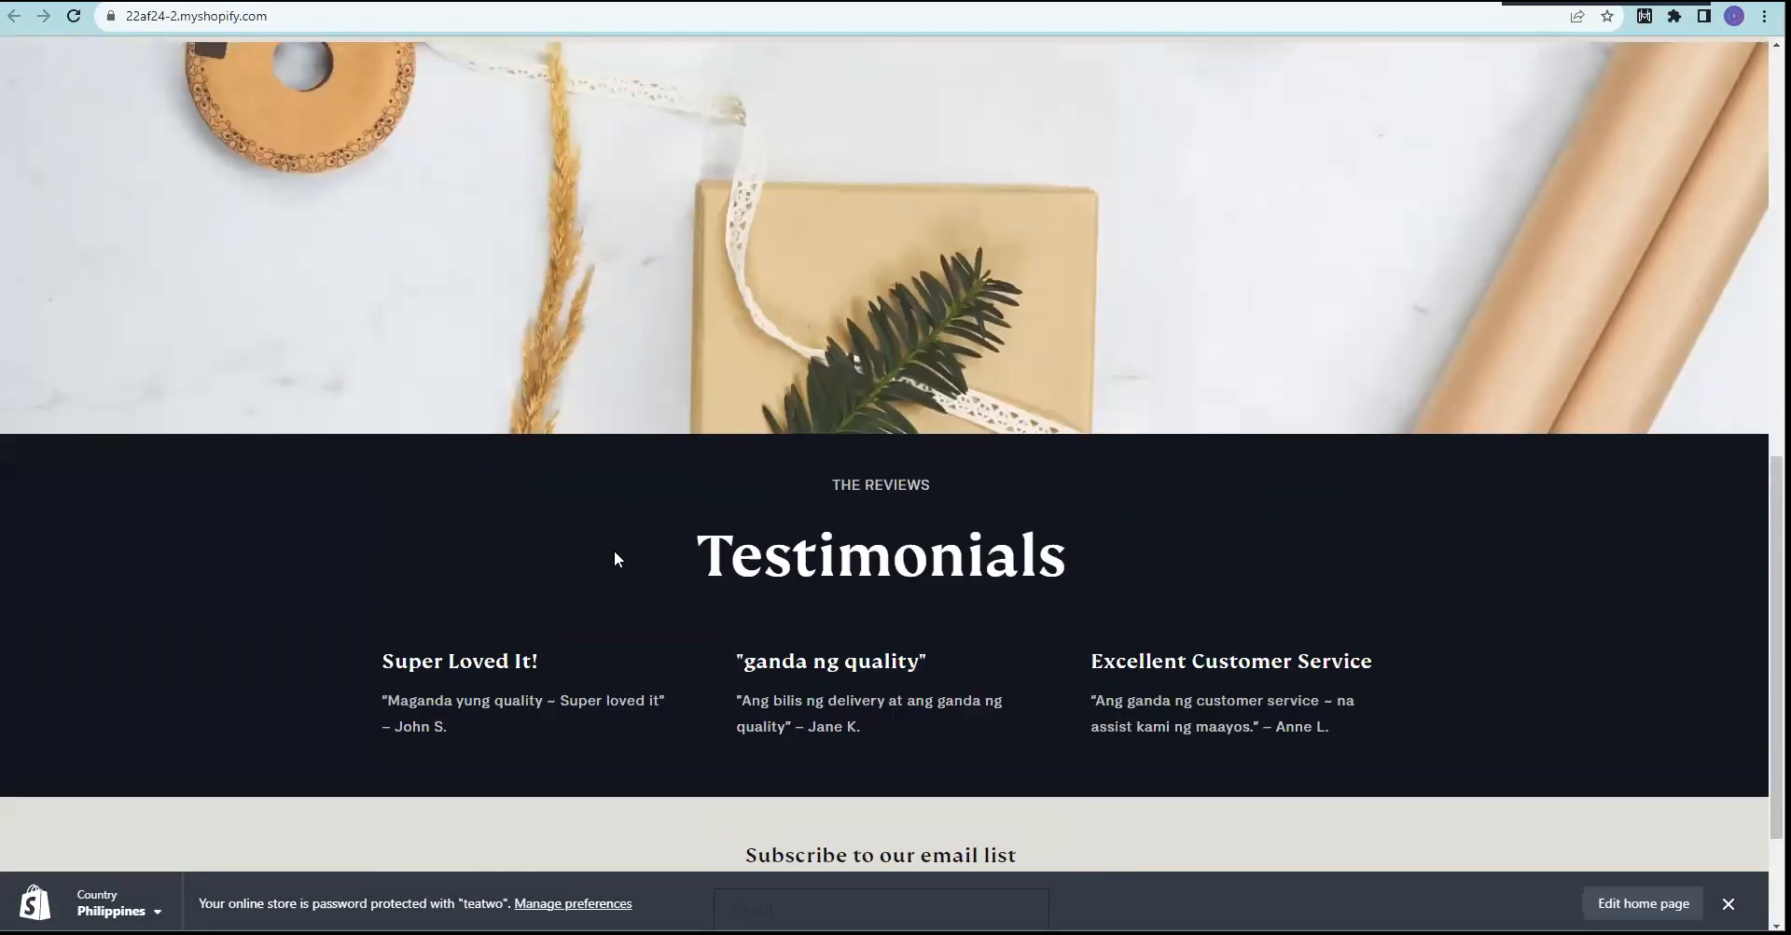
scroll(663, 608, "down", 1)
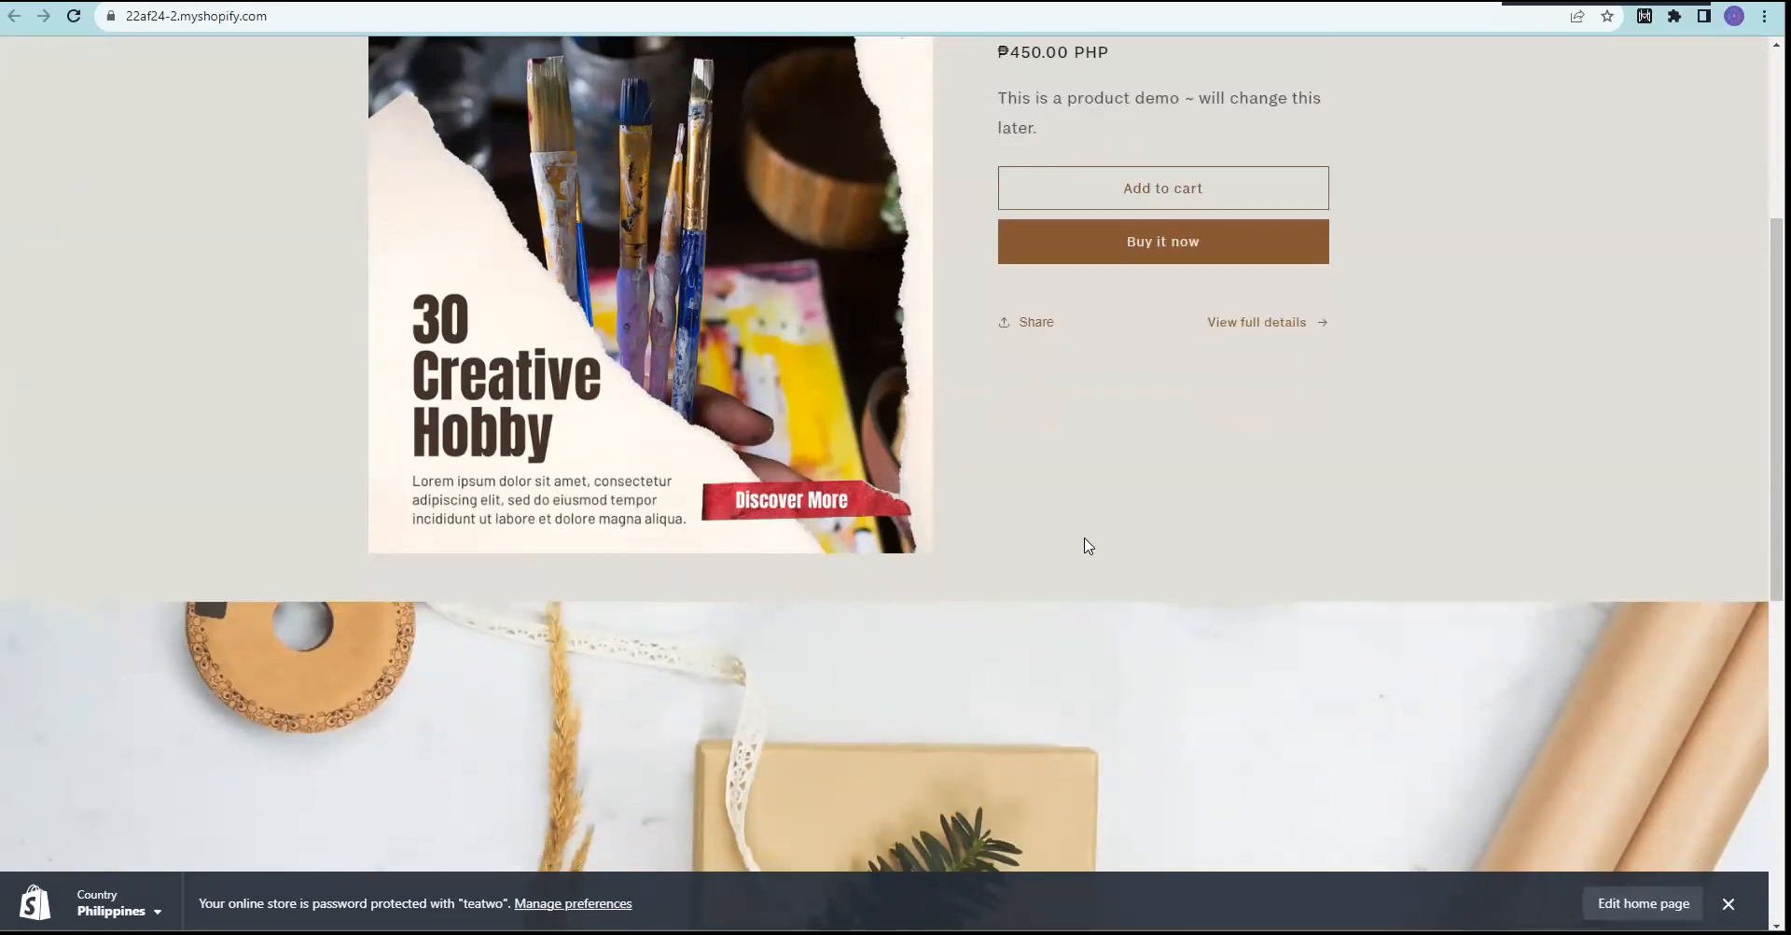
left_click(1644, 903)
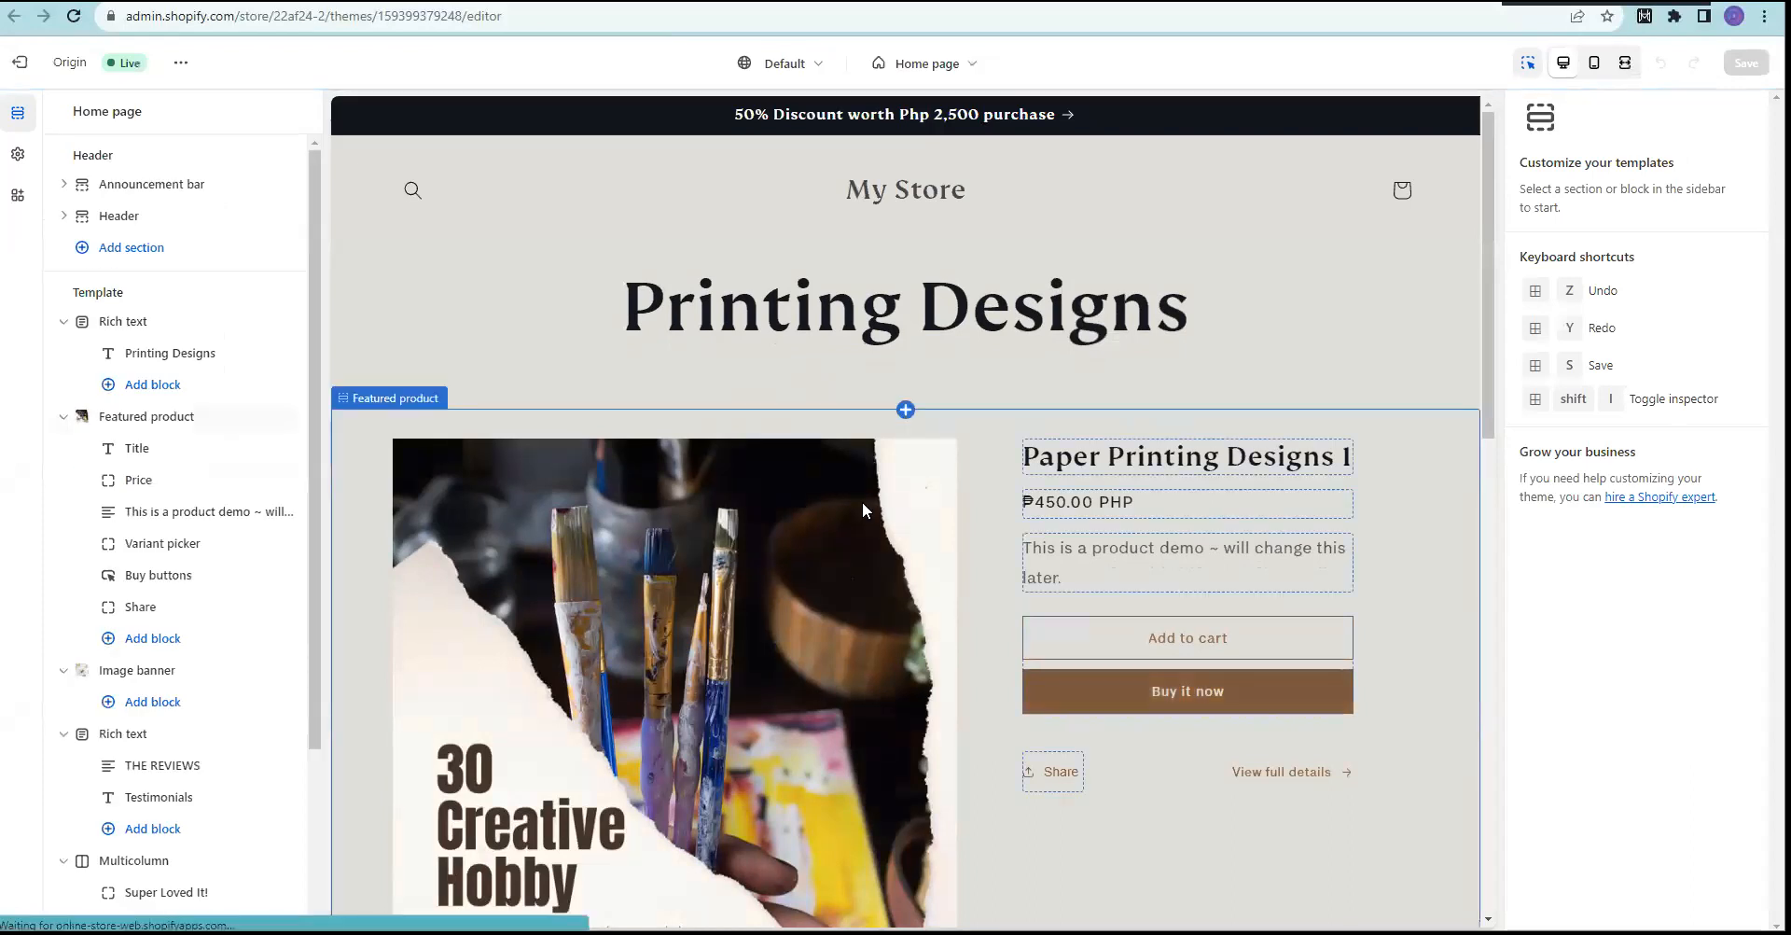
scroll(866, 512, "down", 5)
Step: Insert a Video section directly below the Featured product section
scroll(857, 521, "down", 2)
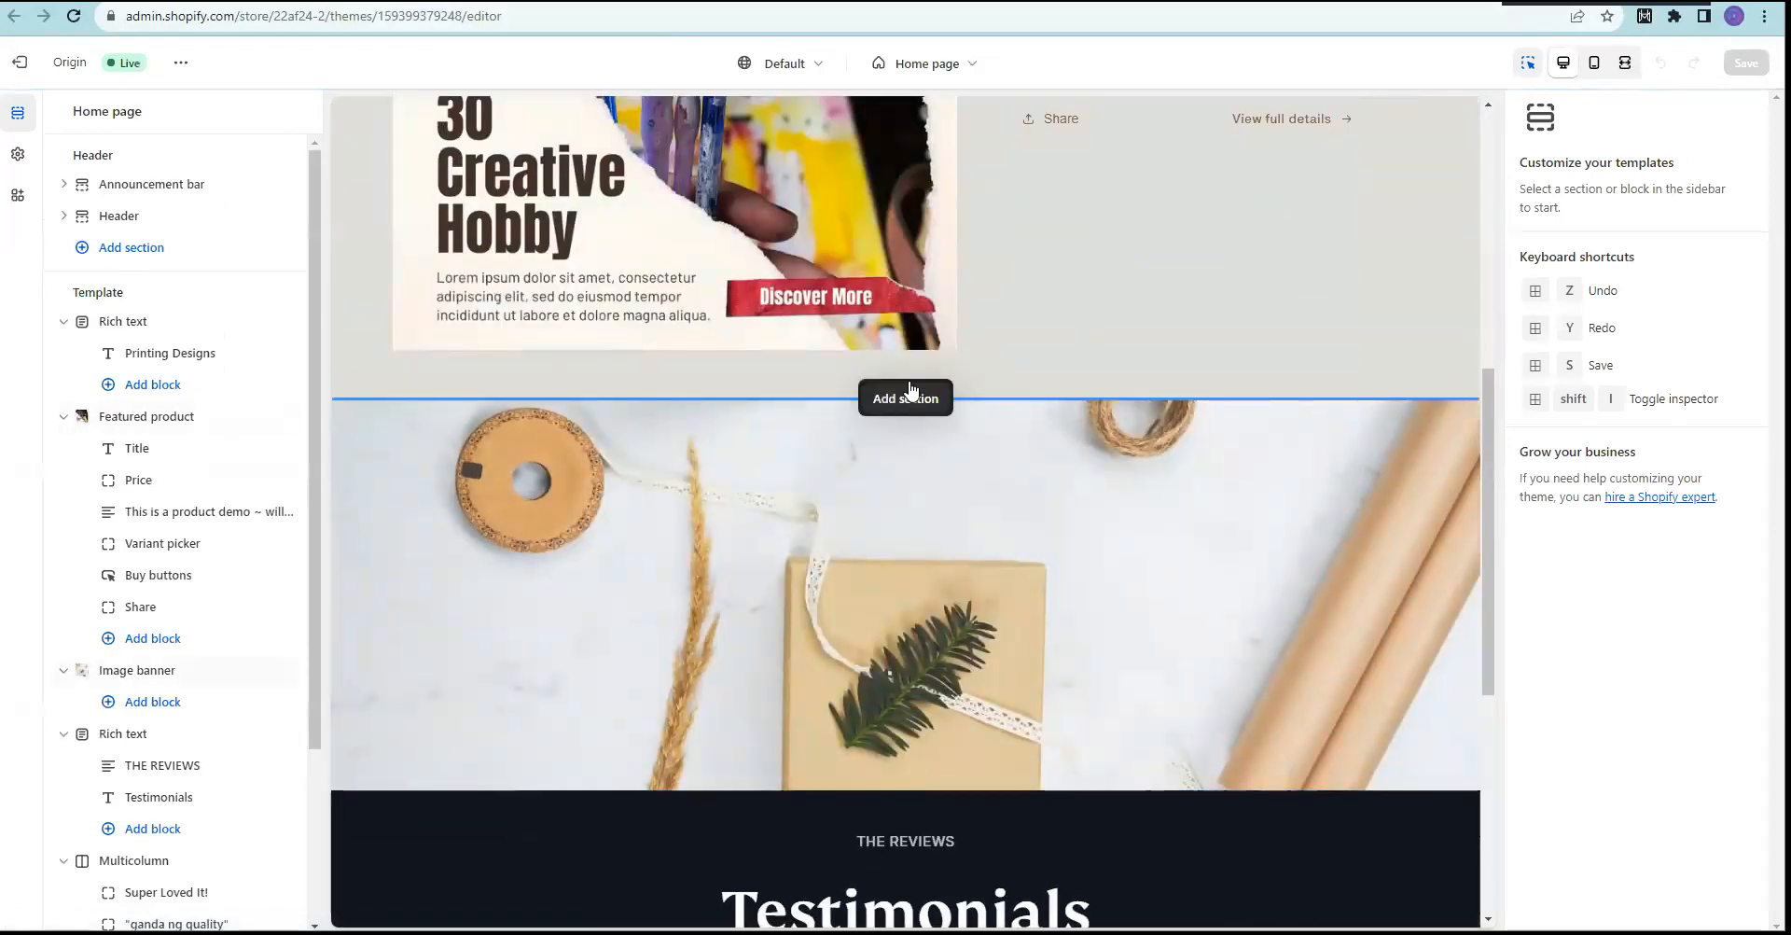
scroll(623, 230, "up", 4)
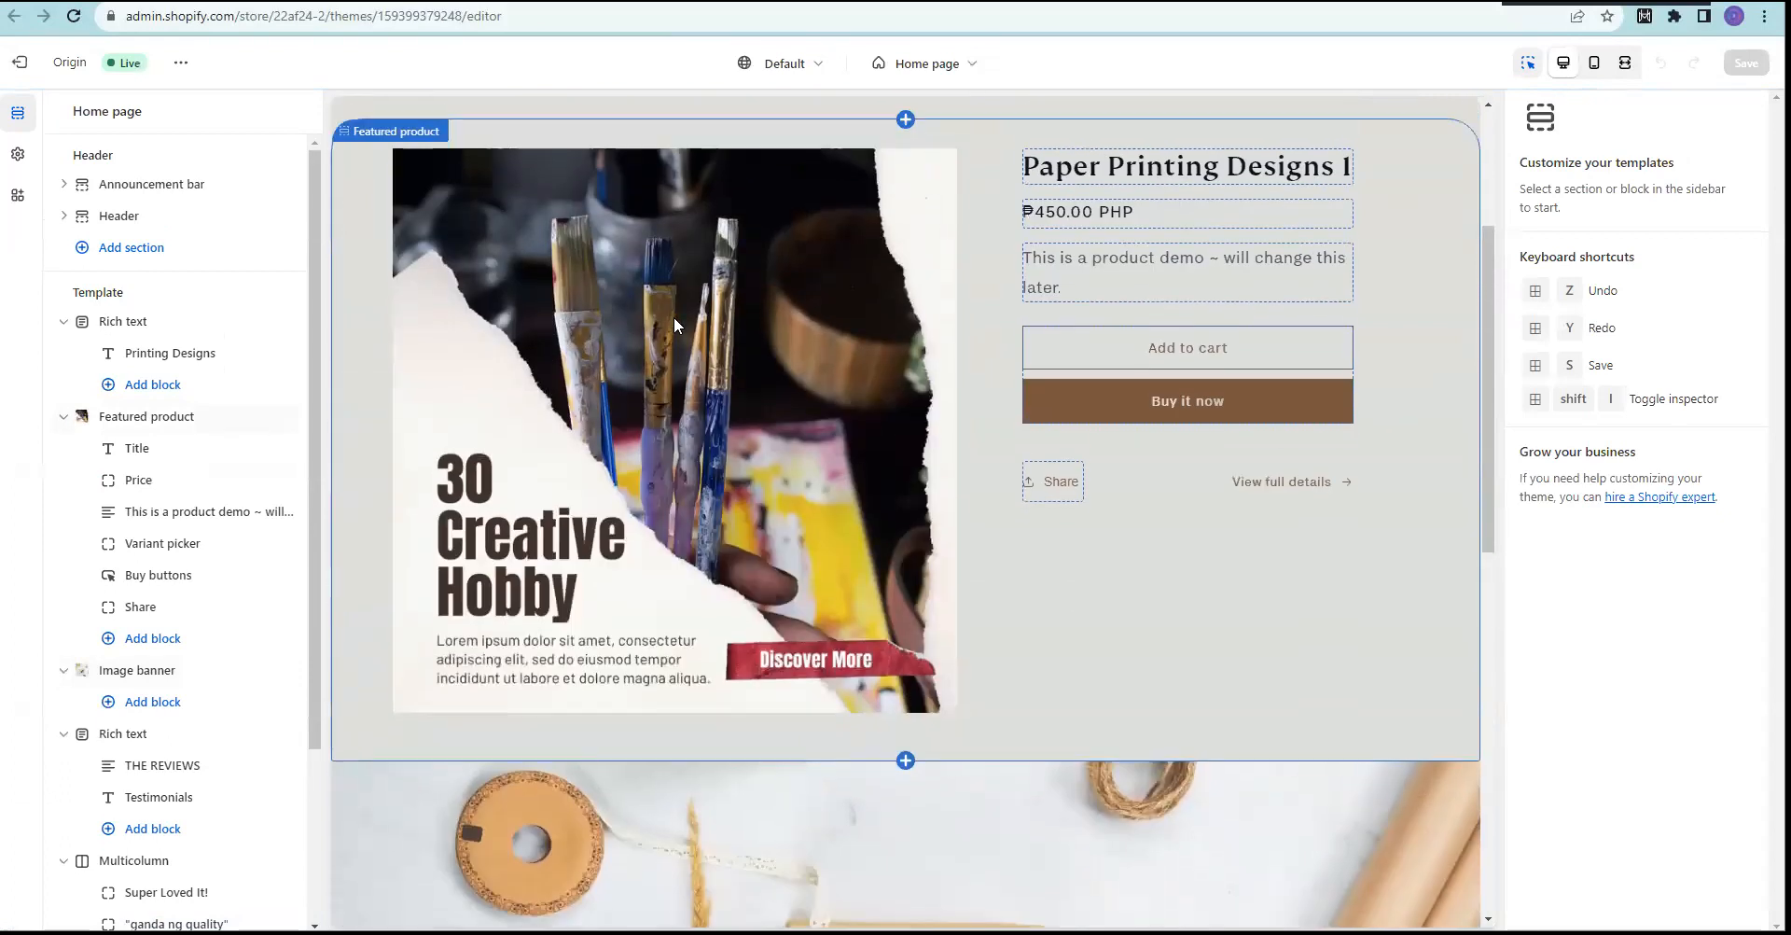
scroll(833, 718, "down", 4)
scroll(810, 704, "up", 2)
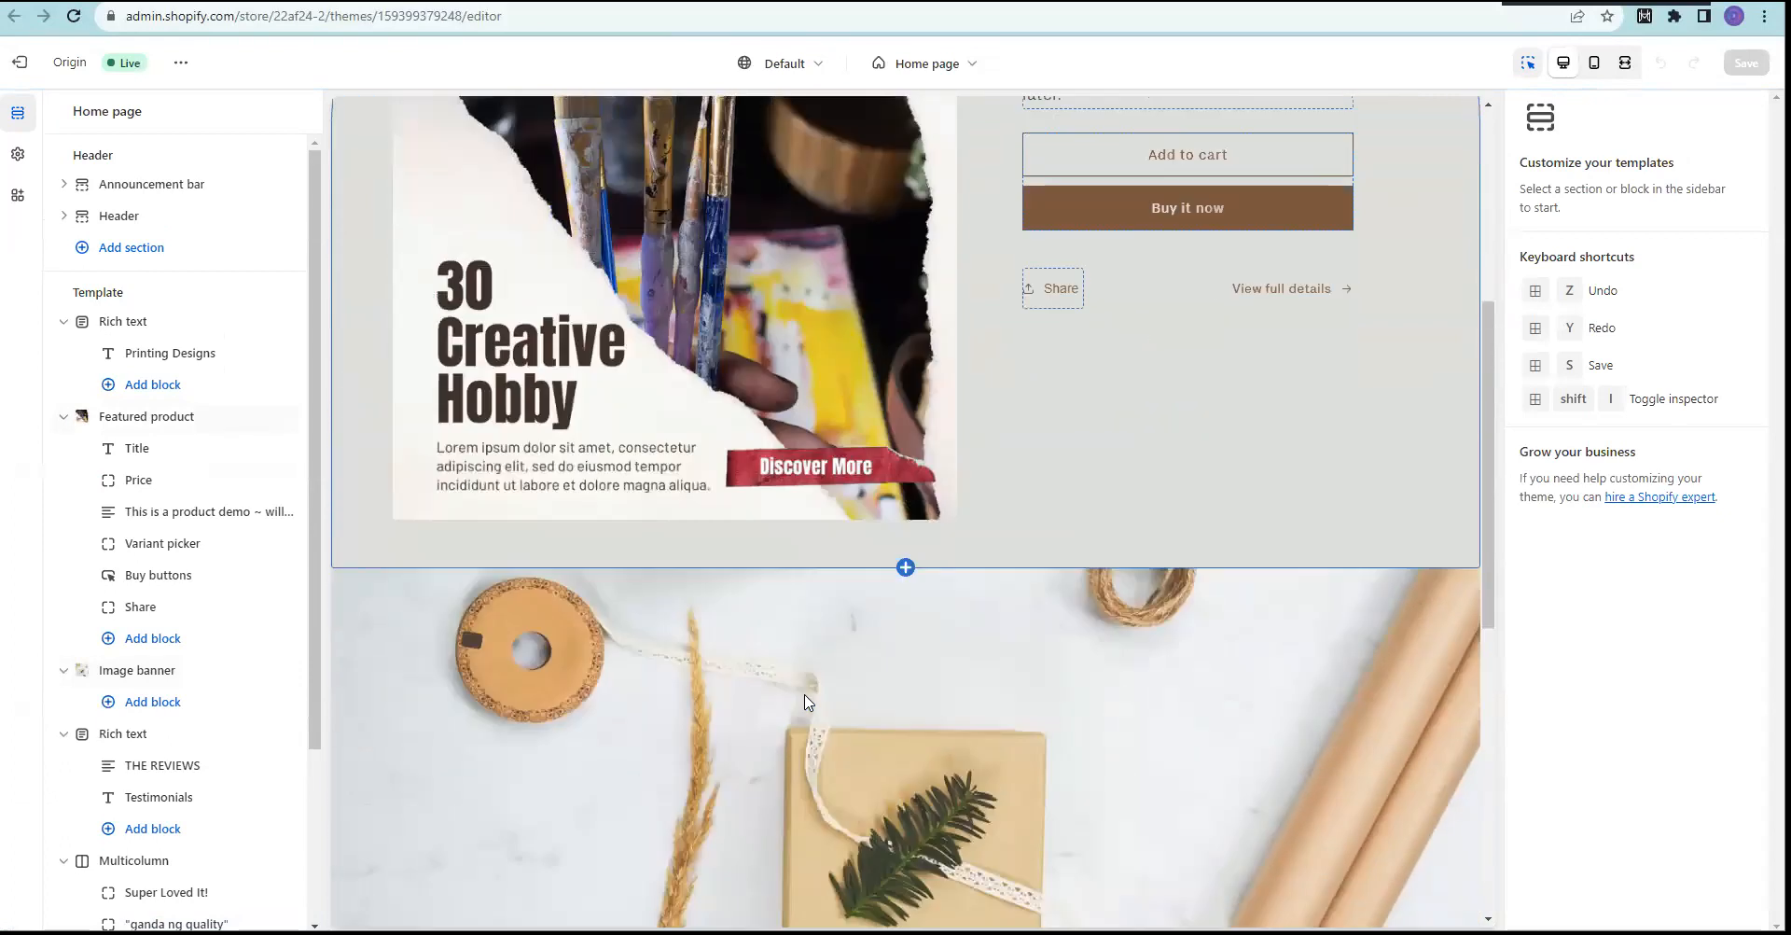
left_click(904, 588)
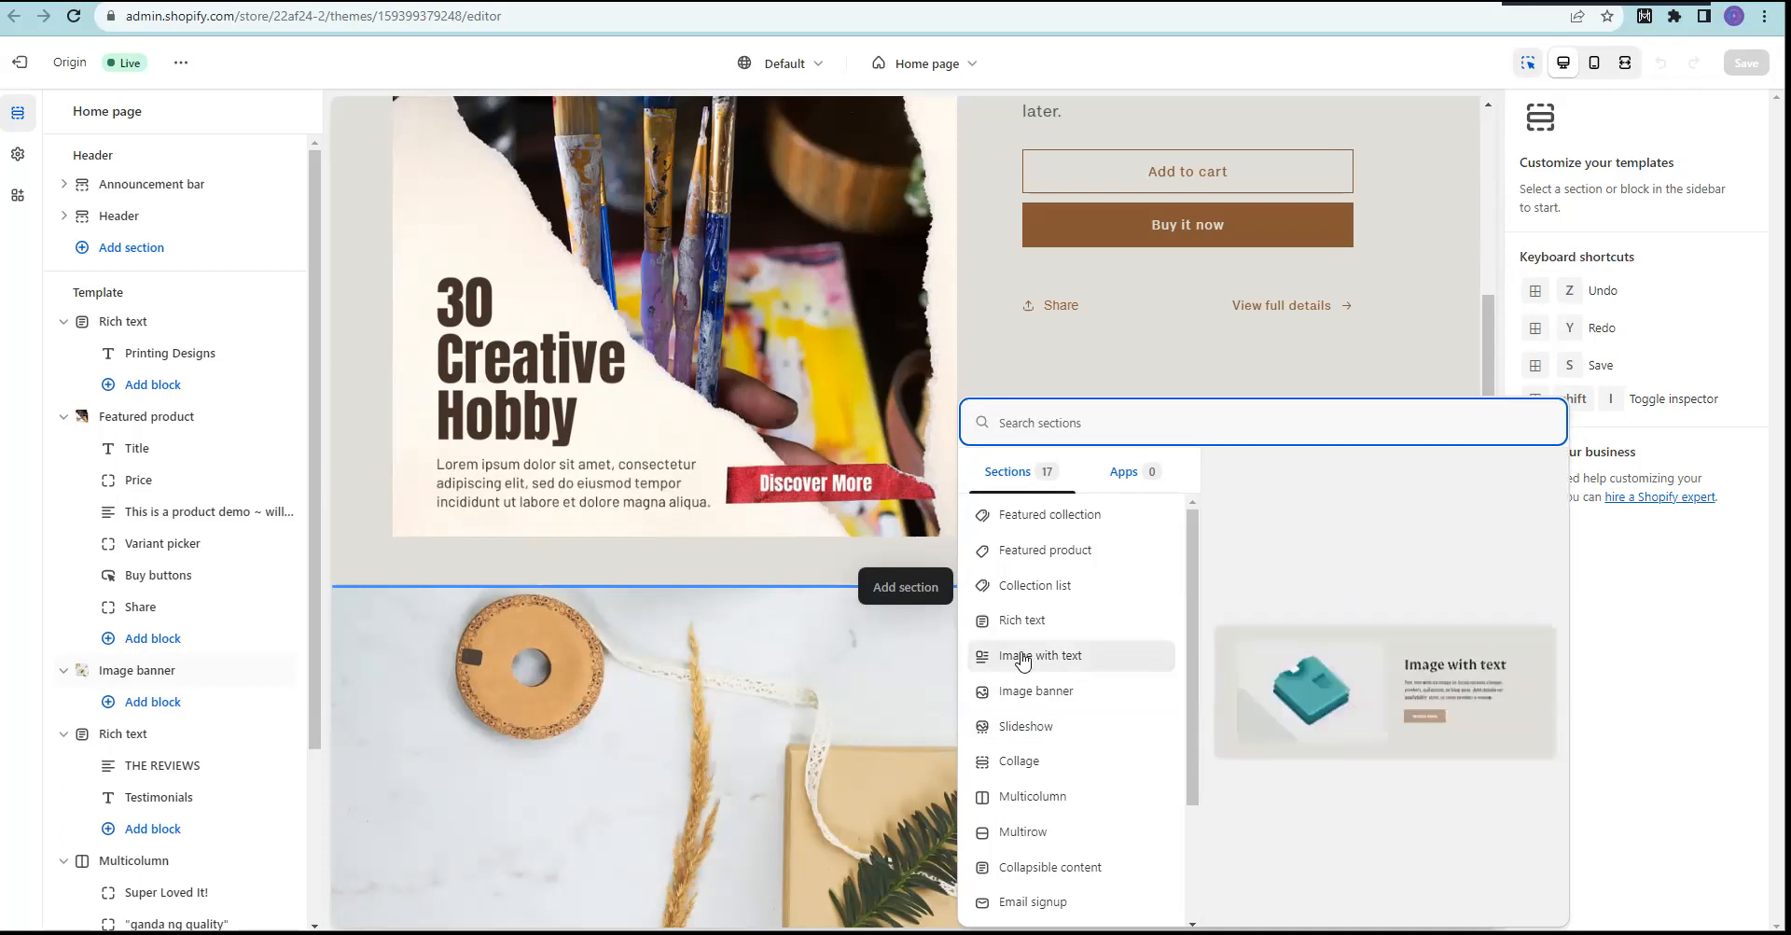
scroll(1036, 765, "down", 2)
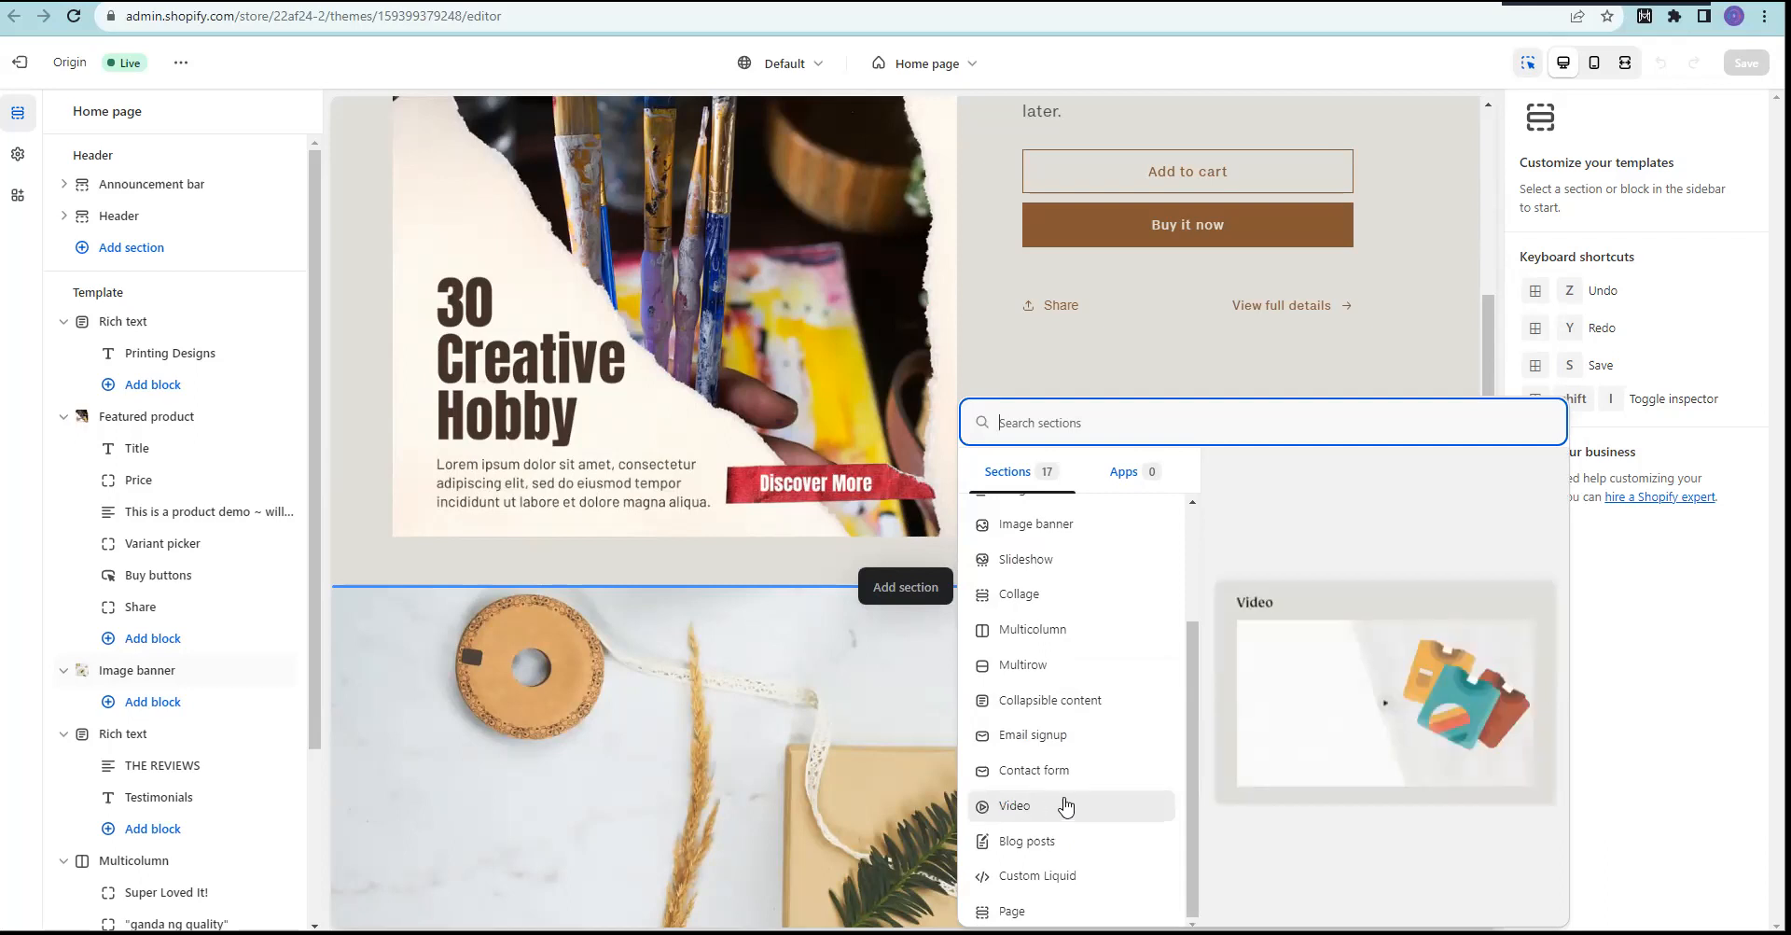
left_click(1007, 814)
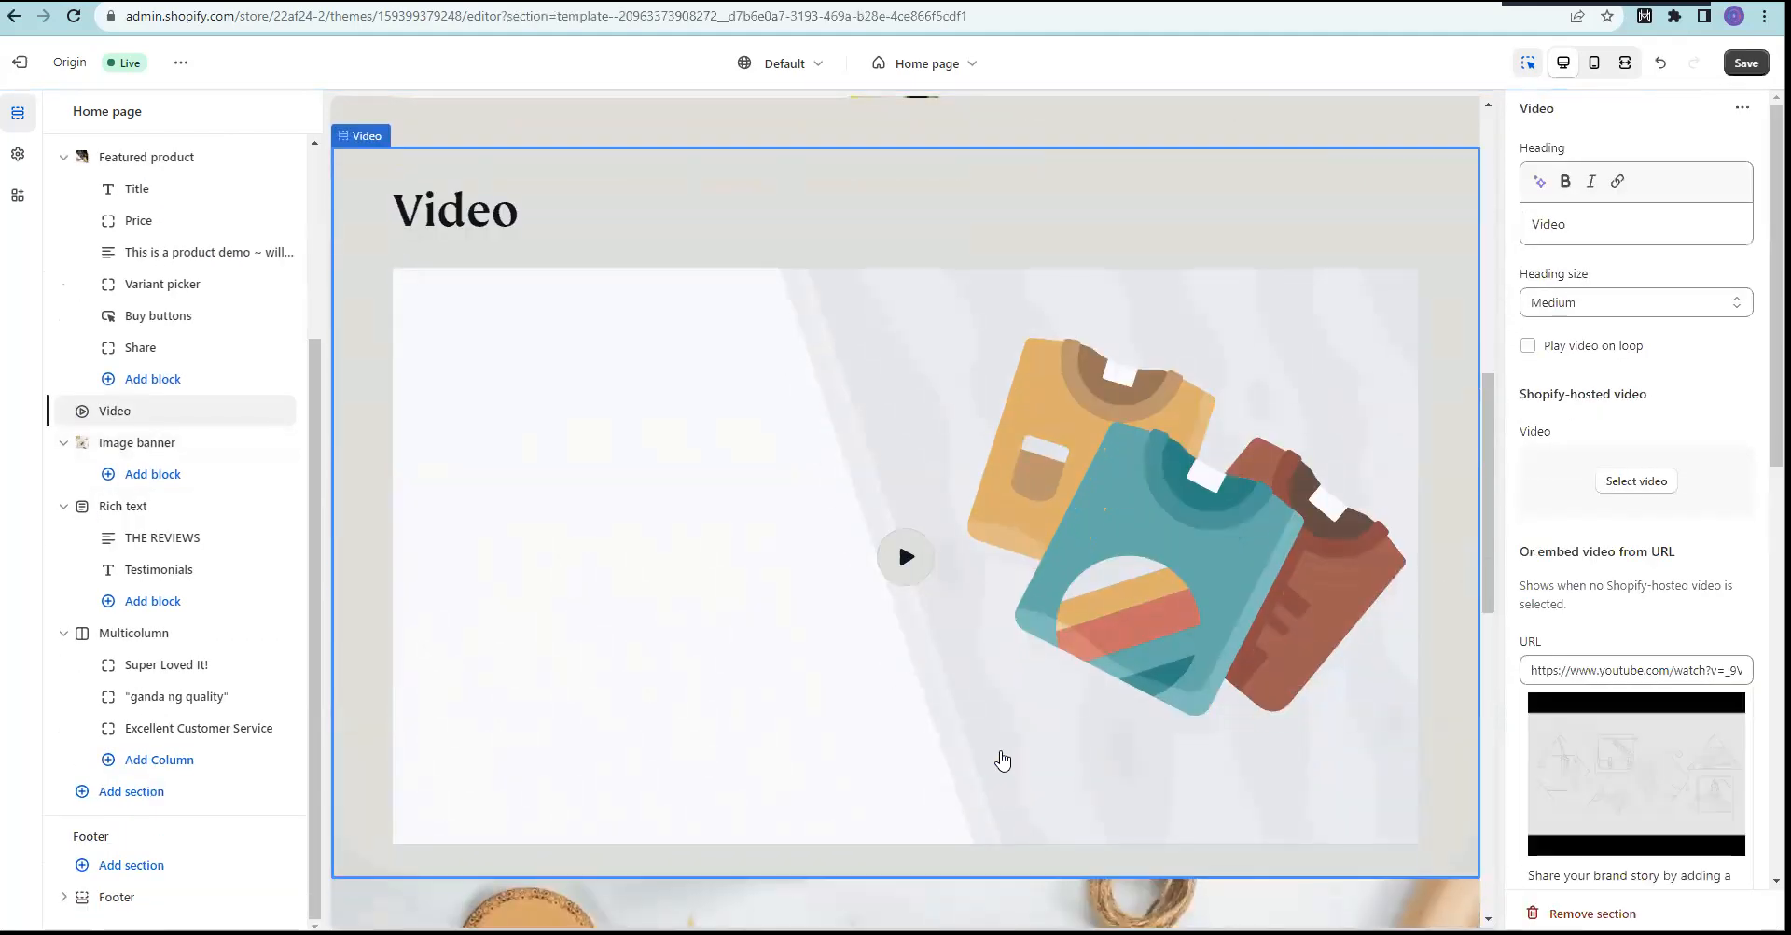
Step: Scroll the preview to review the new Video section's heading and default YouTube clip
scroll(840, 567, "up", 3)
scroll(814, 573, "down", 4)
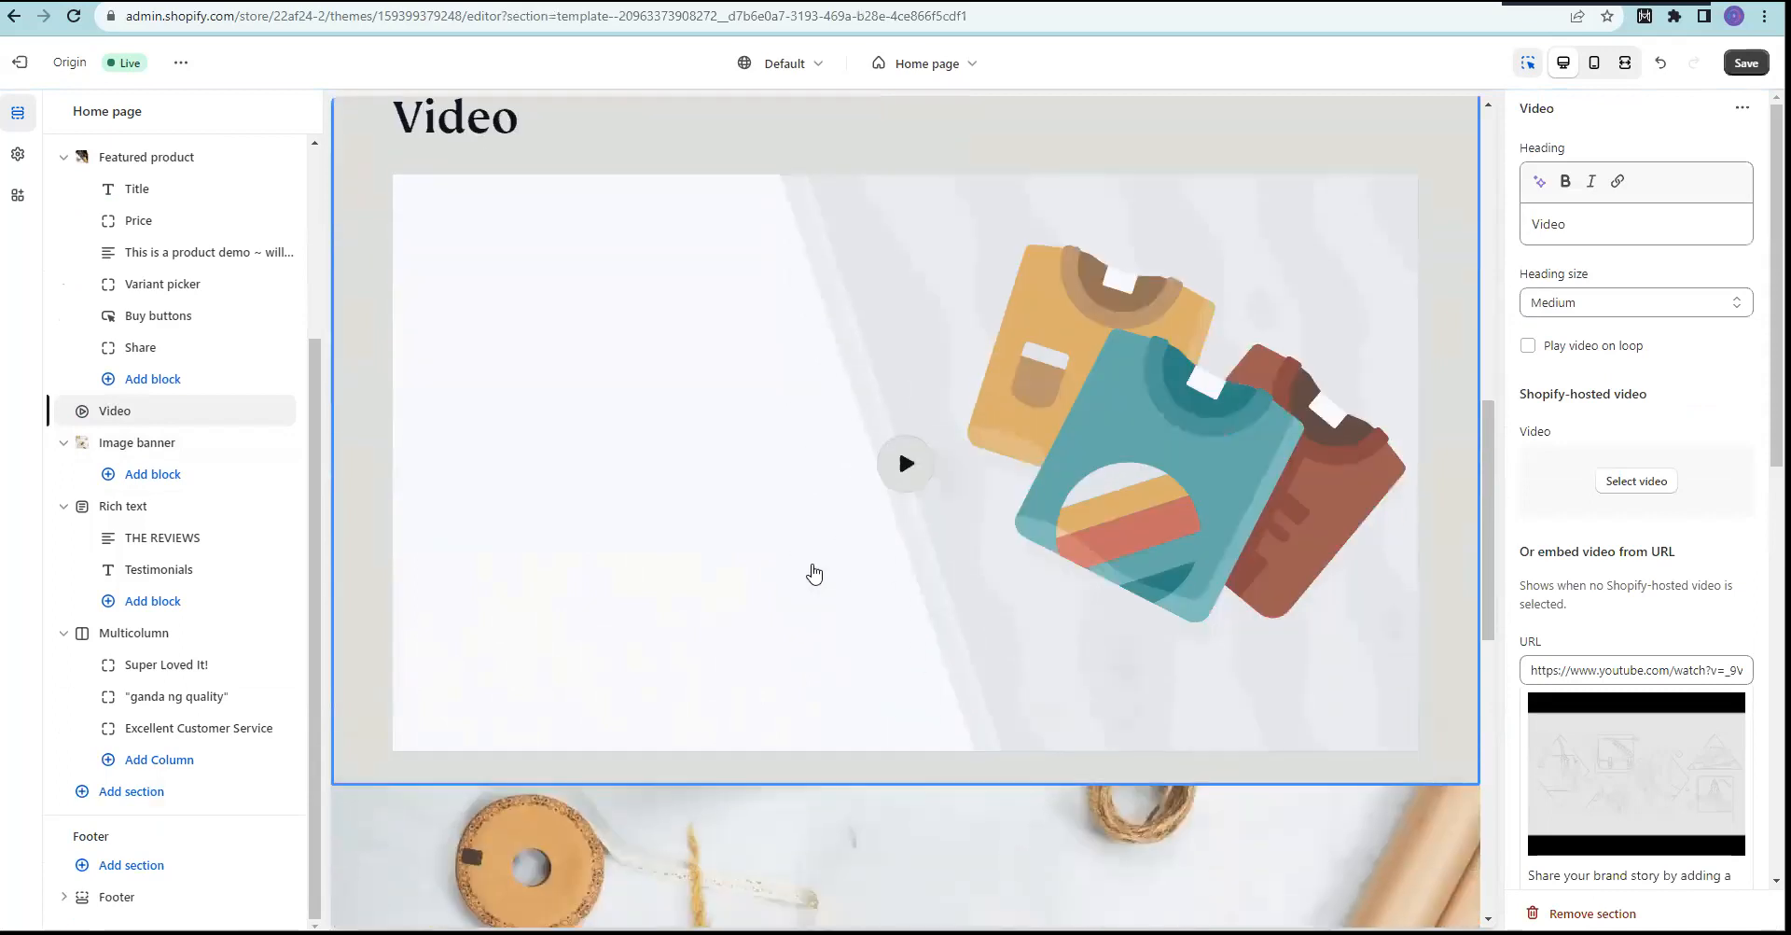
scroll(823, 539, "up", 1)
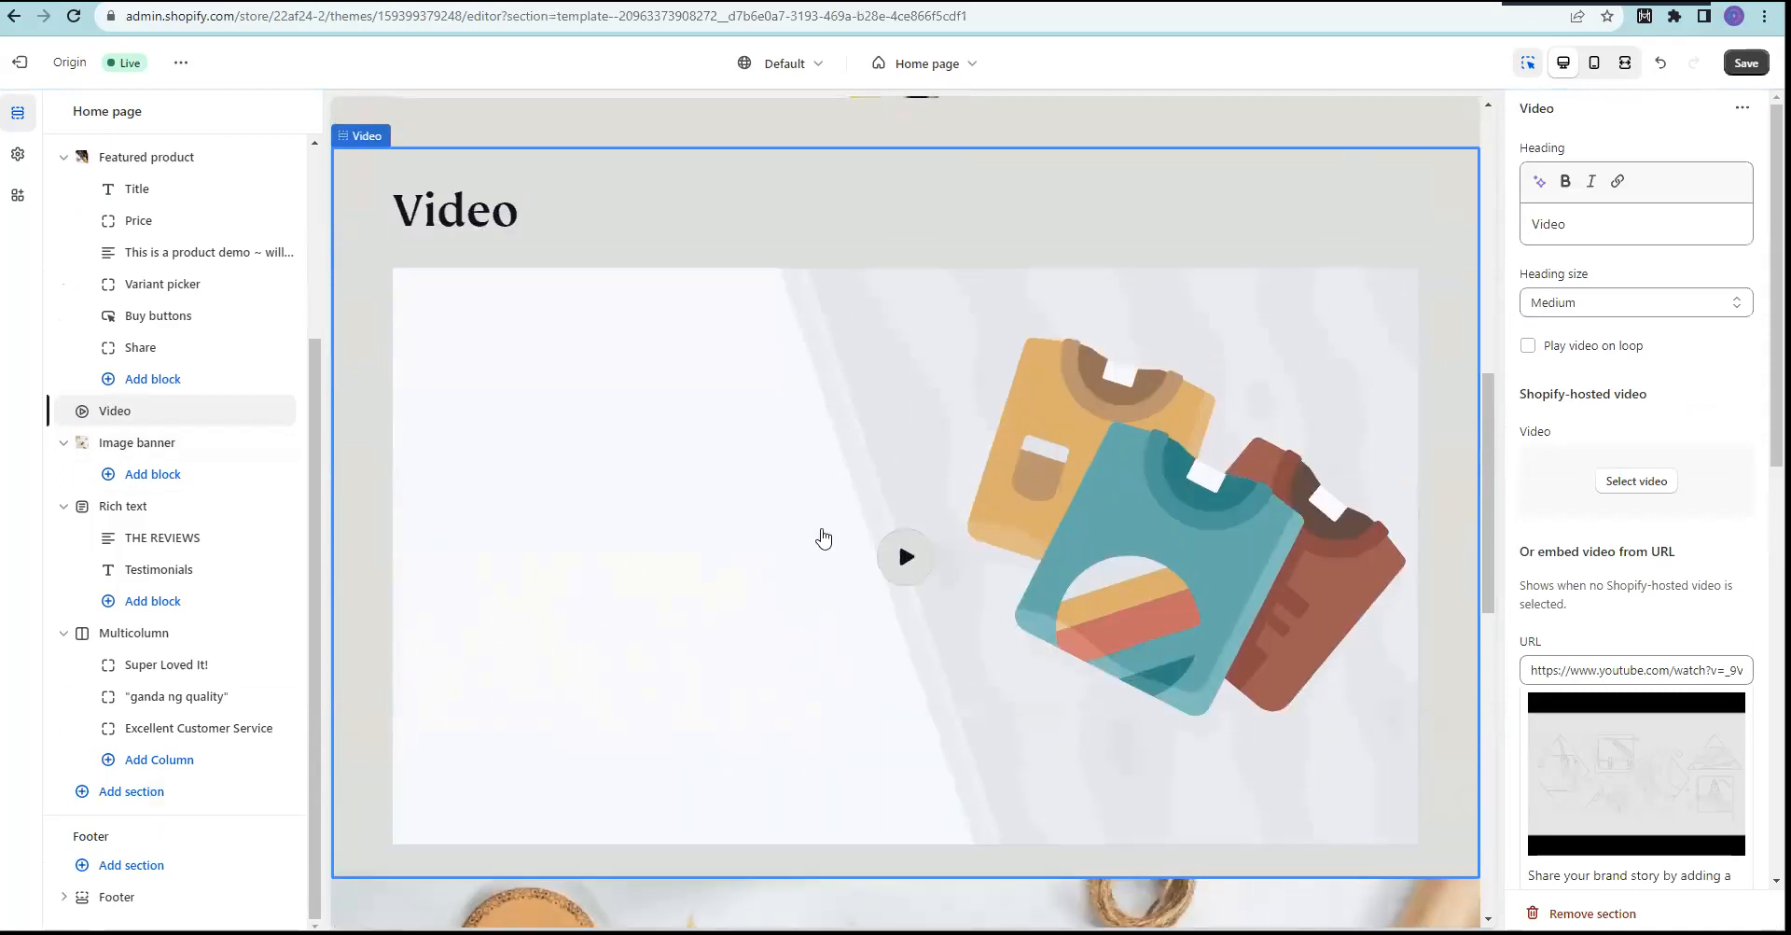
scroll(818, 538, "up", 1)
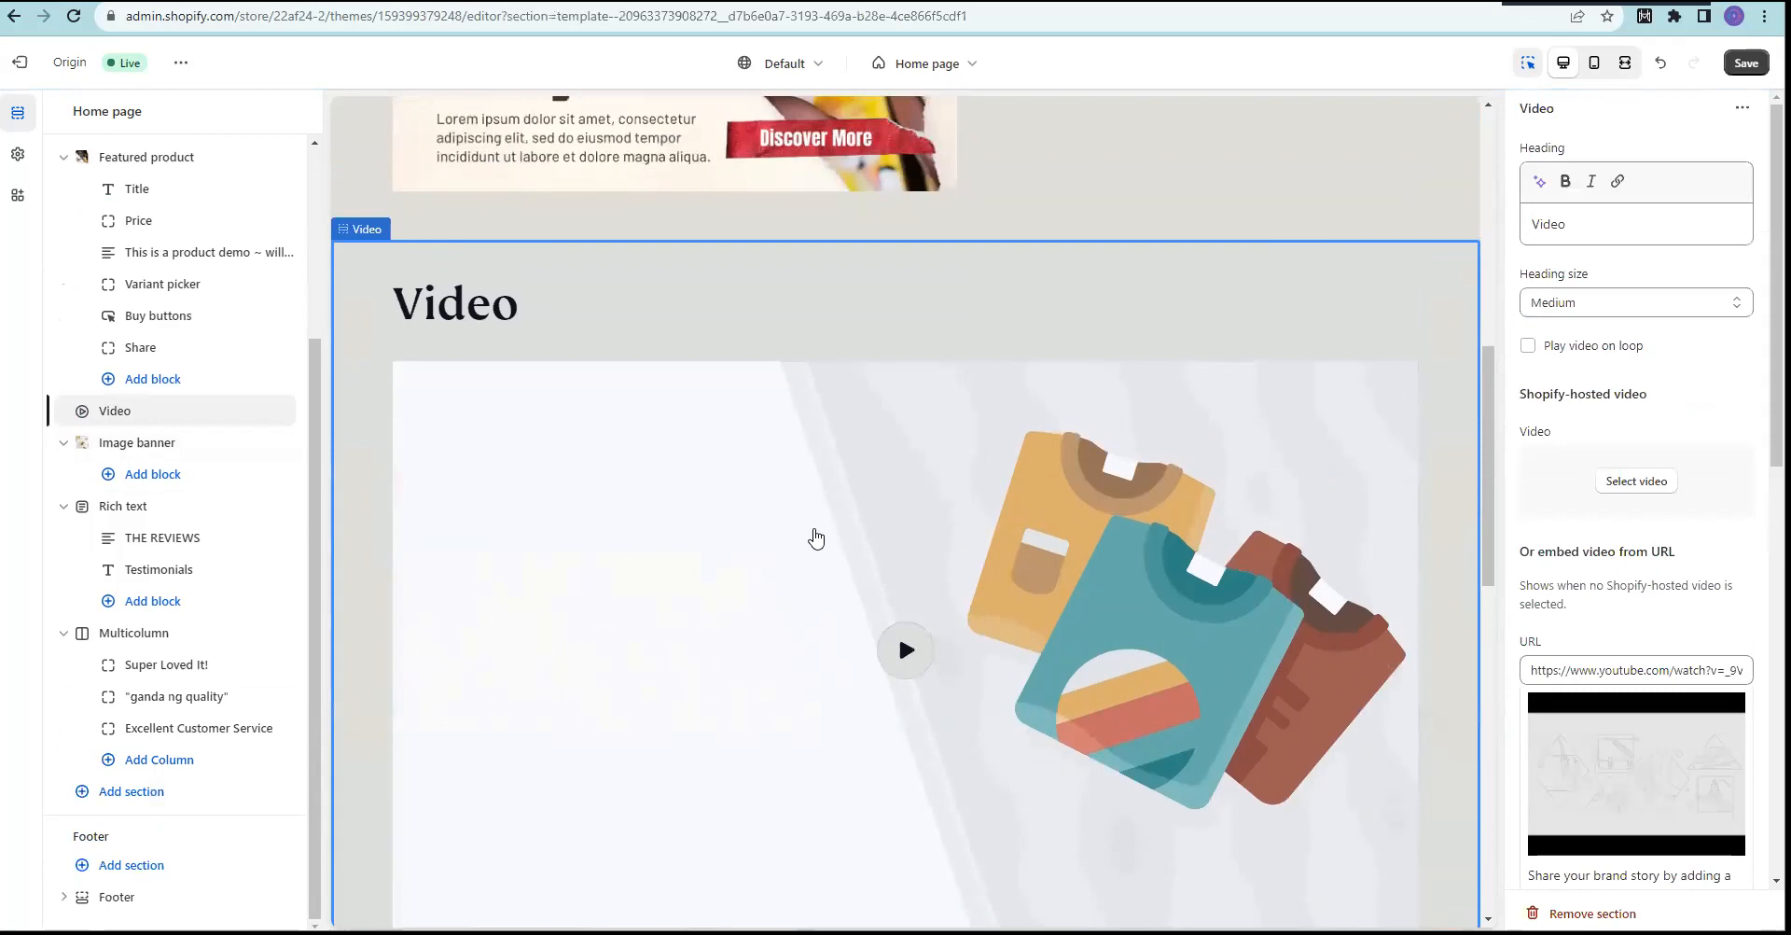
scroll(815, 538, "down", 1)
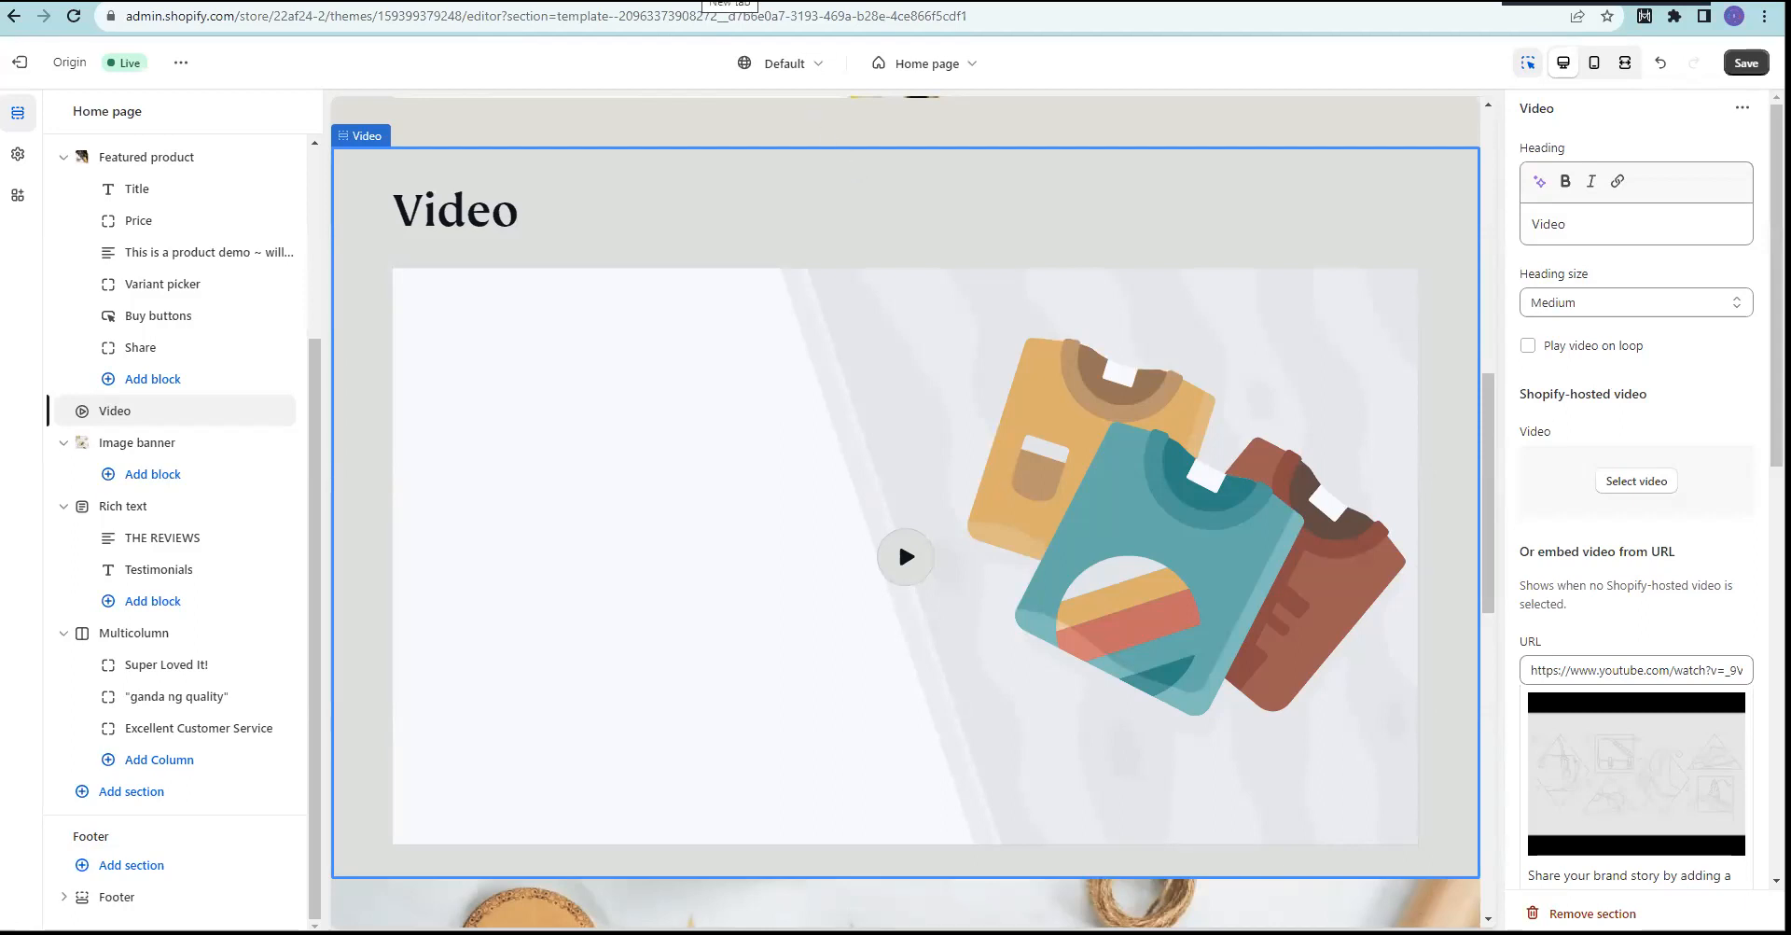
Step: Open youtube.com in a new browser tab
left_click(717, 1)
left_click(711, 11)
type("you")
key("Return")
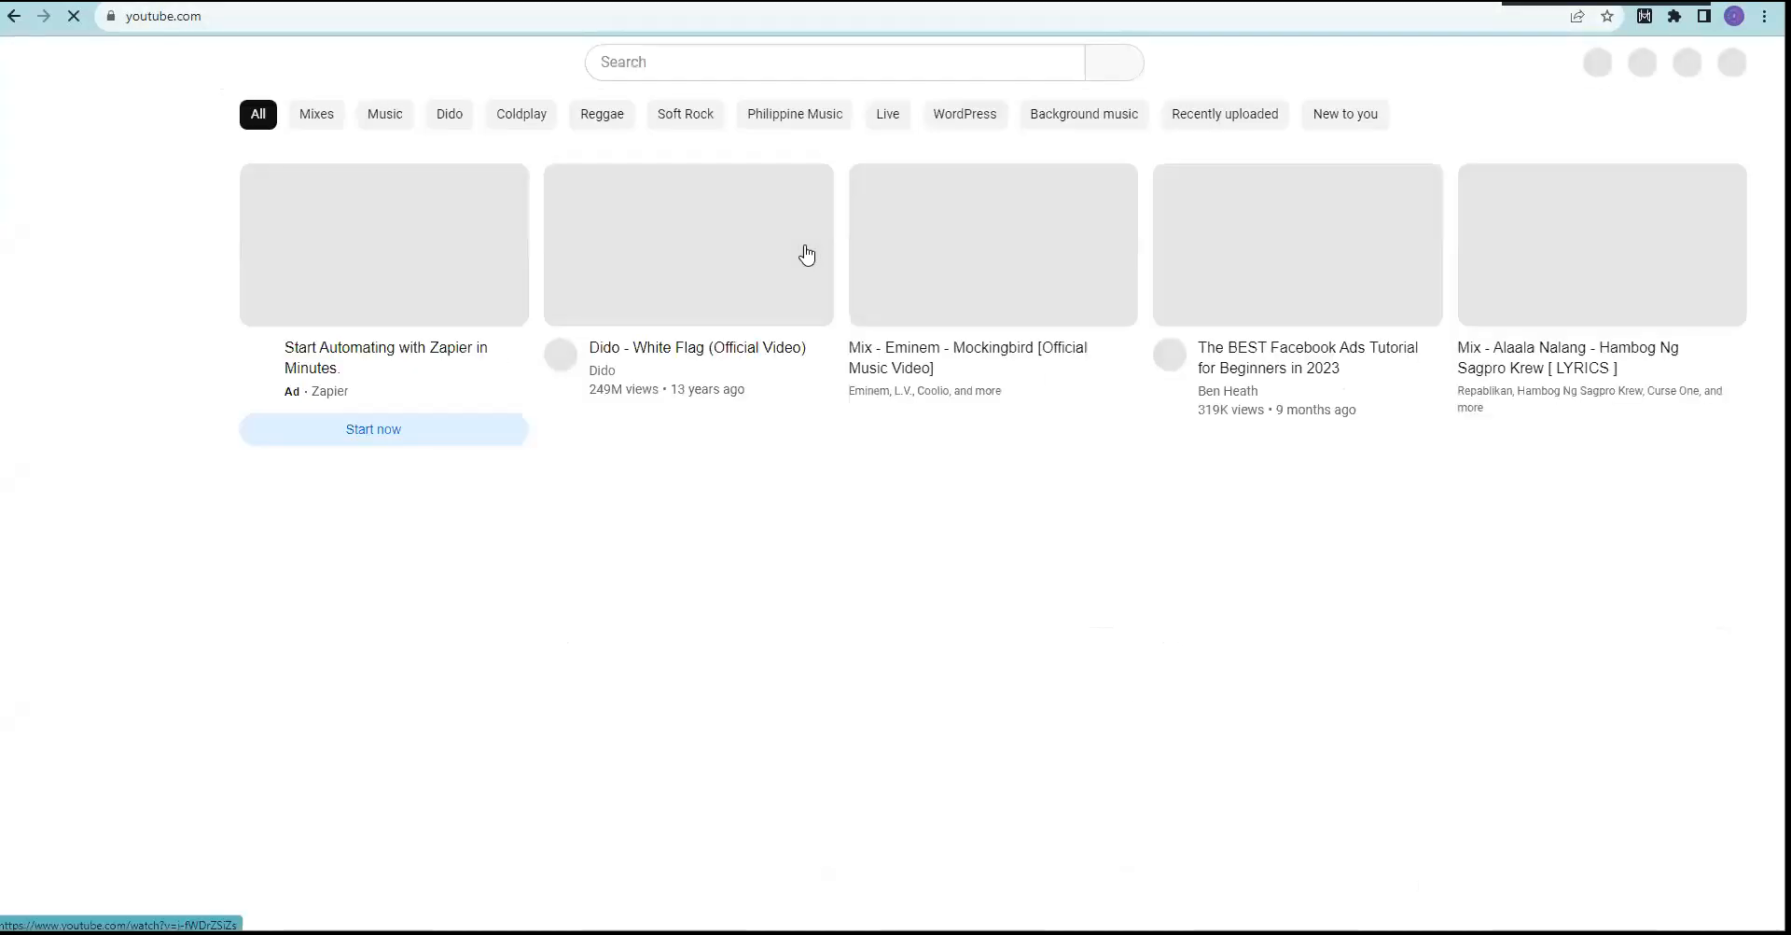
Step: Search YouTube for 'paper designs'
left_click(665, 62)
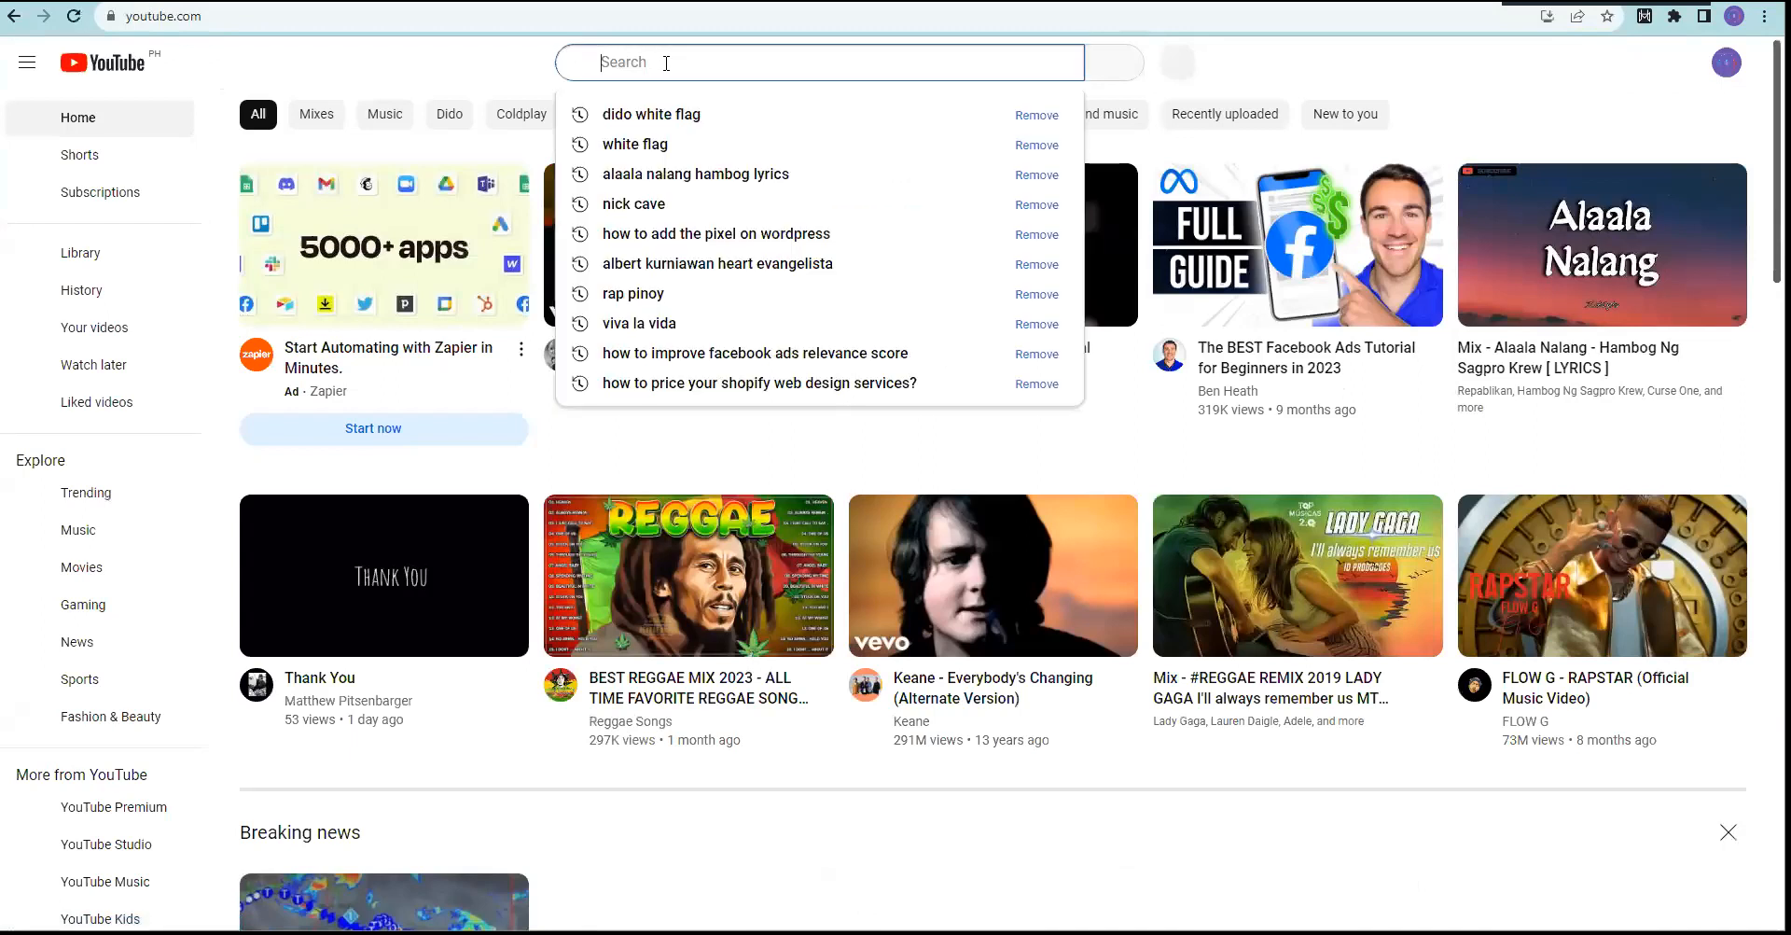
type("paper designs")
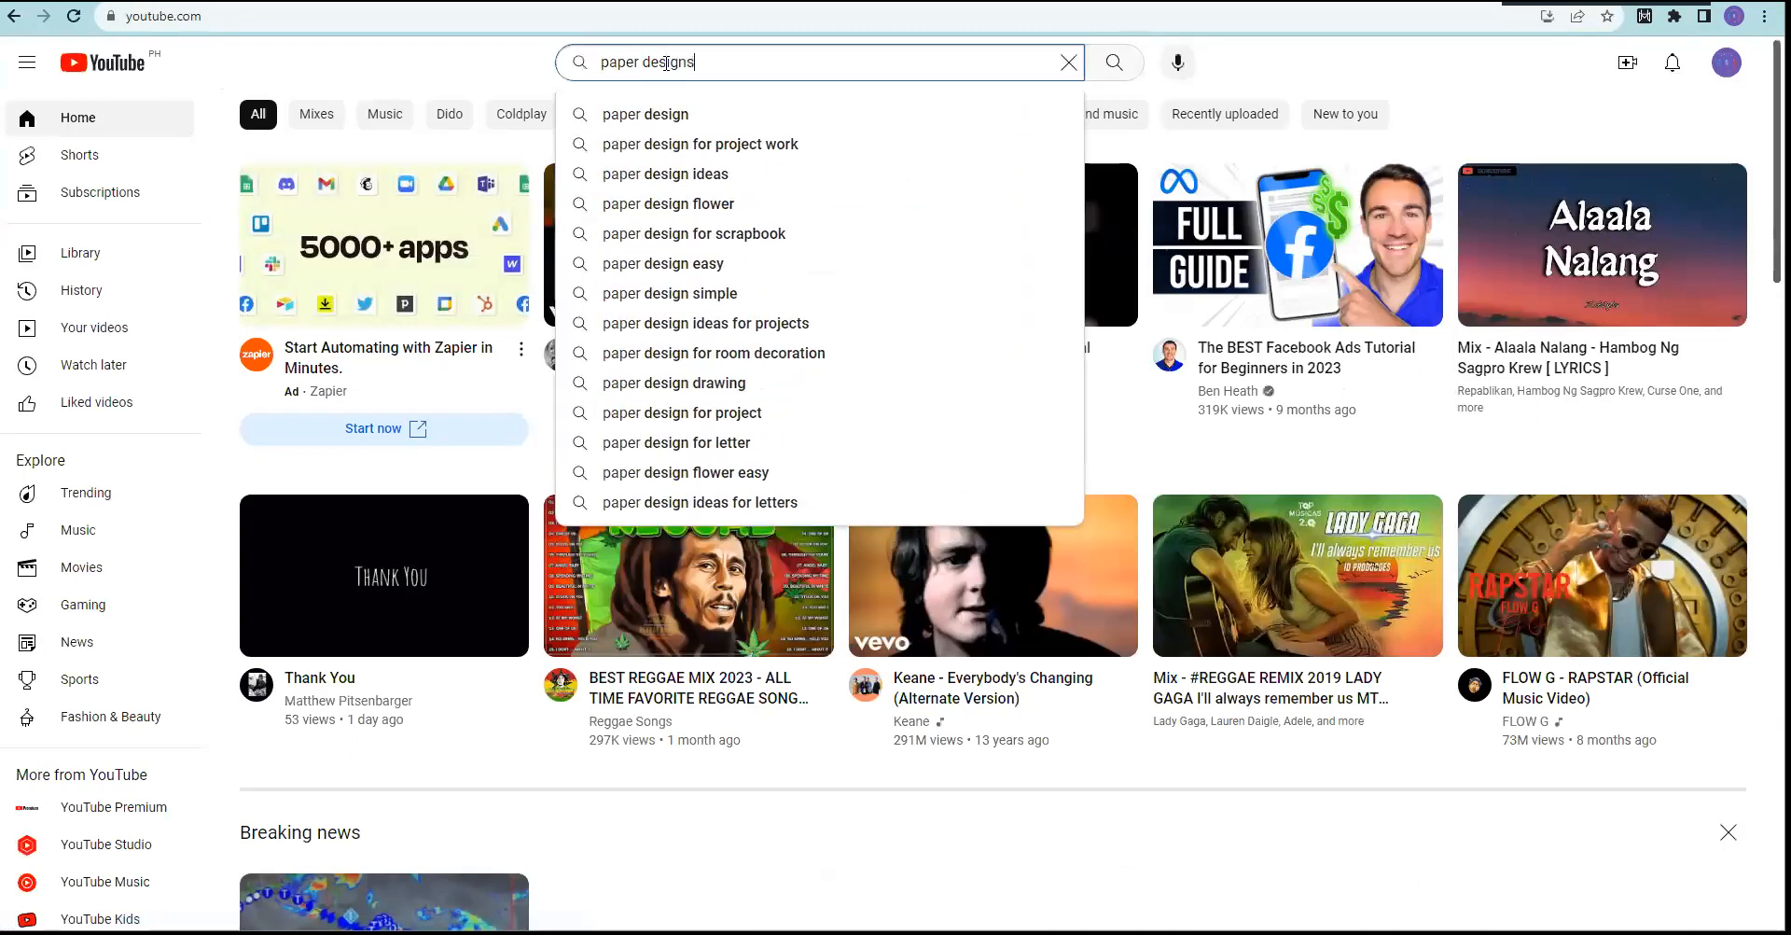
key("Return")
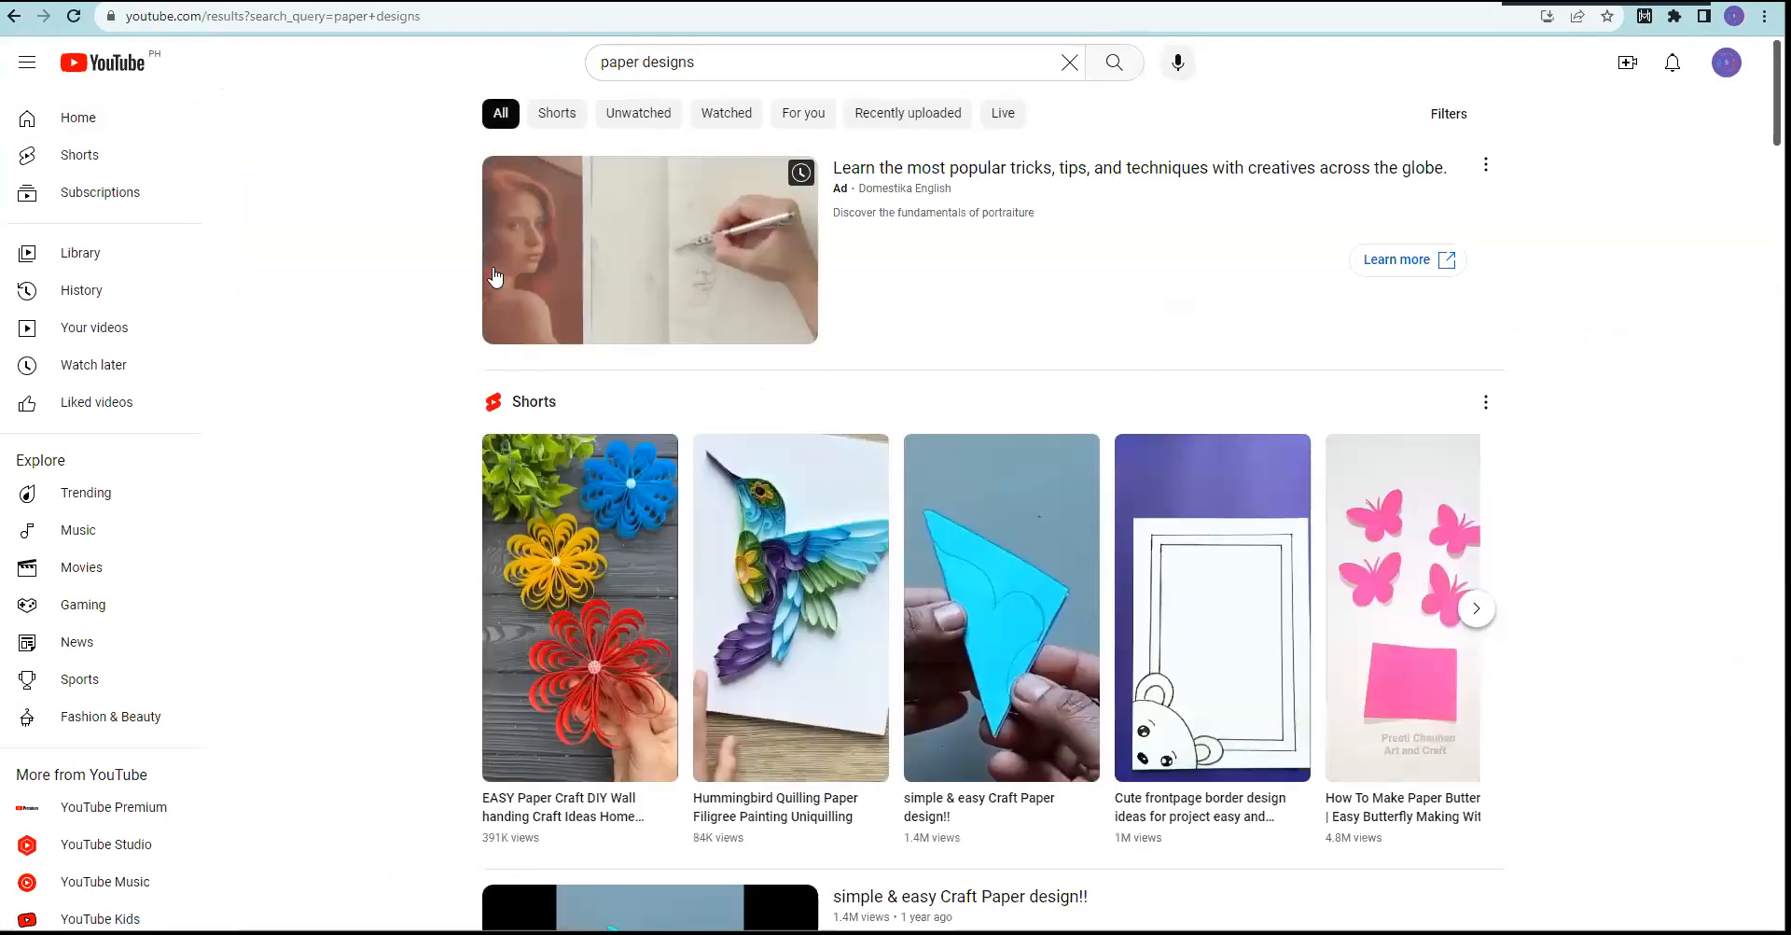
Step: Open the 'Paper Fan | Paper Fan backdrop' video from the results and mute it
scroll(451, 359, "down", 8)
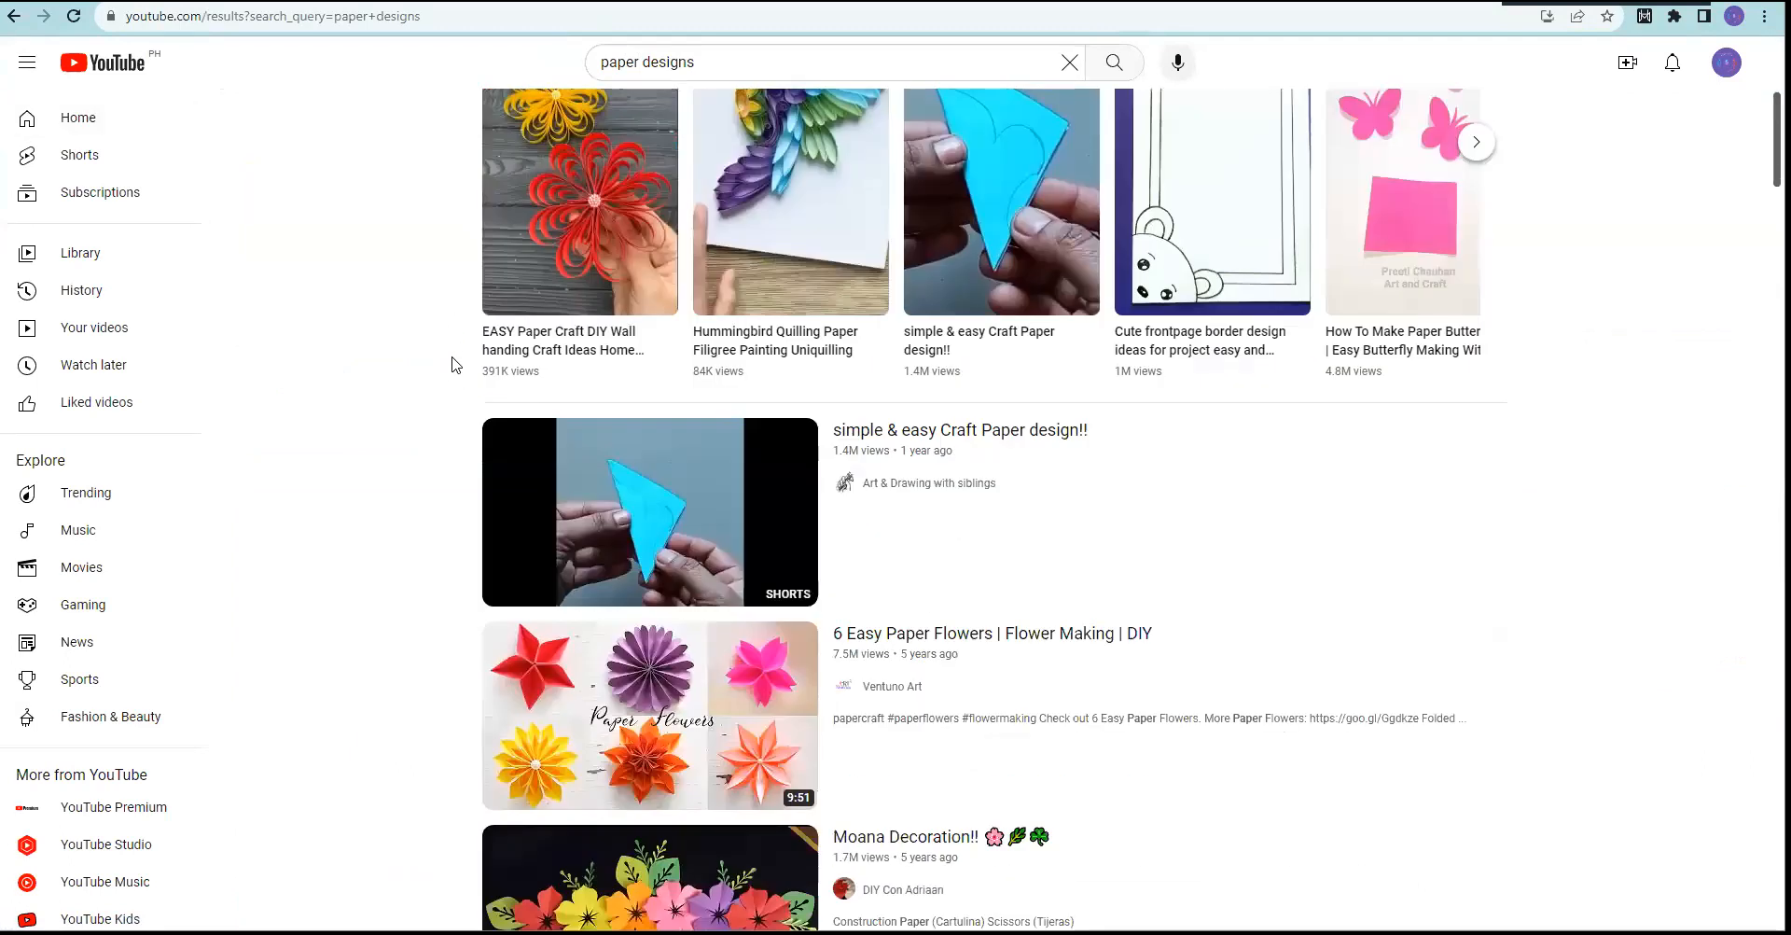
scroll(442, 372, "down", 5)
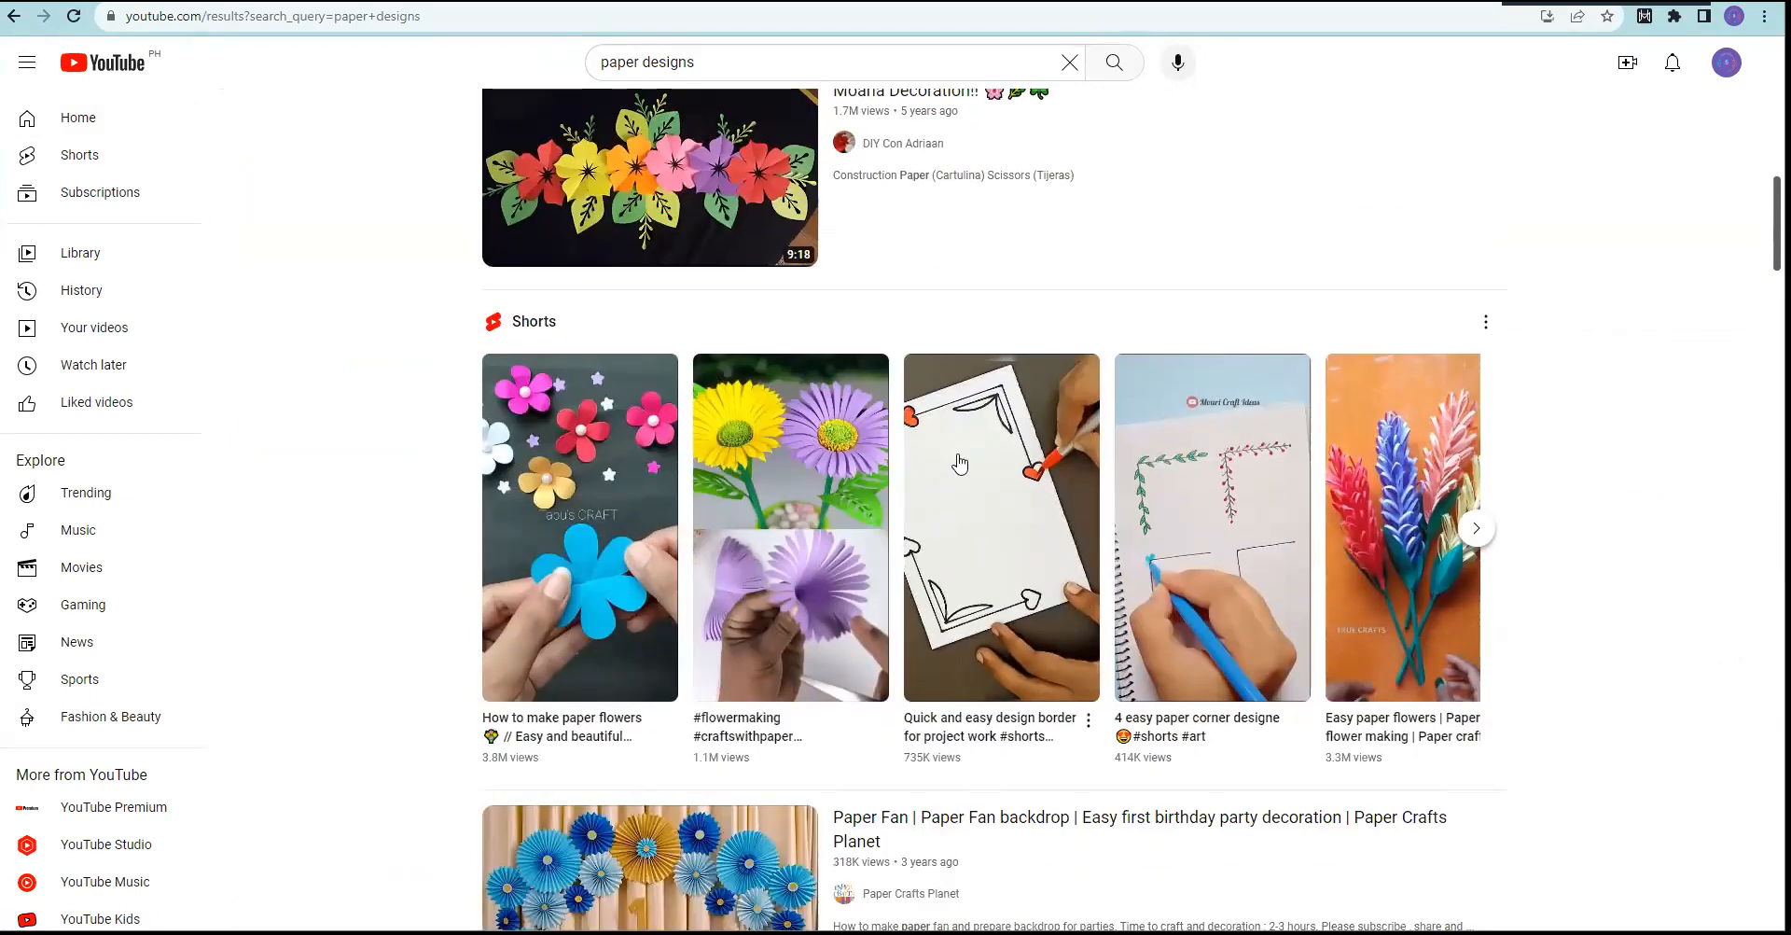
scroll(951, 452, "down", 1)
scroll(933, 457, "up", 2)
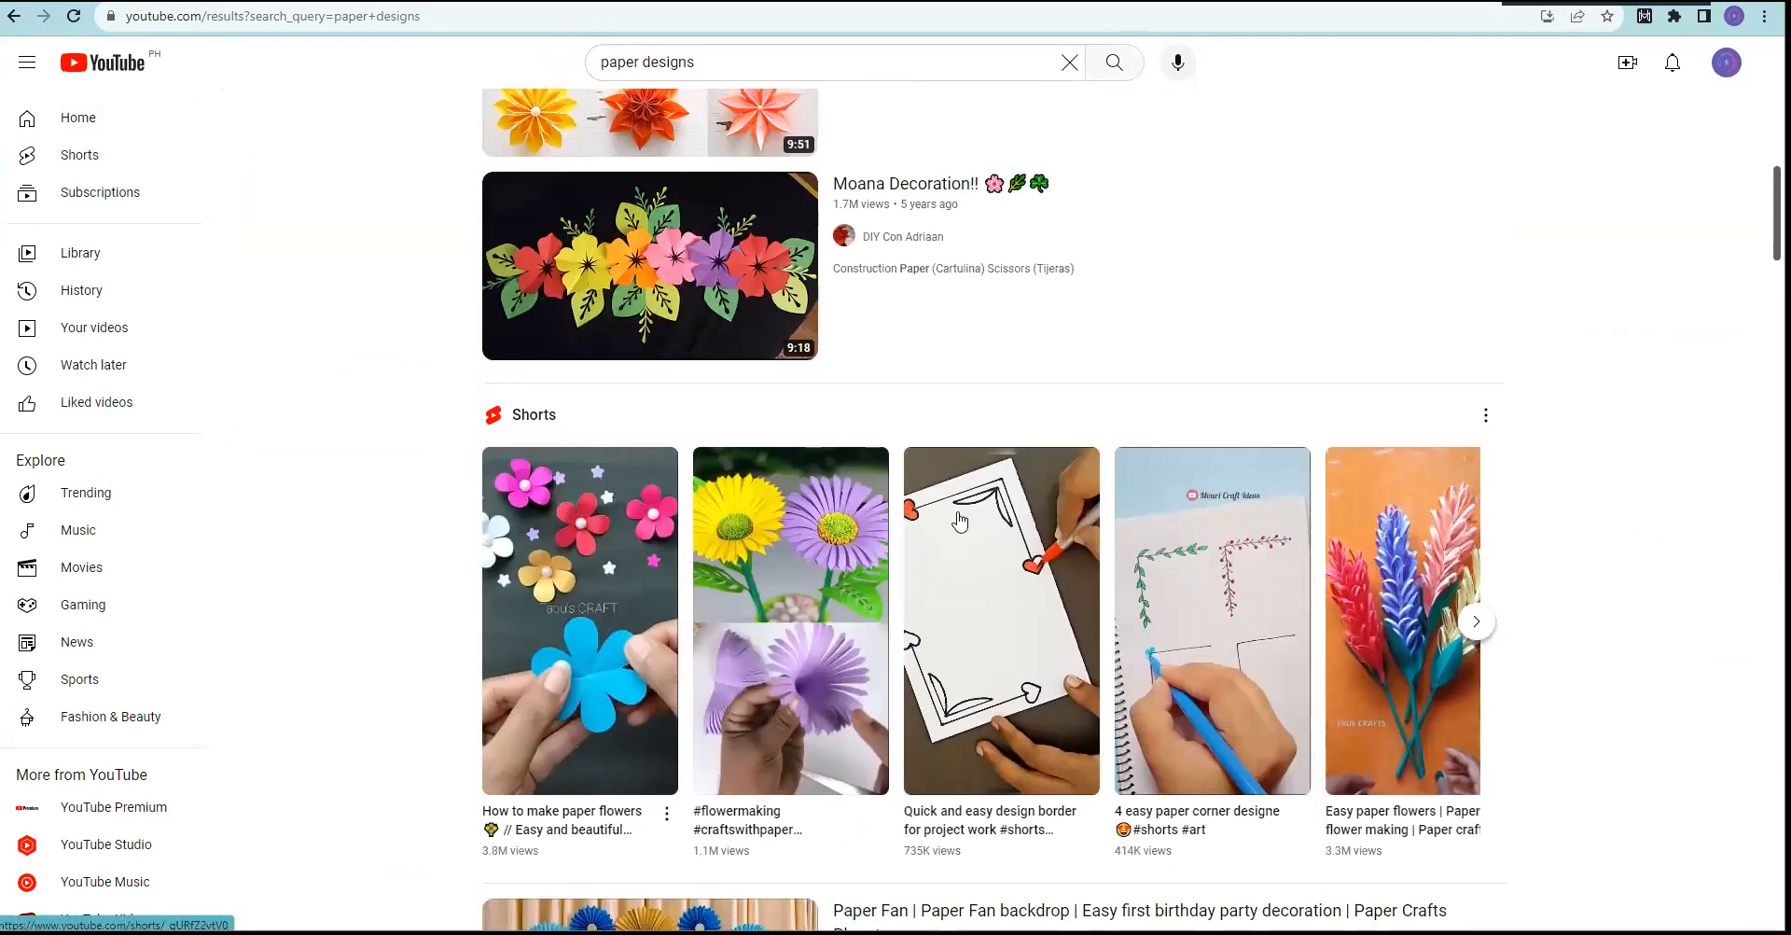
scroll(464, 464, "down", 7)
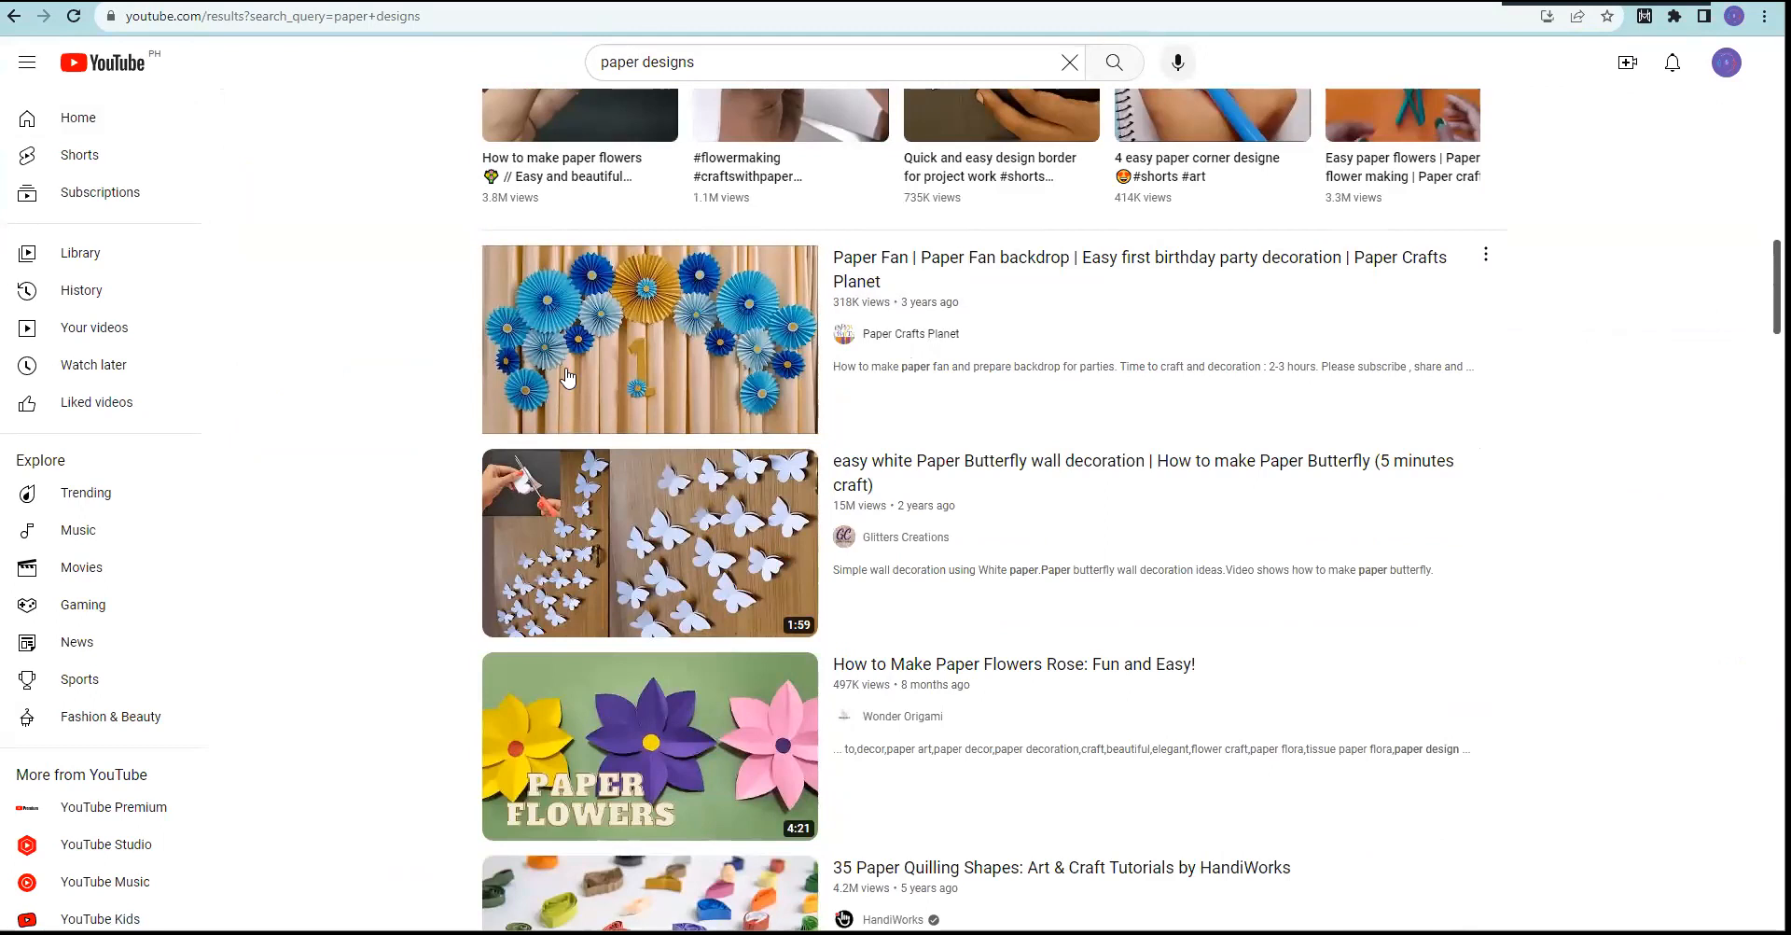
scroll(824, 337, "up", 4)
scroll(362, 643, "down", 2)
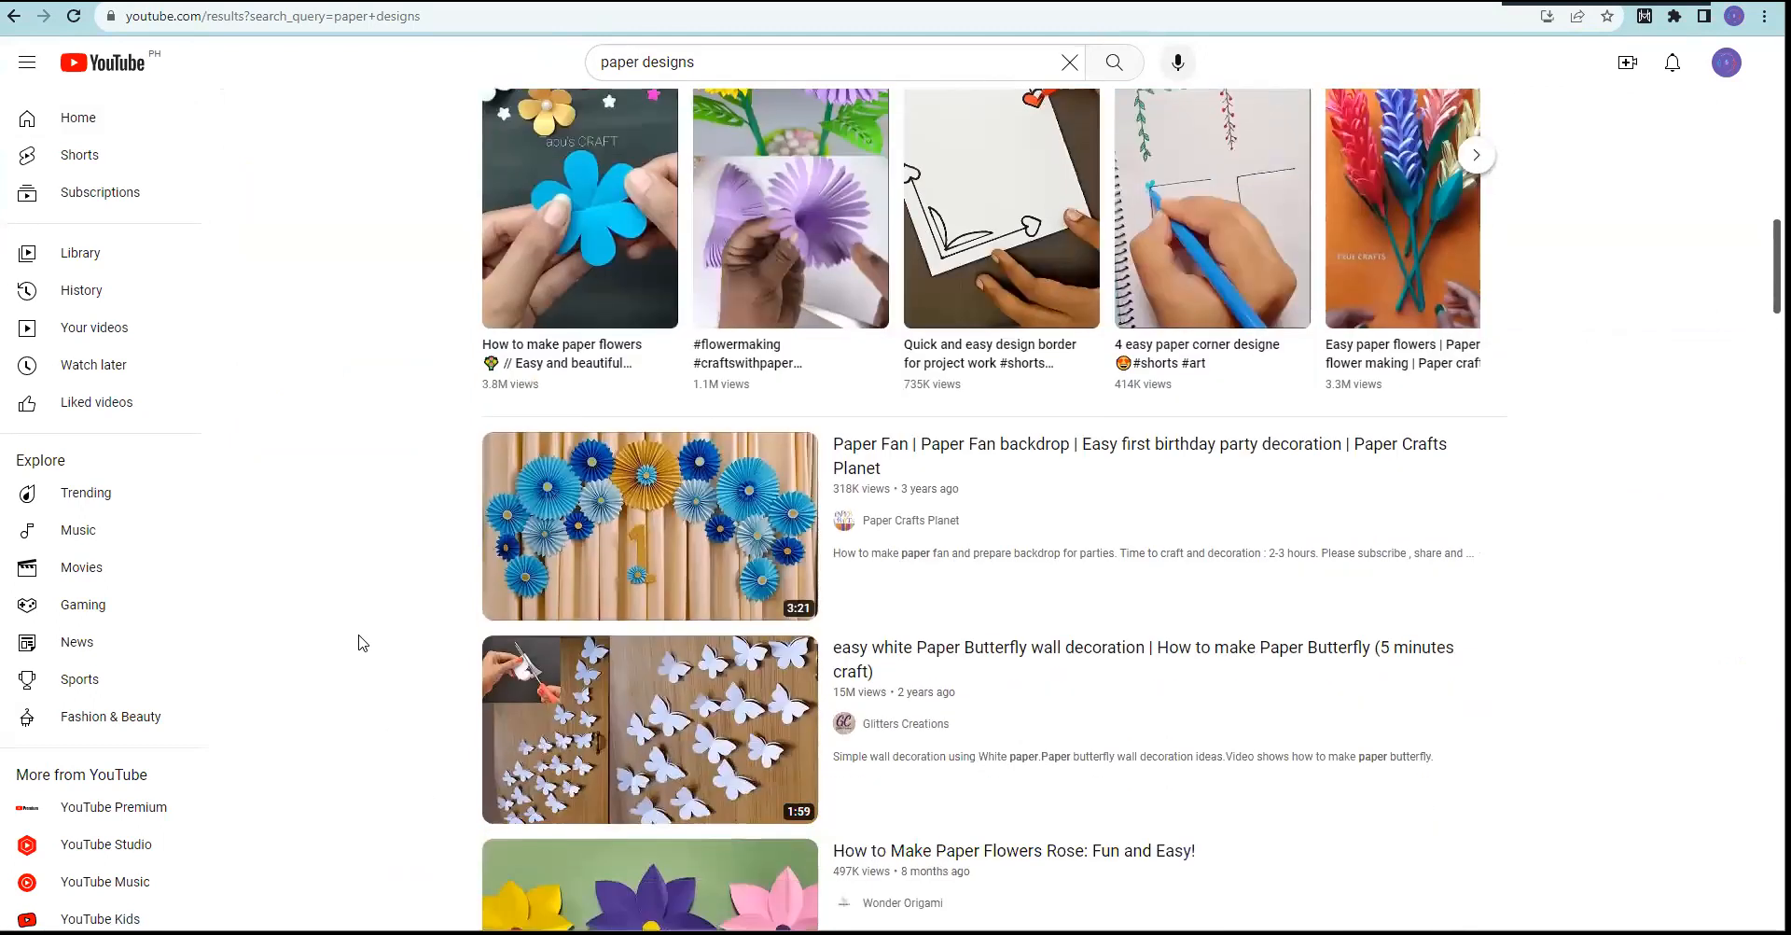
scroll(382, 618, "down", 2)
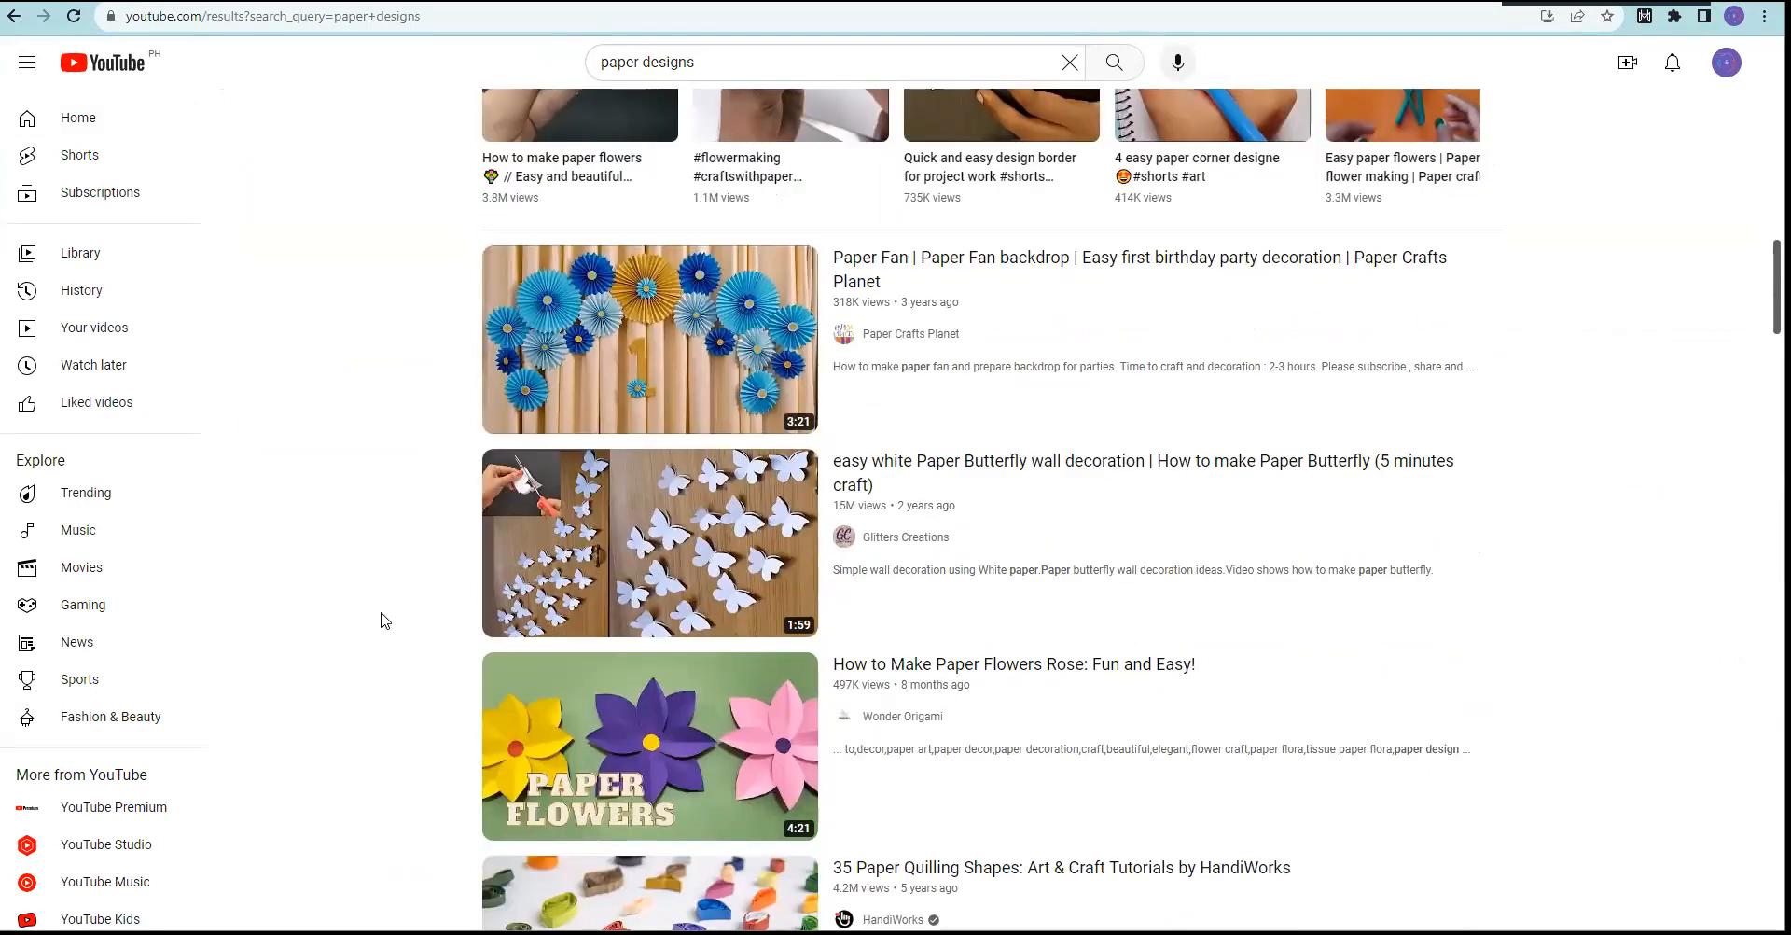
left_click(618, 331)
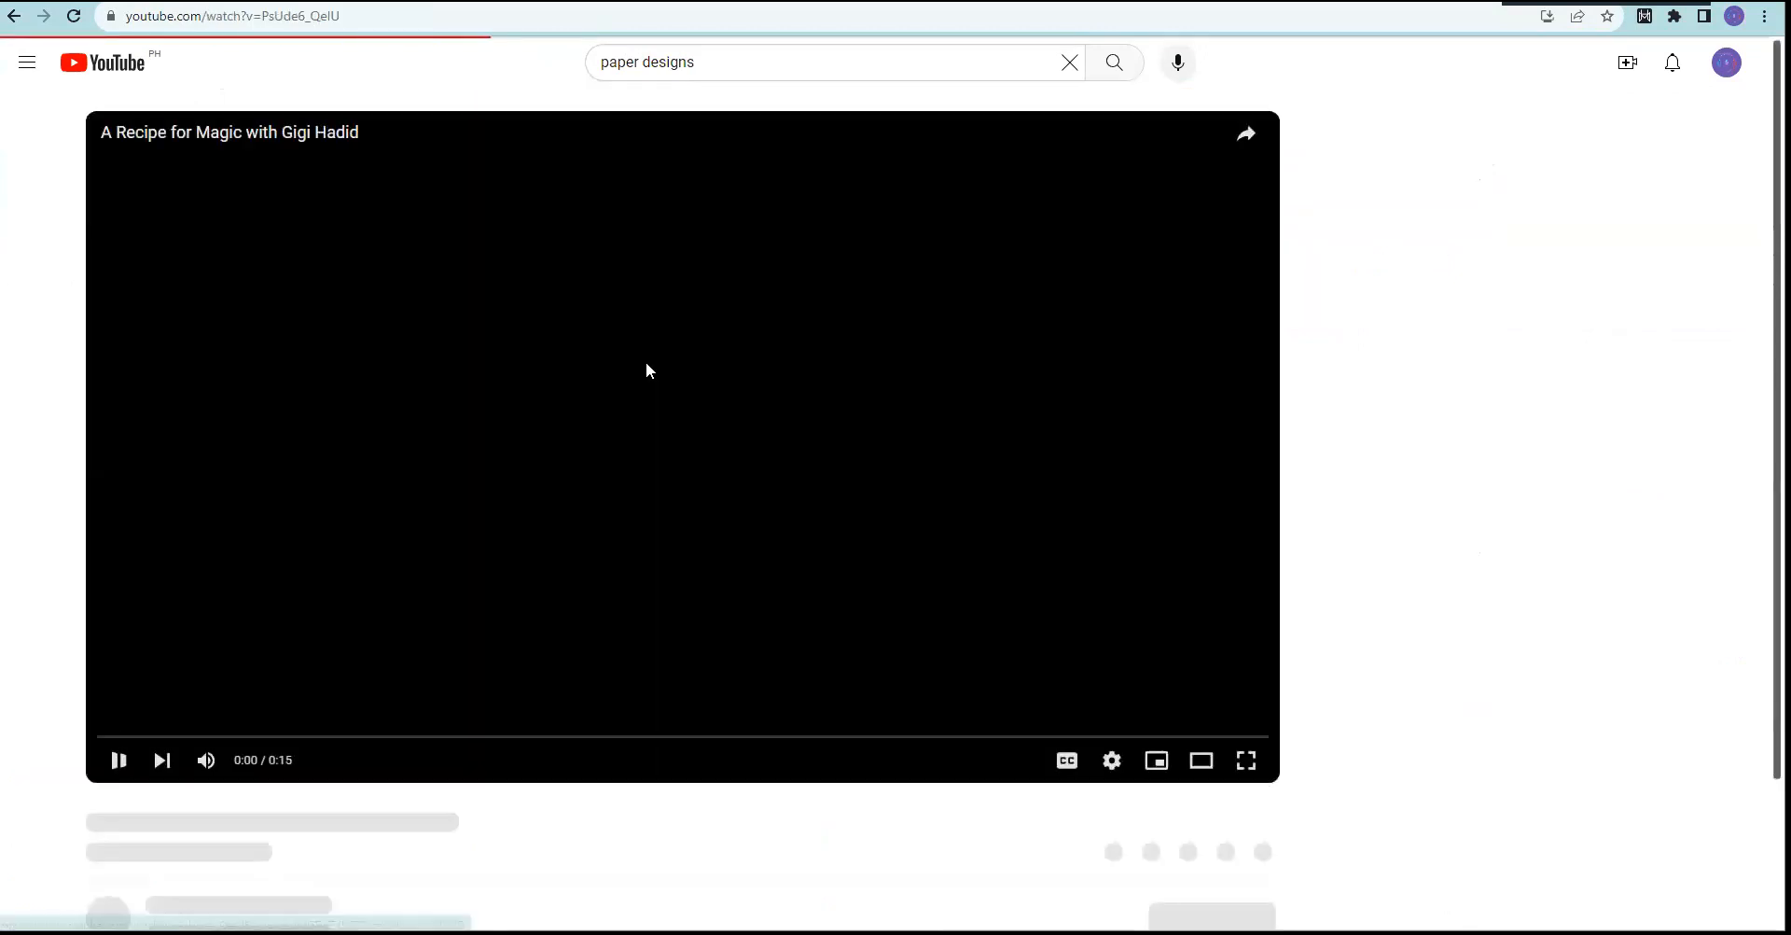
left_click(206, 761)
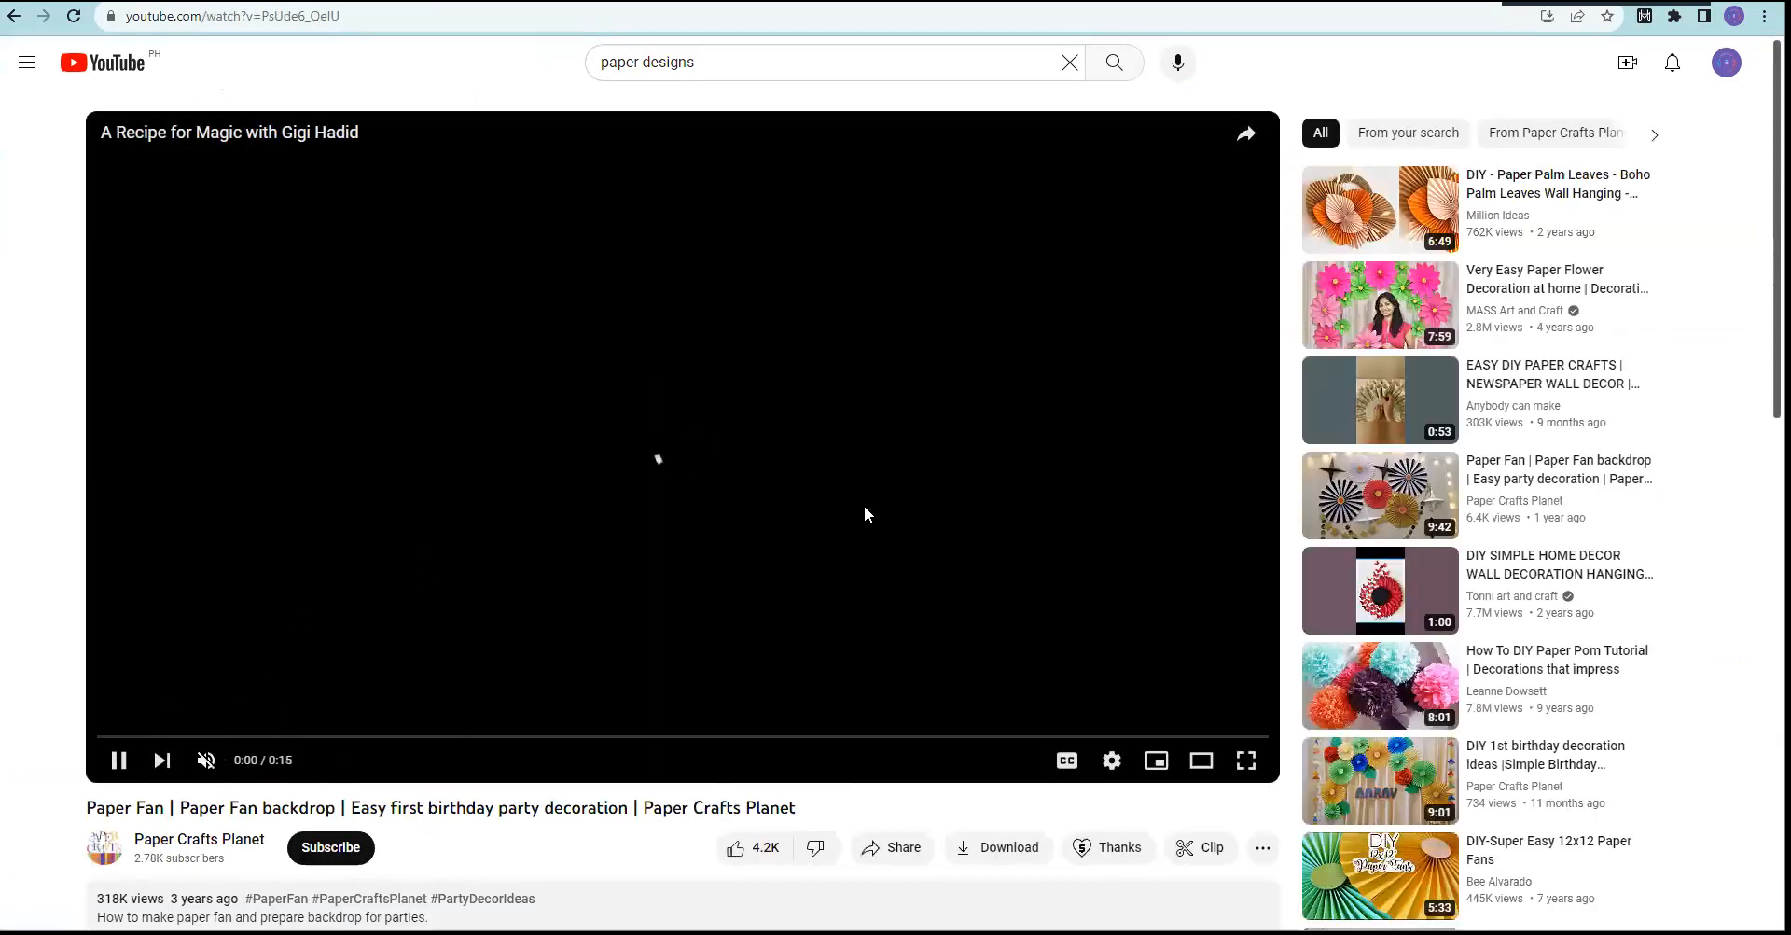